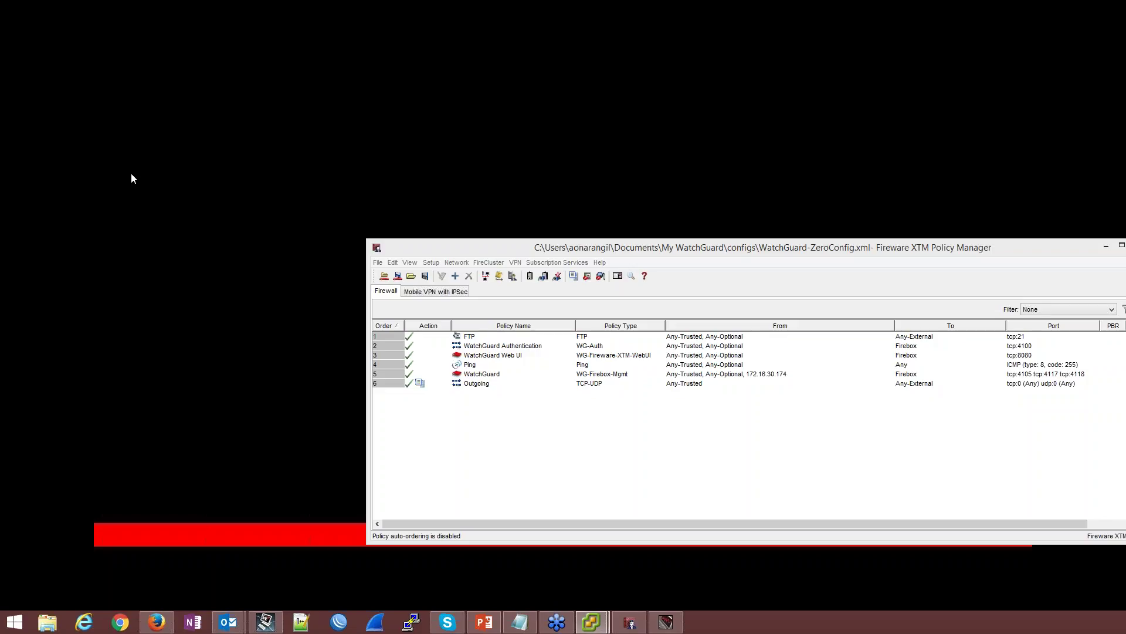
Move the WatchGuard-ZeroConfig Policy Manager window to the upper left and make it active
drag(719, 252, 511, 112)
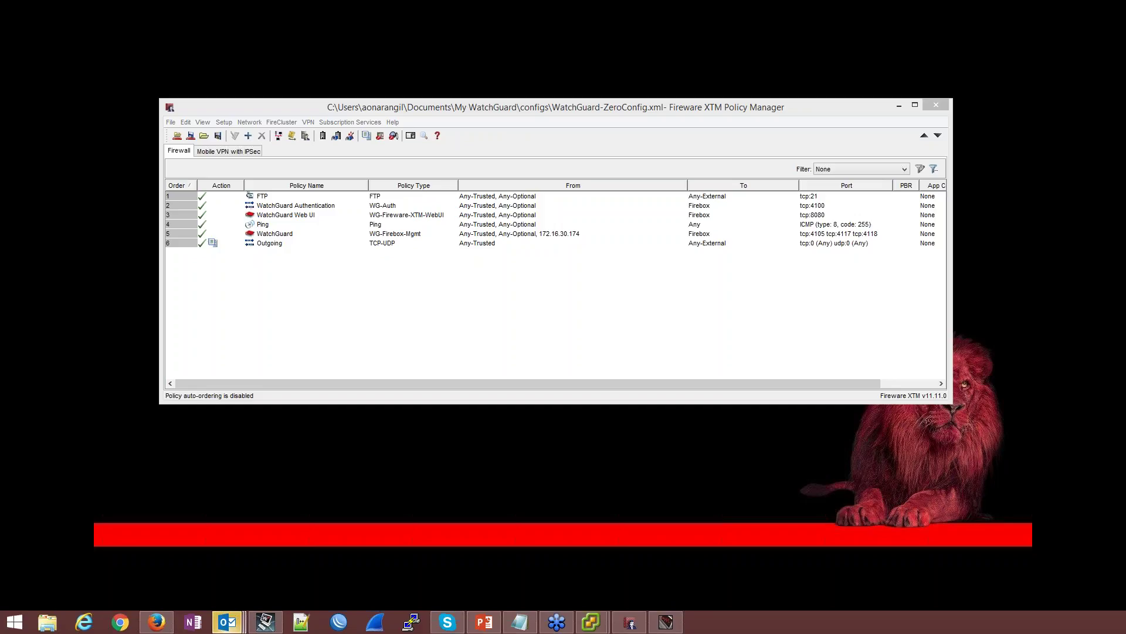
click(191, 136)
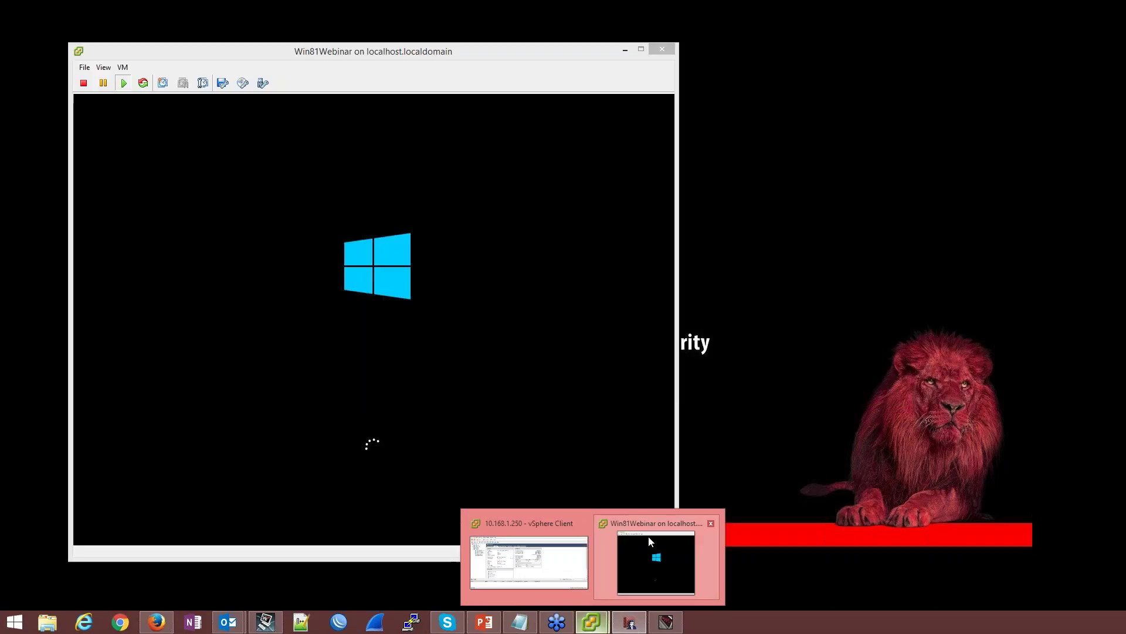
Sign in to the Win81Webinar VM as Administrator with the account password
click(649, 536)
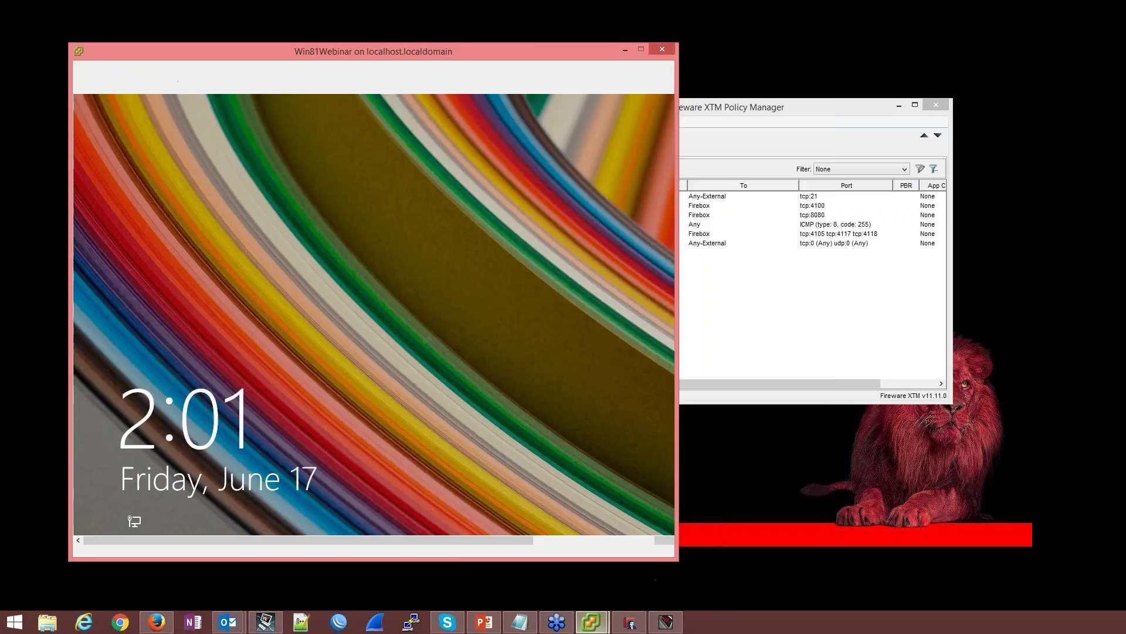
click(455, 201)
text(**********)
key(Return)
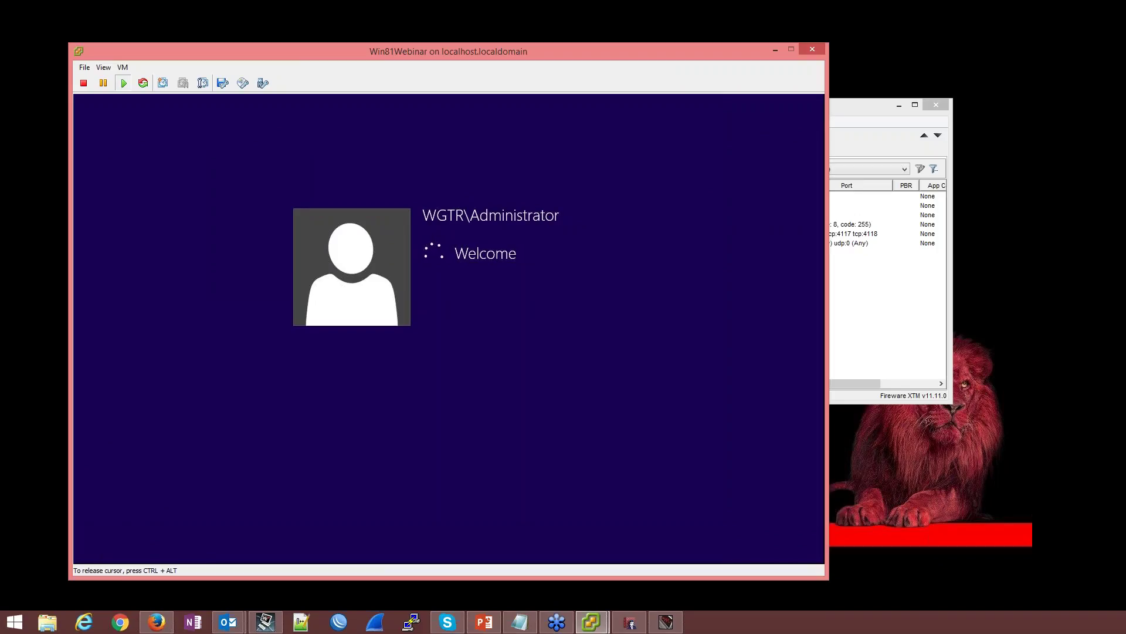
Dismiss the Windows 8.1 Networks prompt in the VM and return to Policy Manager
key(ctrl+alt)
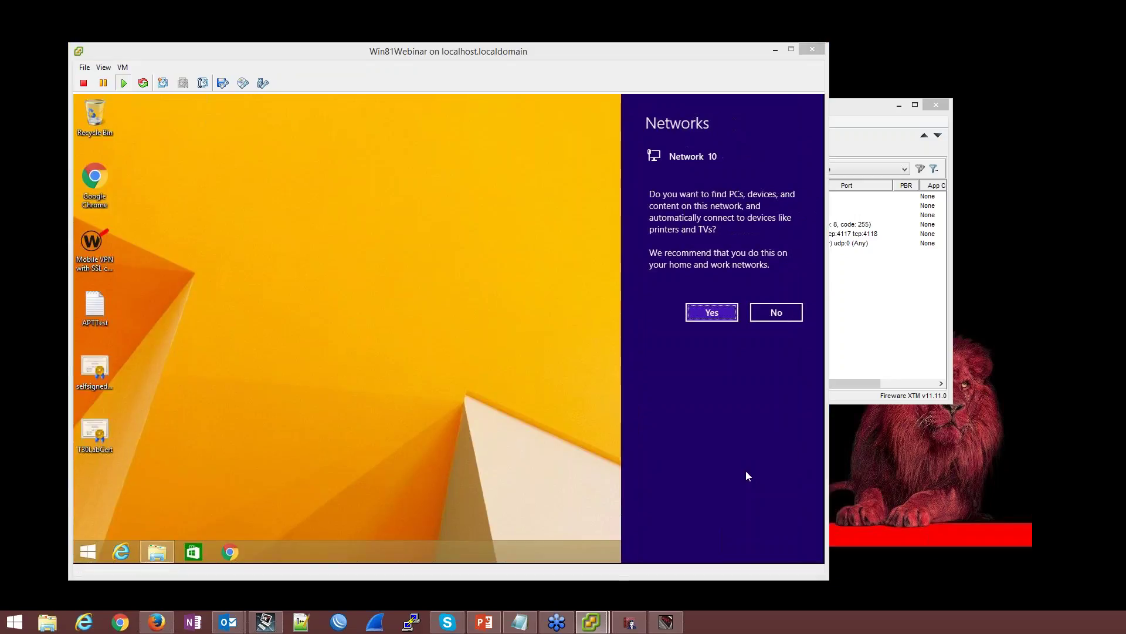
click(746, 471)
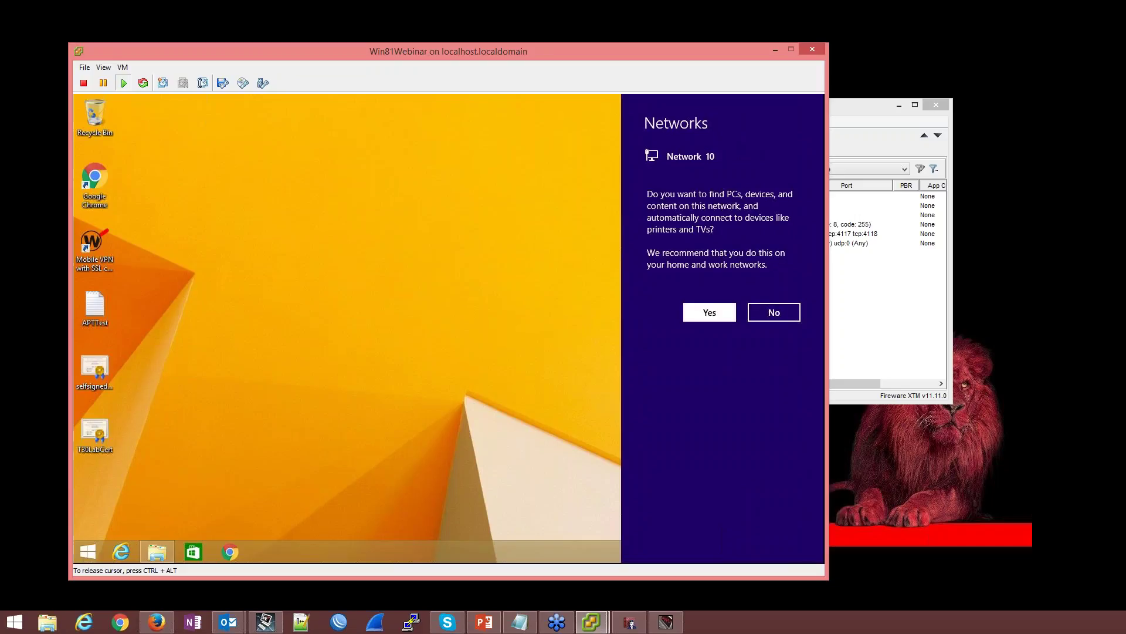
click(742, 311)
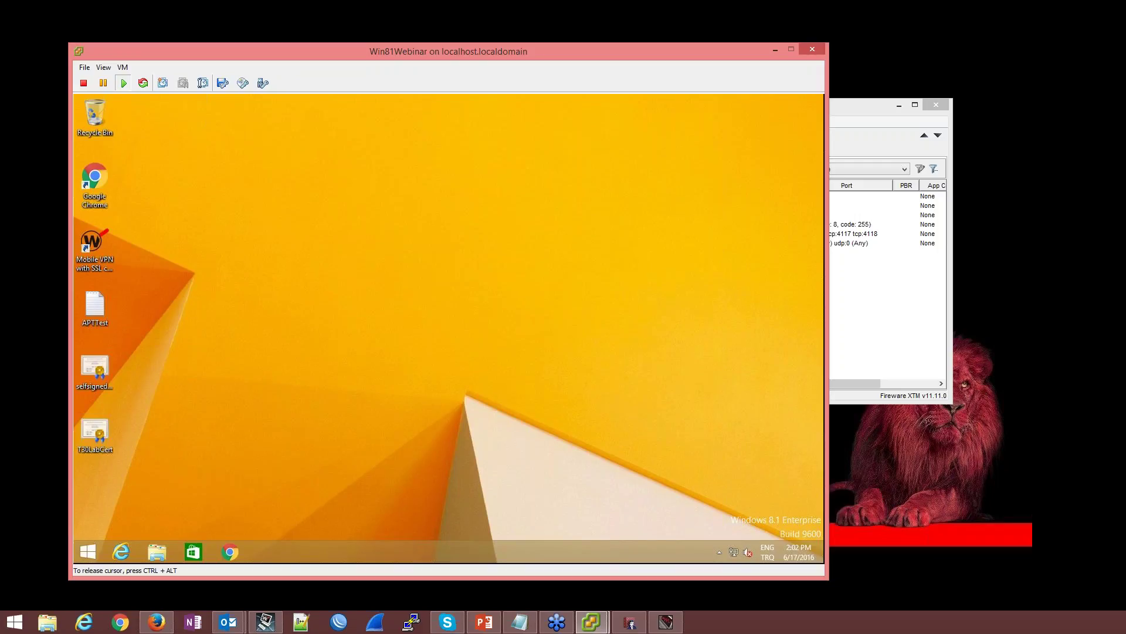
click(891, 311)
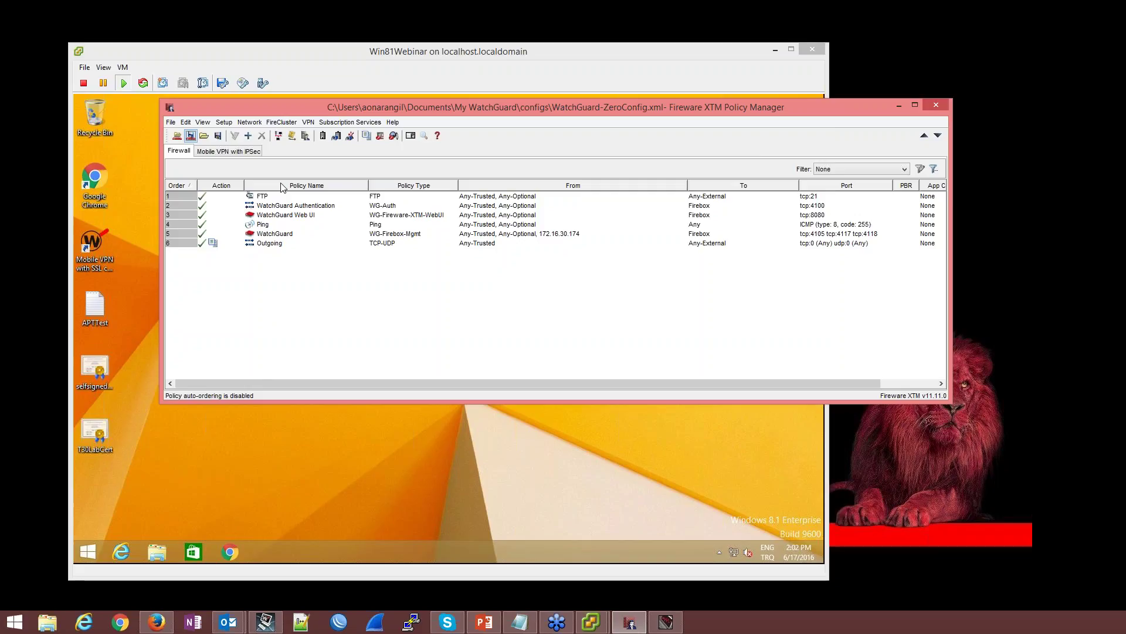
Add host IPv4 10.168.1.10 as a From member of the Outgoing policy
click(265, 246)
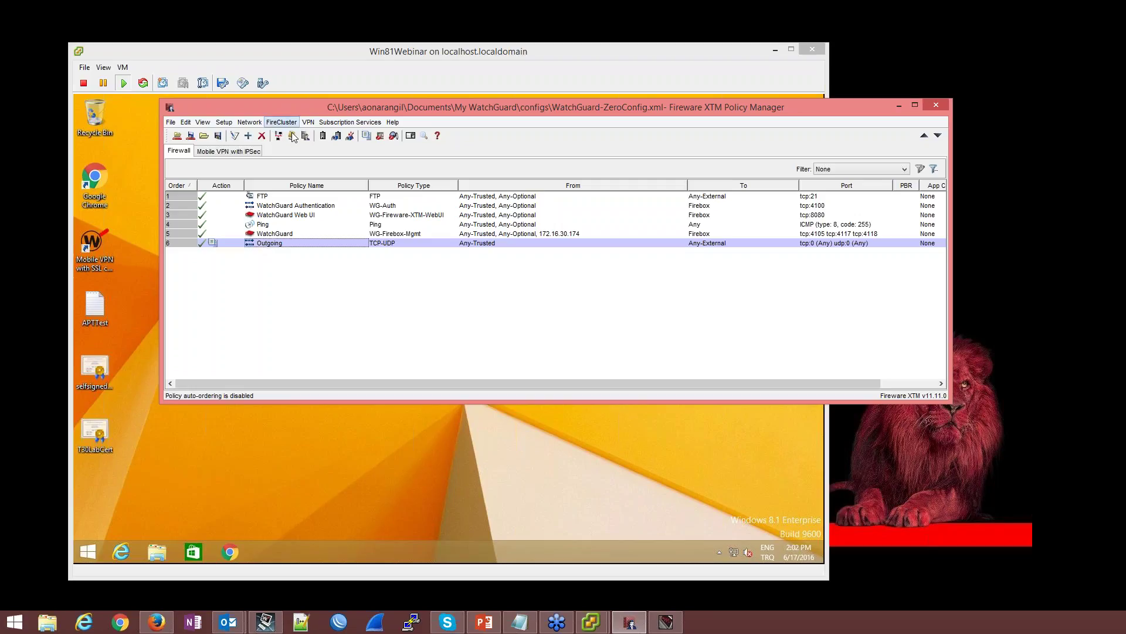
double_click(295, 250)
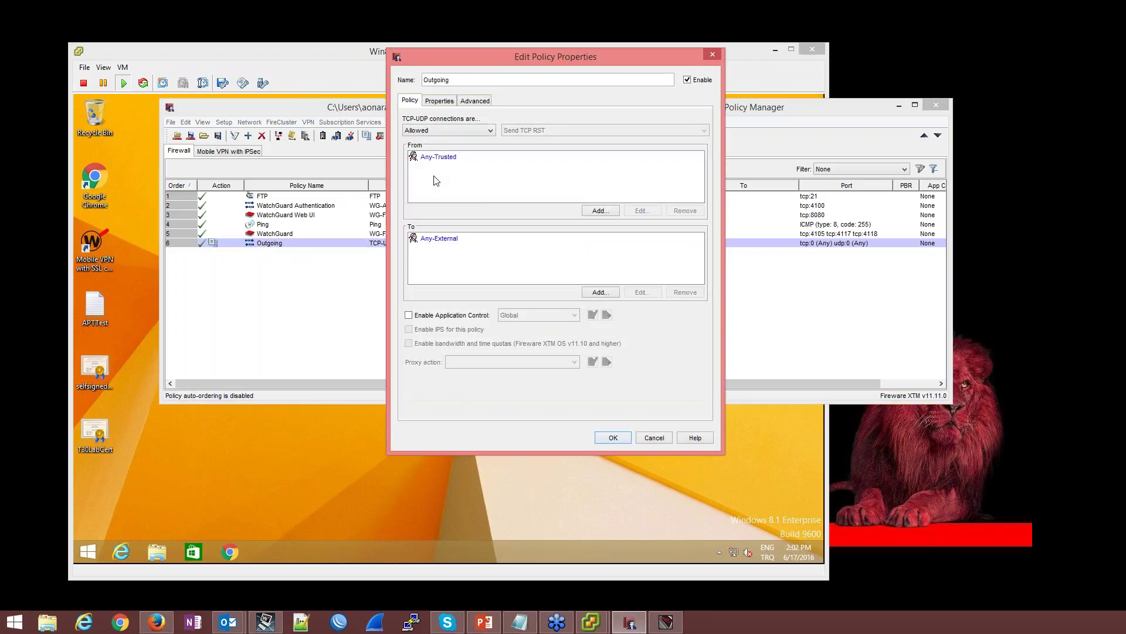
click(602, 211)
click(702, 244)
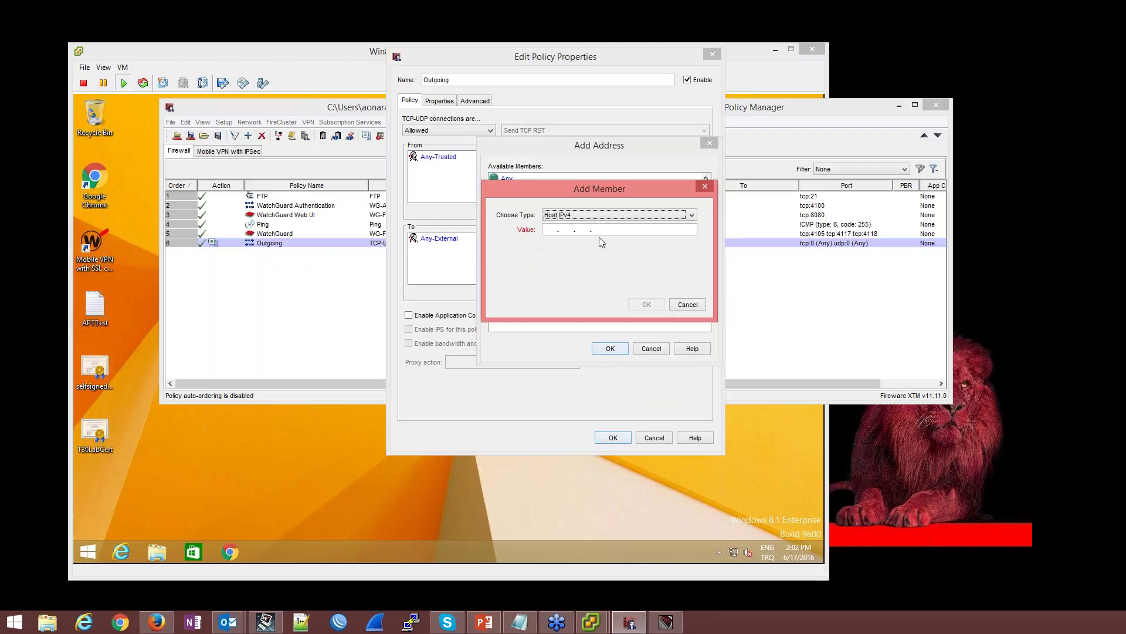
click(547, 229)
text(10.168. 1 .10)
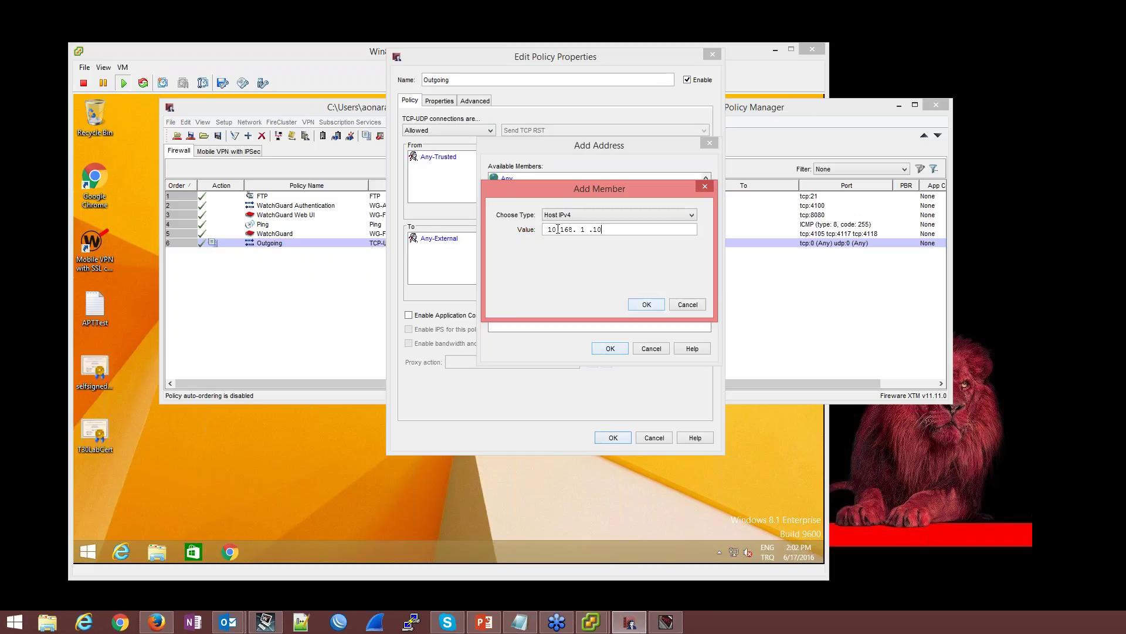
click(651, 304)
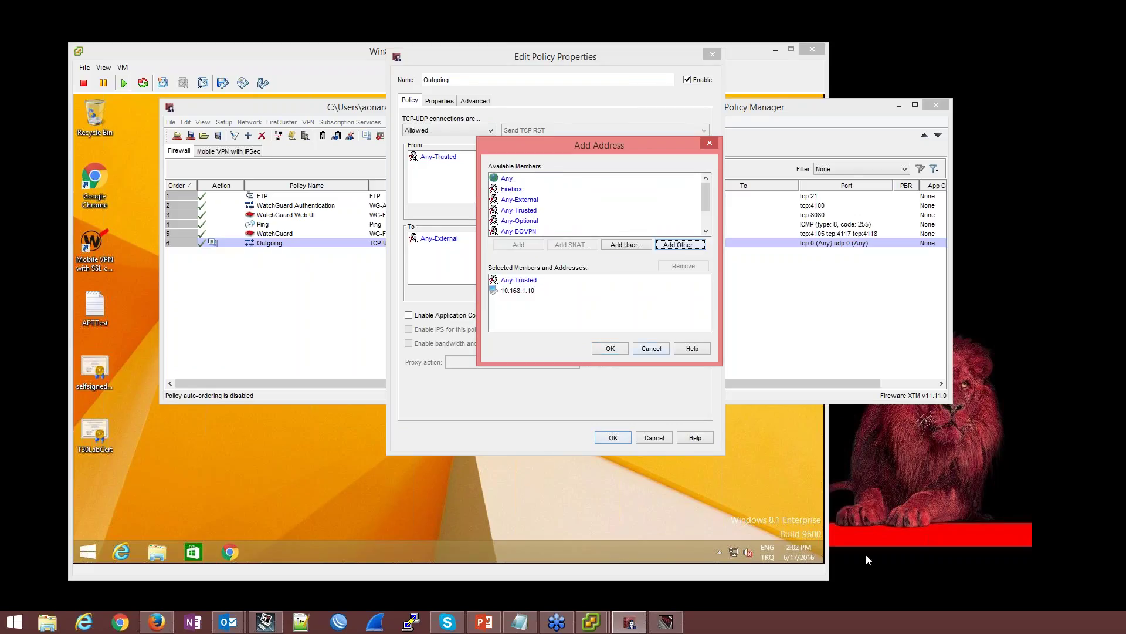
Remove Any-Trusted from the Outgoing policy's From list and apply the change
click(929, 498)
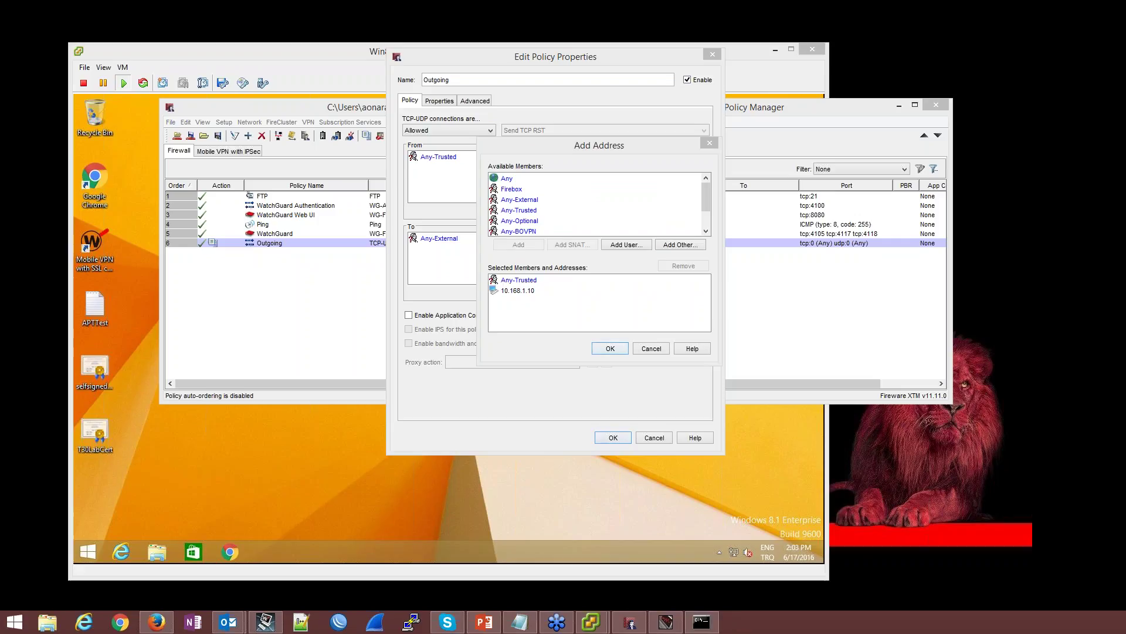
click(610, 348)
click(443, 156)
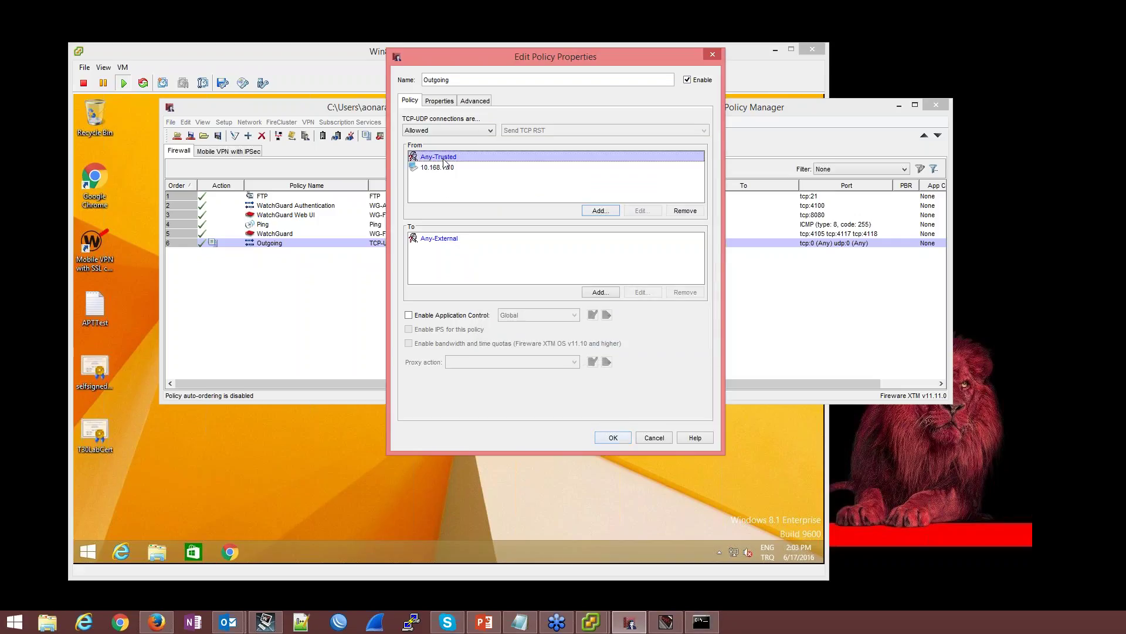
click(688, 211)
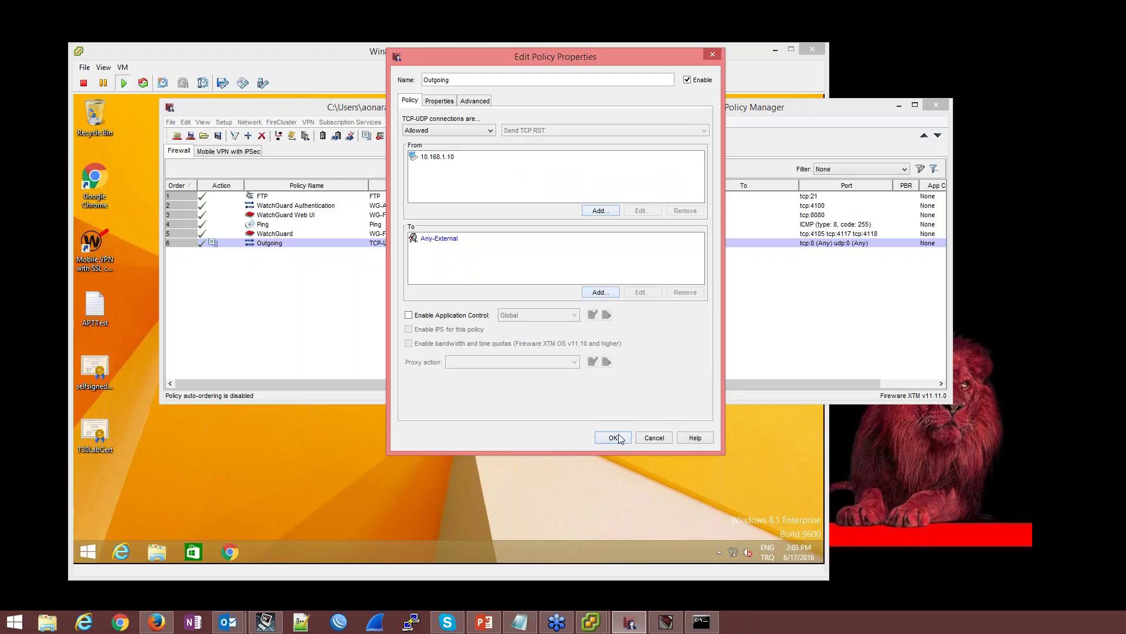
click(620, 439)
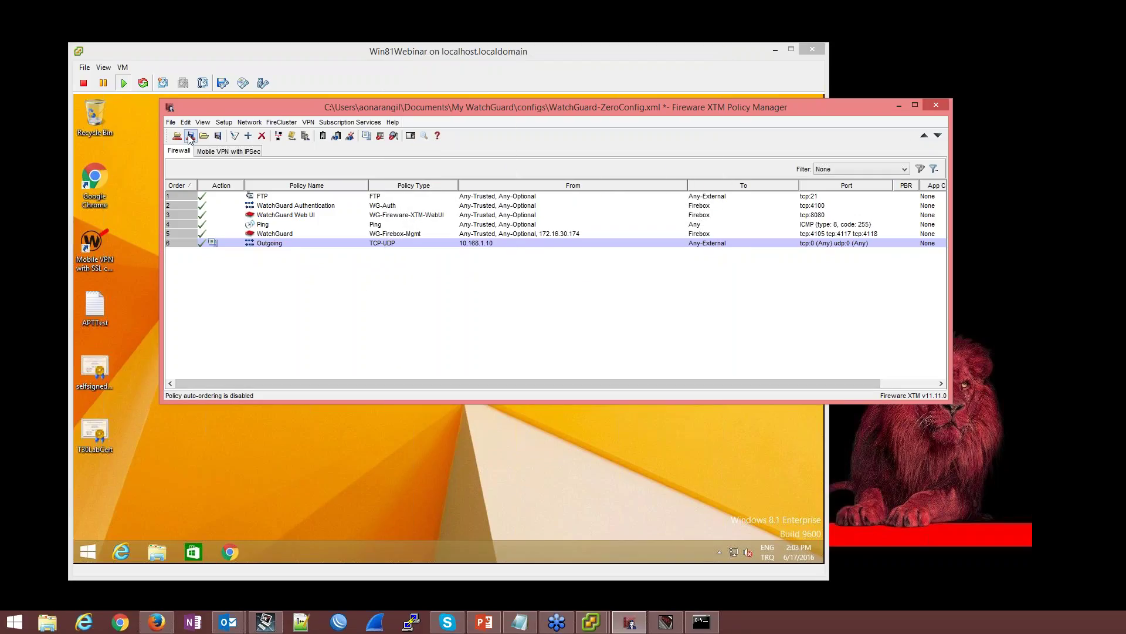
Save to Firebox with the admin passphrase, replacing the existing T30-W.xml file
click(191, 136)
text(re)
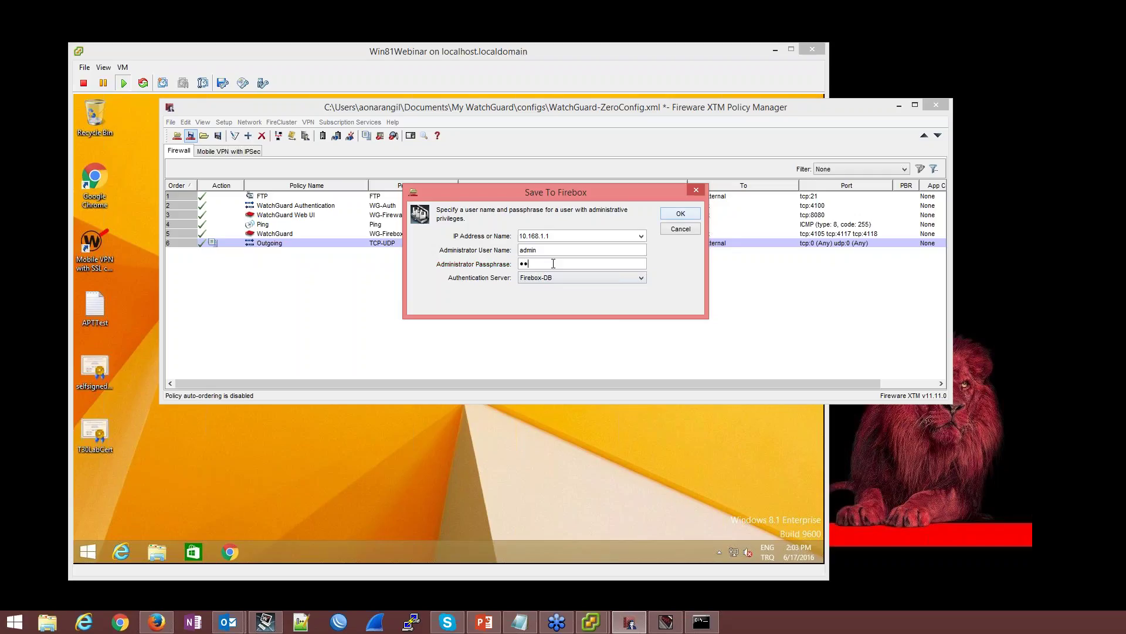
key(Return)
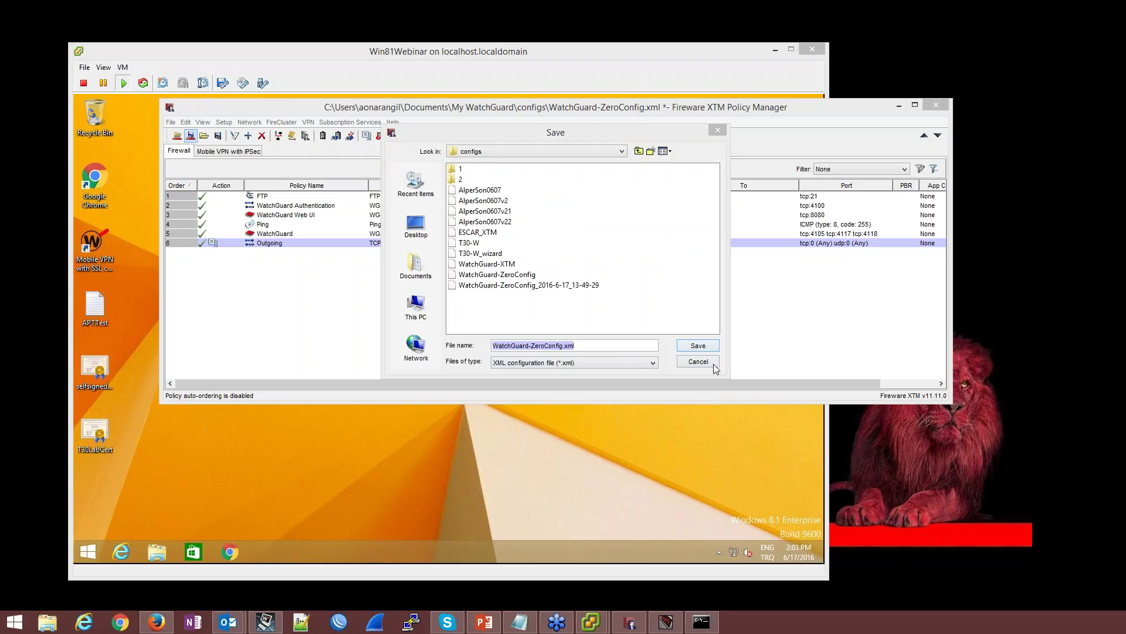
click(506, 265)
click(475, 244)
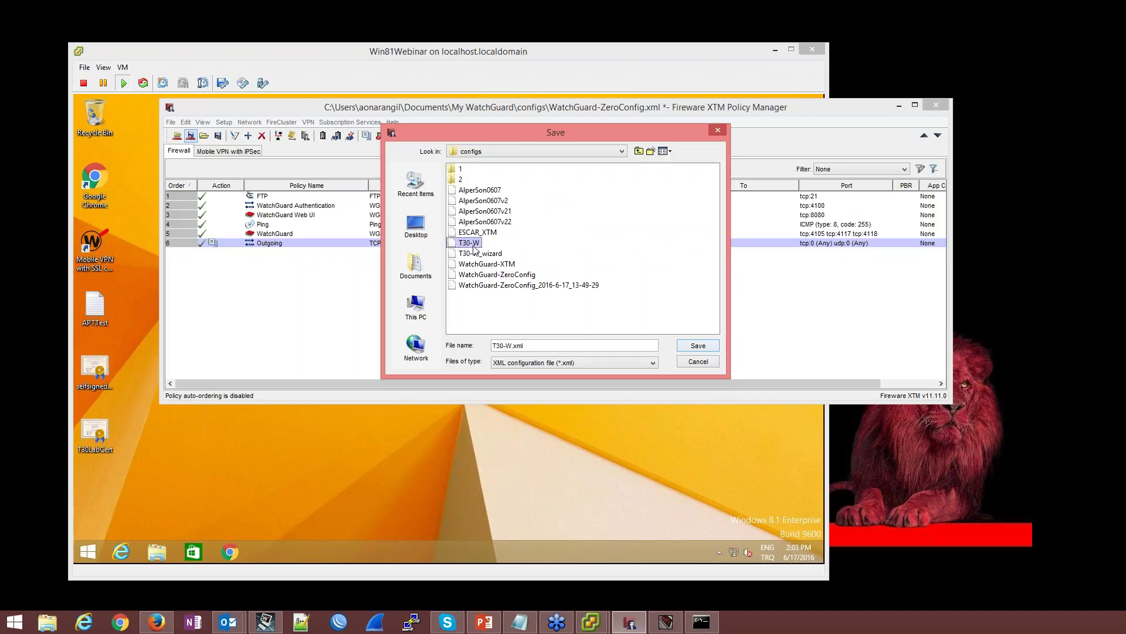
click(698, 349)
click(538, 272)
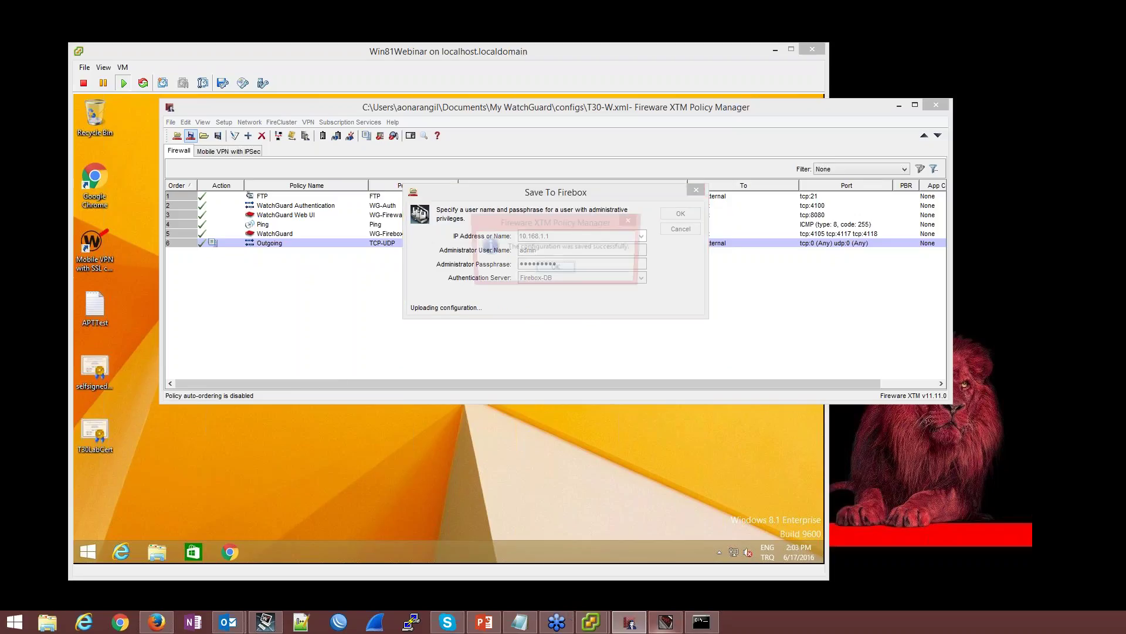
click(446, 481)
Run ipconfig in a VM command prompt to find the VM's IP address
key(super+r)
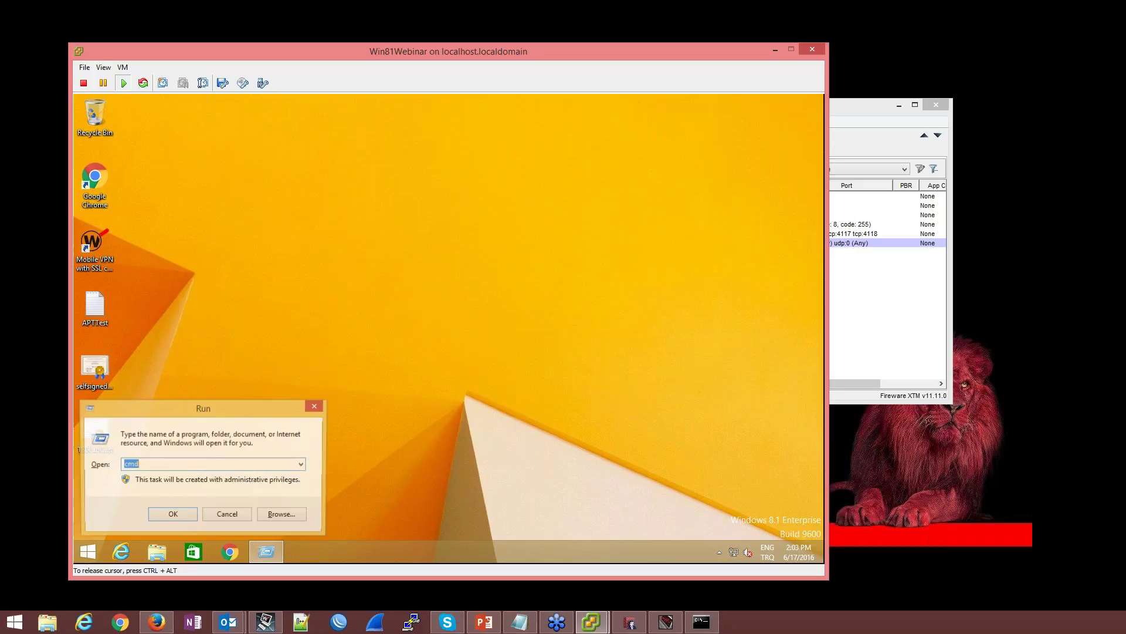
key(Return)
text(ipconfig)
key(Return)
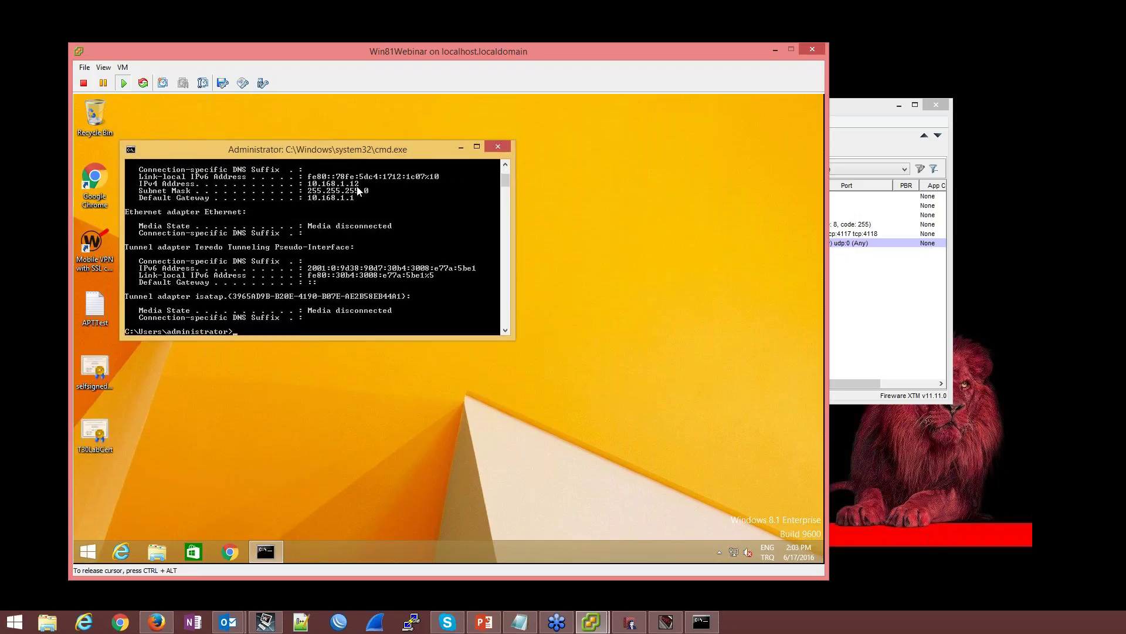
Filter the Traffic Monitor to 10.168.1.12 and move Firebox System Manager to the top right
click(665, 621)
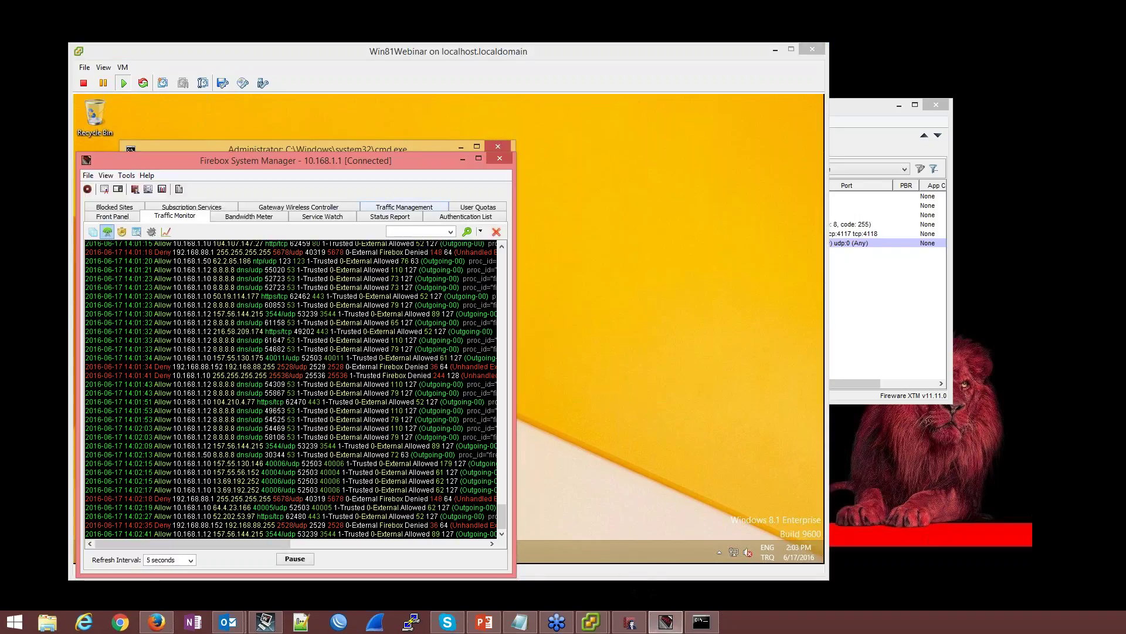
click(417, 229)
text(10.168.1.12)
key(Return)
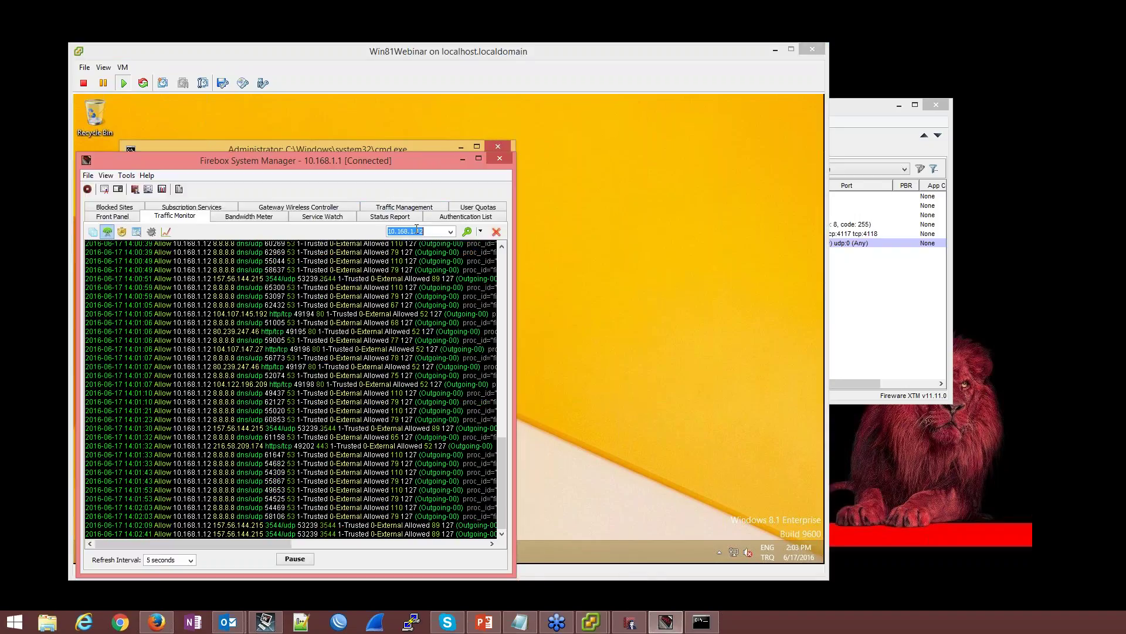
drag(320, 162, 930, 28)
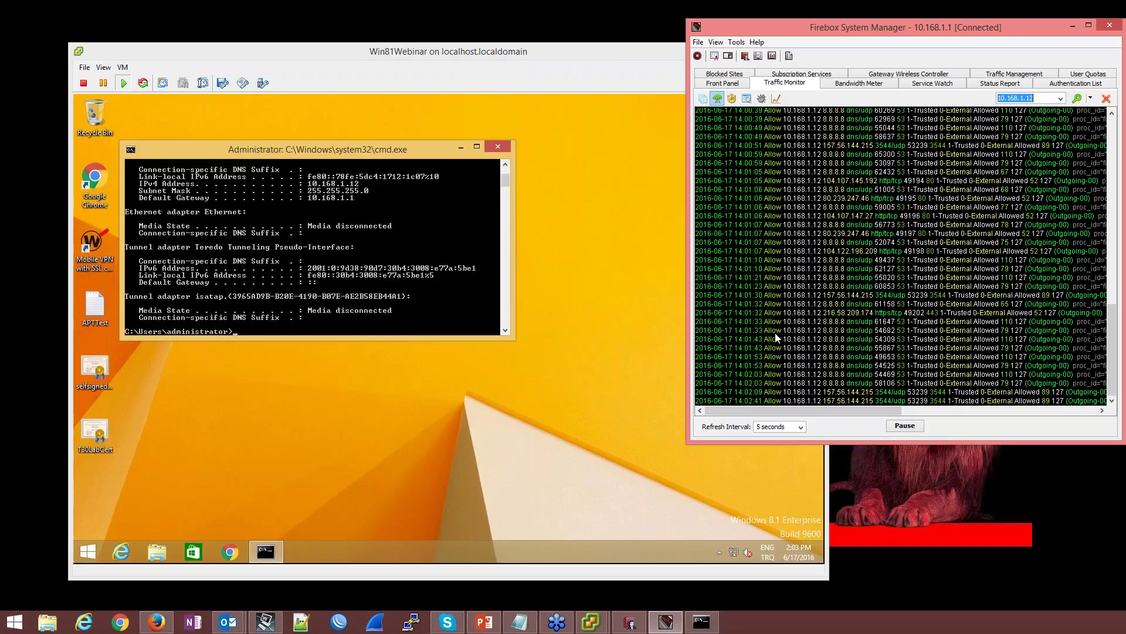
click(597, 315)
Acknowledge the save message and remove 172.16.30.174 from the WatchGuard policy's From list
click(776, 50)
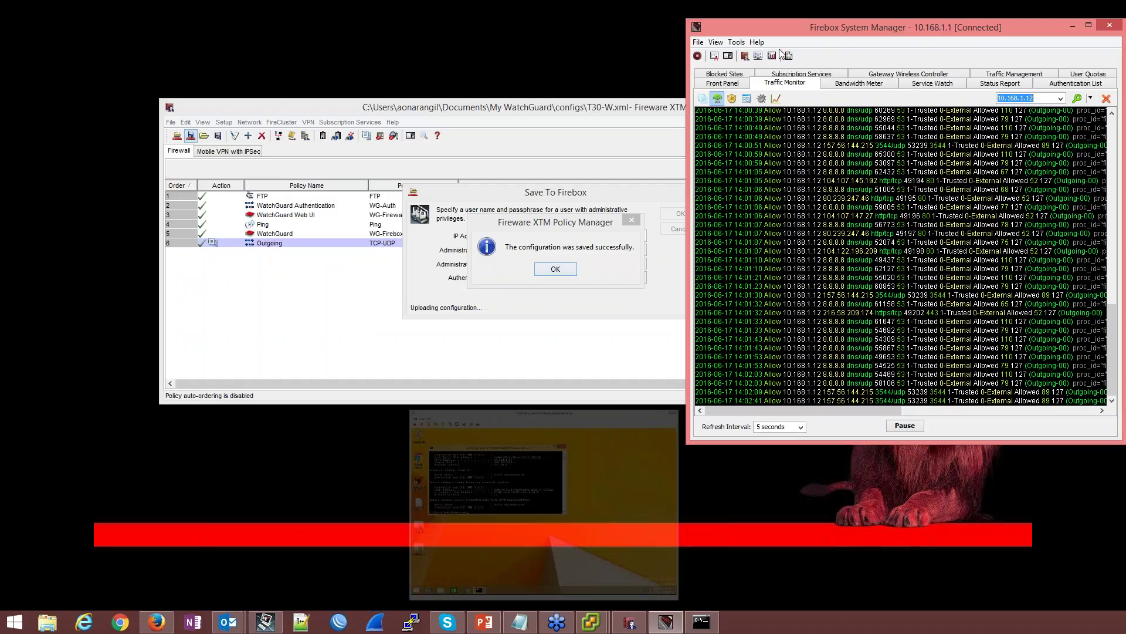
click(558, 271)
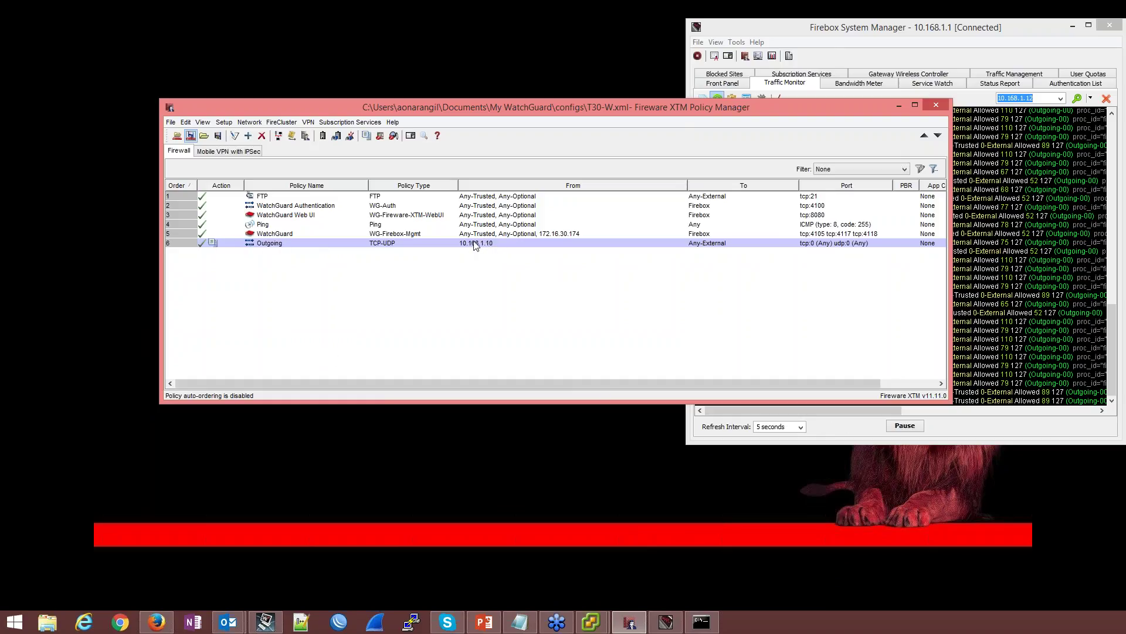
double_click(502, 235)
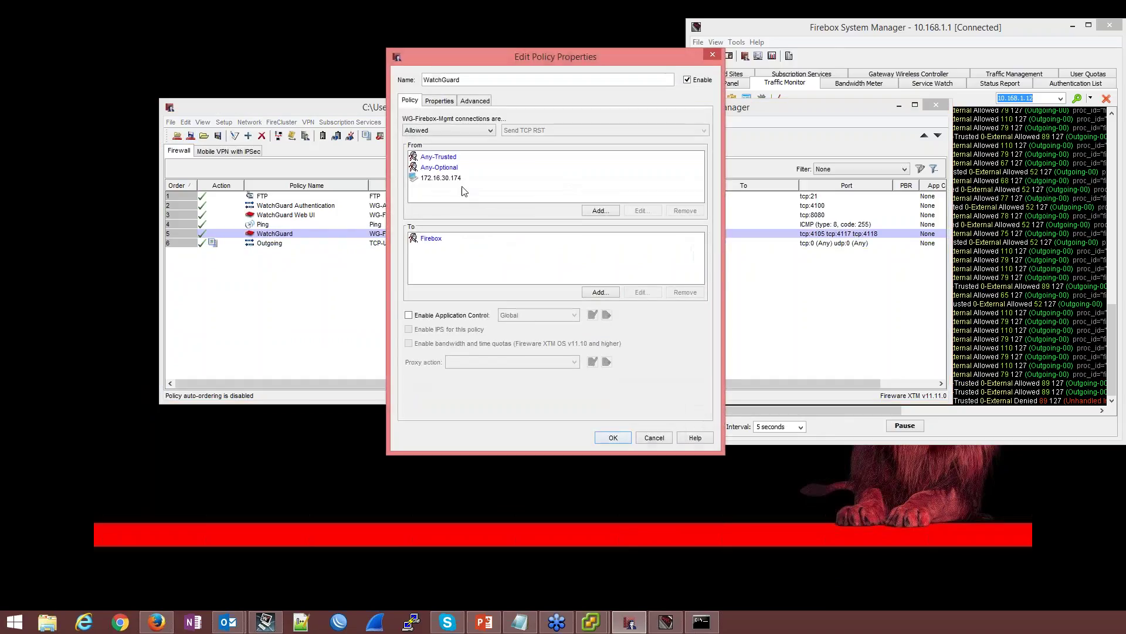
click(446, 178)
click(696, 212)
click(623, 438)
click(248, 135)
Add default DNS-proxy, HTTP-proxy and HTTPS-proxy policies from the Proxies category
double_click(475, 134)
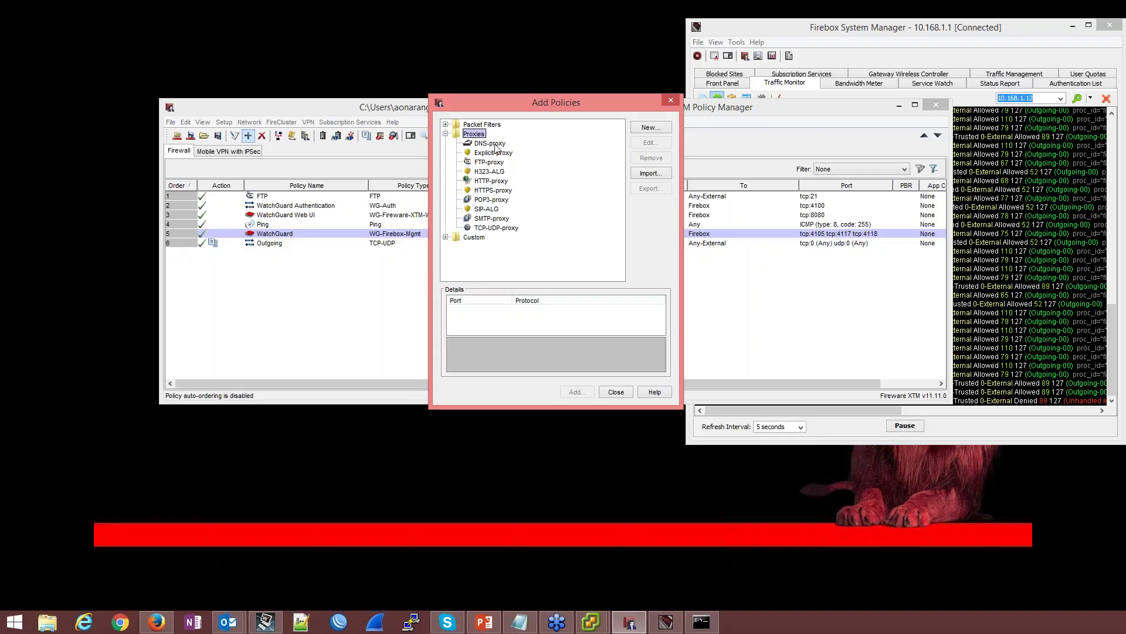
double_click(490, 144)
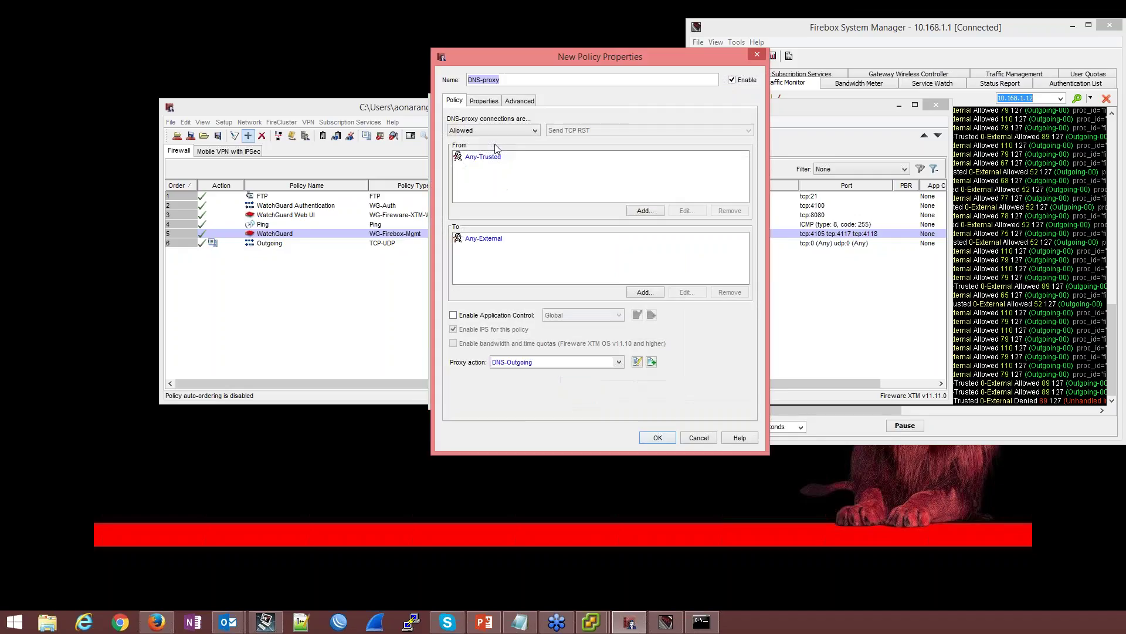
click(657, 438)
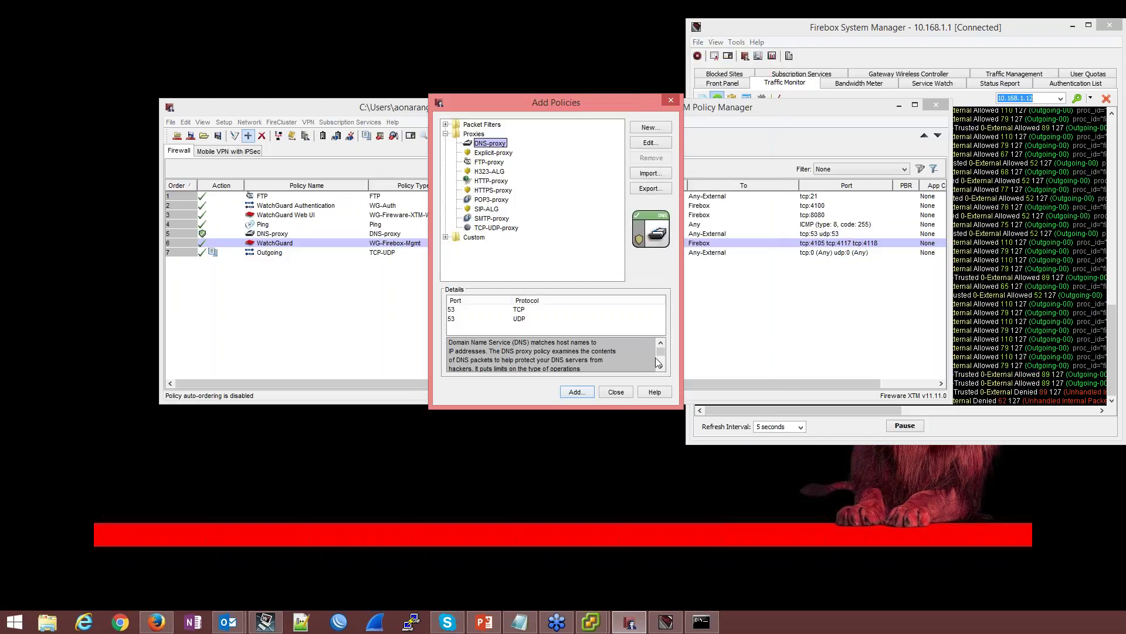
click(503, 182)
double_click(502, 182)
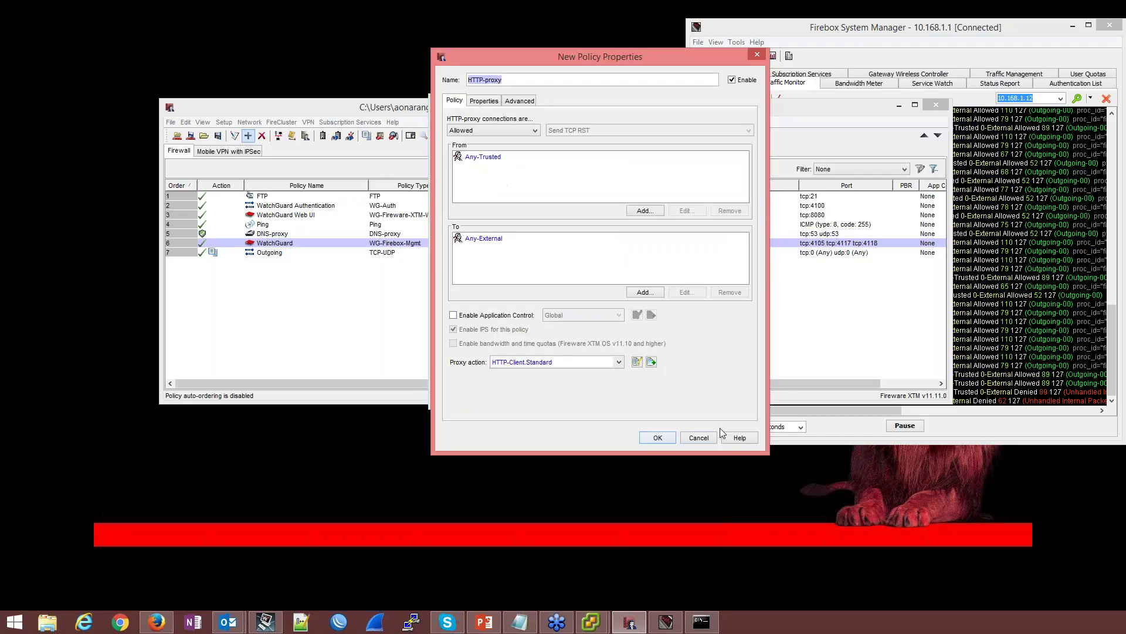
click(657, 438)
double_click(502, 192)
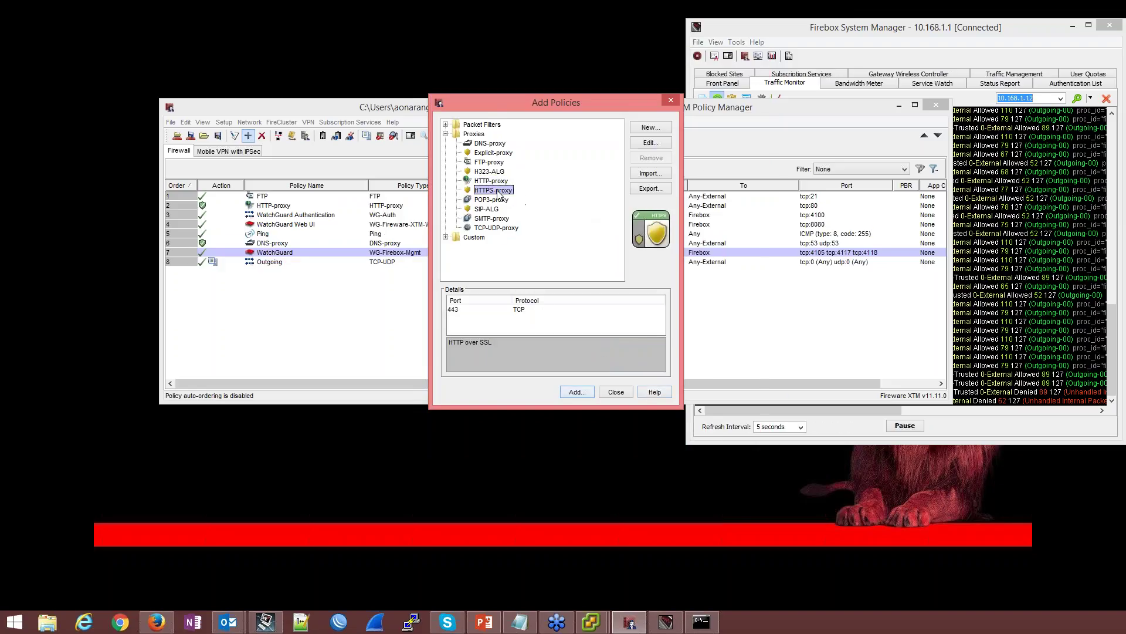
click(657, 438)
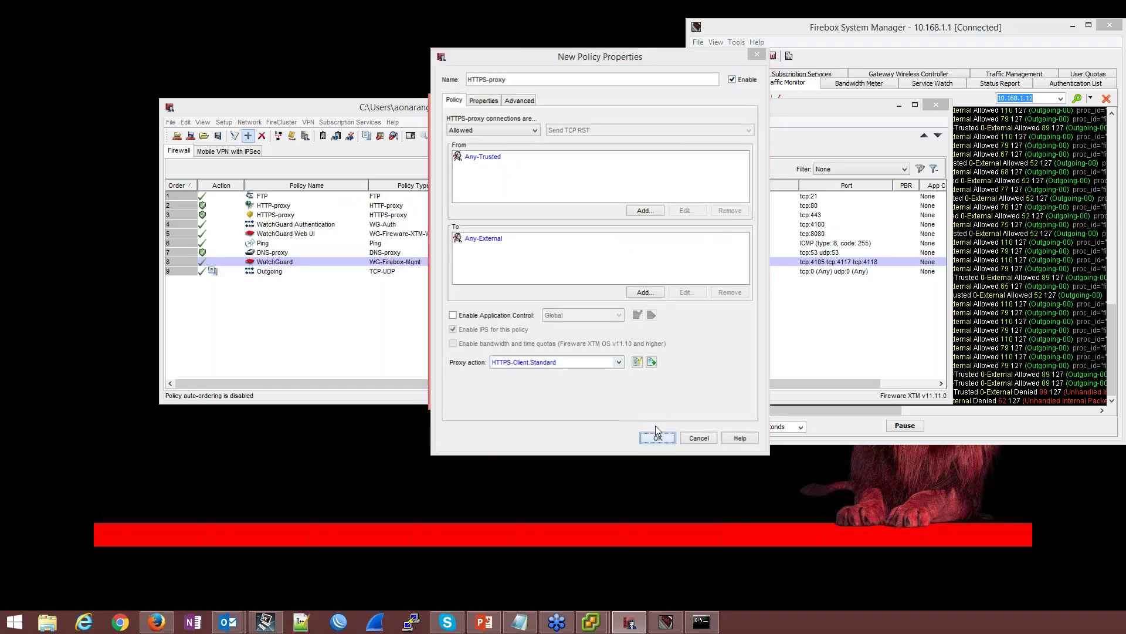
click(614, 387)
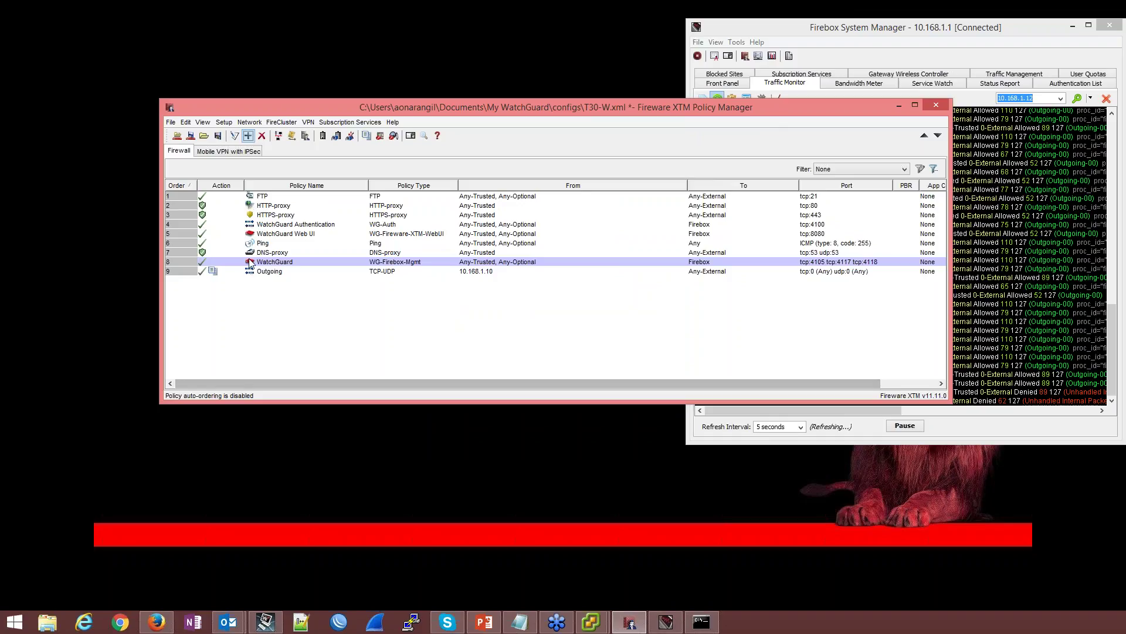
click(230, 270)
Move Outgoing to order 1 and make HTTP-proxy send log messages for allowed packets
drag(230, 270, 231, 199)
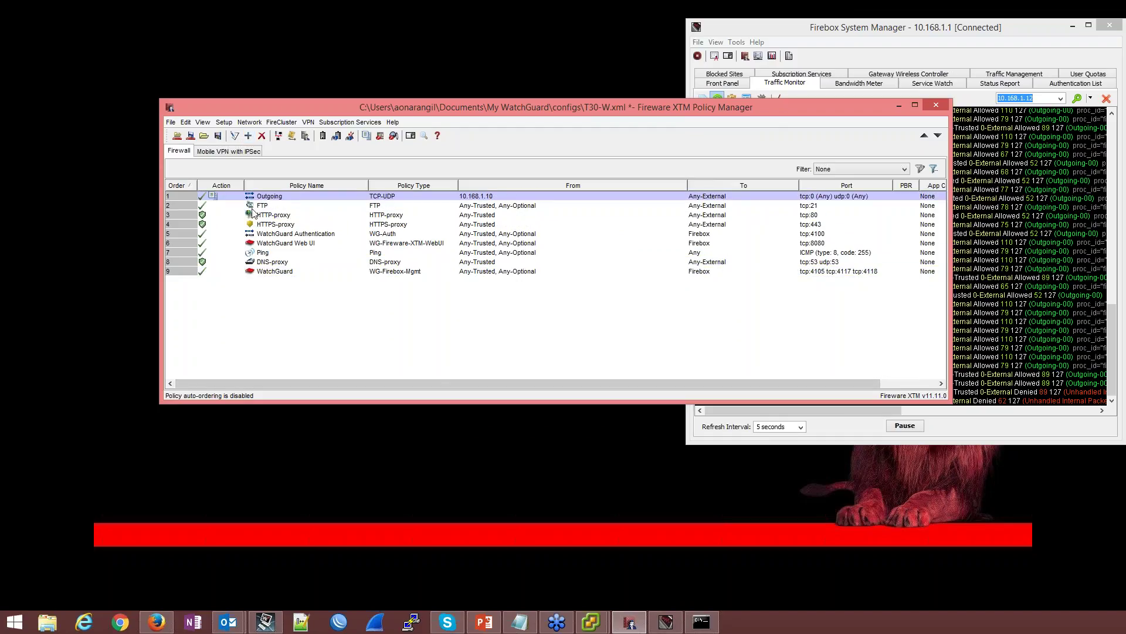
double_click(274, 216)
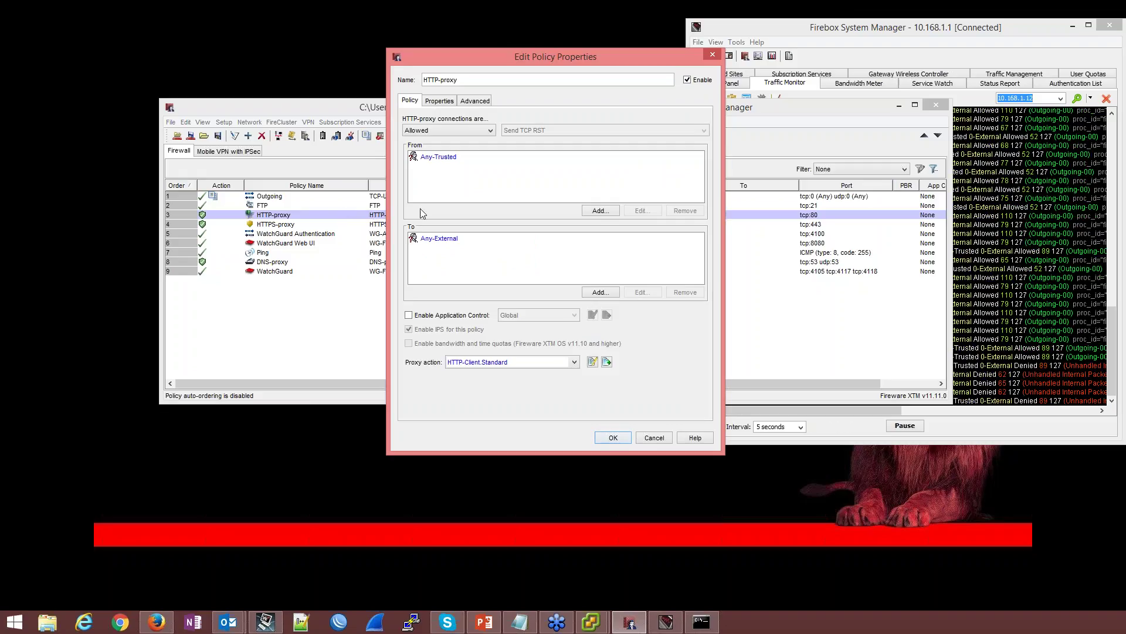
click(442, 159)
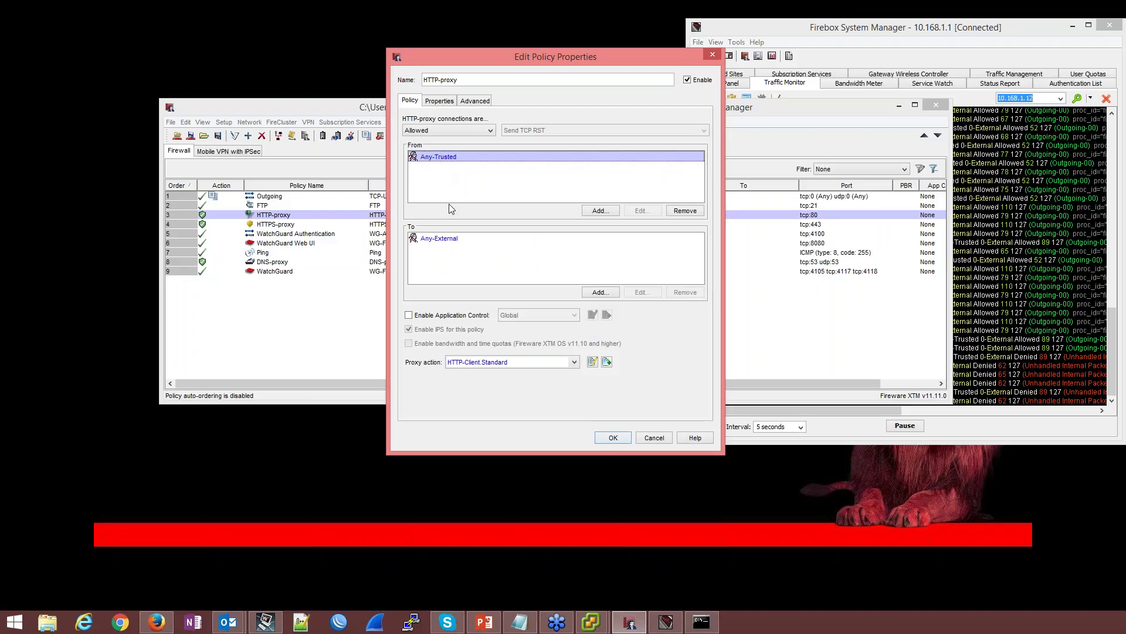
click(450, 241)
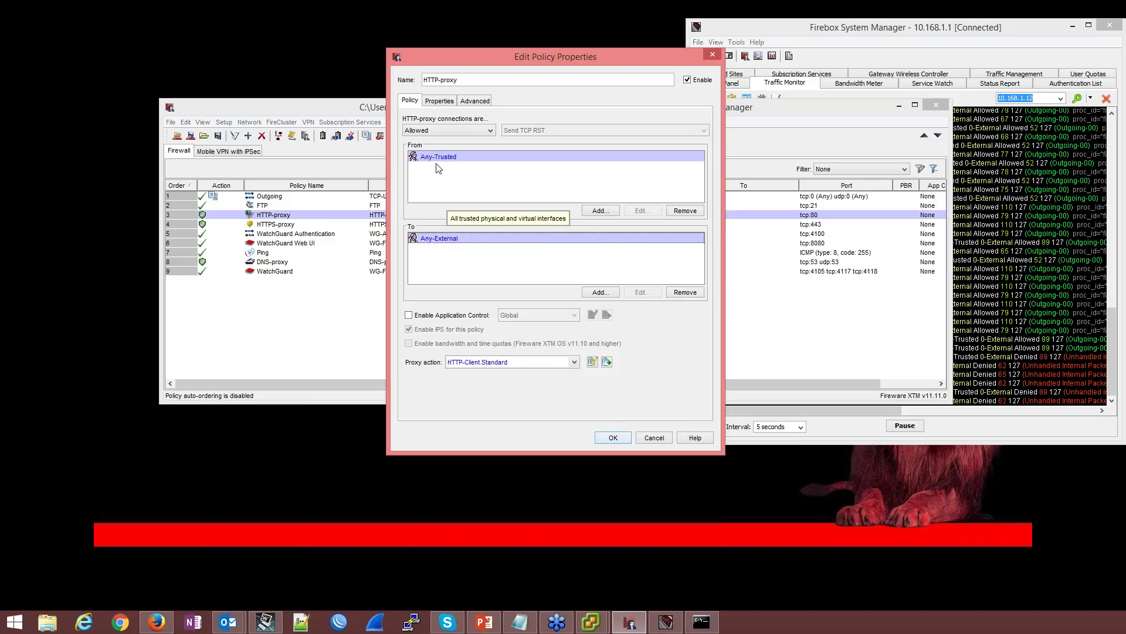
click(440, 101)
click(439, 308)
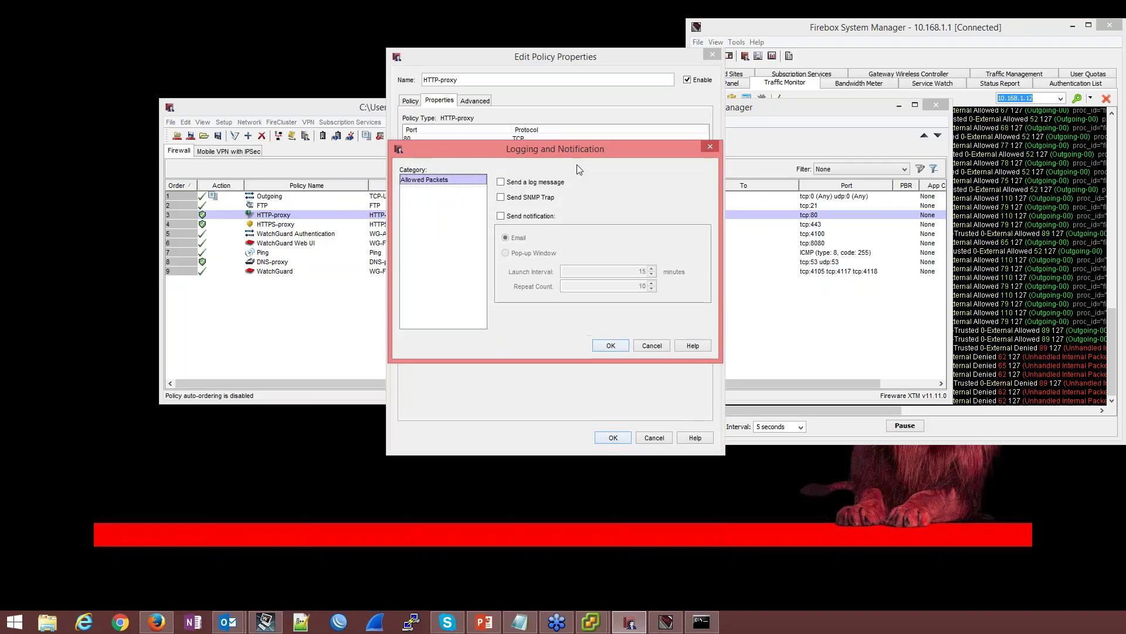
click(610, 346)
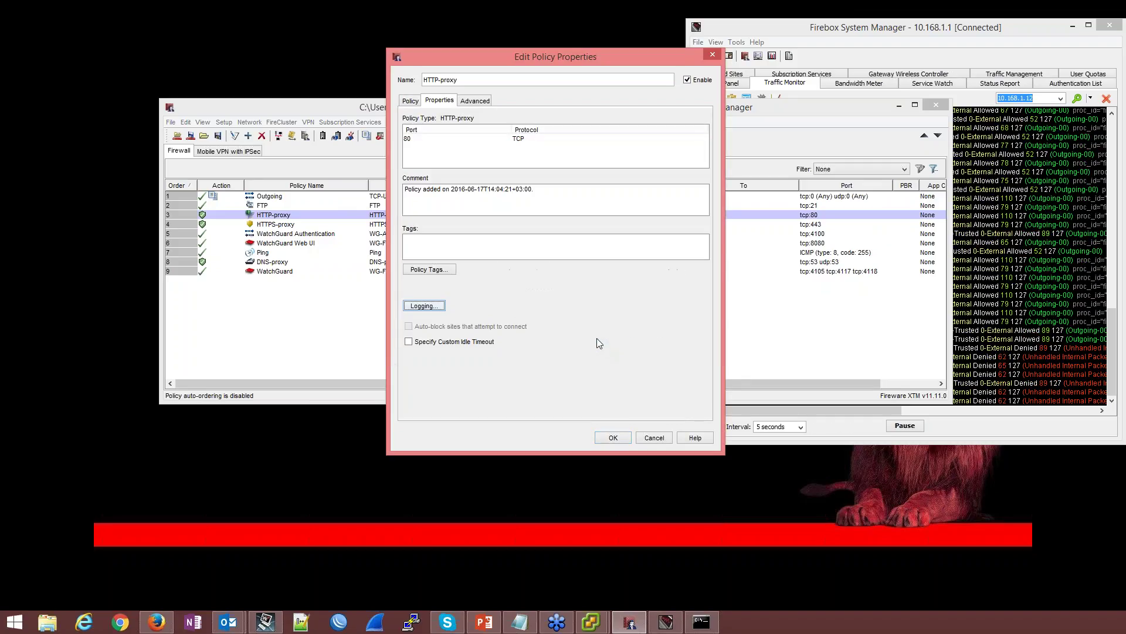
click(613, 438)
Make the HTTPS-proxy policy send log messages for allowed packets
double_click(271, 226)
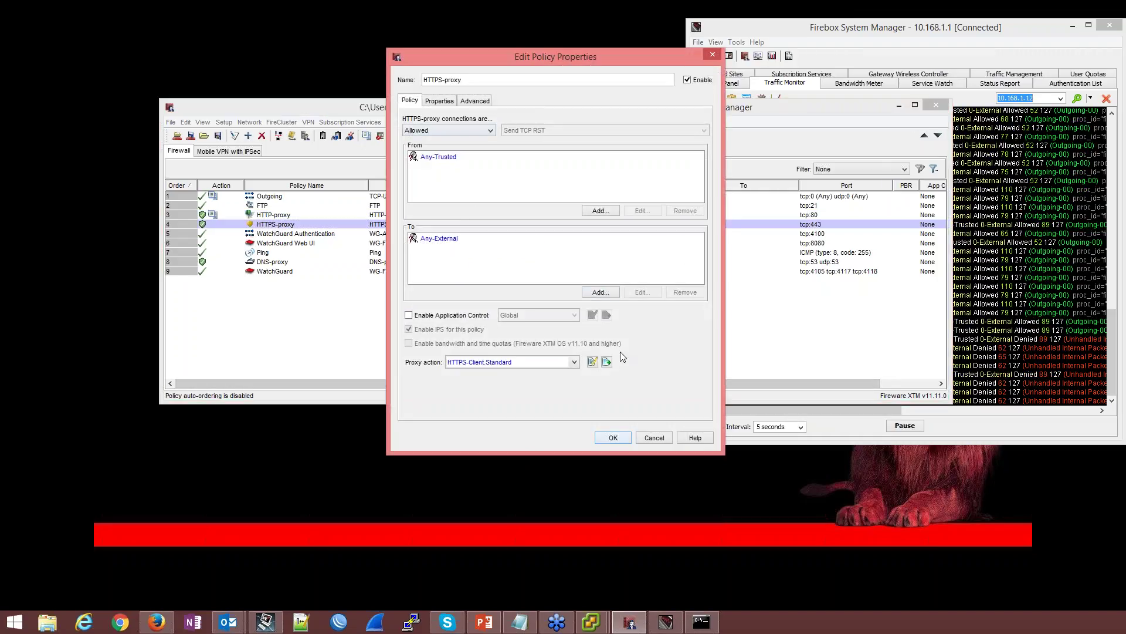
click(440, 101)
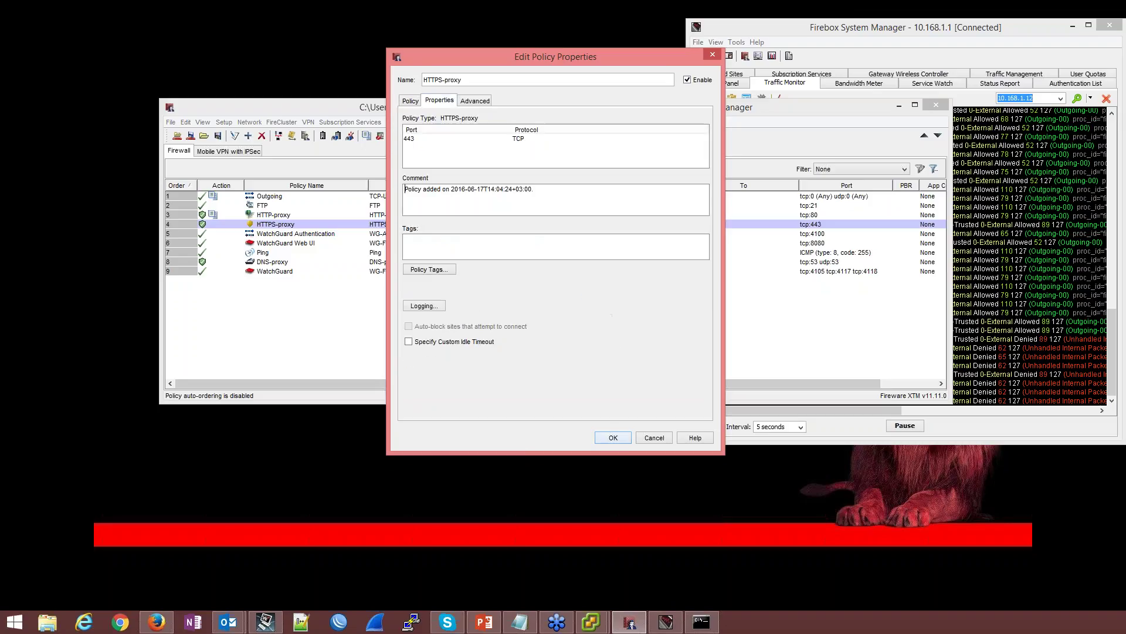
click(424, 305)
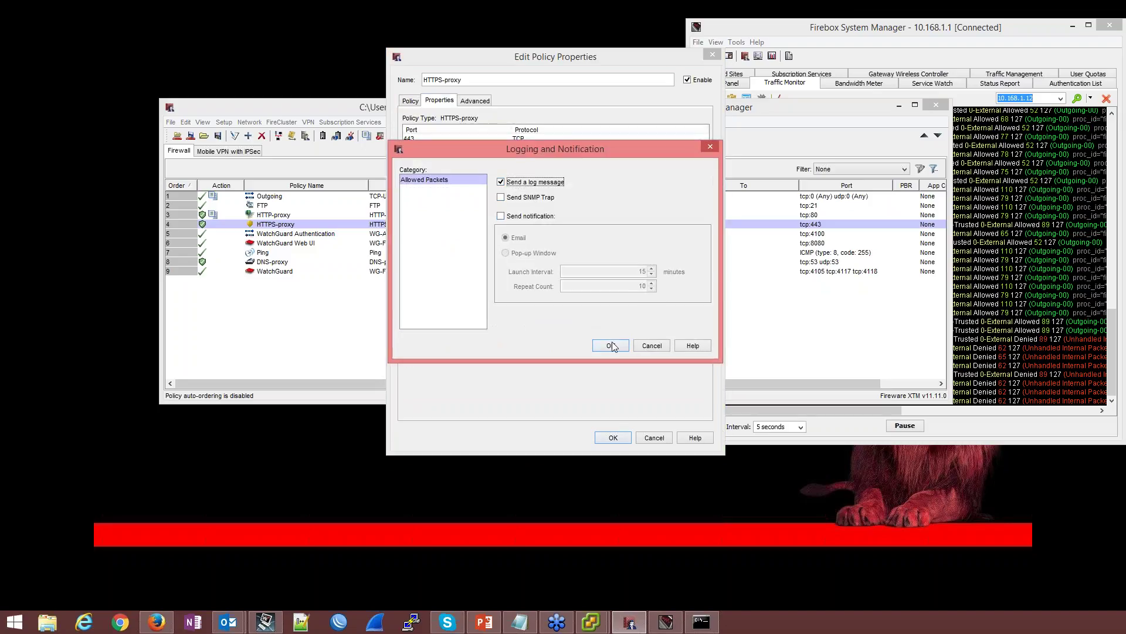
click(611, 346)
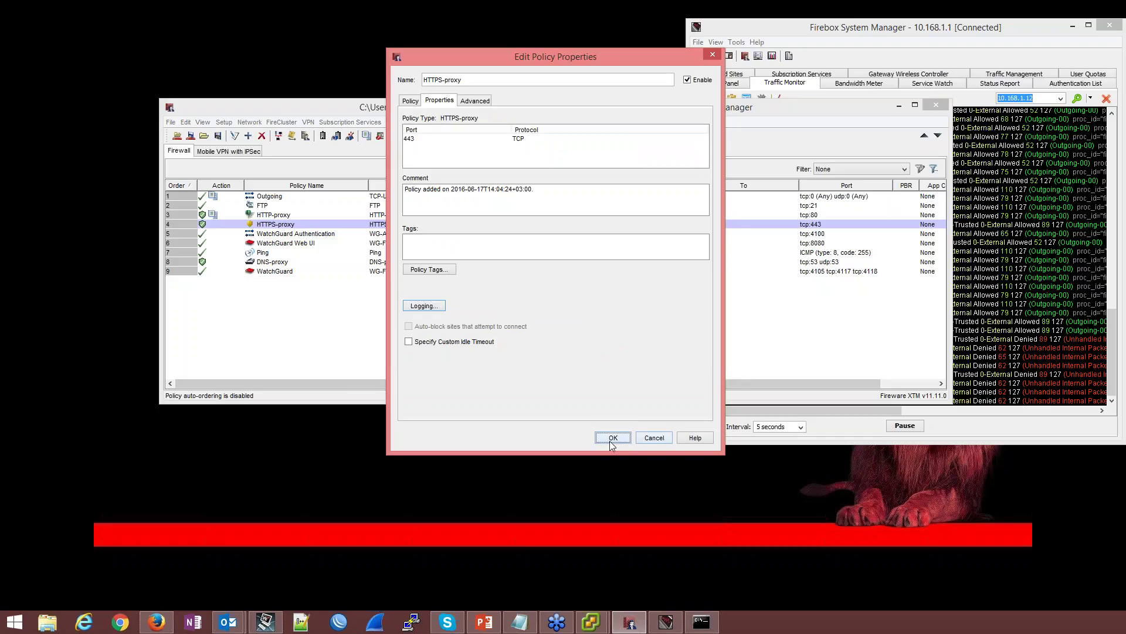
click(612, 439)
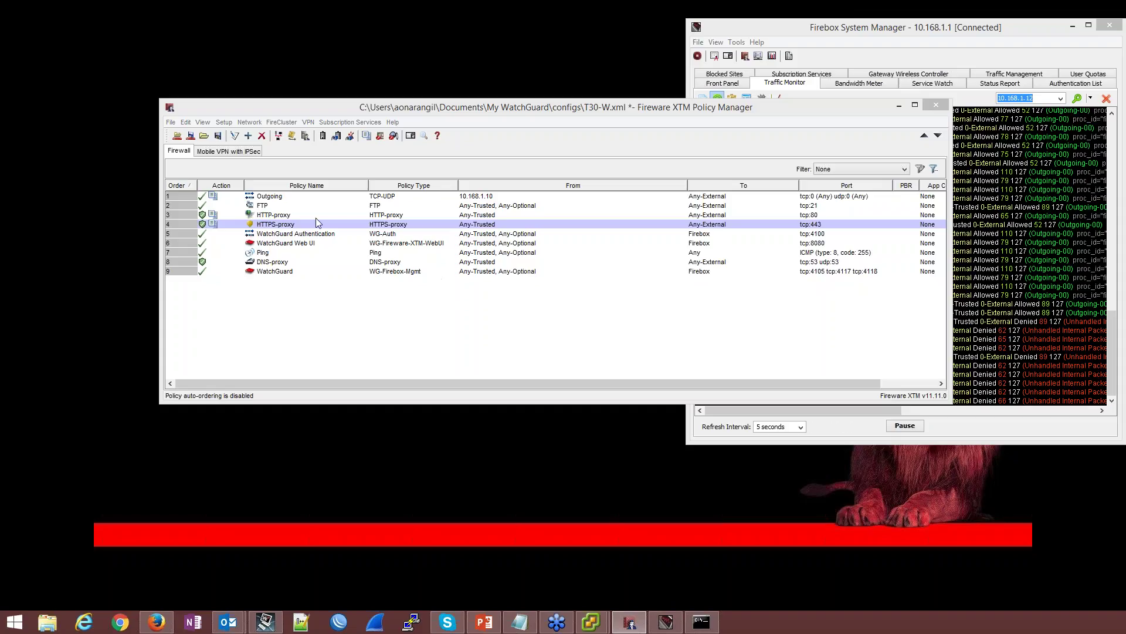
Enable Application Control on HTTP-proxy and clone the Global action as Webinar
double_click(276, 217)
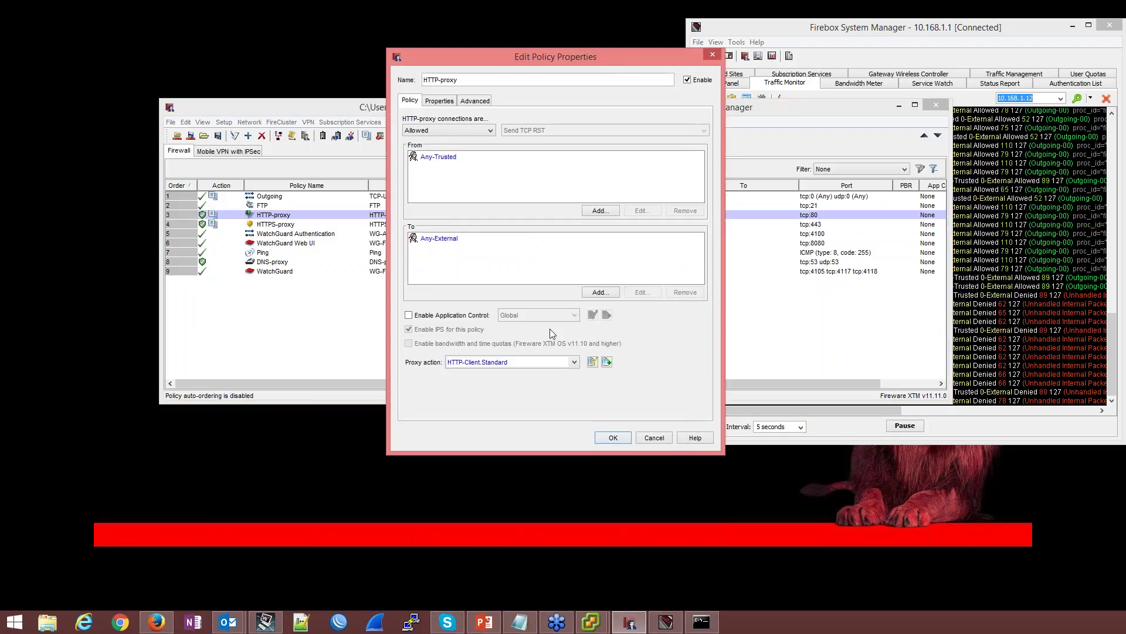
click(481, 315)
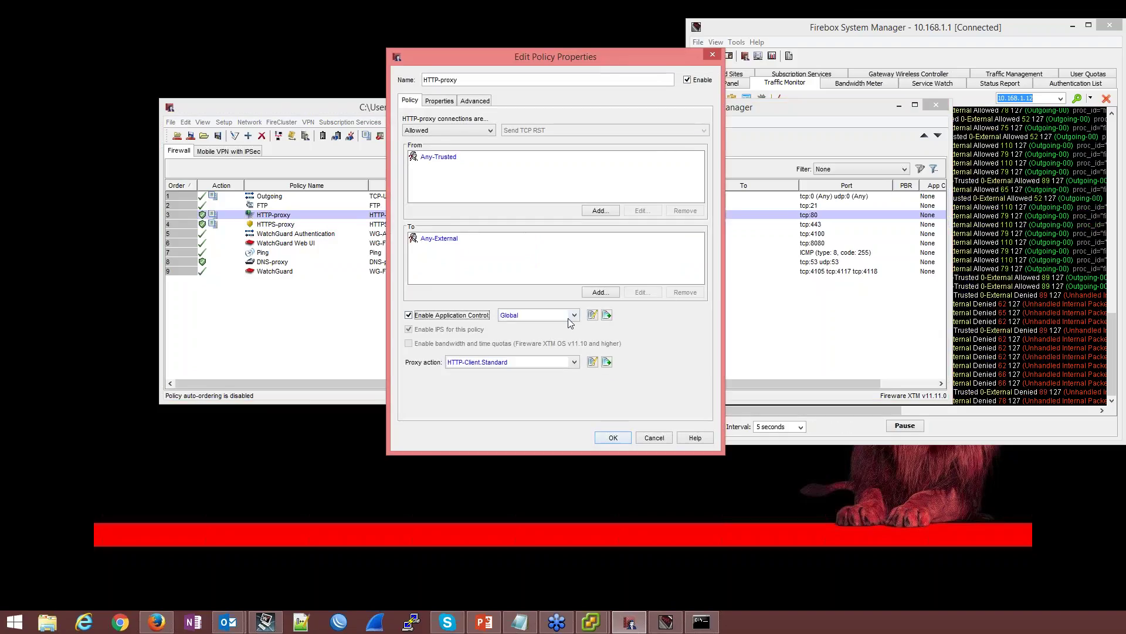
click(606, 316)
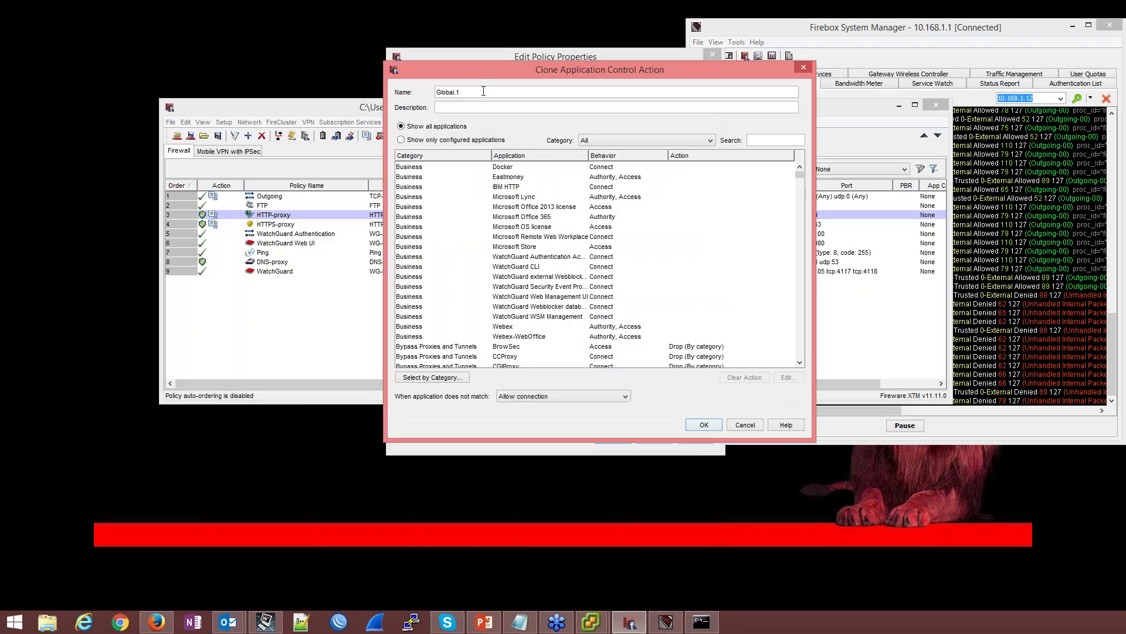
key(BackSpace)
key(BackSpace)
key(BackSpace)
key(BackSpace)
key(BackSpace)
key(BackSpace)
key(BackSpace)
key(BackSpace)
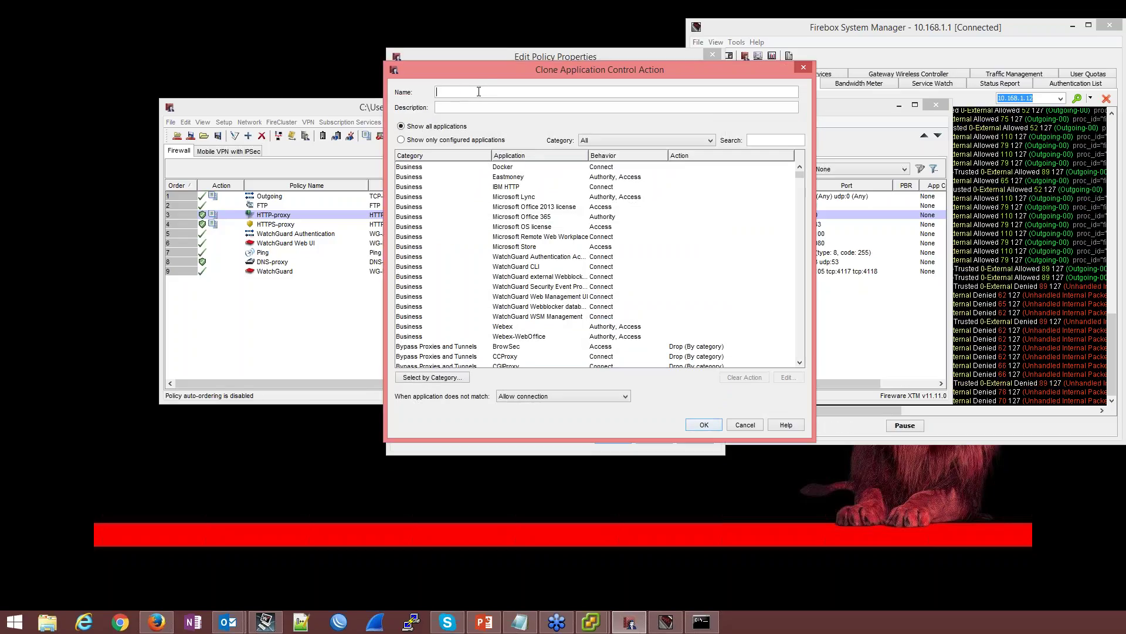
text(Webinar)
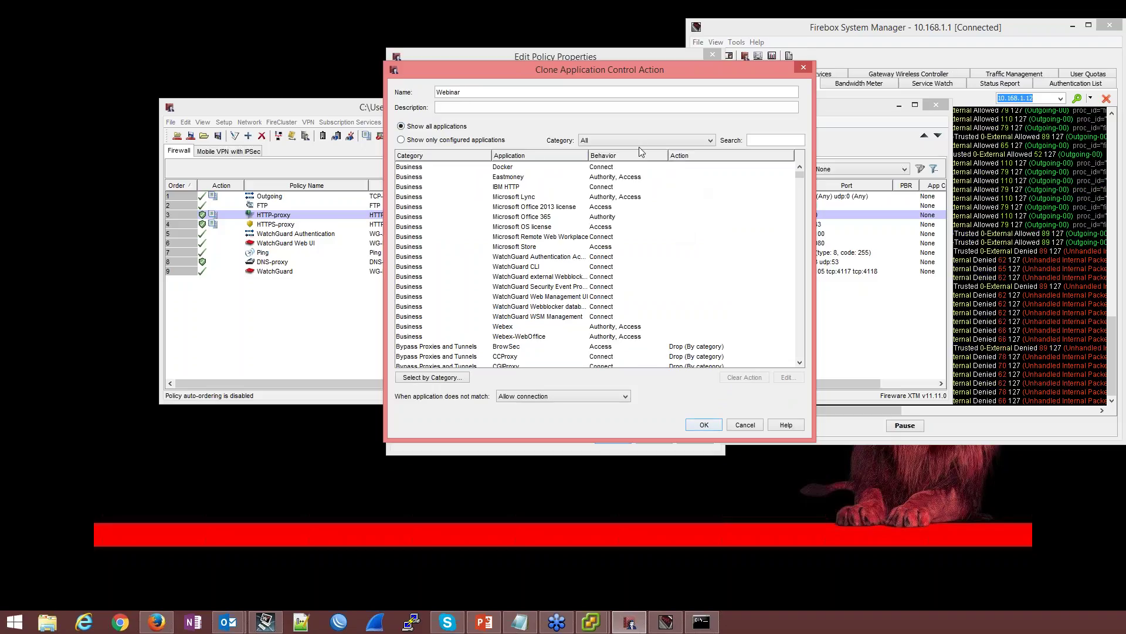
Set Webinar to drop Social Network and Streaming Media, no longer dropping Bypass Proxies and Tunnels
click(473, 142)
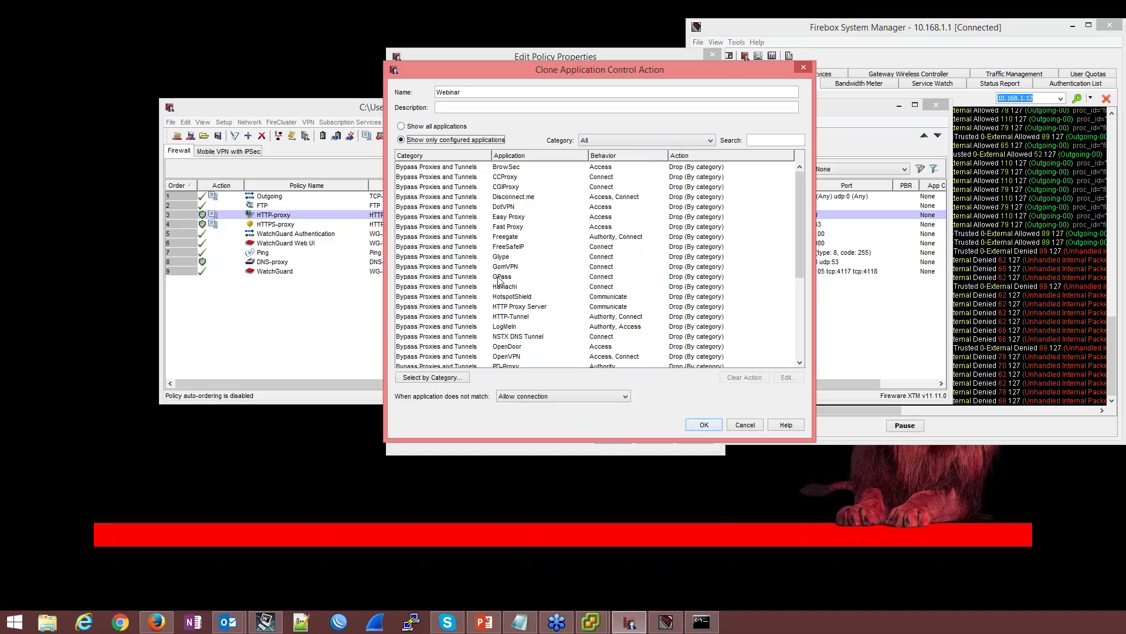
click(450, 377)
click(627, 155)
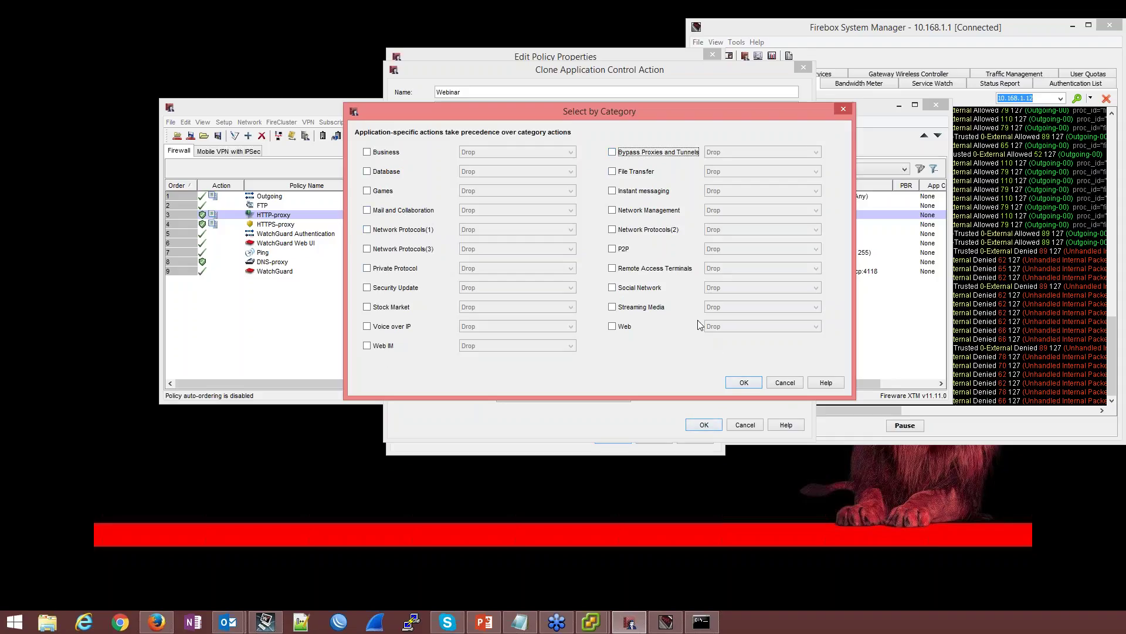
click(655, 290)
click(651, 306)
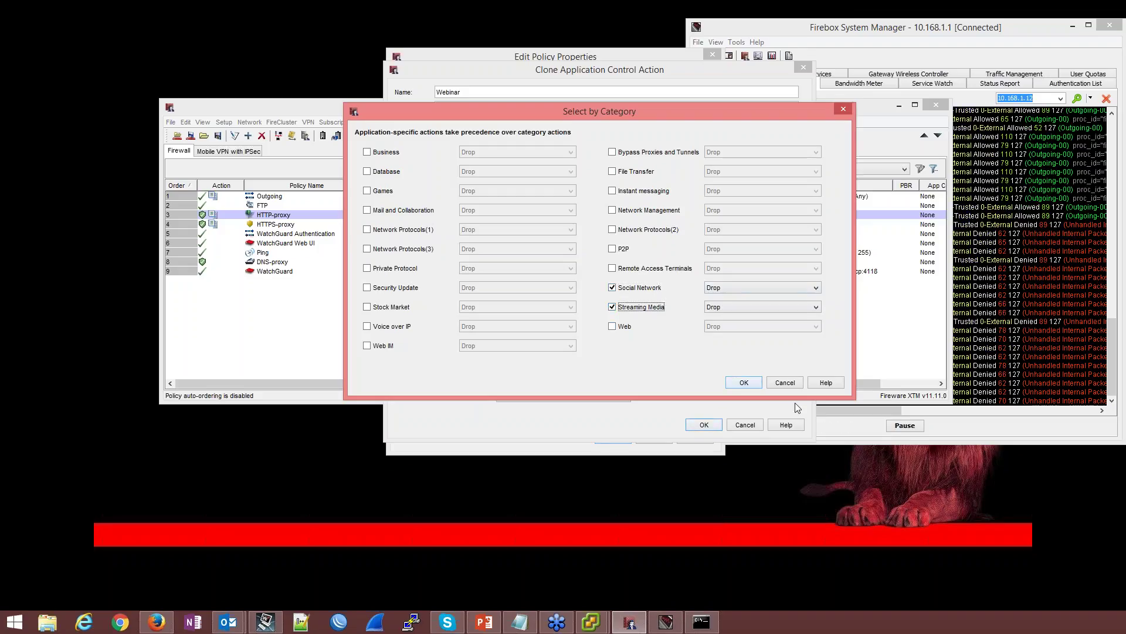
click(741, 381)
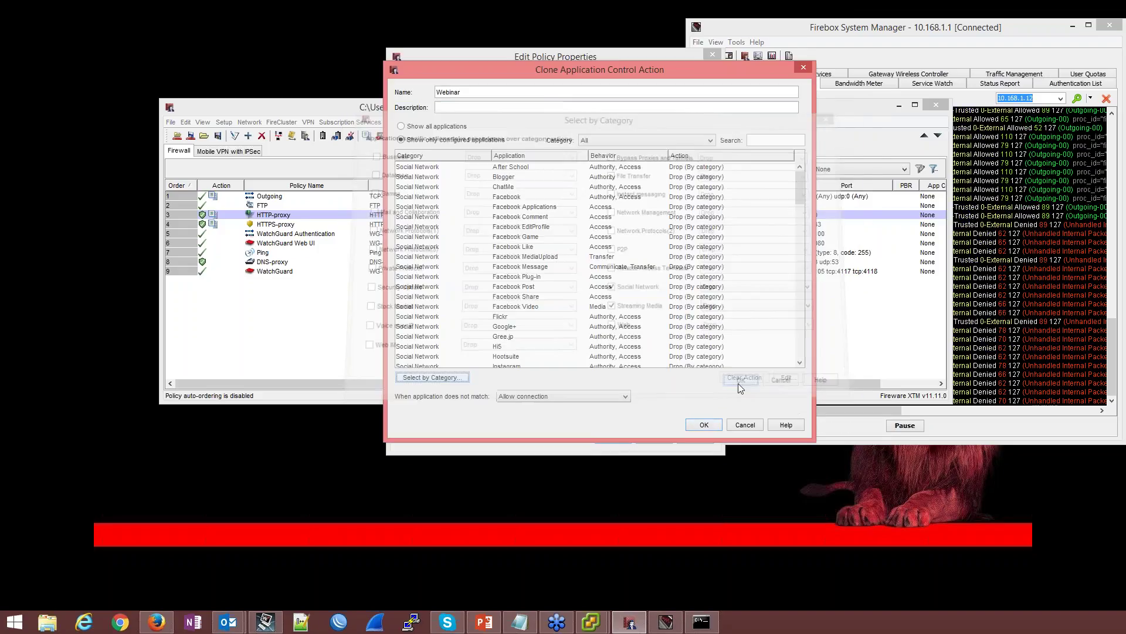
scroll(533, 205, down, 10)
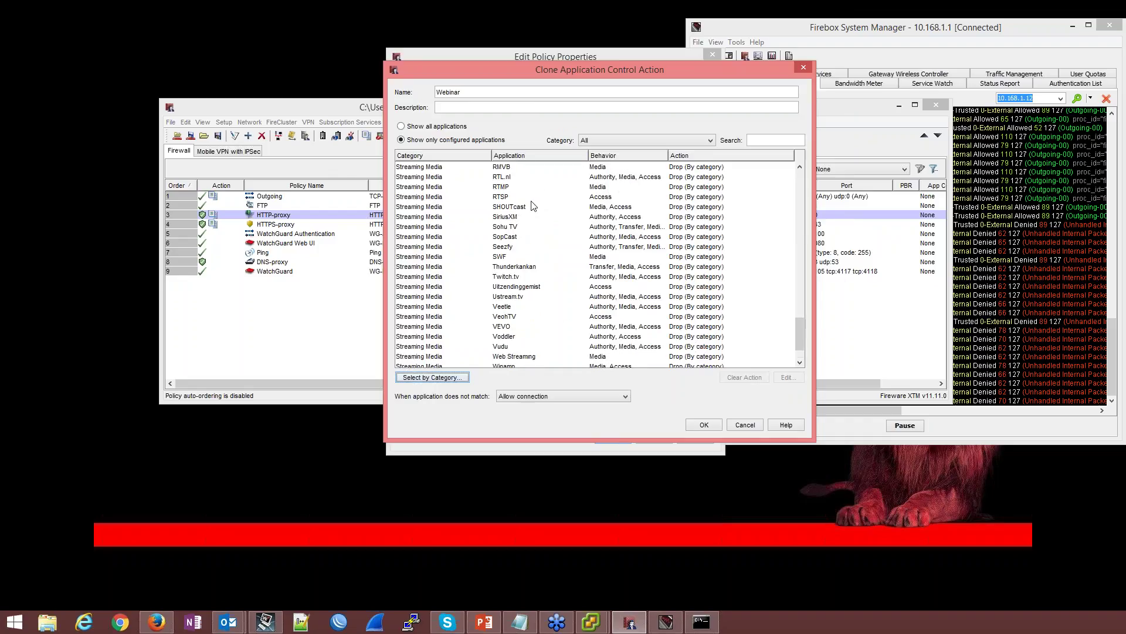
click(703, 424)
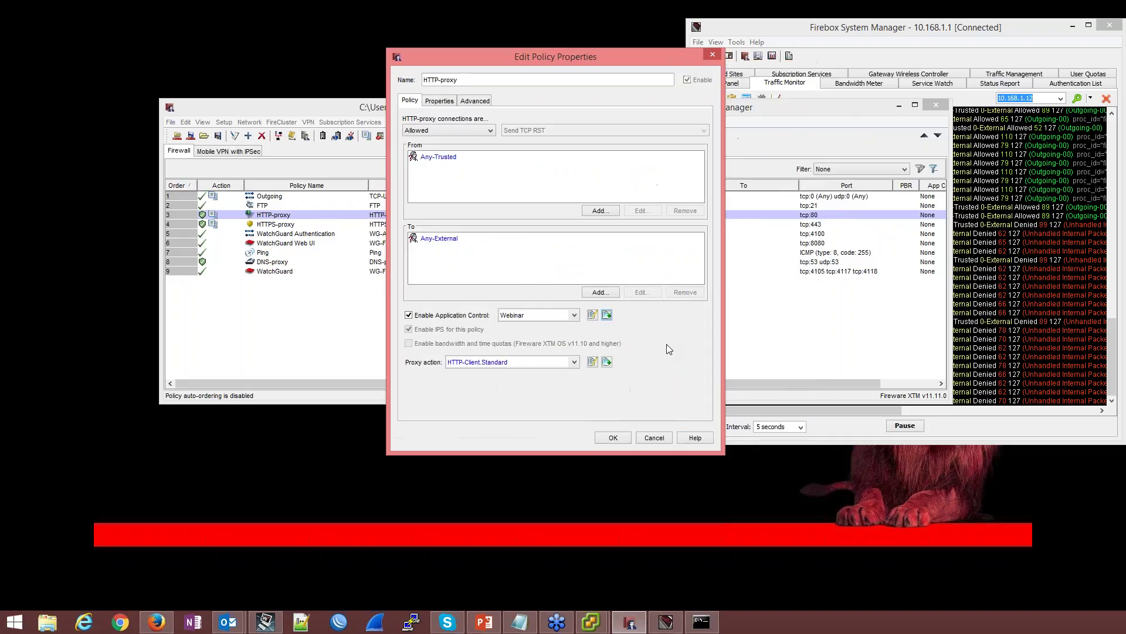
Clone HTTP-Client.Standard as HTTP-Client.Standard.Webinar and allow unmatched response header fields
click(607, 362)
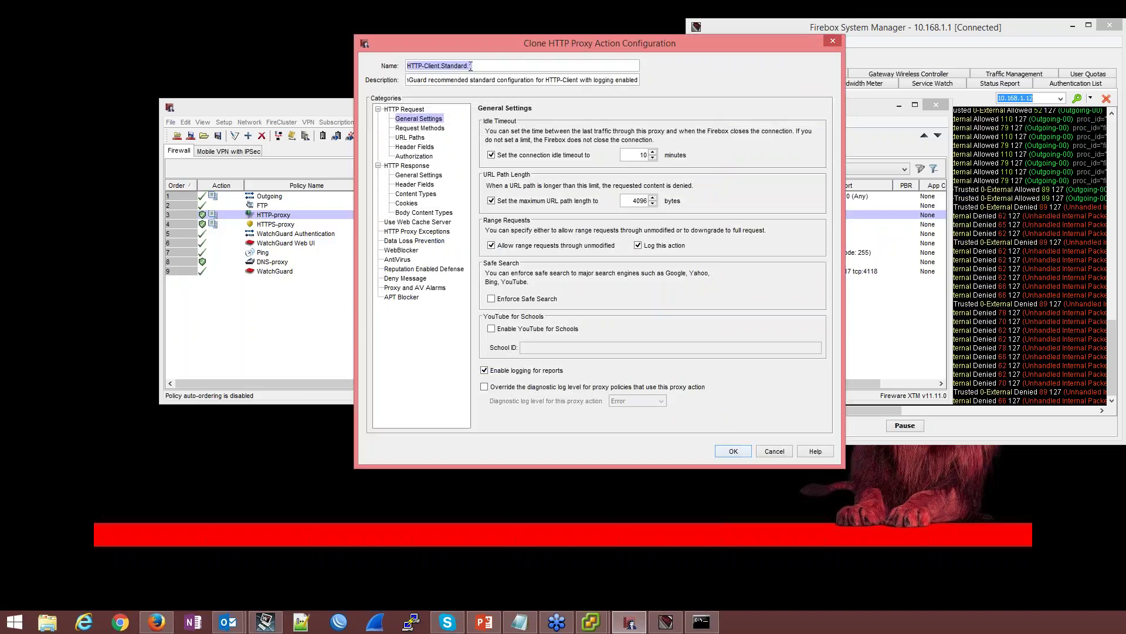
click(470, 66)
text(Webinar)
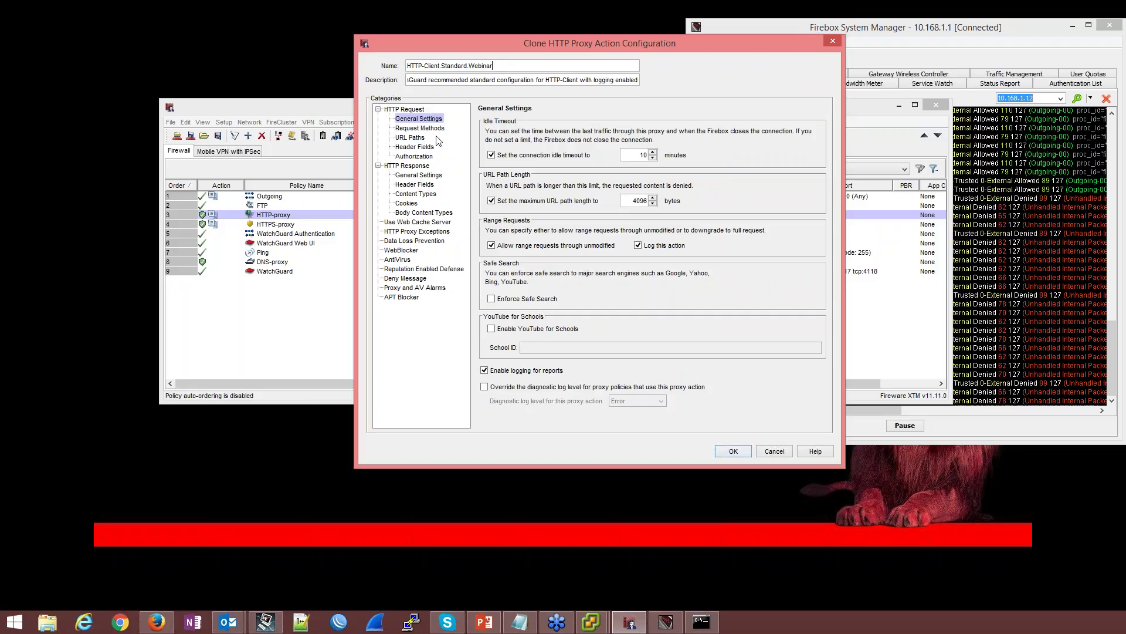
click(414, 156)
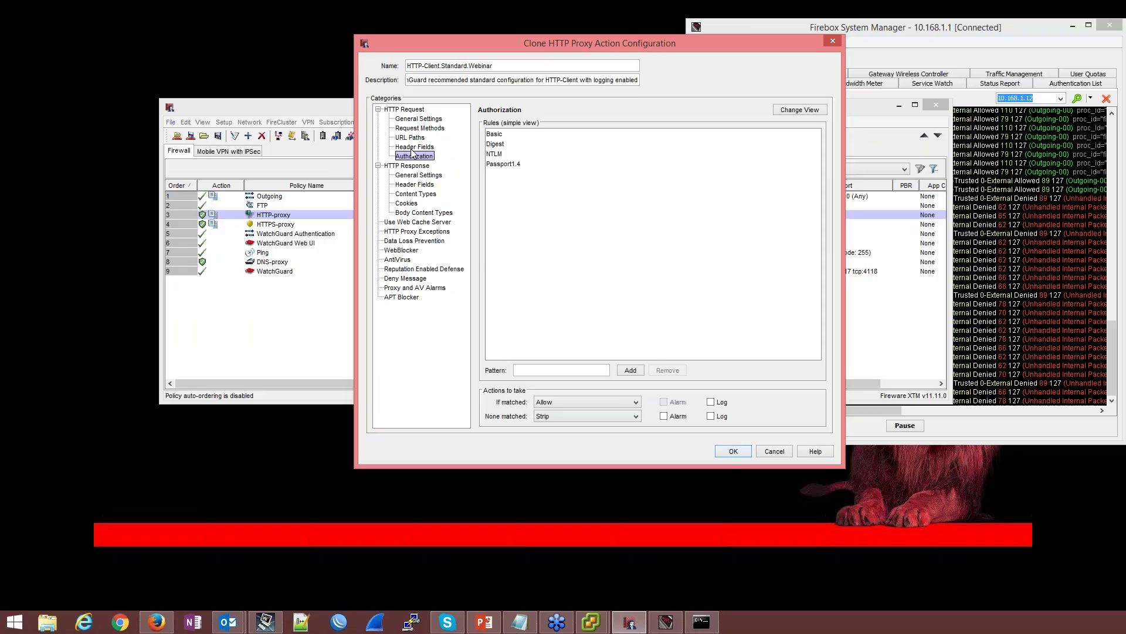
click(411, 175)
click(411, 185)
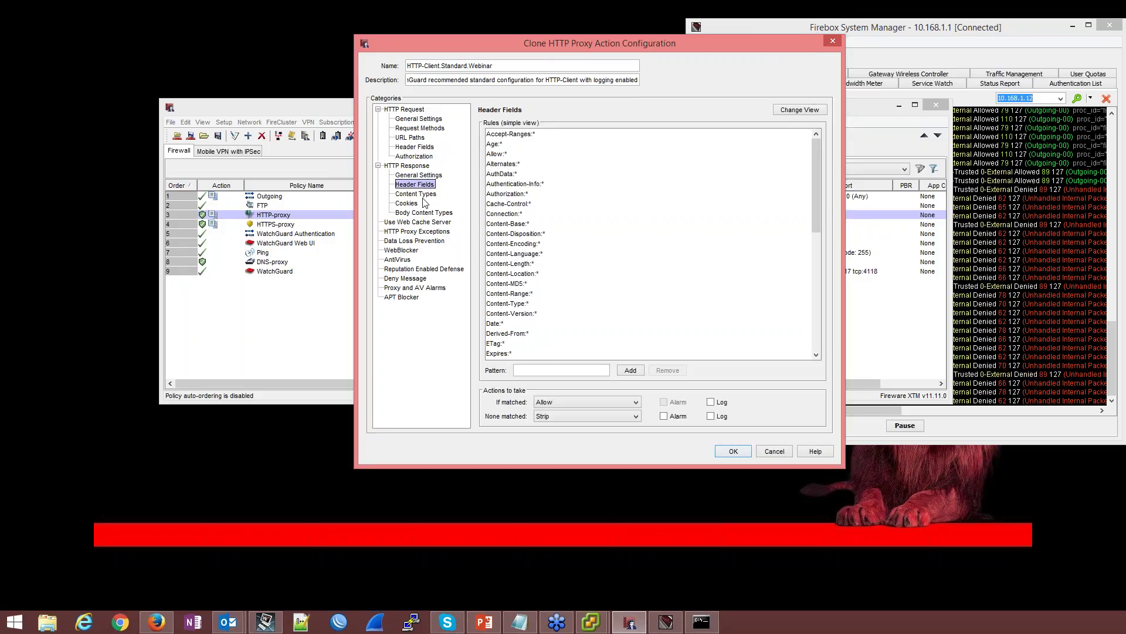
click(413, 195)
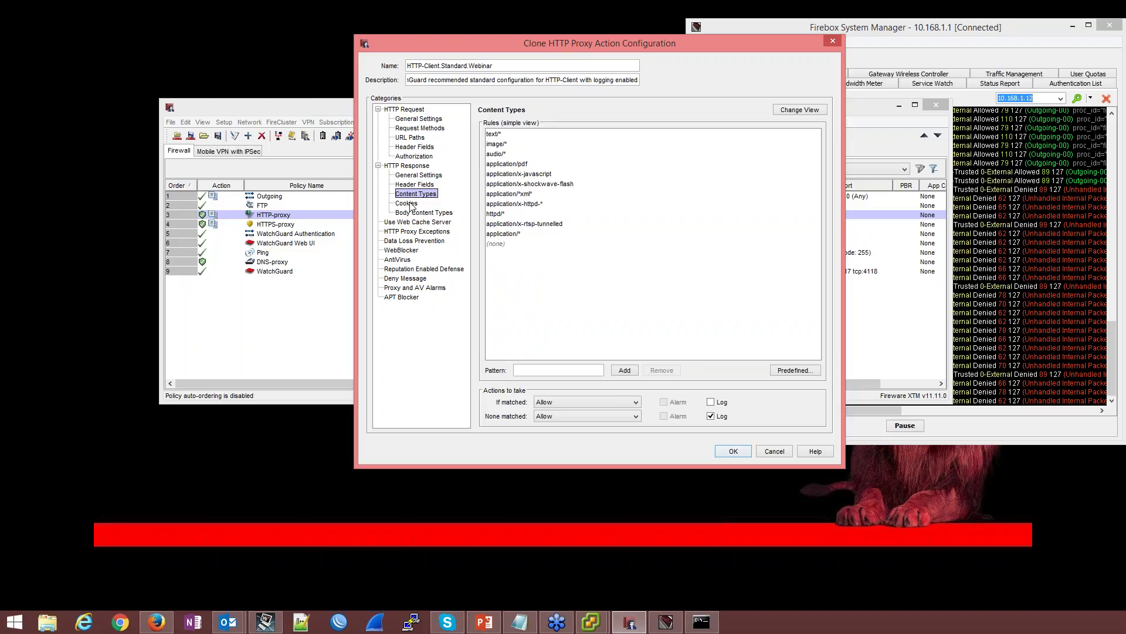
click(414, 185)
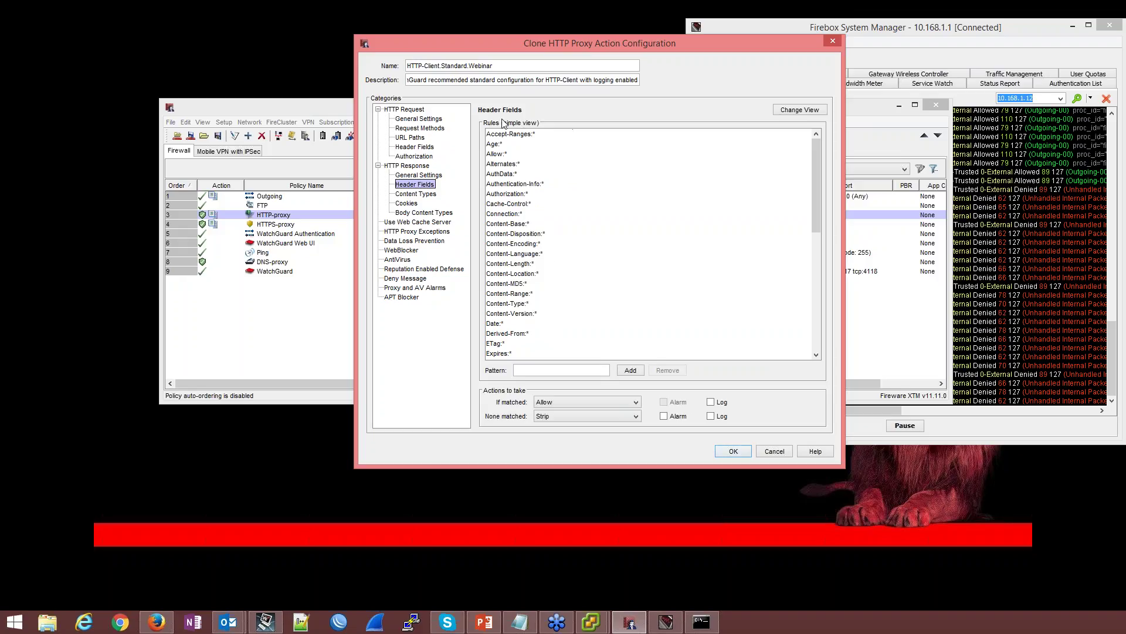
click(562, 418)
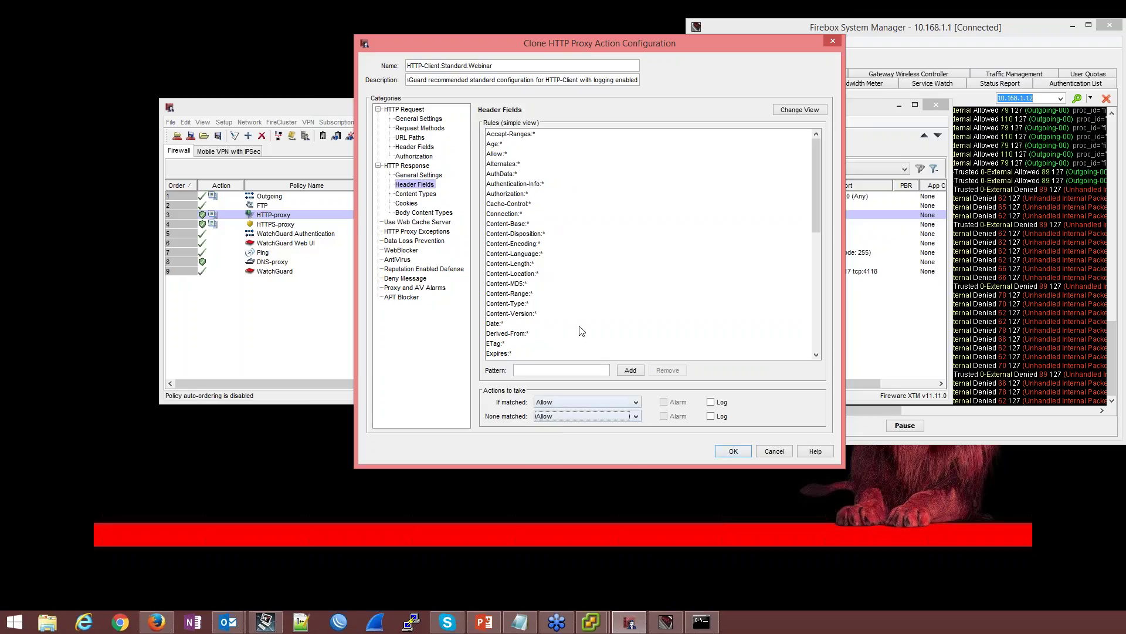
Set matched Body Content Types to AV Scan for Windows EXE/DLL and enable the ZIP archive rule
click(423, 193)
click(413, 203)
click(419, 213)
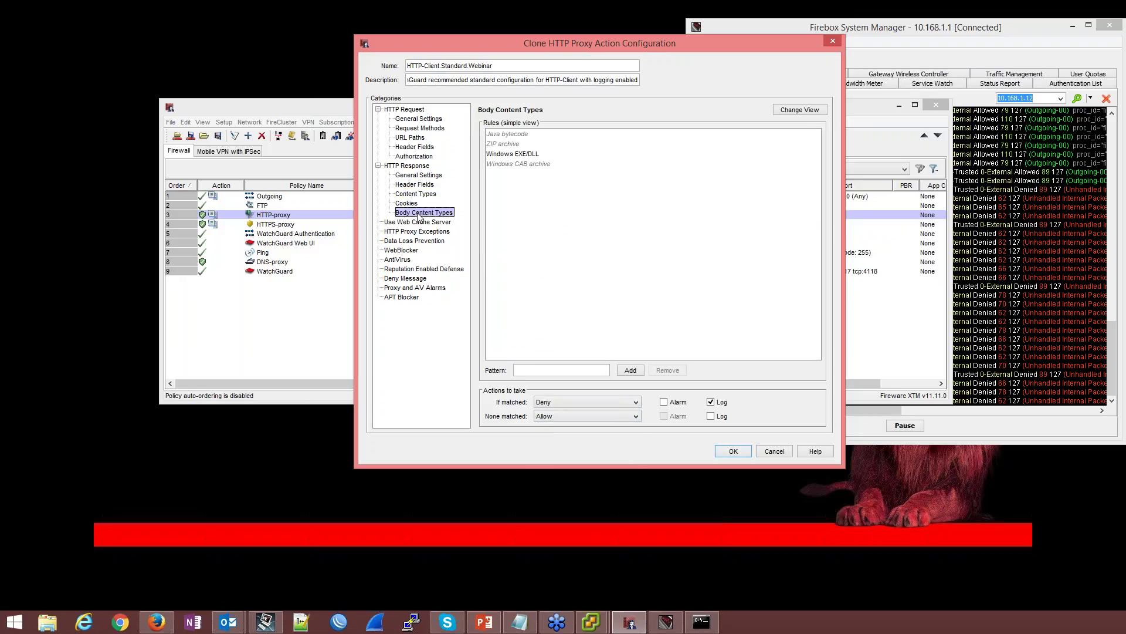
click(524, 154)
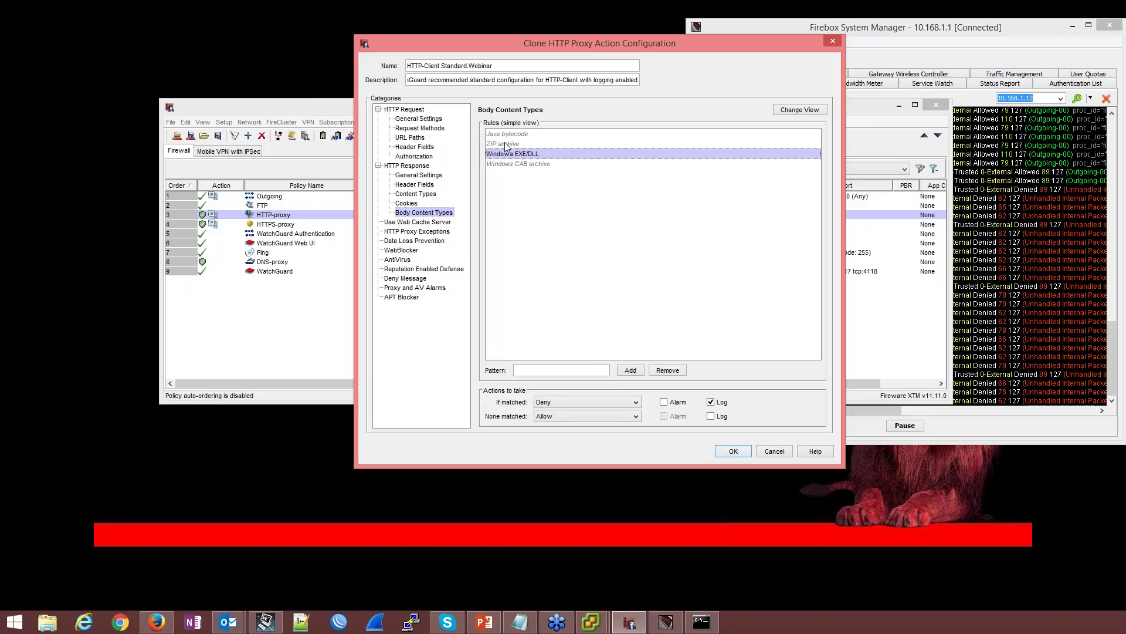
click(506, 143)
click(606, 401)
click(595, 426)
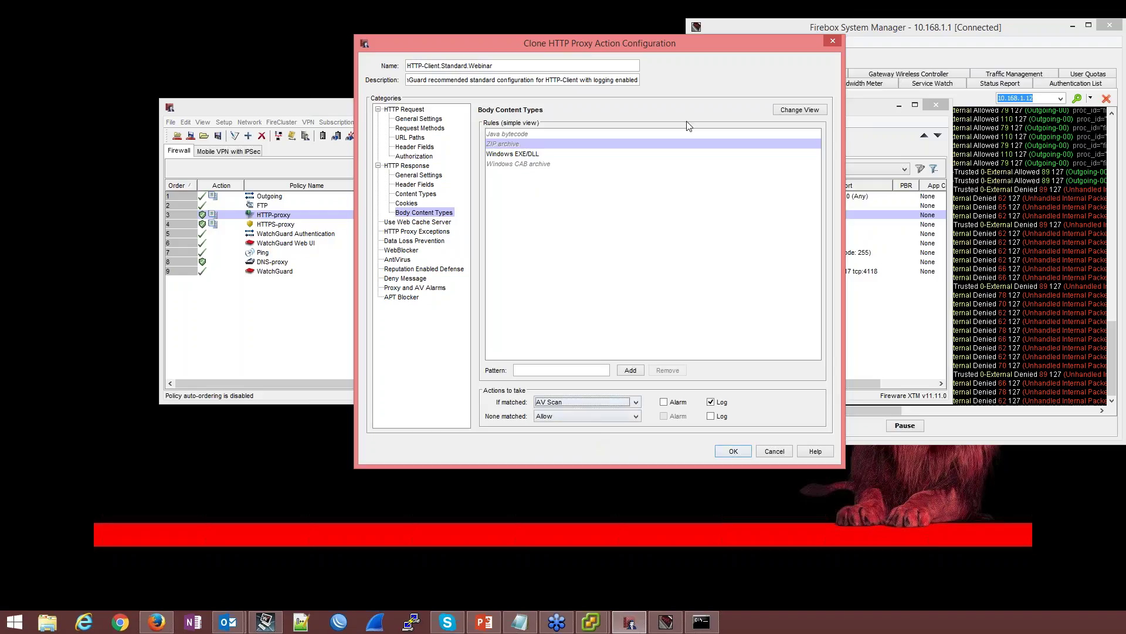
click(778, 110)
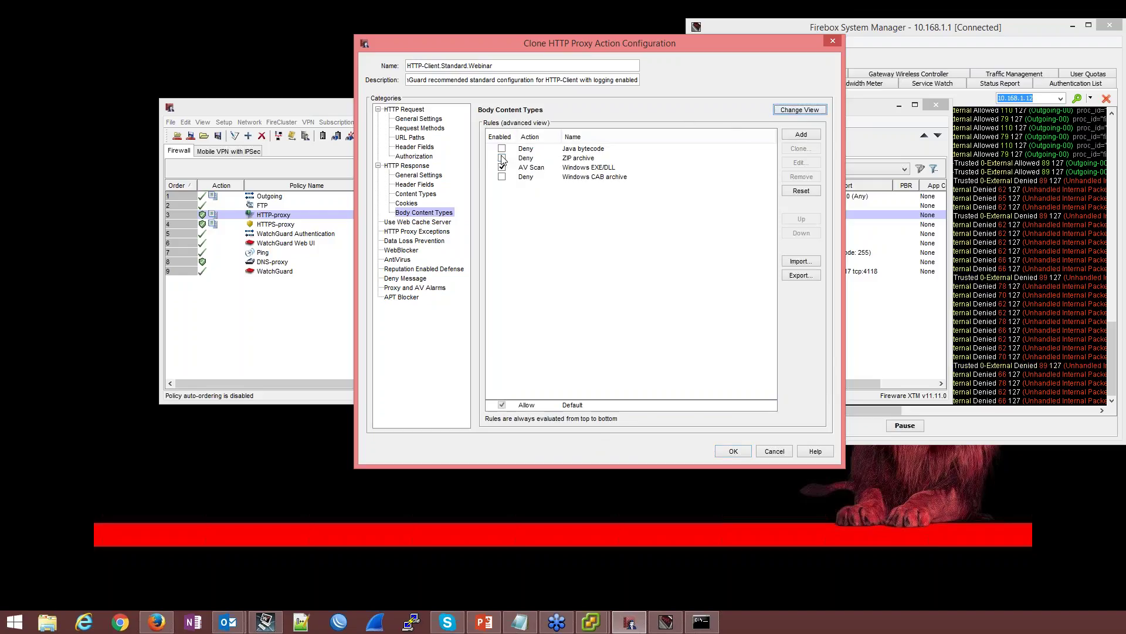
click(502, 158)
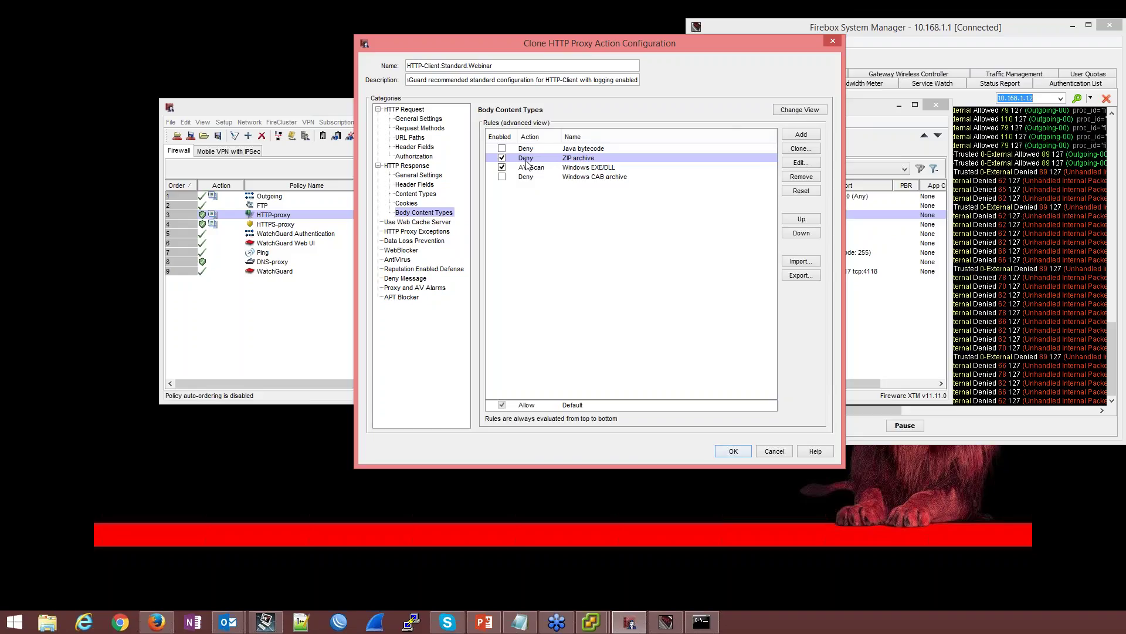
Set the ZIP archive body content rule's action to AV Scan
double_click(527, 164)
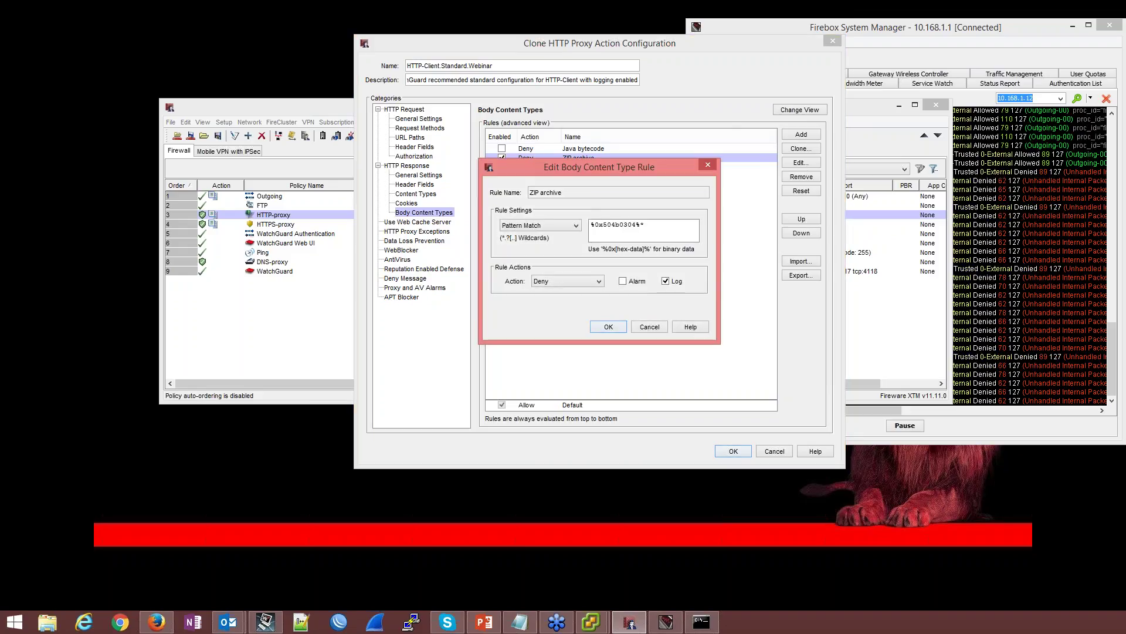
click(564, 226)
click(564, 228)
click(572, 281)
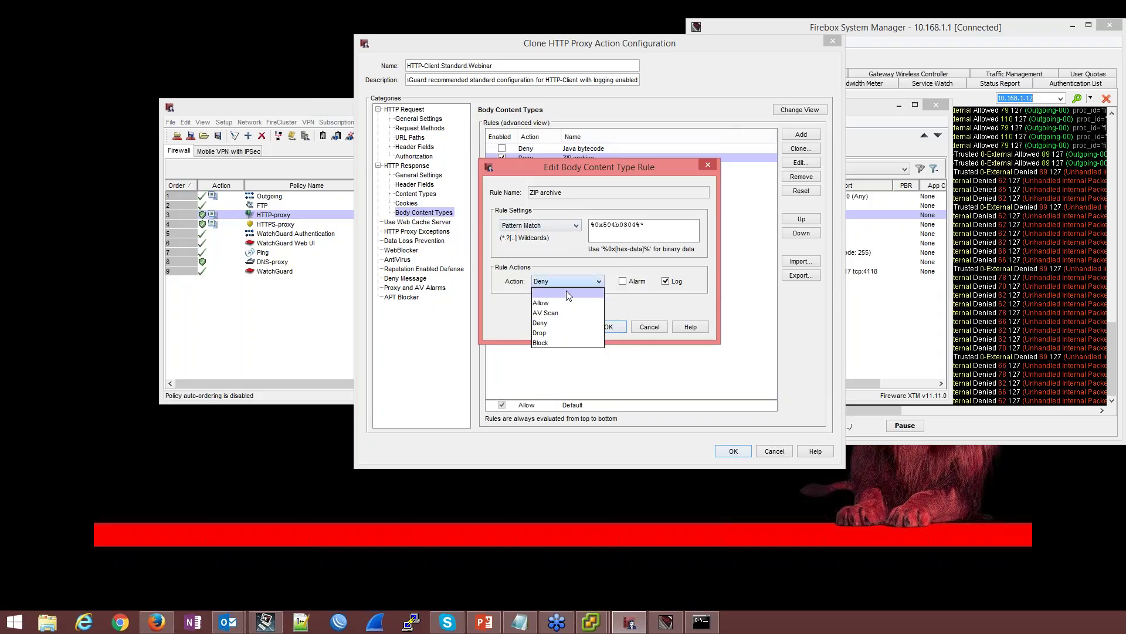
click(563, 305)
click(609, 327)
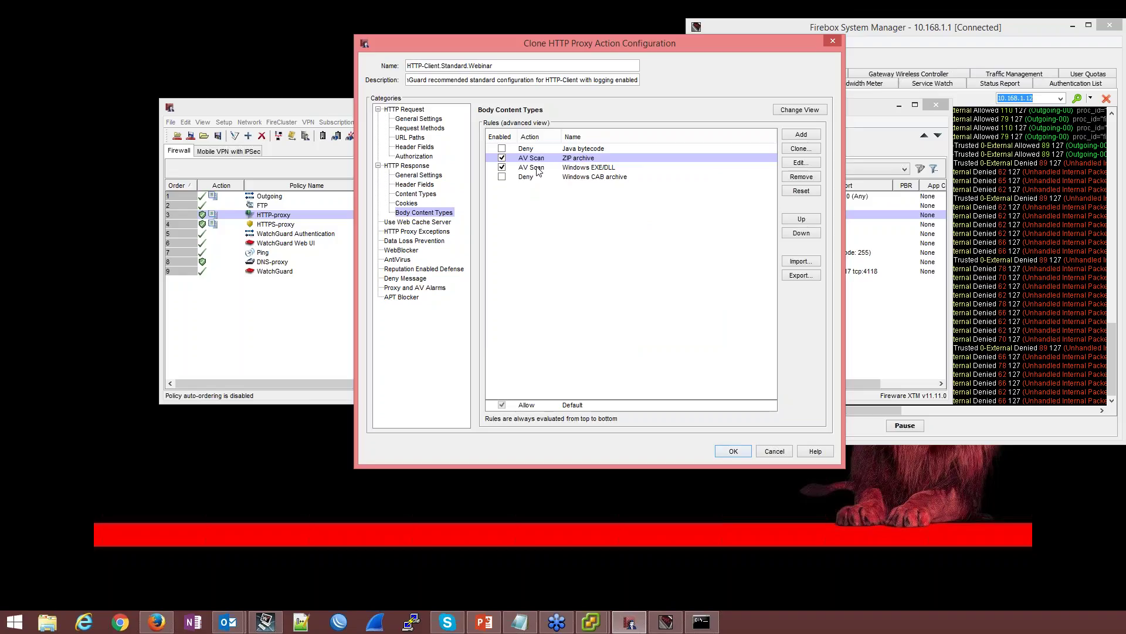
Move through the proxy action tree to the WebBlocker settings
click(429, 223)
click(427, 232)
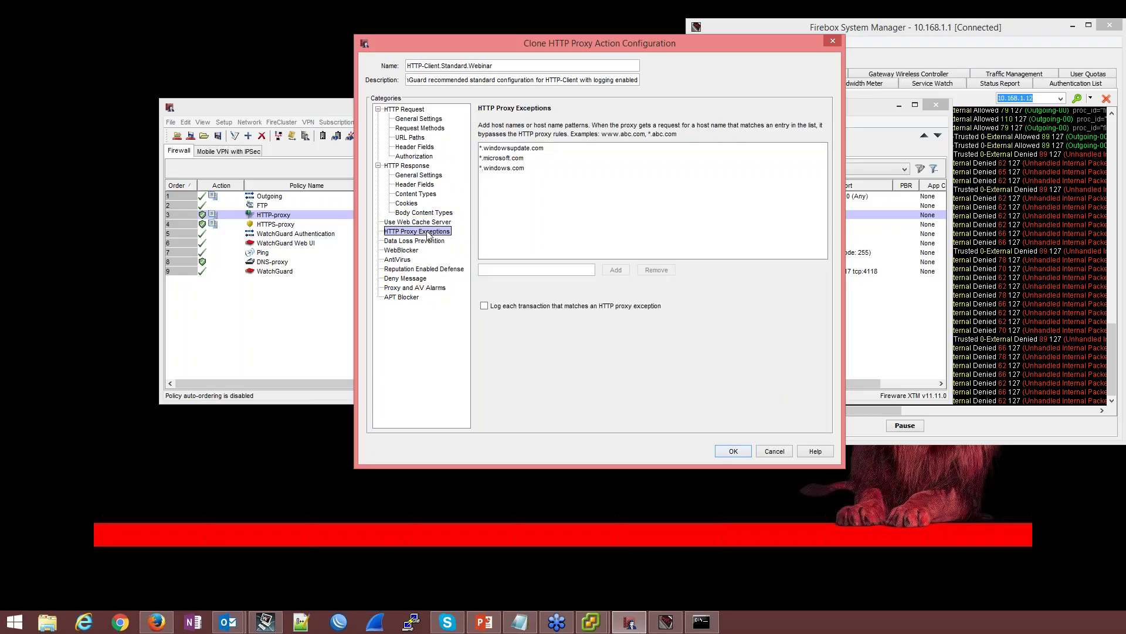
click(424, 241)
click(410, 251)
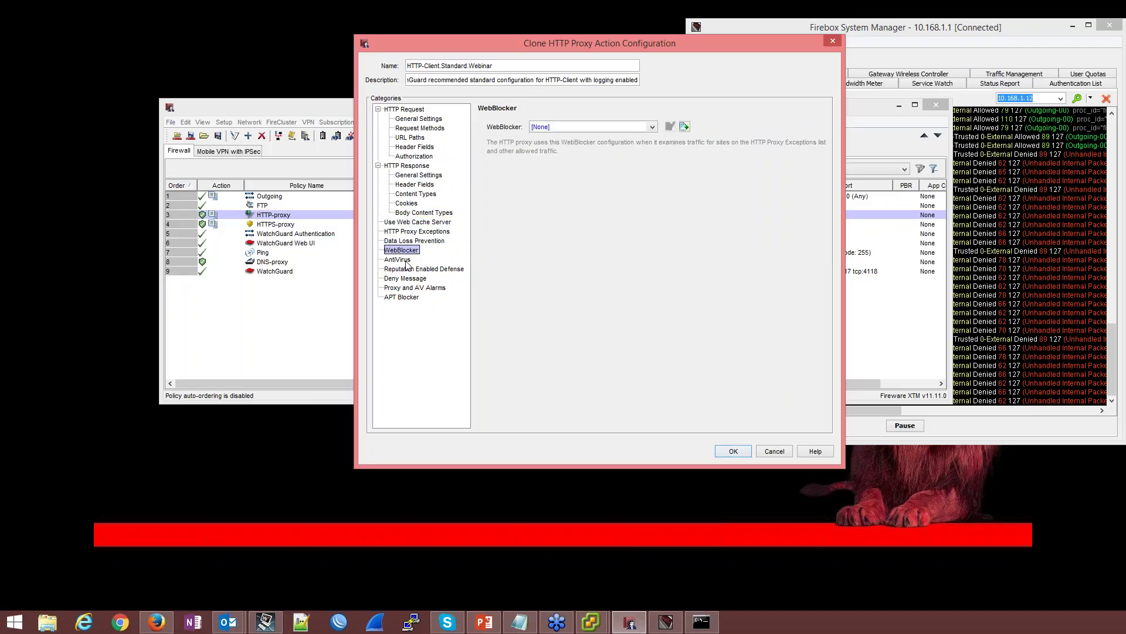
Create a new WebBlocker configuration named newWebBlocker.Webinar
click(684, 126)
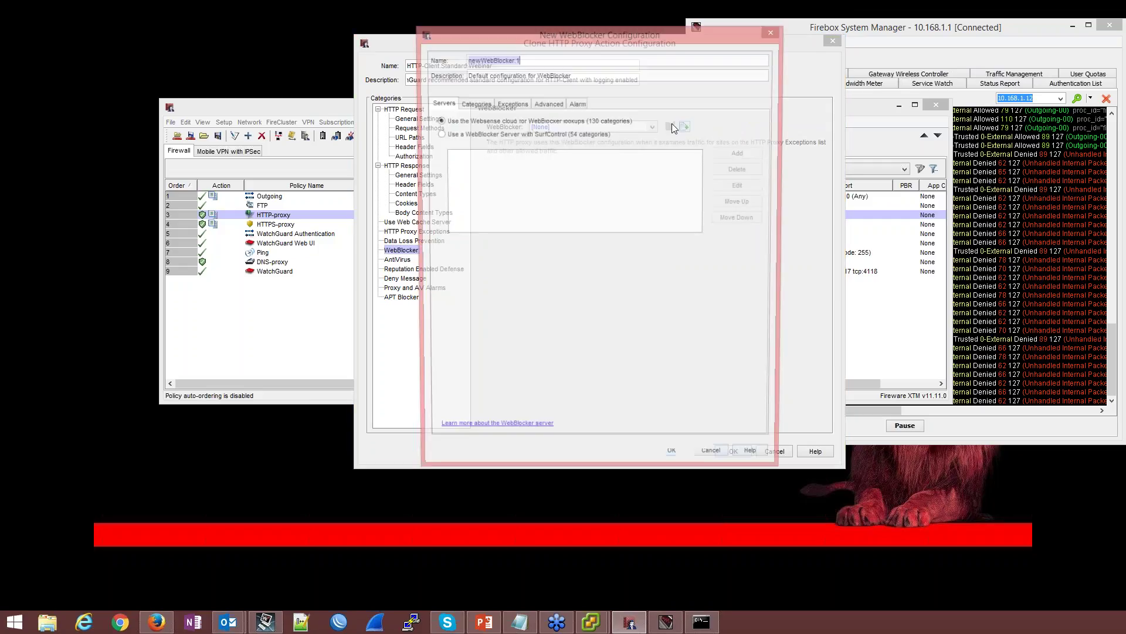
click(561, 56)
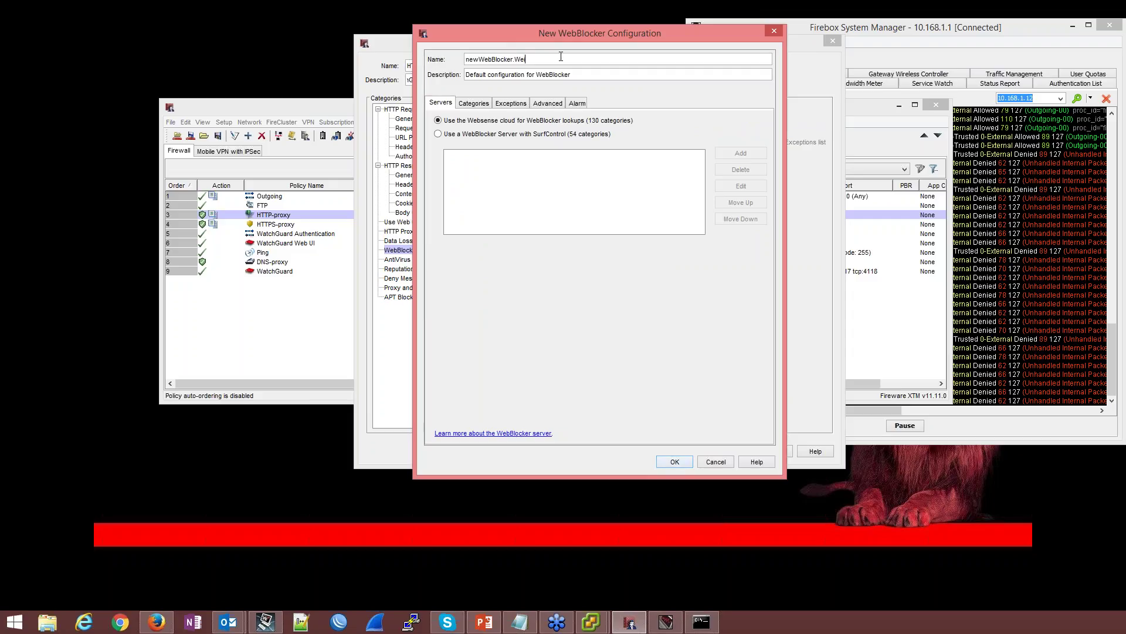
text(Webinar)
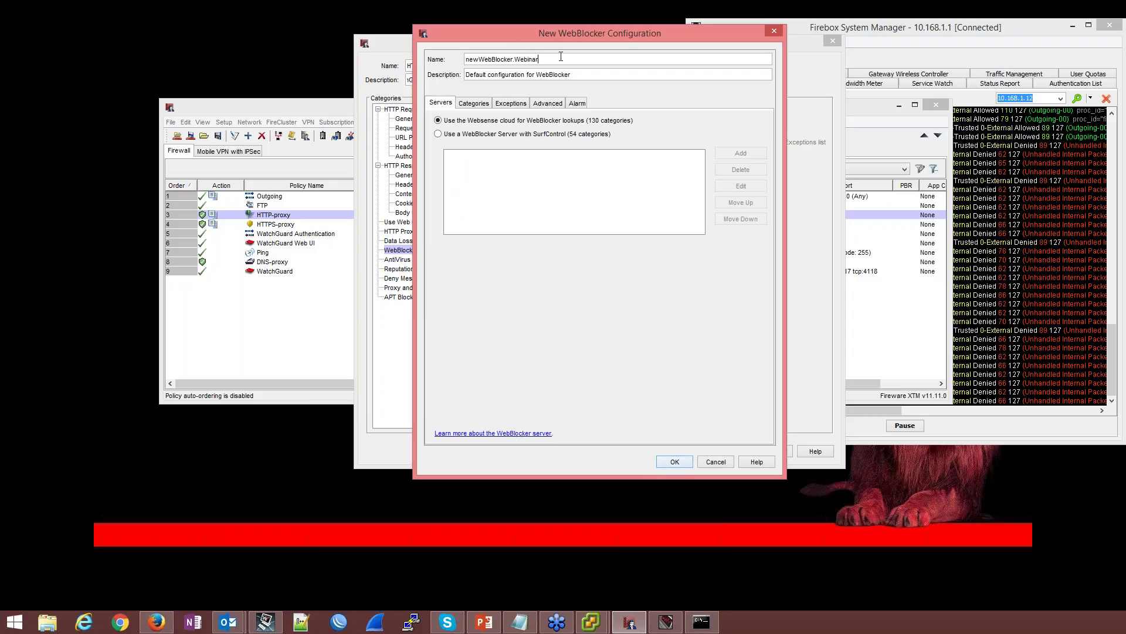
Block all Adult Material categories except Lingerie and Swimsuit
click(483, 104)
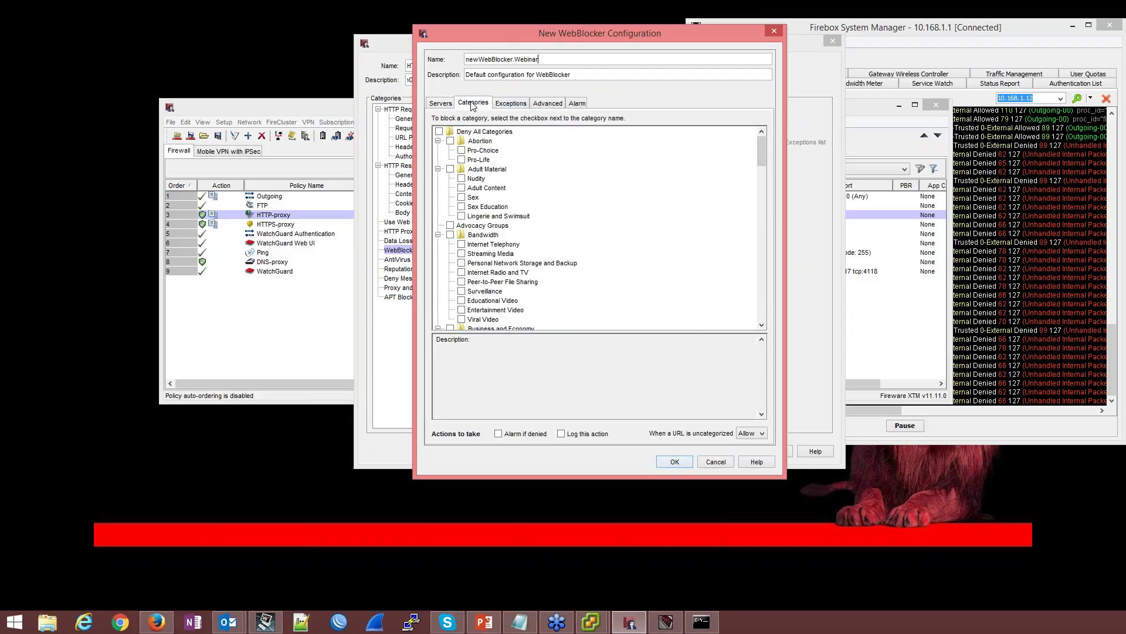
click(450, 169)
click(461, 216)
scroll(522, 235, down, 2)
scroll(543, 248, down, 1)
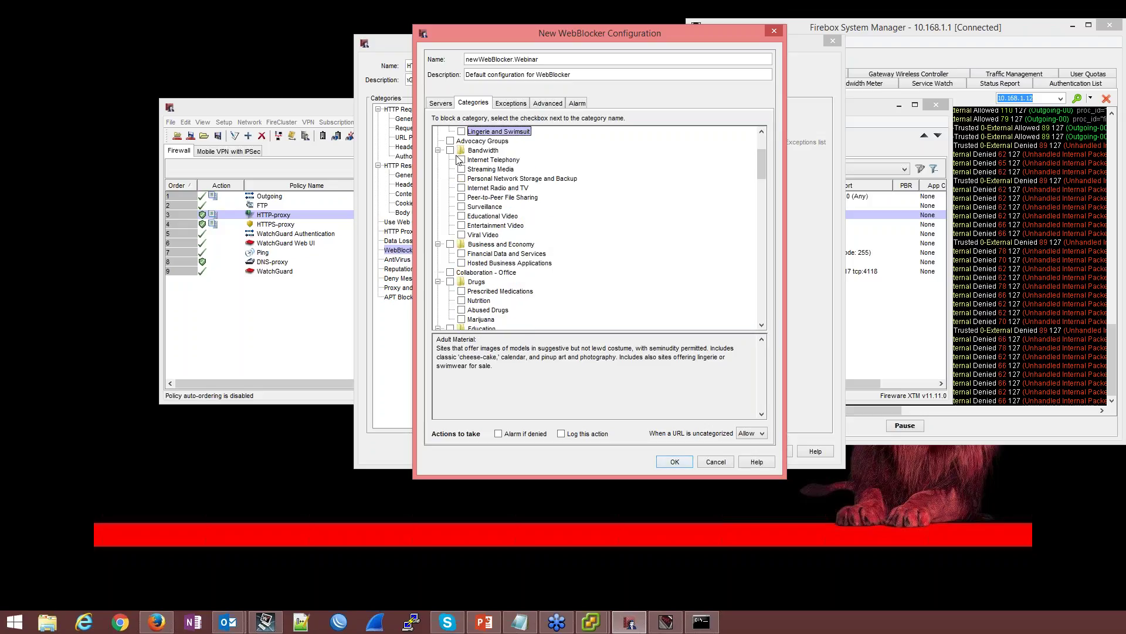
scroll(463, 238, down, 1)
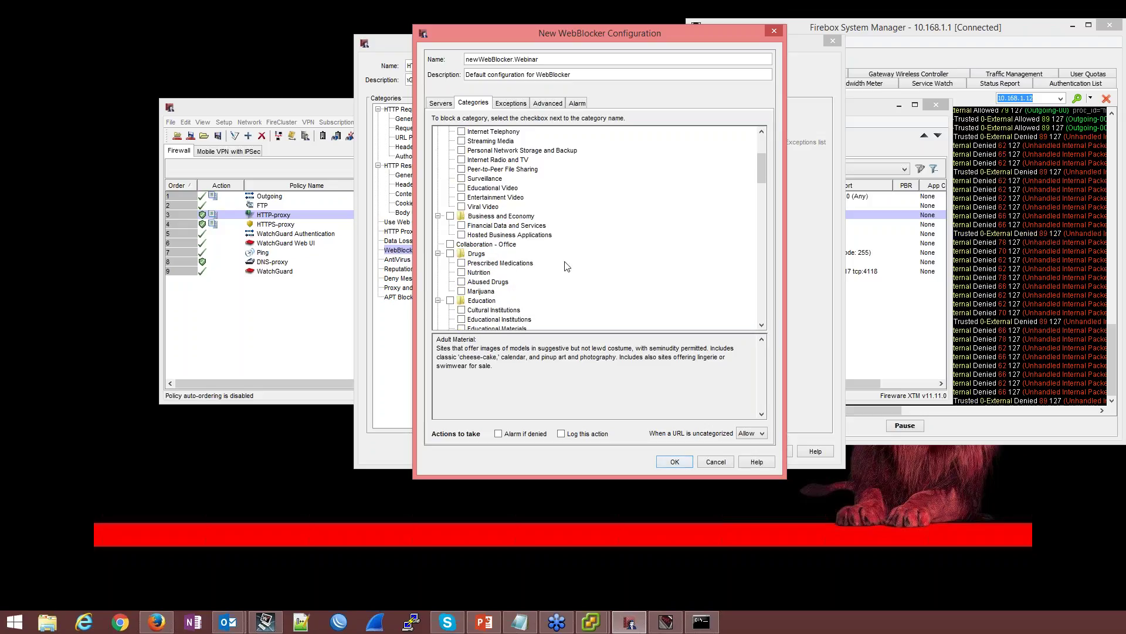
scroll(565, 266, down, 2)
Block the Drugs, Extended Protection and Security categories
click(450, 197)
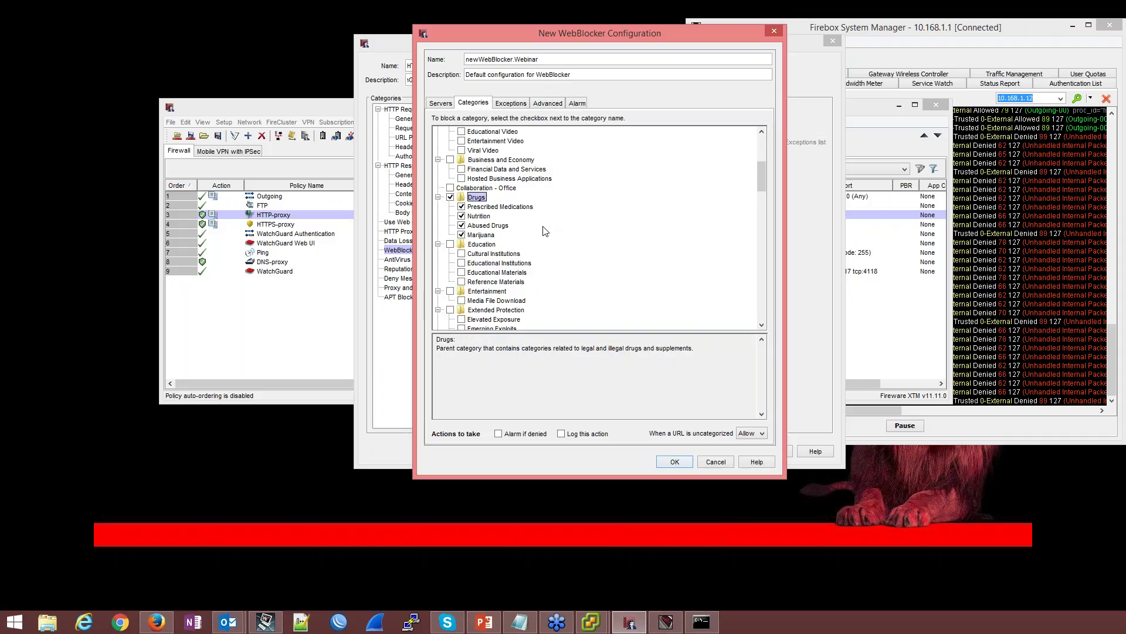
scroll(544, 231, down, 3)
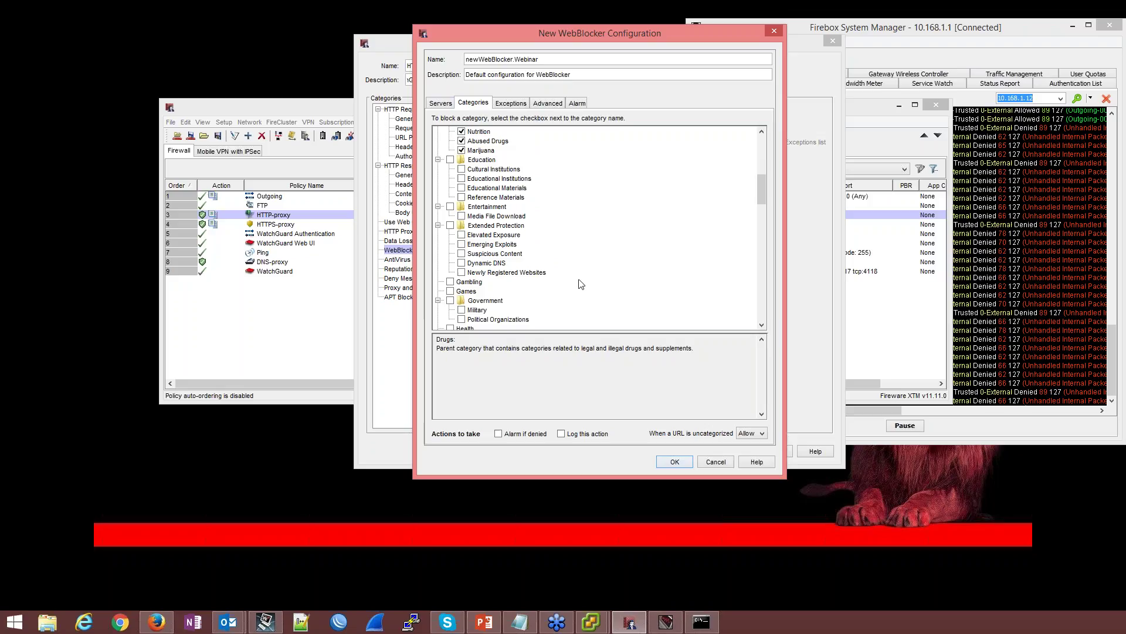
click(451, 226)
scroll(568, 241, down, 2)
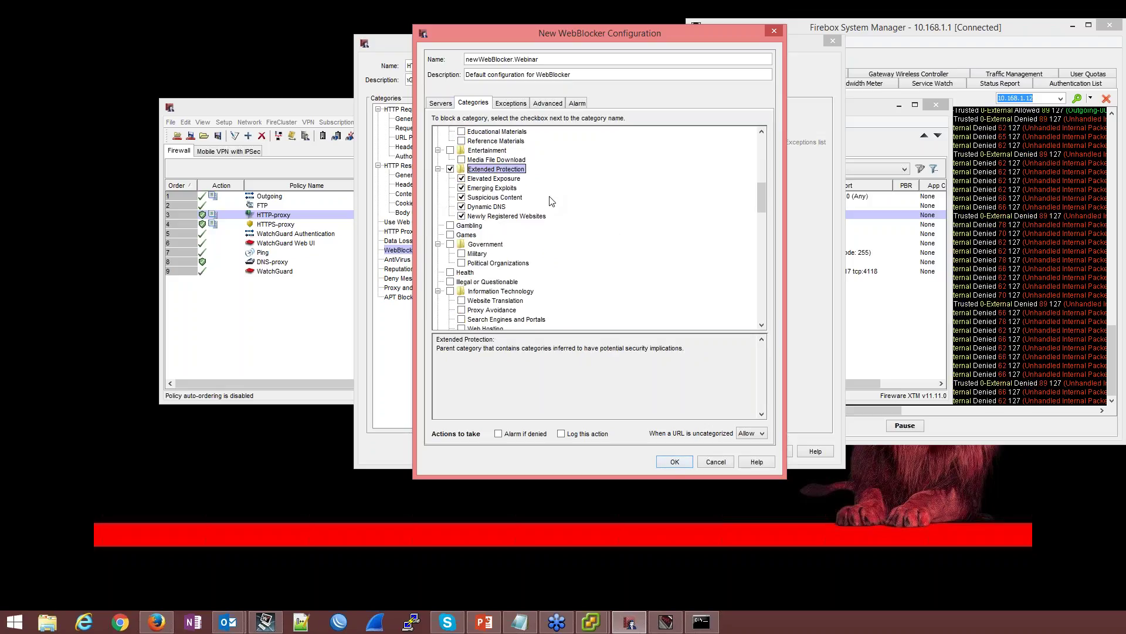
scroll(487, 229, down, 5)
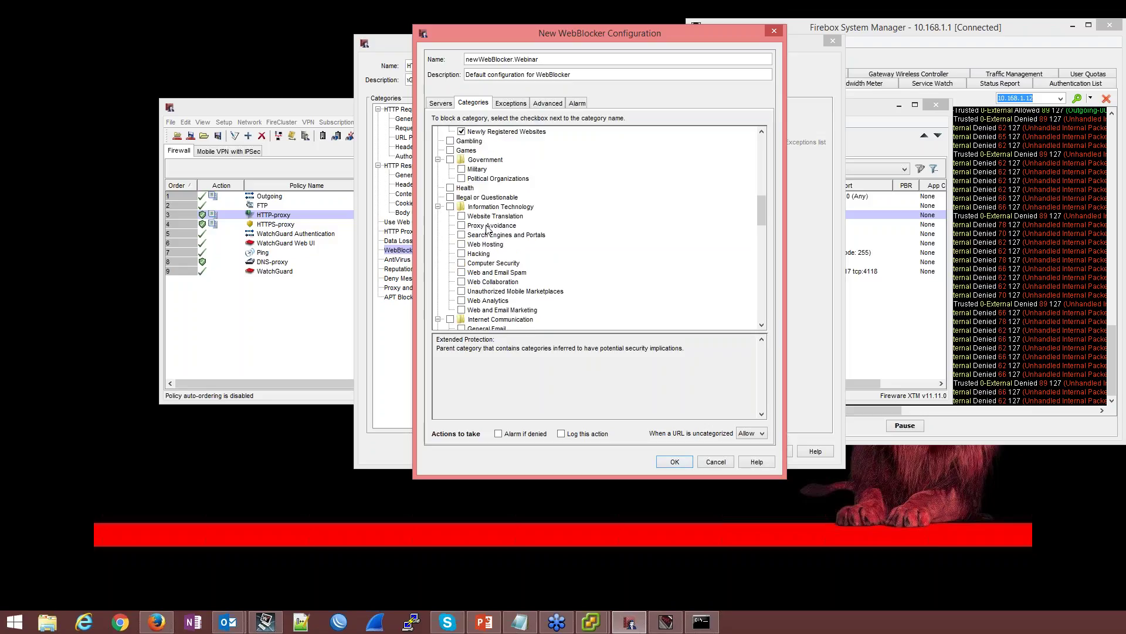
scroll(487, 229, down, 7)
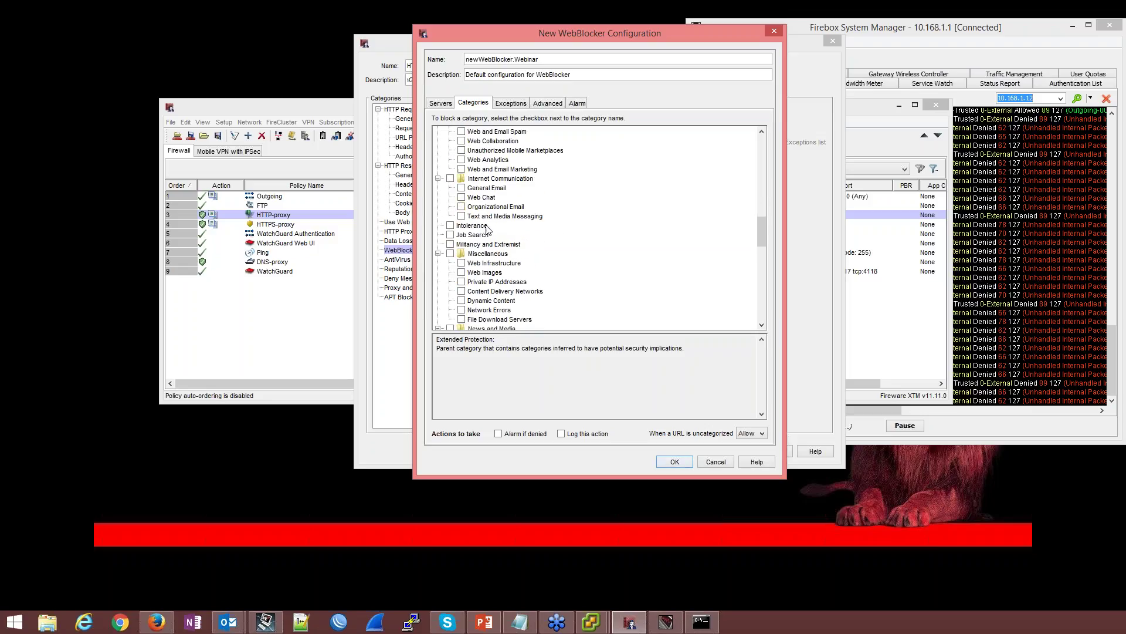
scroll(487, 229, down, 4)
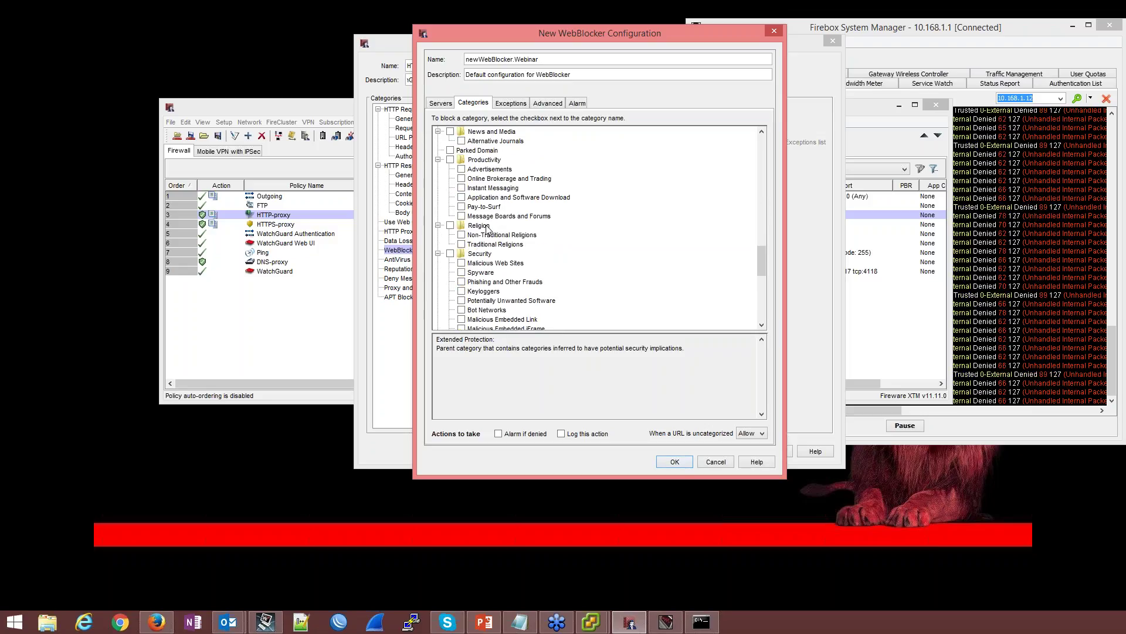
click(450, 225)
Block Social Web Facebook, LinkedIn, Twitter and YouTube, then save the WebBlocker configuration
scroll(565, 251, down, 2)
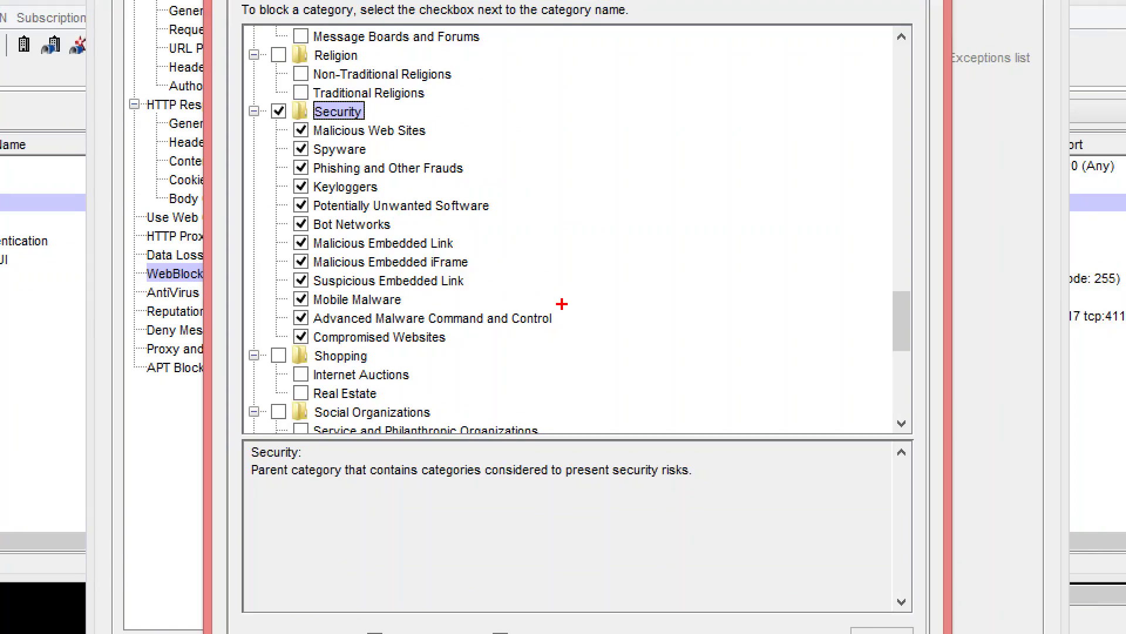
mouse_move(566, 304)
mouse_down()
mouse_move(535, 329)
mouse_move(287, 330)
mouse_up()
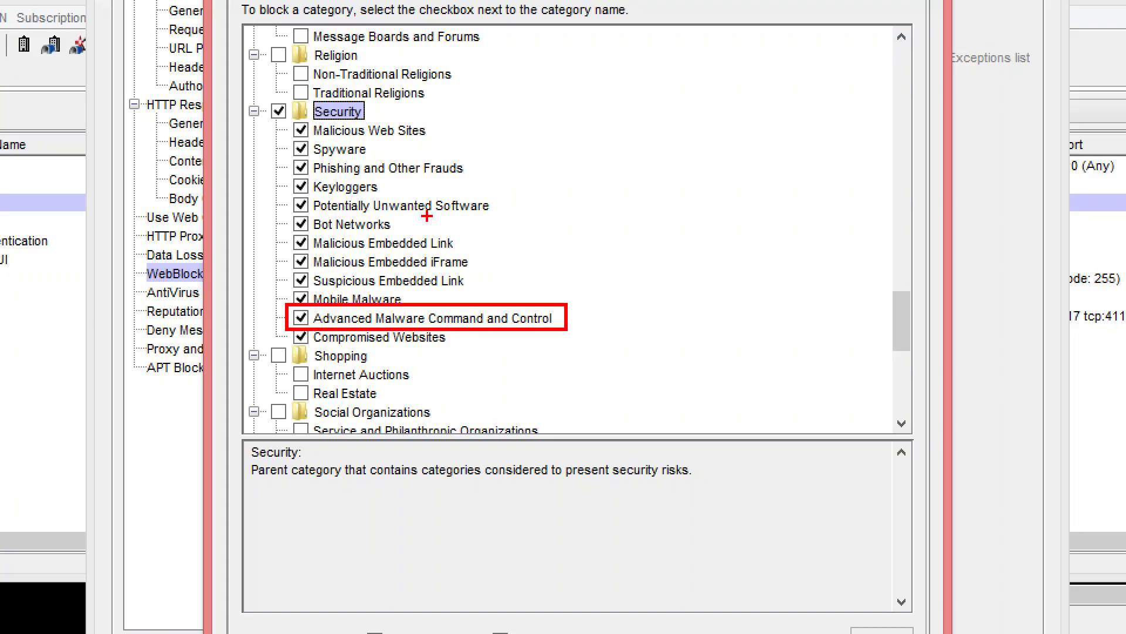
mouse_move(401, 212)
mouse_down()
mouse_move(371, 228)
mouse_move(282, 234)
mouse_up()
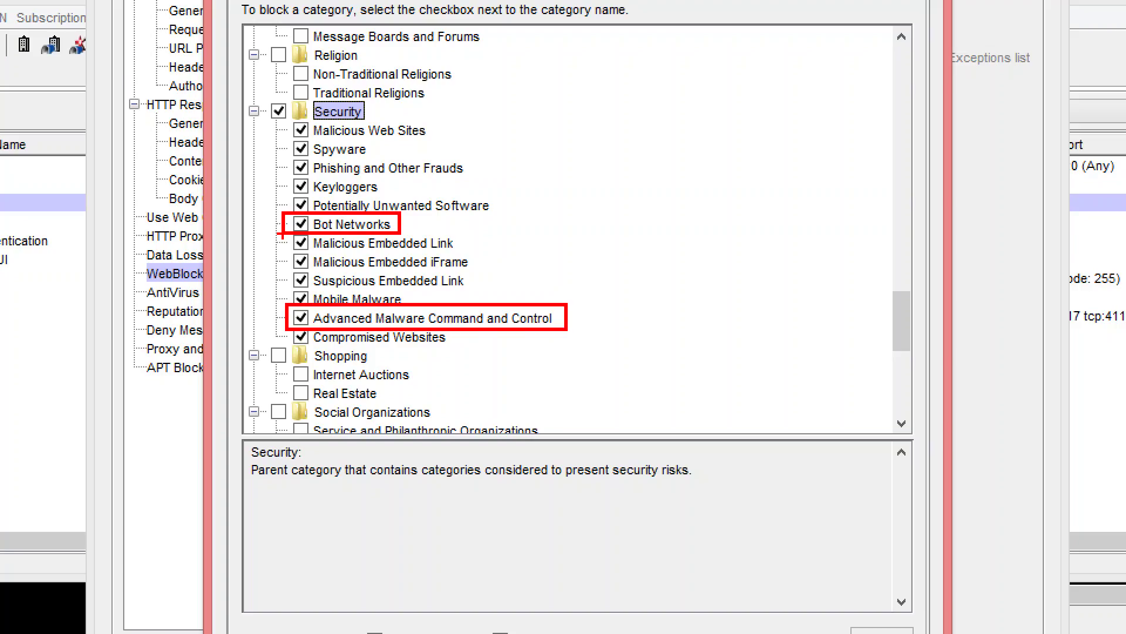
drag(267, 99, 598, 346)
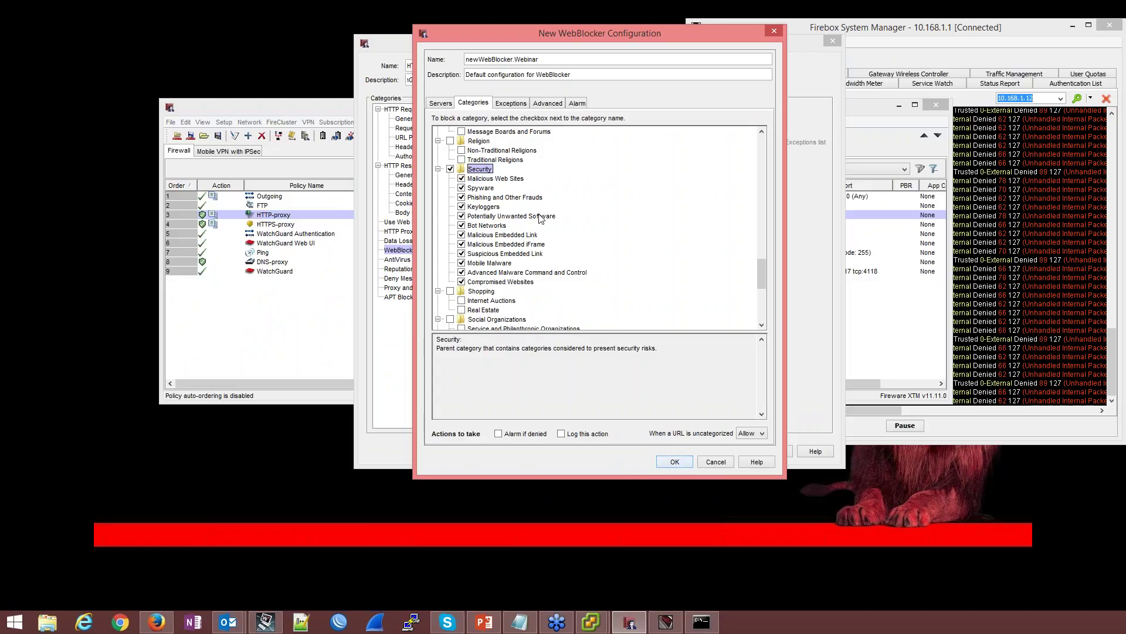
scroll(539, 295, down, 3)
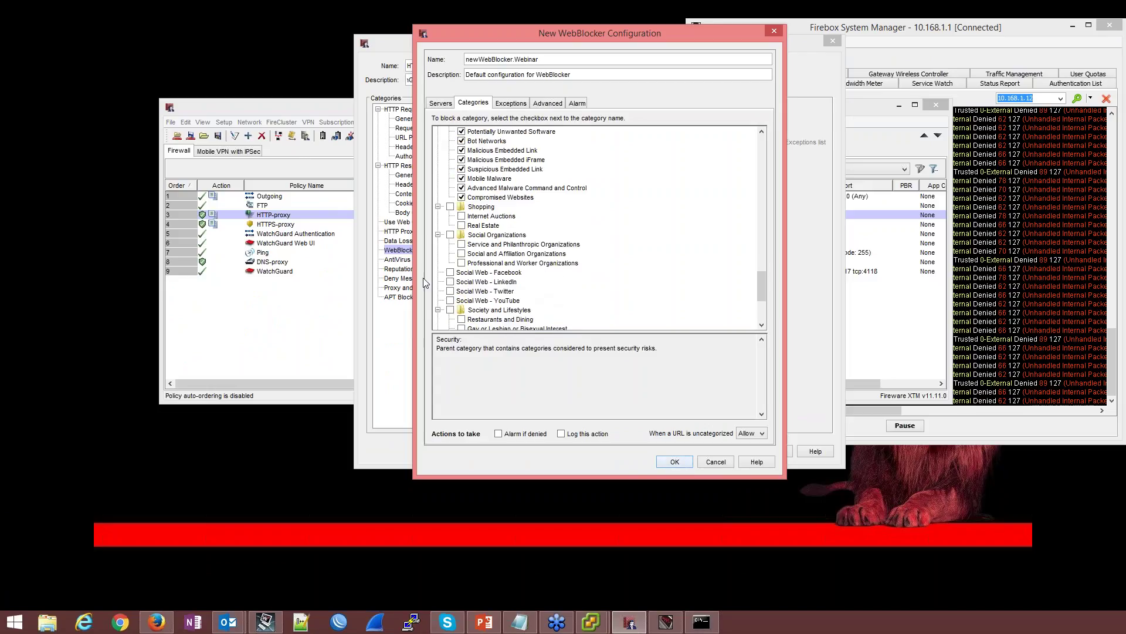
click(451, 274)
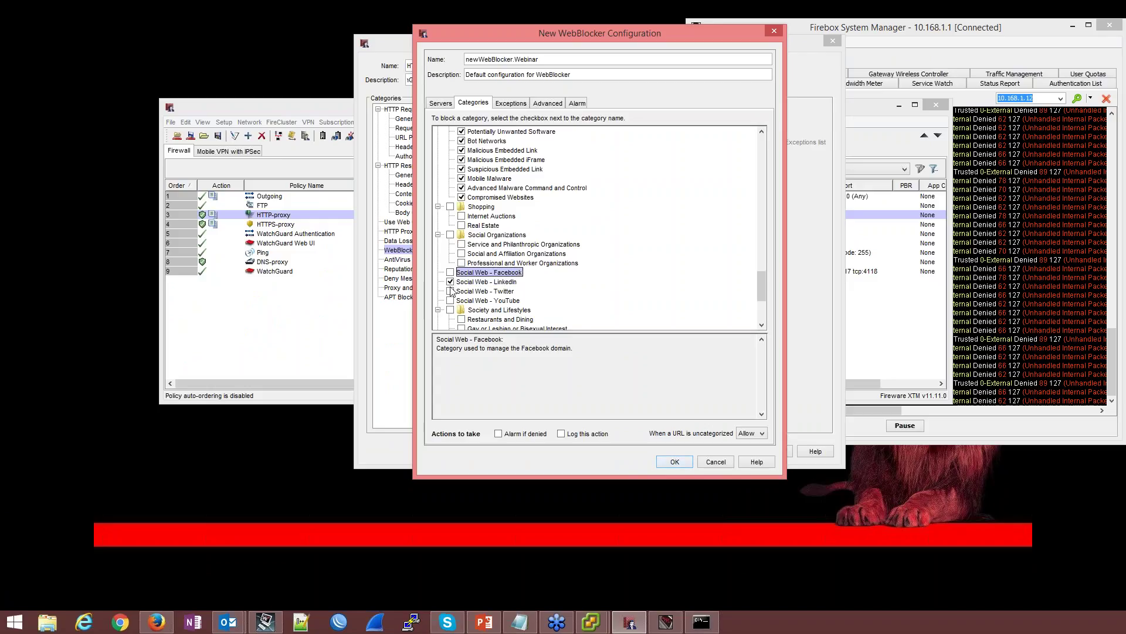
click(451, 292)
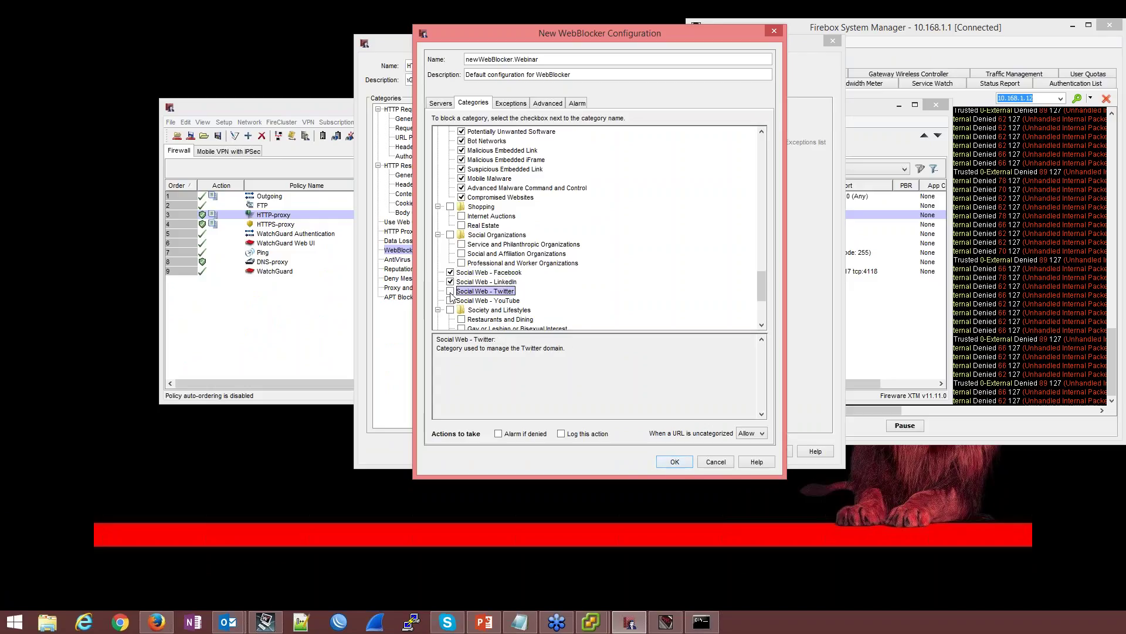
click(451, 292)
click(451, 301)
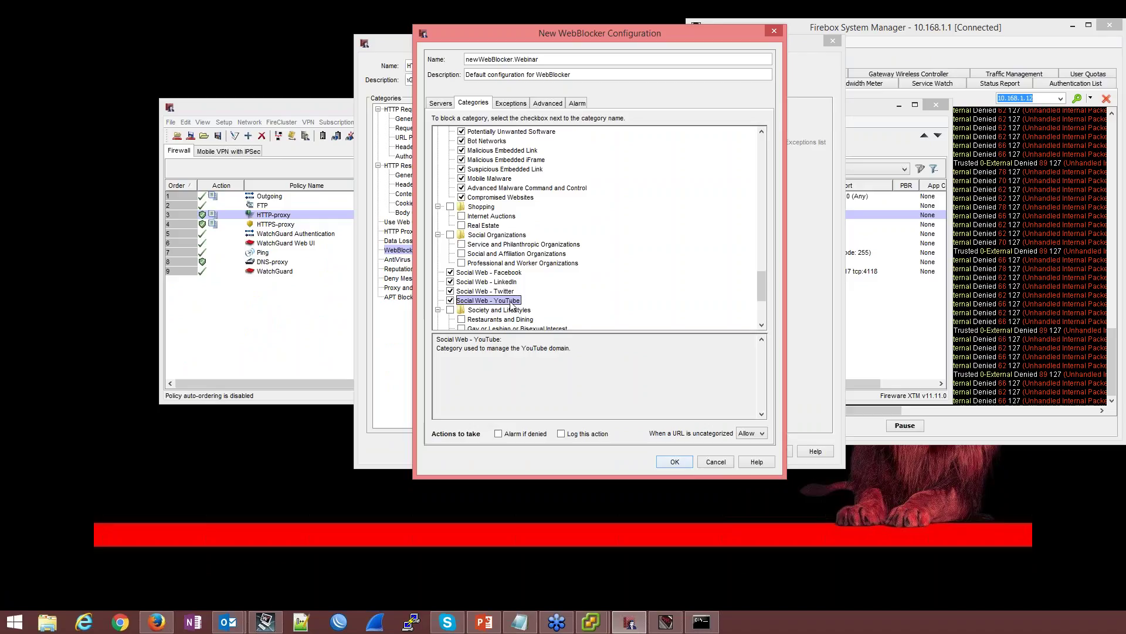
scroll(525, 288, down, 5)
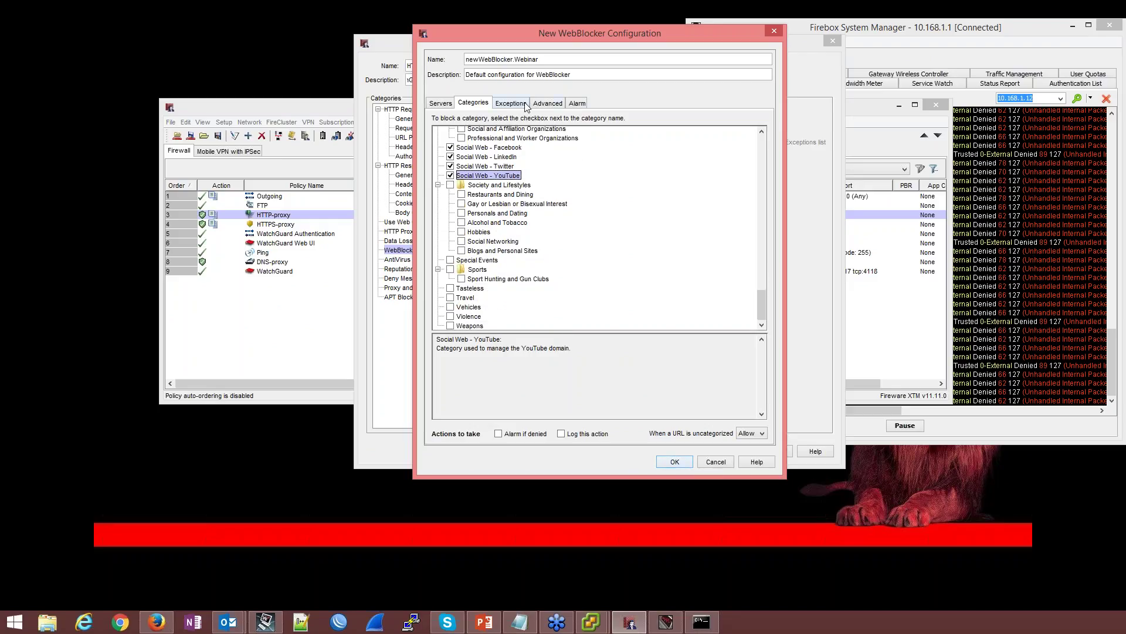
click(441, 103)
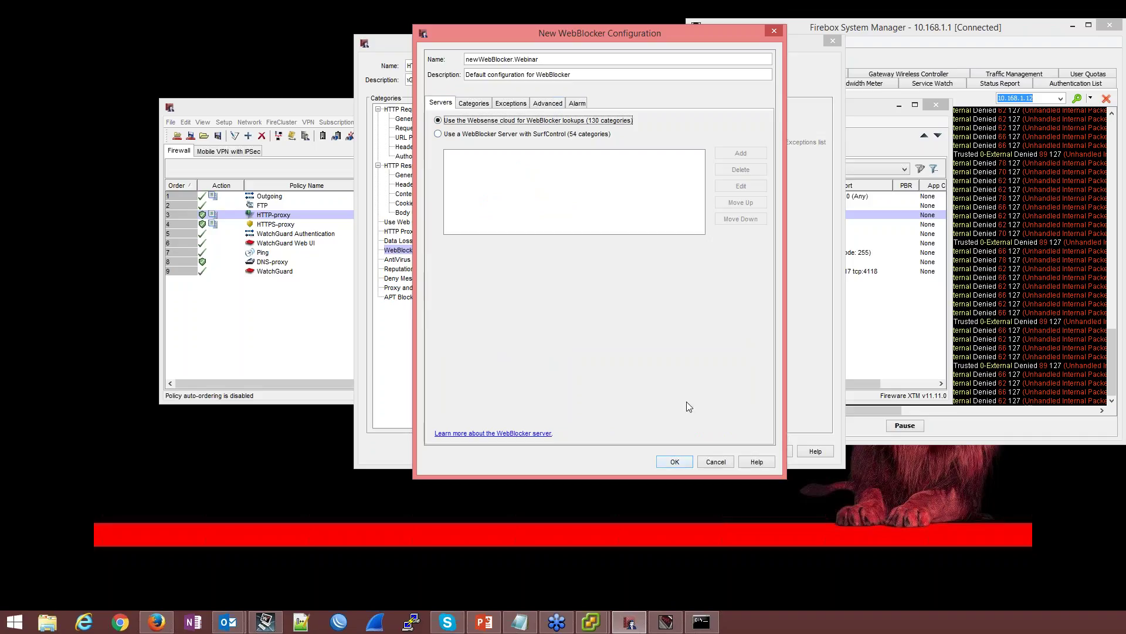
click(675, 461)
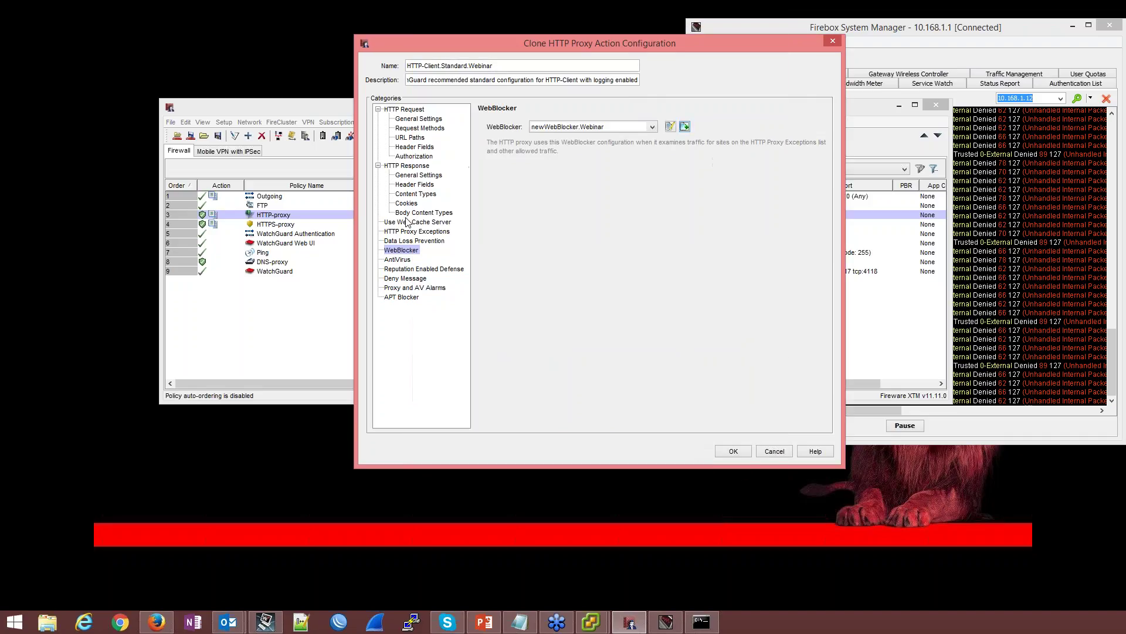
Raise the AntiVirus scan limit from 512 to 1024 KB
click(399, 259)
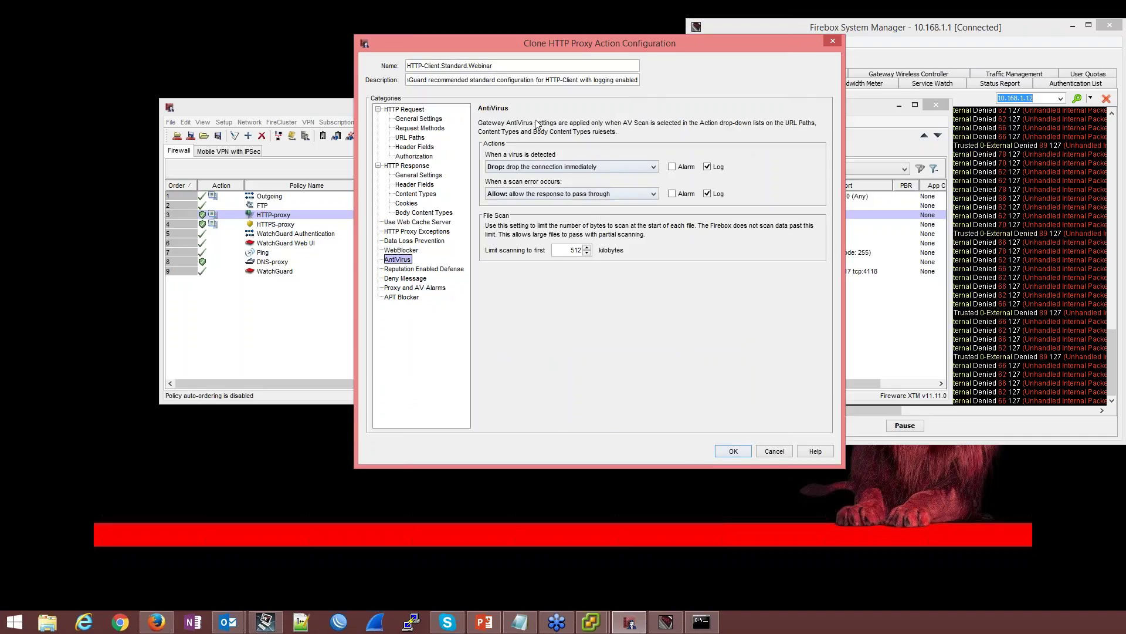
double_click(575, 250)
text(1024)
Block bad-reputation URLs with logging and confirm APT Blocker is enabled
click(435, 270)
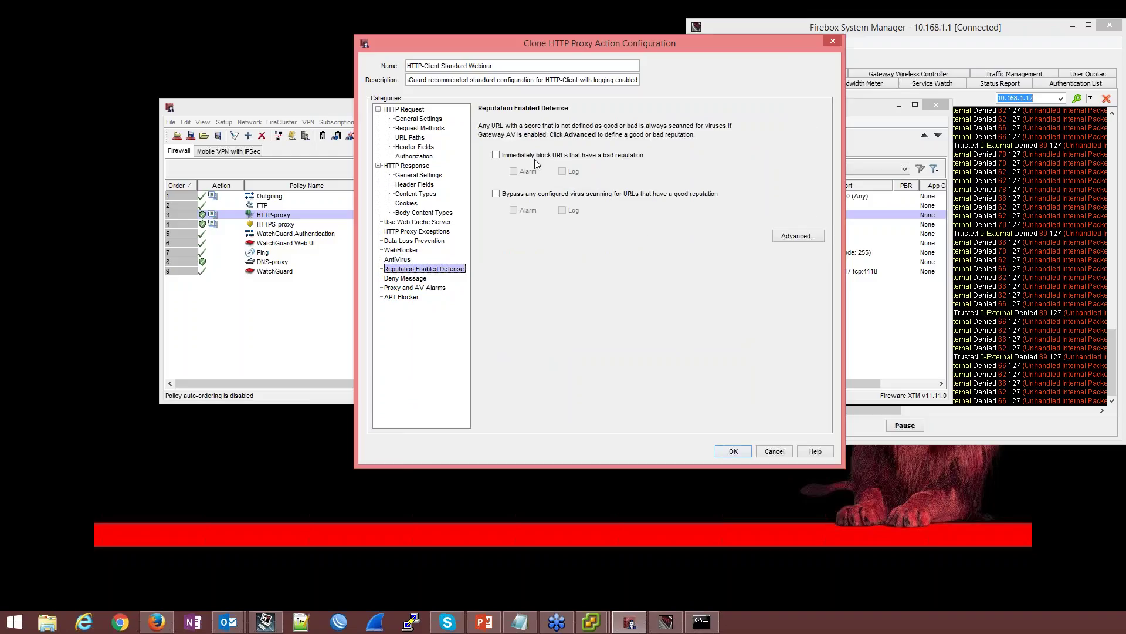
click(562, 157)
click(561, 172)
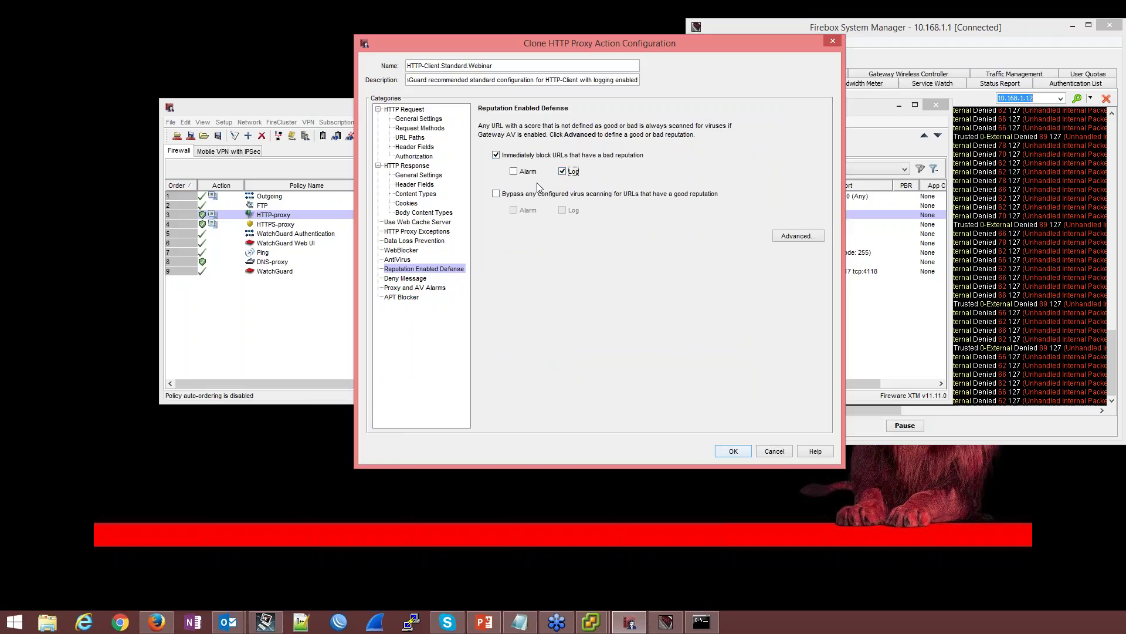
click(411, 298)
click(496, 132)
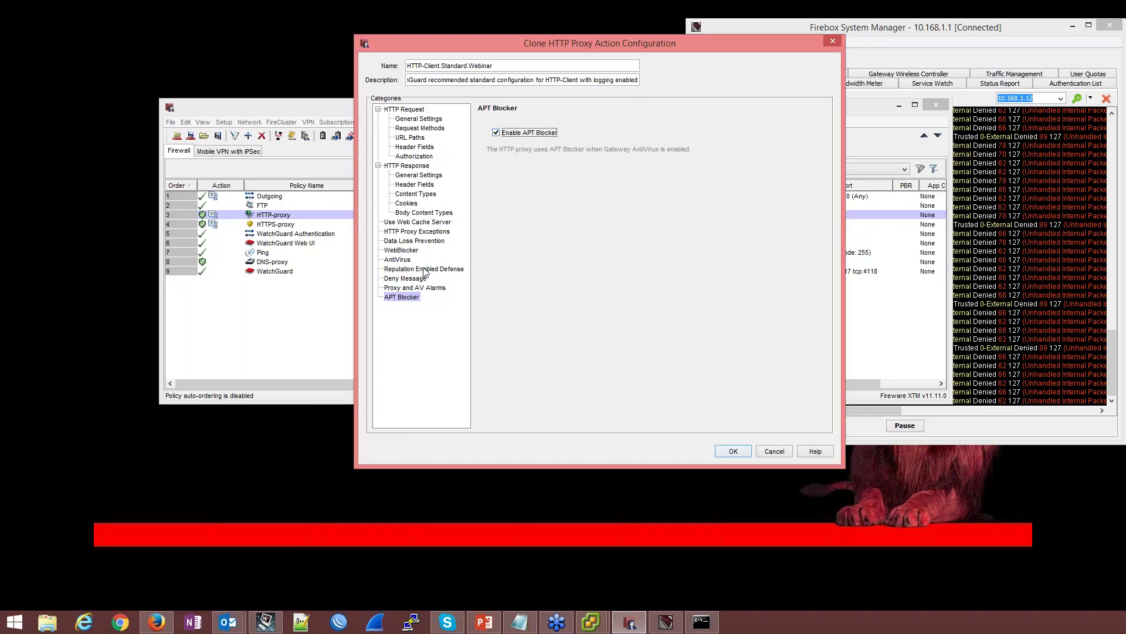
Review the remaining proxy settings, then save the proxy action and HTTP-proxy policy
click(418, 286)
click(417, 279)
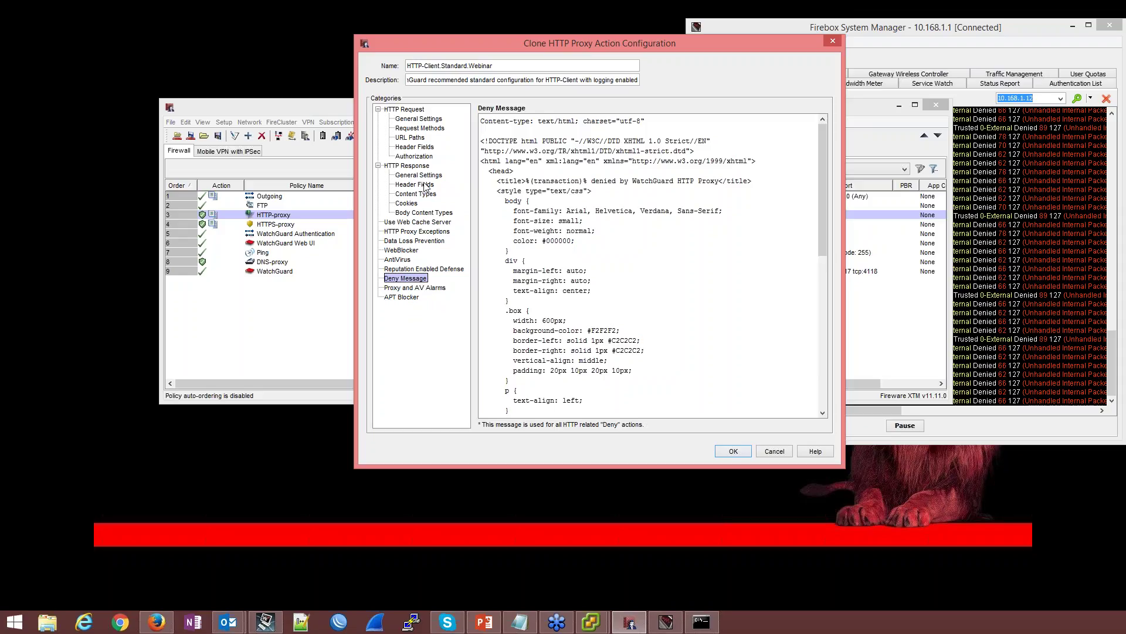
click(417, 194)
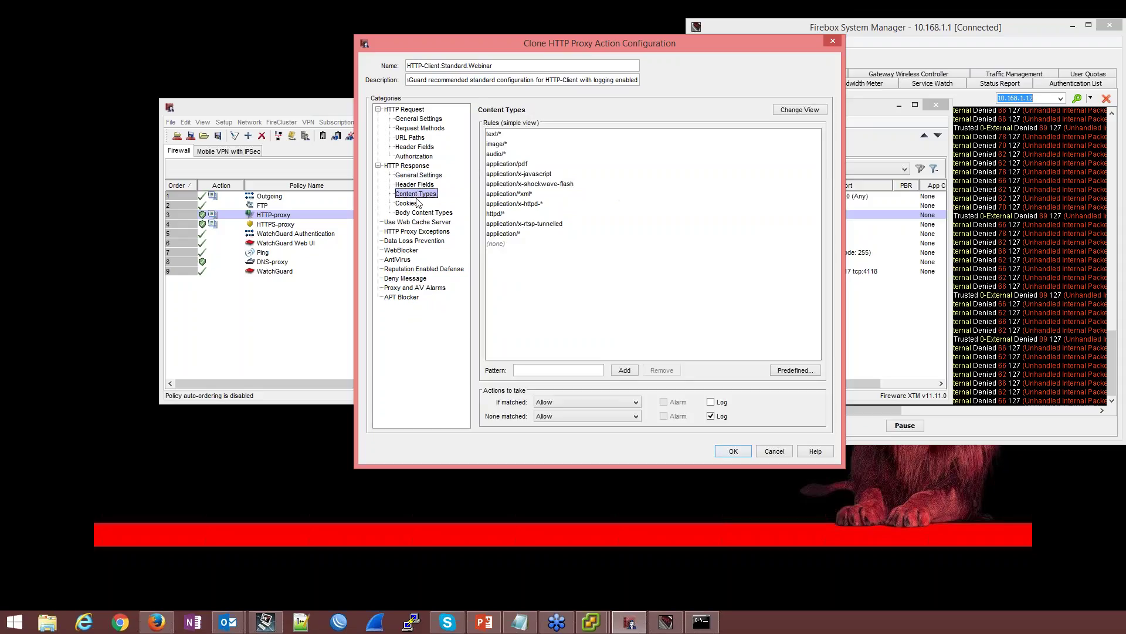
click(417, 202)
click(411, 214)
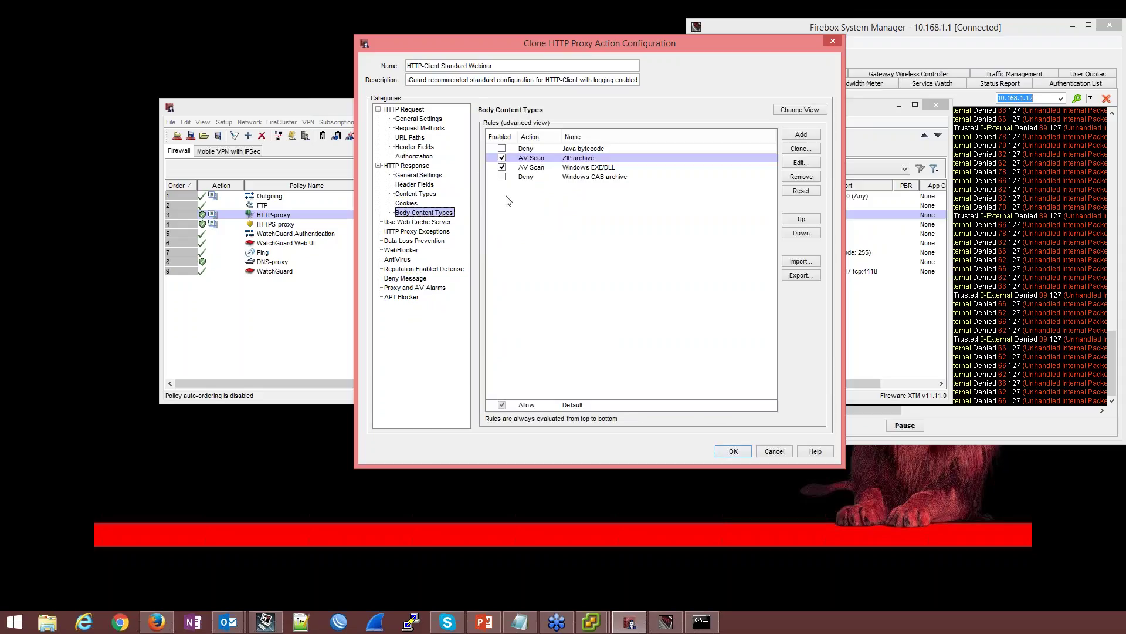
click(734, 451)
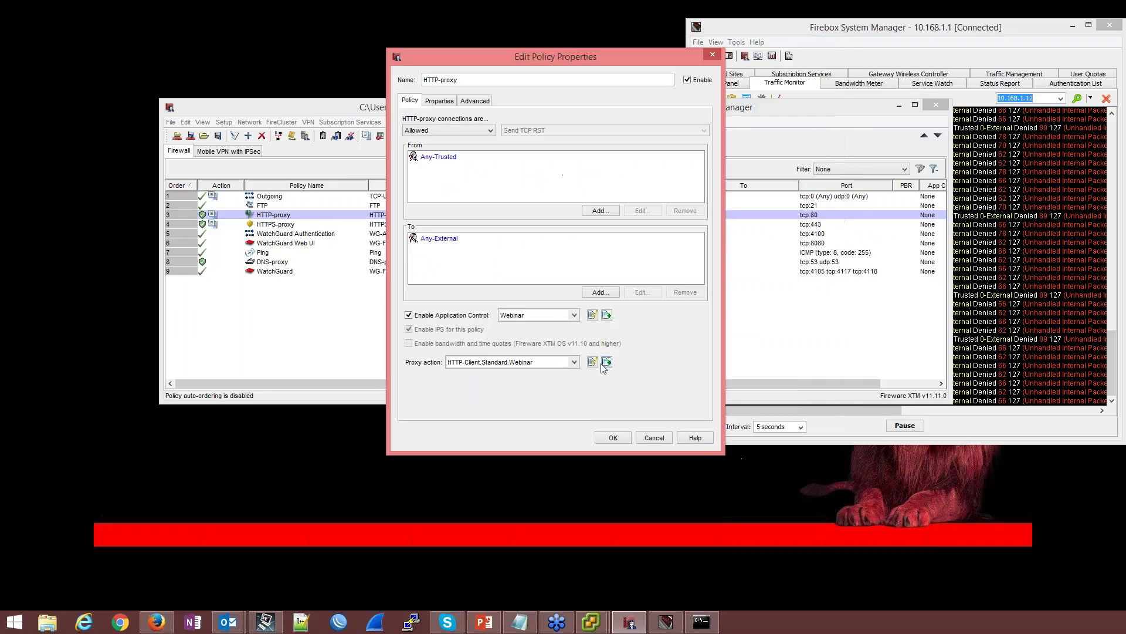
click(613, 437)
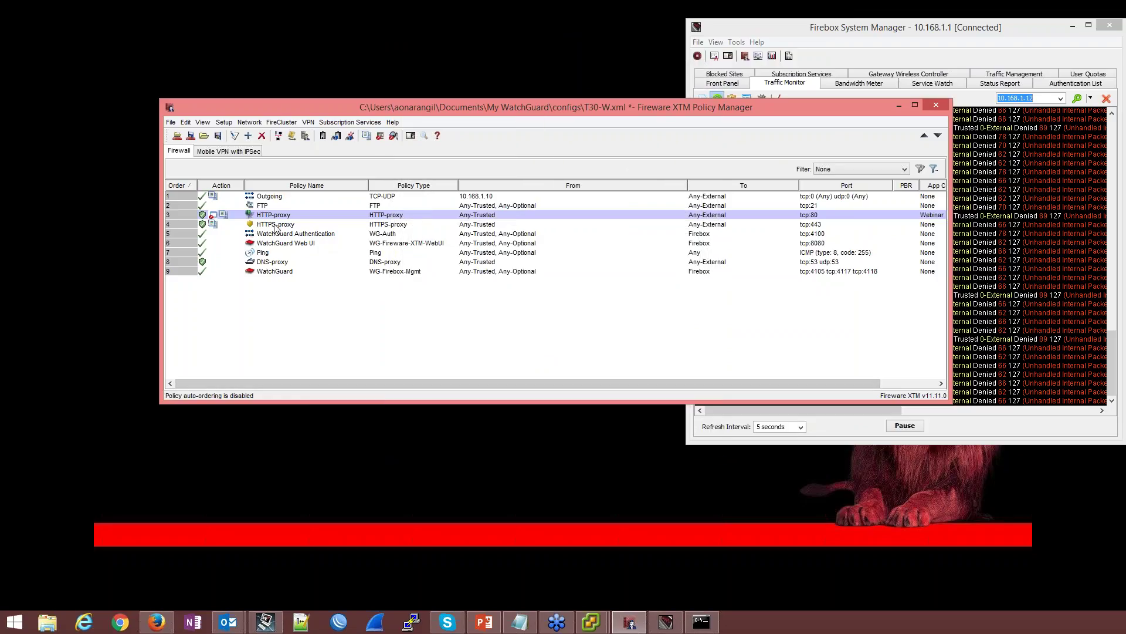
double_click(276, 225)
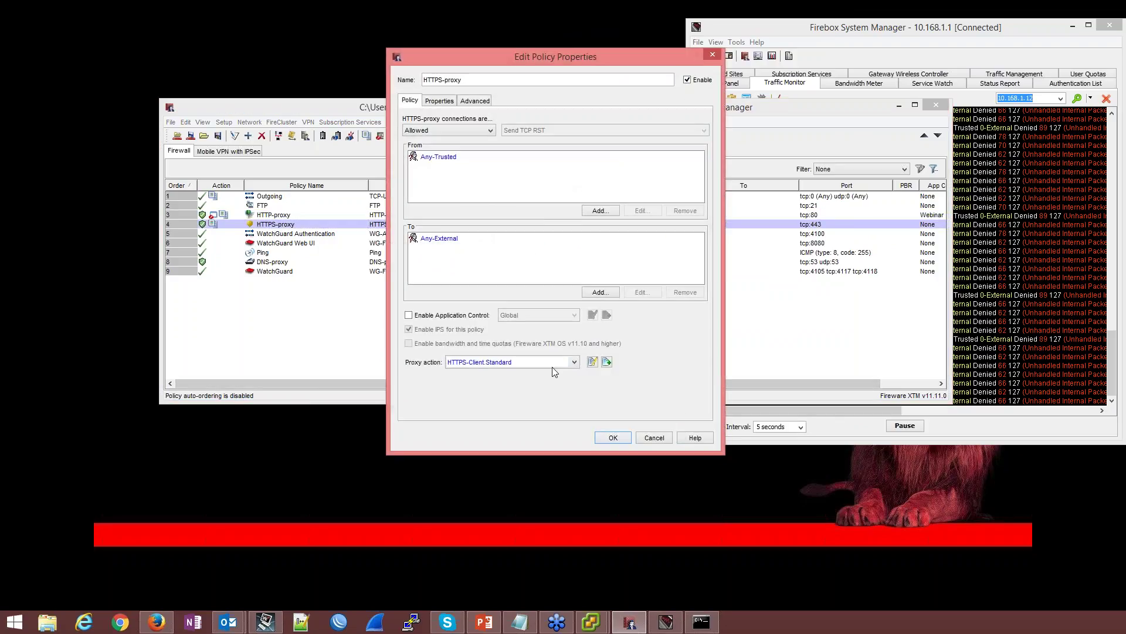
Clone the HTTPS proxy action and rename it HTTPS-Client.Standard.Webinar
click(606, 363)
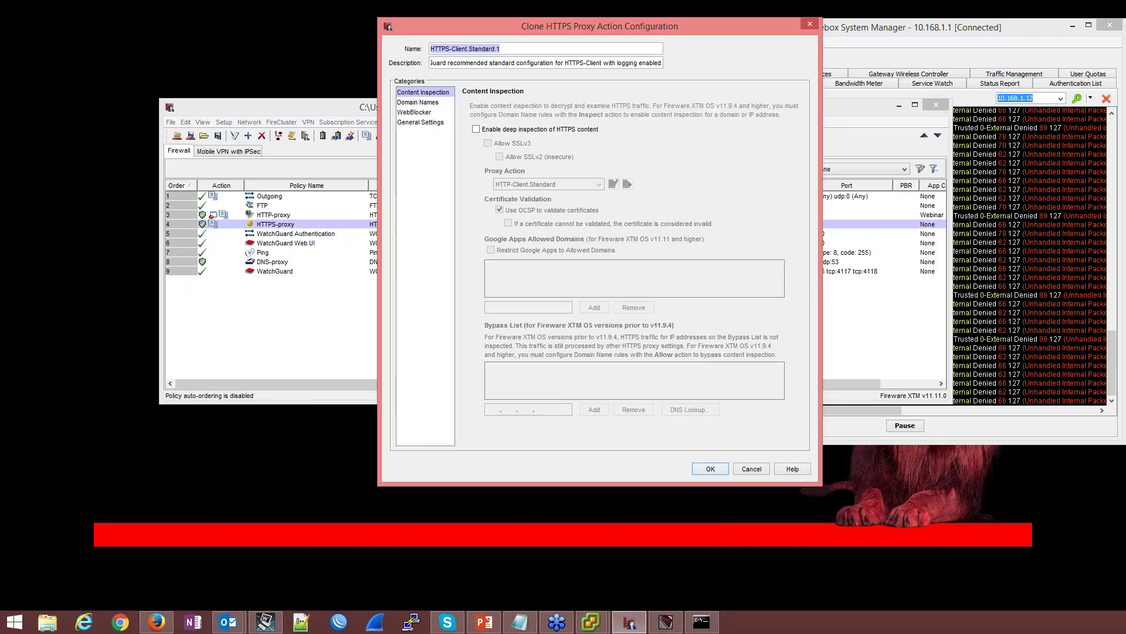
click(500, 49)
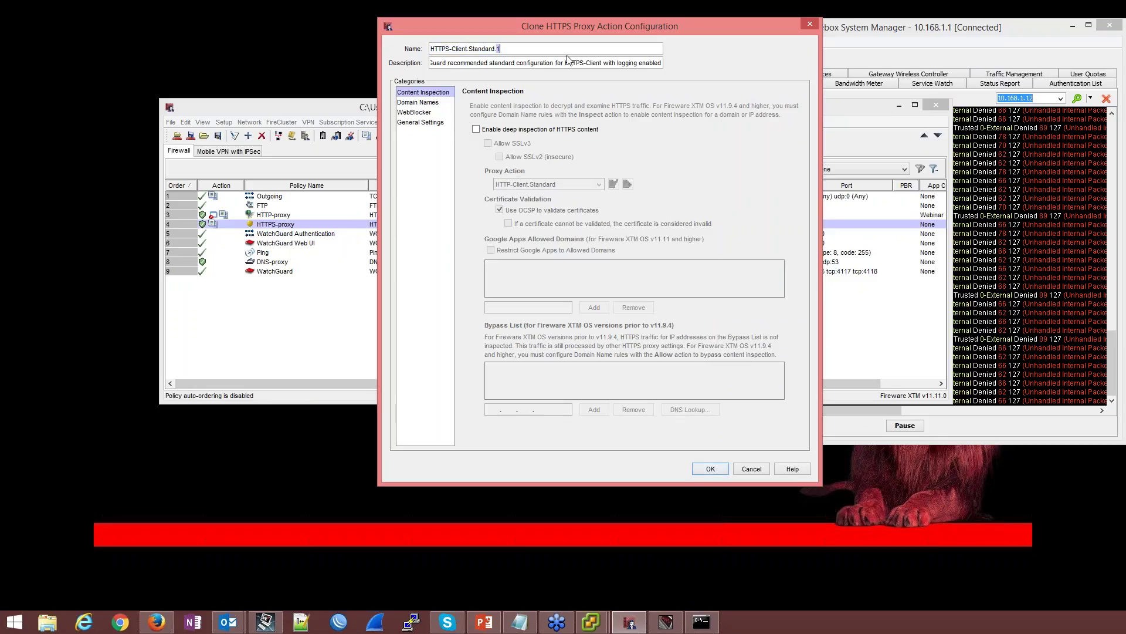
text(Webinar)
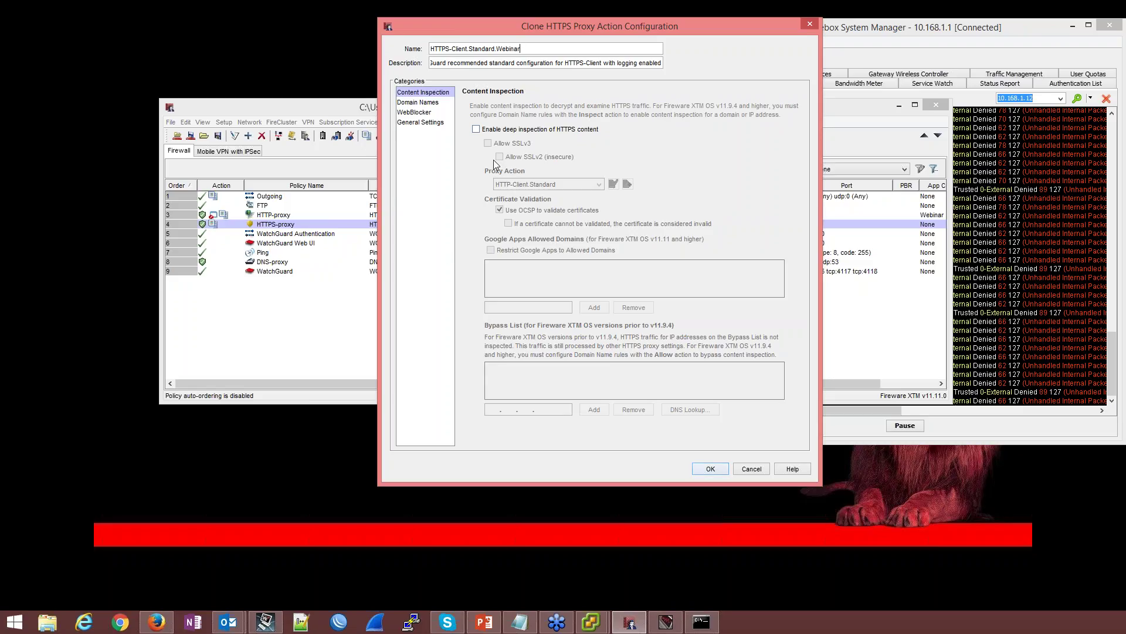
Assign newWebBlocker.Webinar to the cloned HTTPS proxy action and save the policy
click(433, 103)
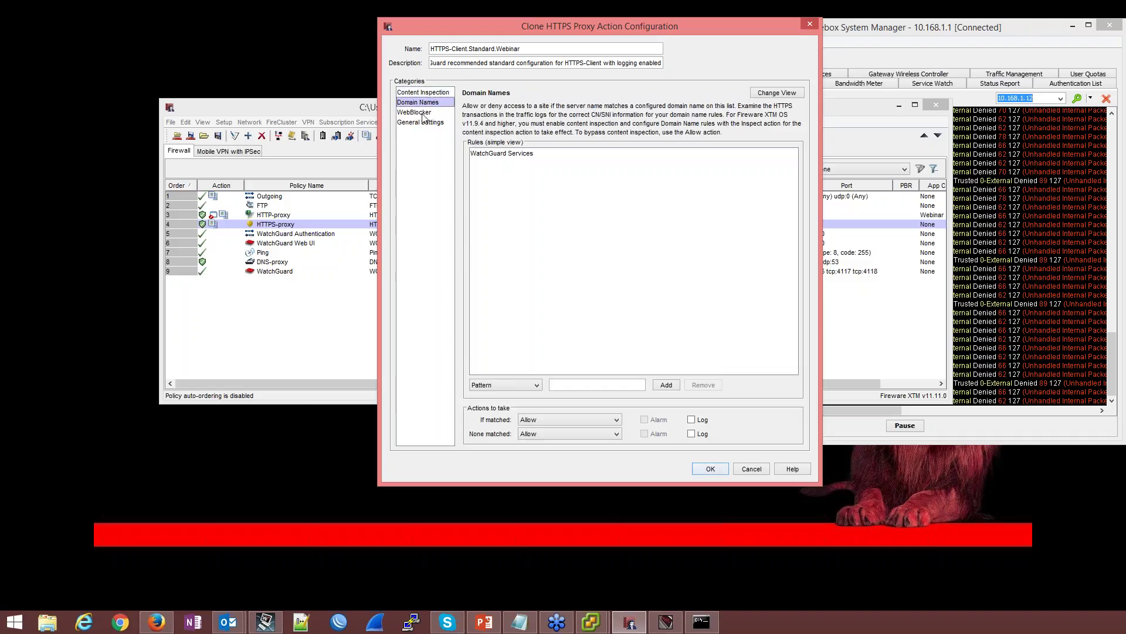
click(415, 114)
click(599, 115)
click(586, 136)
click(408, 122)
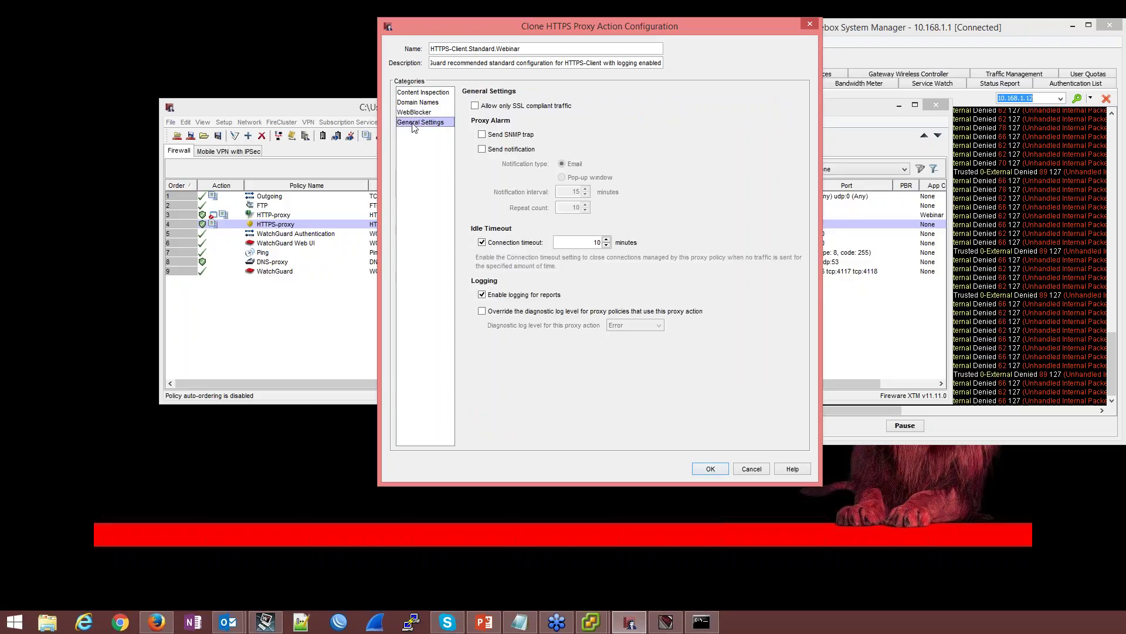
click(711, 469)
click(612, 438)
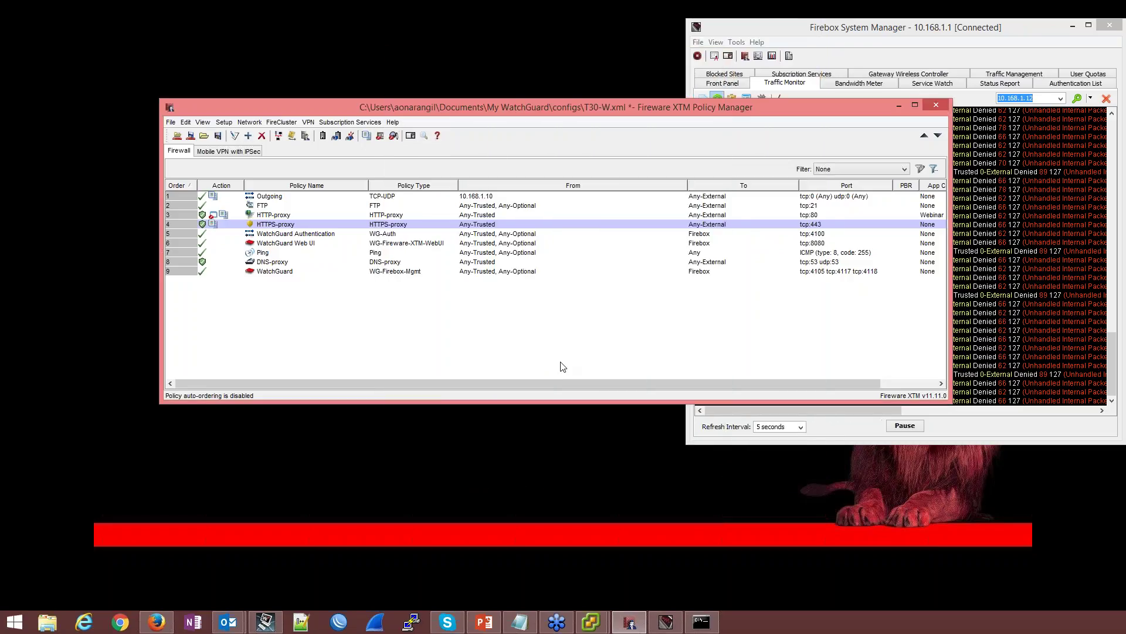
Enable Webinar application control on the HTTPS-proxy policy
click(272, 226)
double_click(271, 226)
click(409, 315)
click(544, 316)
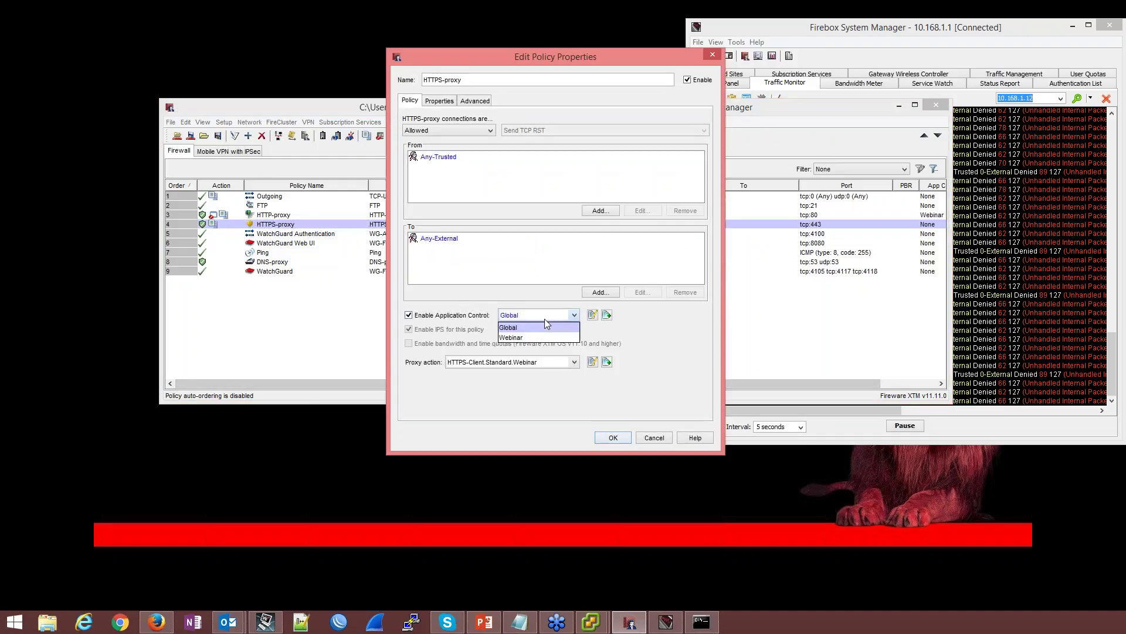
click(540, 338)
click(611, 440)
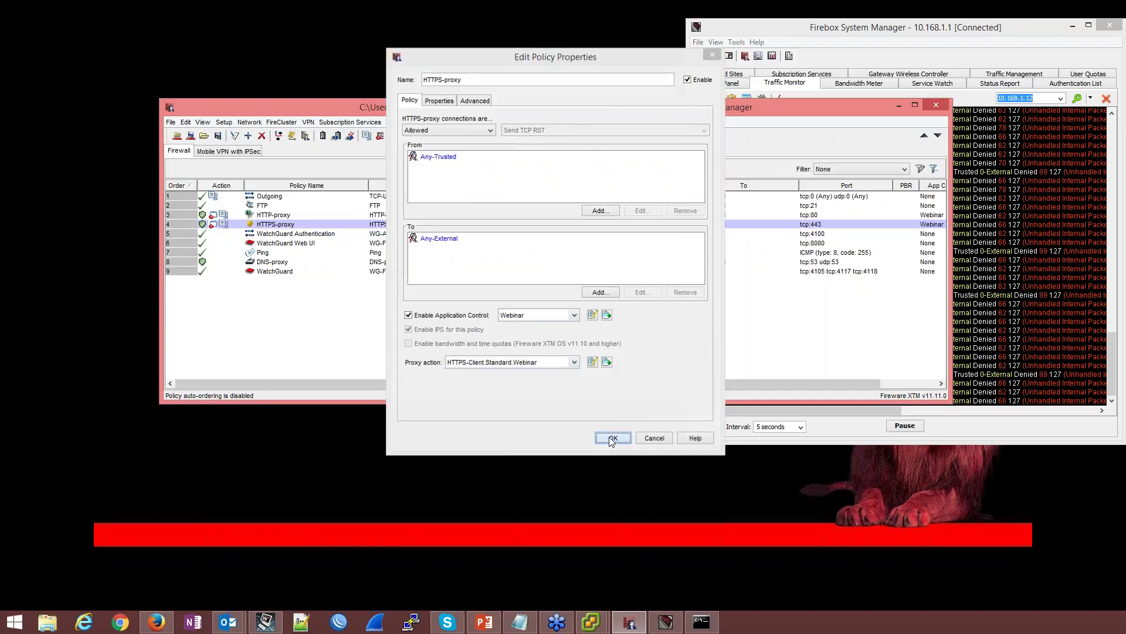
Start saving the configuration to the Firebox, entering the administrator passphrase
click(191, 135)
text(reite)
key(Return)
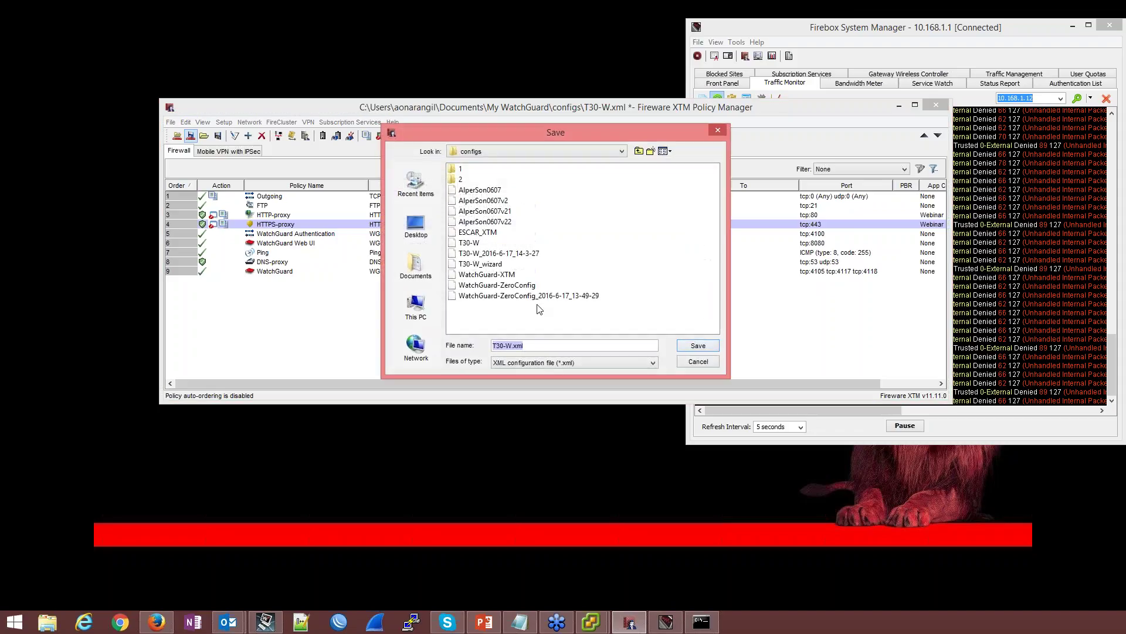
click(697, 345)
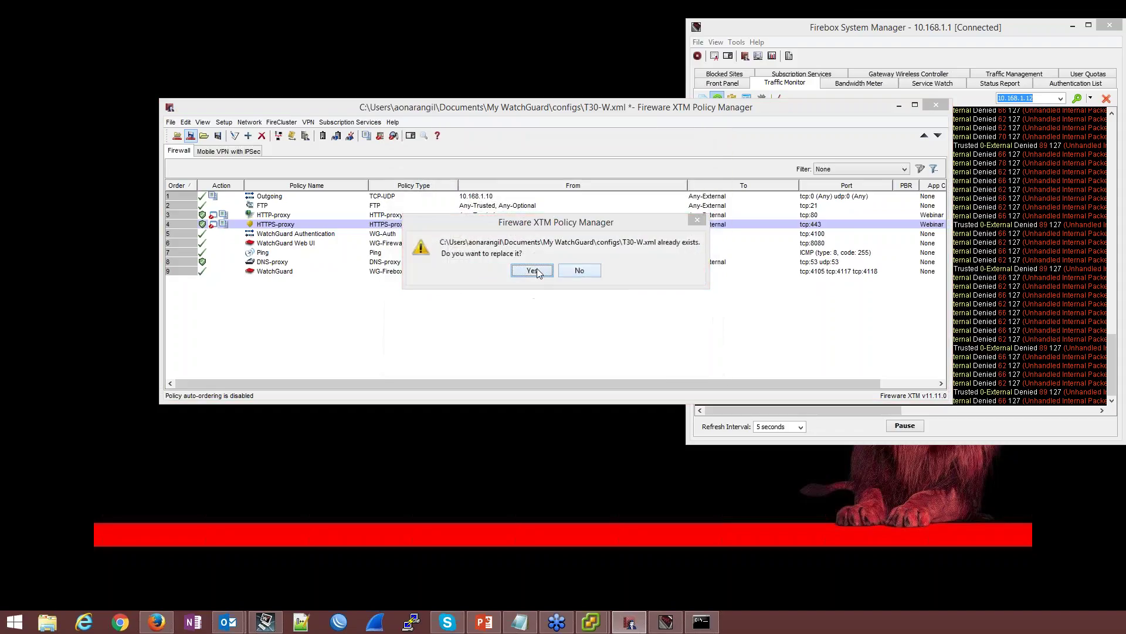
click(544, 271)
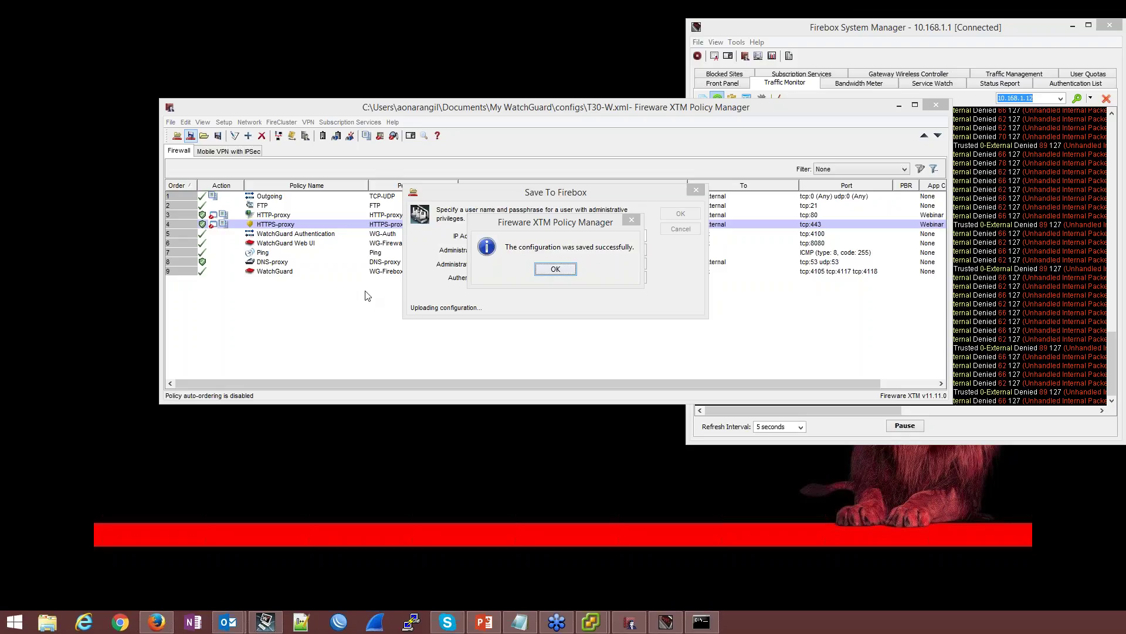
click(563, 271)
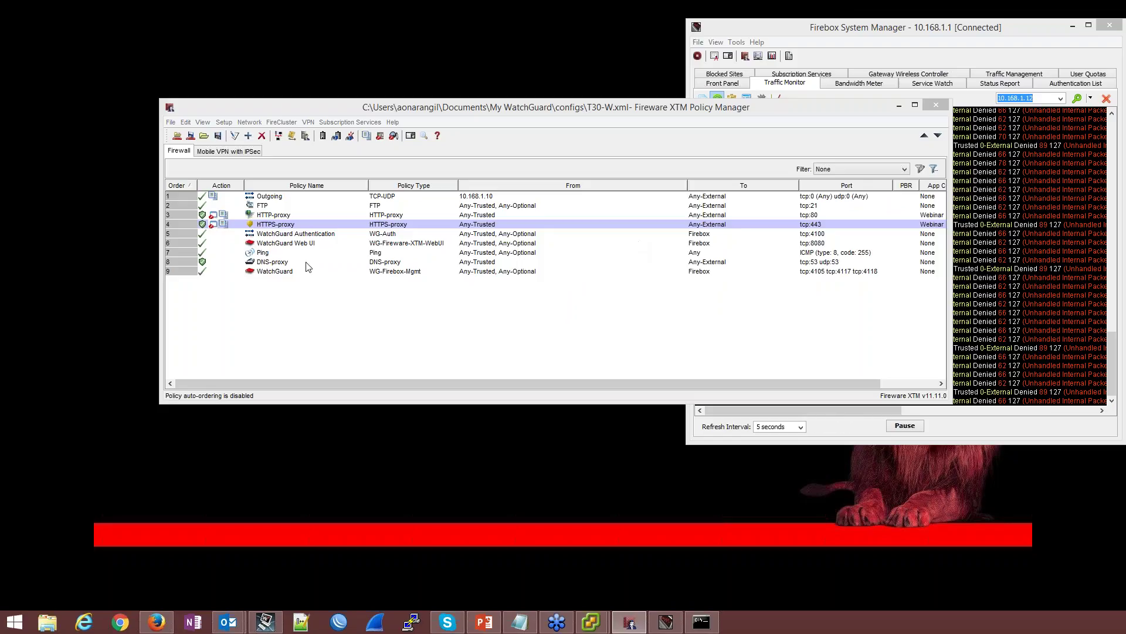
click(486, 198)
click(317, 215)
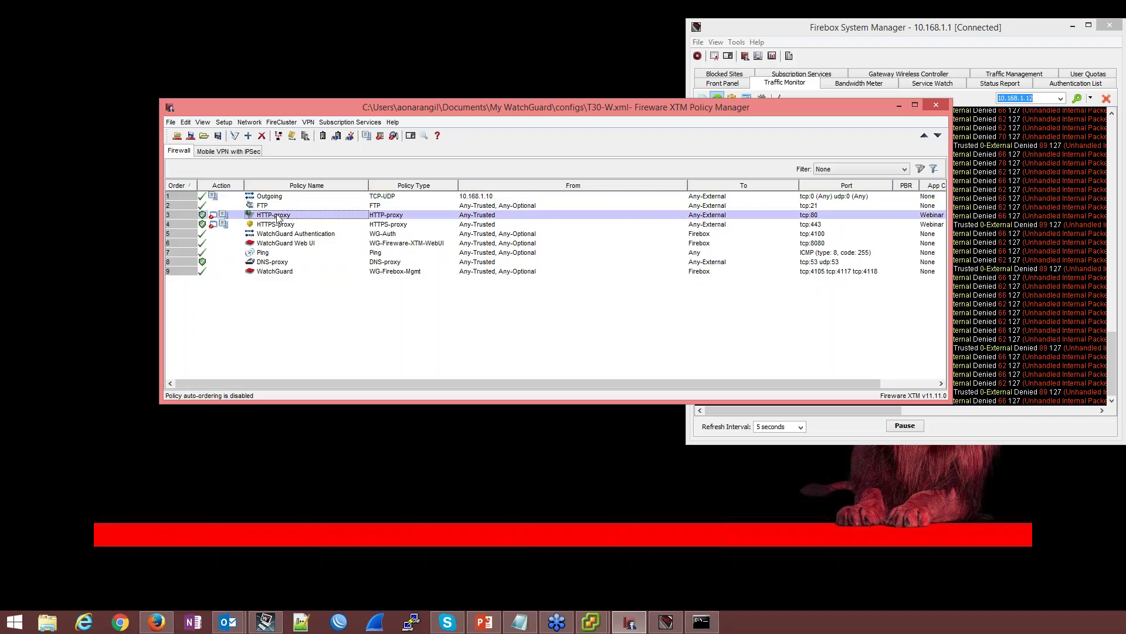
click(282, 224)
click(591, 622)
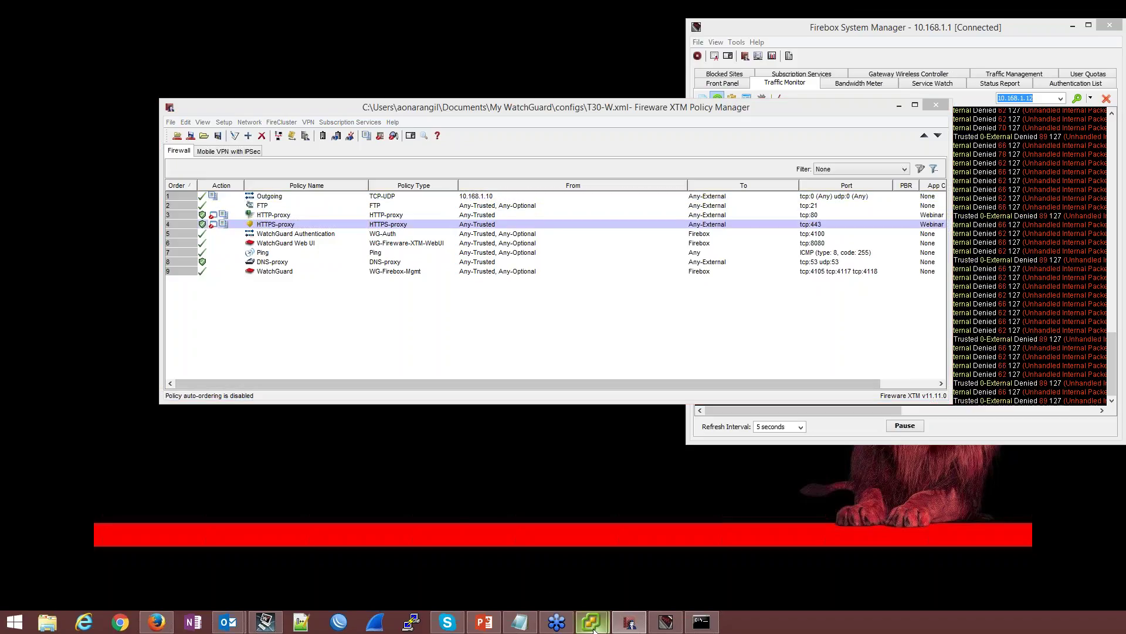
Close the VM's command prompt and load google in Chrome
mouse_move(636, 560)
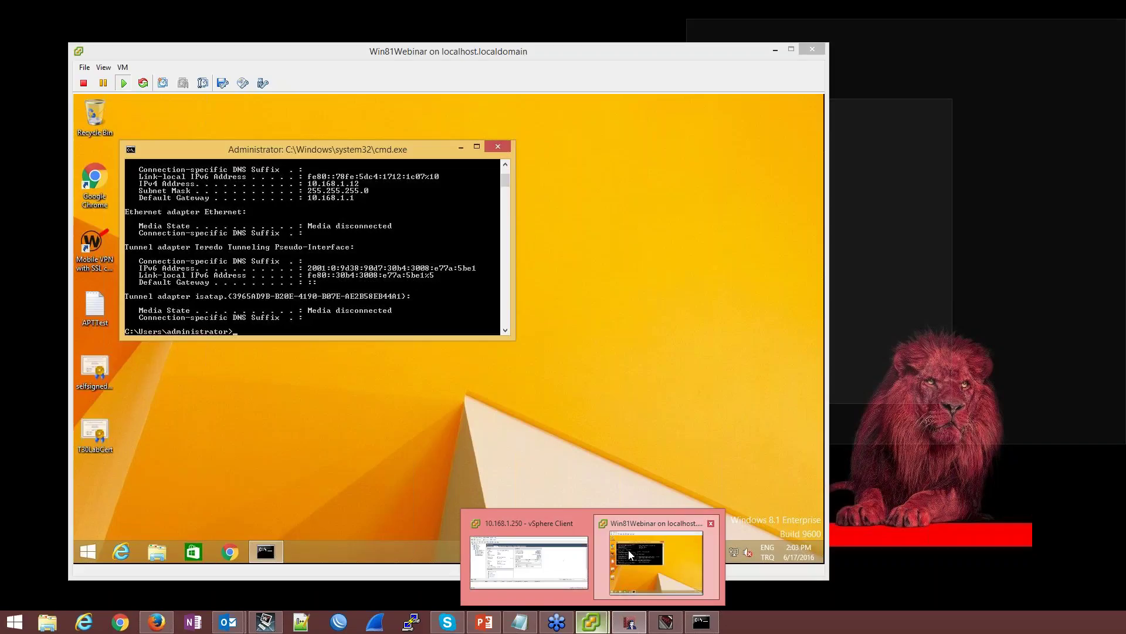
click(628, 551)
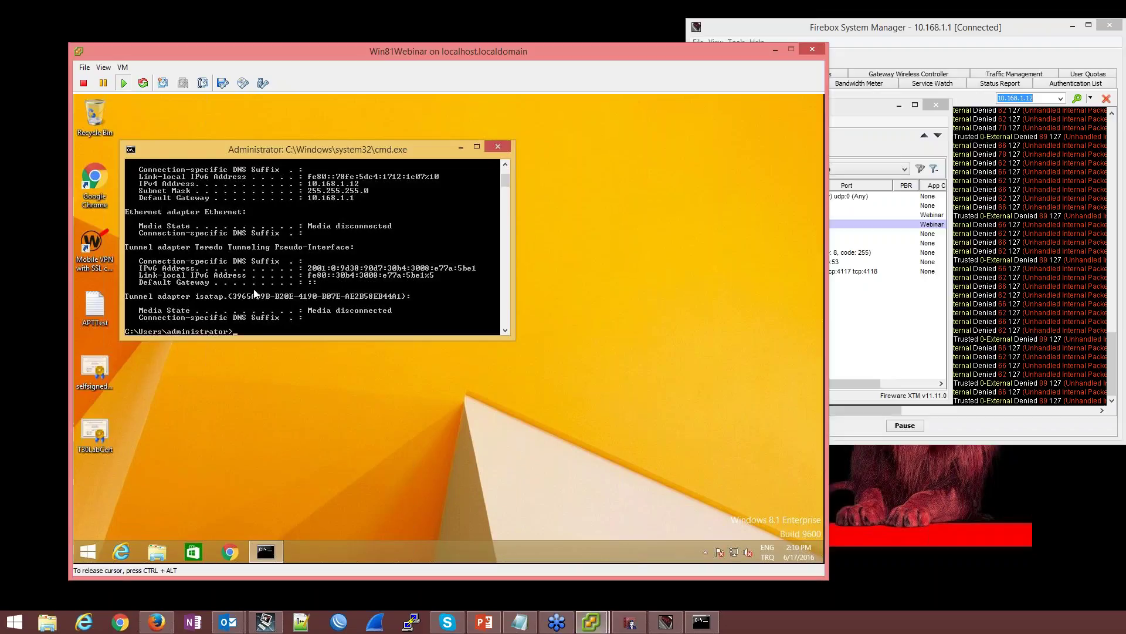
click(500, 147)
click(229, 552)
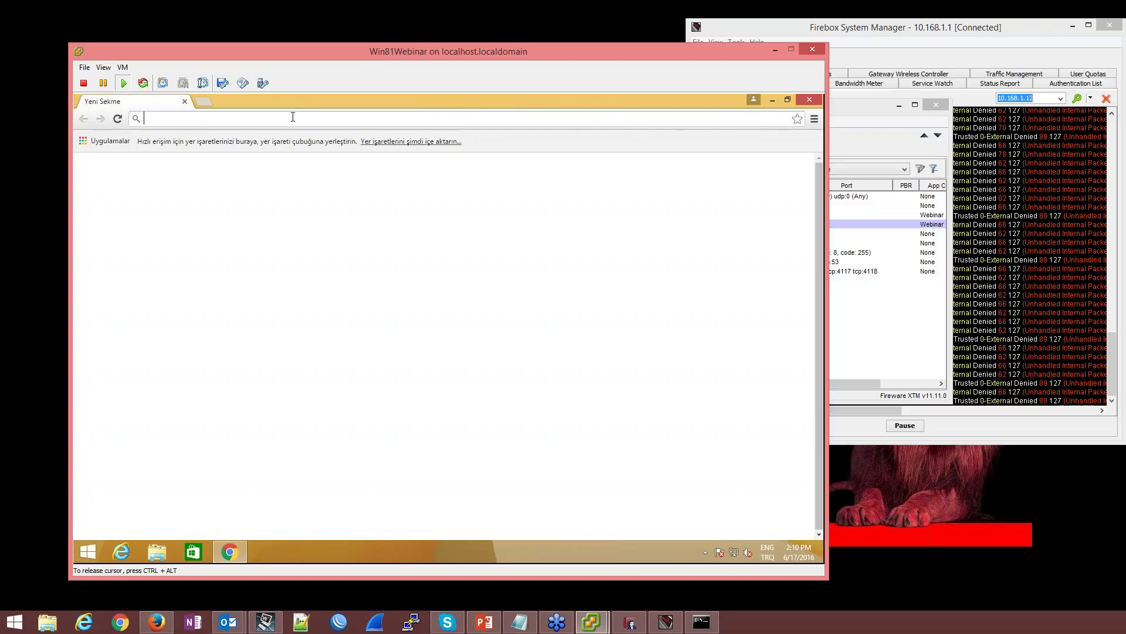
text(google.com)
key(Return)
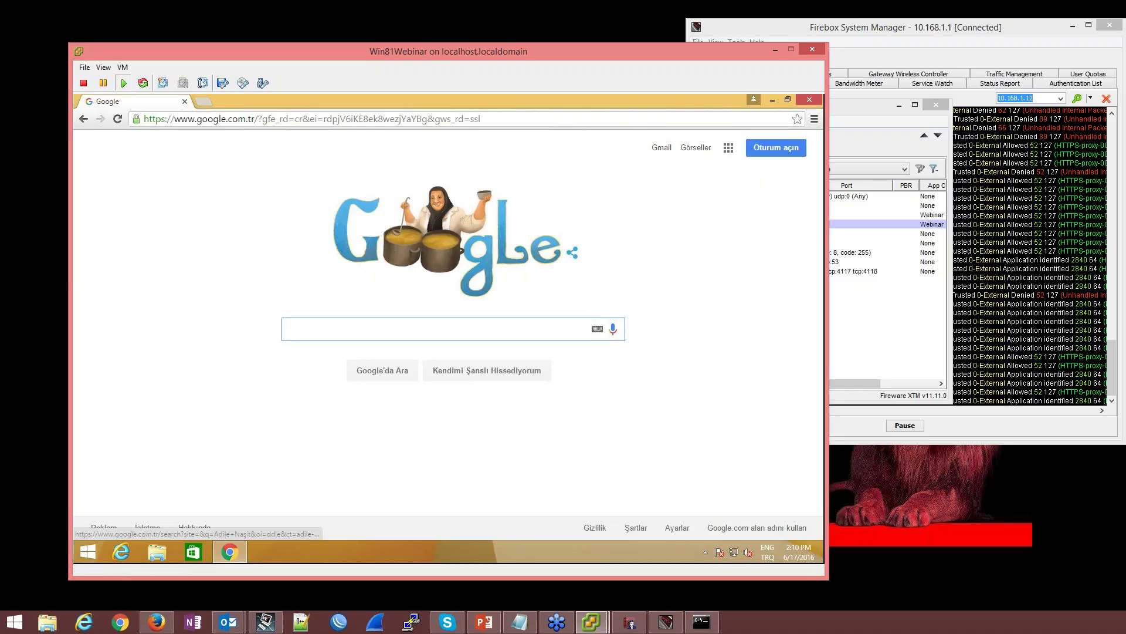
Pause the live log in the Firebox traffic monitor
click(665, 621)
drag(802, 411, 828, 411)
click(905, 425)
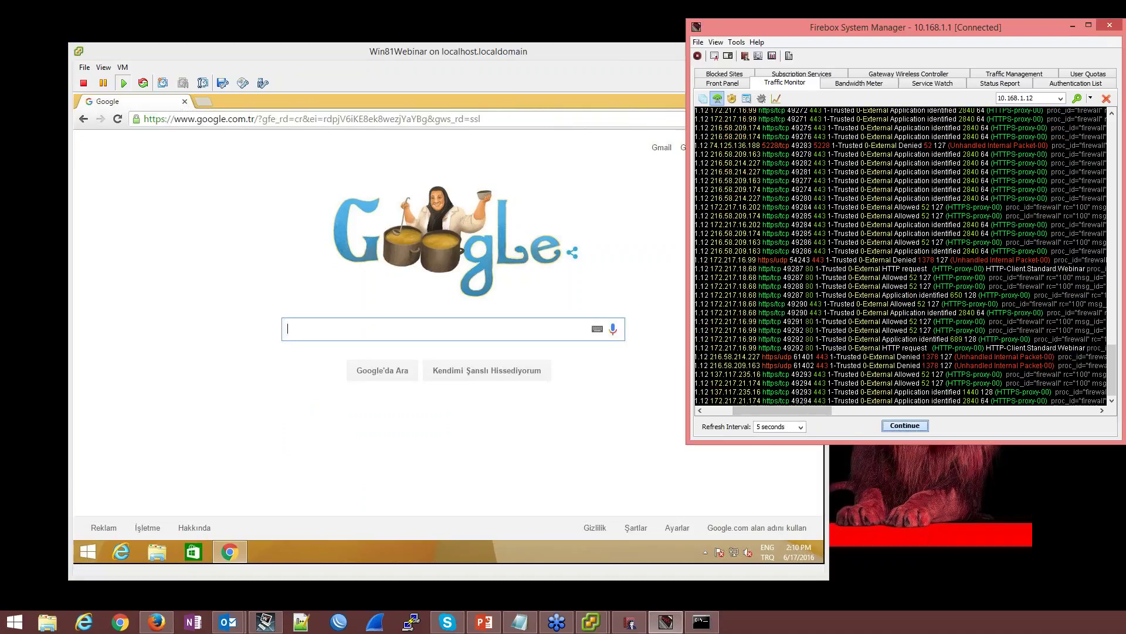
Select an HTTP-proxy-00 request row in the paused Traffic Monitor to inspect it
click(967, 271)
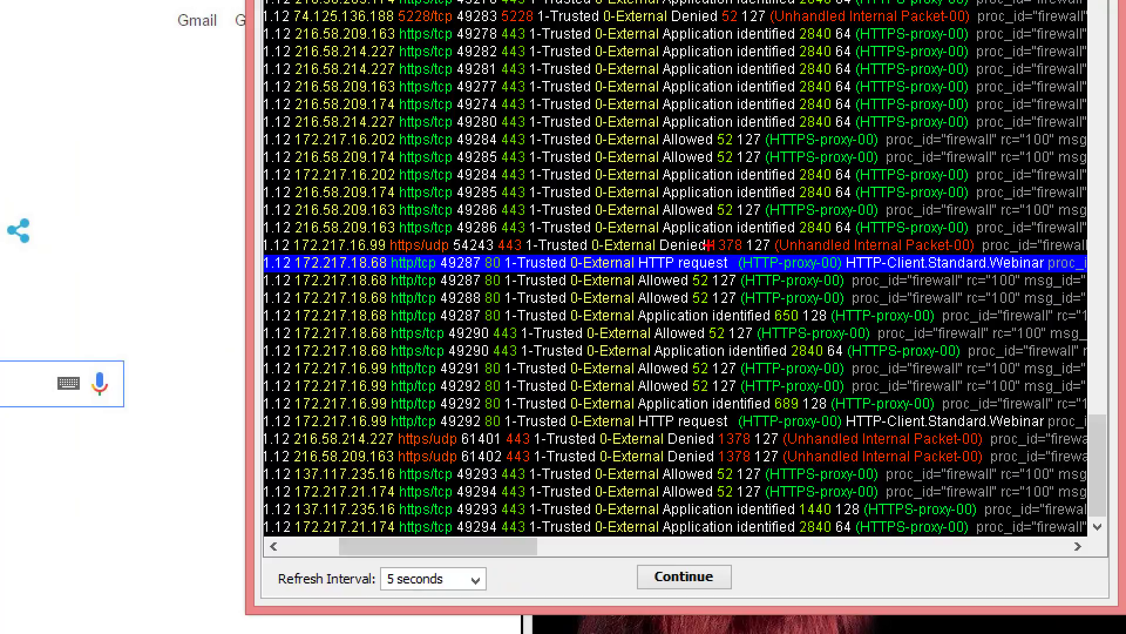
drag(733, 255, 860, 278)
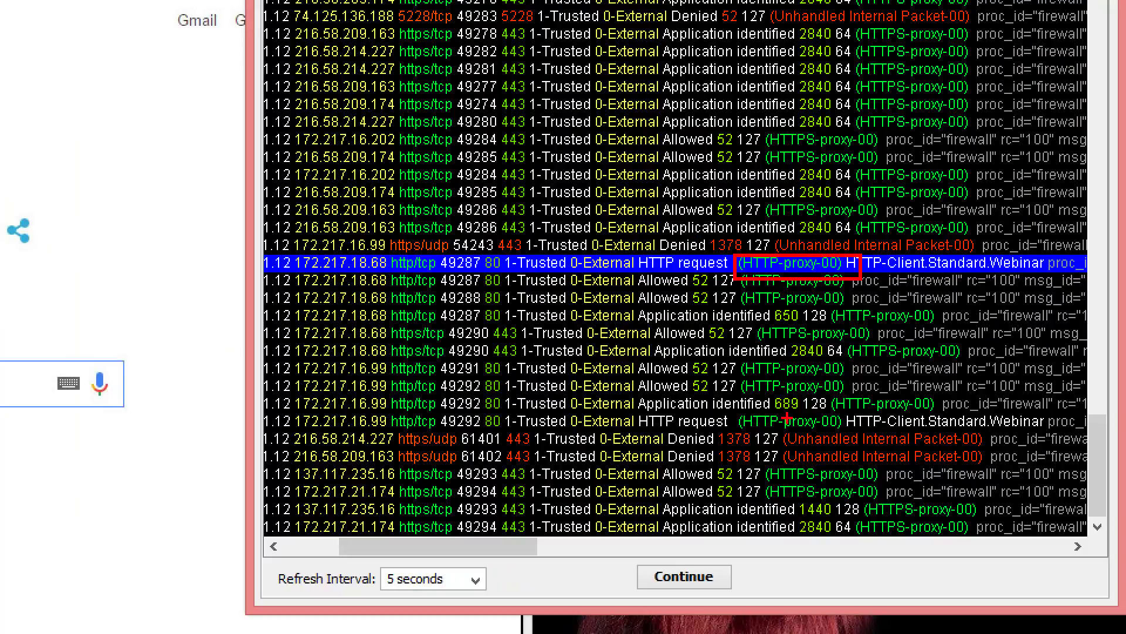
mouse_move(764, 463)
mouse_down()
mouse_move(780, 492)
mouse_move(899, 503)
mouse_up()
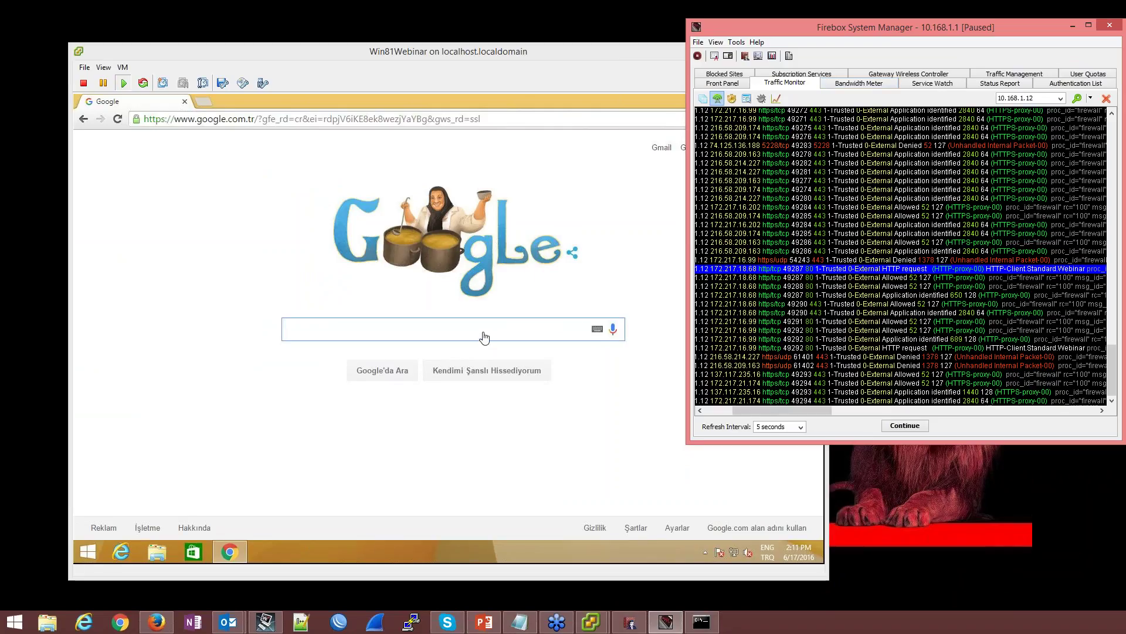
Search Google for 'eicar test' and open the eicar.org Intended use result
click(483, 339)
text(eic)
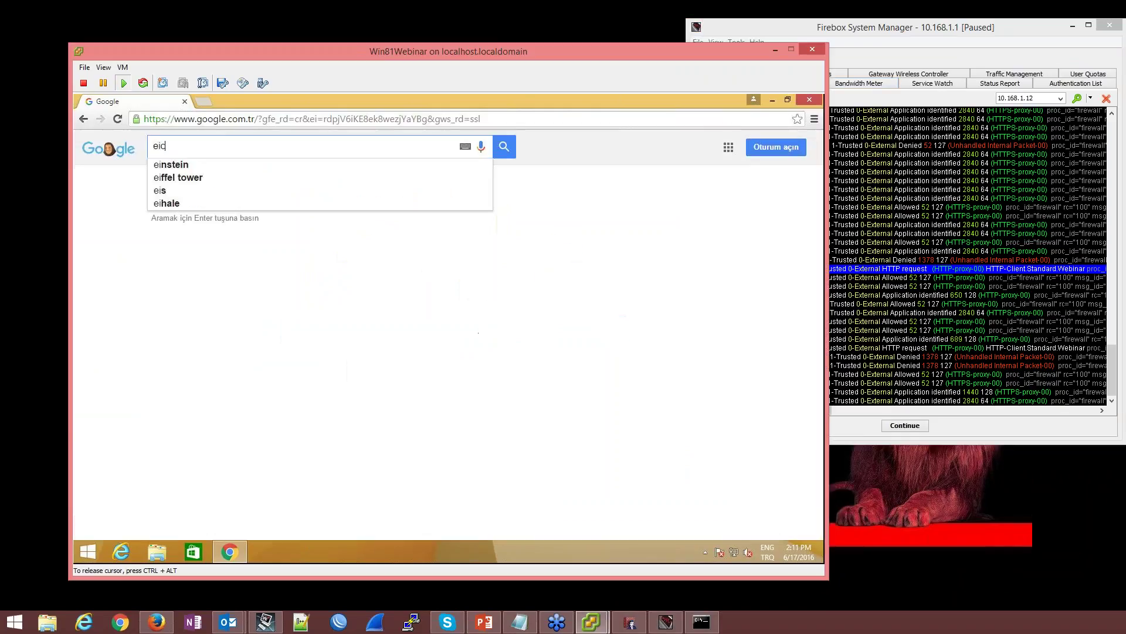
text(ar test)
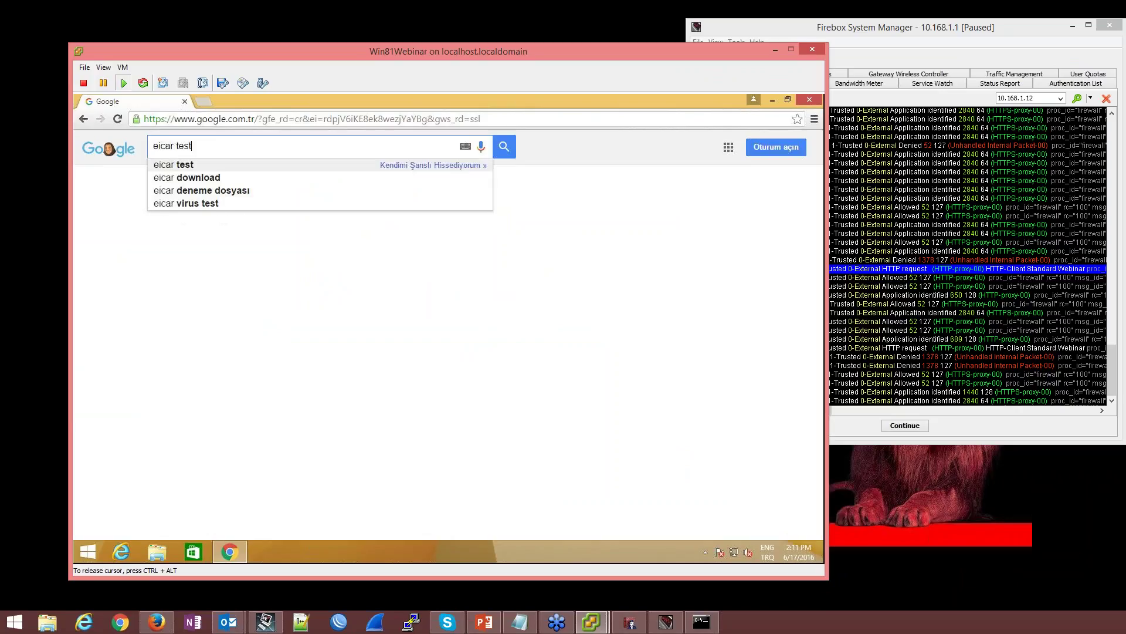
key(Return)
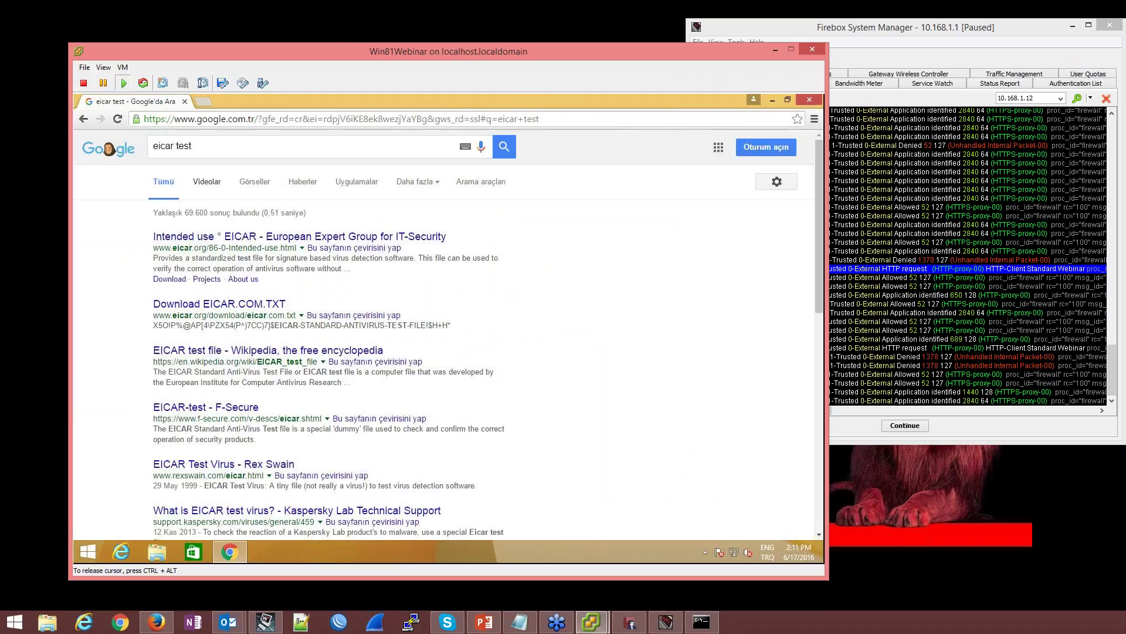
click(259, 239)
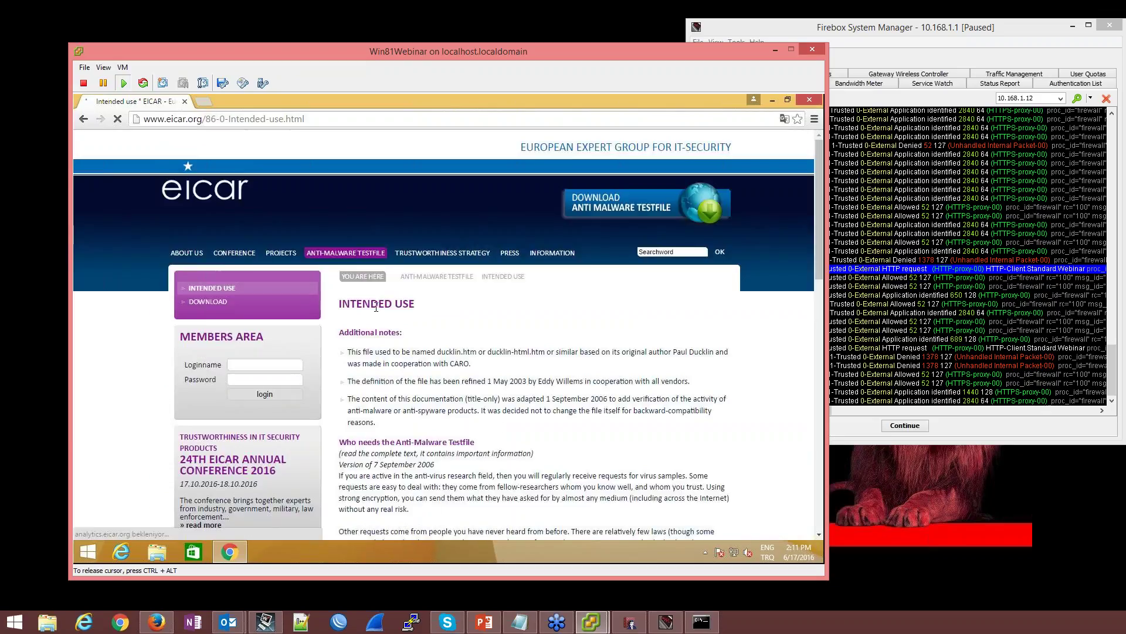
scroll(207, 186, down, 2)
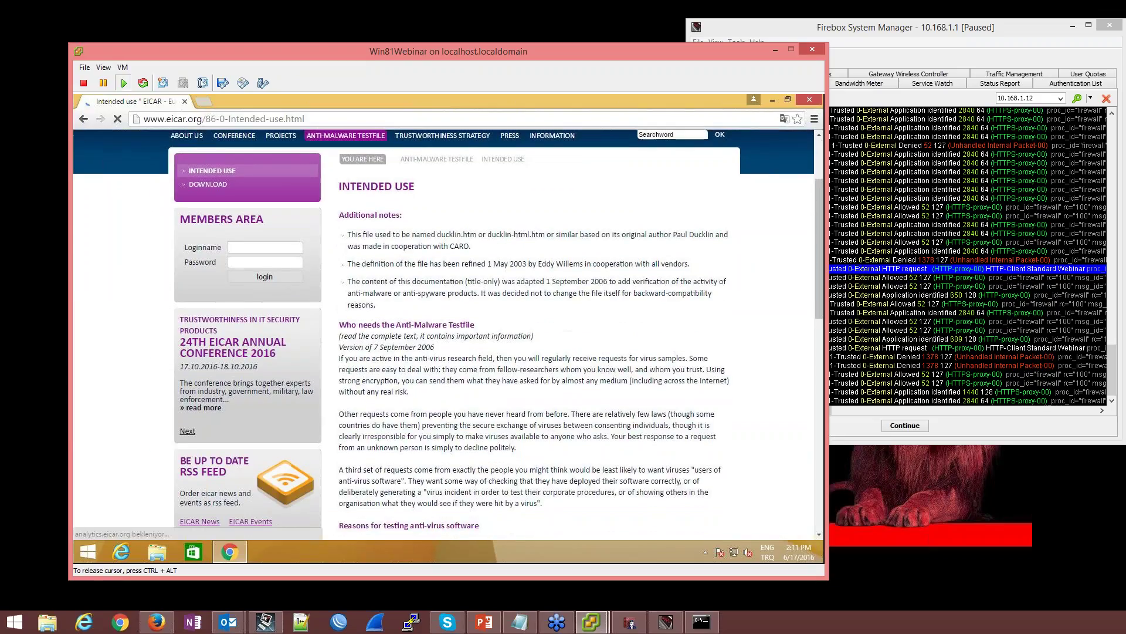
Open and reload the EICAR Download page
click(207, 185)
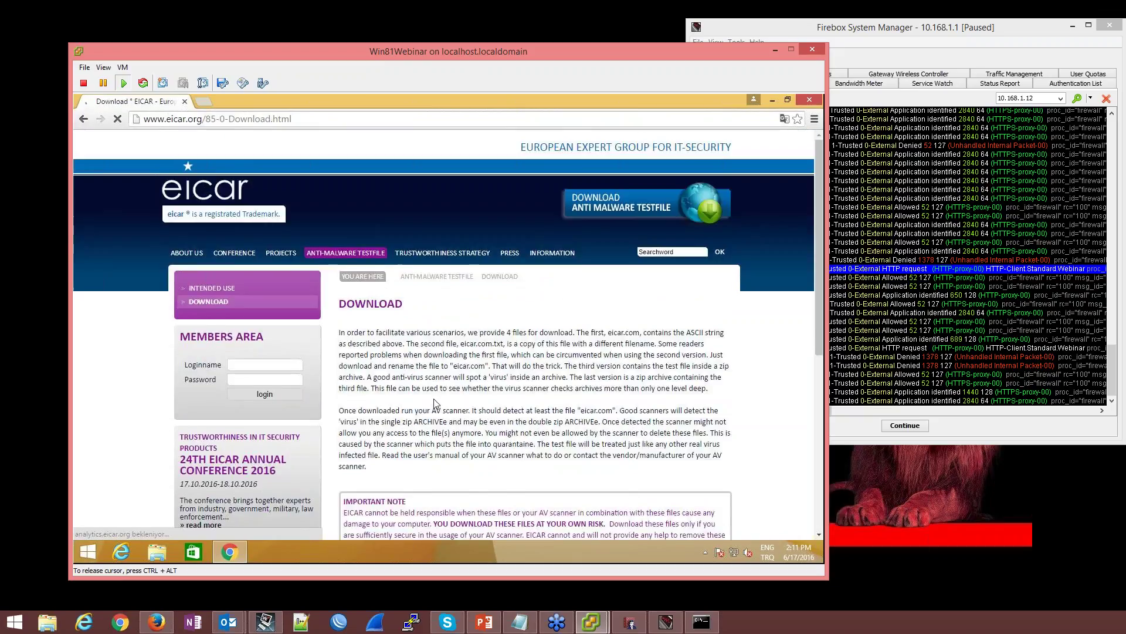
scroll(434, 402, down, 5)
scroll(434, 402, down, 1)
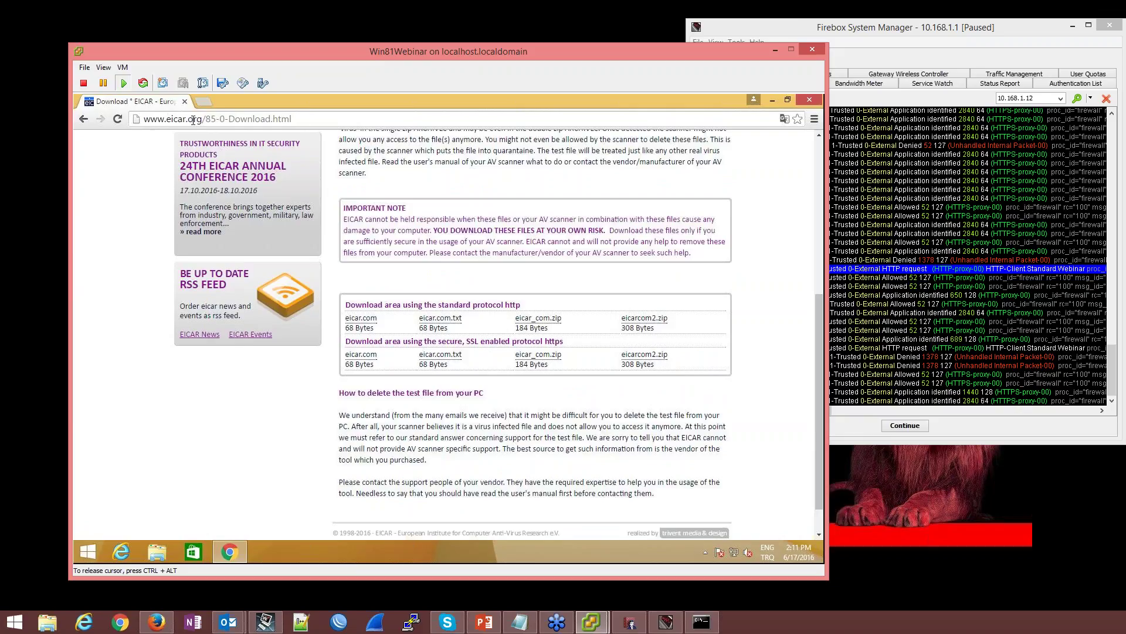
click(213, 121)
key(Return)
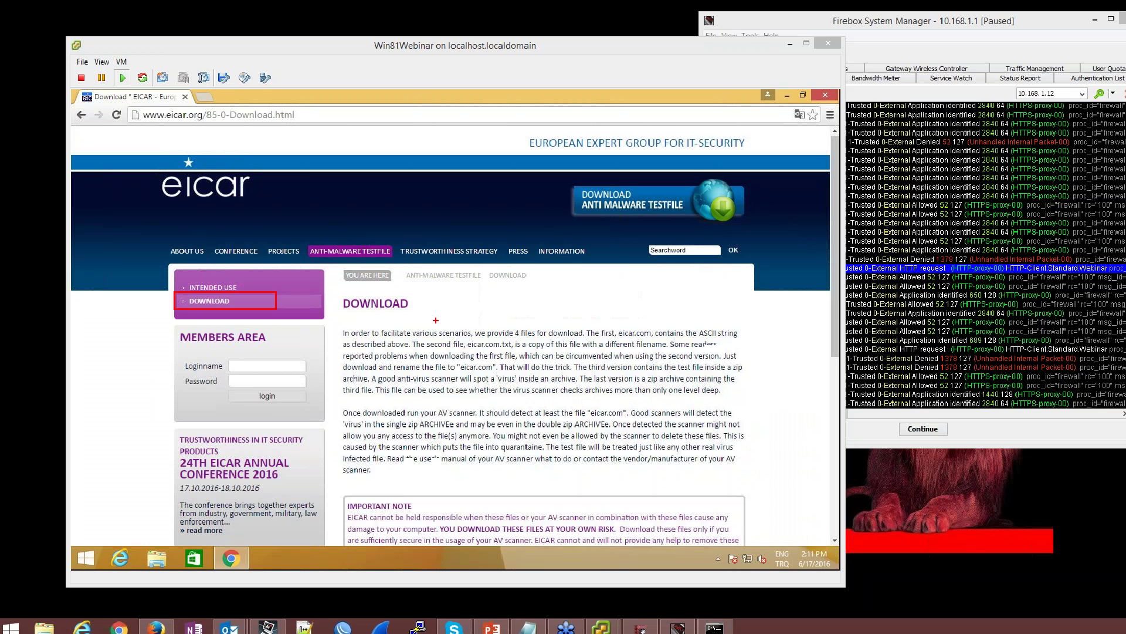
Scroll down to the http and https test-file download tables
scroll(477, 319, down, 4)
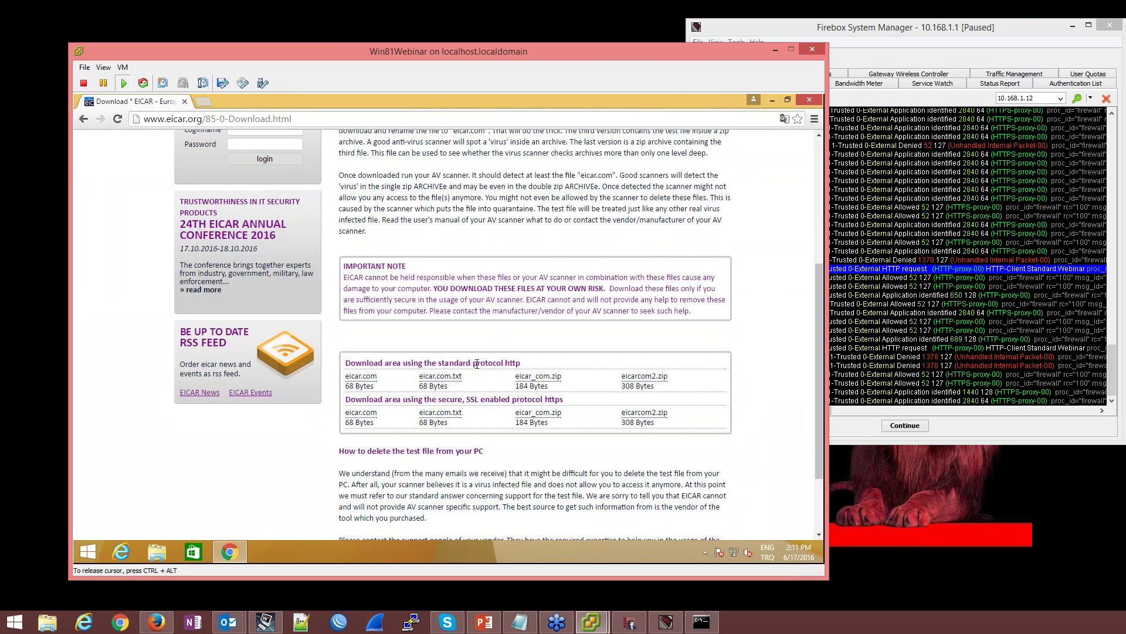
click(845, 585)
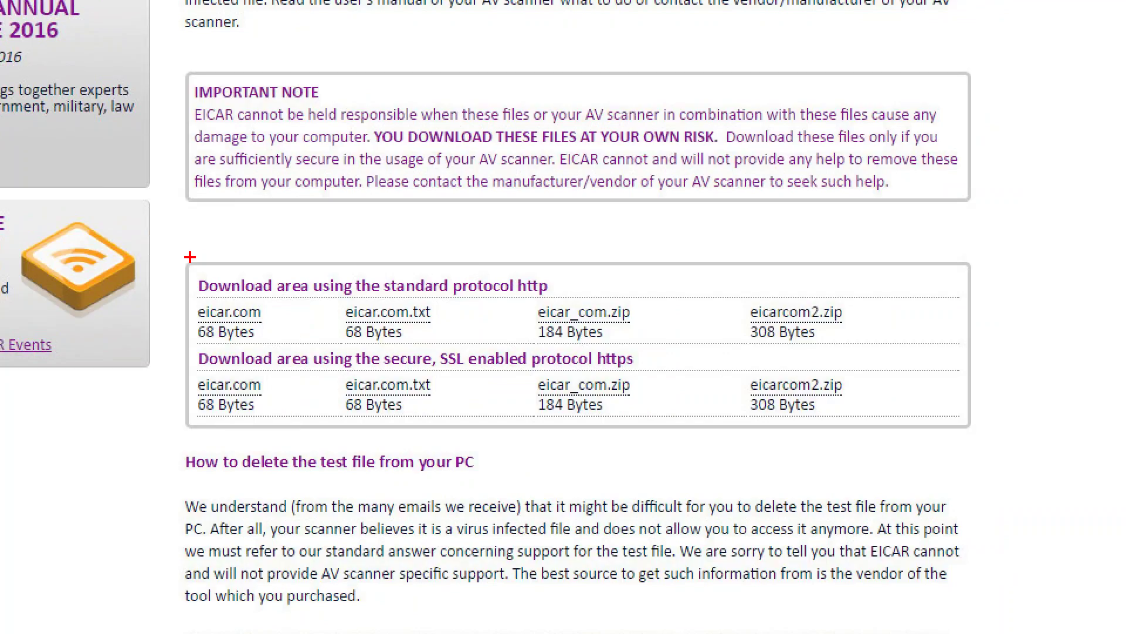
mouse_move(189, 267)
mouse_down()
mouse_move(674, 340)
mouse_move(900, 347)
mouse_up()
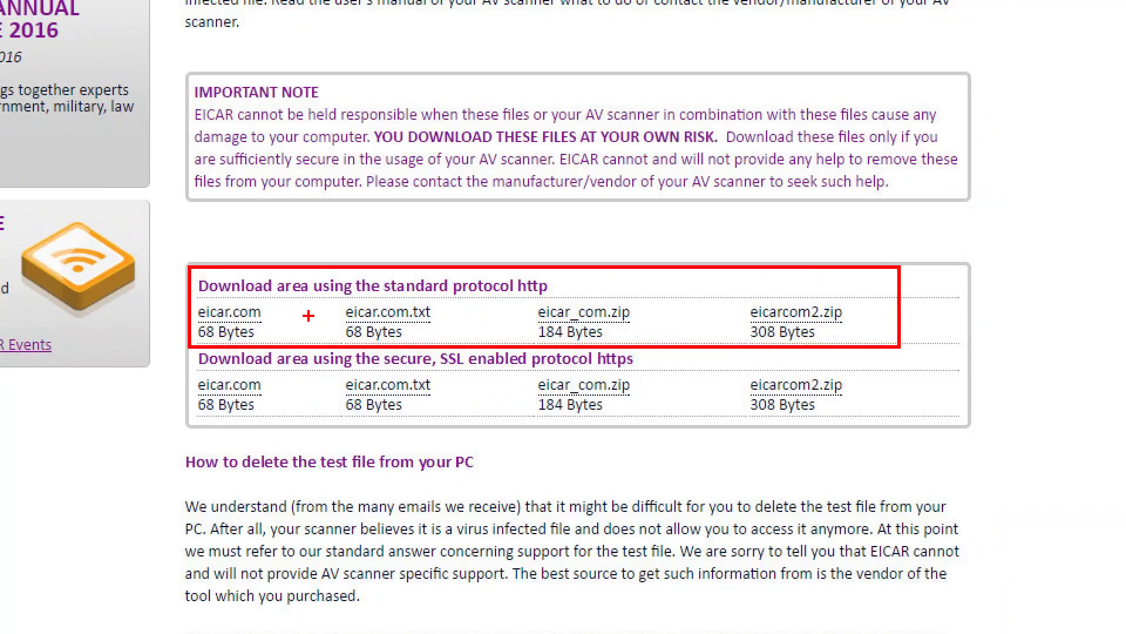
mouse_move(191, 349)
mouse_down()
mouse_move(196, 370)
mouse_move(376, 418)
mouse_move(897, 414)
mouse_move(864, 332)
mouse_move(849, 336)
mouse_up()
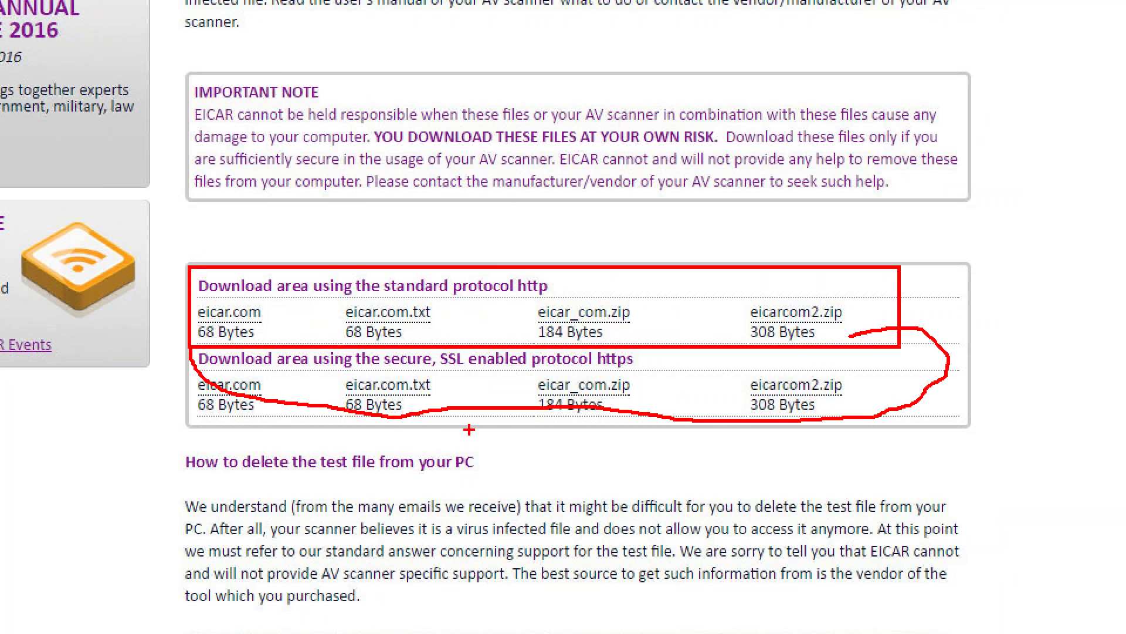
key(Escape)
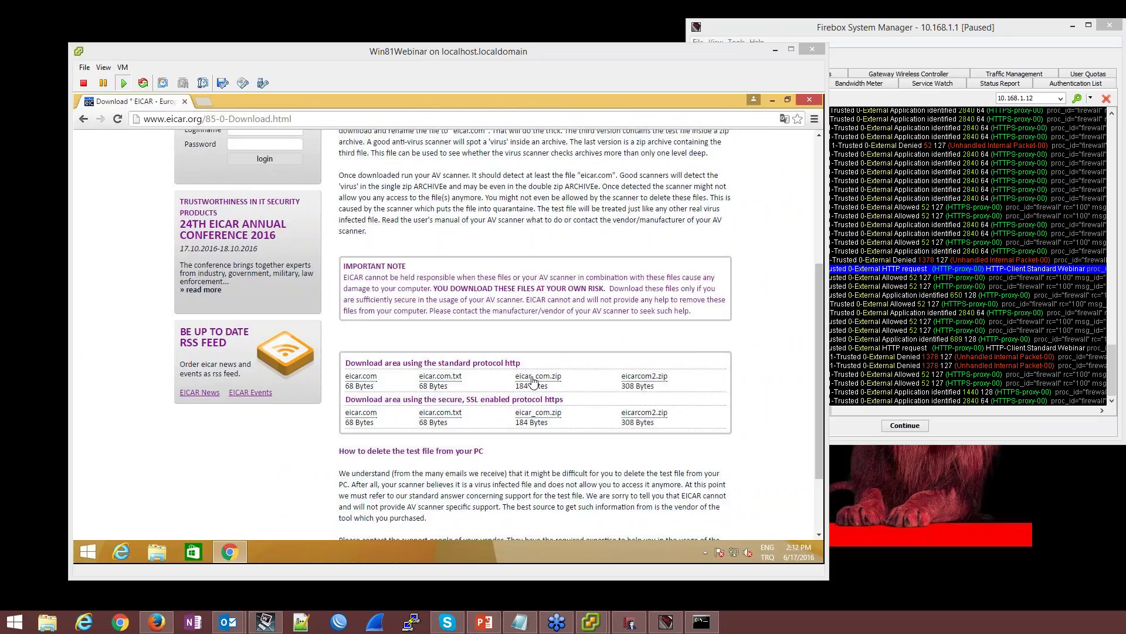
Switch to the Firebox traffic monitor and resume the live log
click(533, 381)
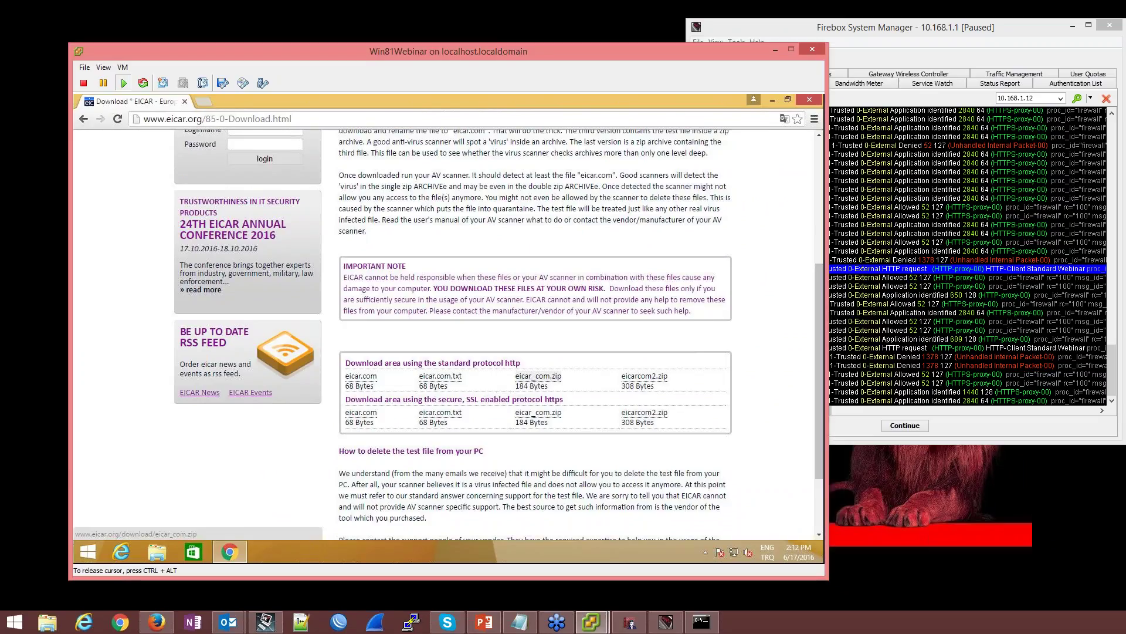
key(ctrl+alt)
click(971, 413)
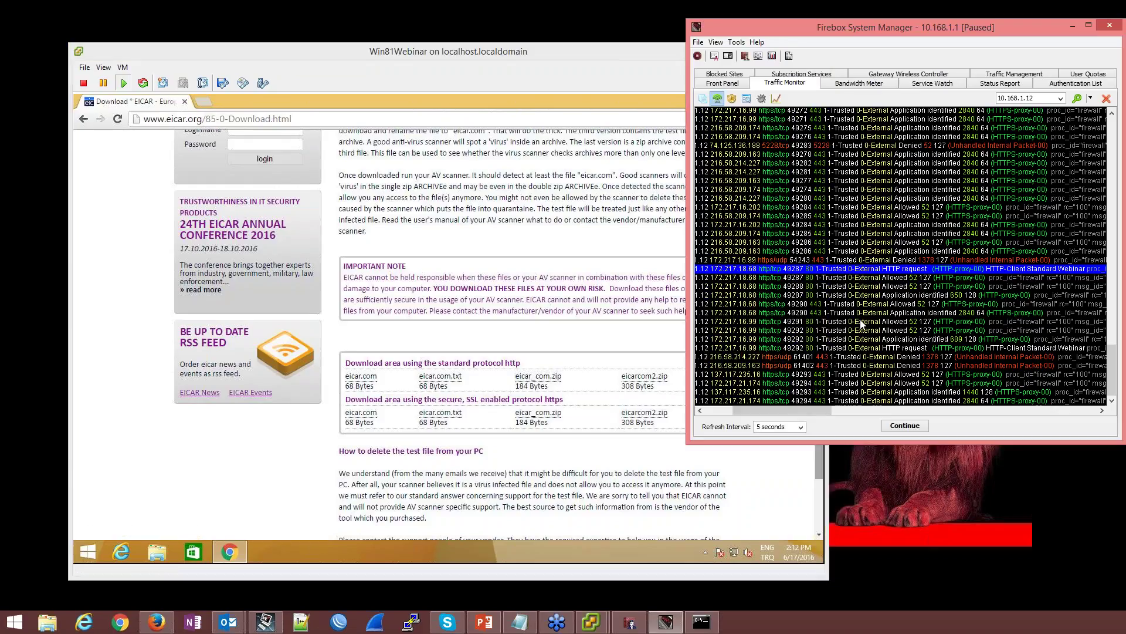
click(905, 426)
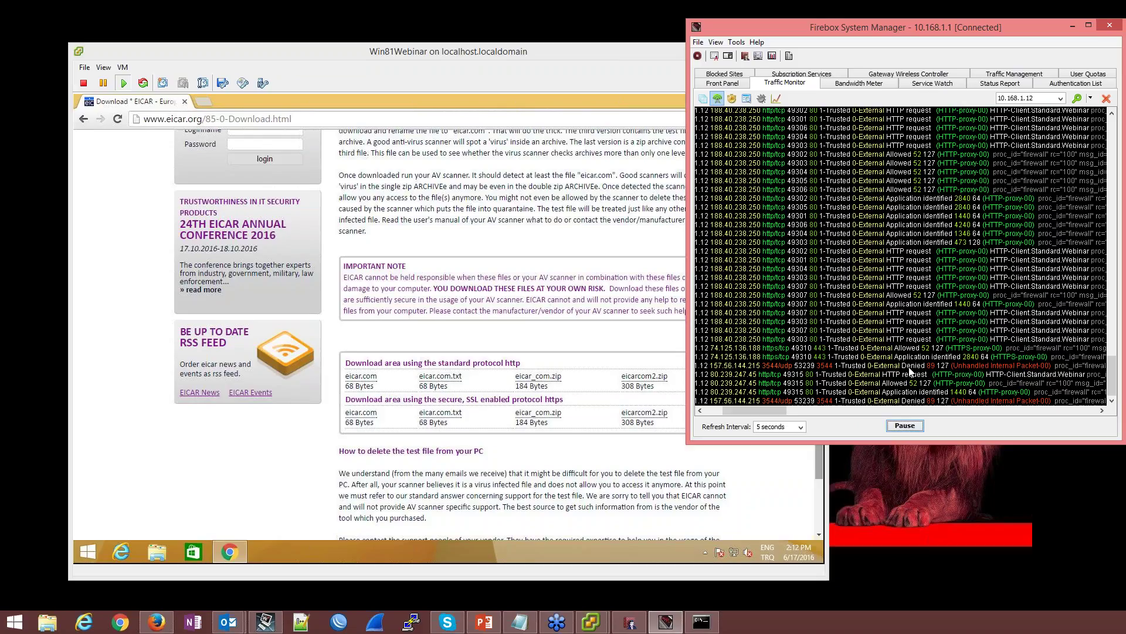
mouse_move(769, 406)
mouse_down()
mouse_move(845, 413)
mouse_move(766, 411)
mouse_up()
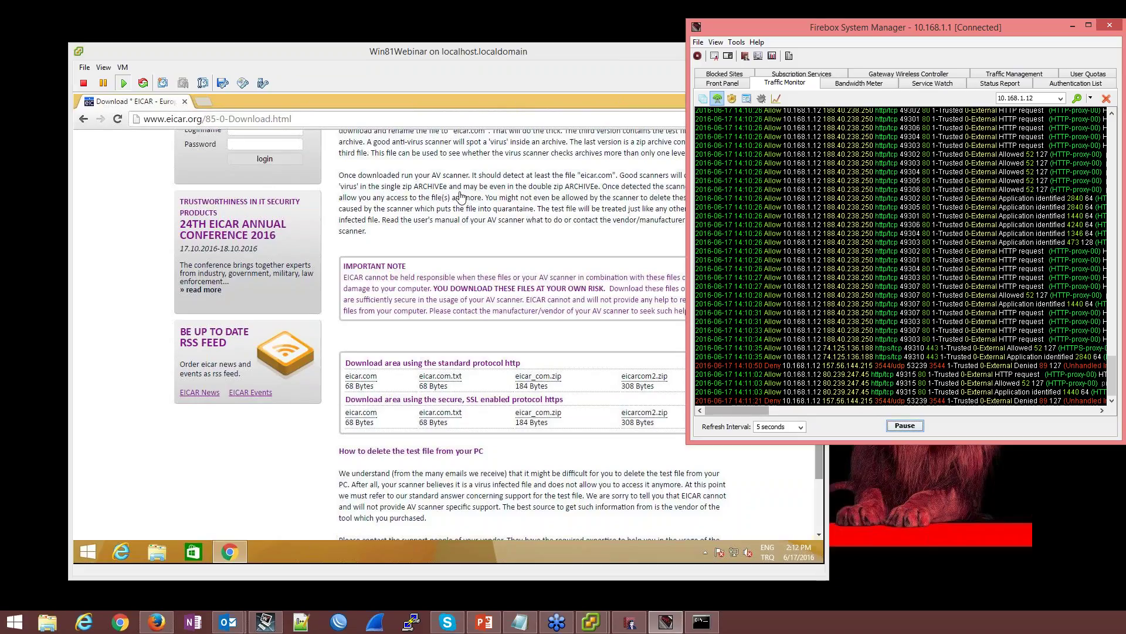
Download the eicar_com.zip test file over http from the EICAR page
click(460, 197)
scroll(461, 197, down, 3)
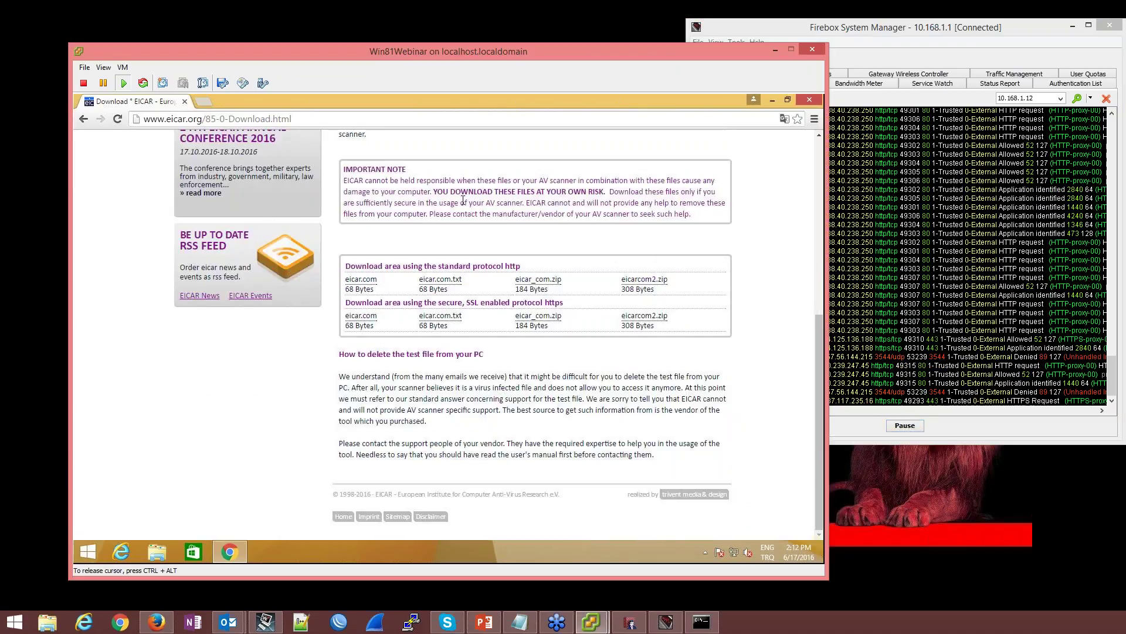
click(535, 279)
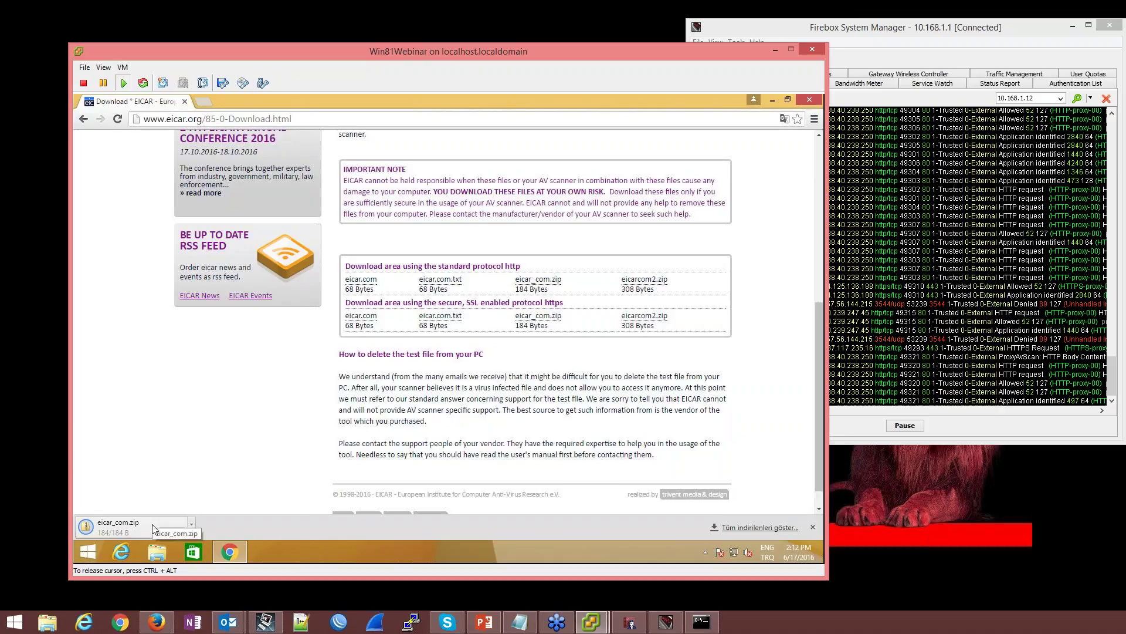
Widen the traffic monitor and read the ProxyAvScan ZIP archive entry's details
click(998, 423)
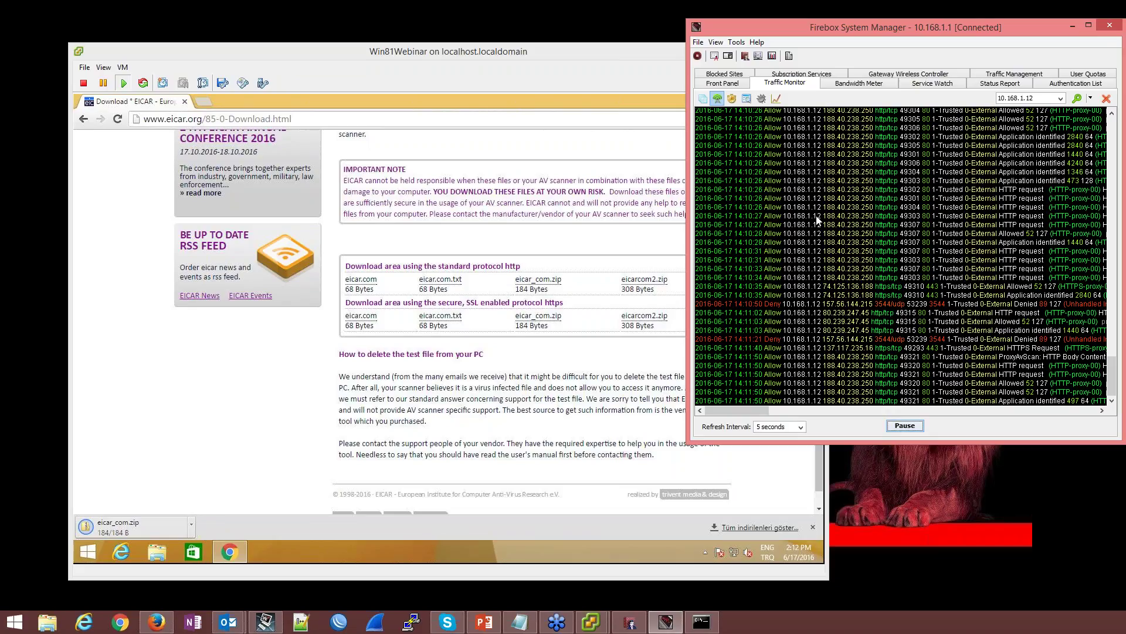
drag(688, 266, 368, 265)
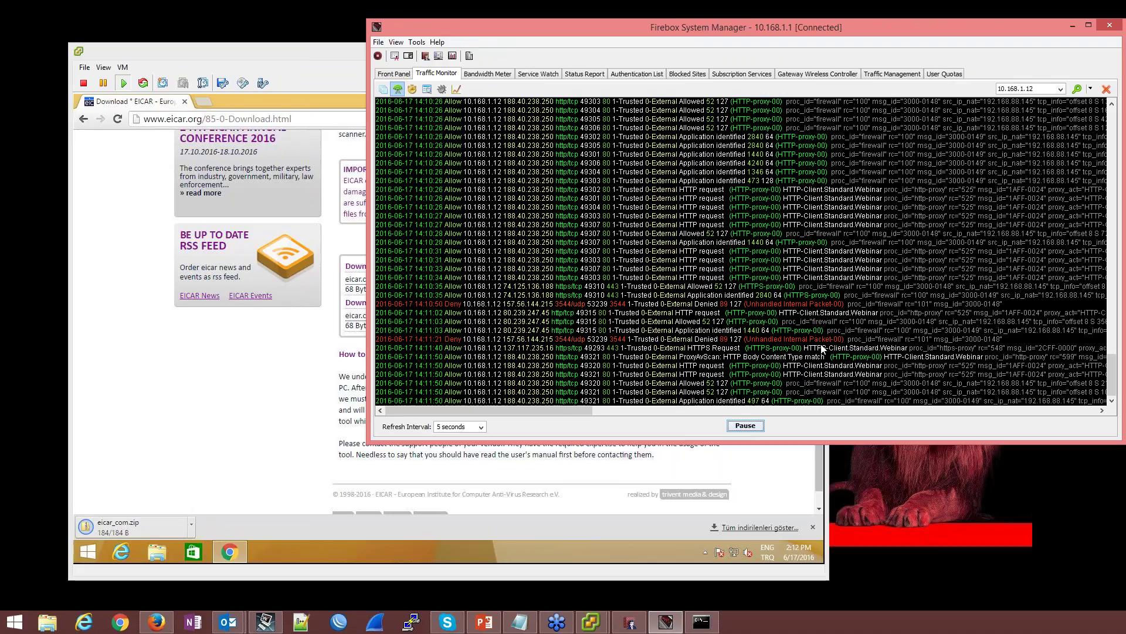
click(737, 359)
click(752, 430)
click(727, 423)
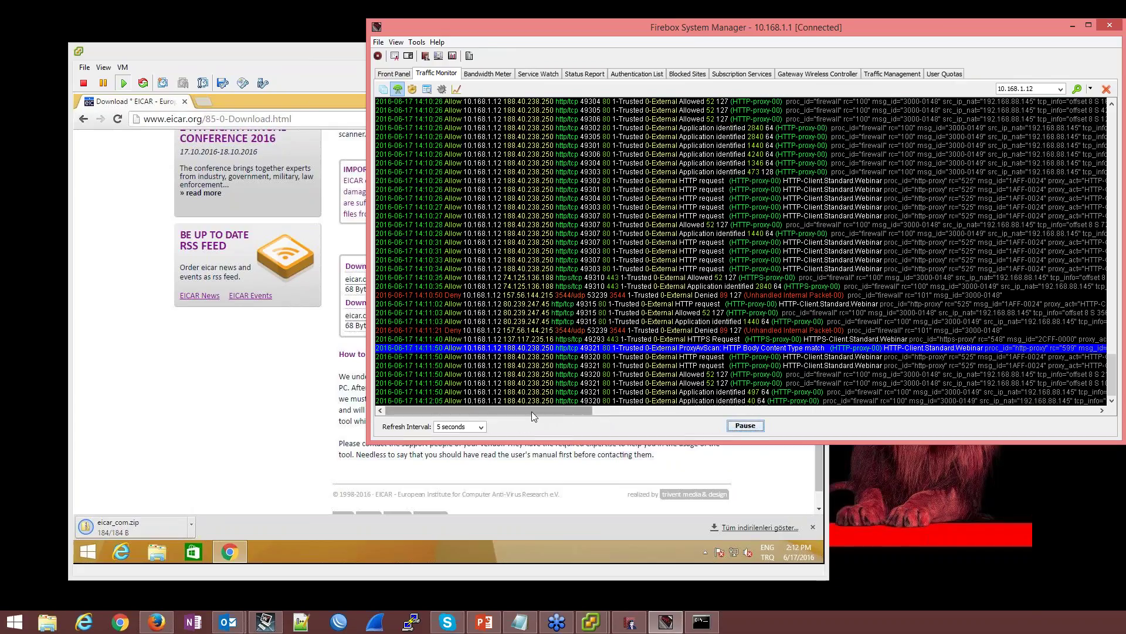
drag(530, 410, 688, 423)
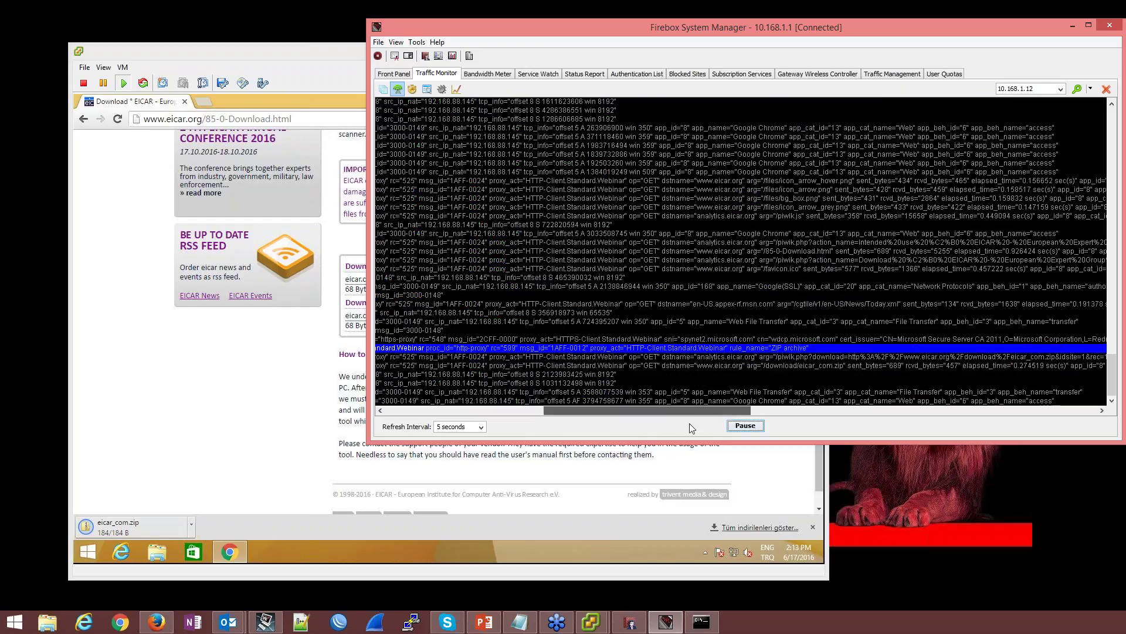
drag(688, 424, 568, 421)
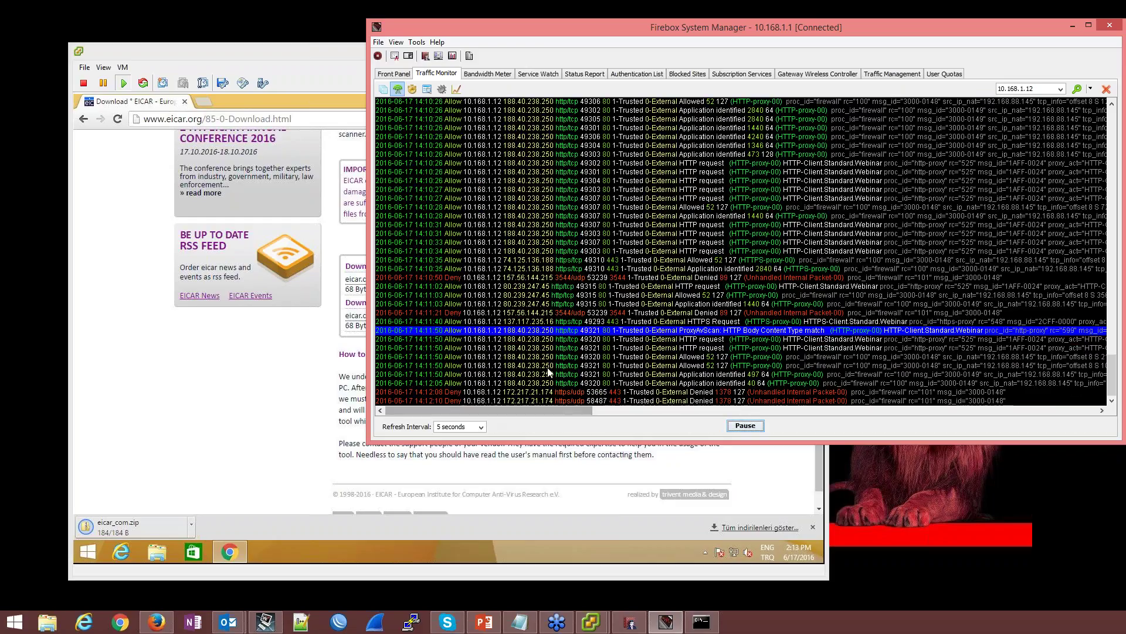
Enable Gateway AntiVirus decompression scanning with 3 levels to scan
click(629, 620)
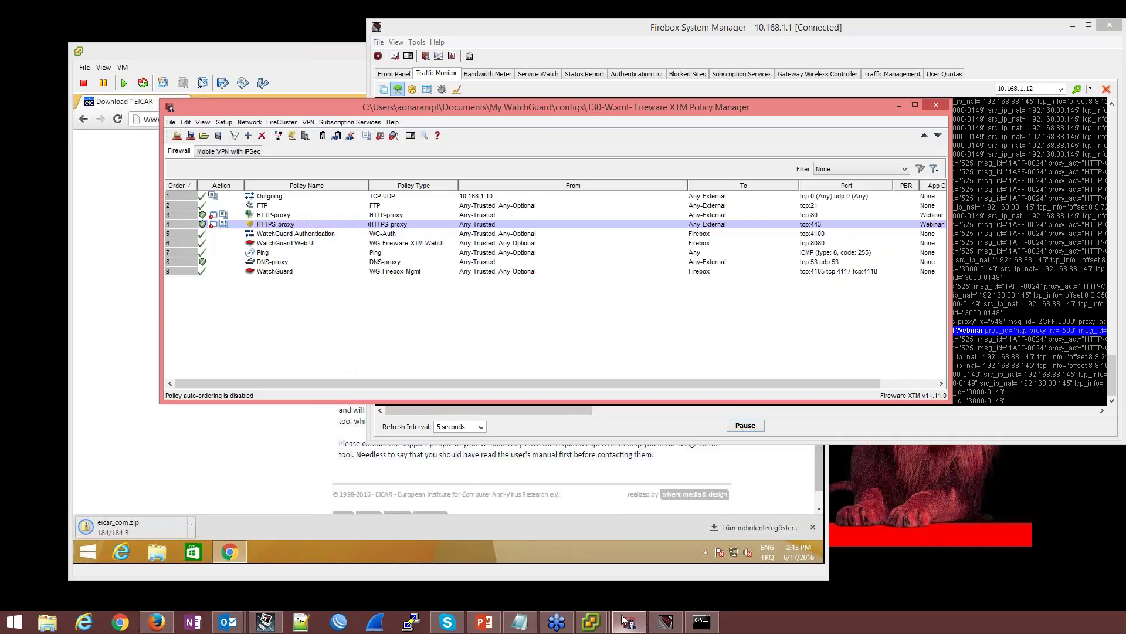
click(345, 121)
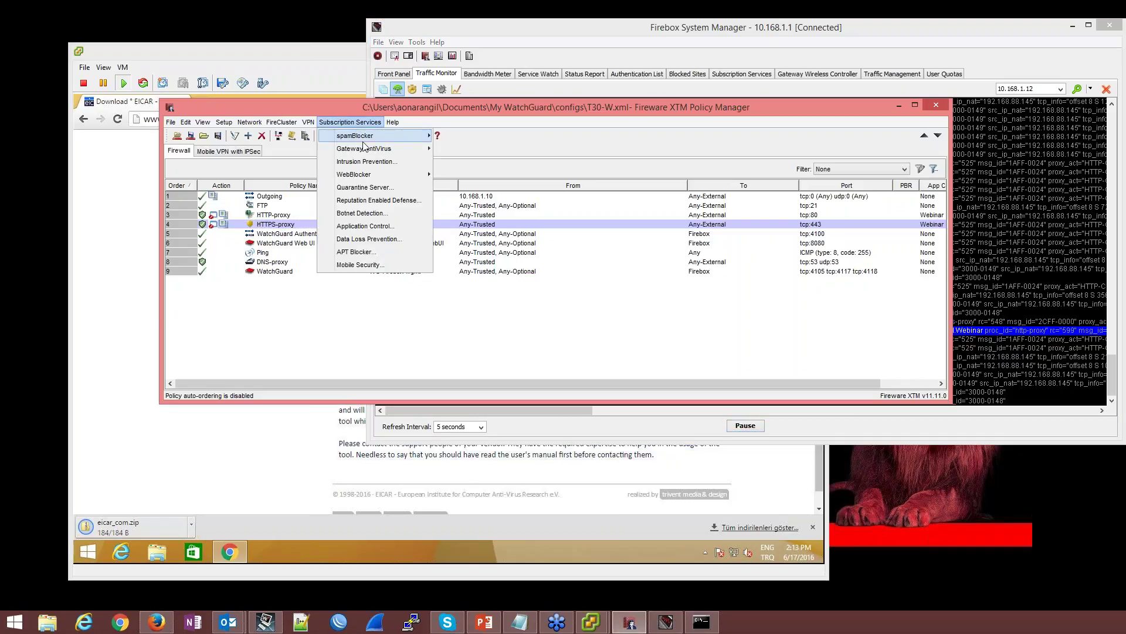
mouse_move(381, 149)
click(469, 162)
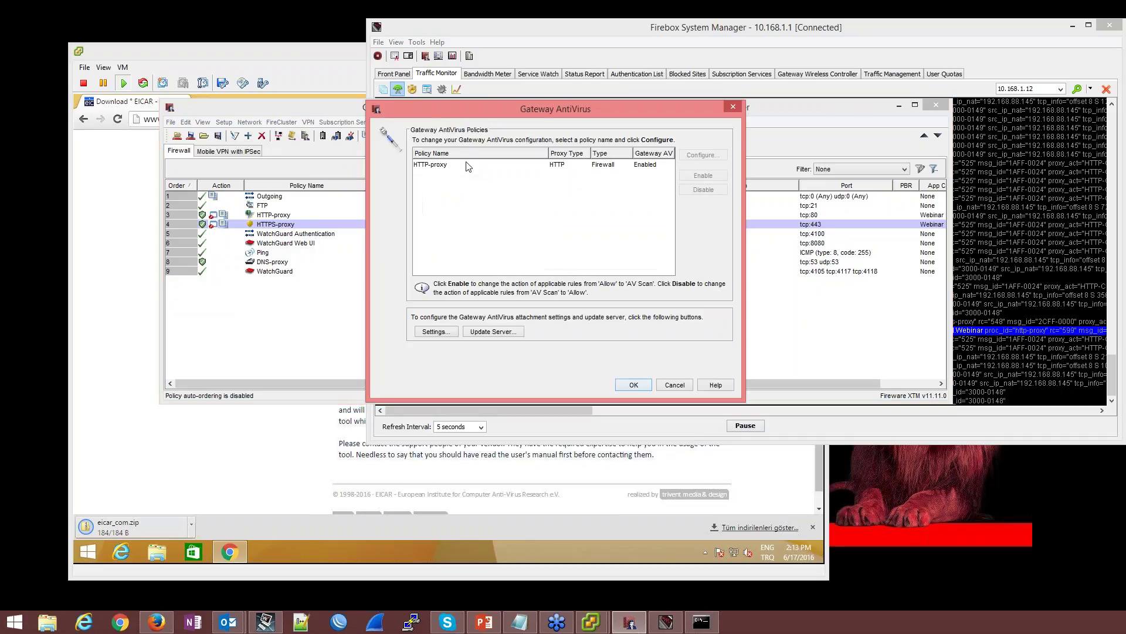
click(430, 332)
drag(519, 201, 565, 177)
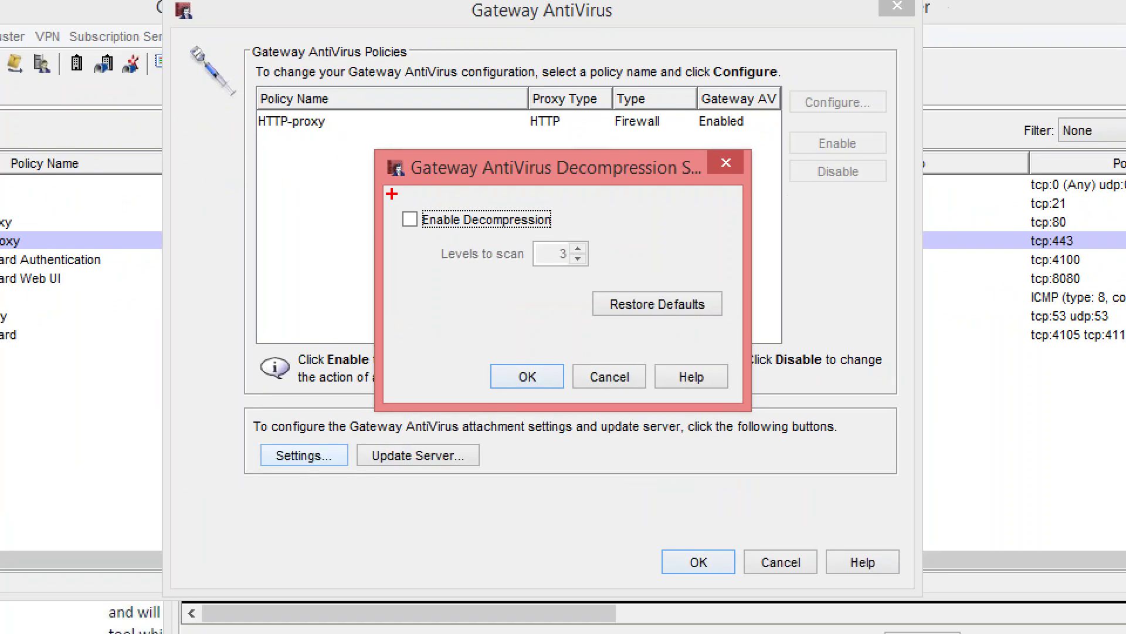
drag(397, 196, 586, 238)
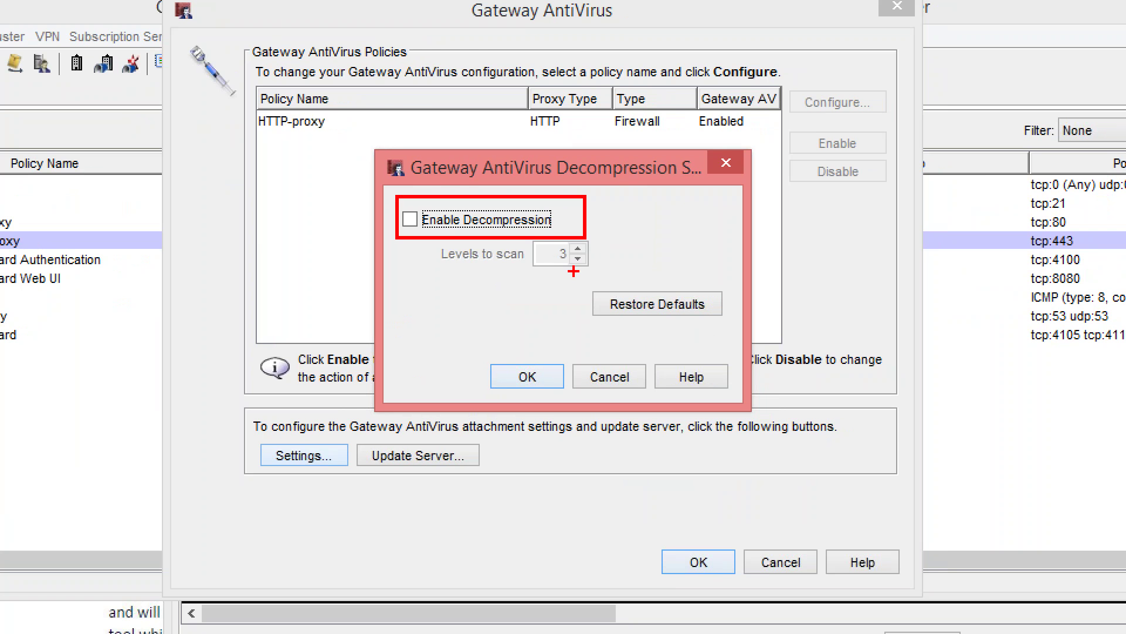
key(Escape)
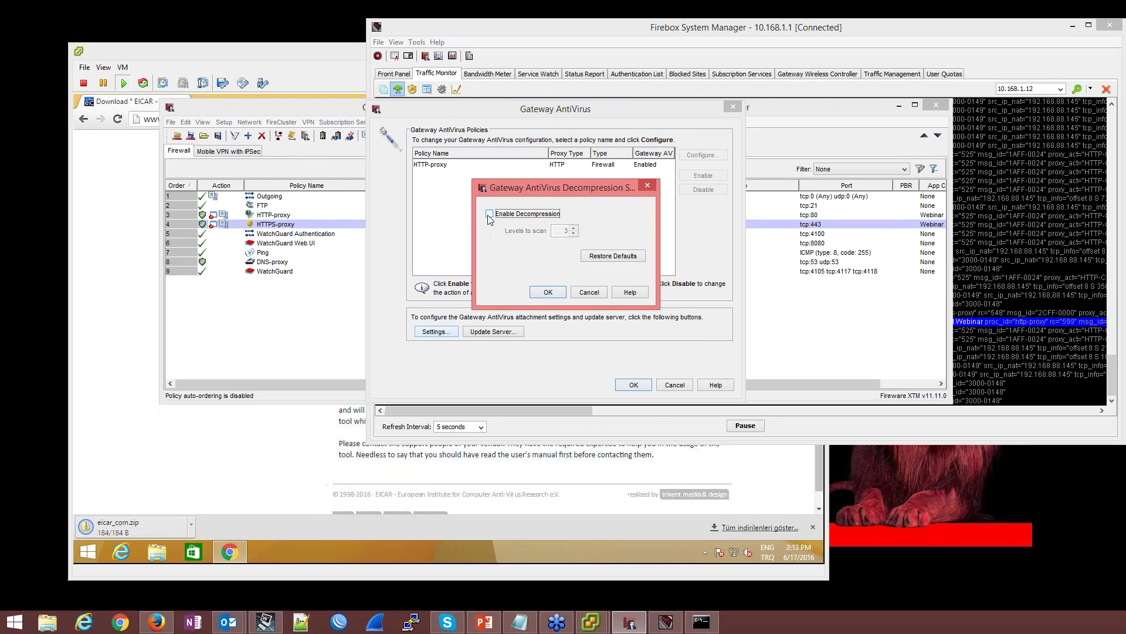
click(488, 213)
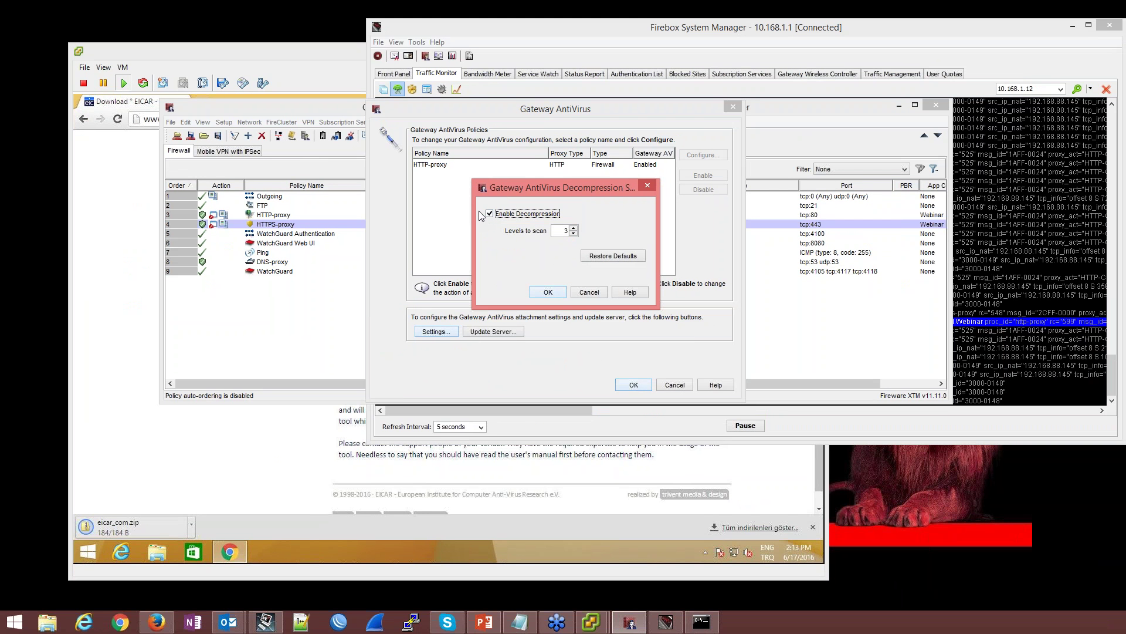
double_click(562, 232)
click(549, 292)
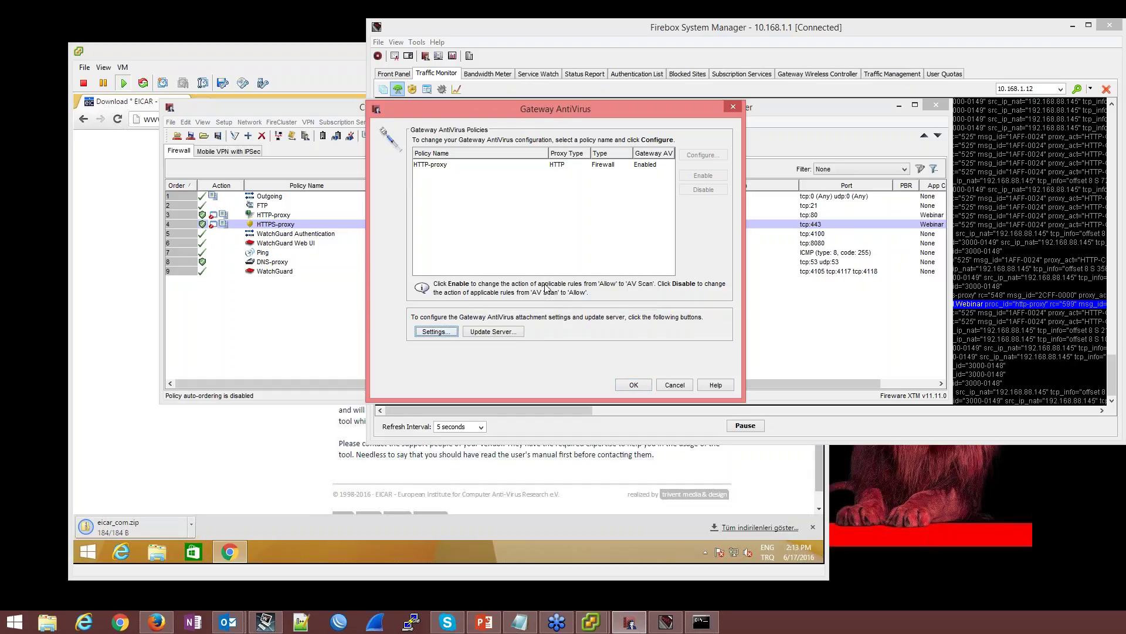
Close Gateway AntiVirus settings and save to the Firebox, overwriting T30-W.xml
click(512, 333)
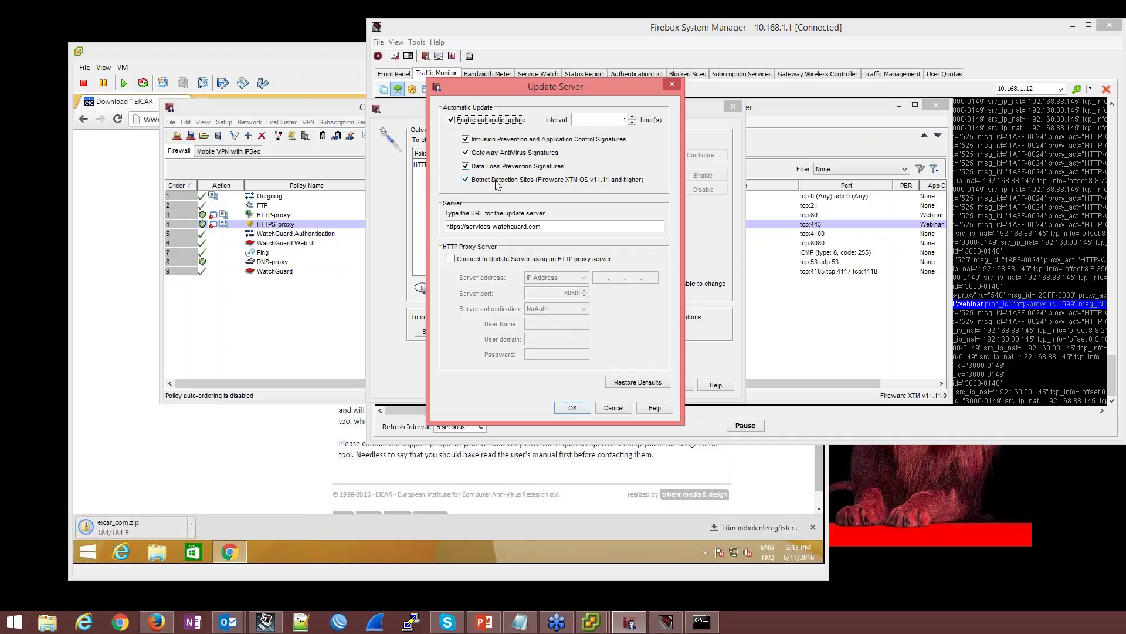
click(572, 409)
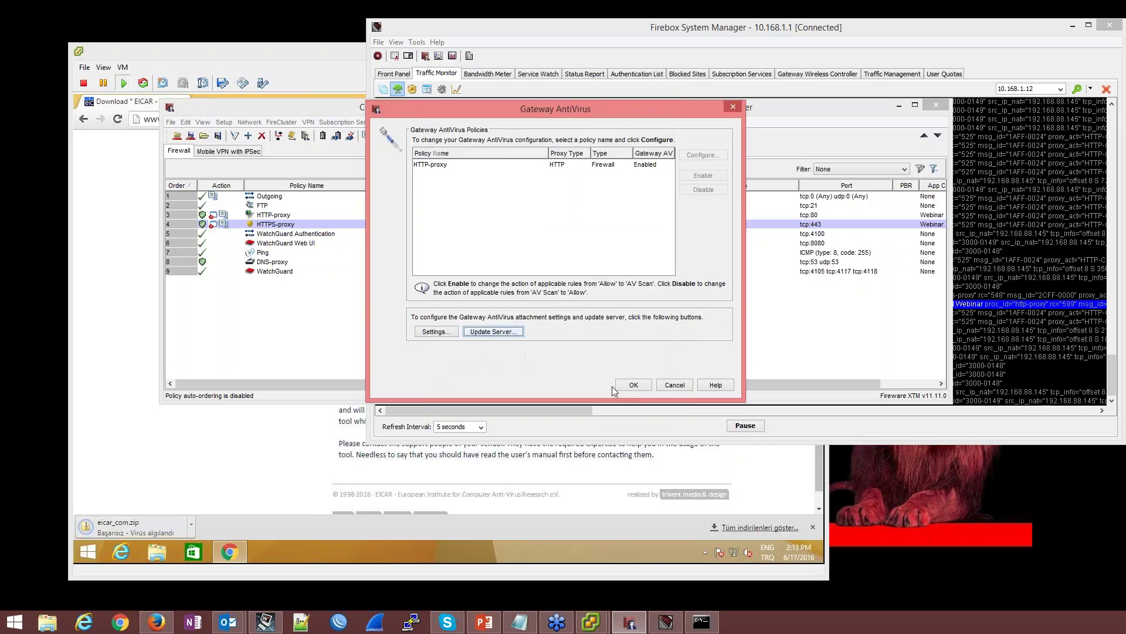
click(635, 385)
click(190, 138)
text(•••••••••)
key(Return)
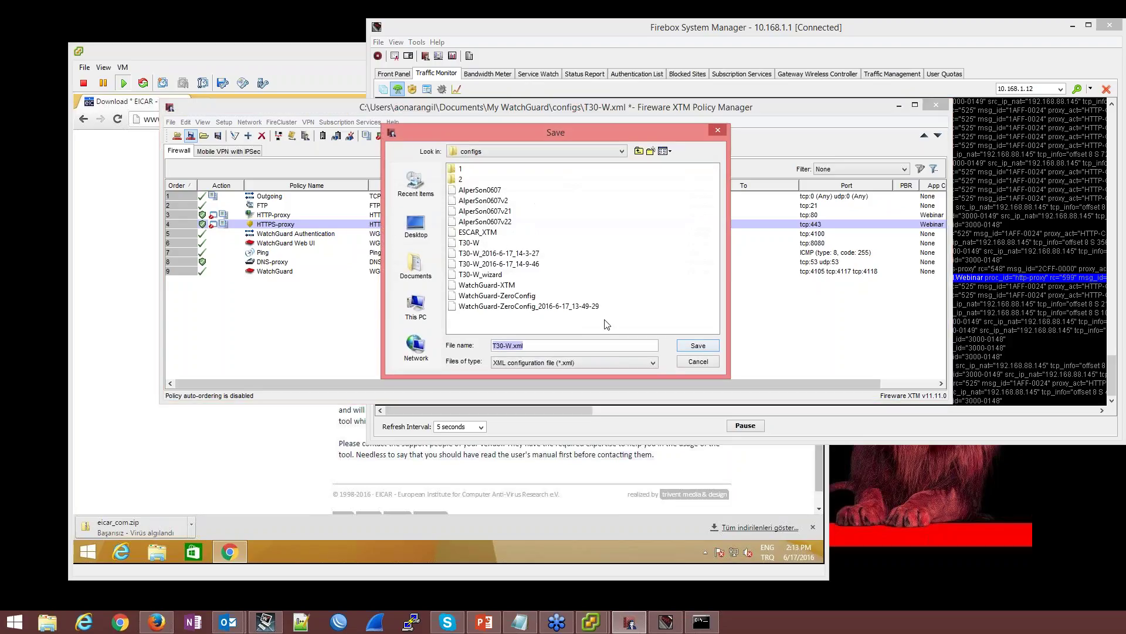
click(685, 350)
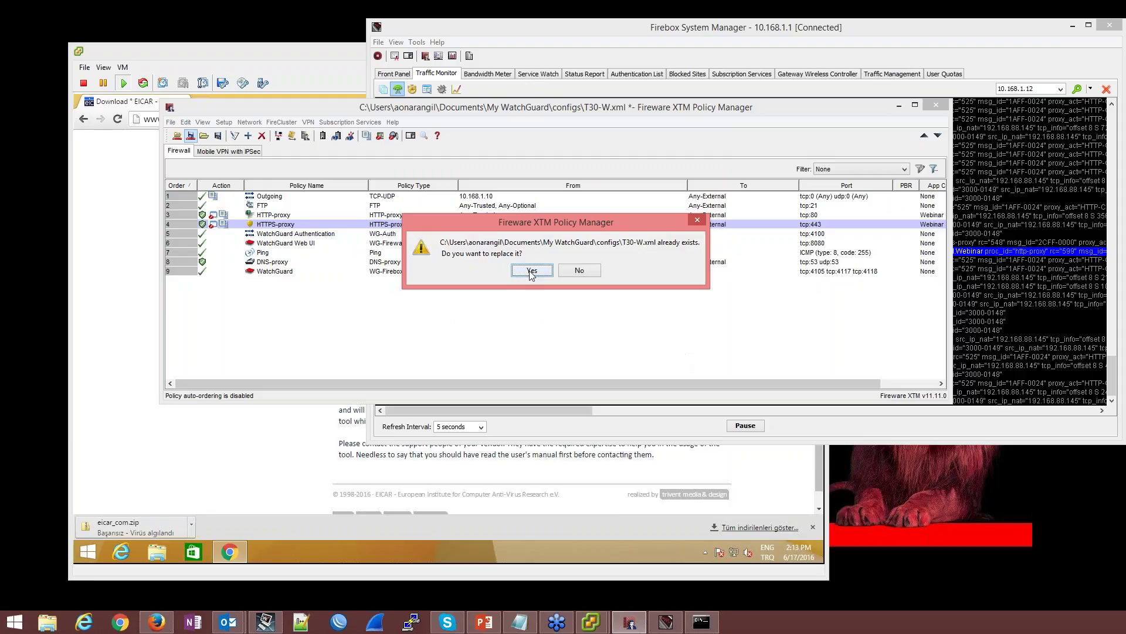
click(531, 272)
click(751, 424)
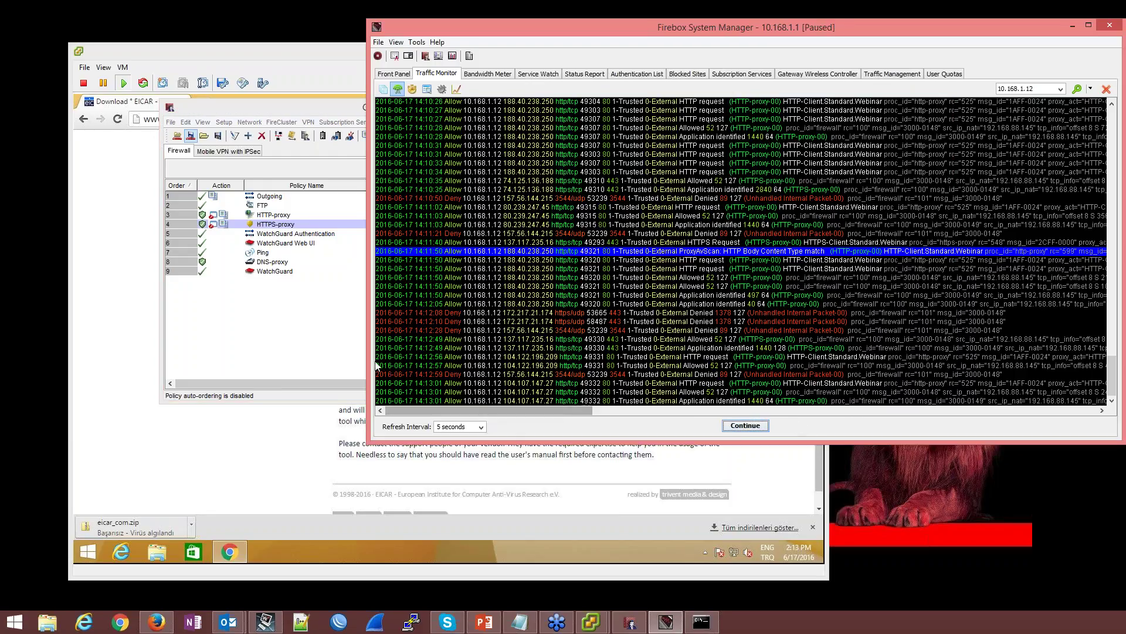
Widen Traffic Monitor to read the eicar_com.zip entry's ZIP archive rule_name, then show Subscription Services
drag(368, 348, 45, 348)
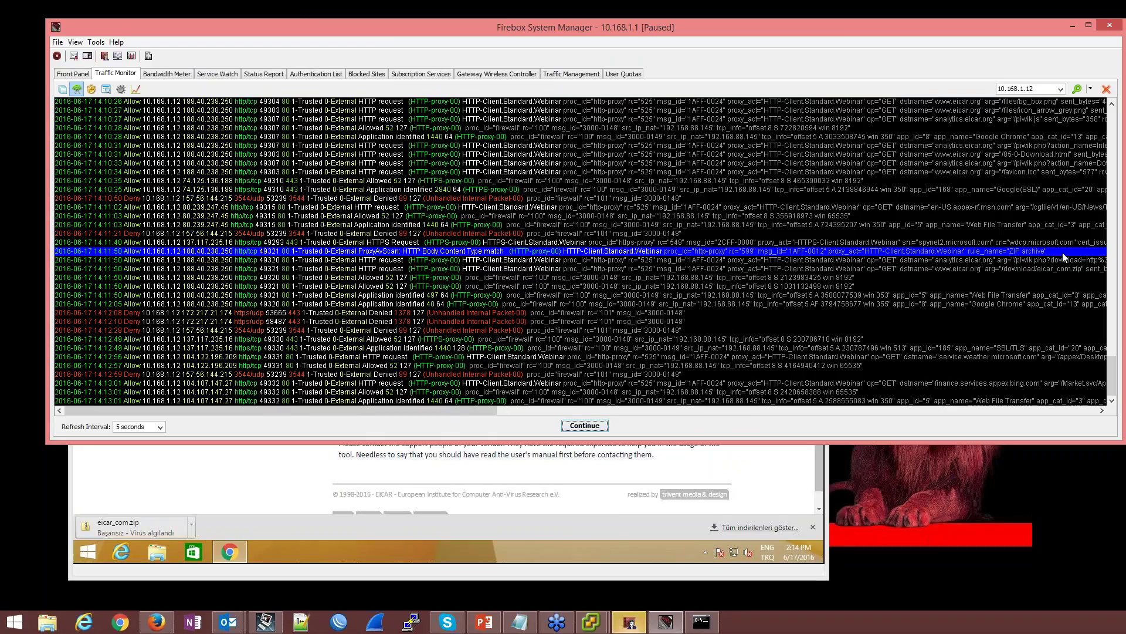
drag(274, 414, 534, 412)
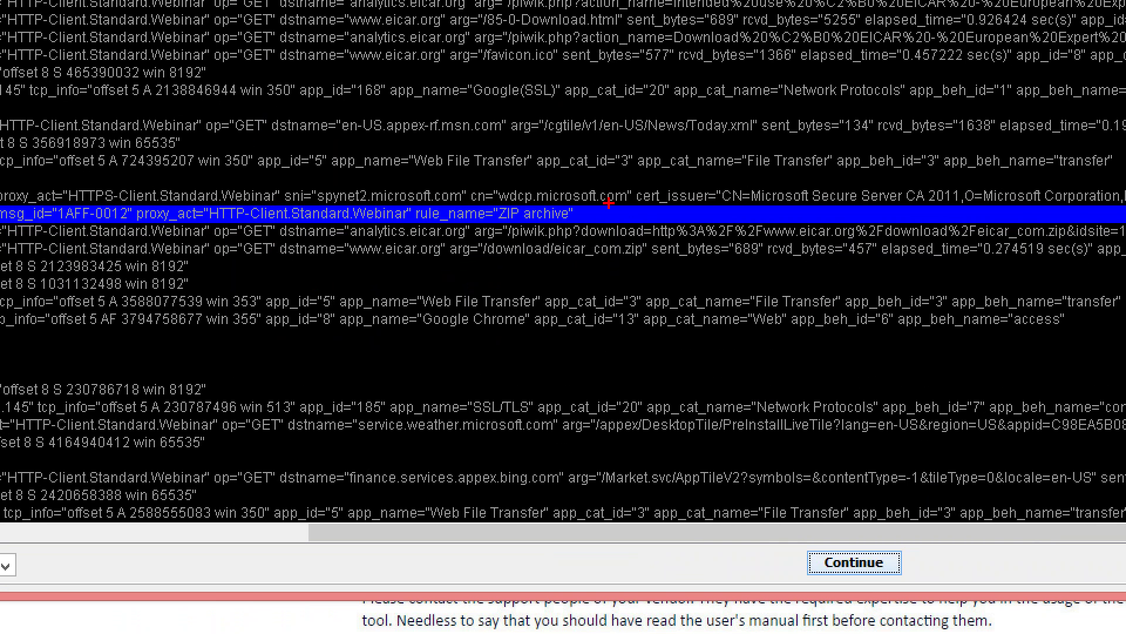
drag(580, 201, 58, 230)
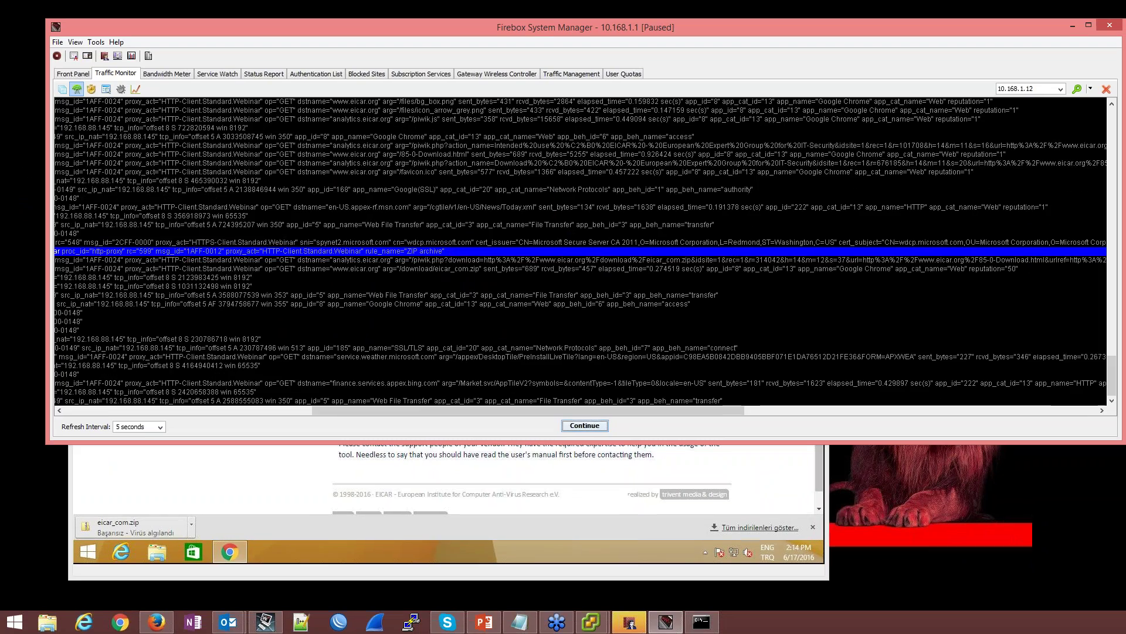
drag(471, 411, 214, 411)
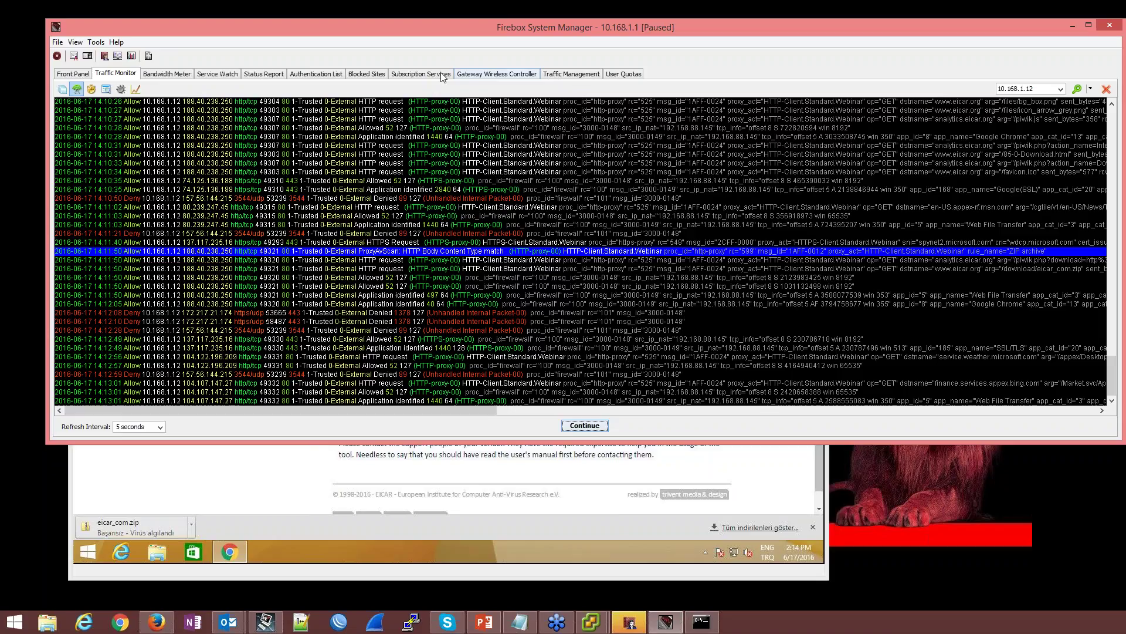
click(411, 75)
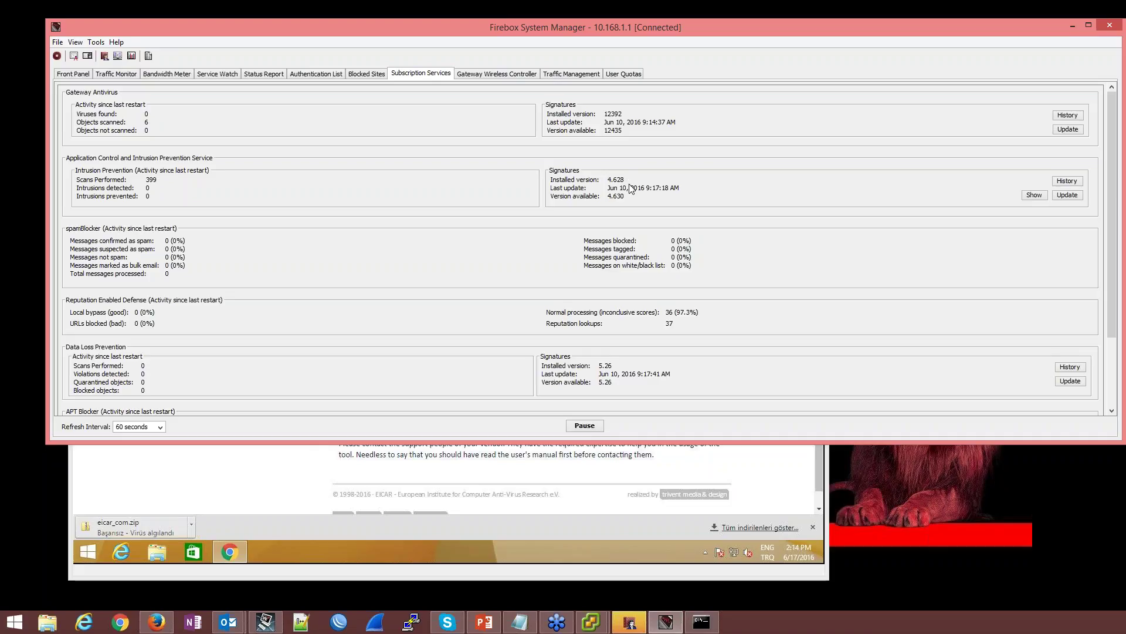
Request a Gateway AntiVirus signature update with the admin passphrase and dismiss the Invalid login error
click(1064, 129)
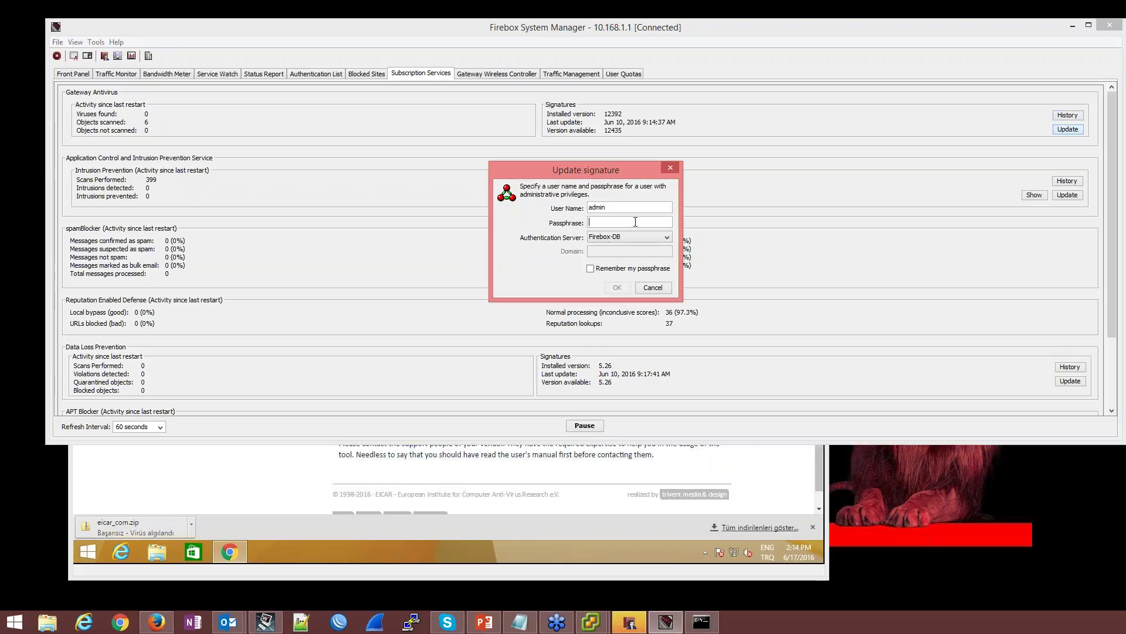
text(***)
key(BackSpace)
text(*********)
key(Return)
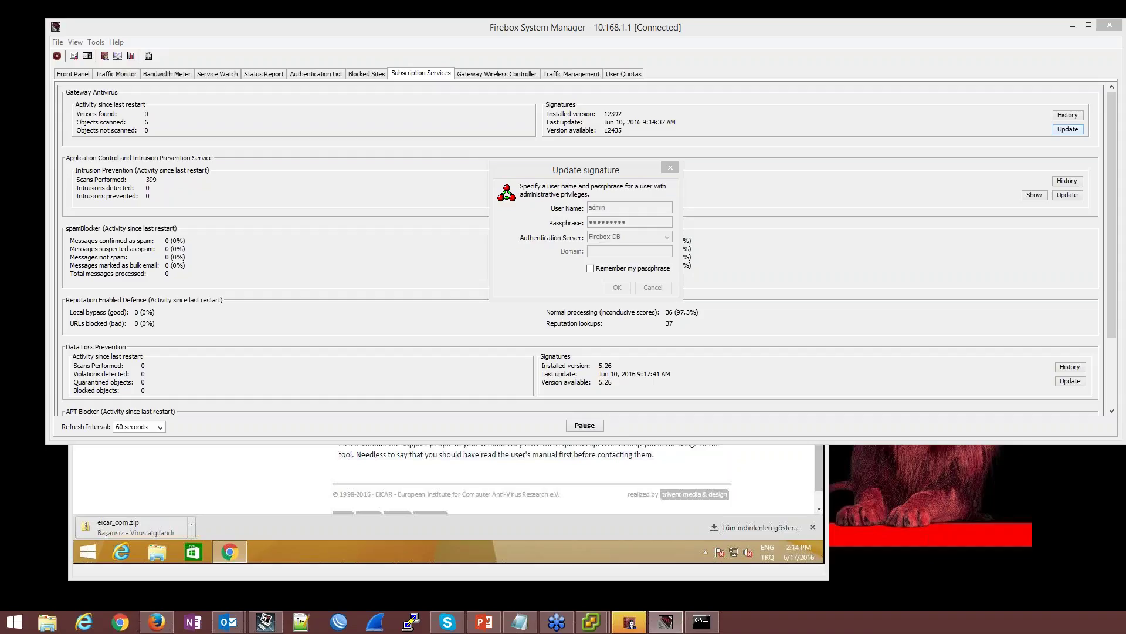
key(Return)
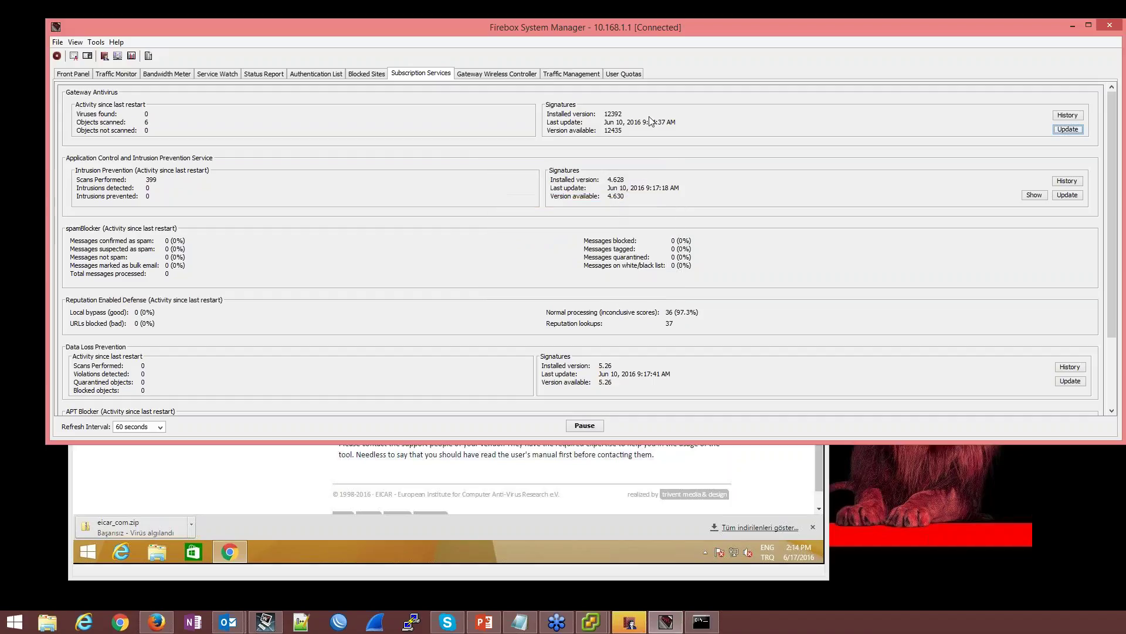
Retry the Gateway AntiVirus update twice, re-entering the administrator passphrase until the login is accepted
click(1067, 130)
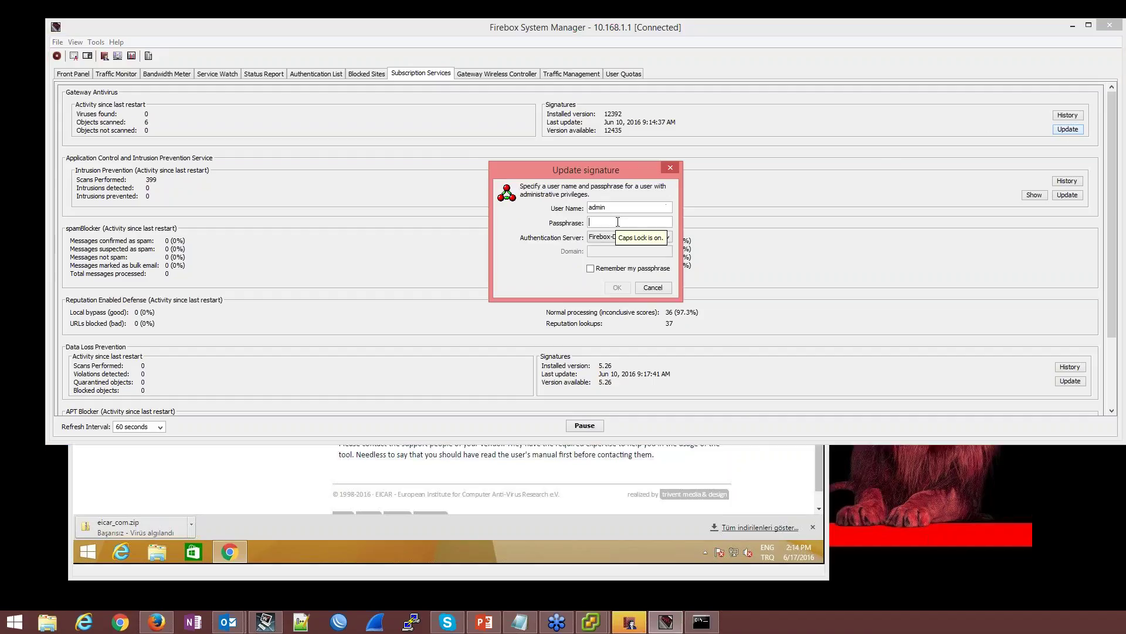
text(**)
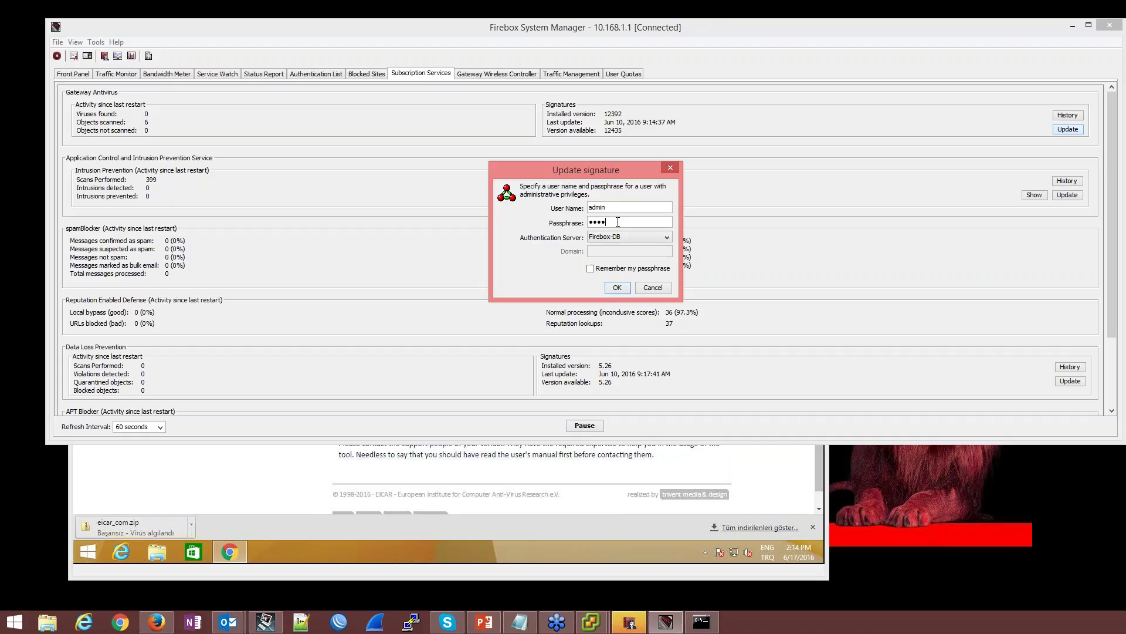
text(**)
key(Return)
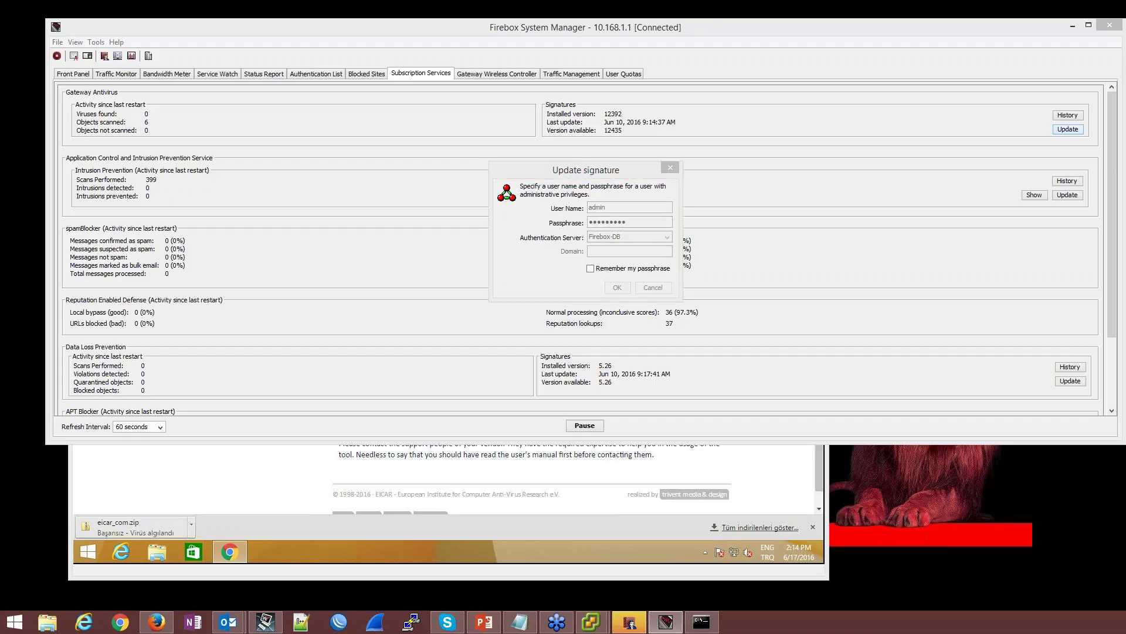
key(Return)
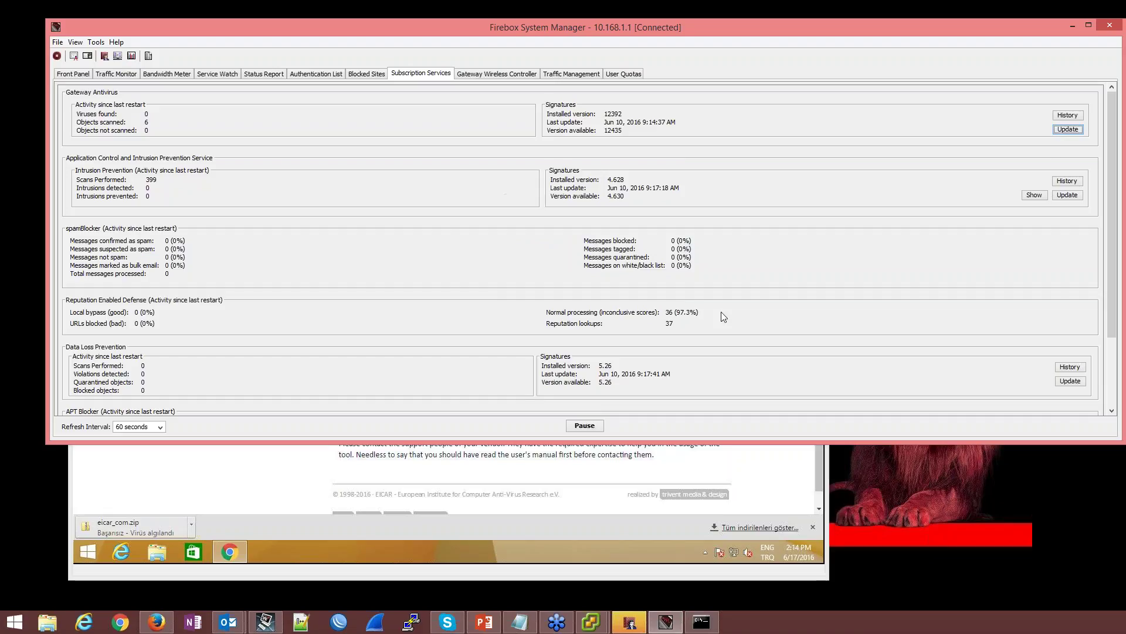
click(1068, 129)
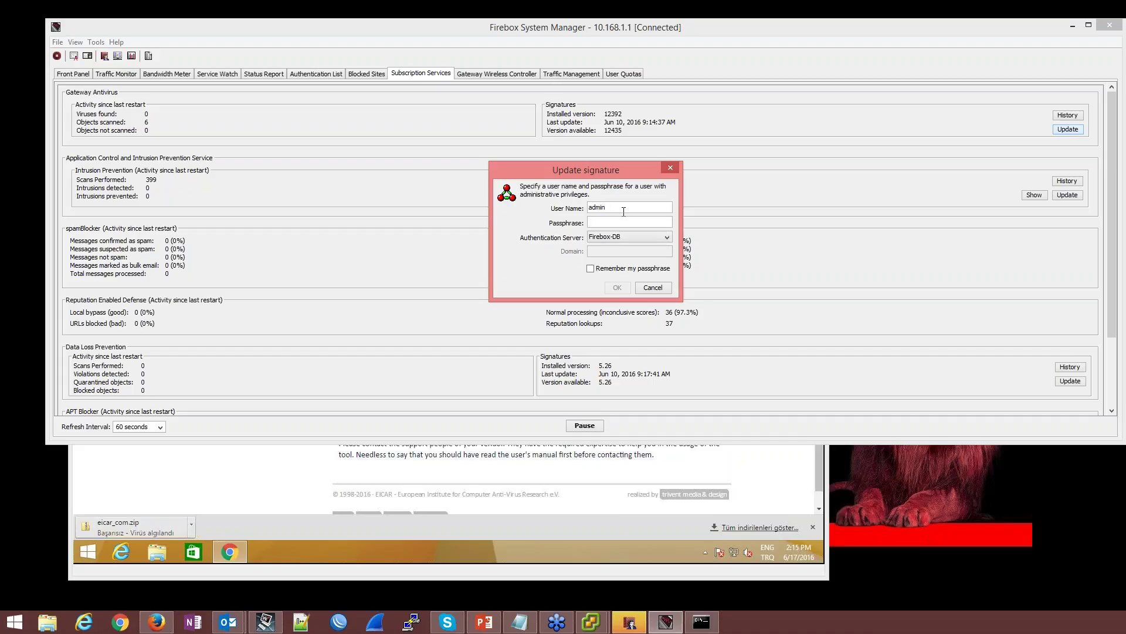
key(Tab)
text(•••••••••)
key(Return)
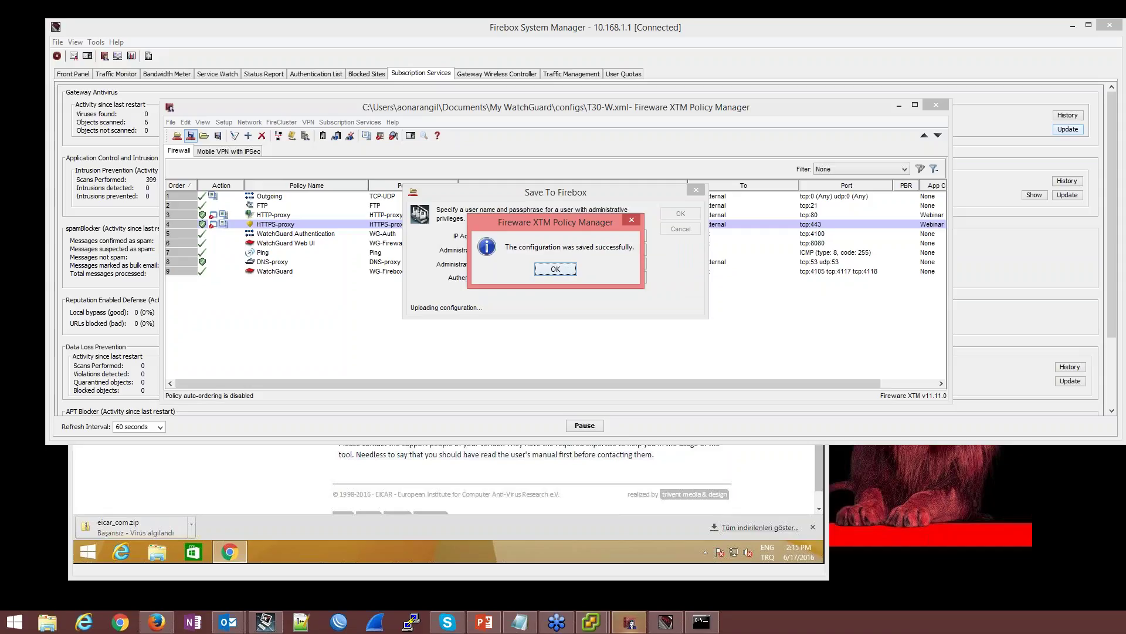
Acknowledge the successful Firebox save and close Chrome's eicar_com.zip download bar in the VM
click(552, 272)
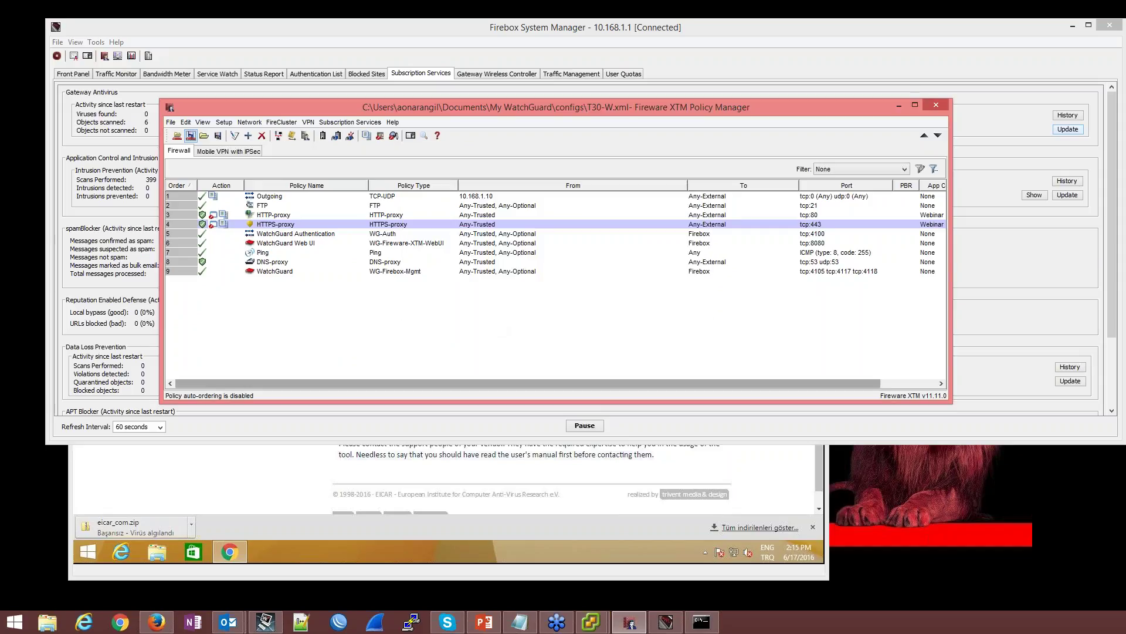
click(406, 573)
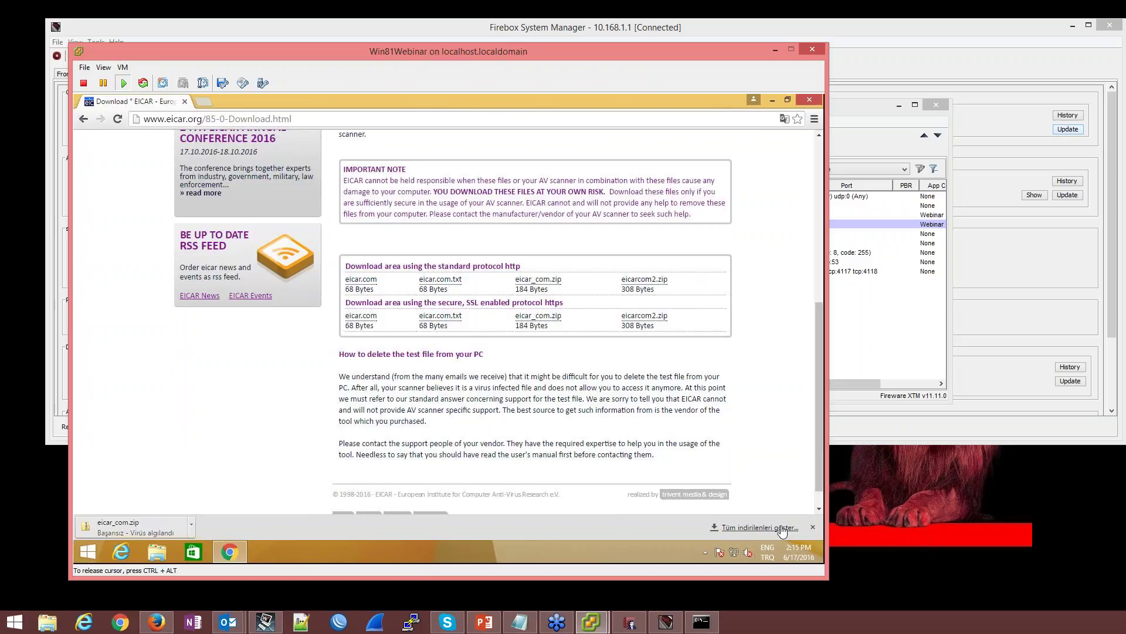
click(813, 527)
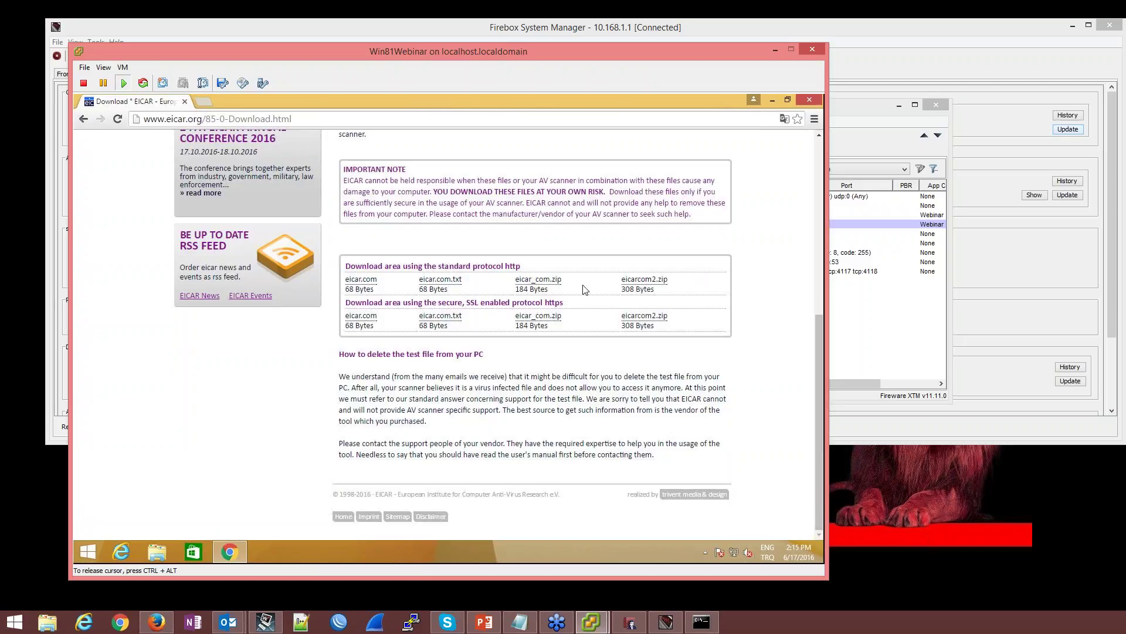
Open a new Chrome tab in the test VM
click(673, 626)
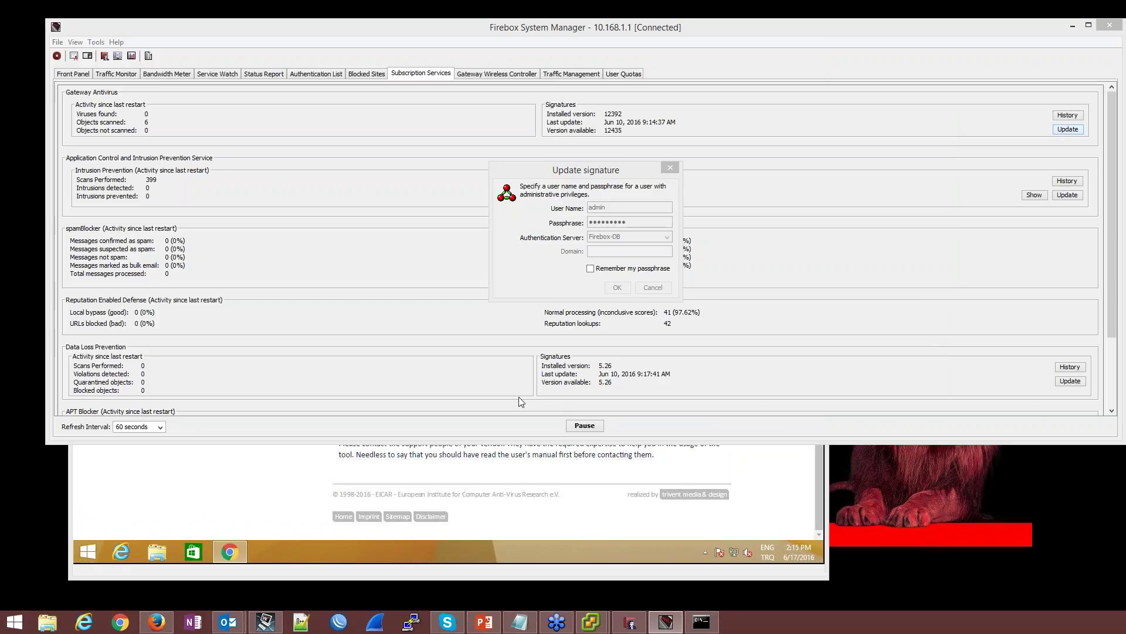
click(510, 577)
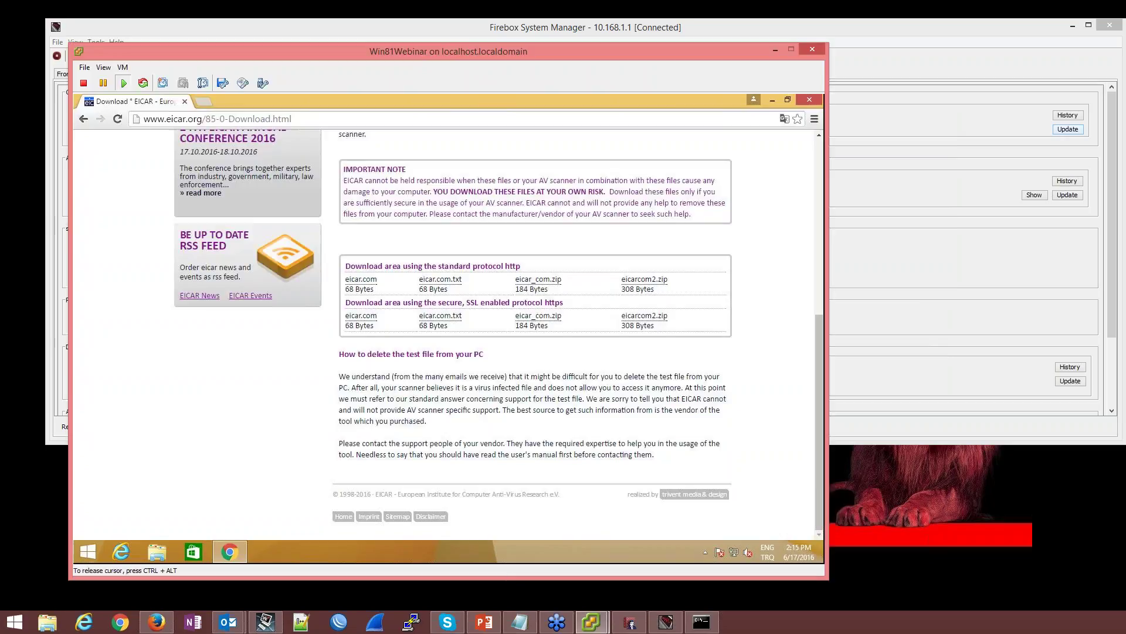
click(199, 101)
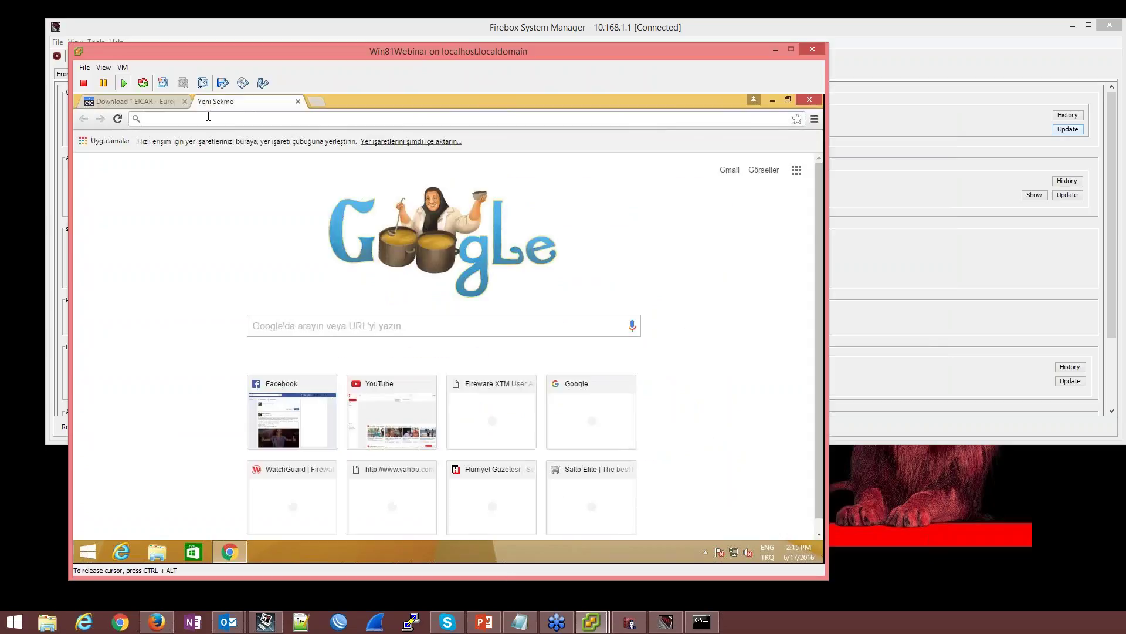
text(http://www.facebook.com)
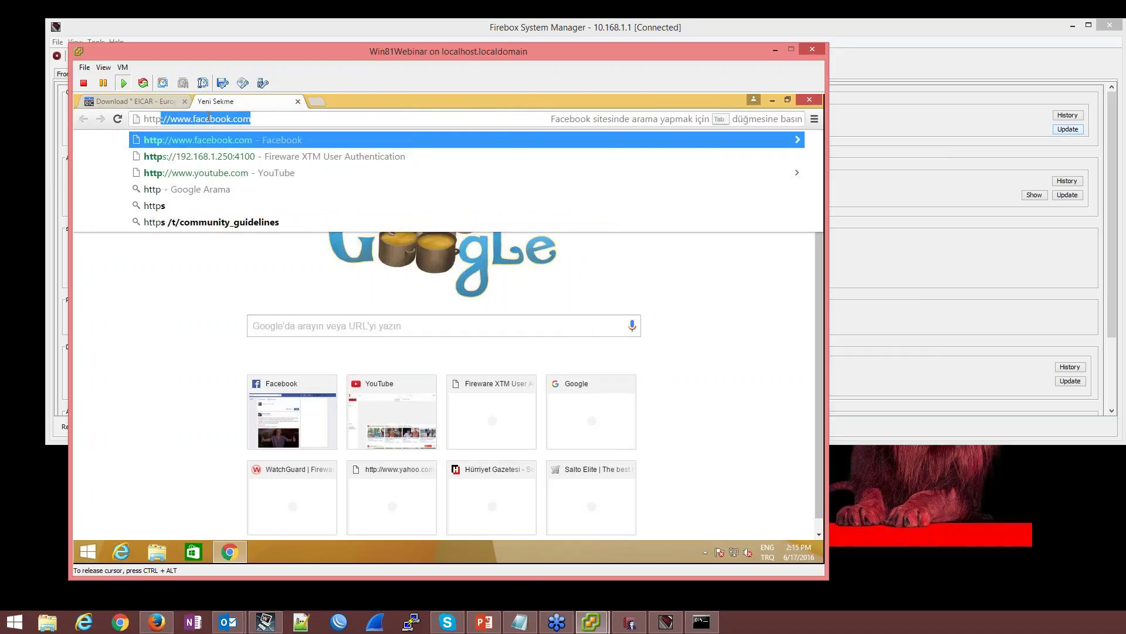
key(Return)
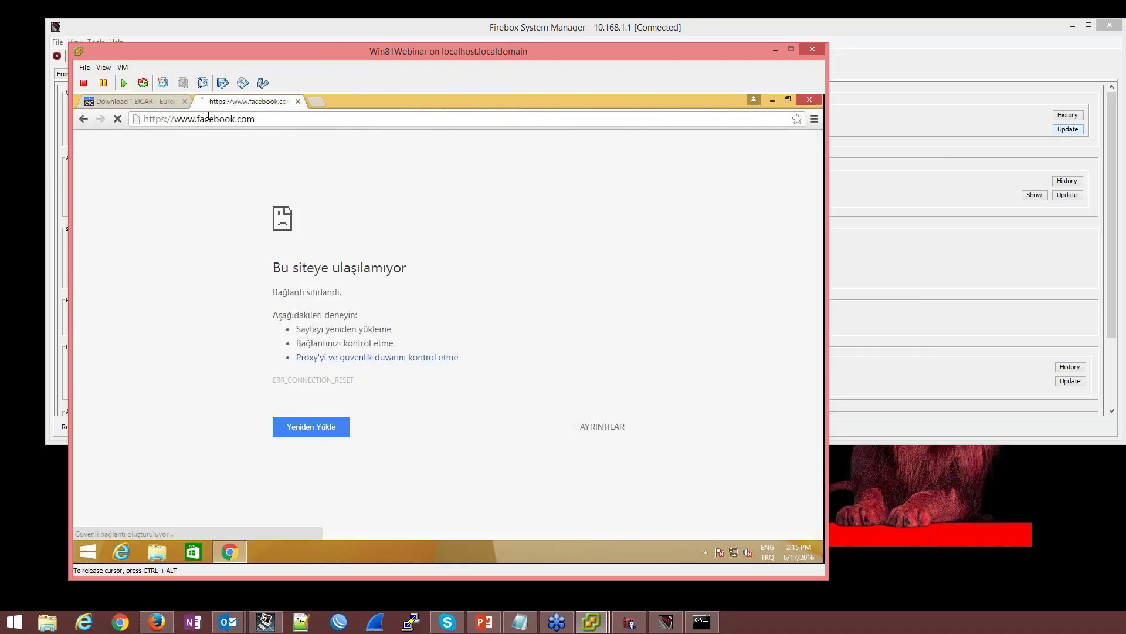
click(194, 118)
click(167, 119)
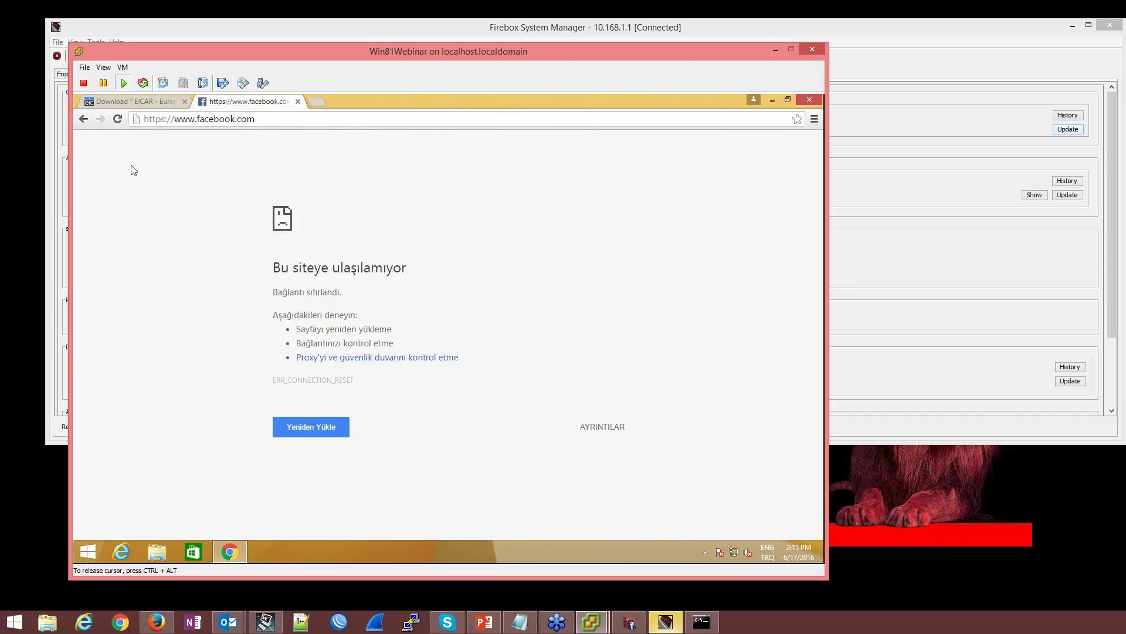
key(Return)
click(924, 61)
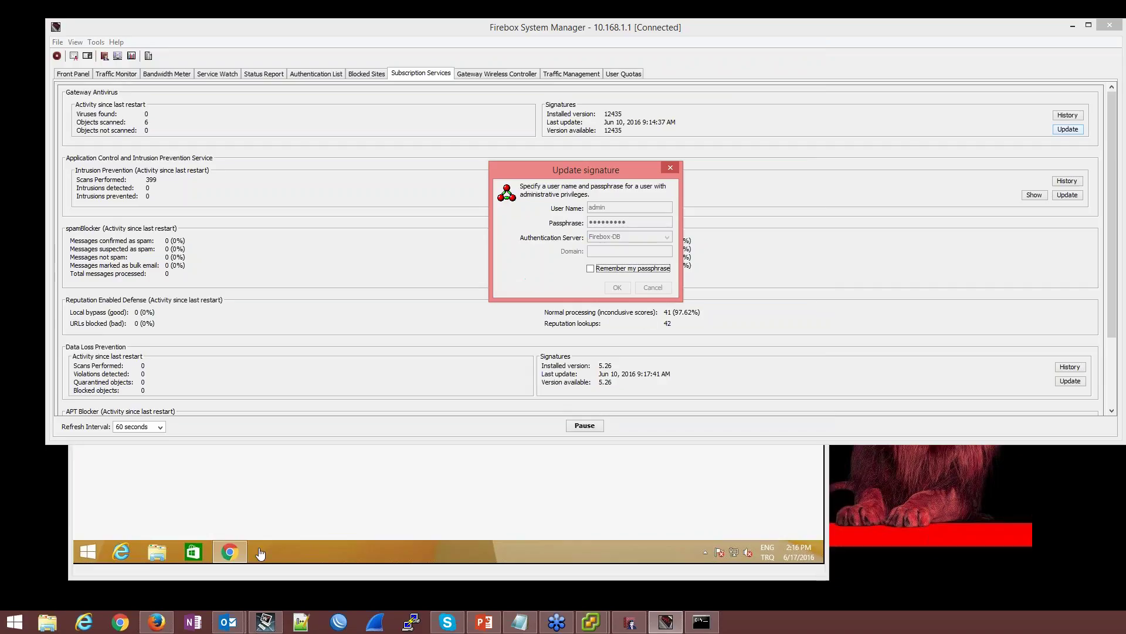
click(294, 577)
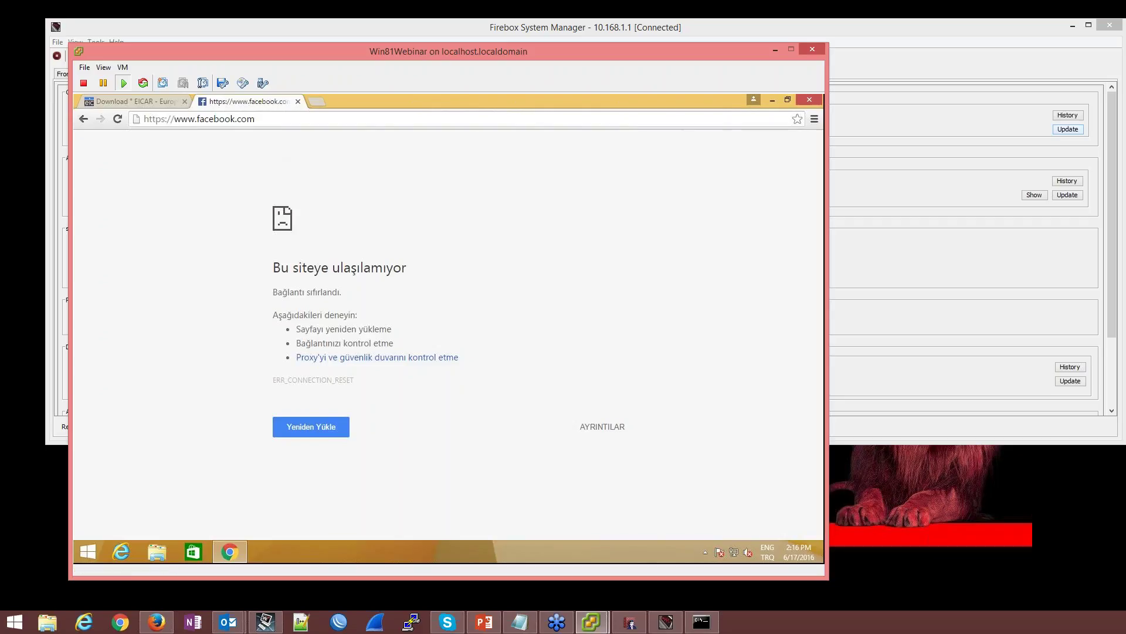
click(315, 101)
text(https)
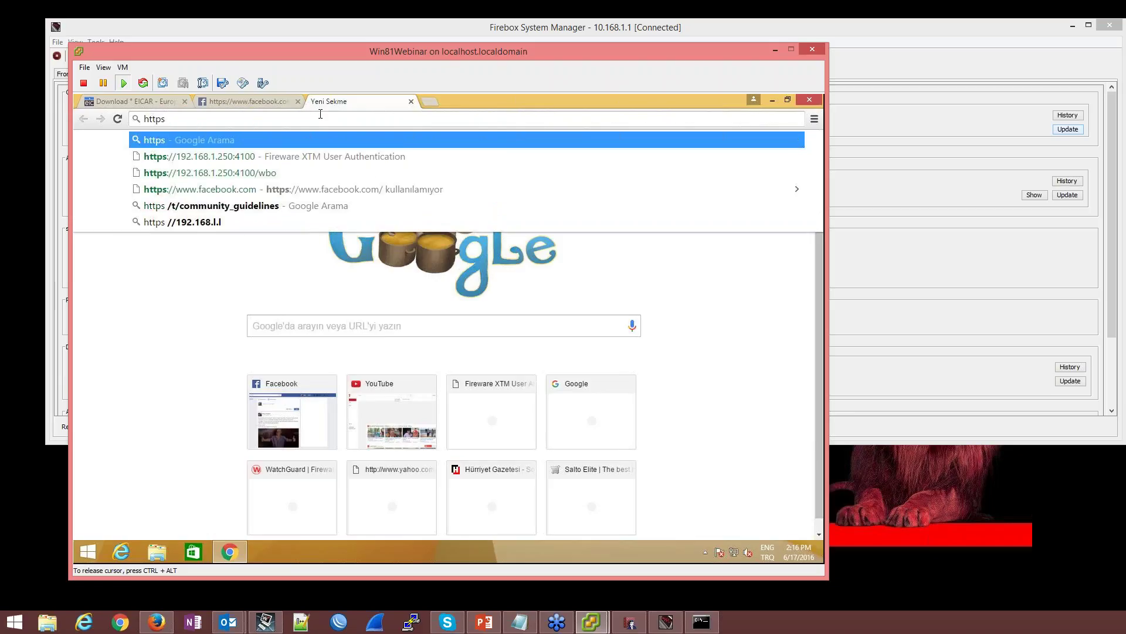
text(://)
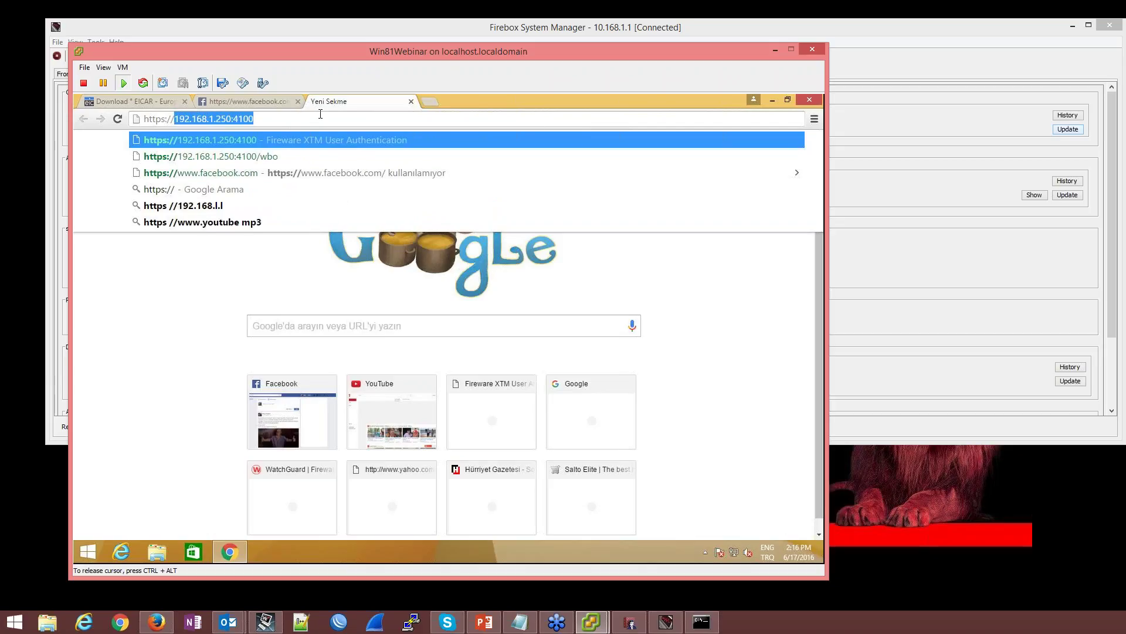
text(twitter.com)
key(Return)
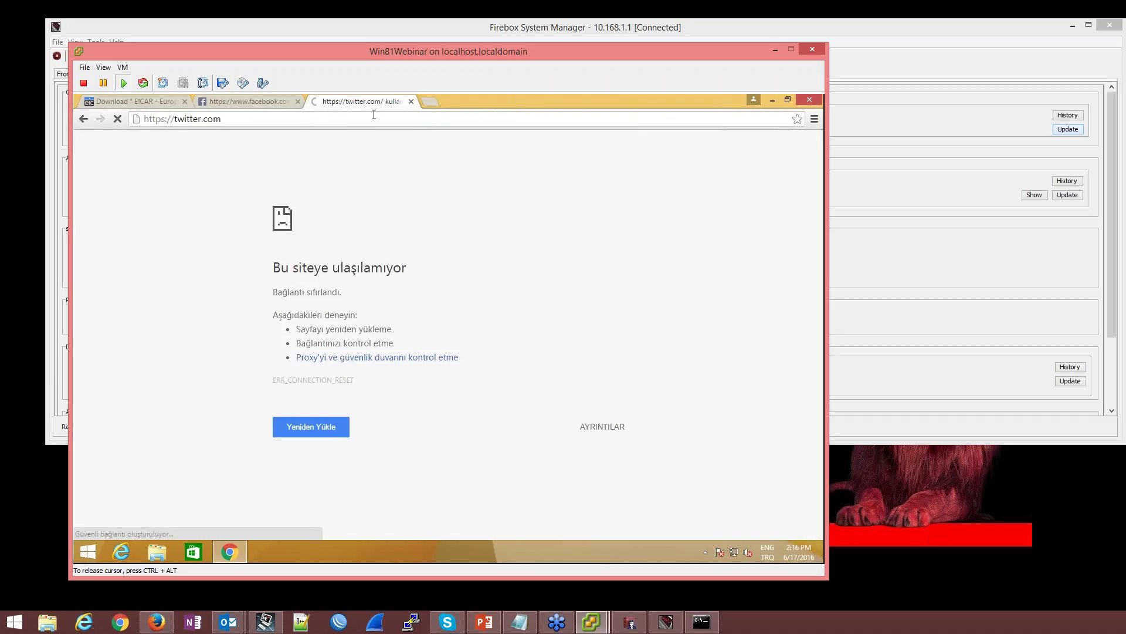
click(889, 431)
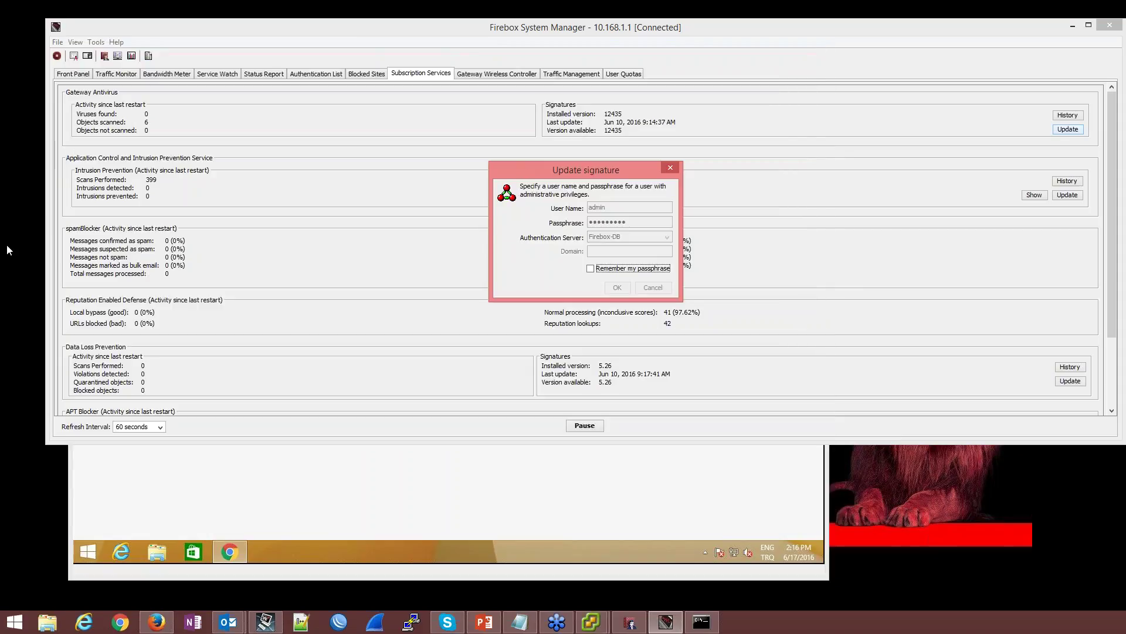
click(592, 621)
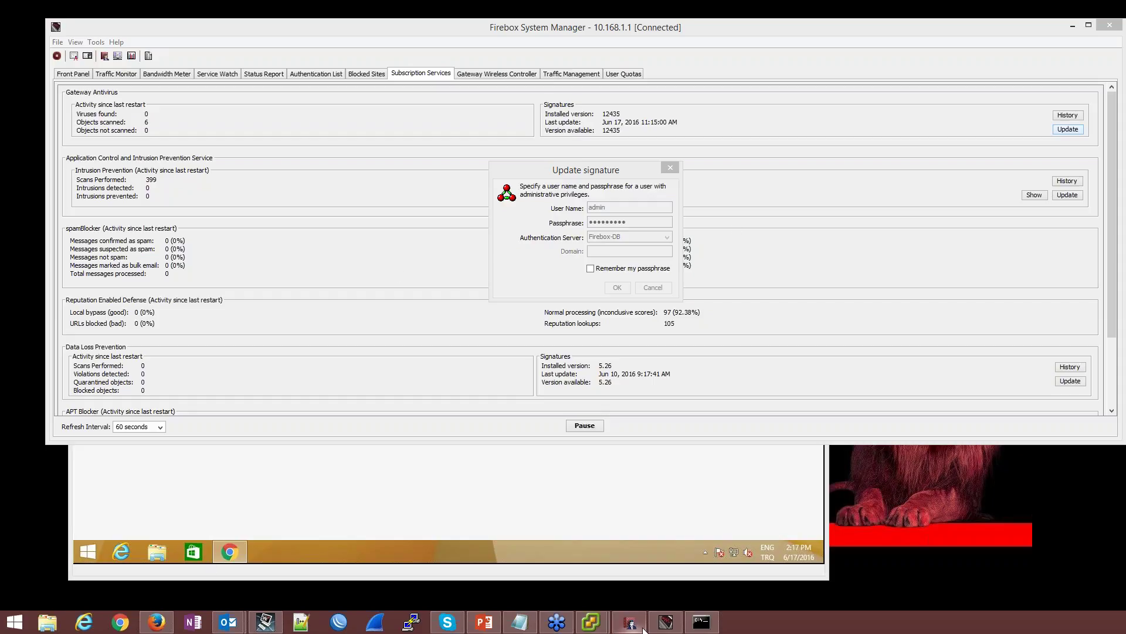
Complete the Gateway AntiVirus signature update to the June 17, 2016 set and return to the Win81Webinar VM
click(669, 627)
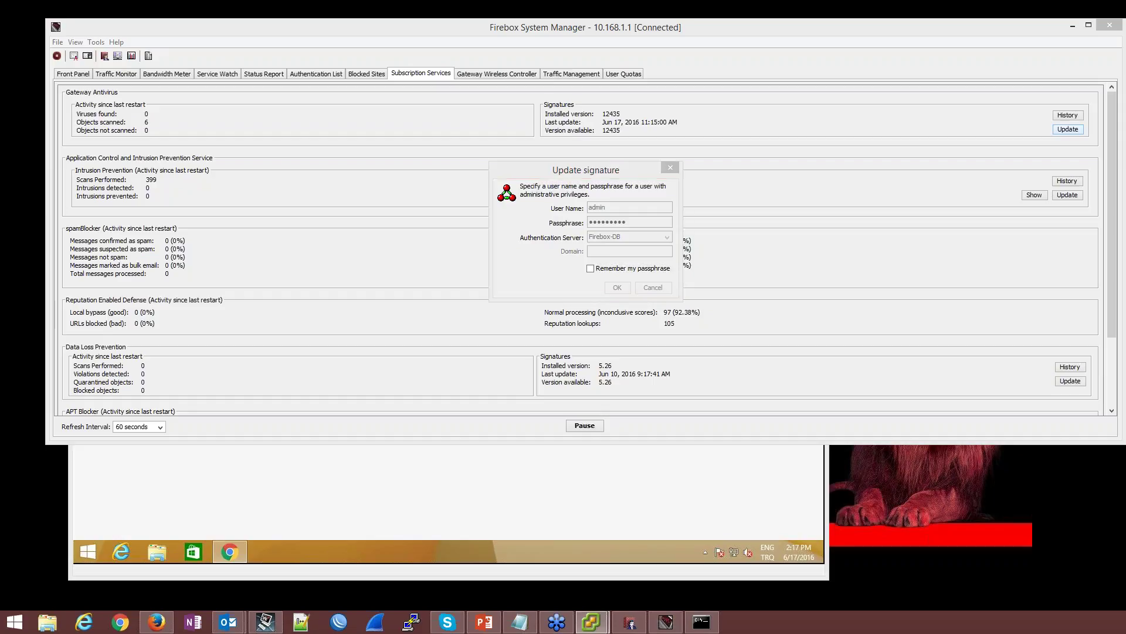
click(666, 622)
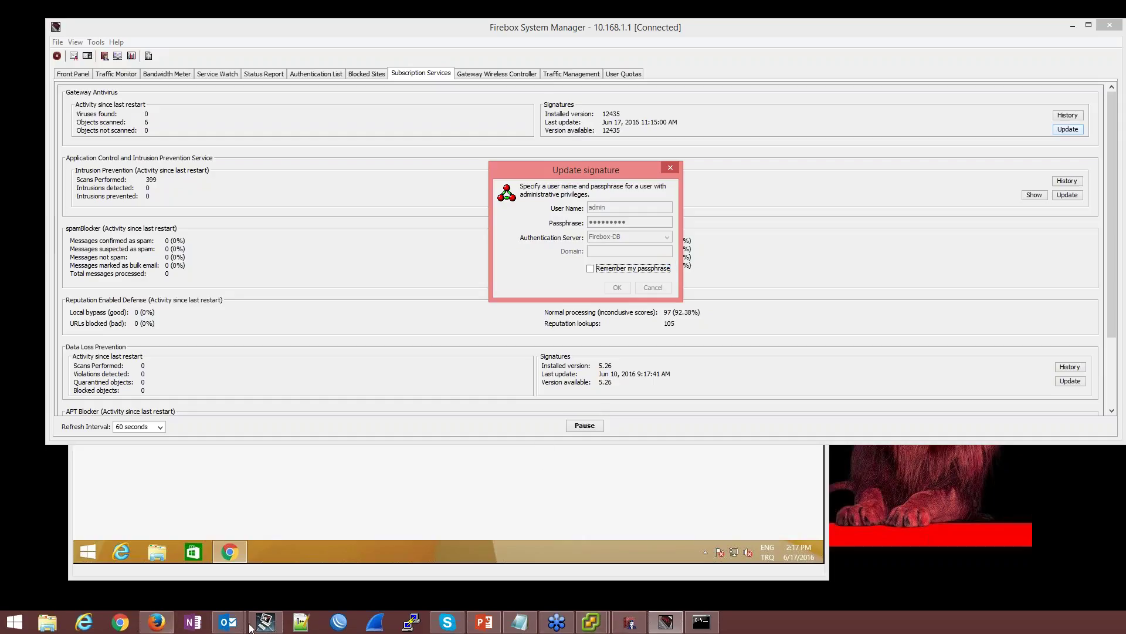
click(590, 623)
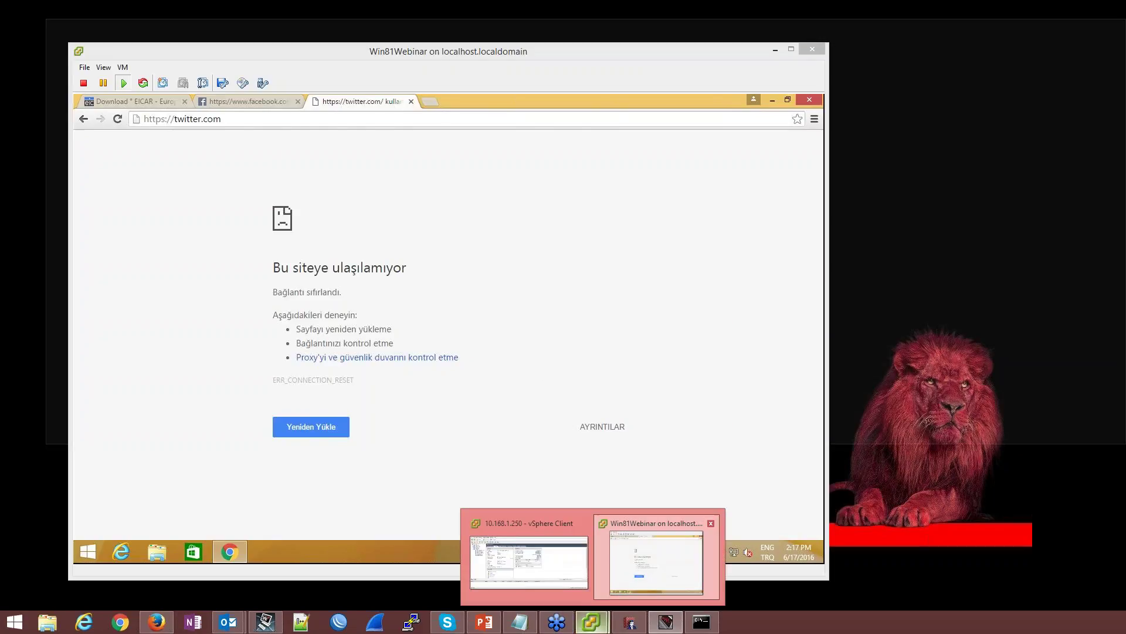
click(639, 564)
click(430, 102)
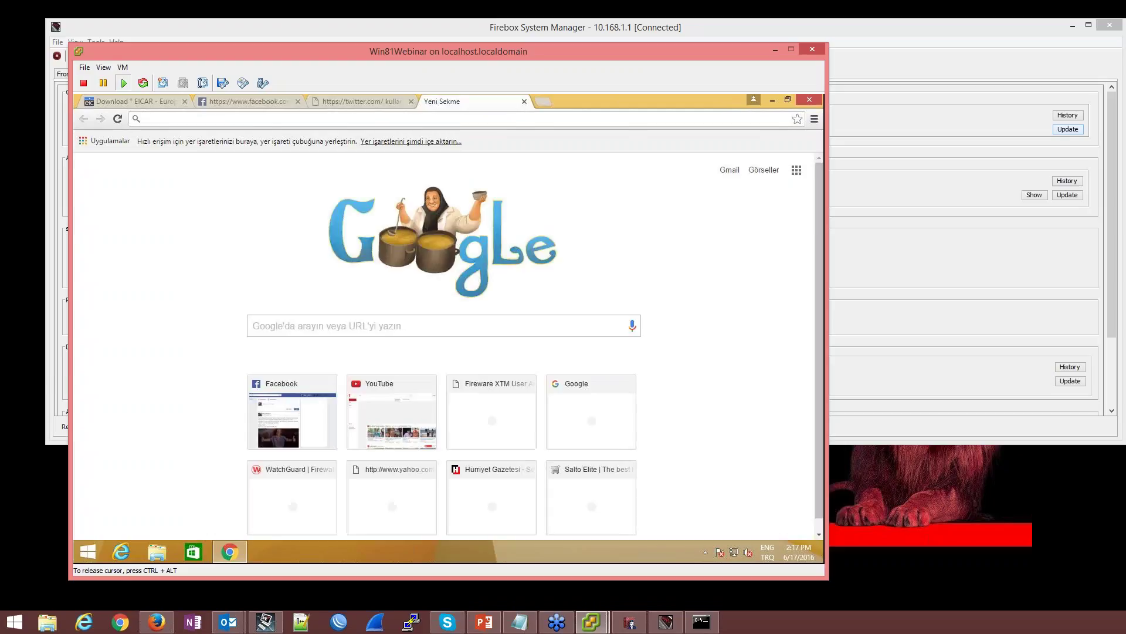
text(http)
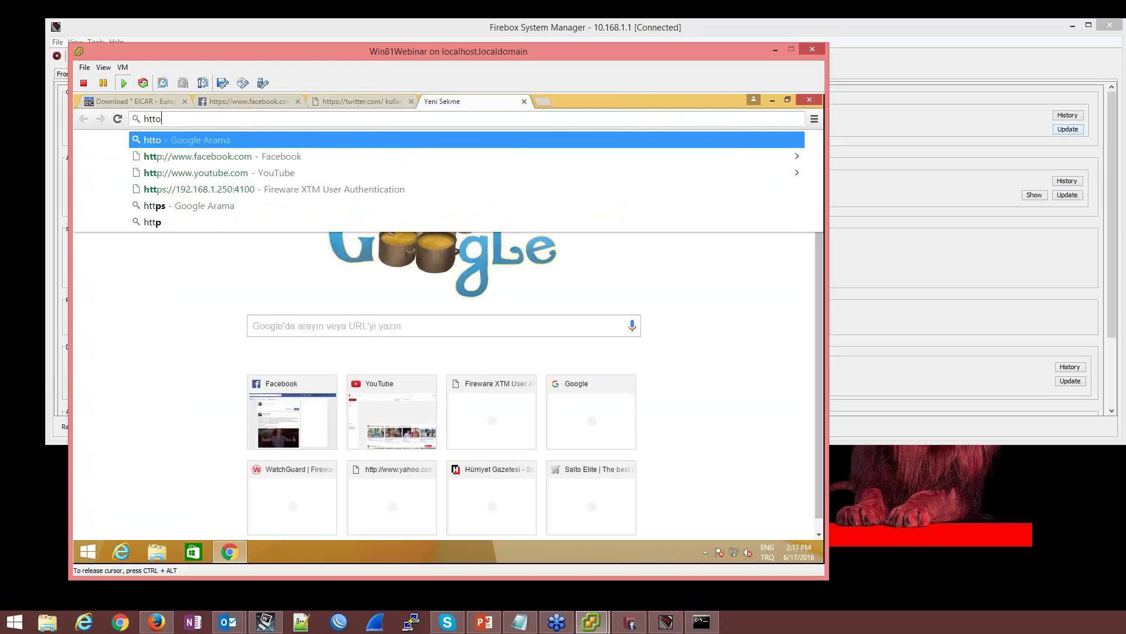
text(s://)
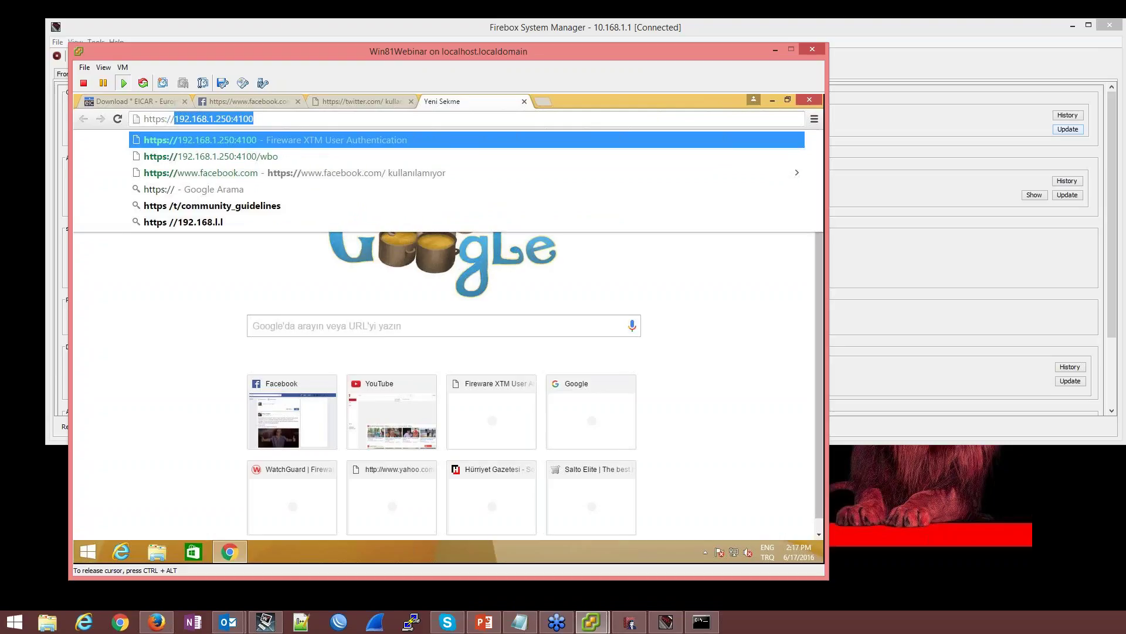
text(youtube.com)
key(Return)
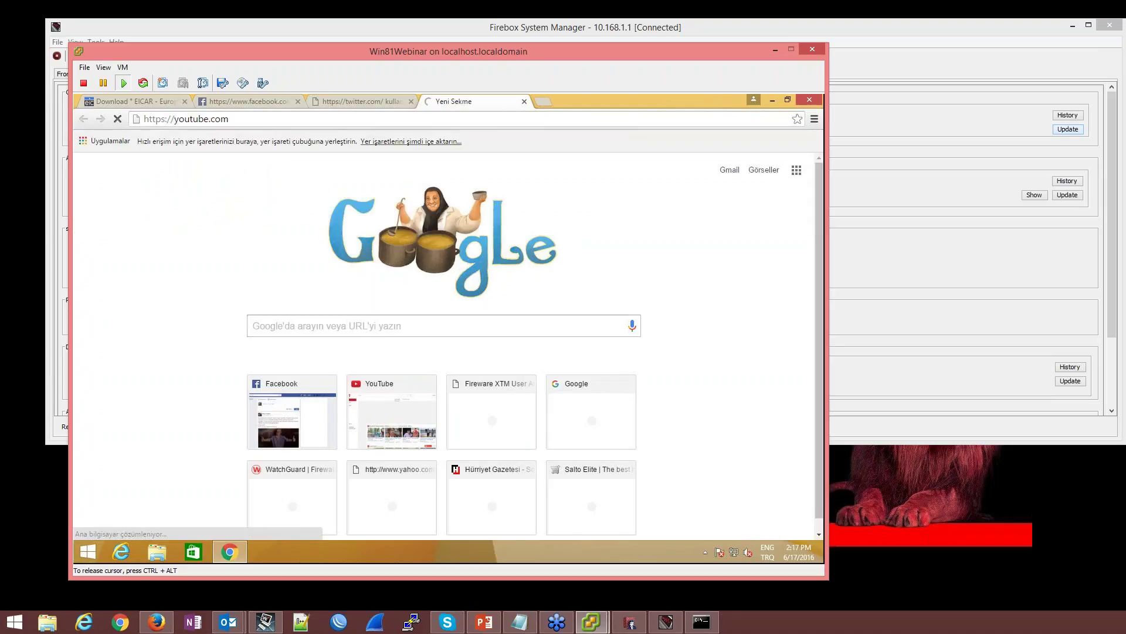
click(656, 623)
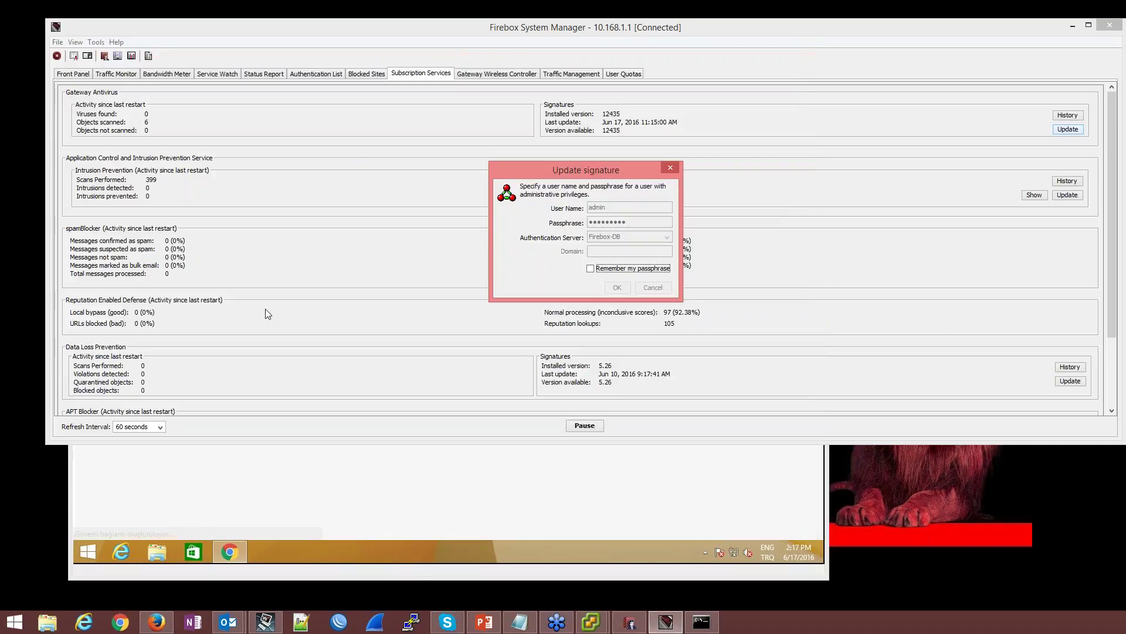
click(265, 622)
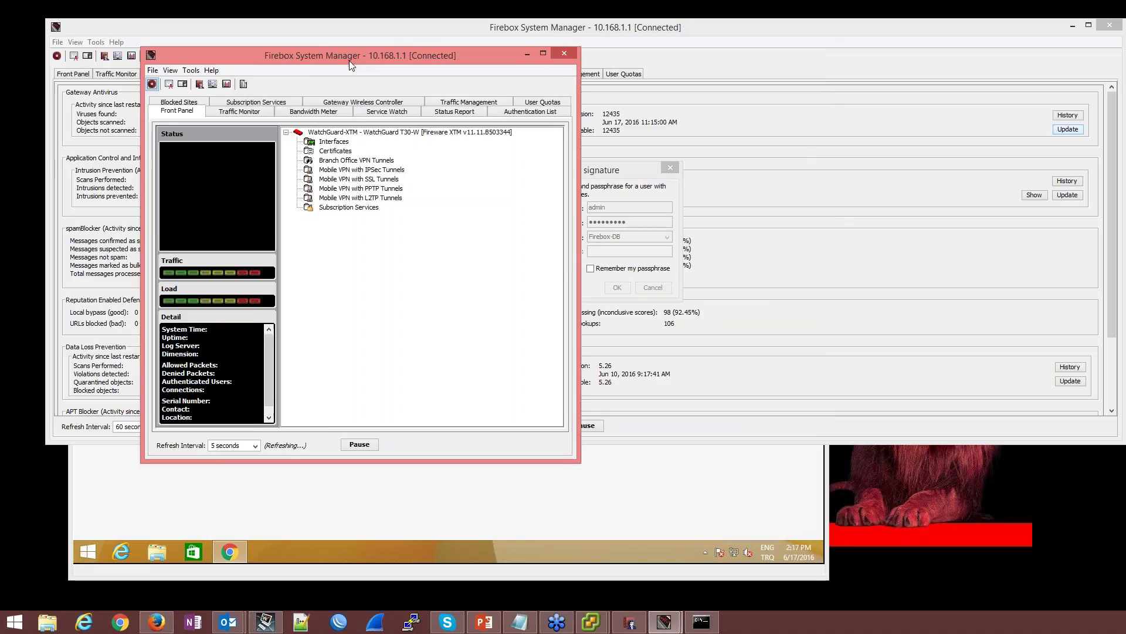
Open the live Traffic Monitor filtered to 10.168.1.12
drag(349, 61, 544, 68)
click(434, 117)
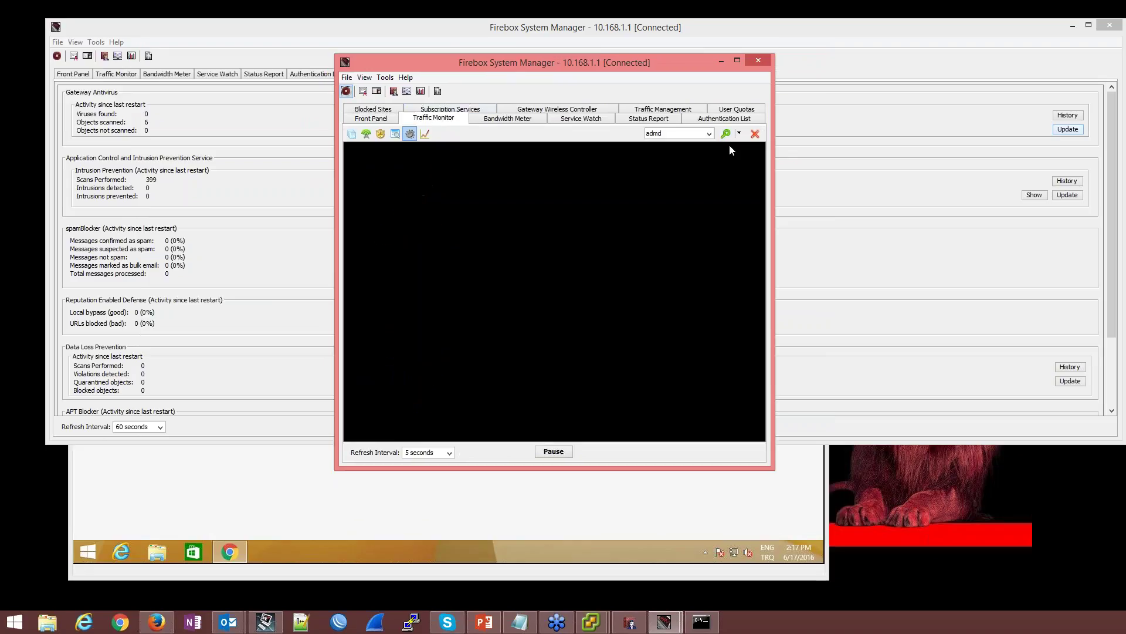
click(708, 134)
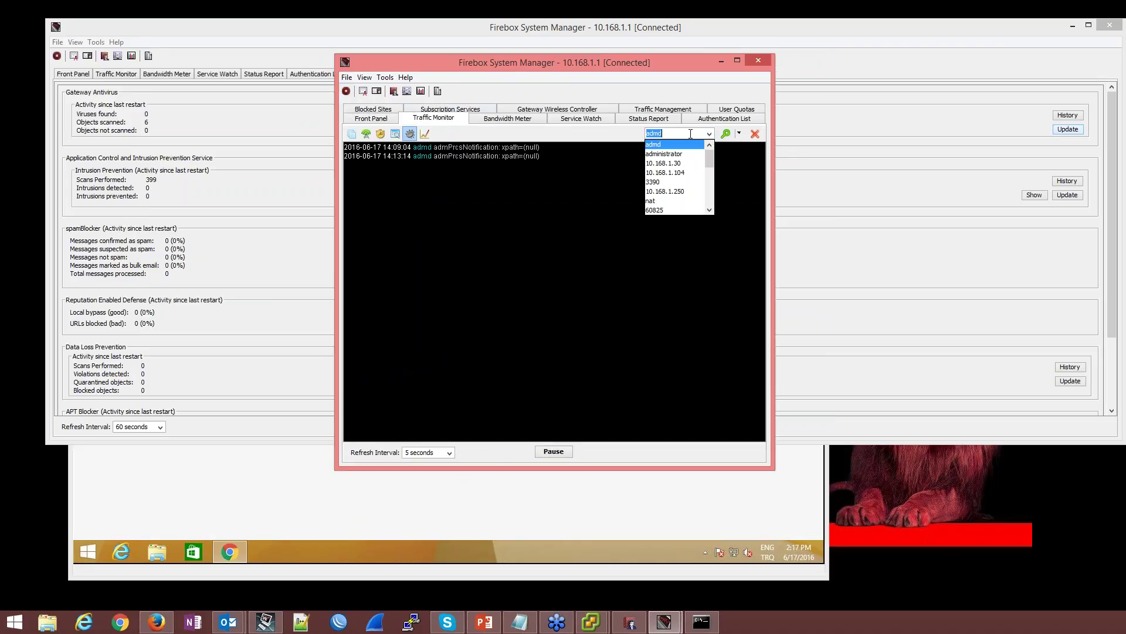
text(10.168.1.12)
key(Return)
click(366, 134)
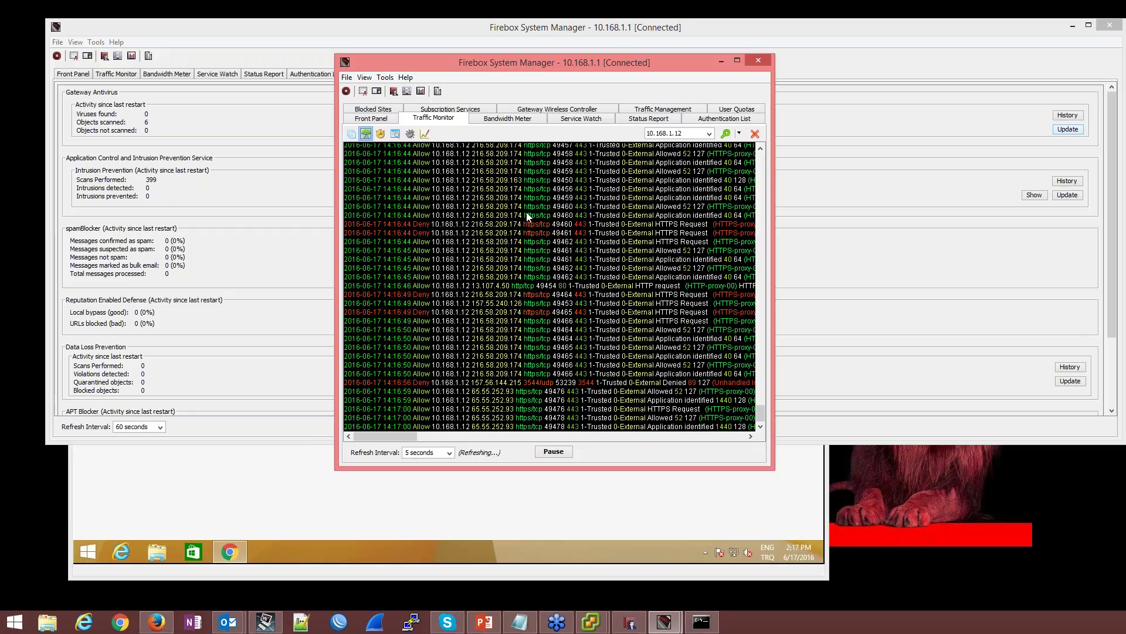
Inspect the HTTPS-proxy request entries and widen the traffic log window to full screen width
drag(385, 438, 424, 439)
click(497, 349)
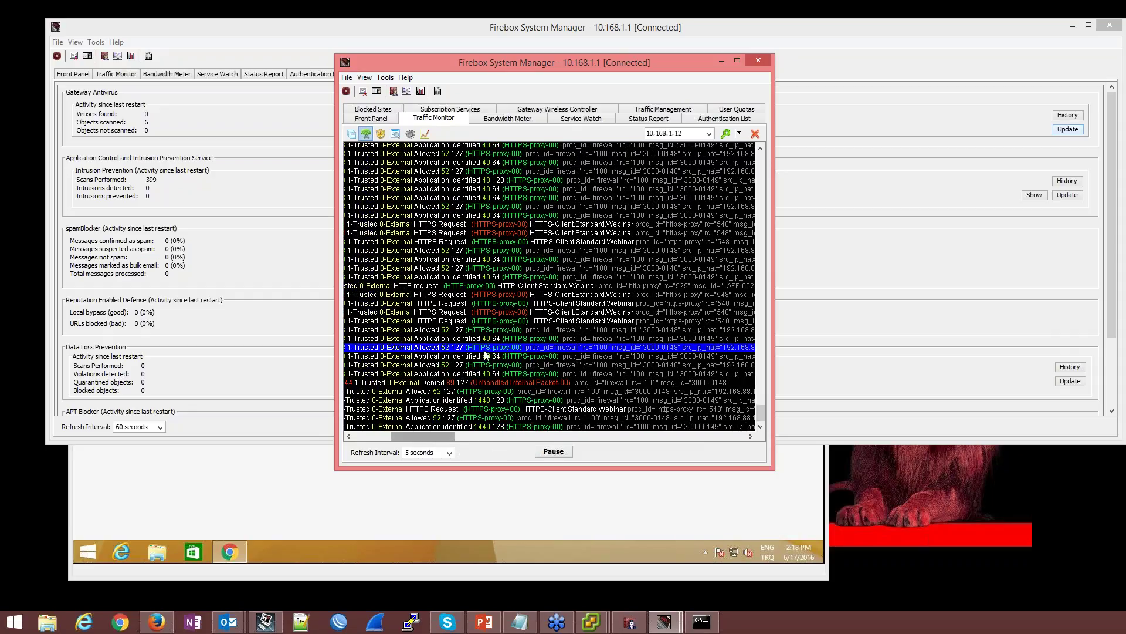
click(504, 314)
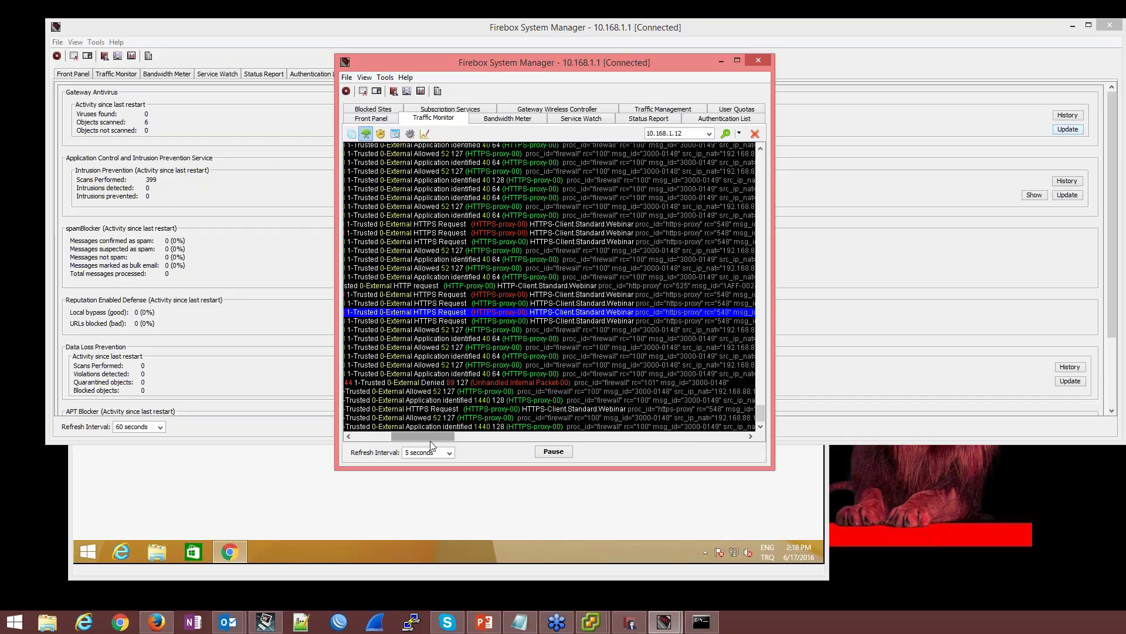
drag(433, 436, 513, 434)
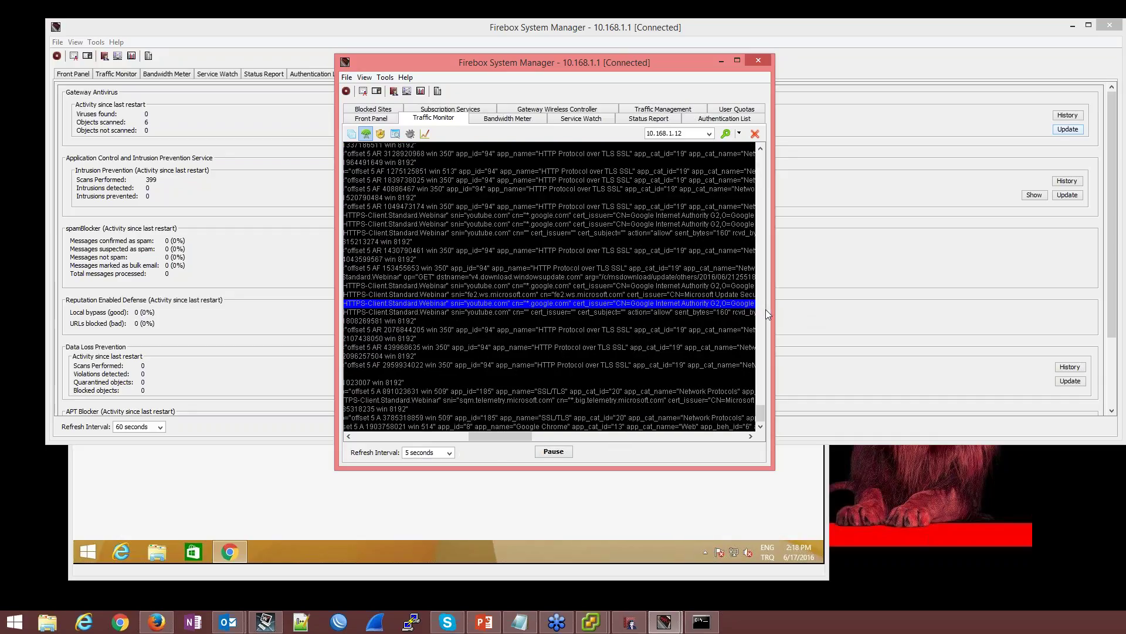
drag(766, 314, 1118, 305)
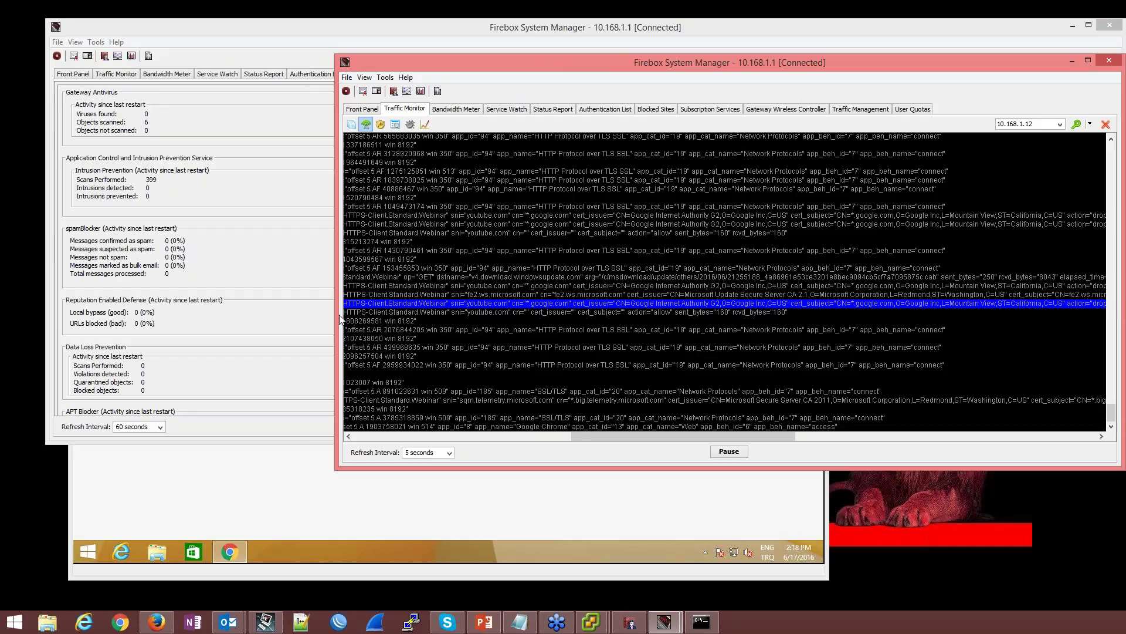
drag(340, 319, 0, 319)
Pause the log, examine the denied 49464 connection entry, then resume live logging
click(542, 451)
drag(582, 438, 210, 247)
click(222, 208)
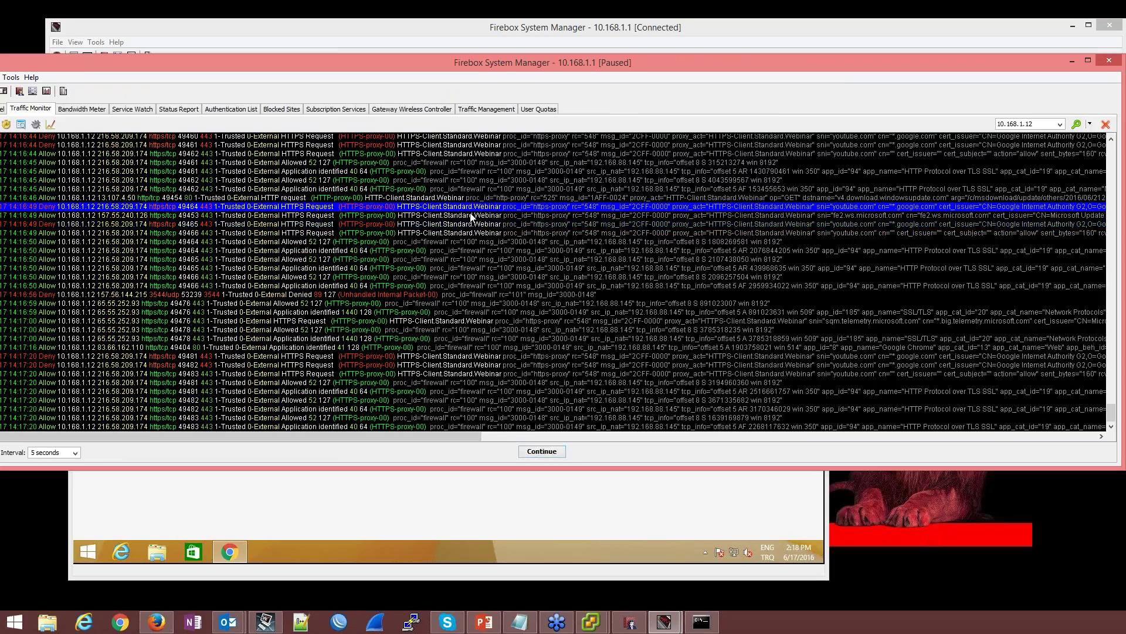
scroll(594, 221, up, 1)
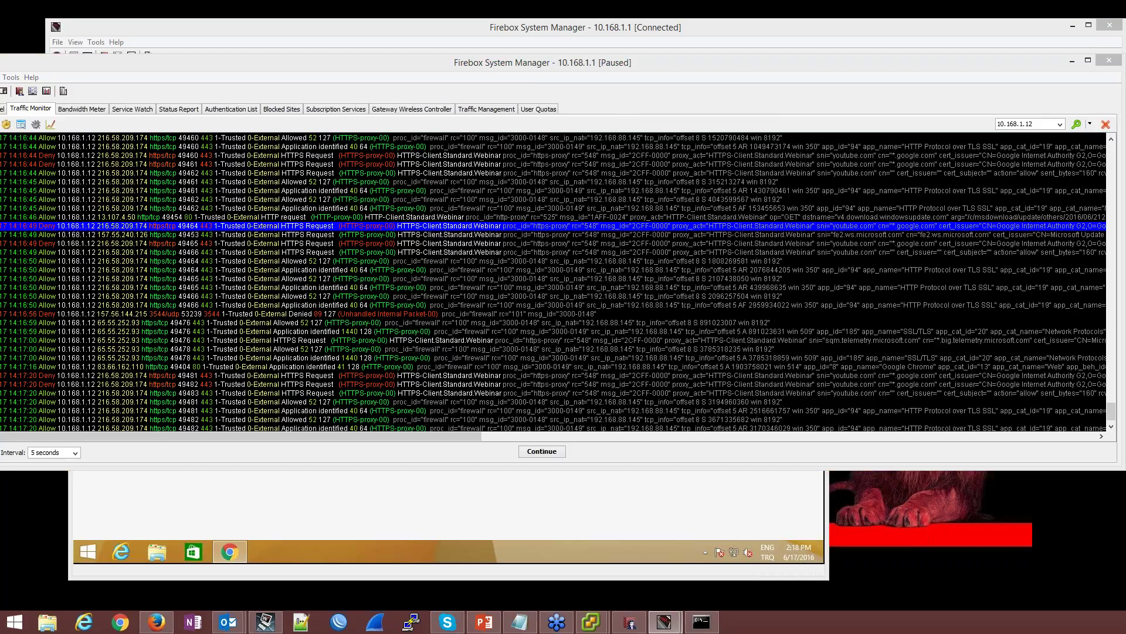
click(549, 452)
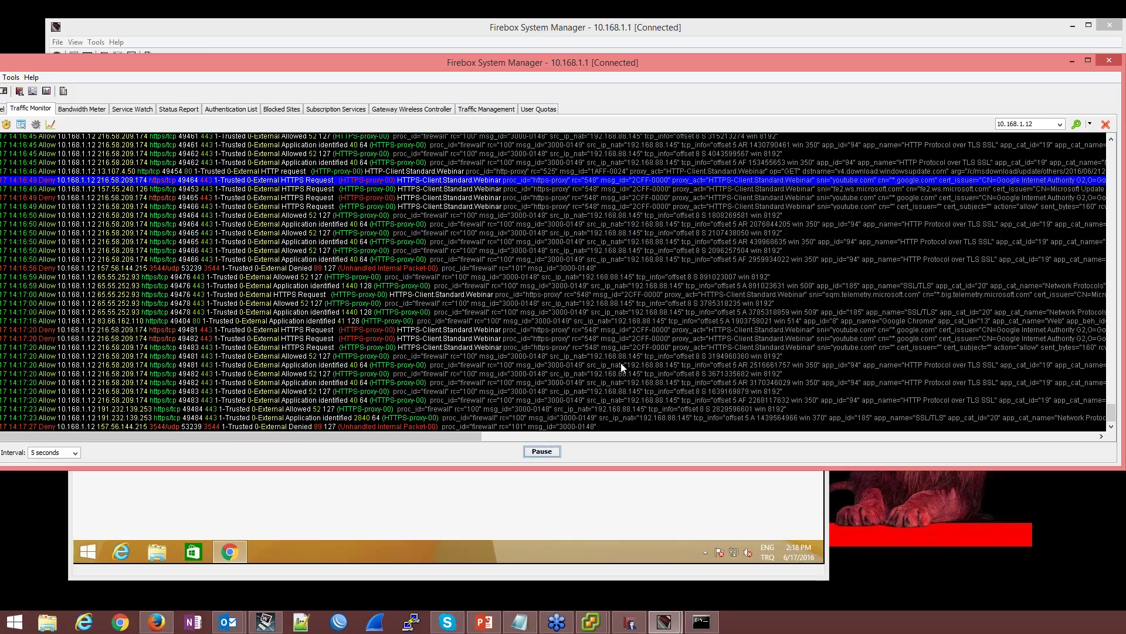
Download eicar_com.zip over http from the EICAR page in the VM's Chrome
click(434, 555)
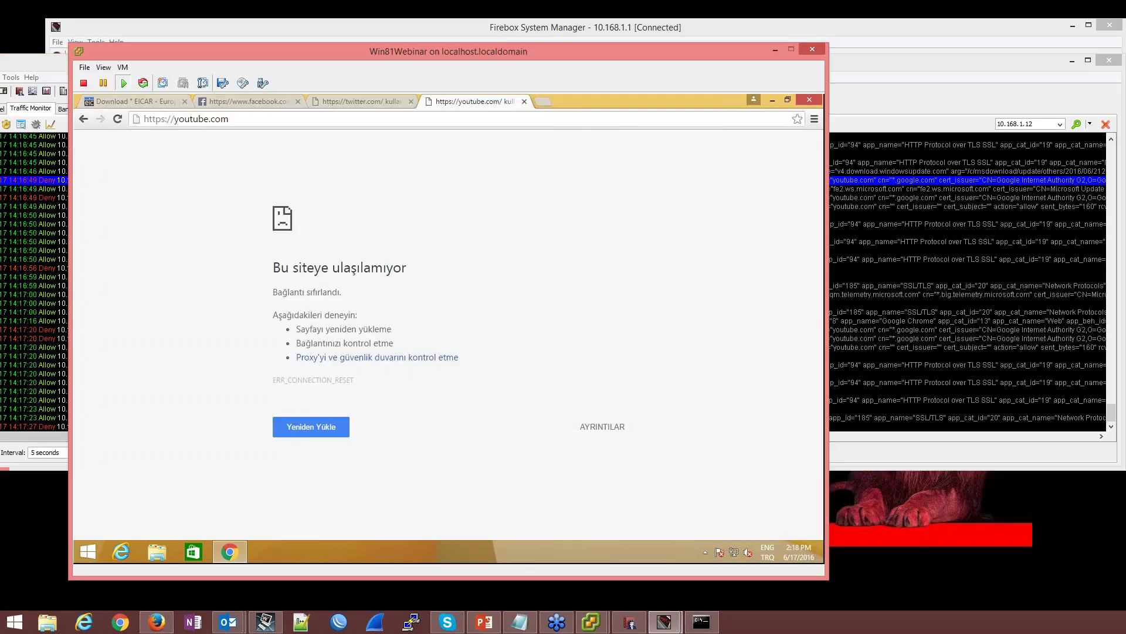
click(146, 102)
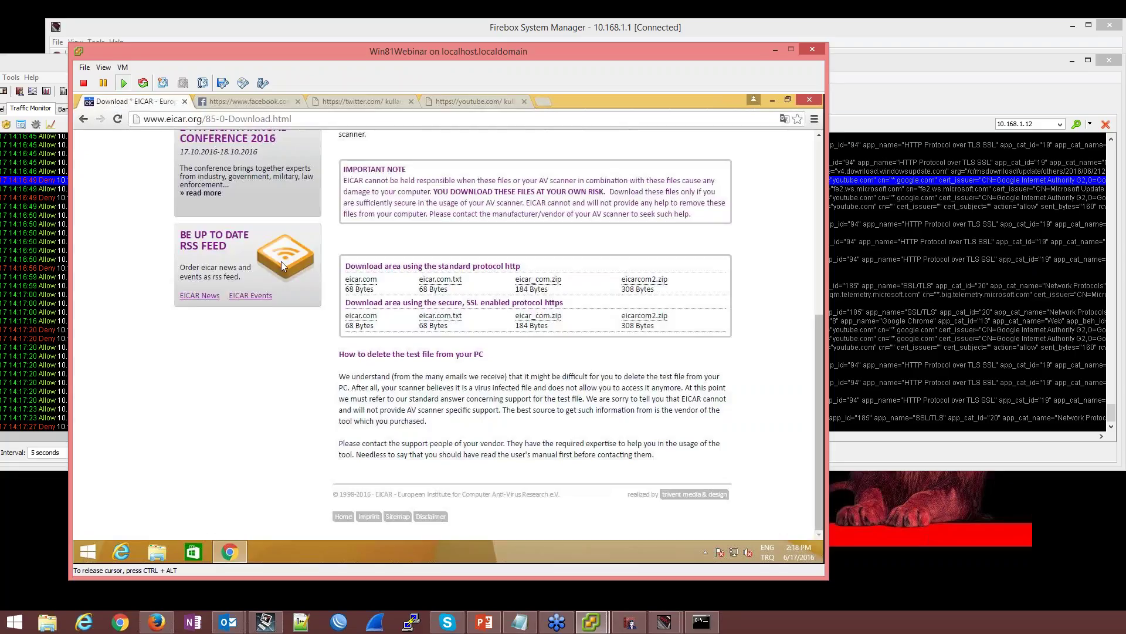
click(545, 284)
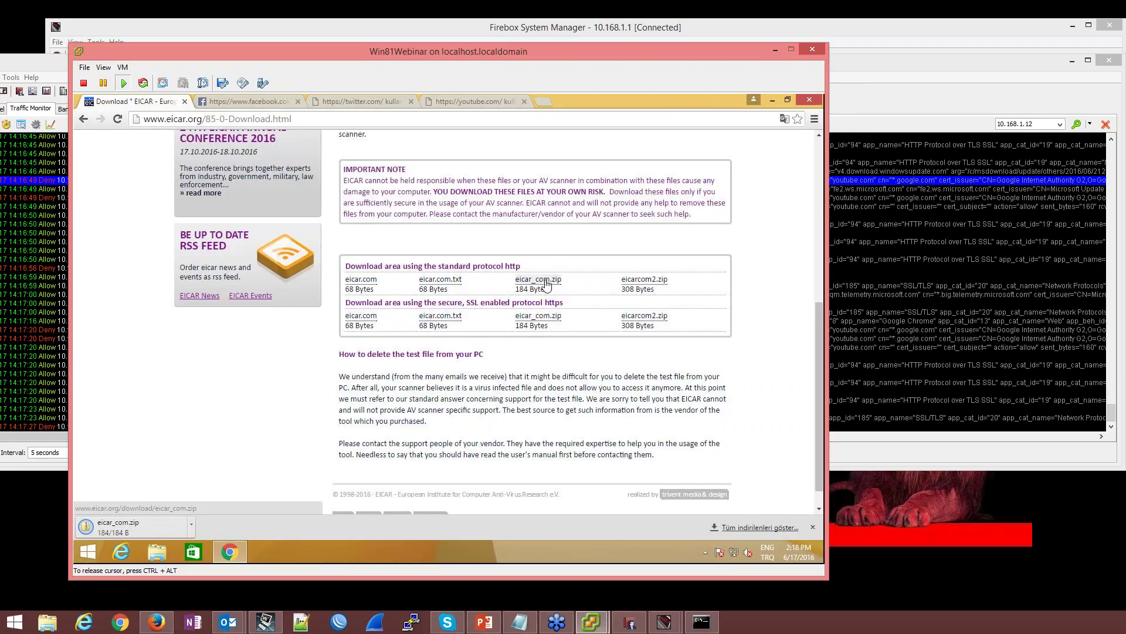
Bring Firebox System Manager's Subscription Services window forward
click(885, 464)
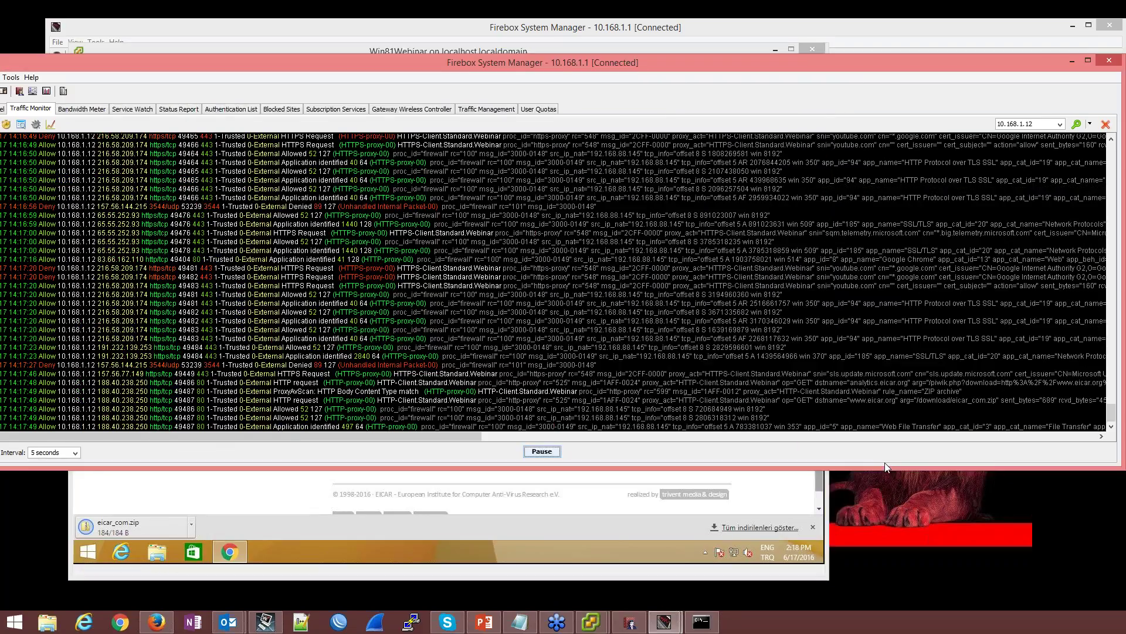
click(664, 621)
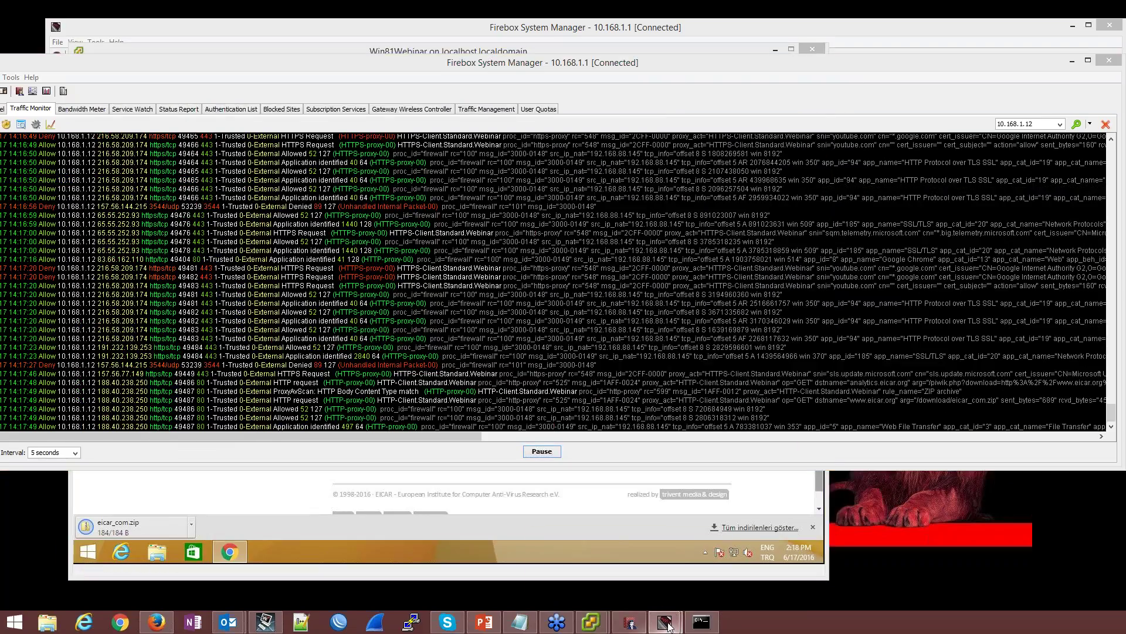
click(632, 569)
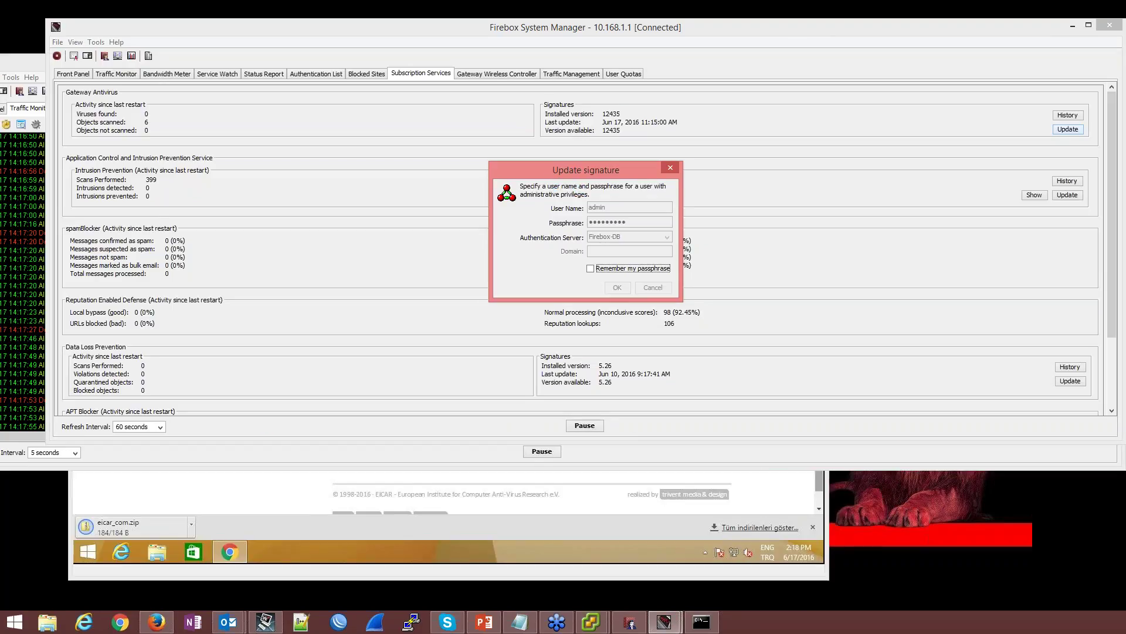
Edit HTTP-proxy's HTTP-Client.Standard.Webinar action, keeping Drop when a virus is detected
click(636, 623)
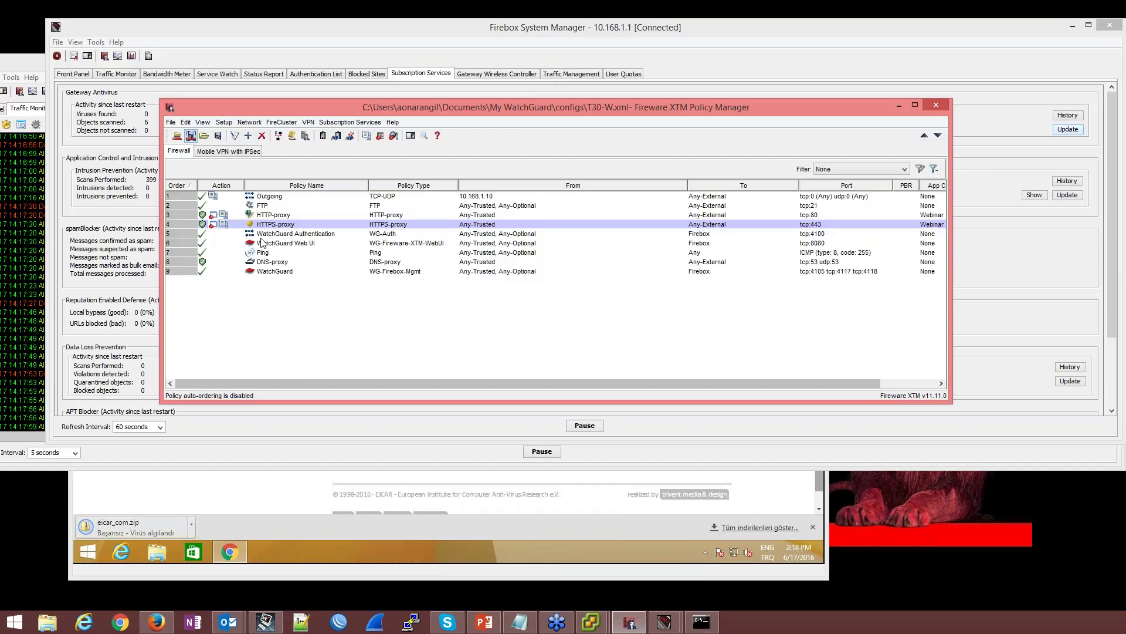
click(270, 217)
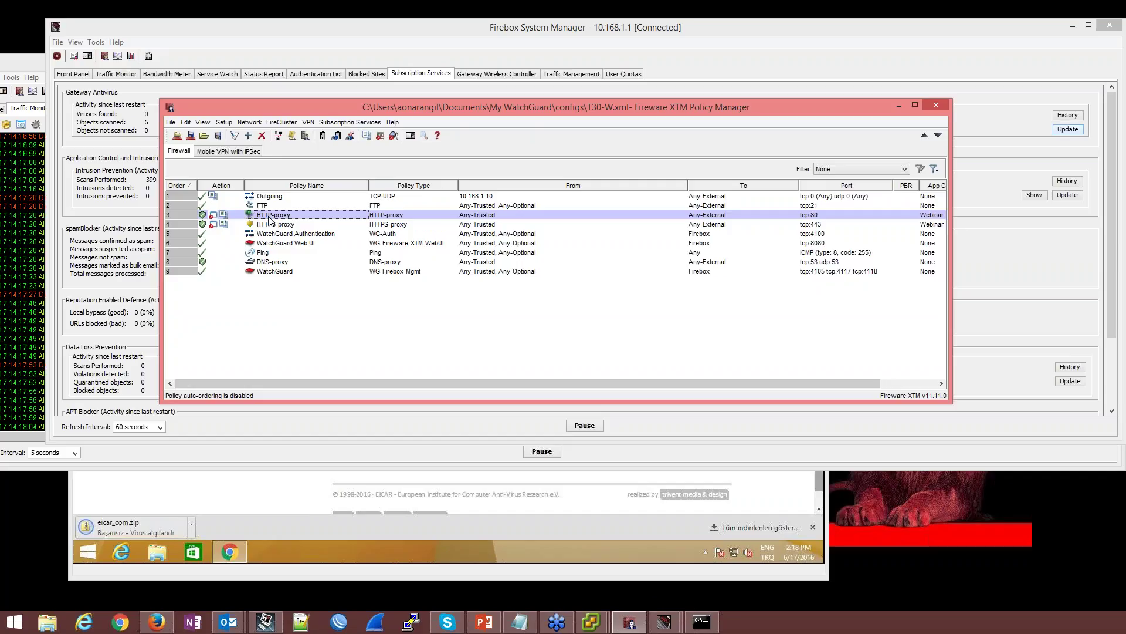
double_click(271, 216)
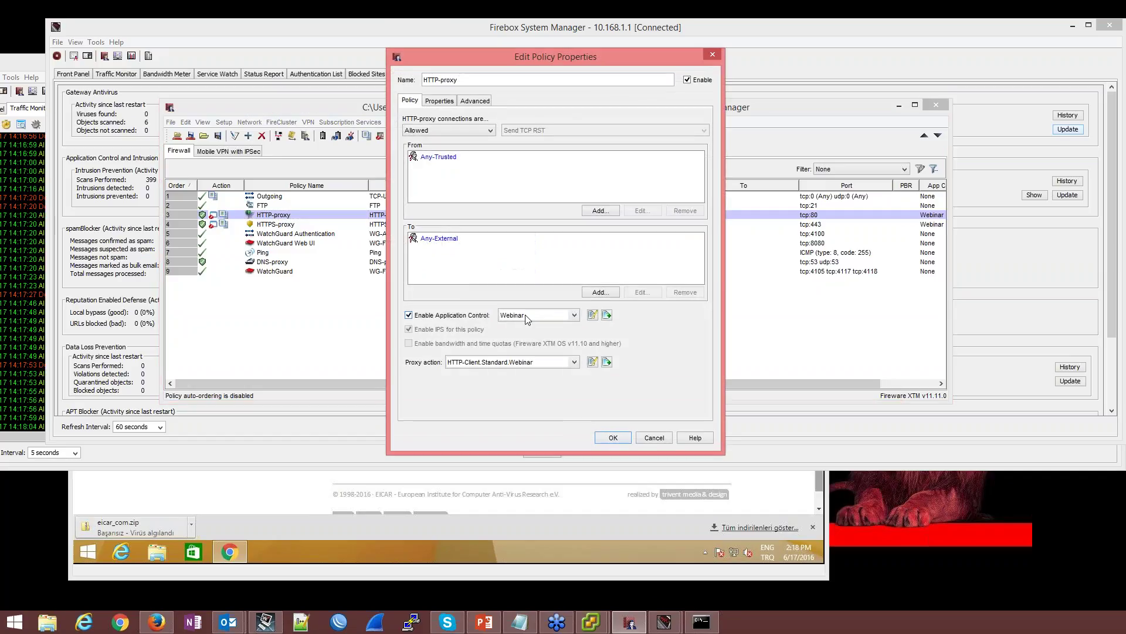
click(594, 361)
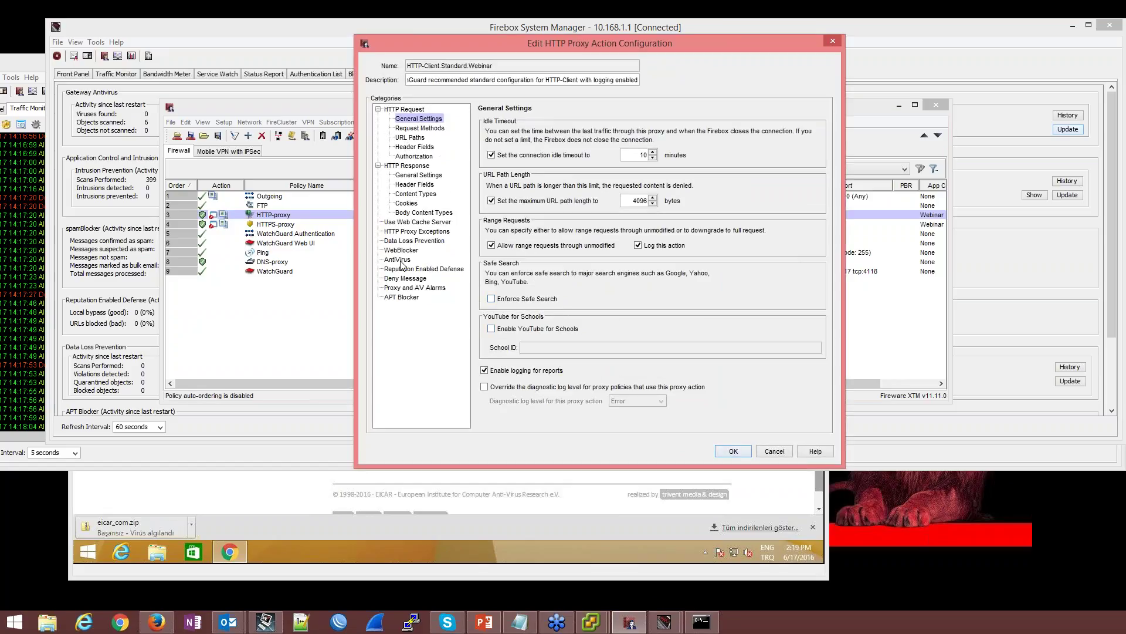
click(403, 260)
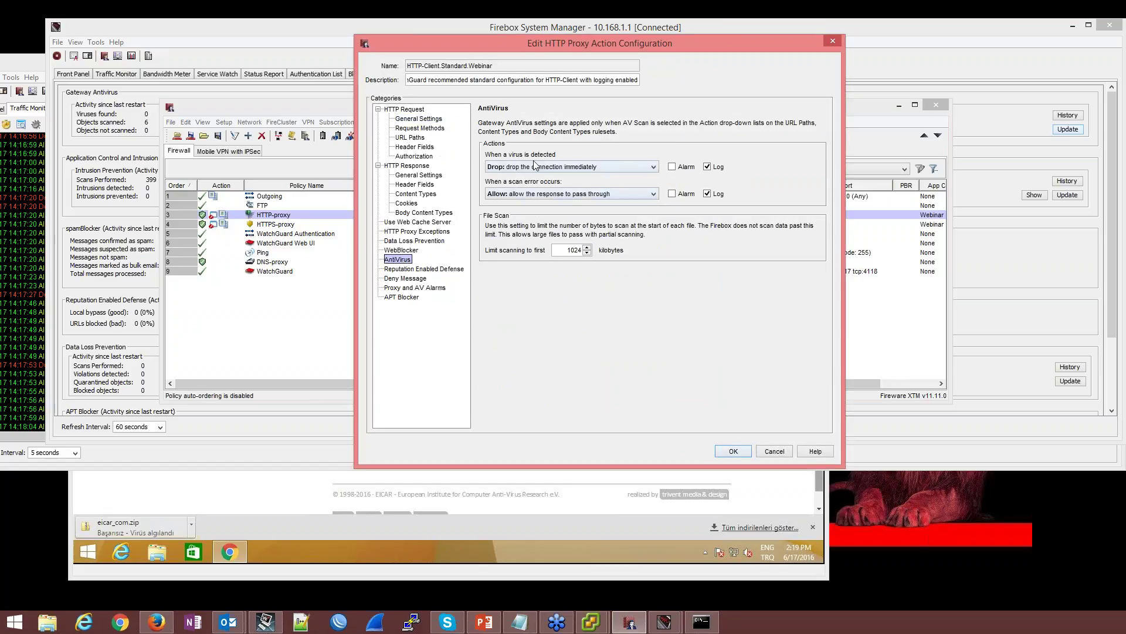
click(595, 168)
click(596, 169)
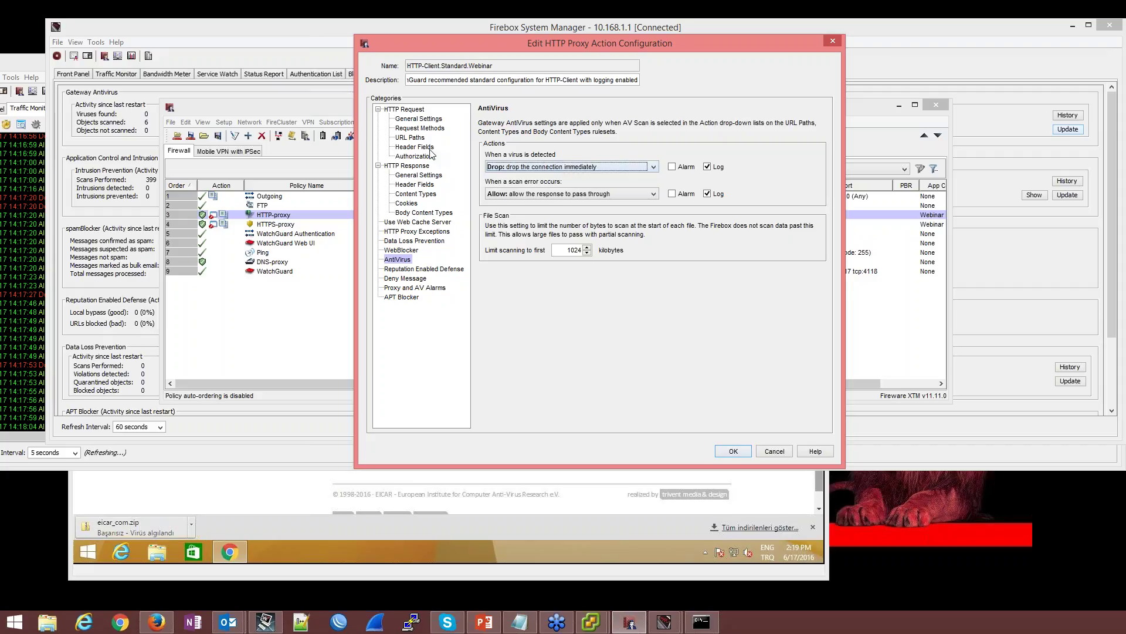
Set matched and unmatched Content Types to AV Scan
click(415, 196)
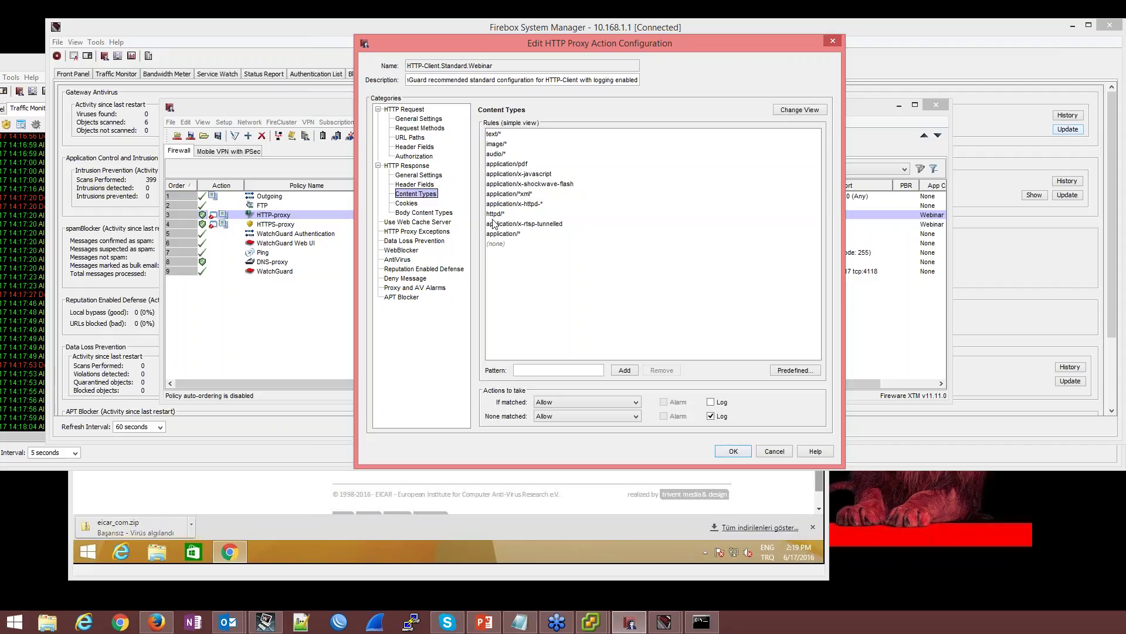
click(560, 401)
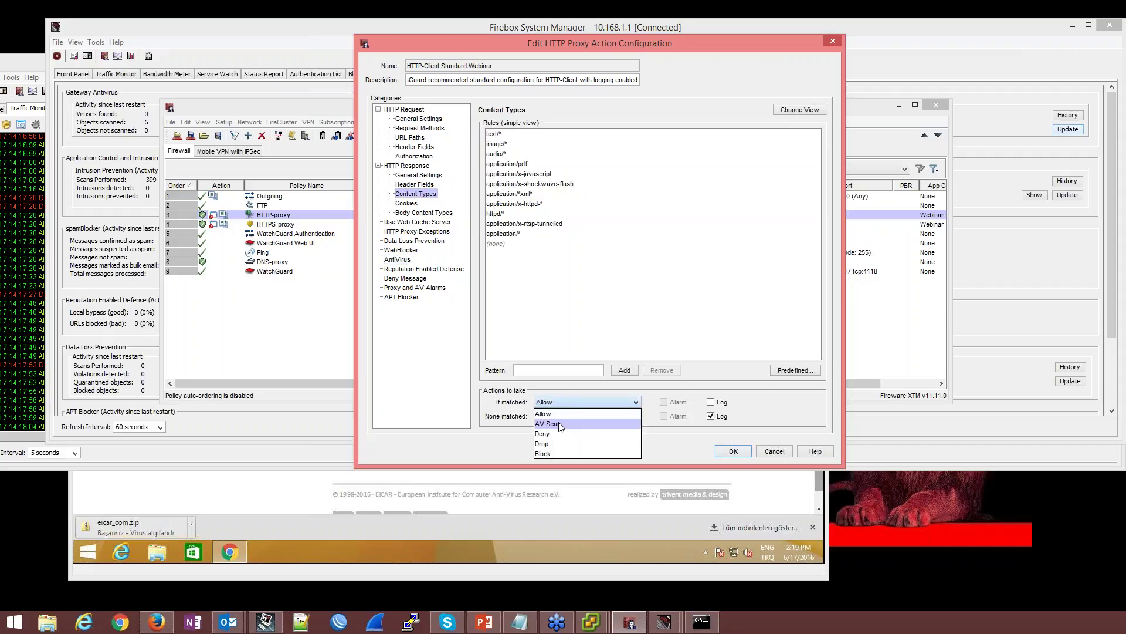
click(558, 424)
click(557, 417)
key(Escape)
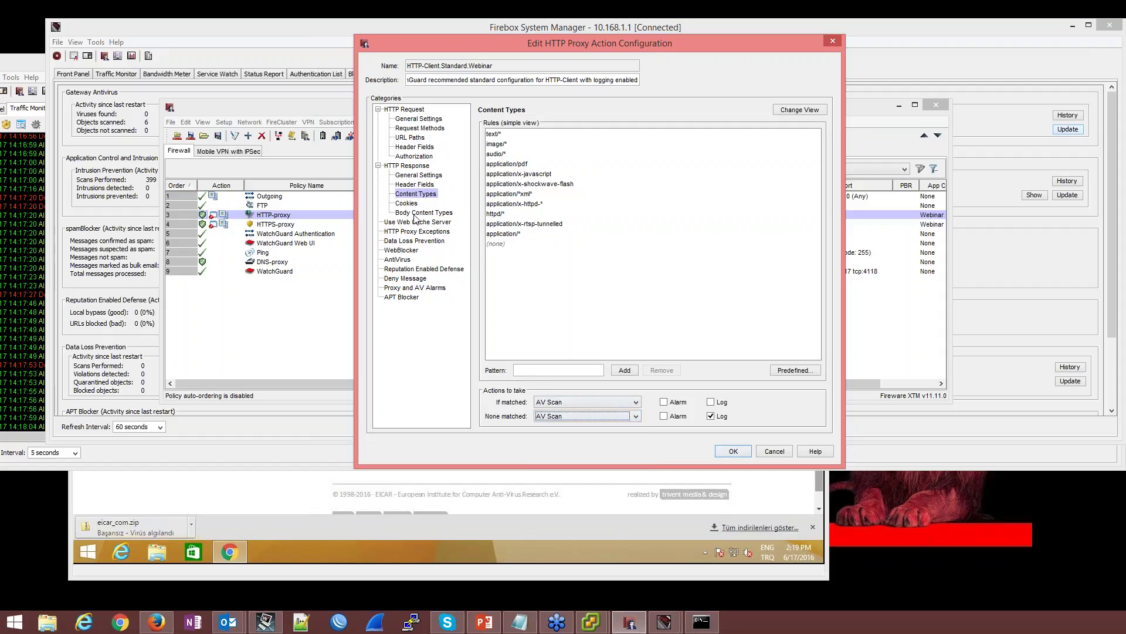
Set unmatched Body Content Types to AV Scan with logging, and apply the proxy action
click(423, 212)
click(558, 414)
click(551, 438)
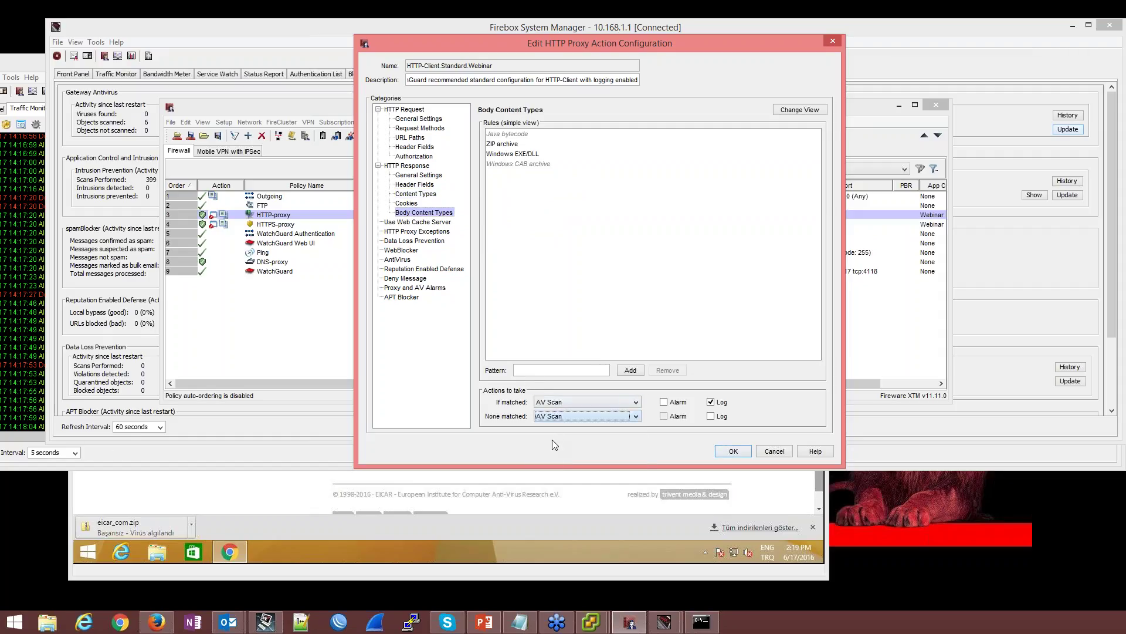
click(711, 416)
click(730, 452)
Apply the HTTP-proxy changes and save the configuration to the Firebox as T30-W.xml
click(613, 438)
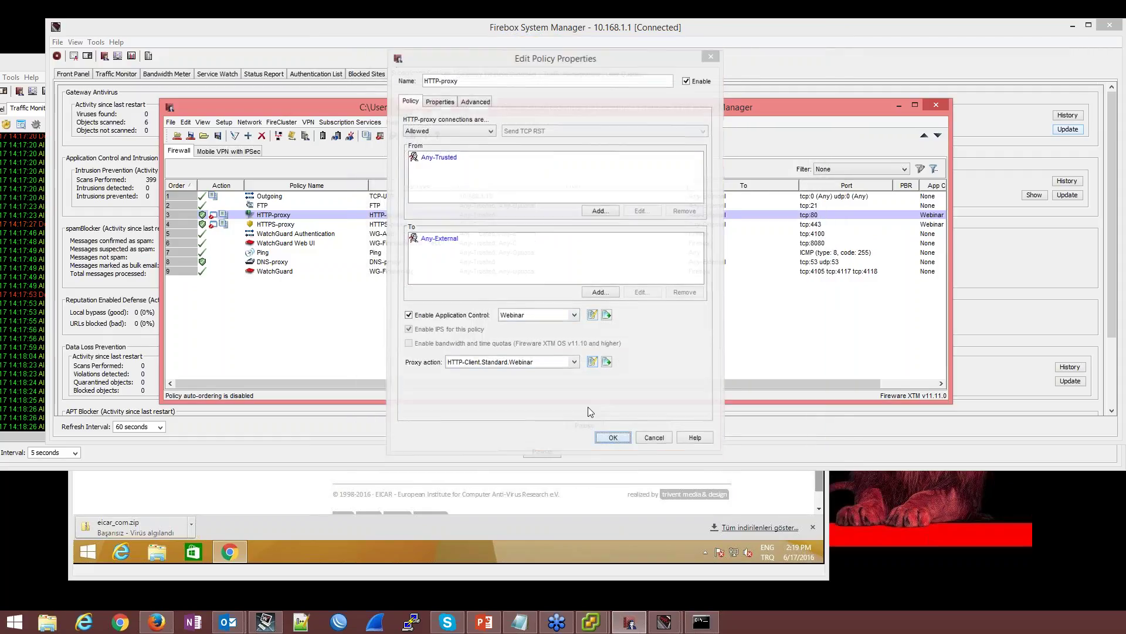
click(191, 135)
text(re)
key(Return)
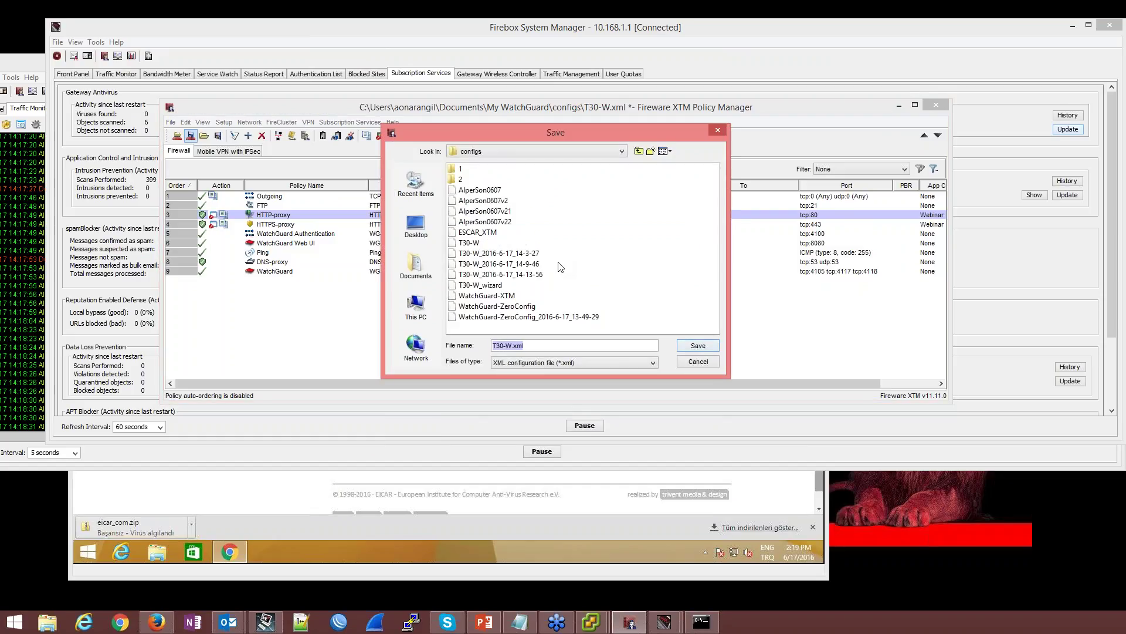
key(Return)
Return to Subscription Services and dismiss the signature update-successful message
mouse_move(664, 626)
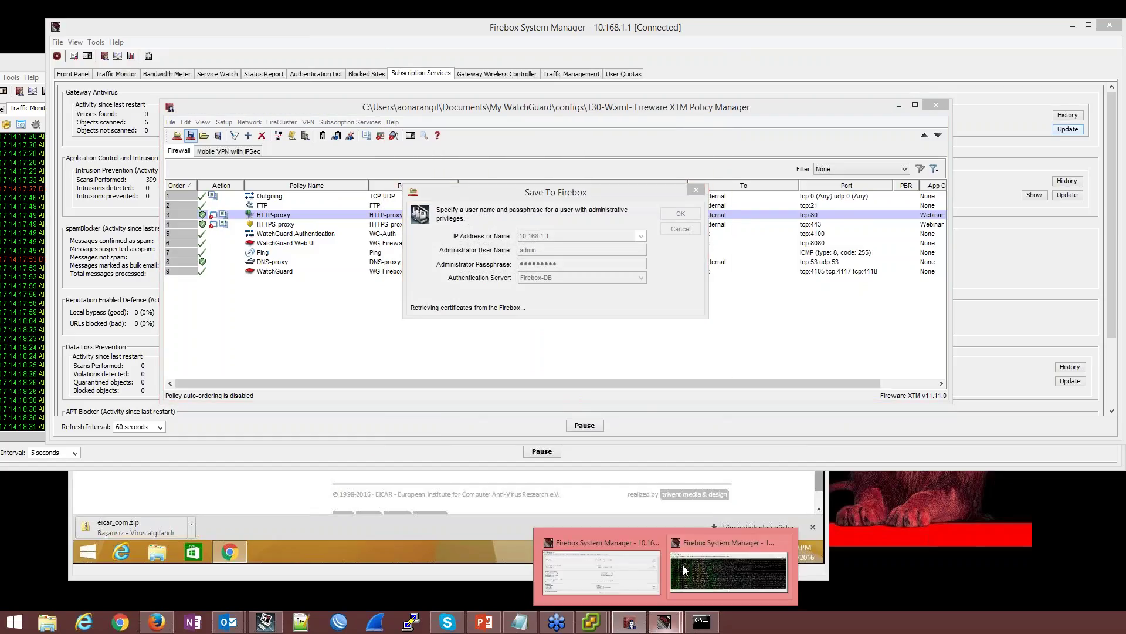
click(682, 565)
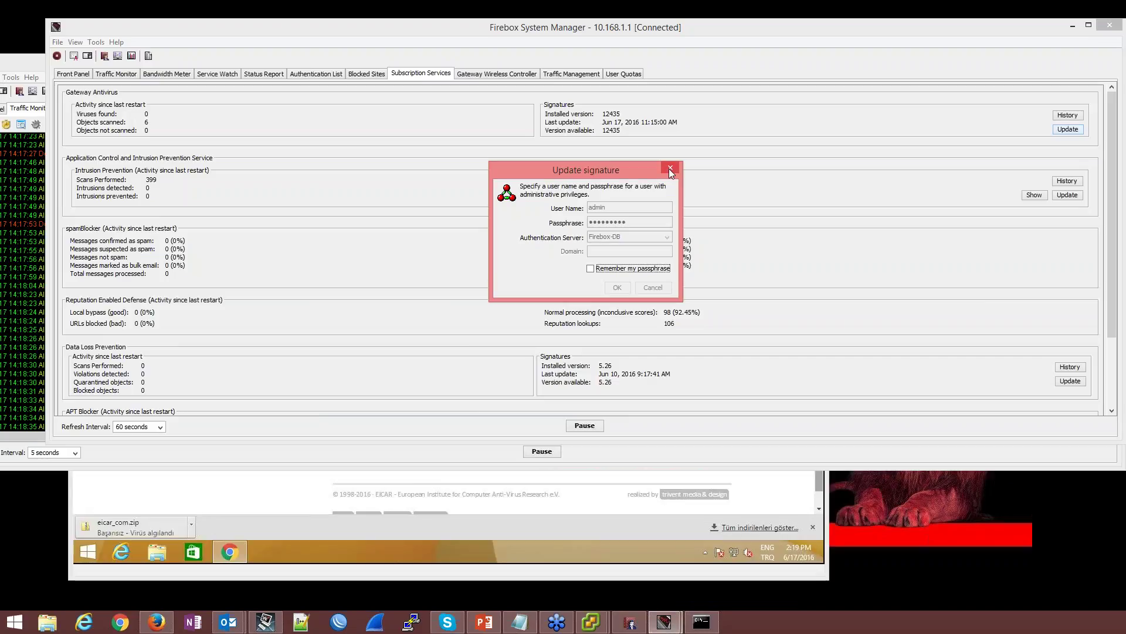
drag(616, 163, 606, 274)
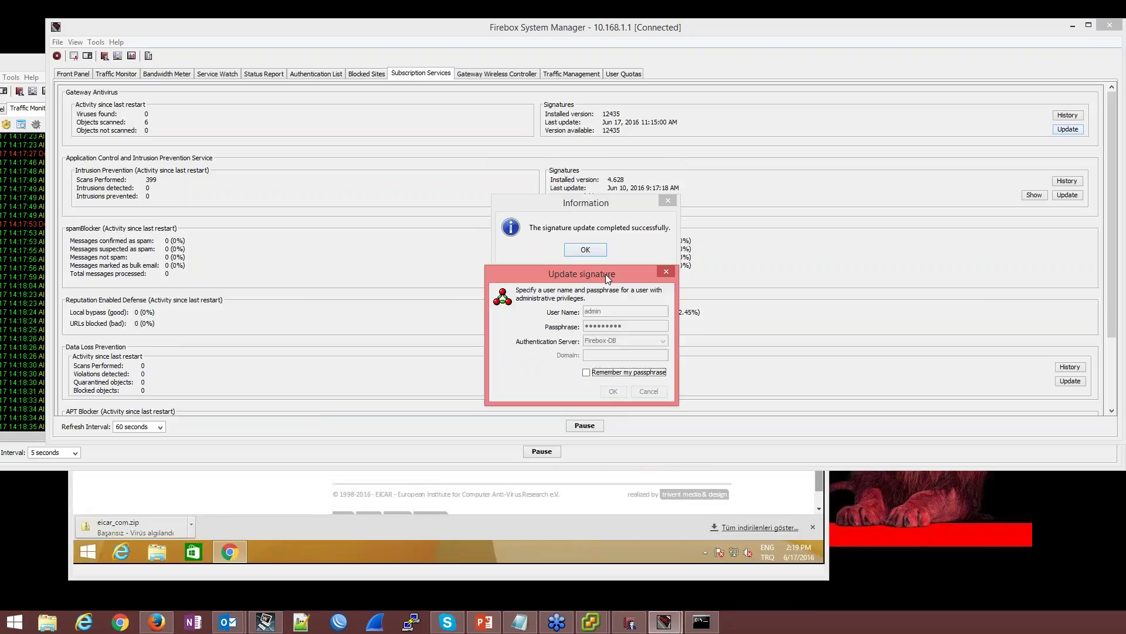
click(586, 251)
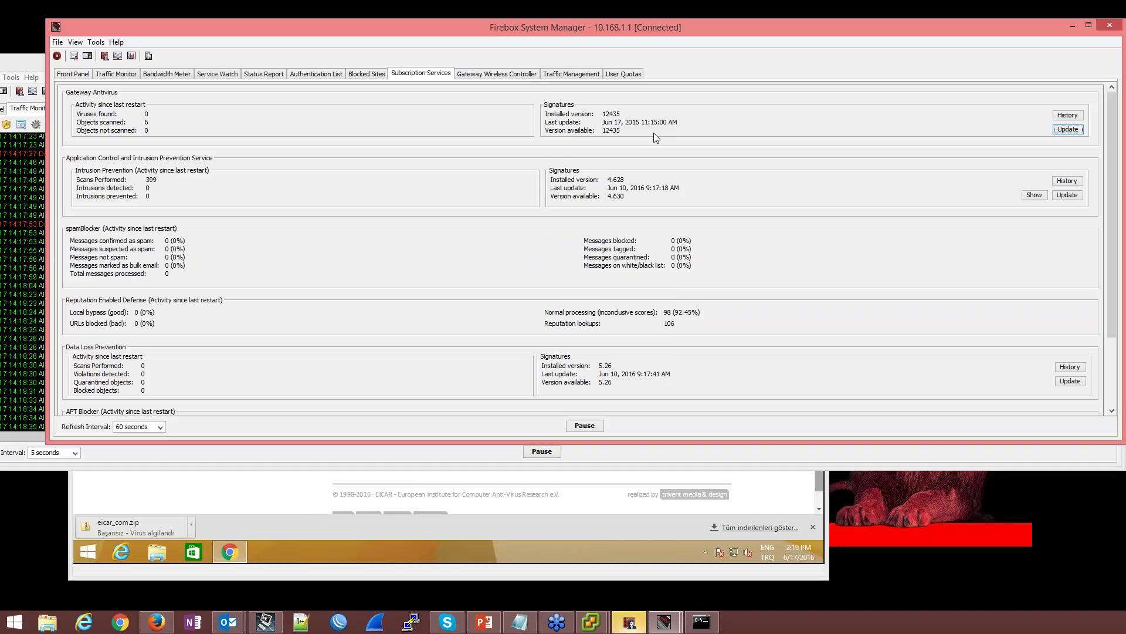
scroll(639, 170, down, 1)
scroll(639, 155, up, 1)
Start the Intrusion Prevention signature update to 4.630 with the administrator credentials
click(1067, 195)
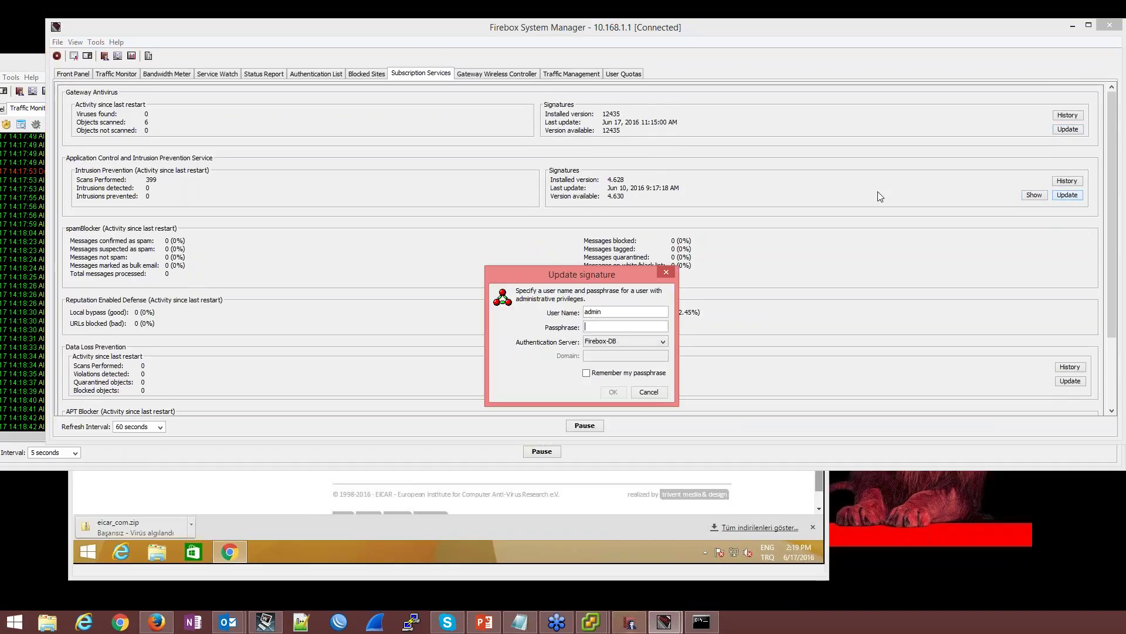
text(•••••)
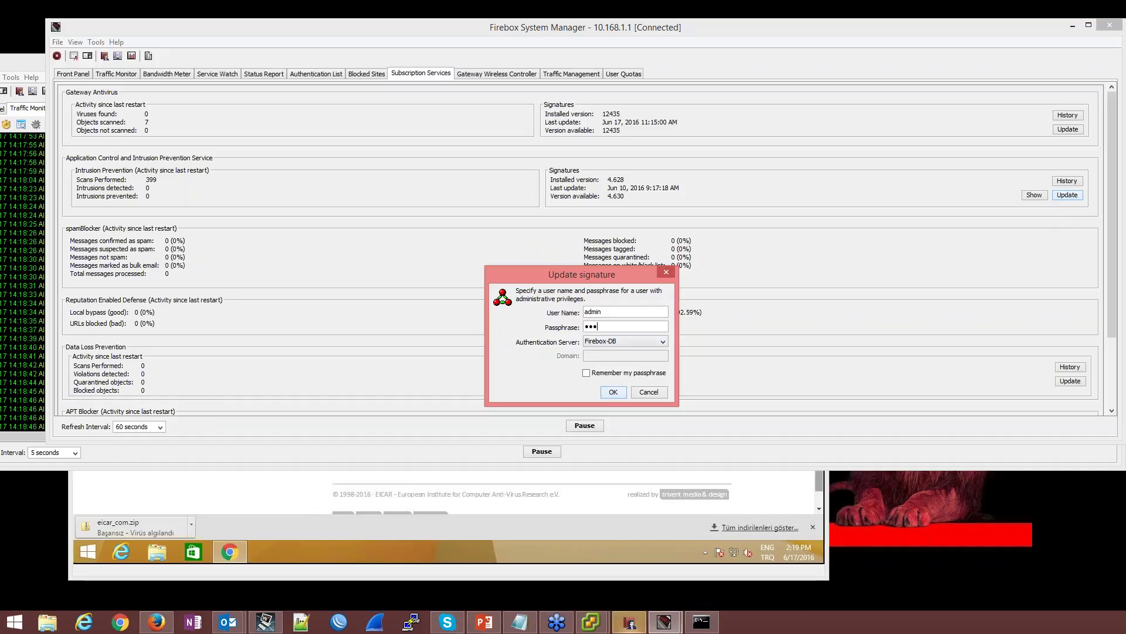
text(••••)
key(Return)
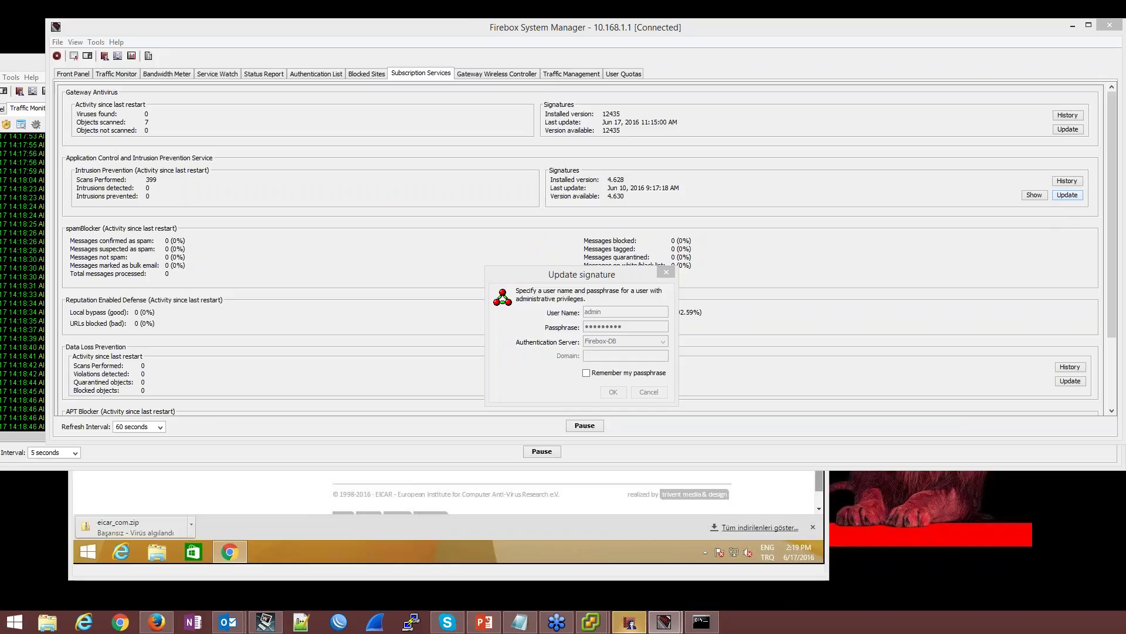
Restart Chrome in the VM and reload the eicar.org/85-0-Download.html page
click(482, 553)
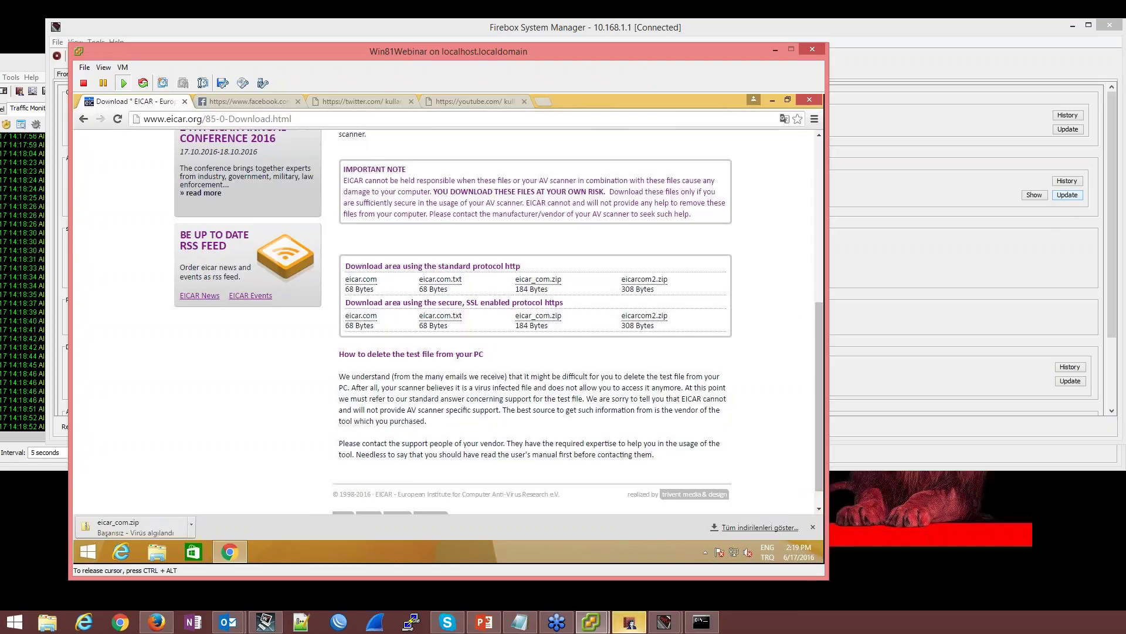
click(813, 527)
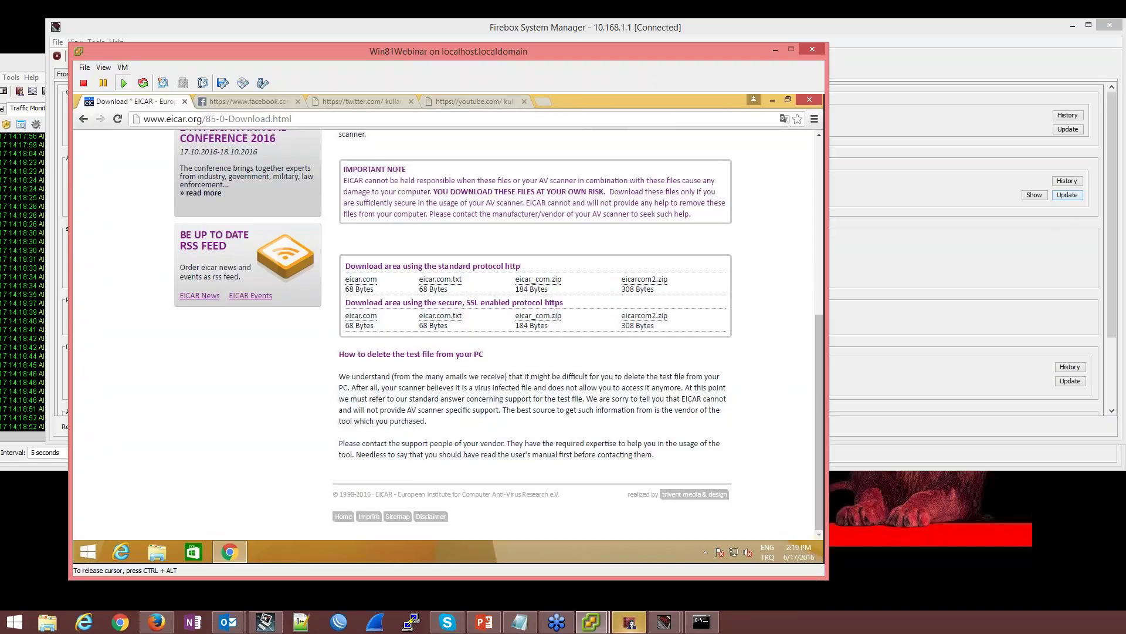
click(808, 100)
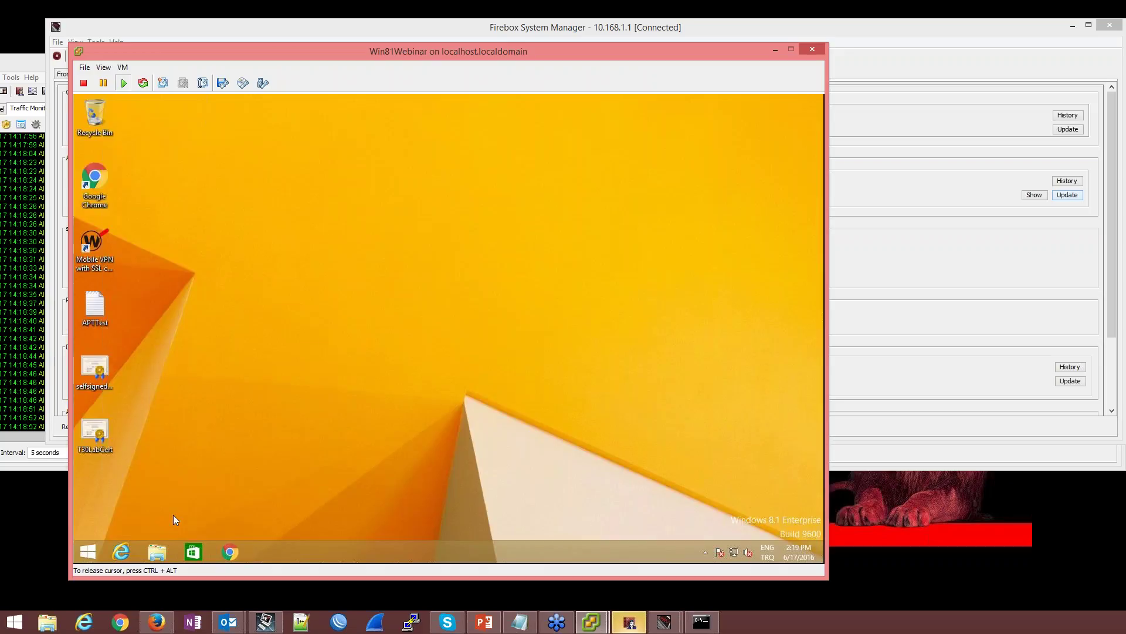
click(229, 552)
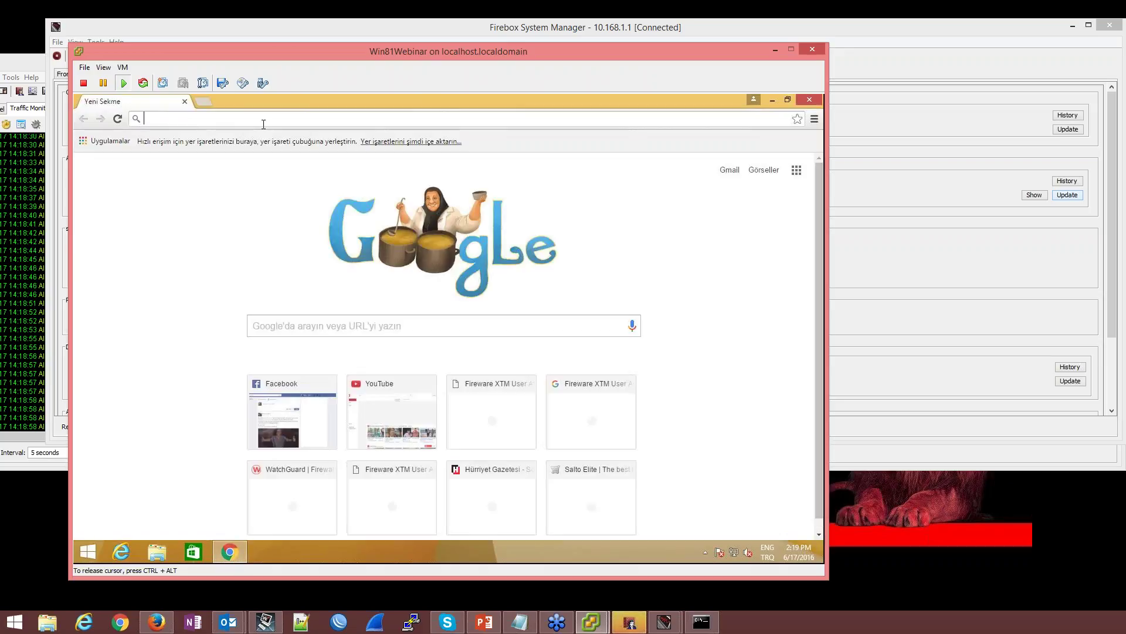
text(eicar)
key(Down)
key(Down)
key(Down)
key(Down)
key(Down)
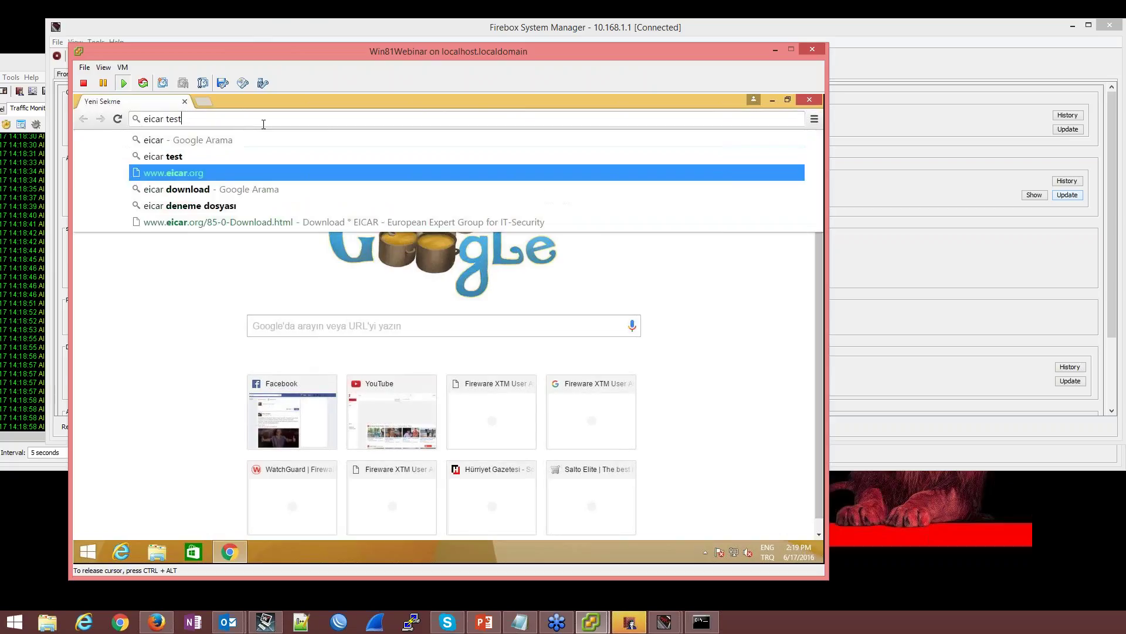
key(Return)
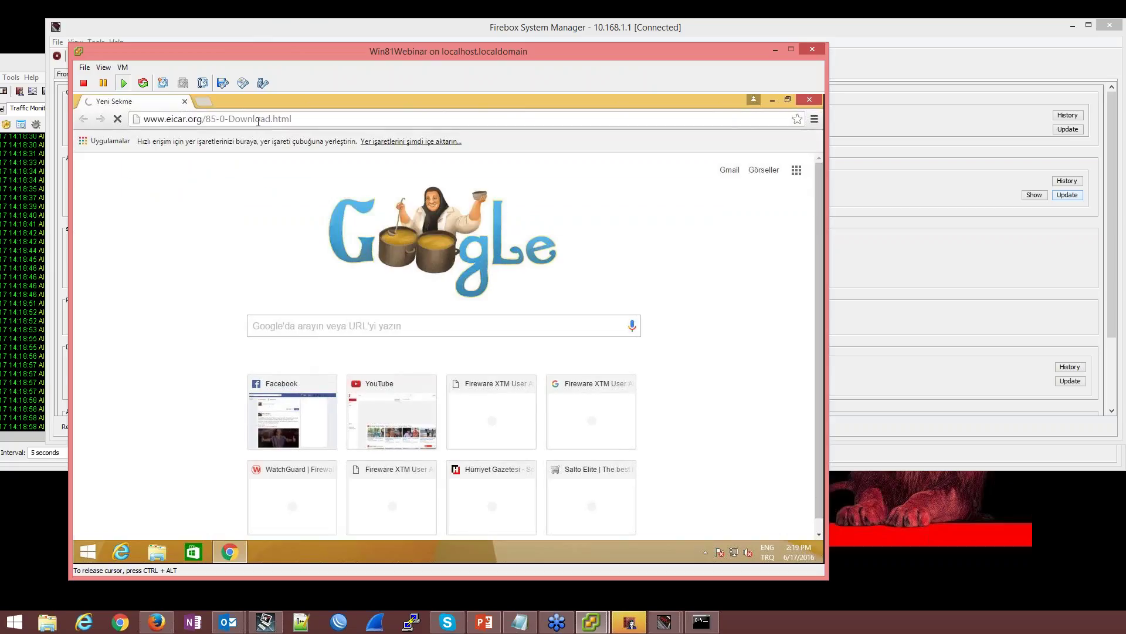
Bring Traffic Monitor forward and maximize Firebox System Manager to full screen
key(ctrl+alt)
drag(21, 70, 179, 67)
click(268, 277)
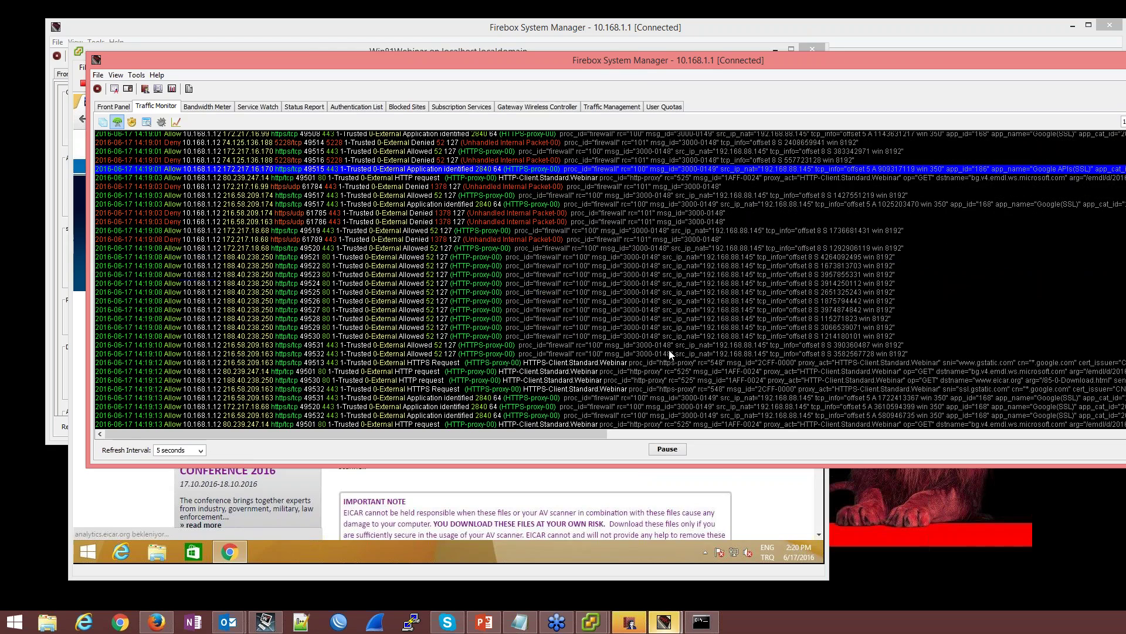
double_click(578, 63)
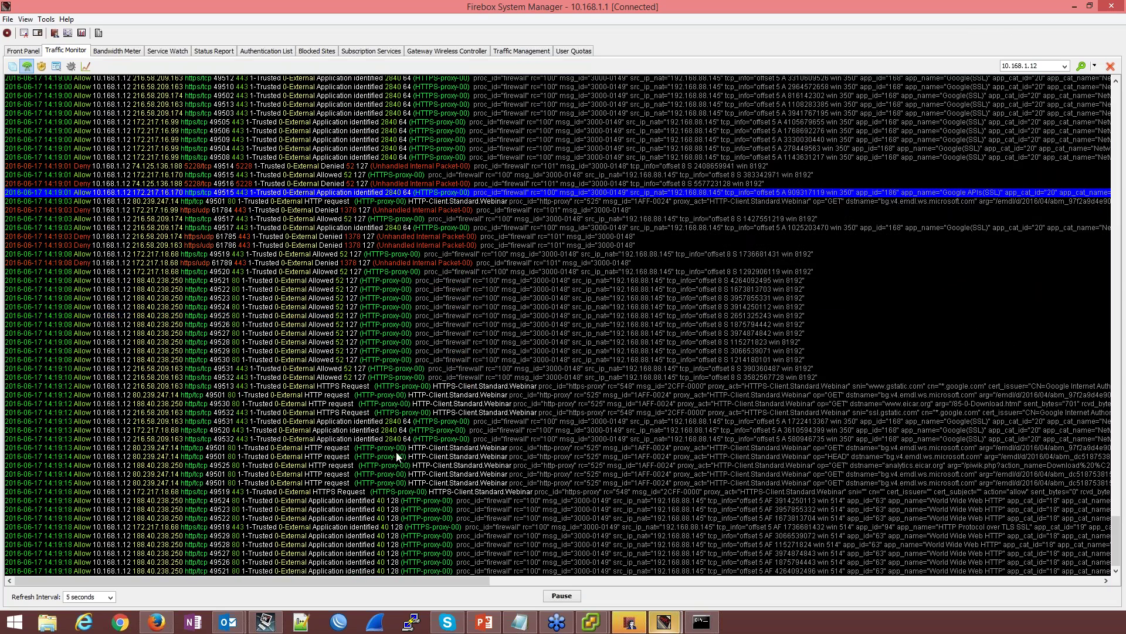
click(606, 623)
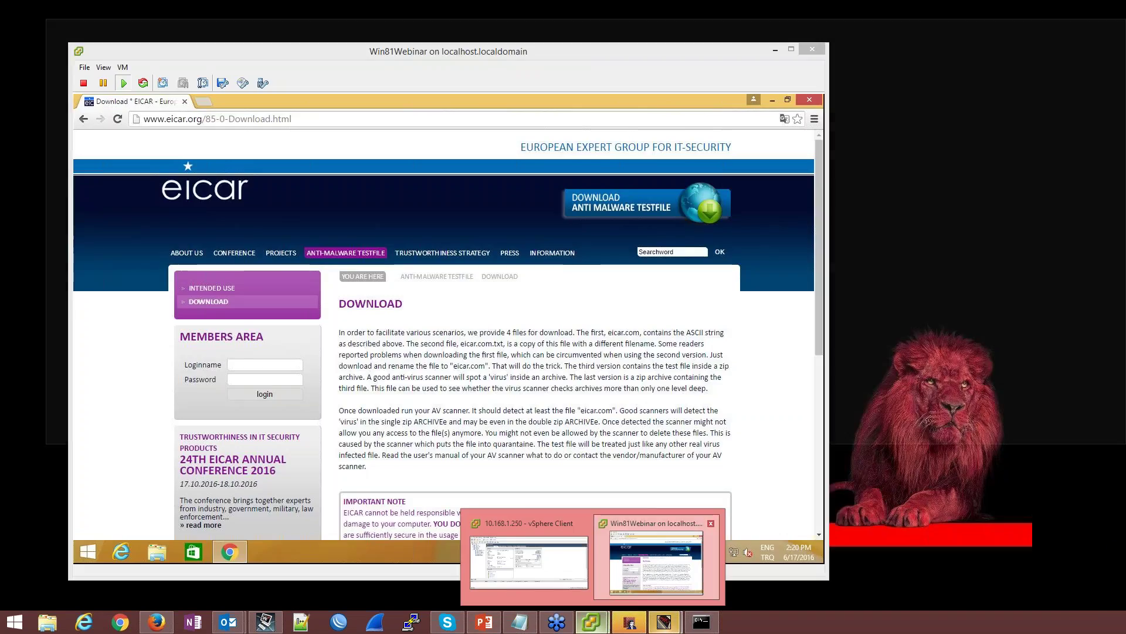
Download the eicar.com test file from the EICAR page, then return to Firebox System Manager
click(564, 578)
scroll(494, 376, down, 1)
scroll(494, 376, down, 5)
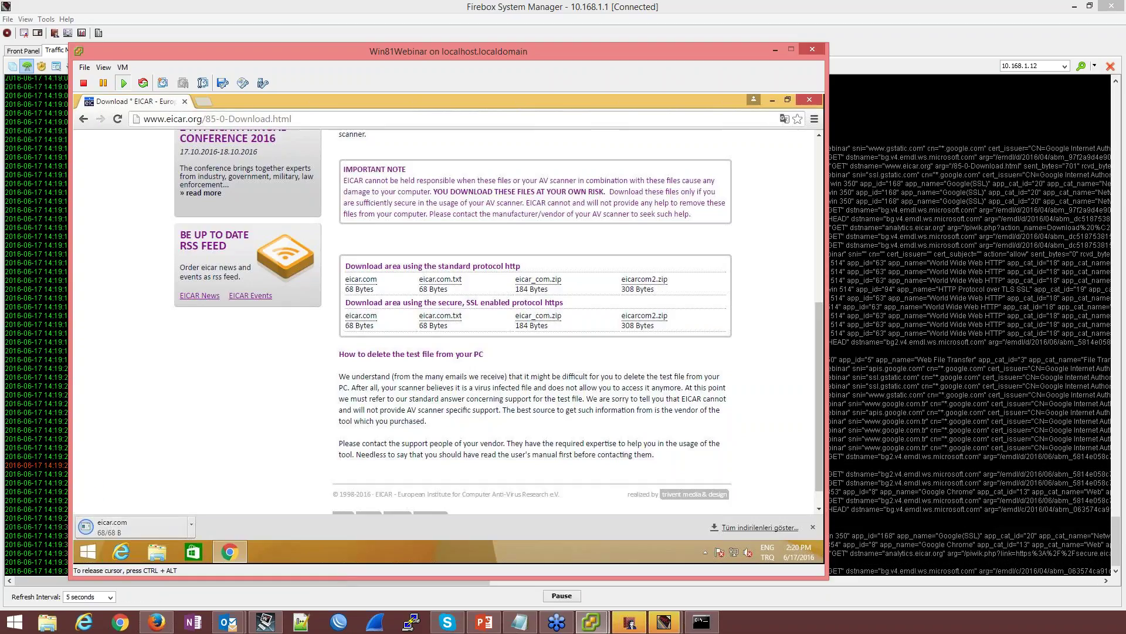
click(930, 177)
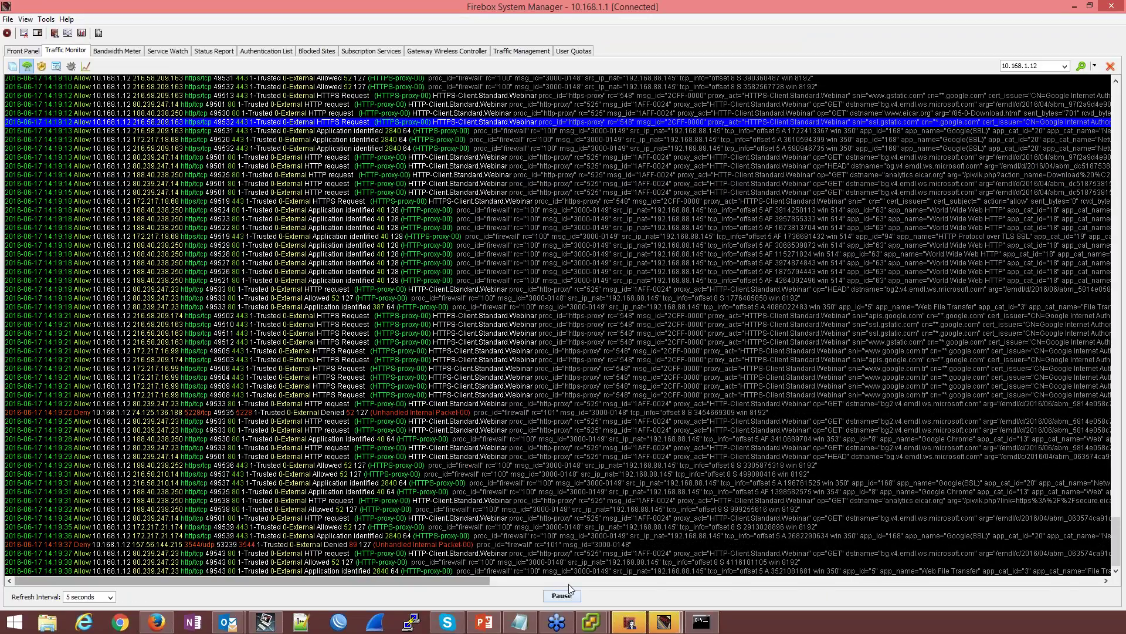
Pause the Traffic Monitor log, inspect the latest entries, then resume live updates
click(562, 595)
click(387, 466)
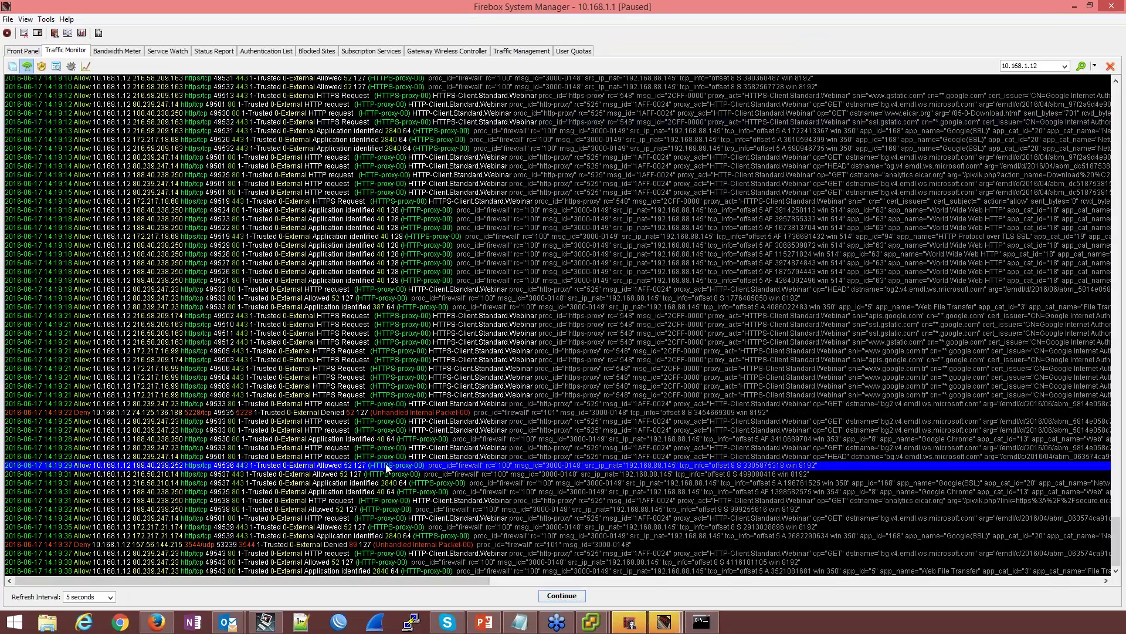
drag(386, 467, 469, 579)
click(398, 570)
click(561, 595)
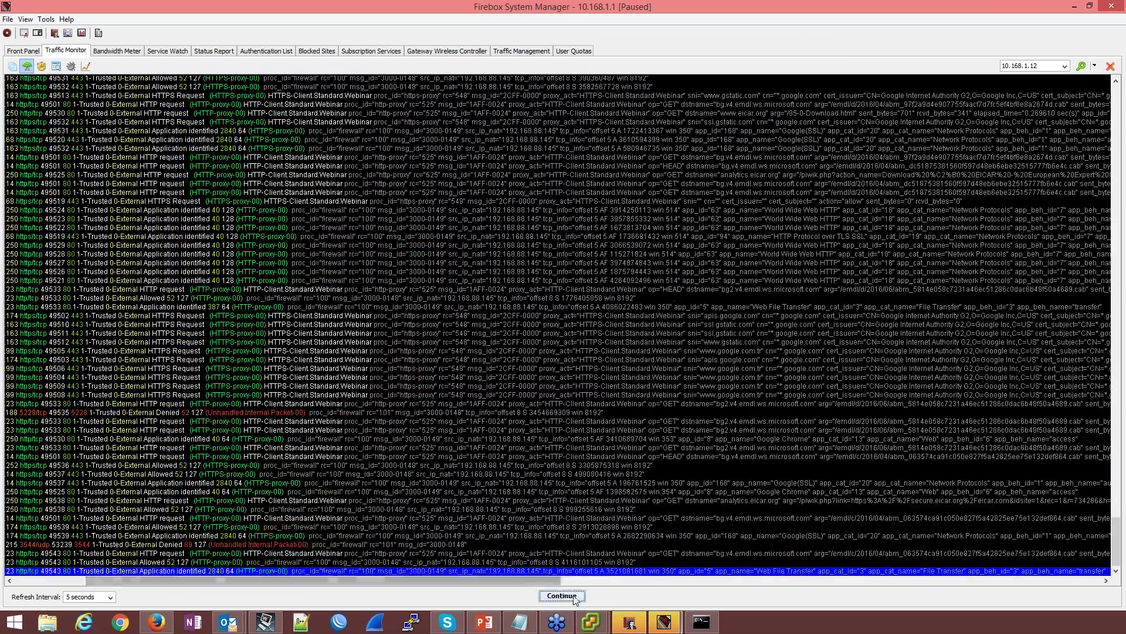
drag(457, 581, 410, 581)
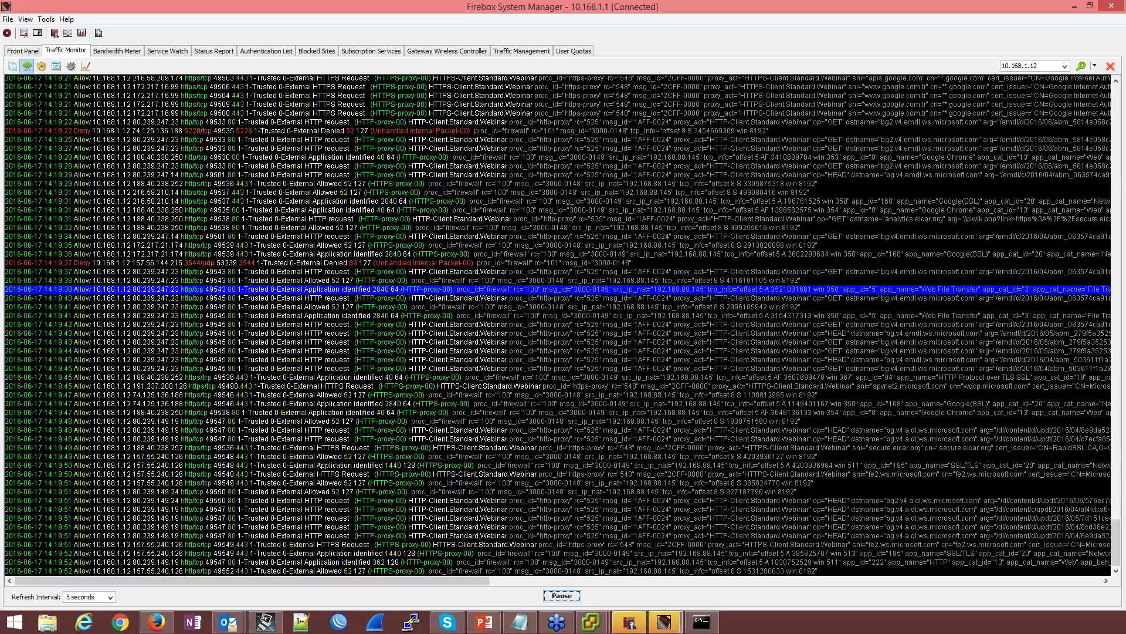
Filter the log to 'eicar', review the secure.eicar.org HTTPS-proxy-00 entry, then resume logging
drag(1040, 66, 917, 61)
text(eicar)
key(Return)
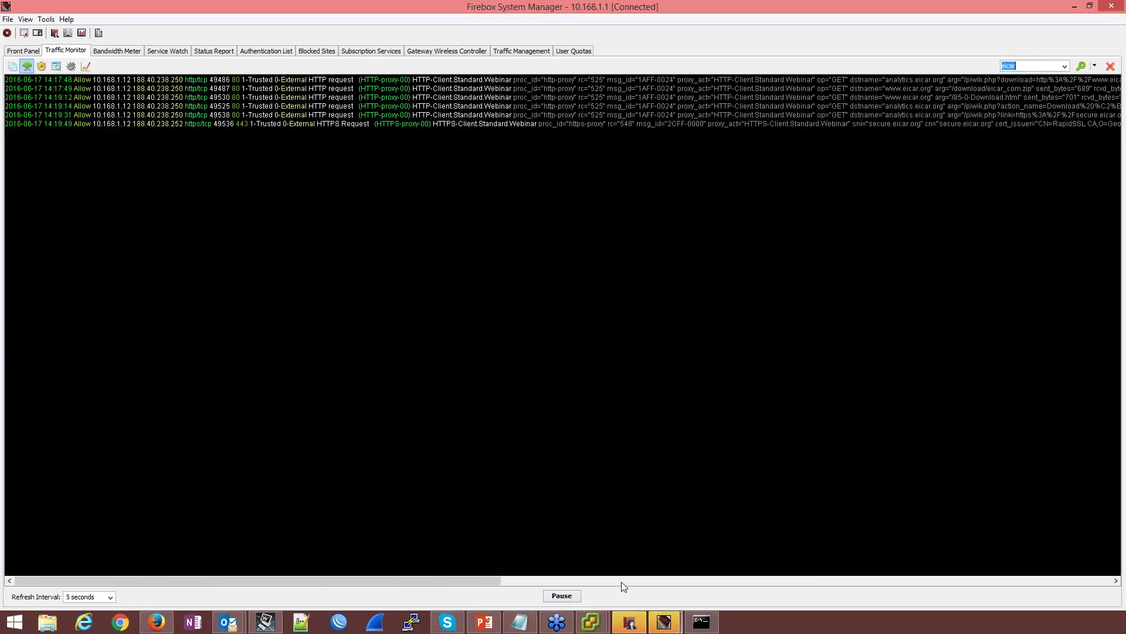
click(561, 596)
click(372, 125)
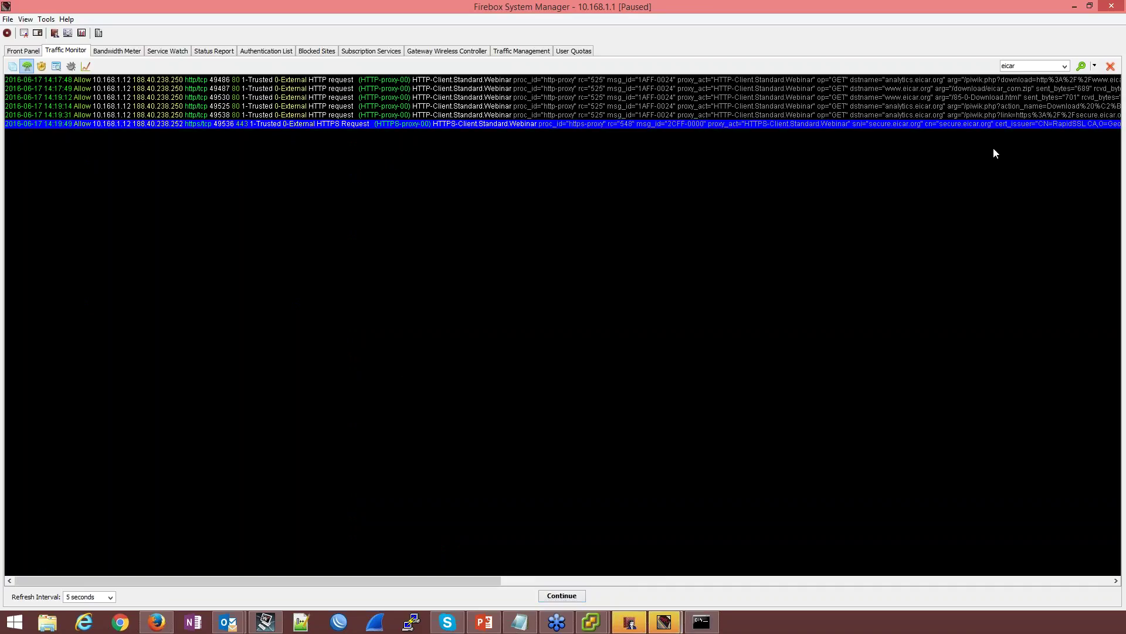
drag(138, 581, 361, 581)
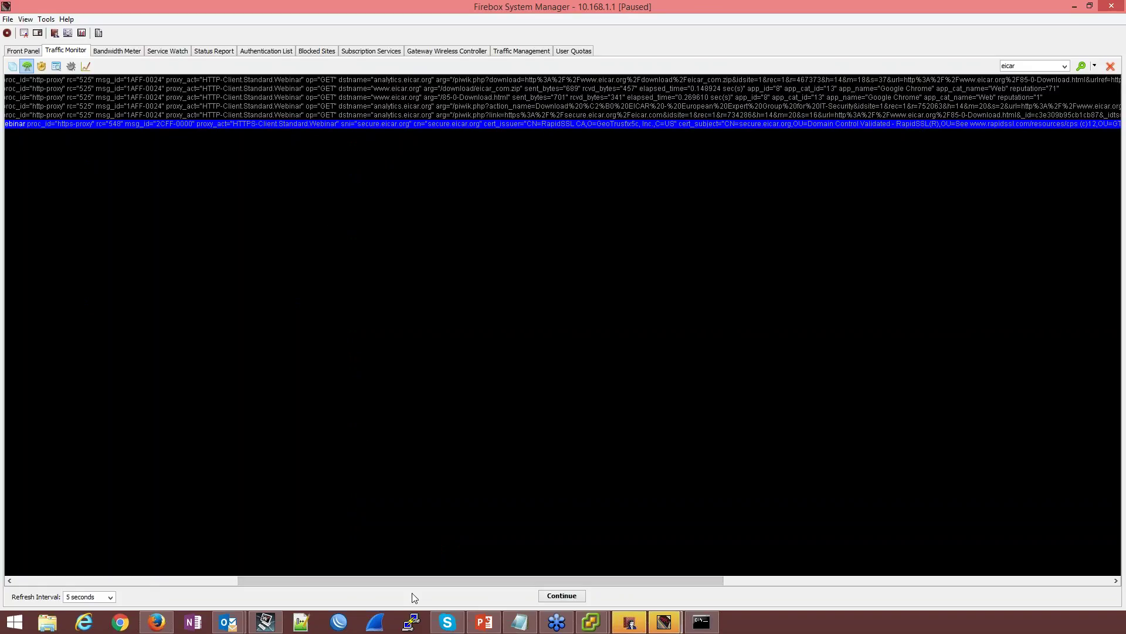
drag(436, 582, 180, 530)
click(556, 595)
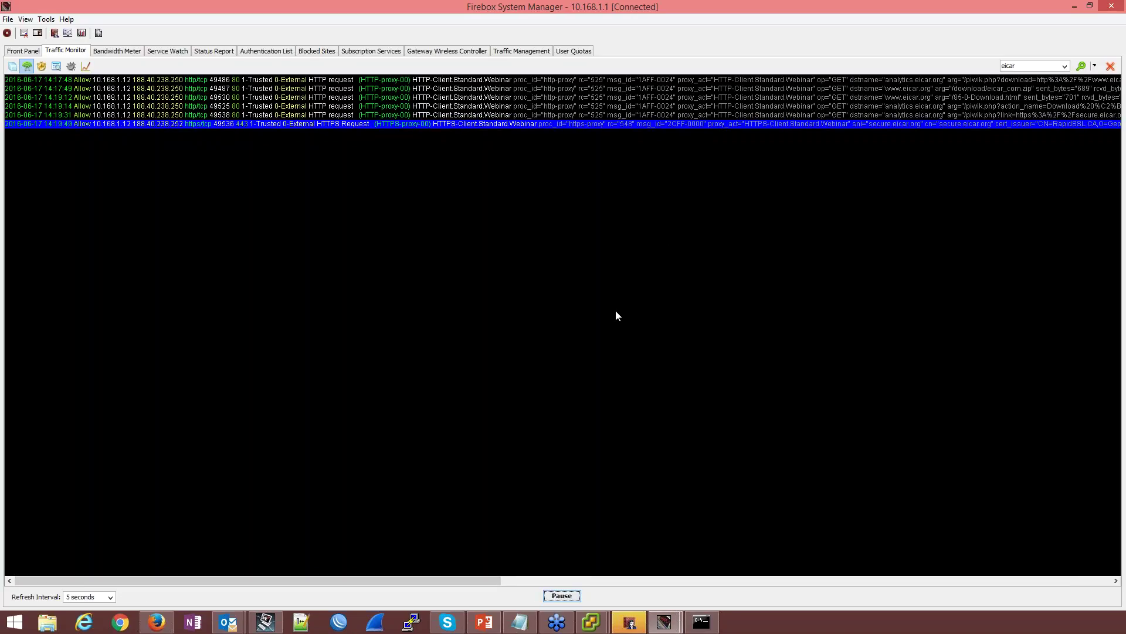
click(1074, 6)
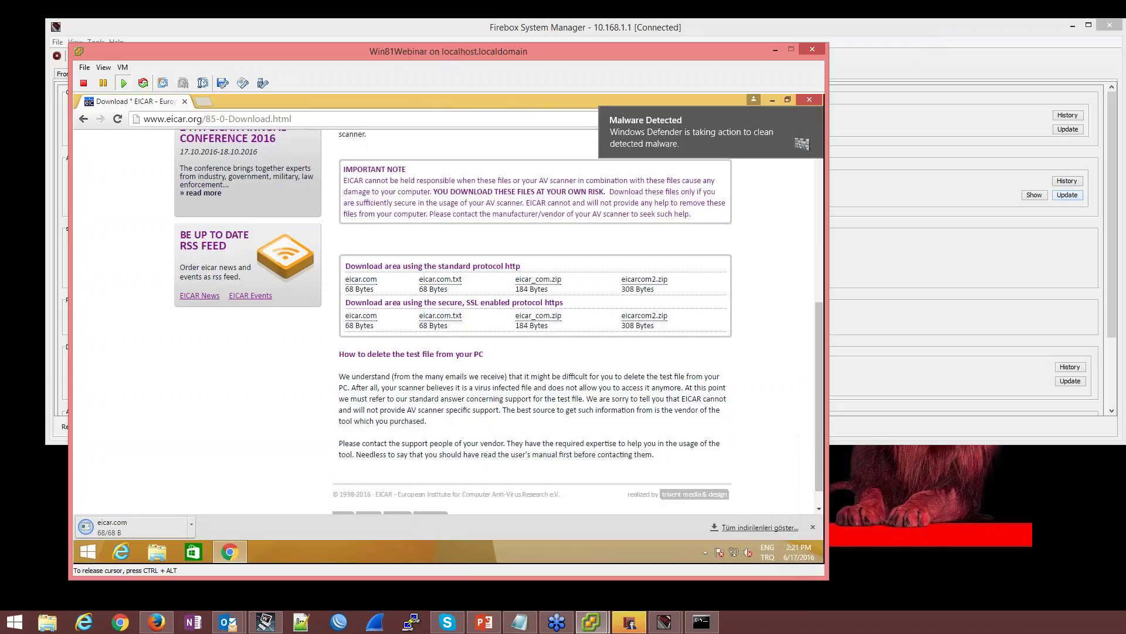
click(202, 101)
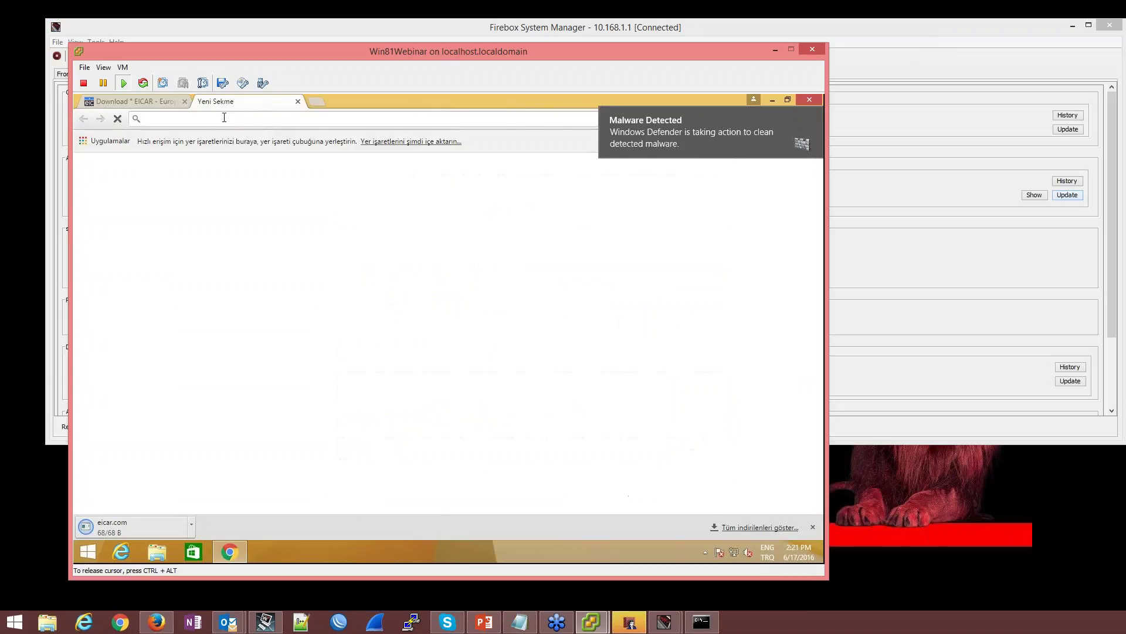
text(www.htt)
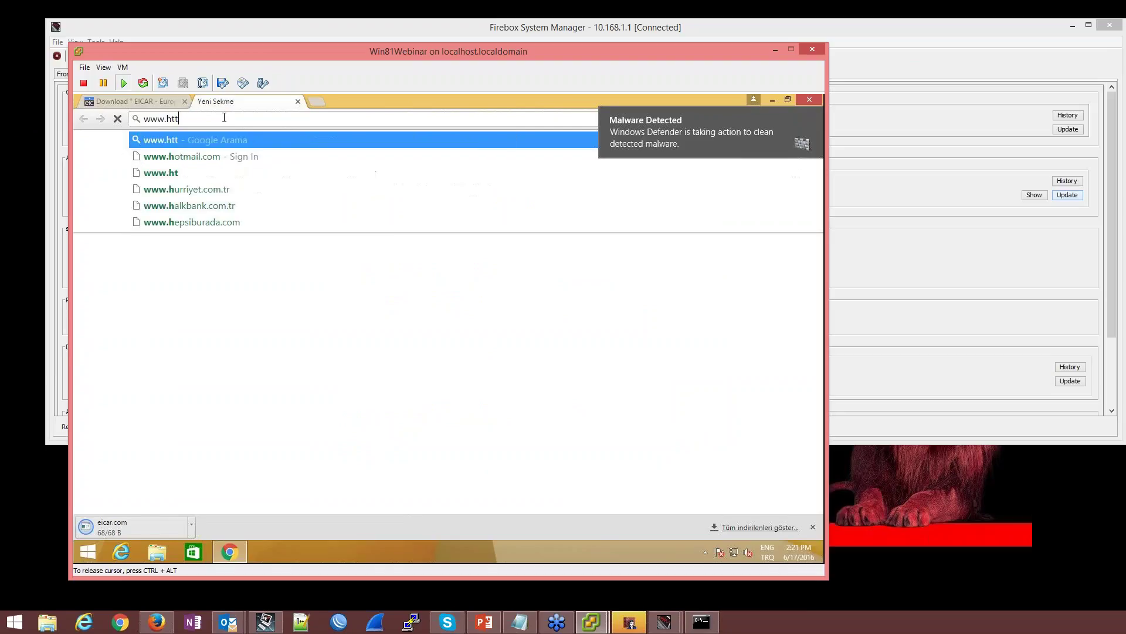
key(BackSpace)
key(BackSpace)
key(BackSpace)
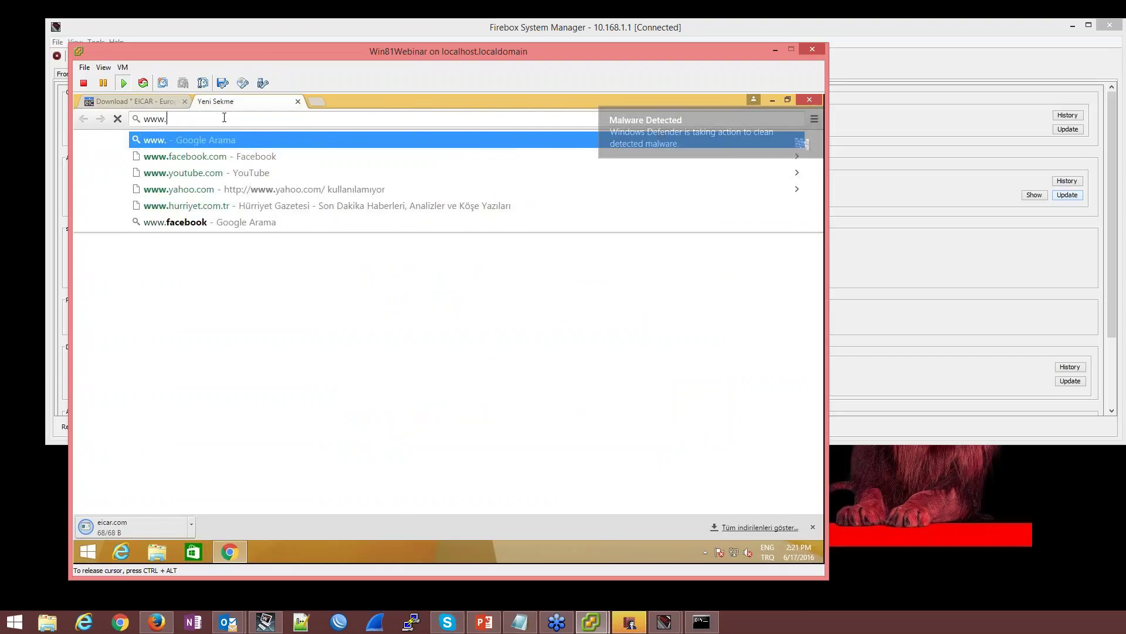
text(garanti.com.tr)
key(Return)
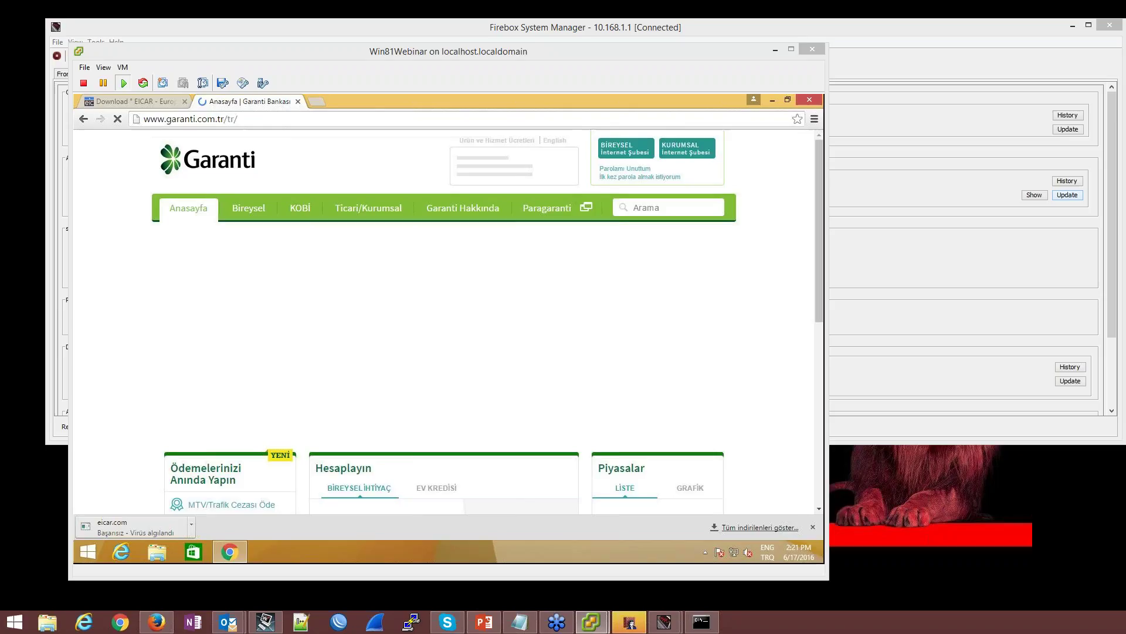
click(631, 152)
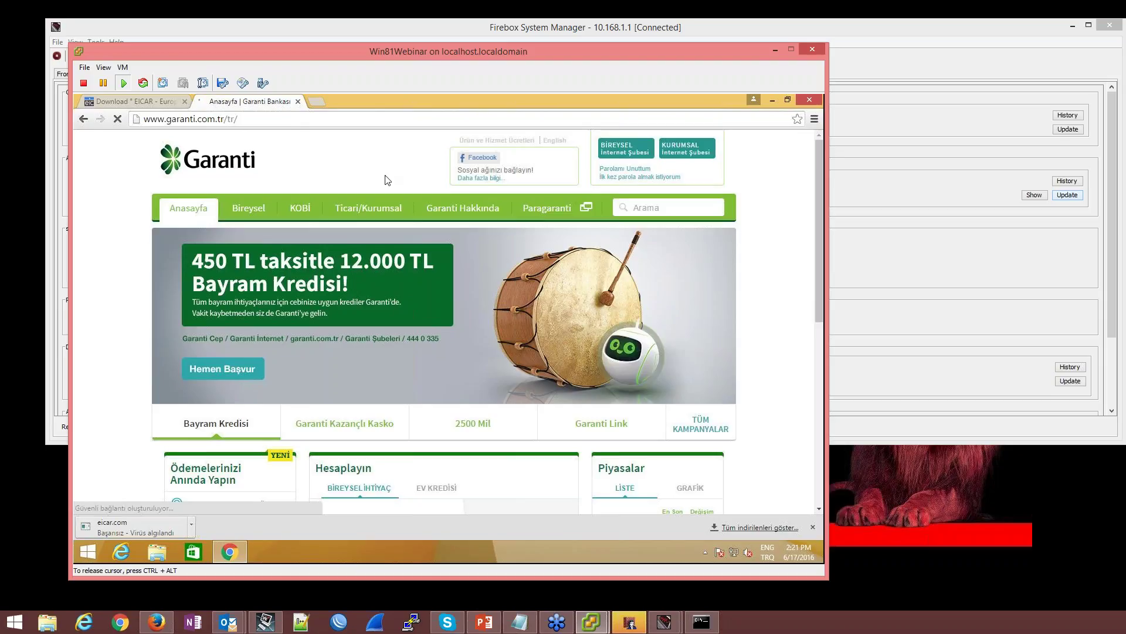
click(643, 151)
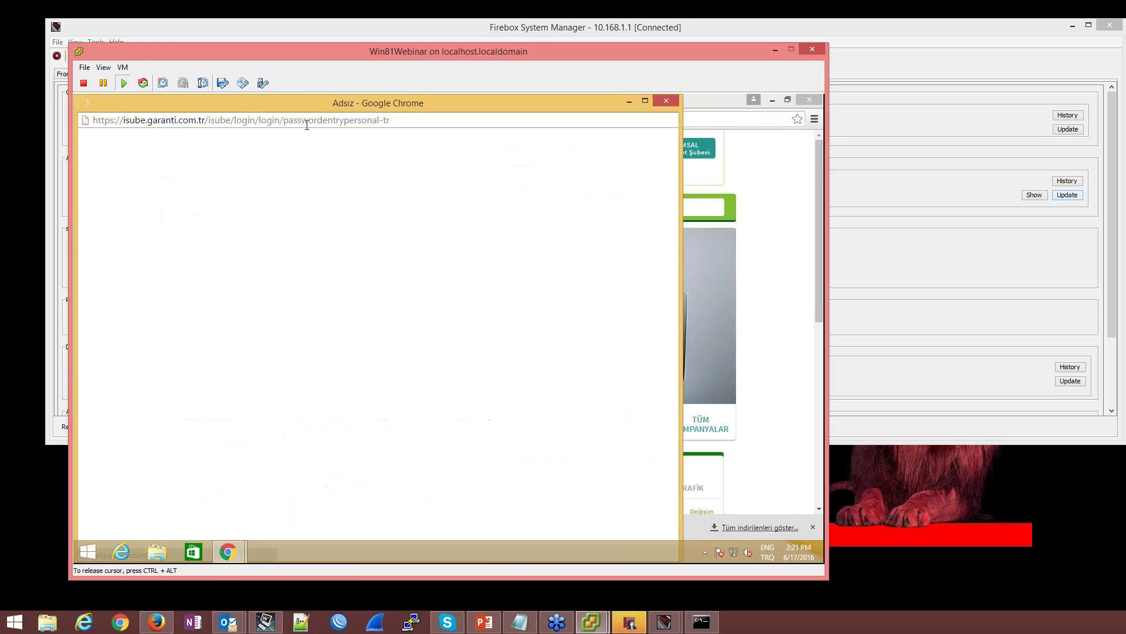
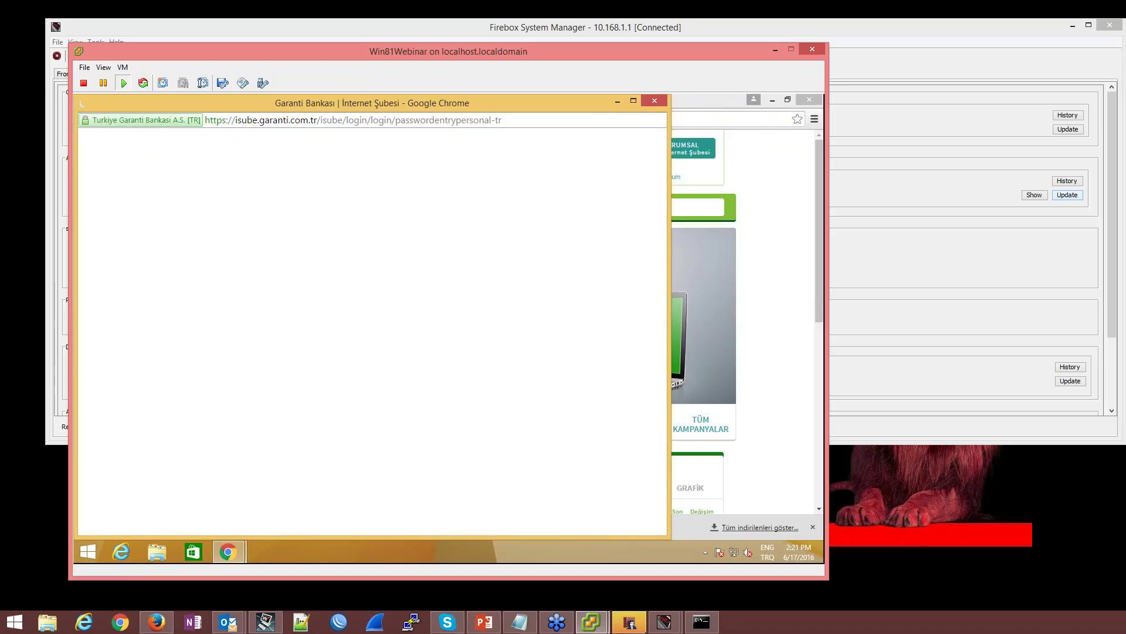
Back in the VM browser, open the Garanti login page's Symantec-issued certificate
click(629, 621)
click(557, 271)
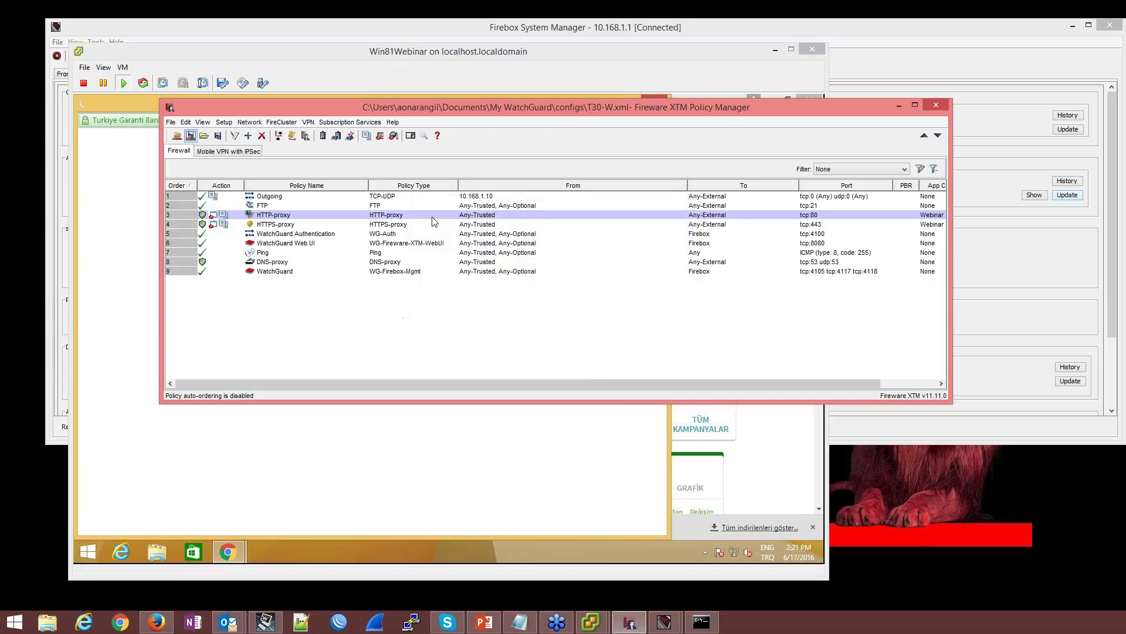
click(112, 106)
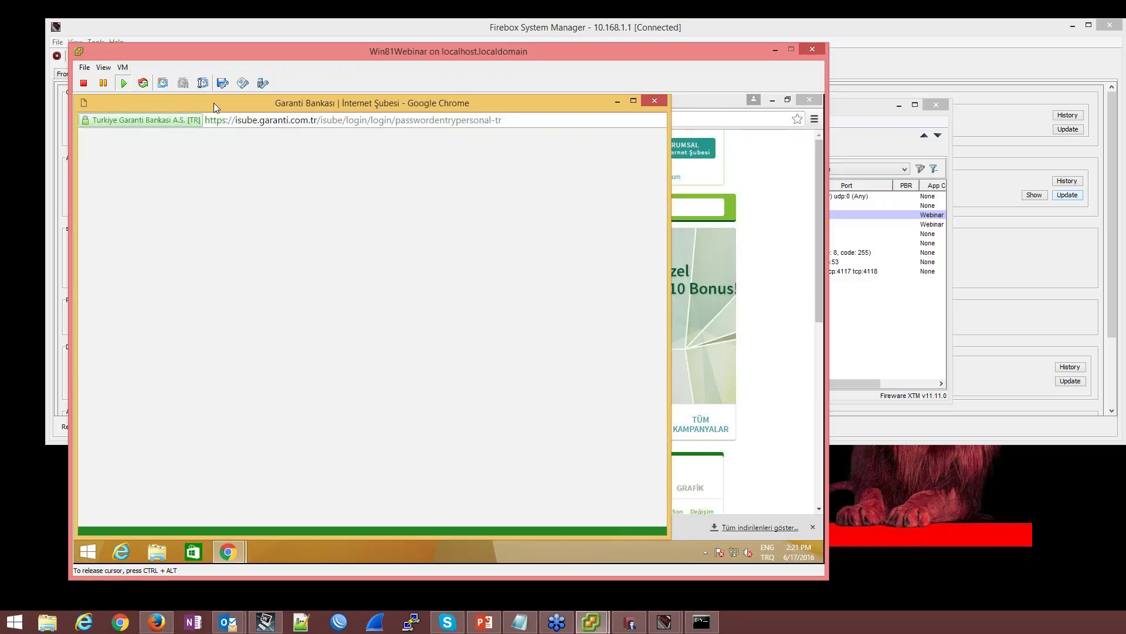
click(181, 122)
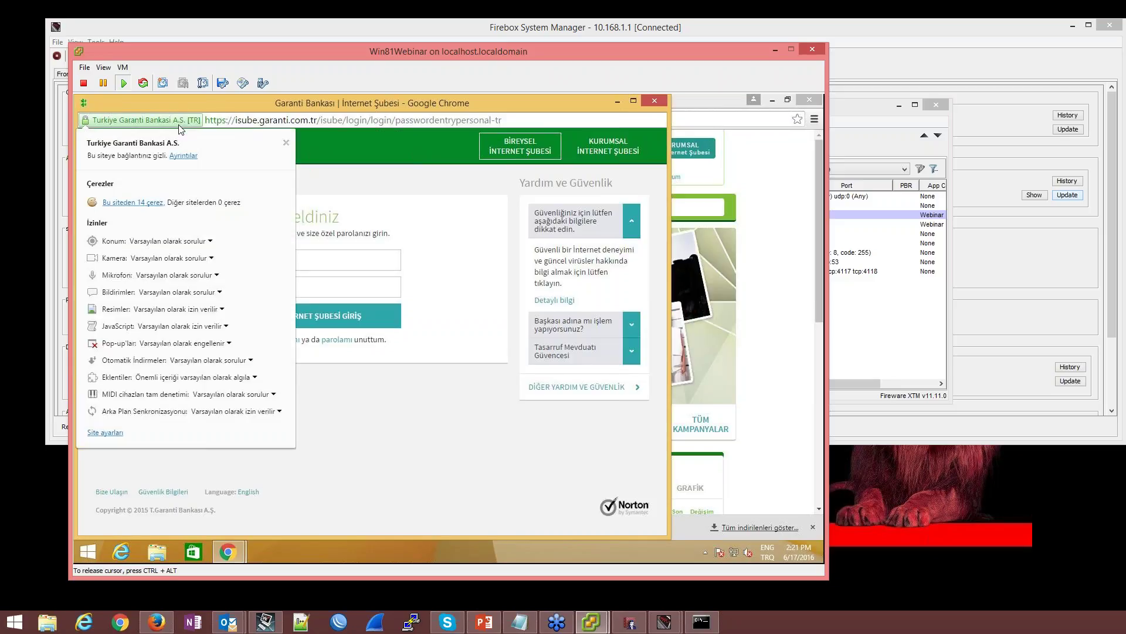
click(183, 156)
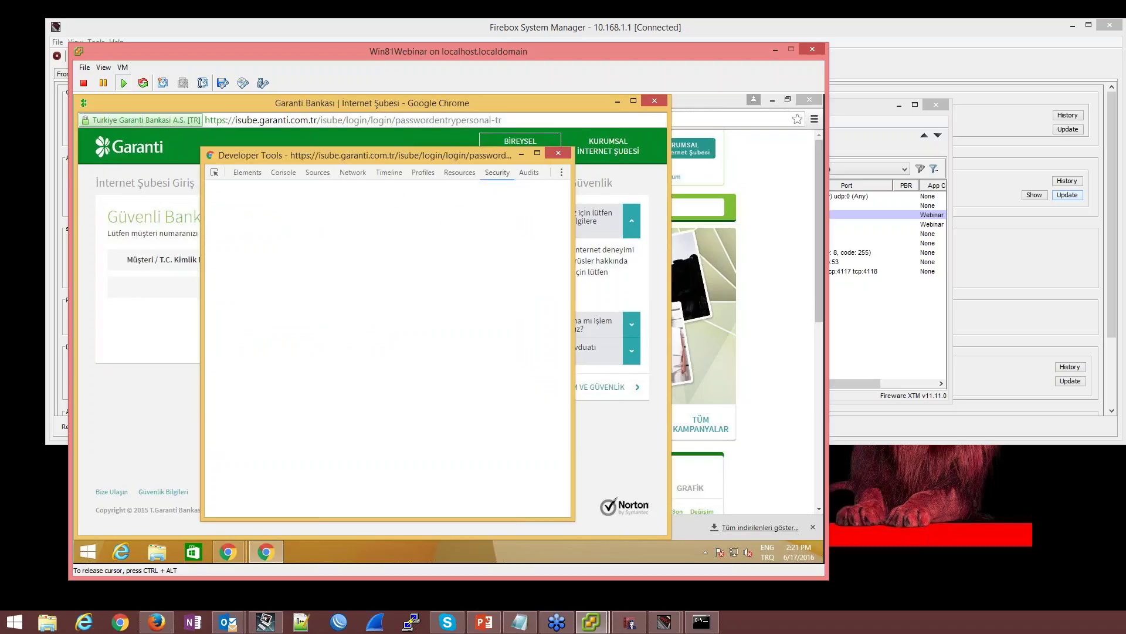
click(400, 311)
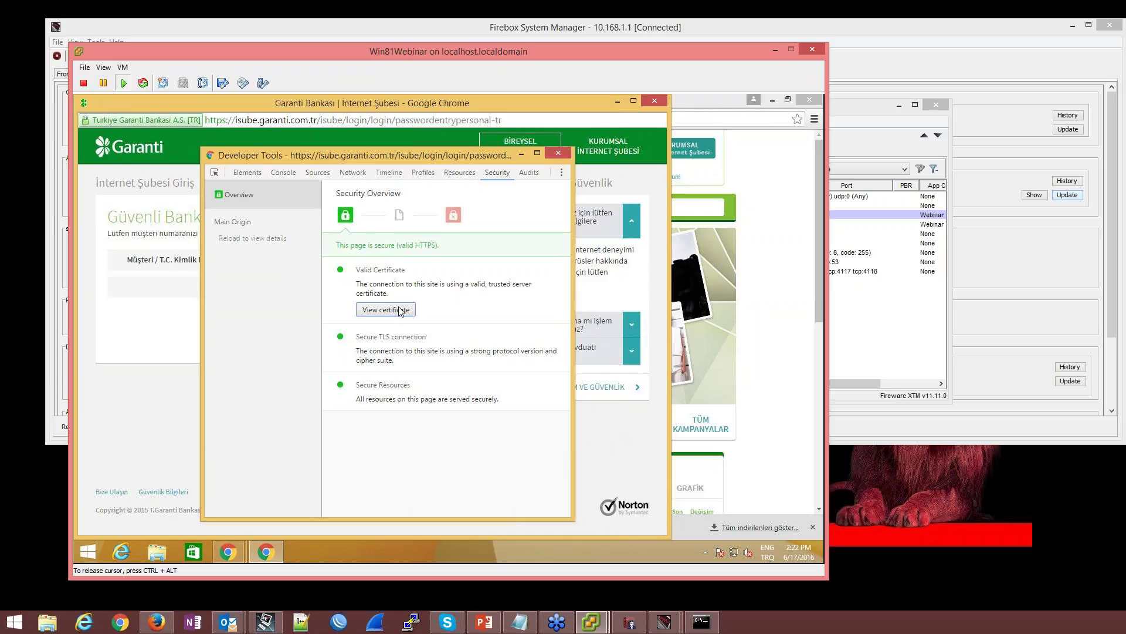
click(401, 310)
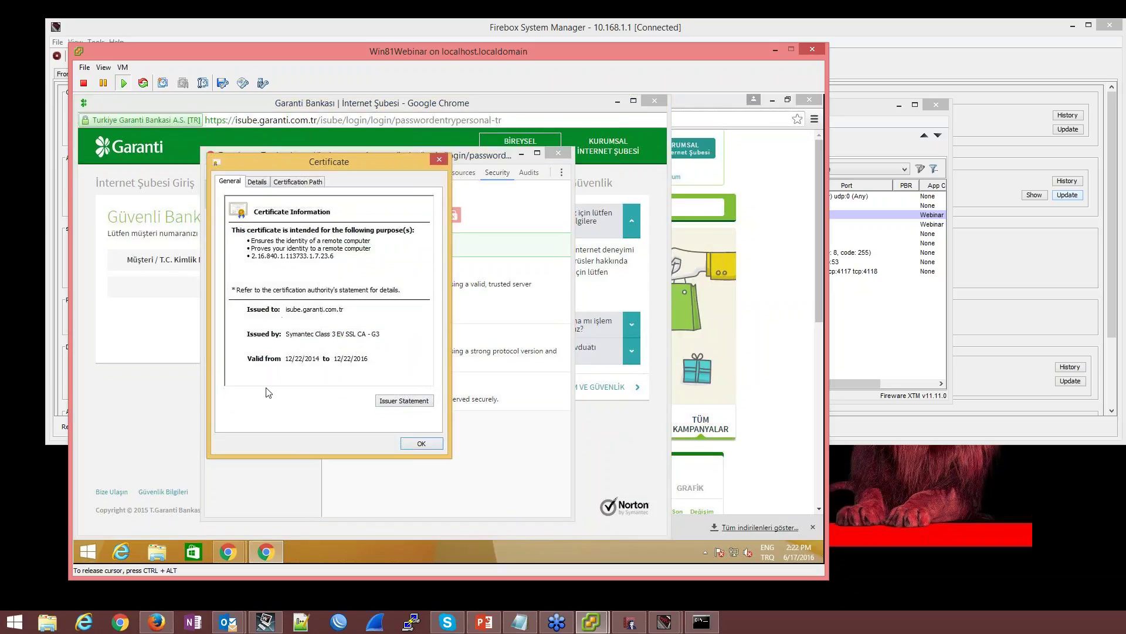
Close the certificate and developer tools, then minimize the bank window and the virtual machine
key(ctrl+alt)
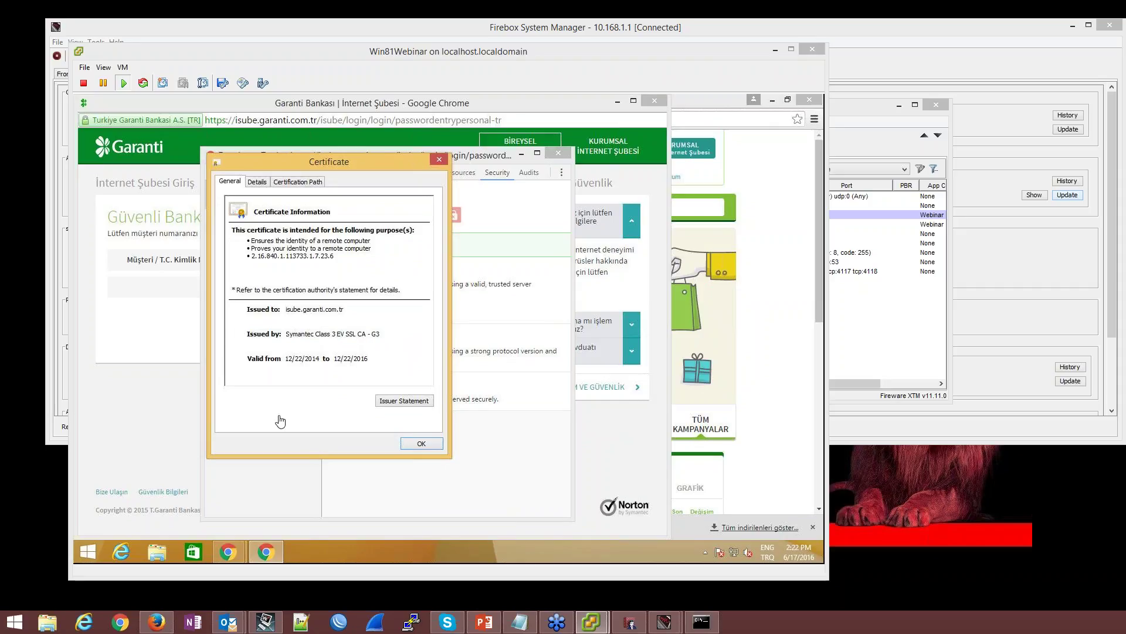
click(424, 449)
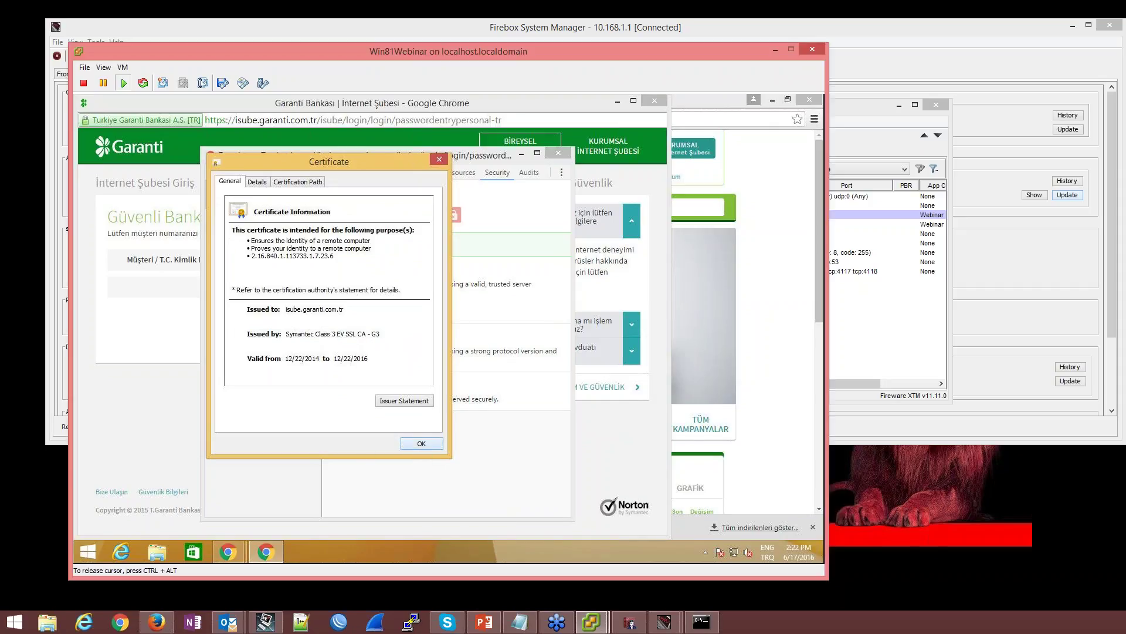
click(424, 449)
click(560, 155)
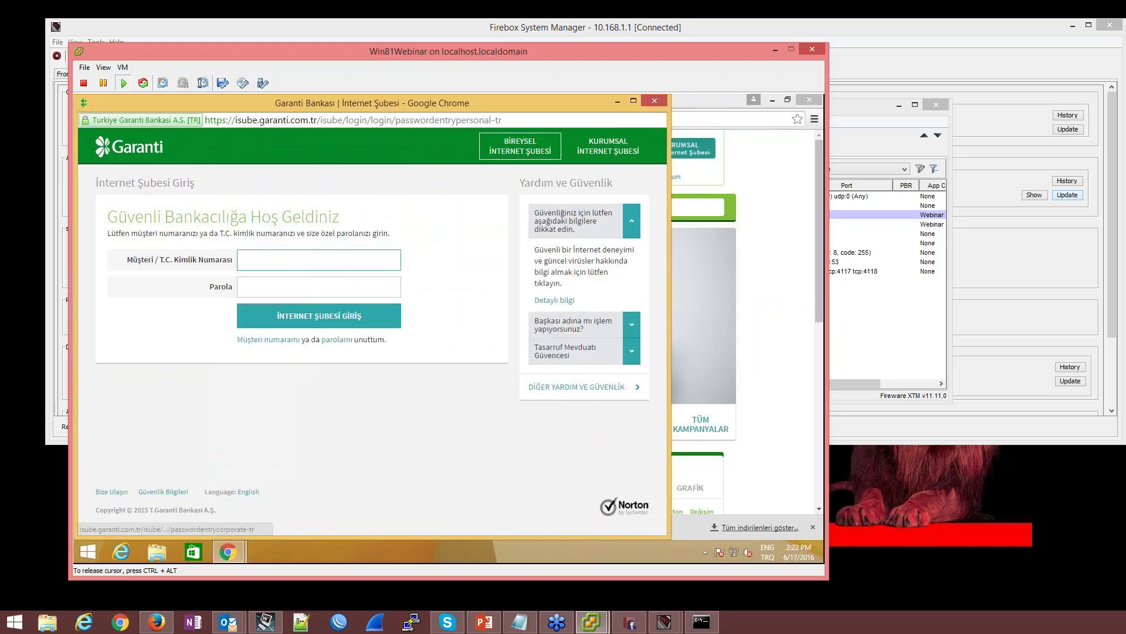
click(617, 100)
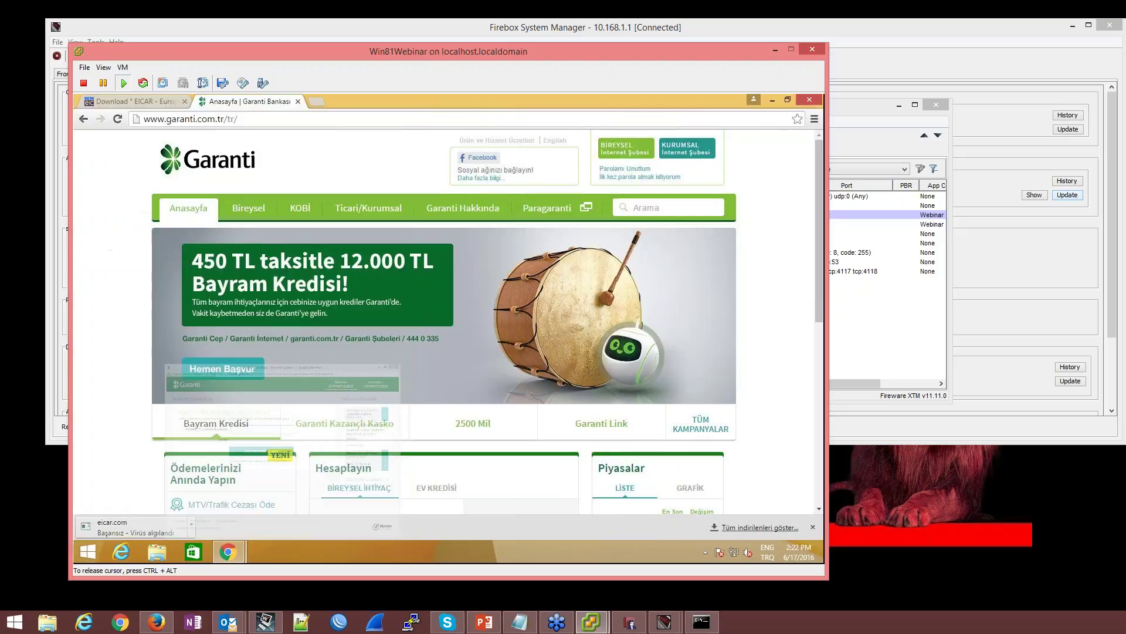
click(775, 50)
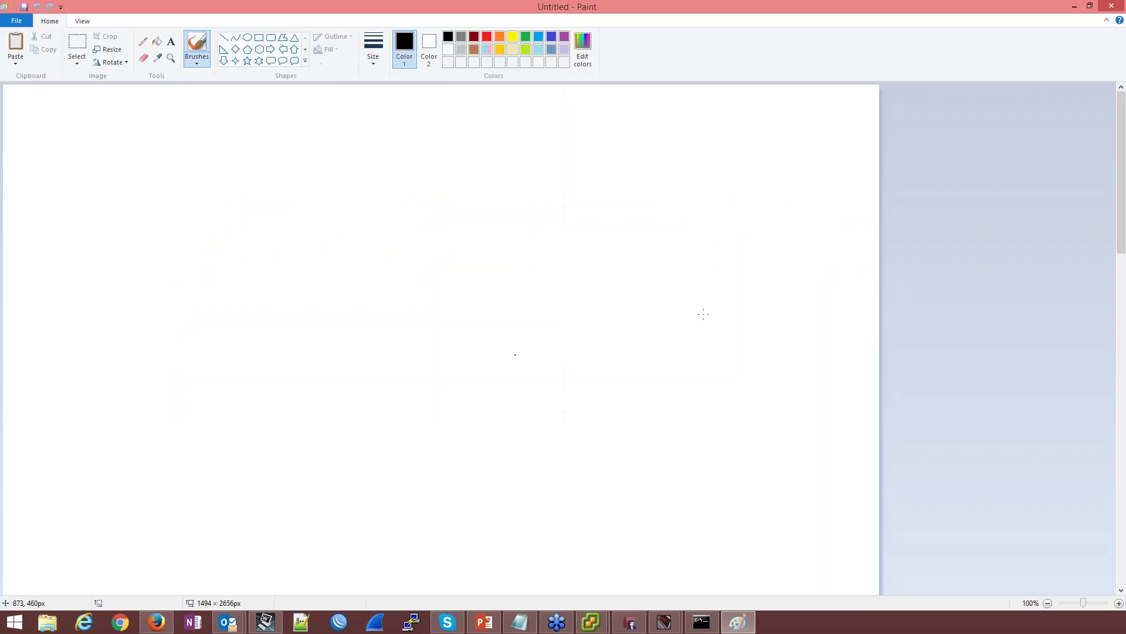
Draw a thought-bubble cloud, a tall rectangle and a triangle side by side
click(296, 61)
drag(165, 235, 59, 370)
click(259, 37)
drag(234, 228, 275, 400)
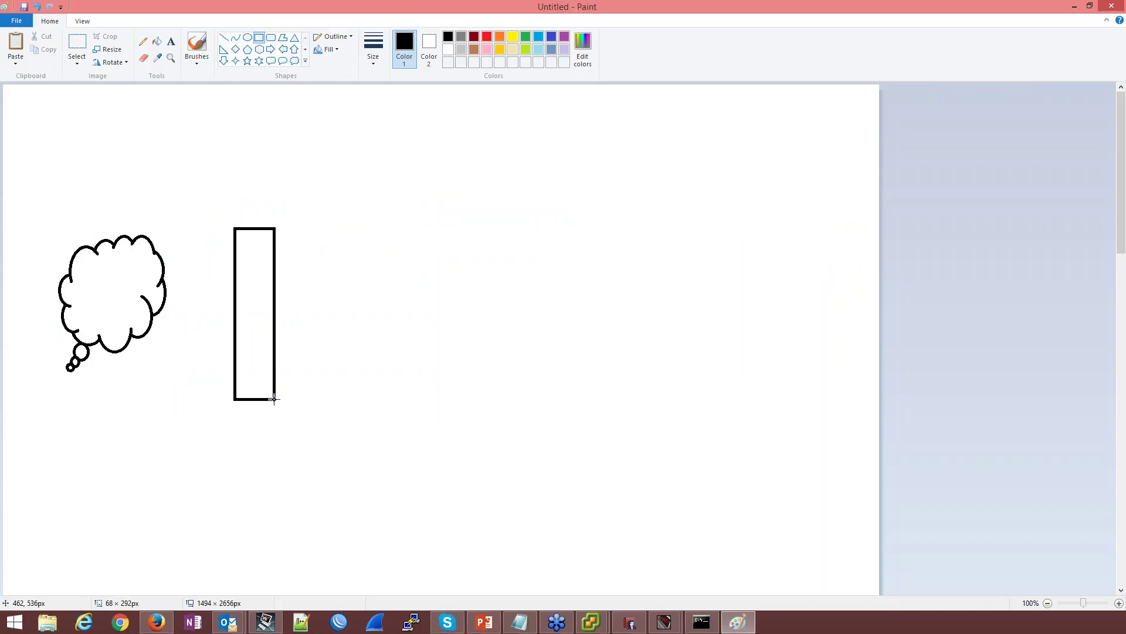
click(295, 37)
drag(453, 285, 532, 378)
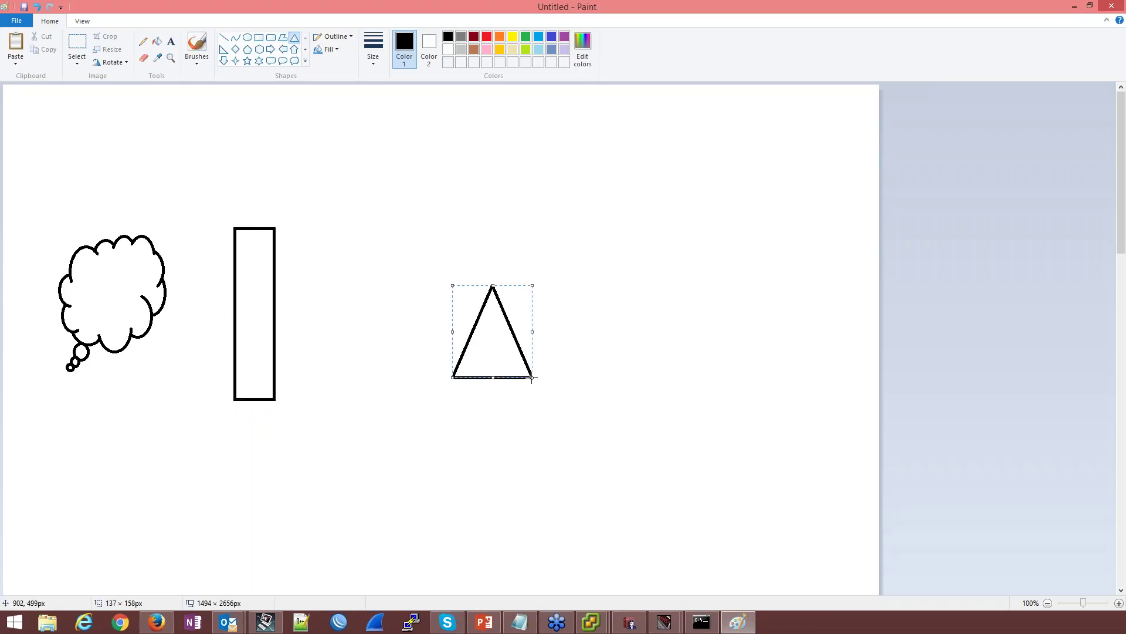
click(254, 227)
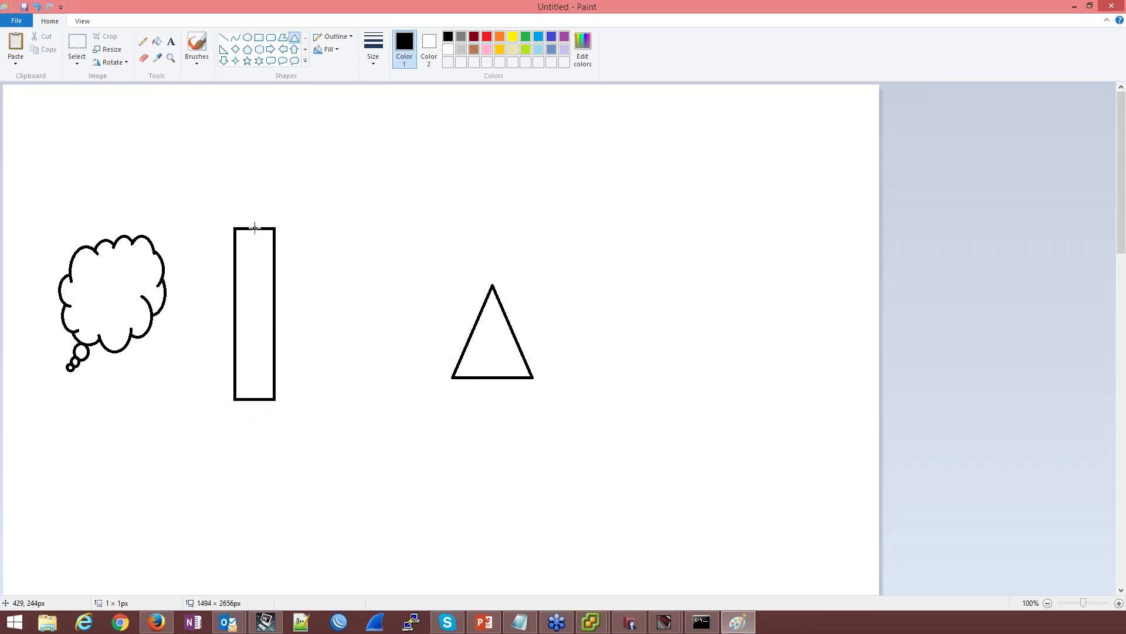
Try a long arrow, pencil squiggle and red loop, then undo the last two strokes
click(271, 49)
drag(129, 253, 532, 314)
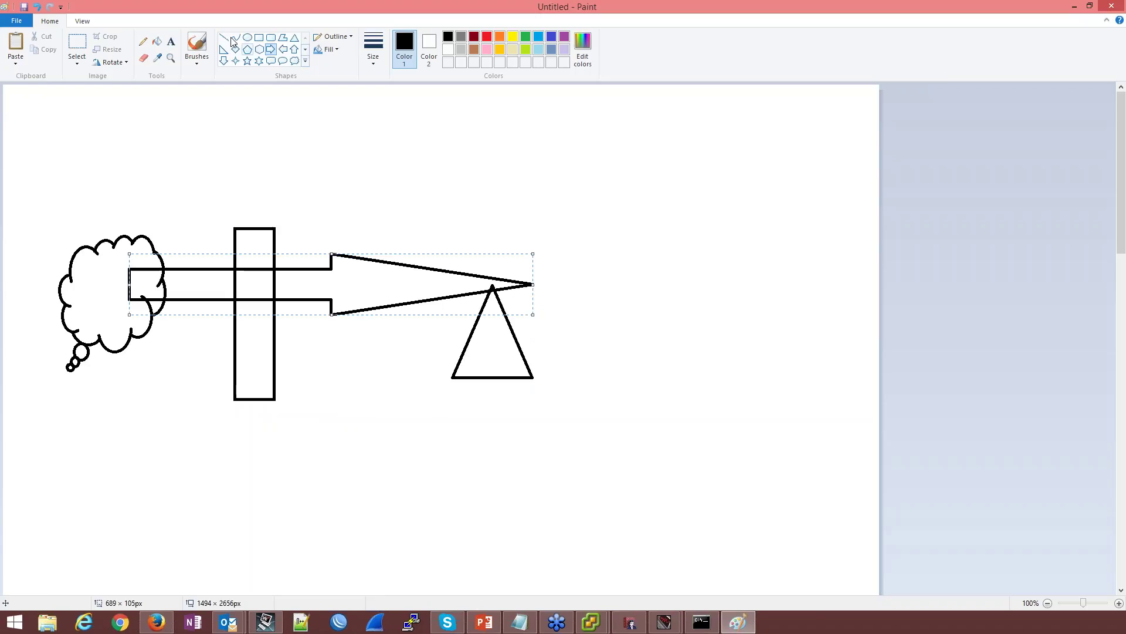
click(143, 41)
mouse_move(141, 287)
mouse_down()
mouse_move(199, 271)
mouse_move(221, 286)
mouse_move(202, 289)
mouse_move(276, 274)
mouse_move(441, 287)
mouse_up()
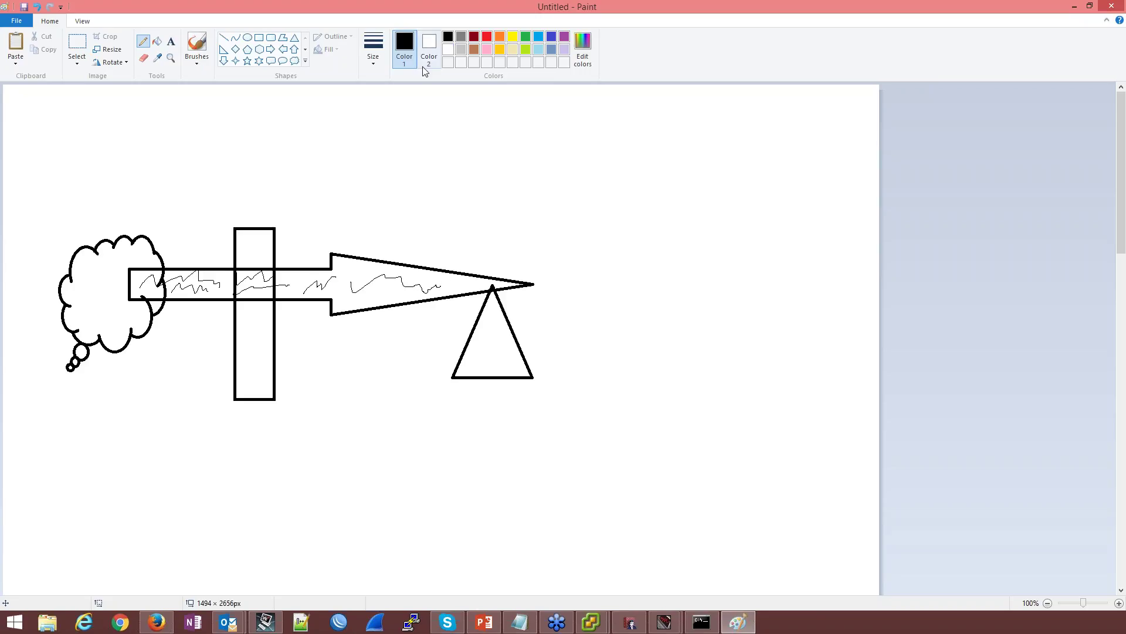
click(491, 37)
mouse_move(236, 250)
mouse_down()
mouse_move(157, 243)
mouse_move(111, 326)
mouse_move(364, 381)
mouse_move(538, 281)
mouse_move(227, 214)
mouse_move(200, 249)
mouse_up()
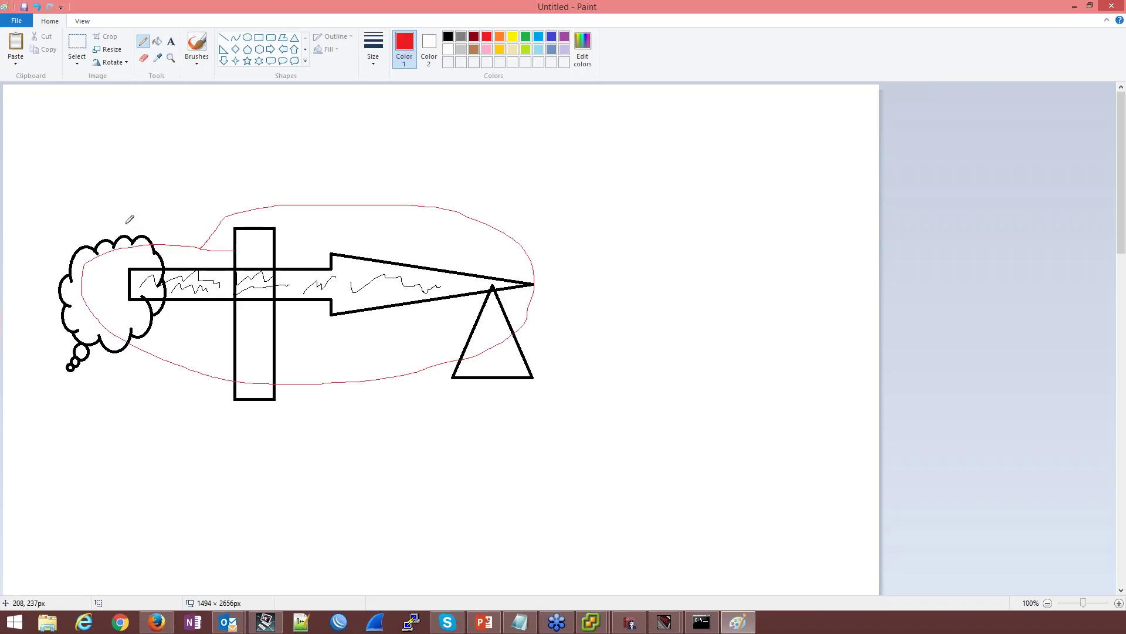
key(ctrl+z)
key(ctrl+z)
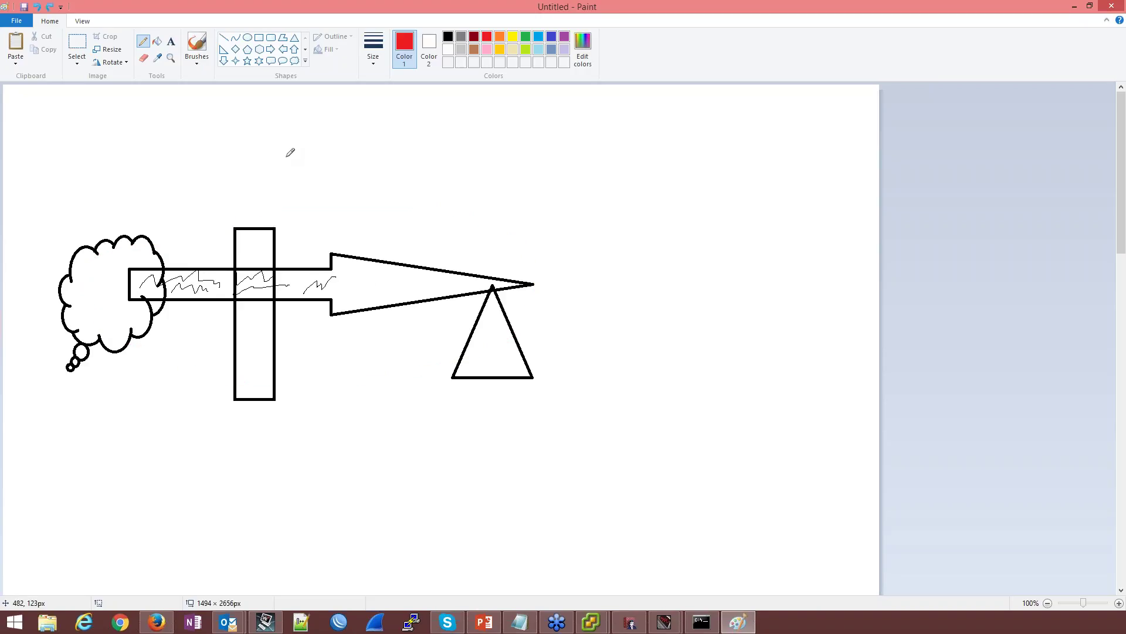
key(ctrl+z)
key(ctrl+z)
key(ctrl+z)
key(ctrl+z)
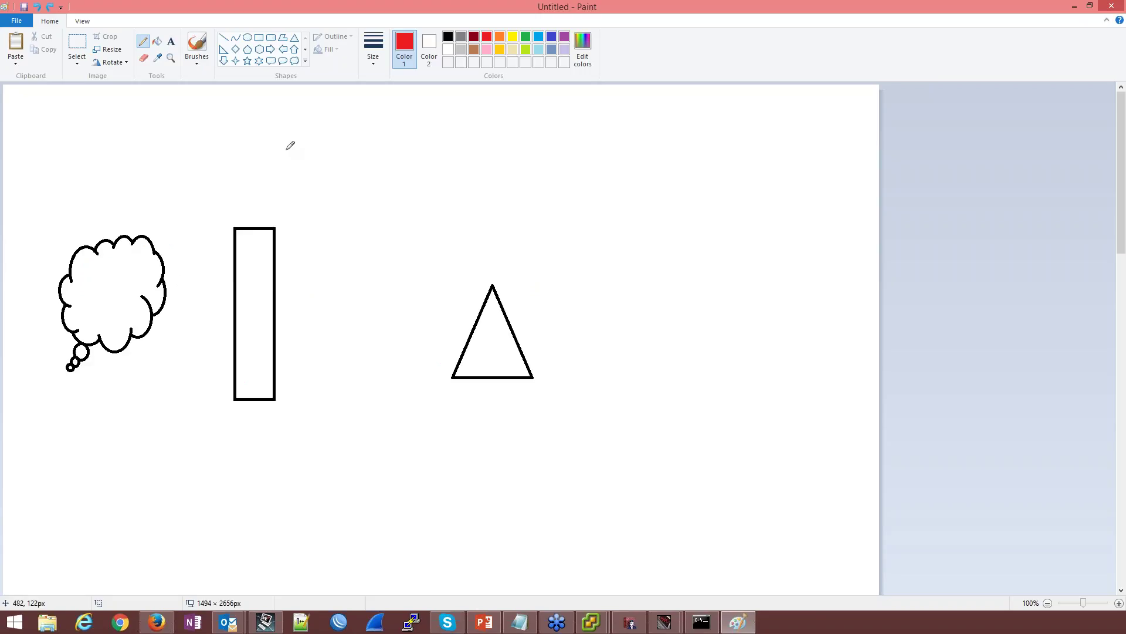
Draw red arrows cloud-to-rectangle and rectangle-to-triangle, plus a vertical red line inside the rectangle
click(269, 50)
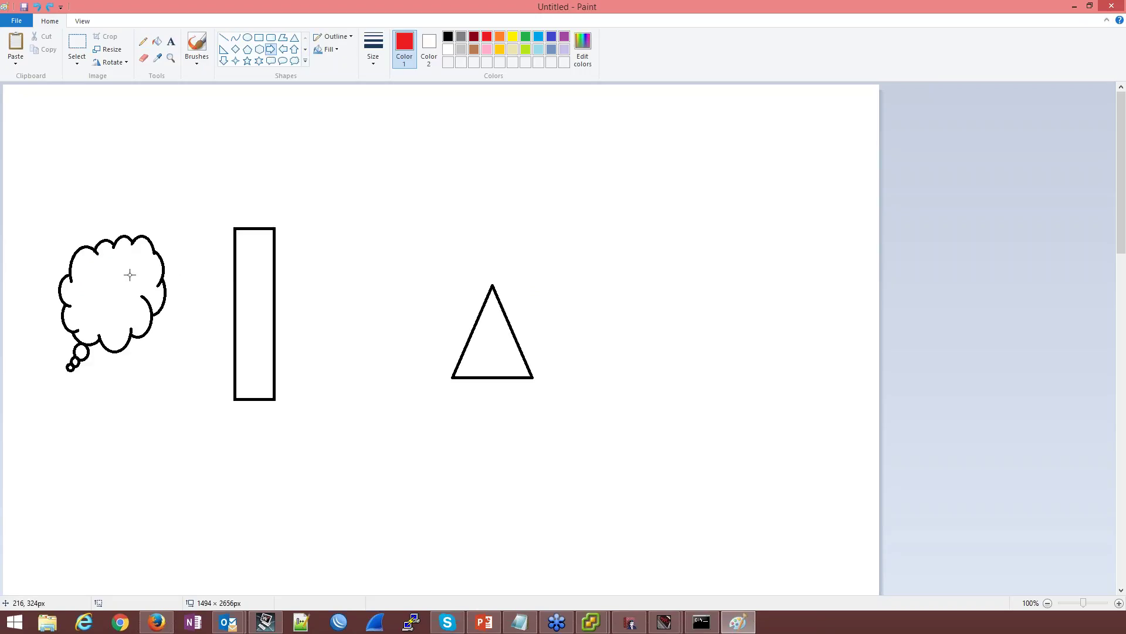
drag(141, 253, 249, 280)
click(224, 38)
drag(254, 242, 254, 305)
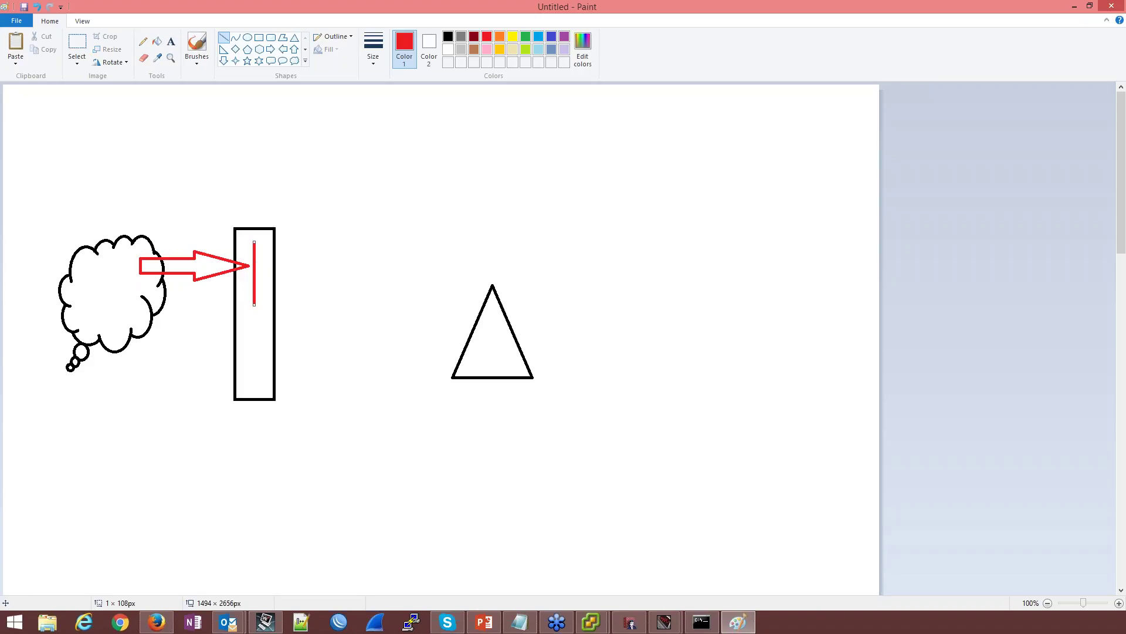
click(271, 49)
drag(263, 258, 447, 296)
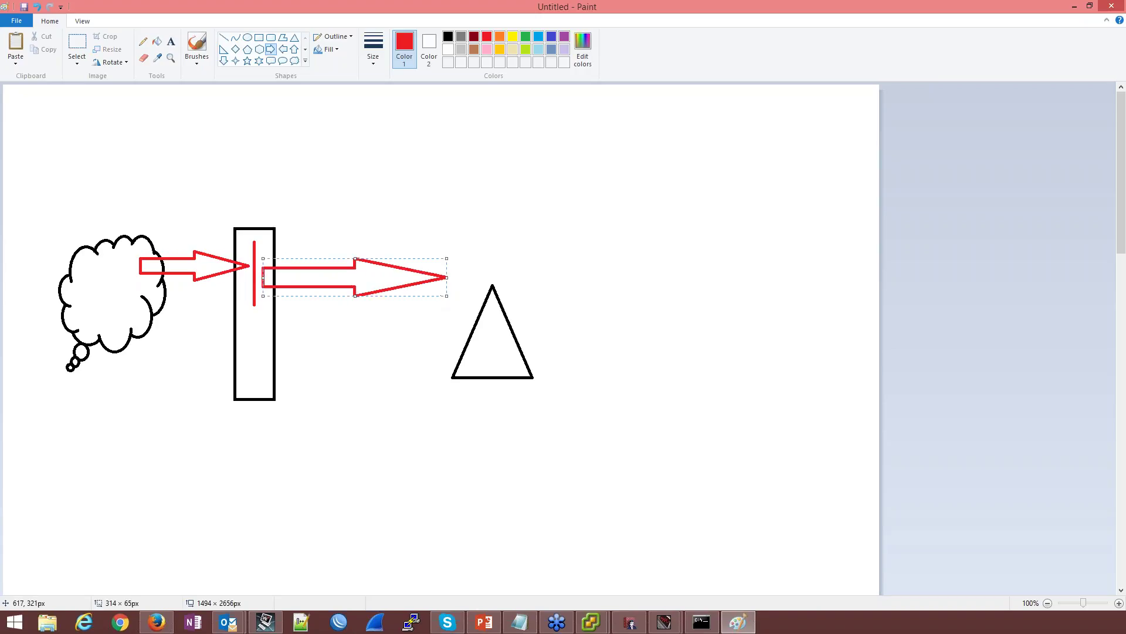
click(371, 226)
Open the HTTPS-proxy policy's proxy action and enable deep inspection of HTTPS content
click(1075, 6)
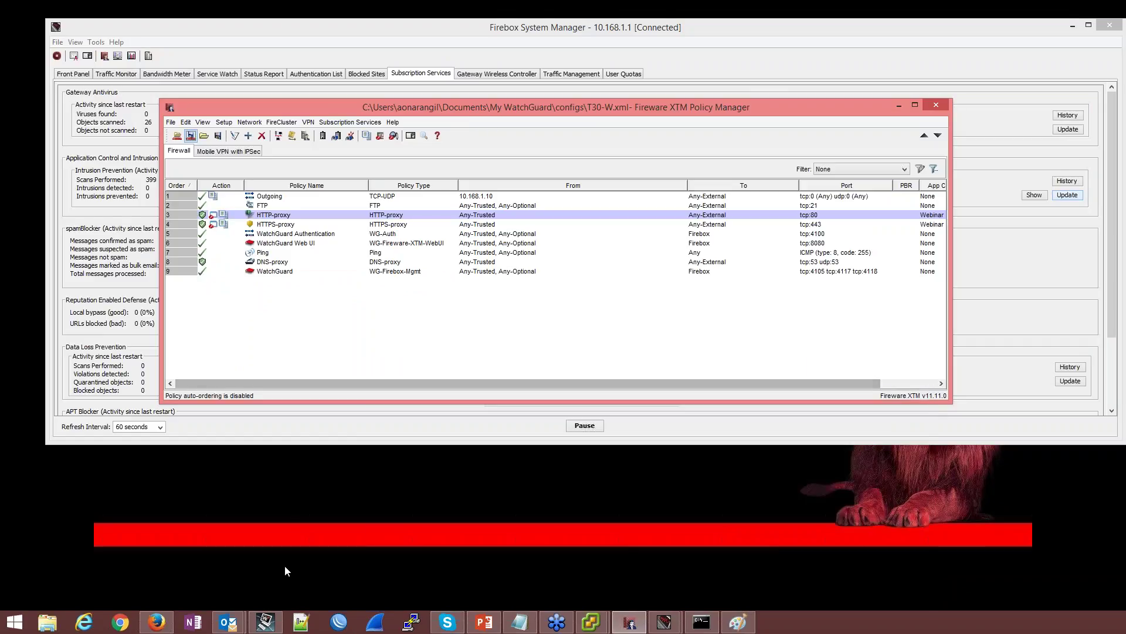
click(286, 225)
double_click(285, 227)
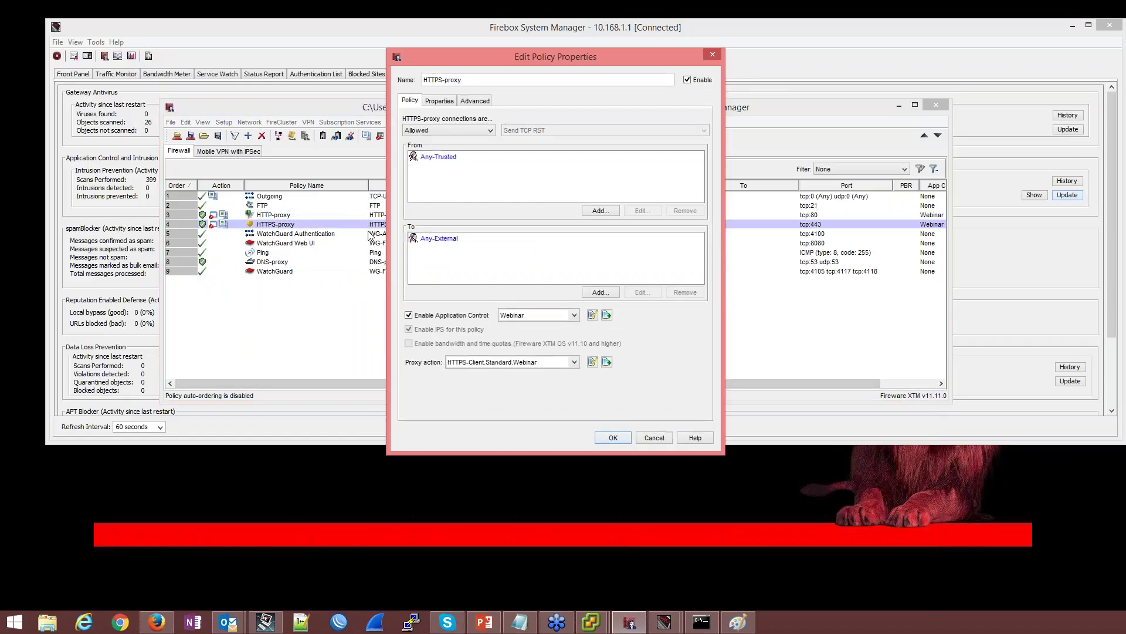
click(592, 362)
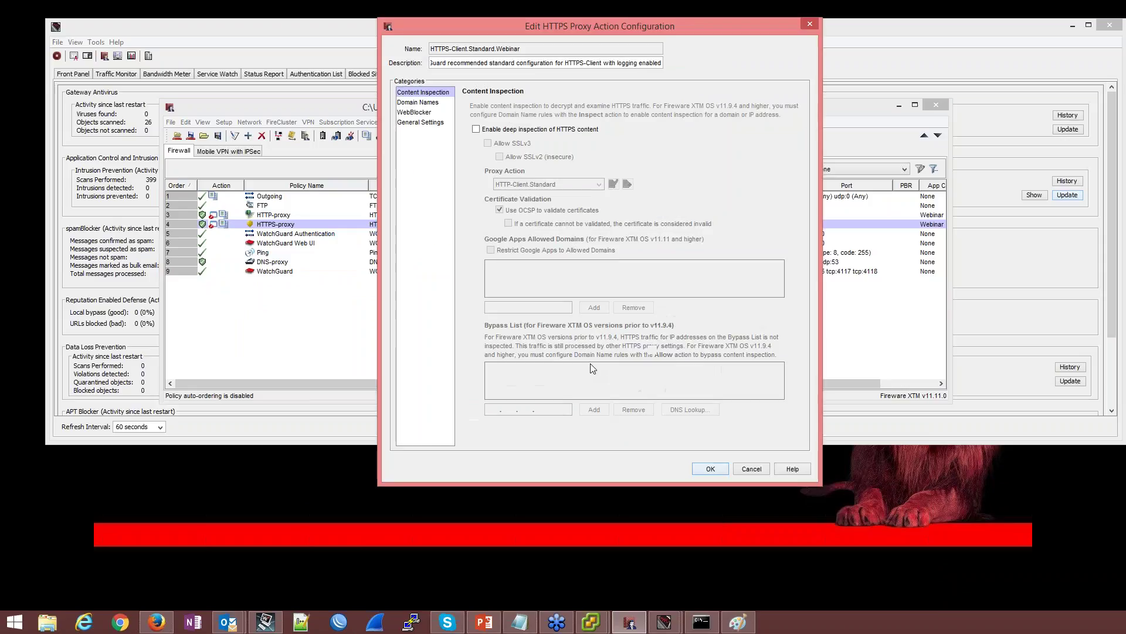
click(477, 130)
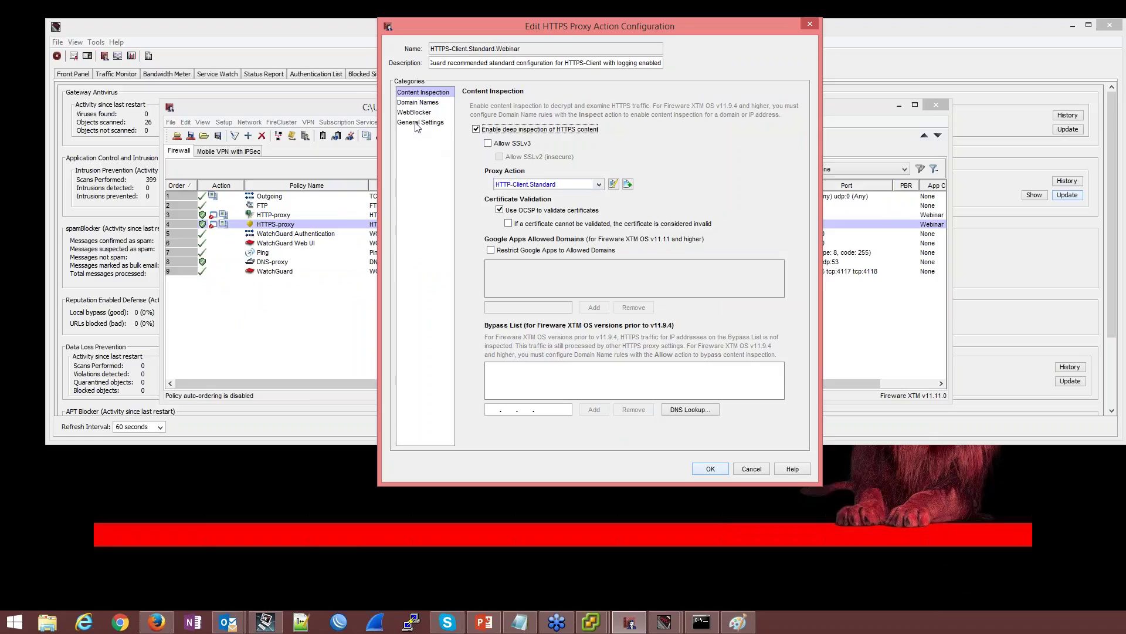
Set the Domain Names none-matched action to Inspect
click(418, 102)
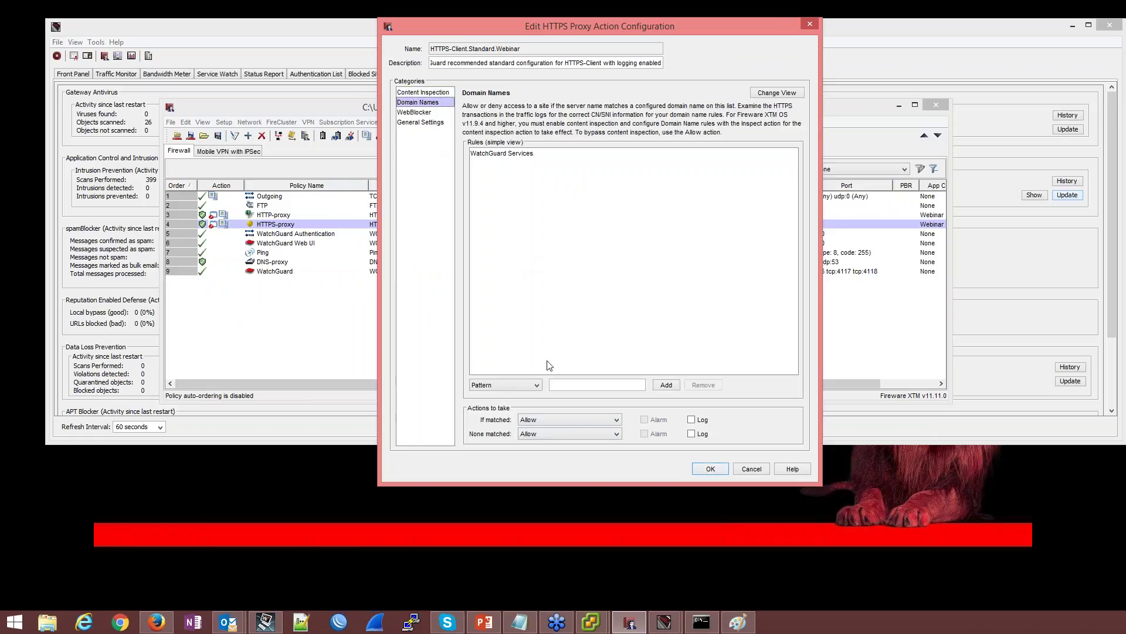
click(548, 418)
click(548, 420)
click(547, 435)
click(530, 455)
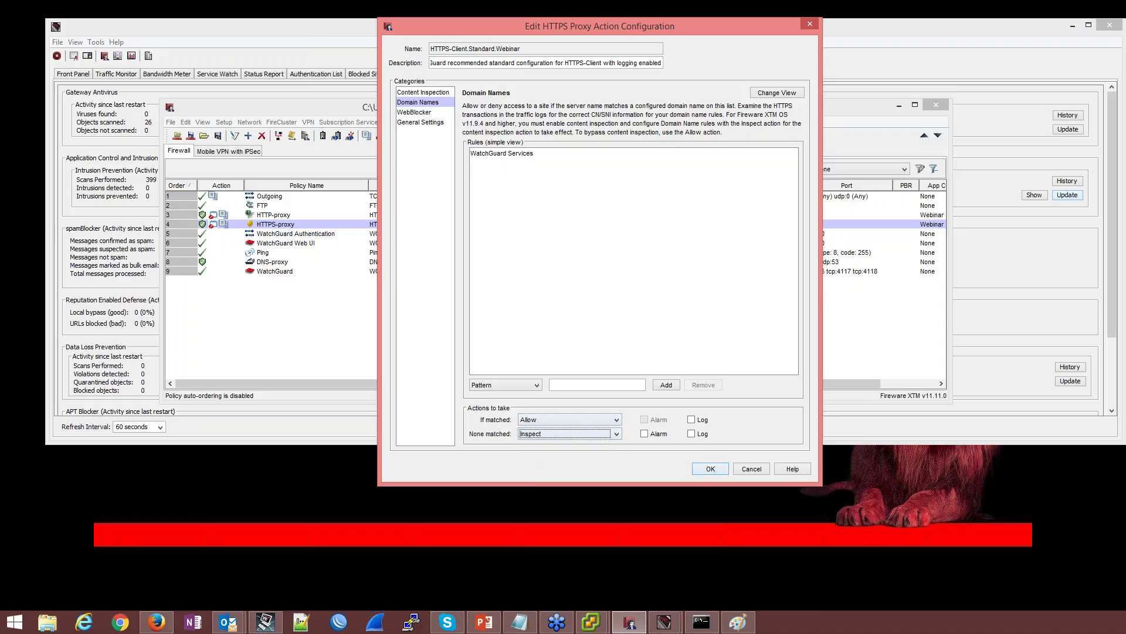
Choose HTTP-Client.Standard.Webinar as the HTTP proxy action for inspected content
click(423, 92)
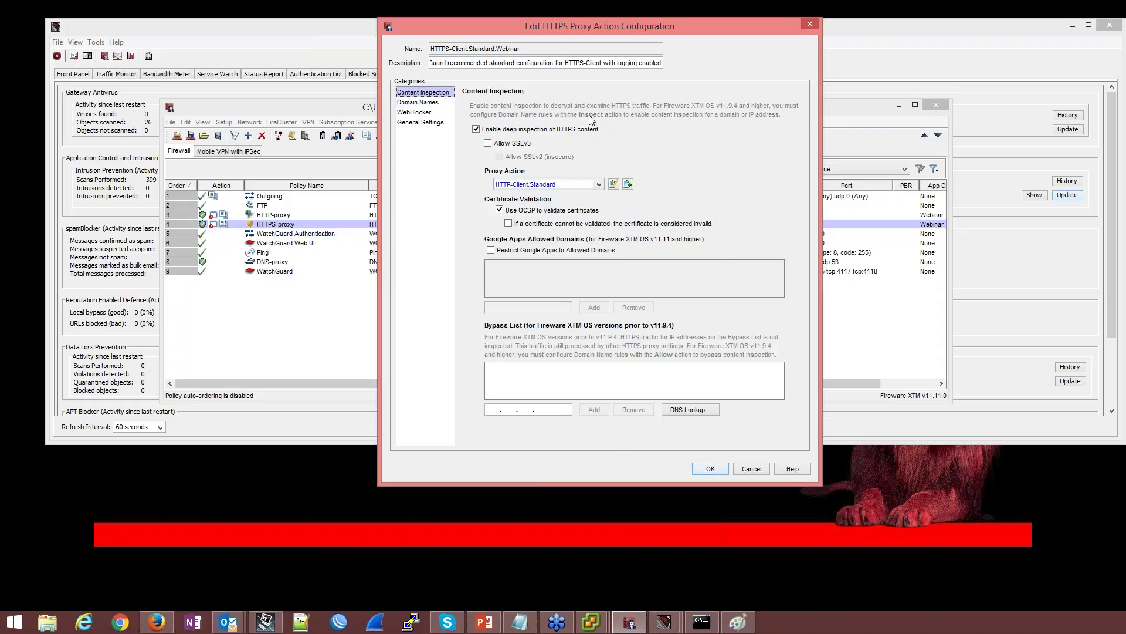
click(599, 184)
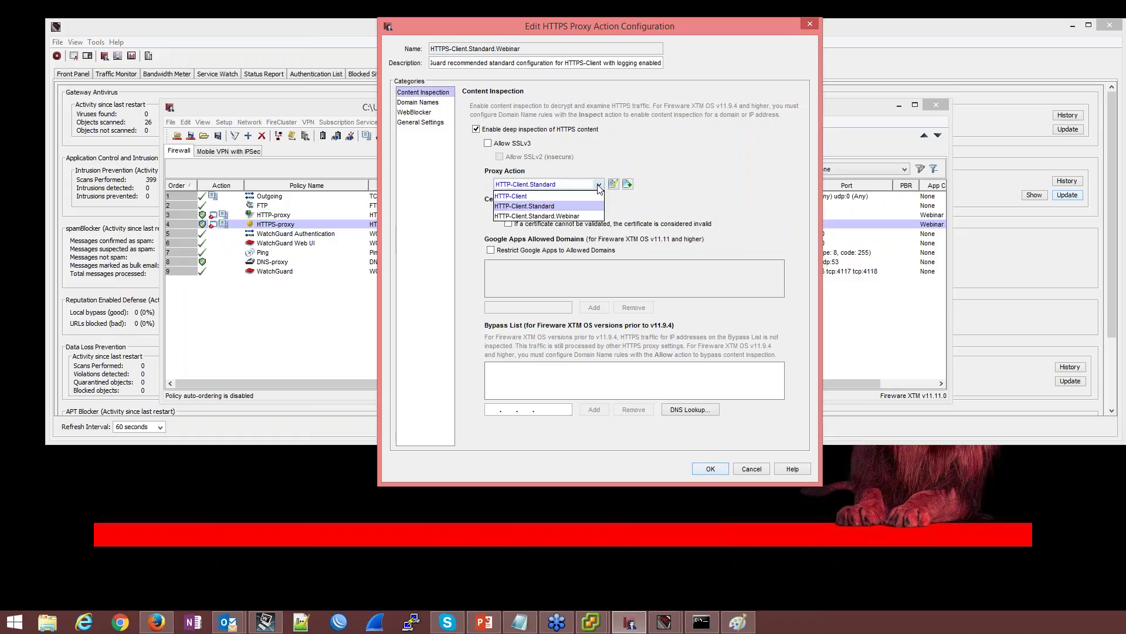
click(589, 216)
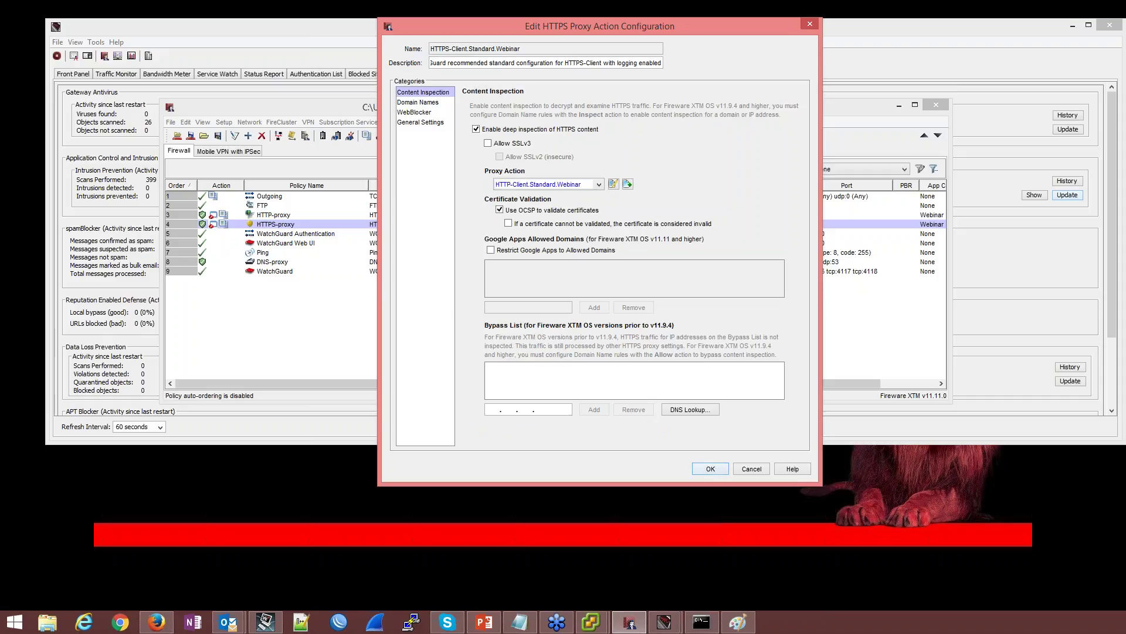
click(581, 185)
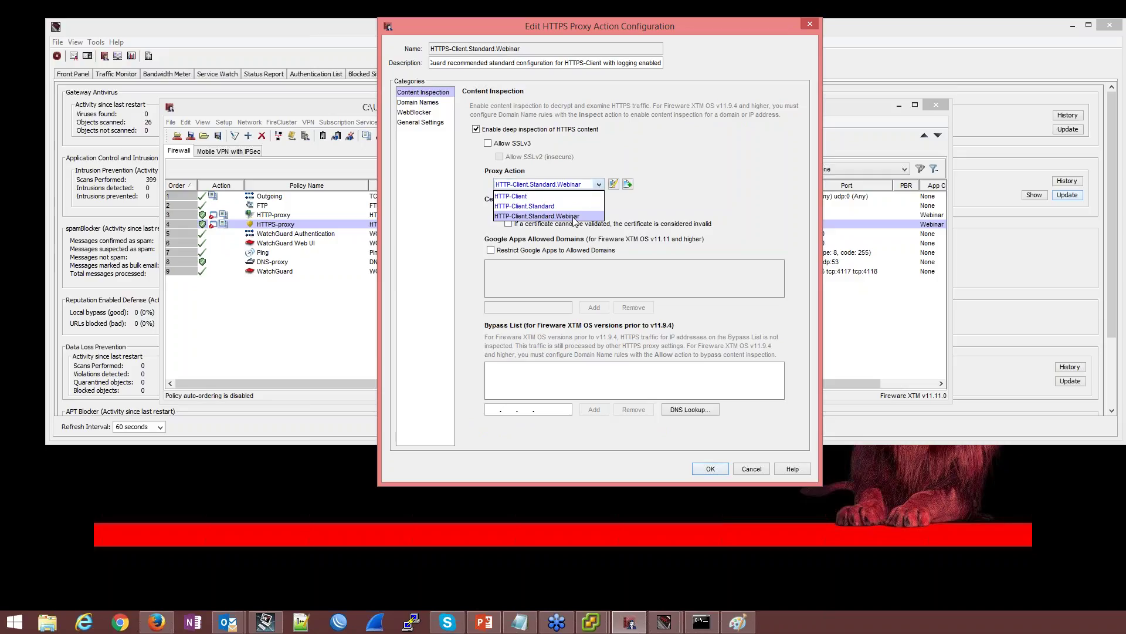
click(574, 218)
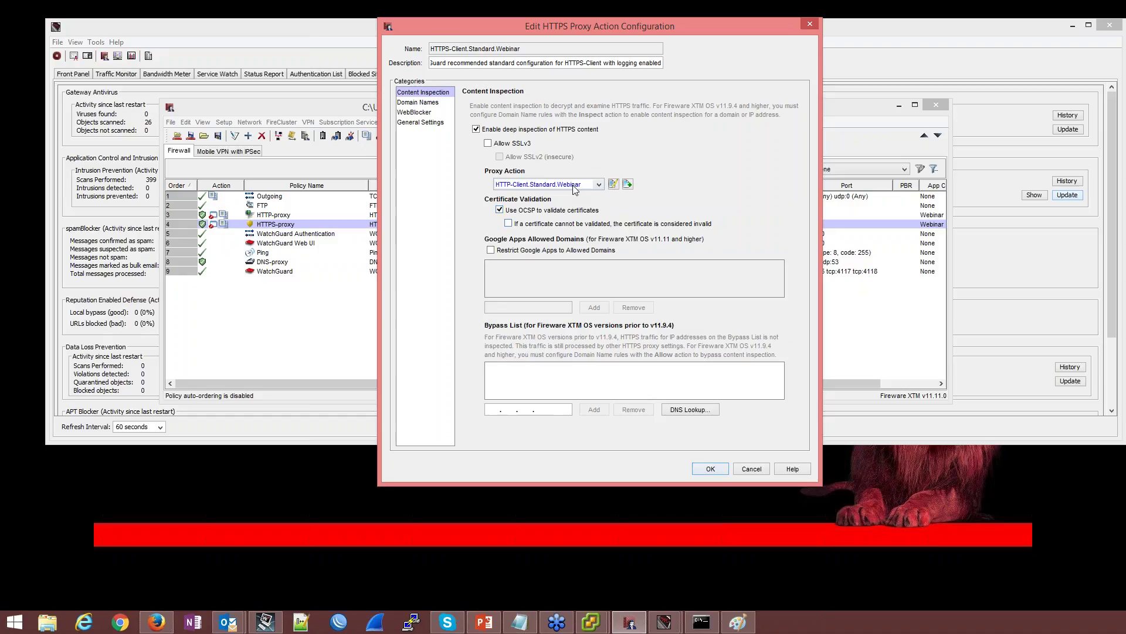
click(431, 103)
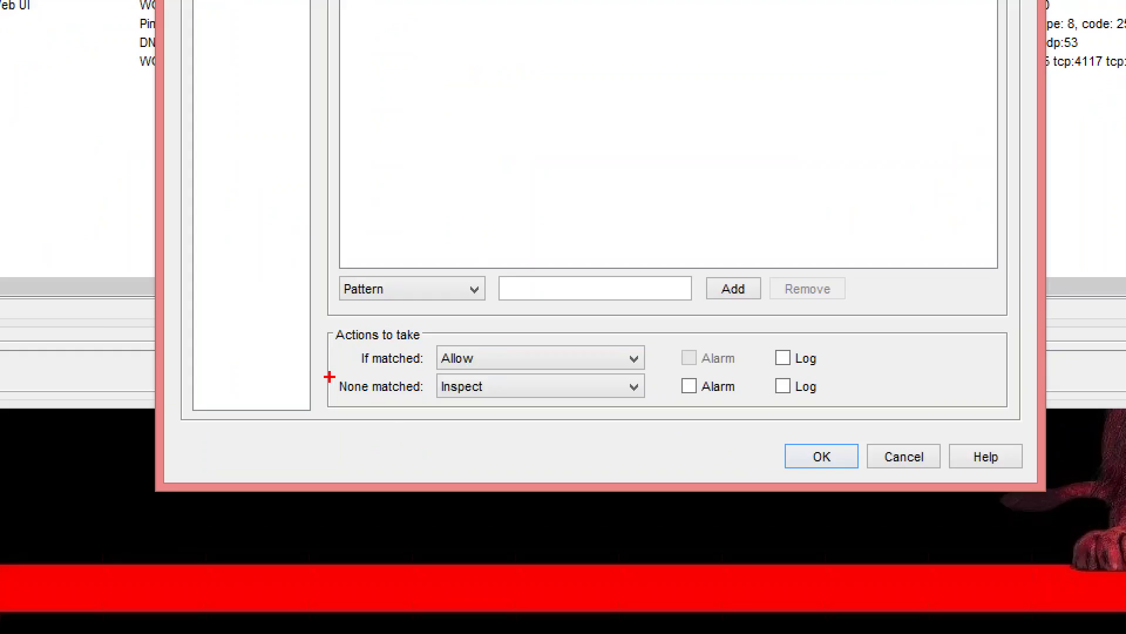
In WebBlocker, mark Traditional Religions and Non-Traditional Religions categories for inspection
mouse_move(329, 368)
mouse_down()
mouse_move(335, 379)
mouse_move(591, 416)
mouse_move(658, 412)
mouse_up()
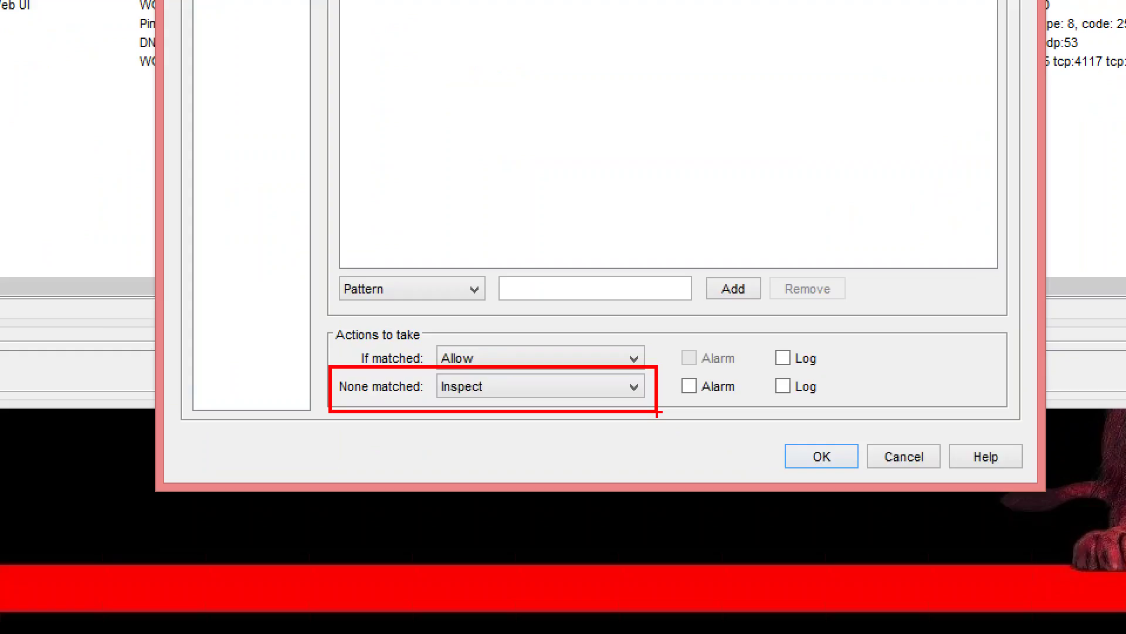
key(Escape)
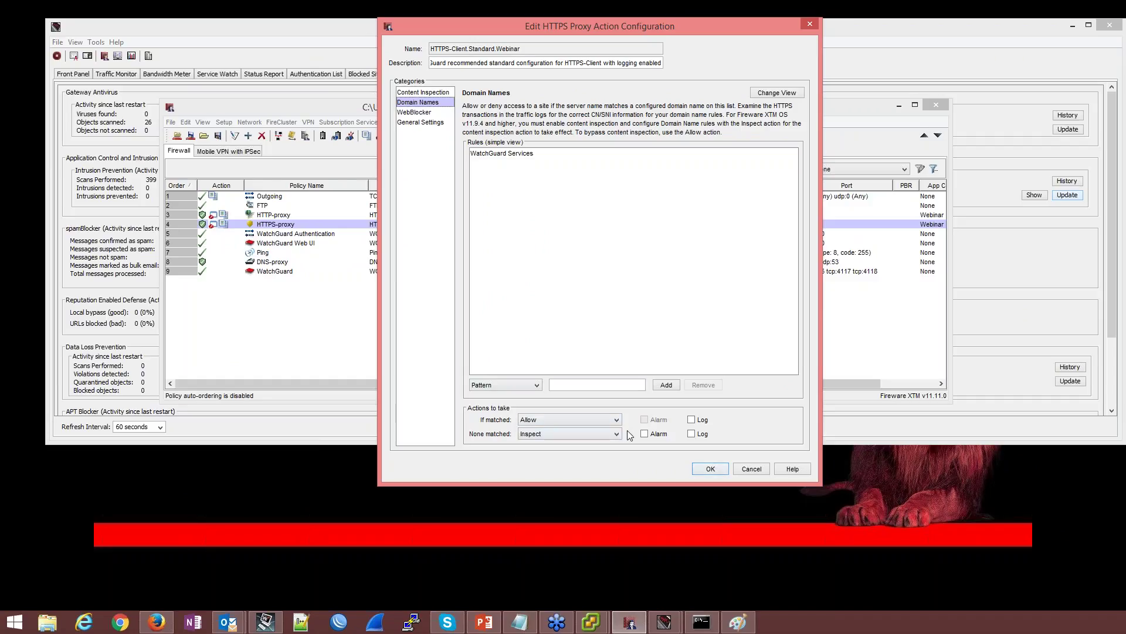
click(413, 112)
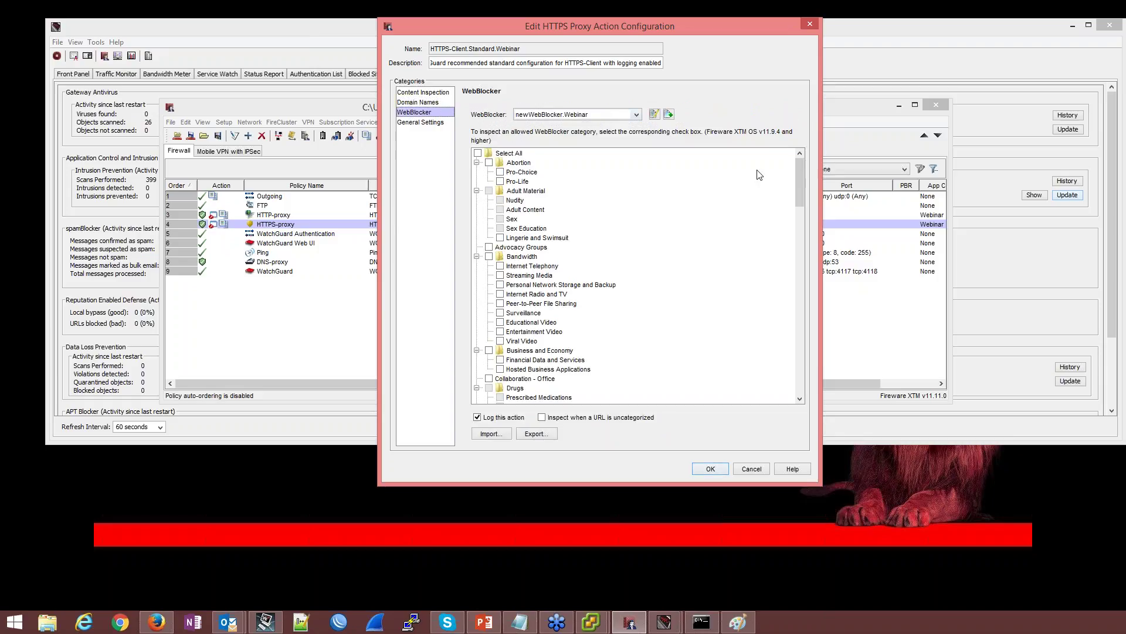
drag(804, 179, 796, 342)
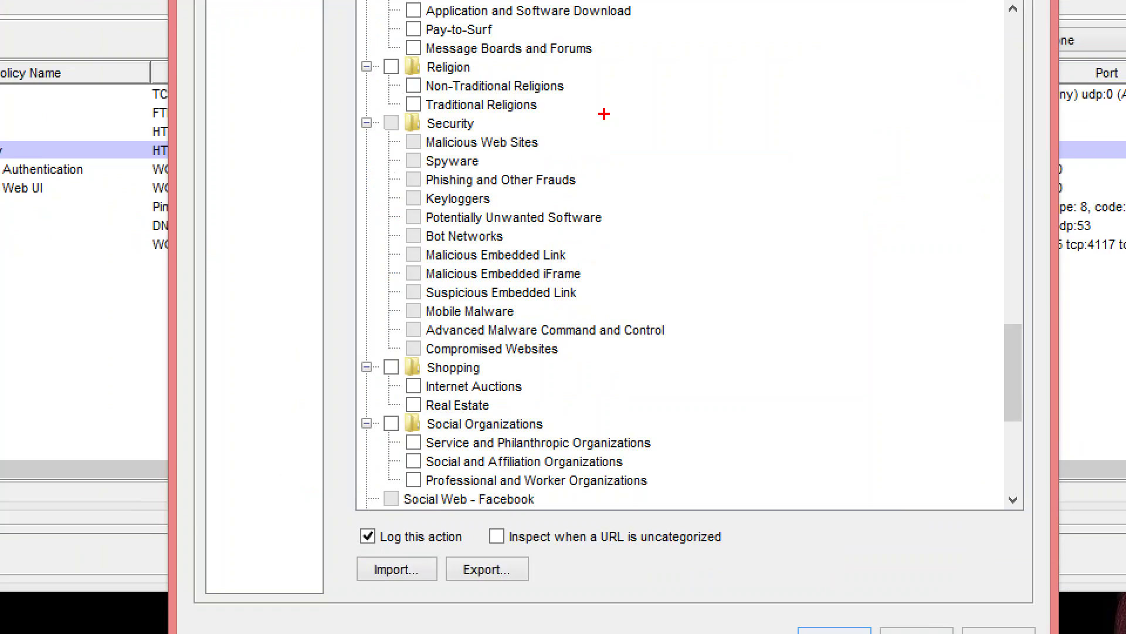
drag(496, 136, 355, 268)
mouse_move(431, 277)
mouse_down()
mouse_move(360, 327)
mouse_move(345, 362)
mouse_up()
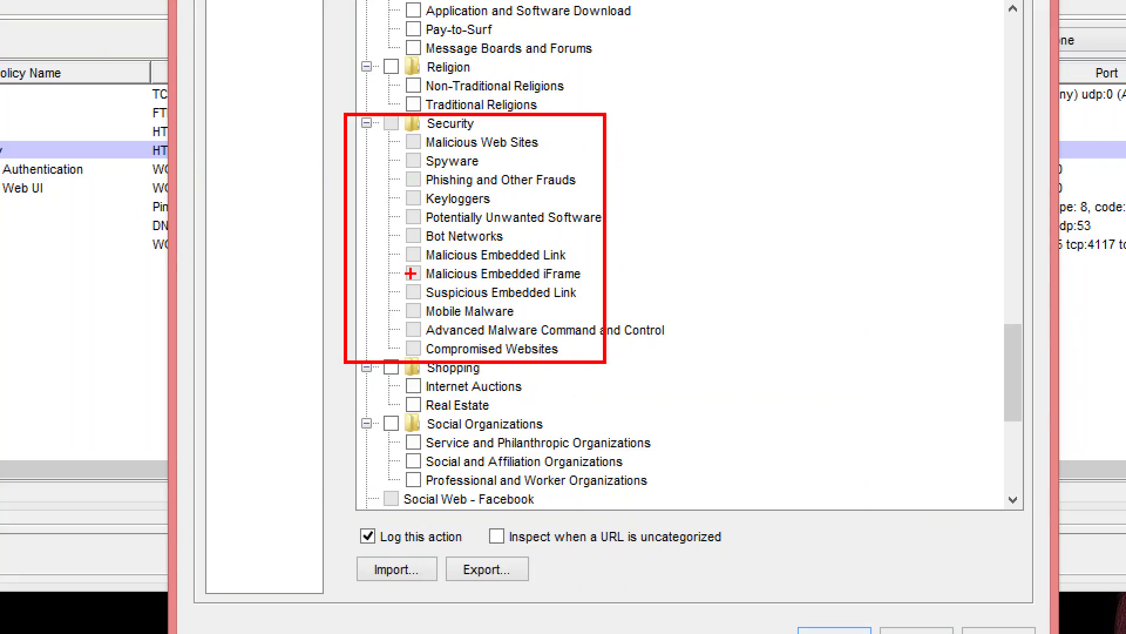
key(Escape)
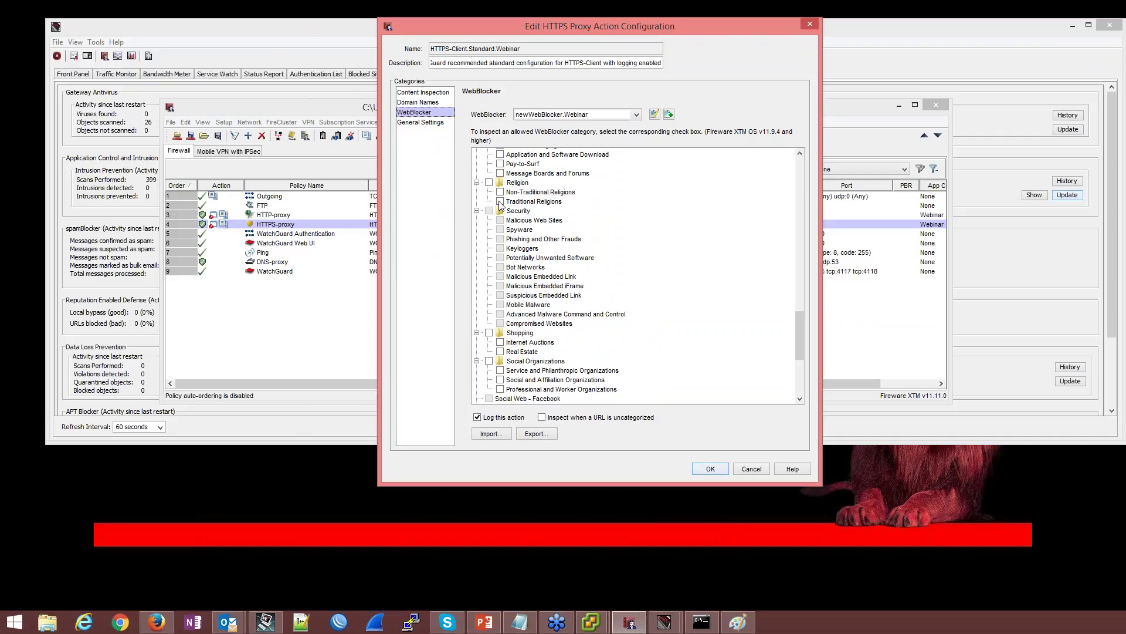
click(500, 201)
click(500, 193)
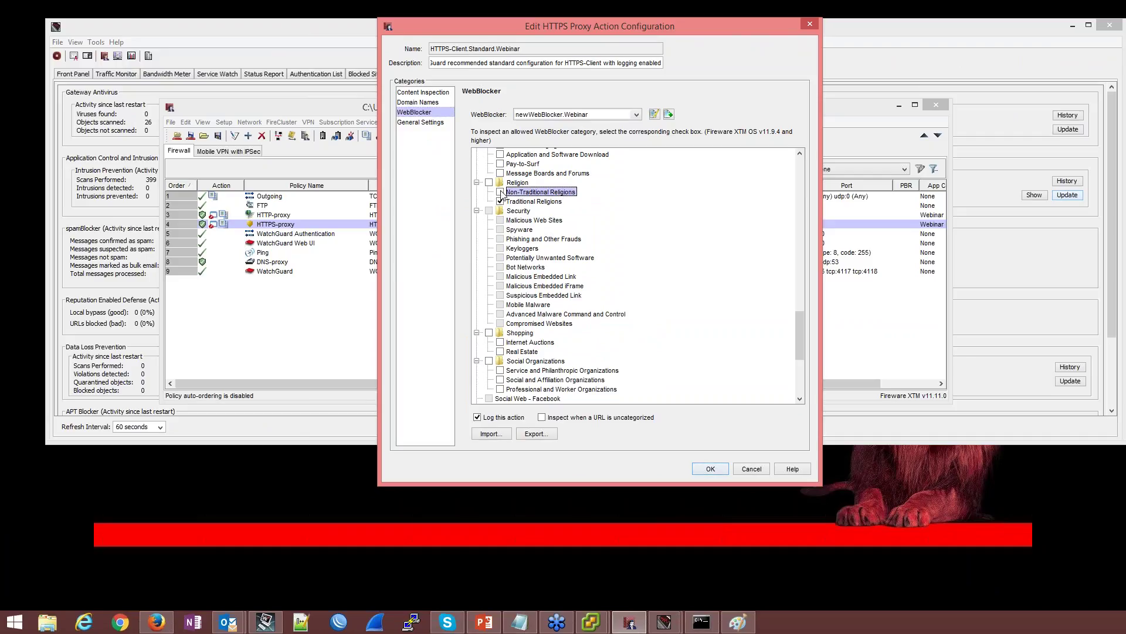
click(439, 125)
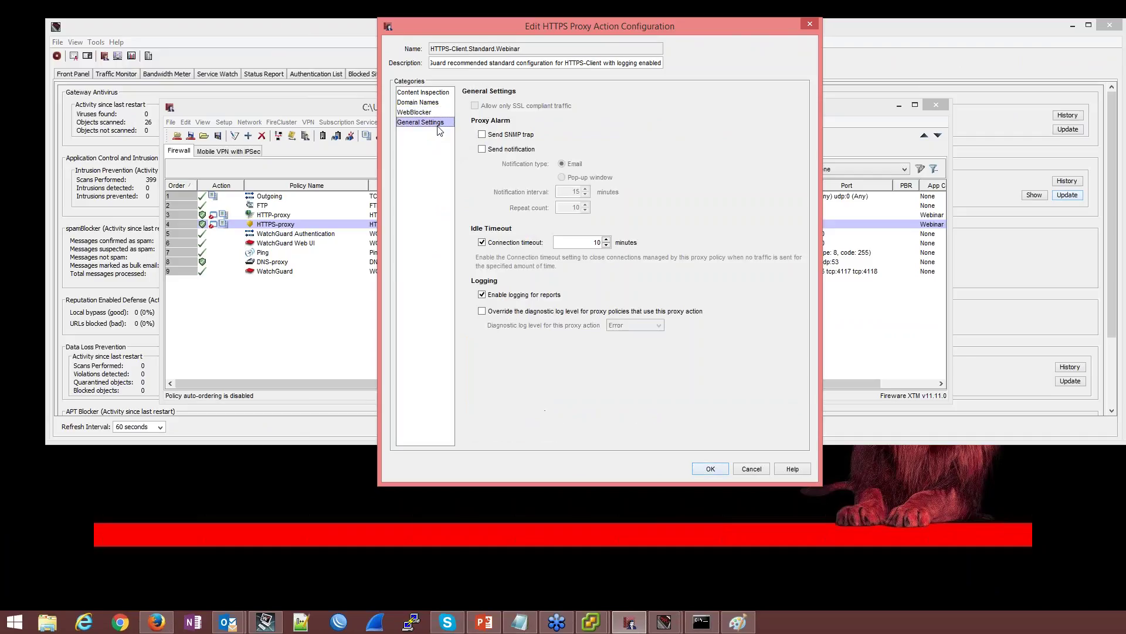
Confirm the proxy changes, save the configuration to the Firebox, then switch to Win81Webinar
click(708, 469)
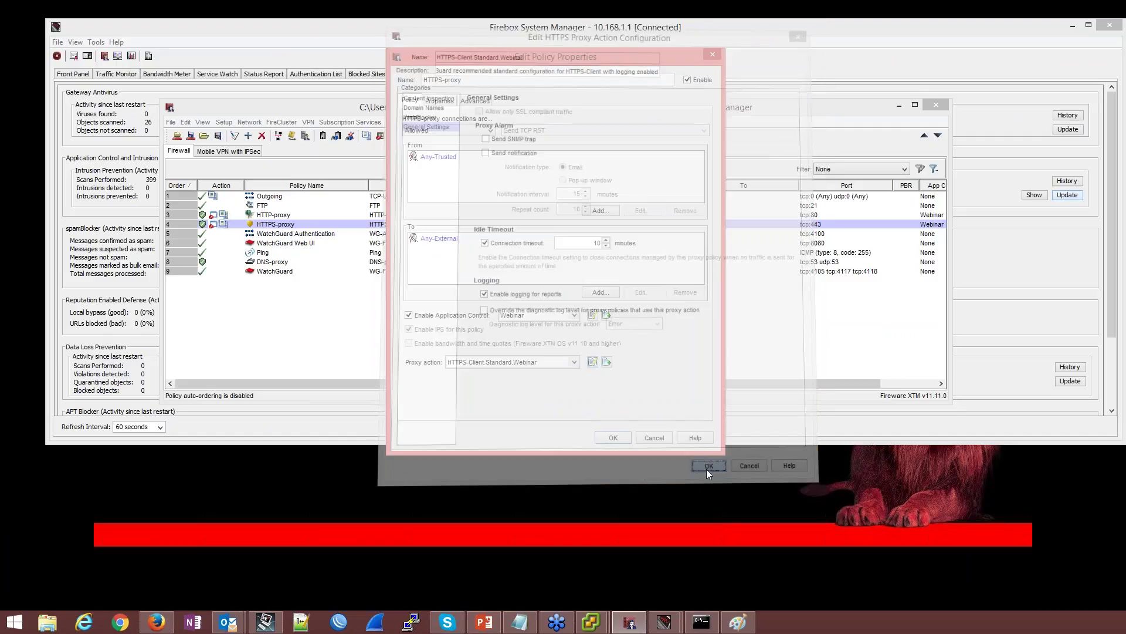
click(613, 438)
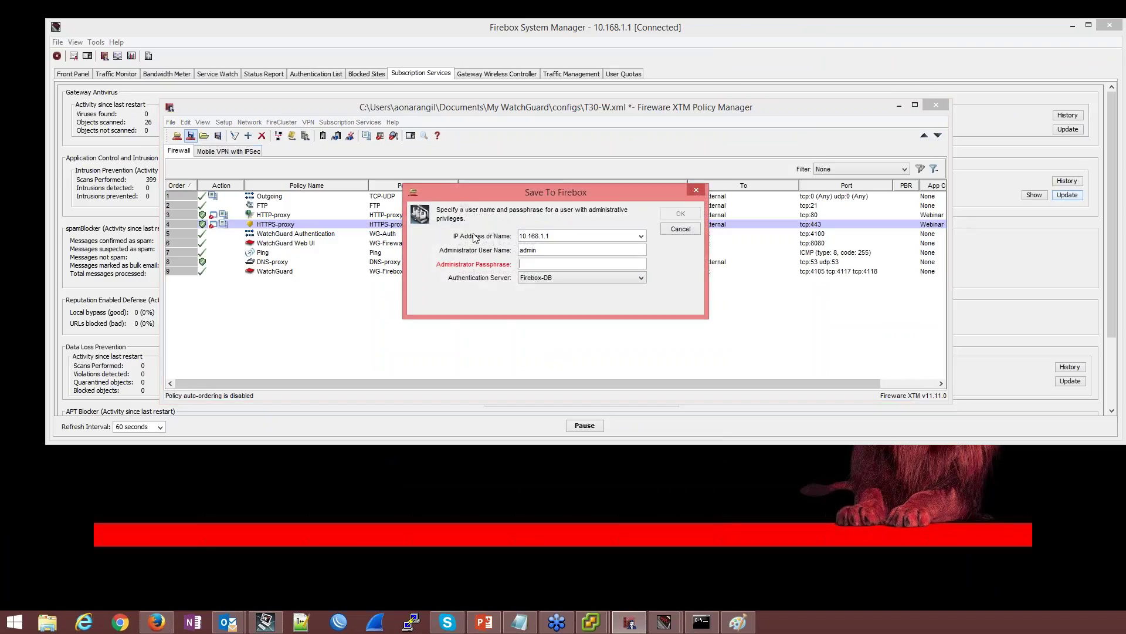
key(Return)
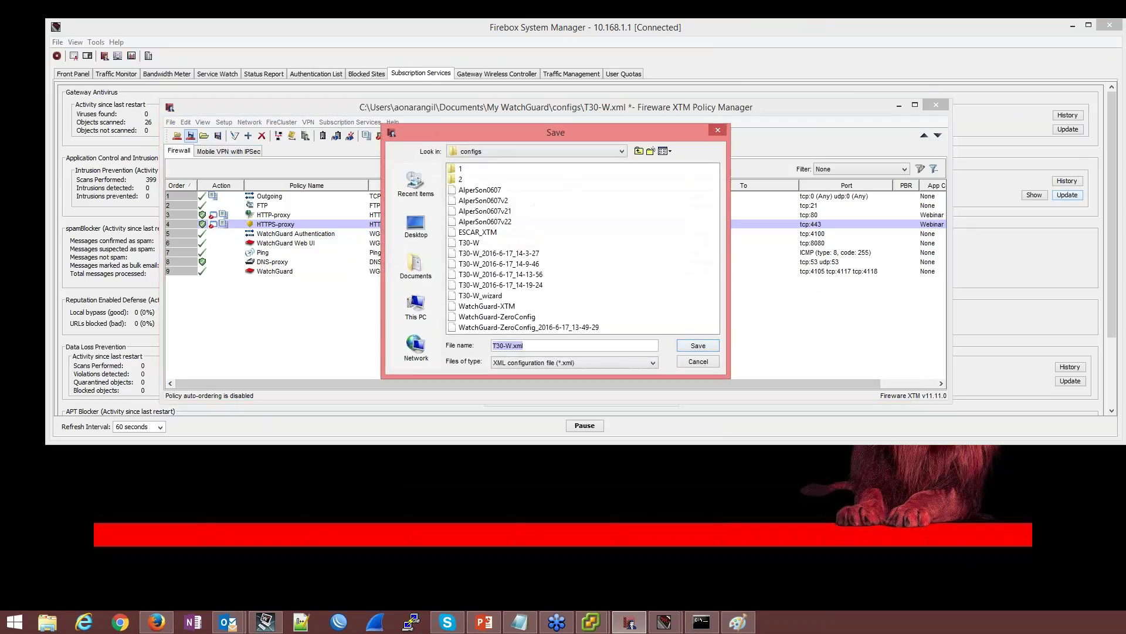
key(Return)
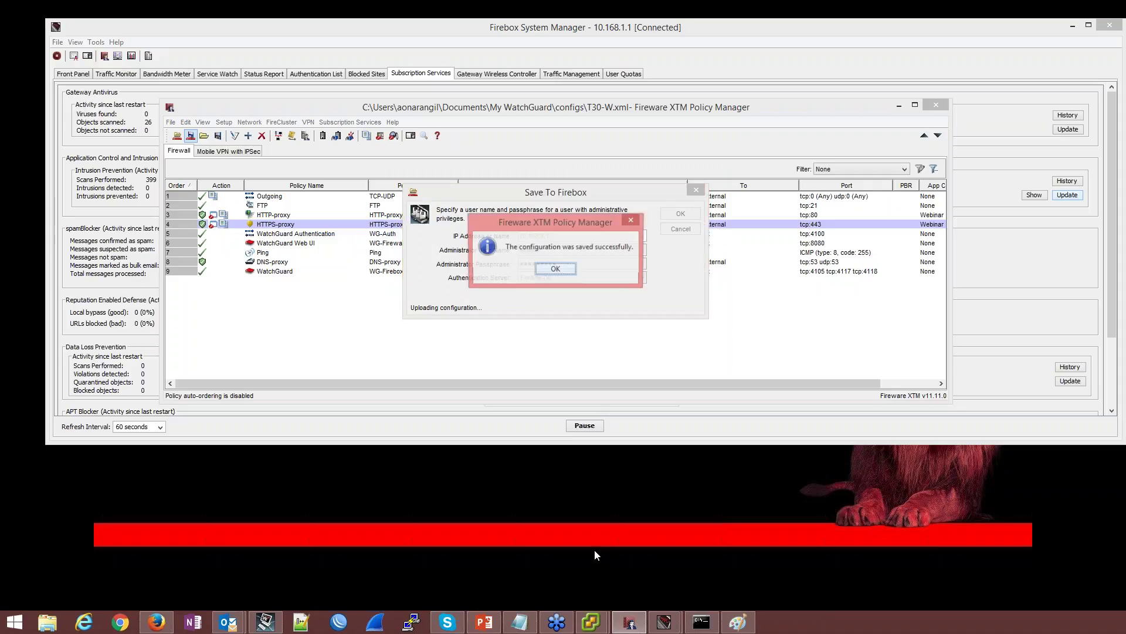
click(539, 271)
mouse_move(591, 620)
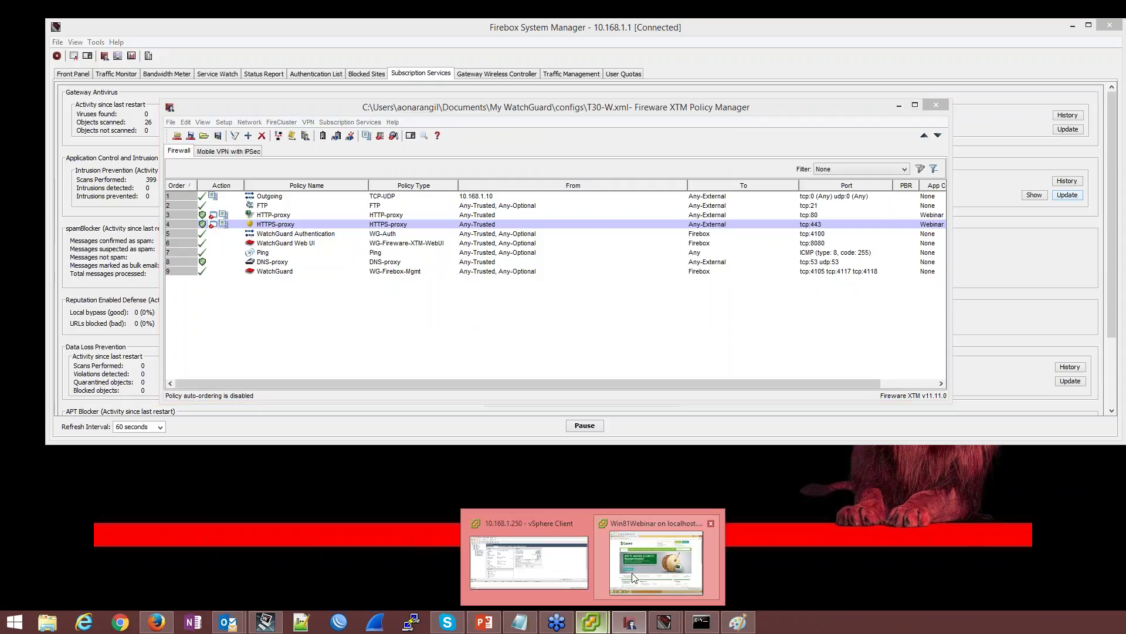
click(633, 578)
click(810, 99)
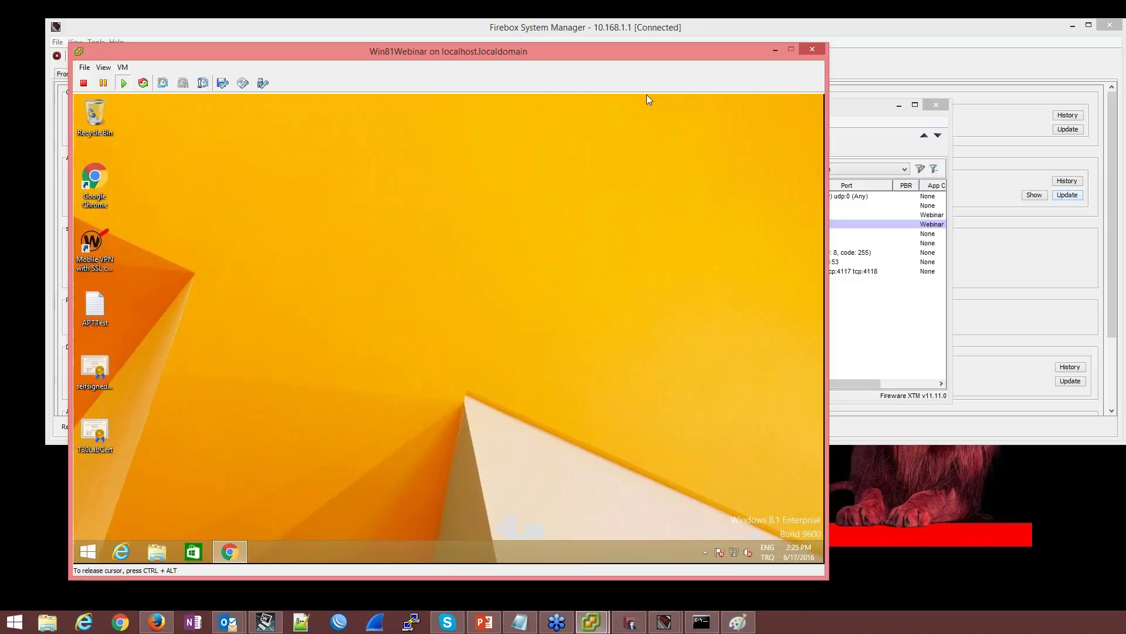
click(229, 553)
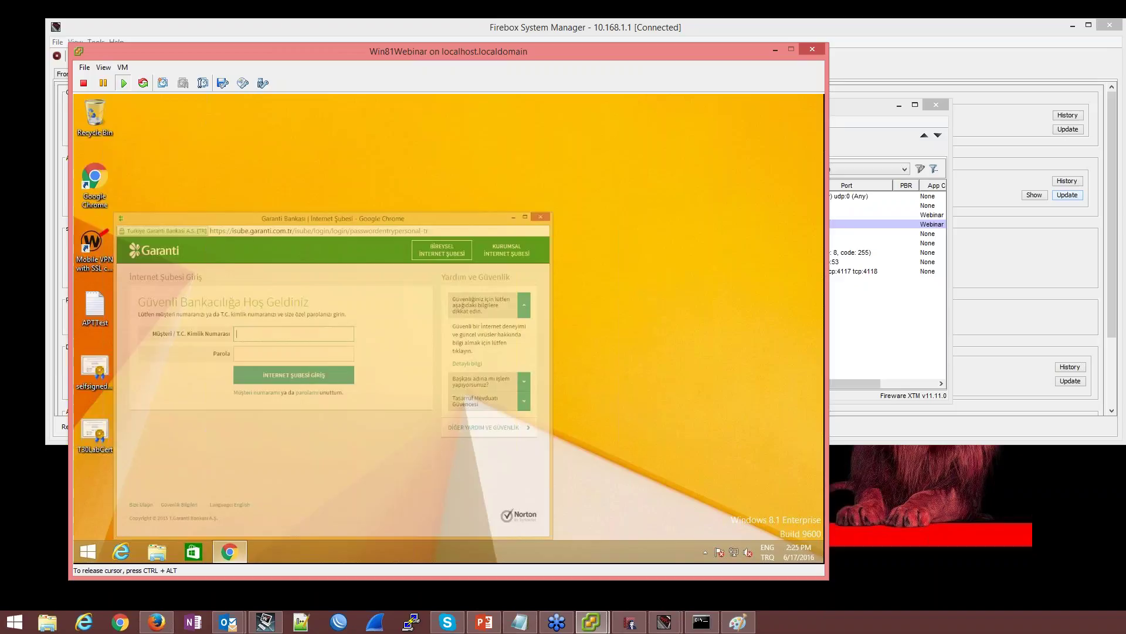
click(656, 101)
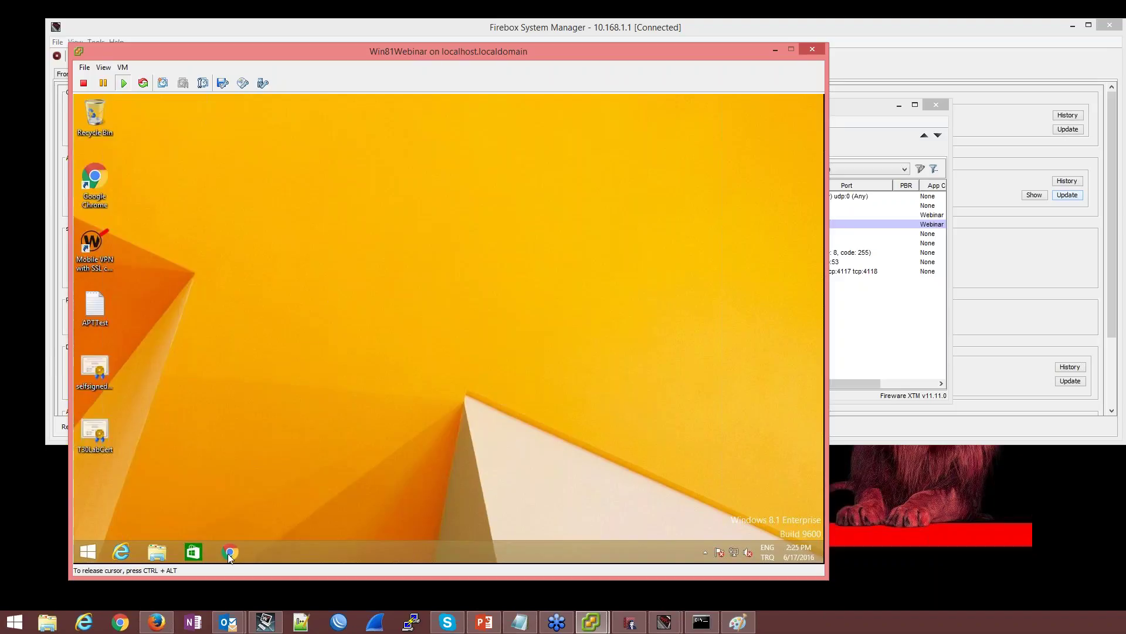
click(229, 552)
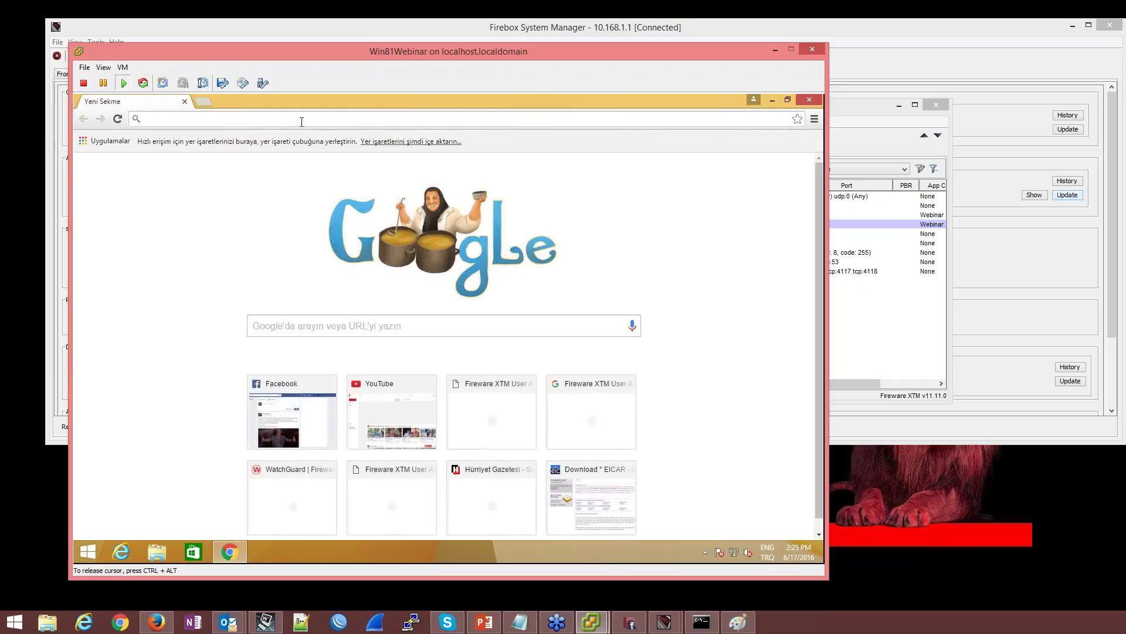
text(www.garanti.com.t)
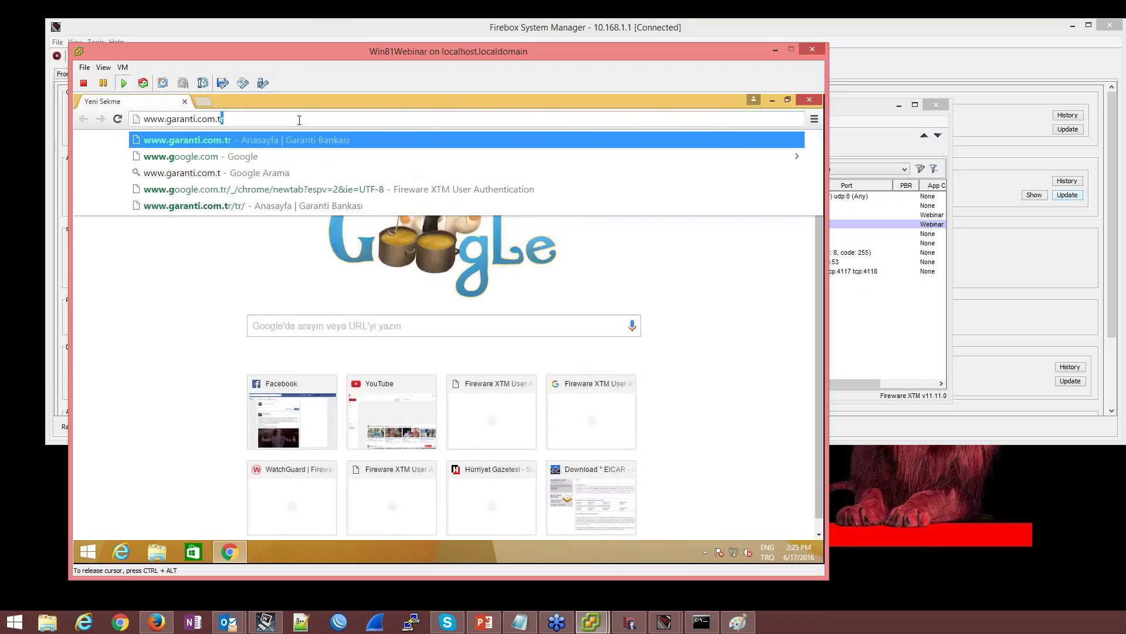
key(Return)
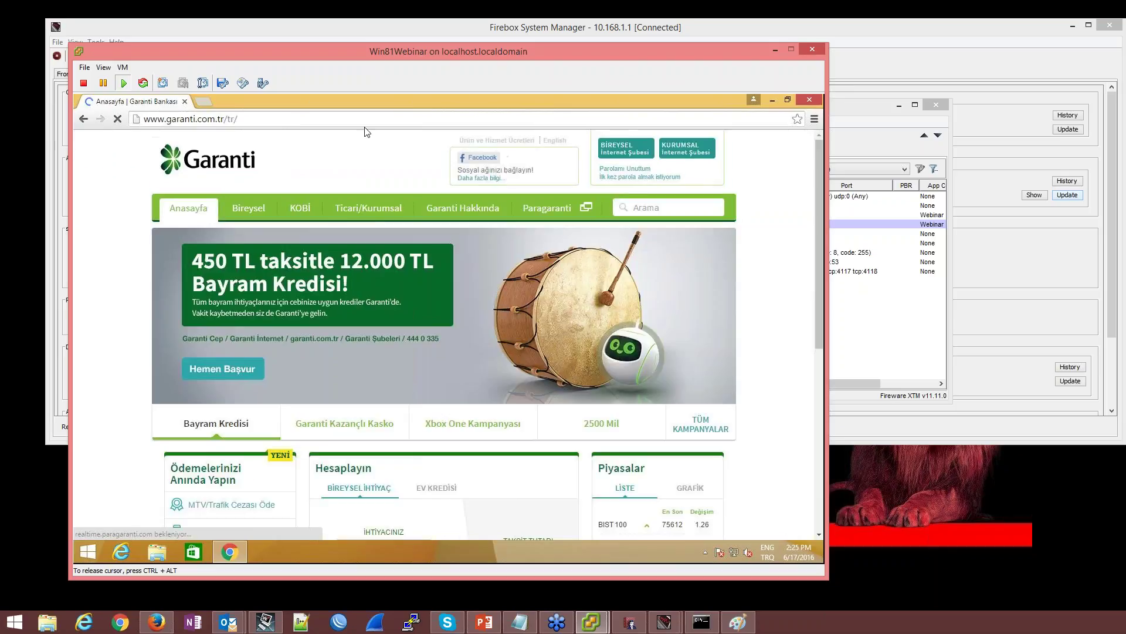
Open the BİREYSEL İnternet Şubesi login page and its site information
click(622, 154)
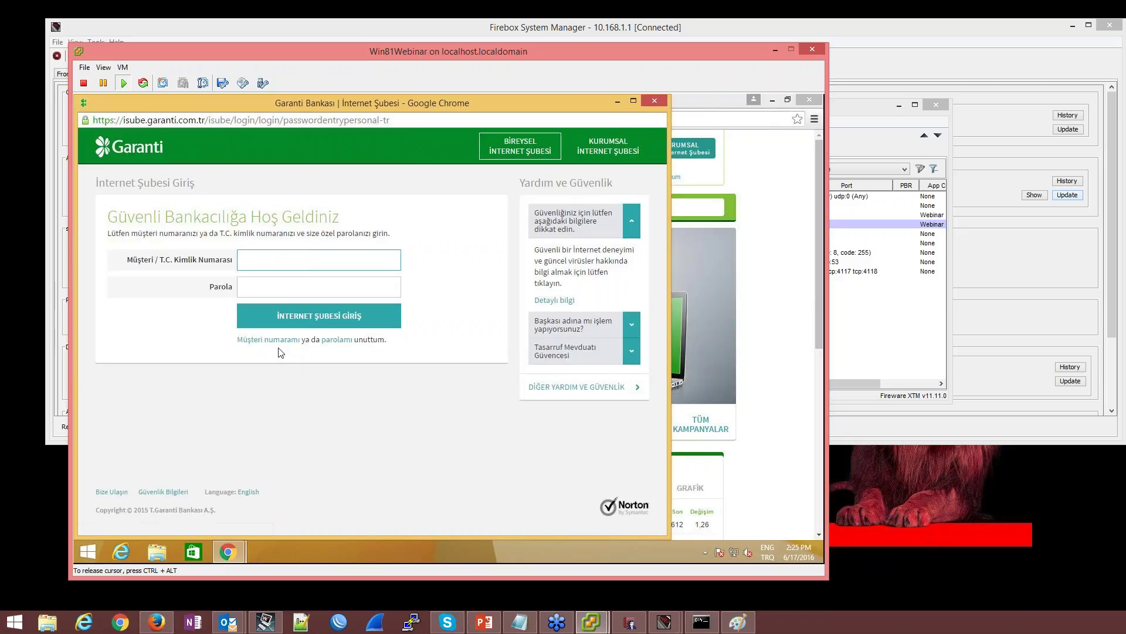
click(241, 120)
click(86, 121)
Verify the certificate issuer is Fireware HTTPS Proxy, then close it, DevTools and the Garanti windows
click(257, 155)
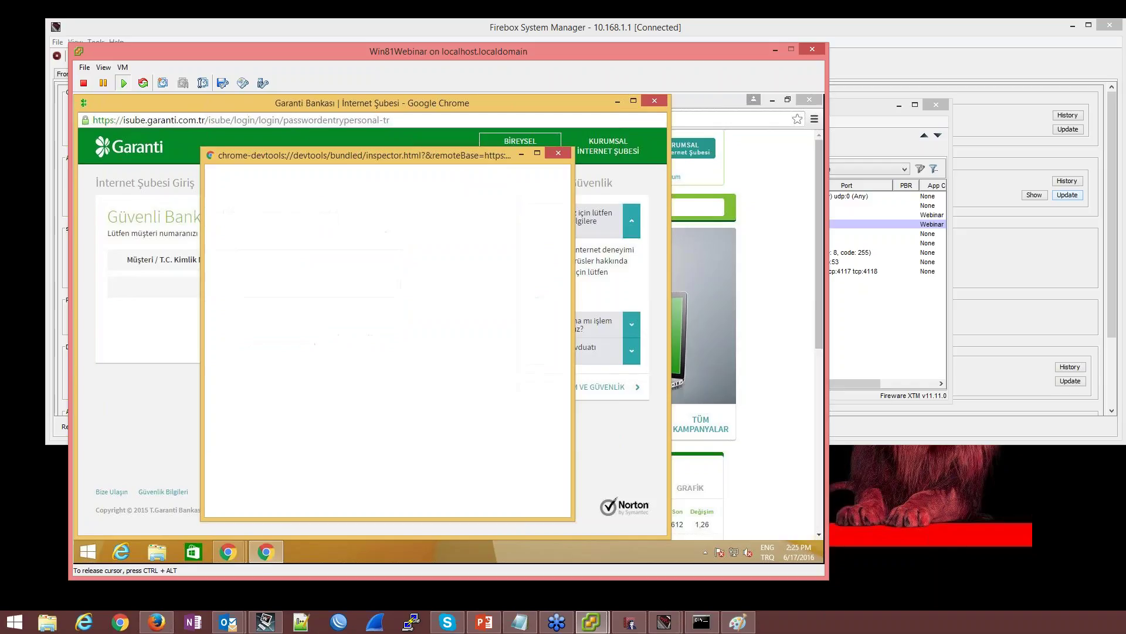
click(386, 309)
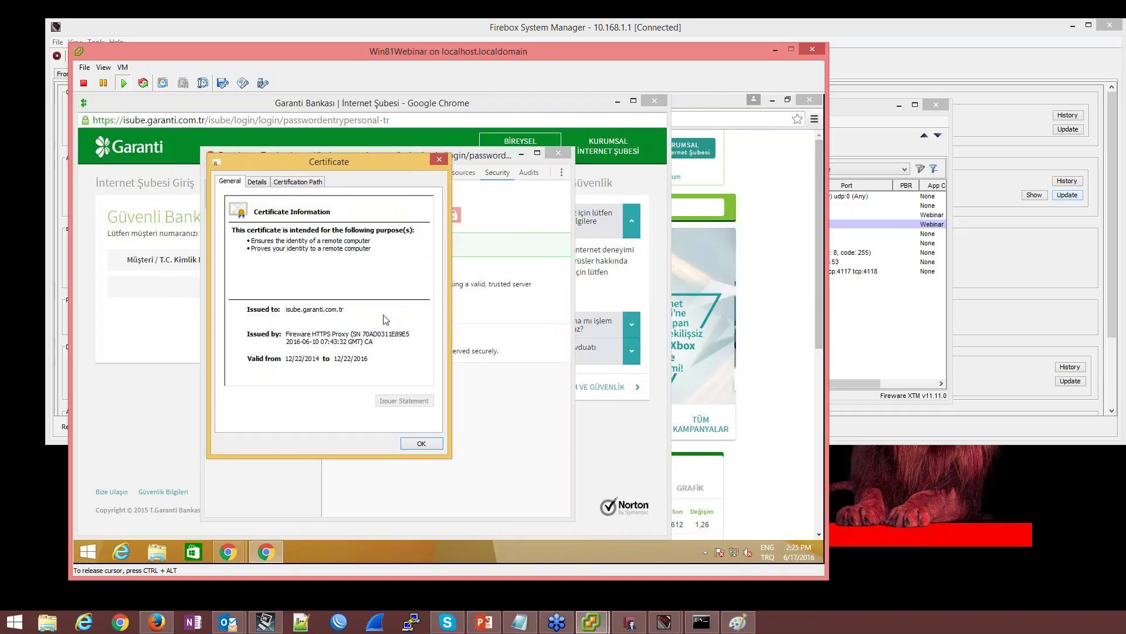
click(932, 546)
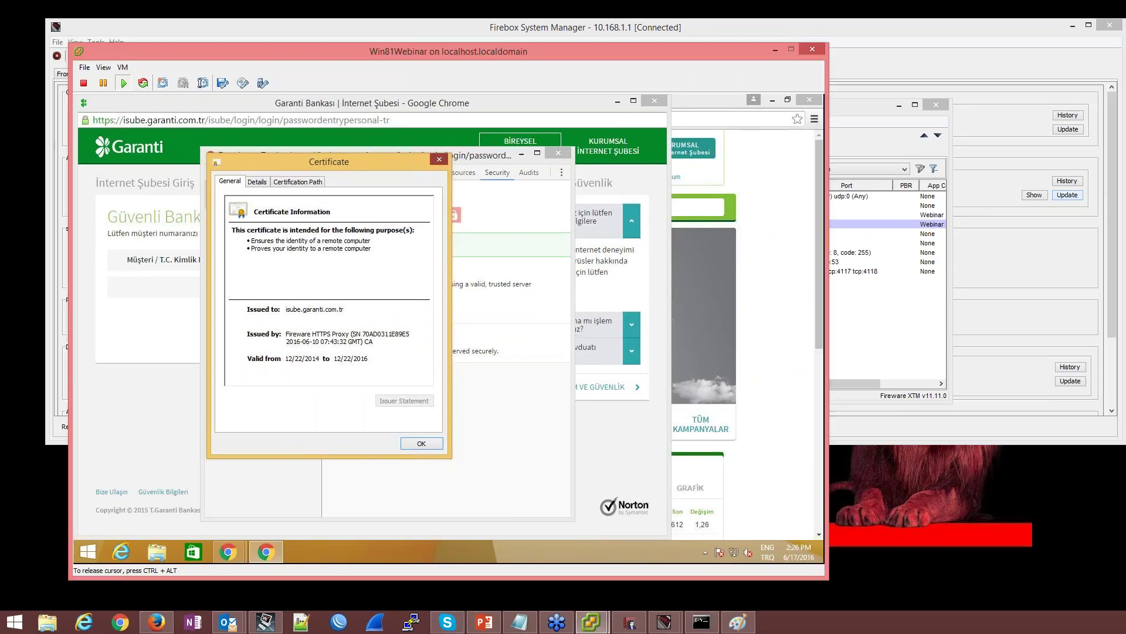
click(439, 159)
click(559, 153)
click(655, 101)
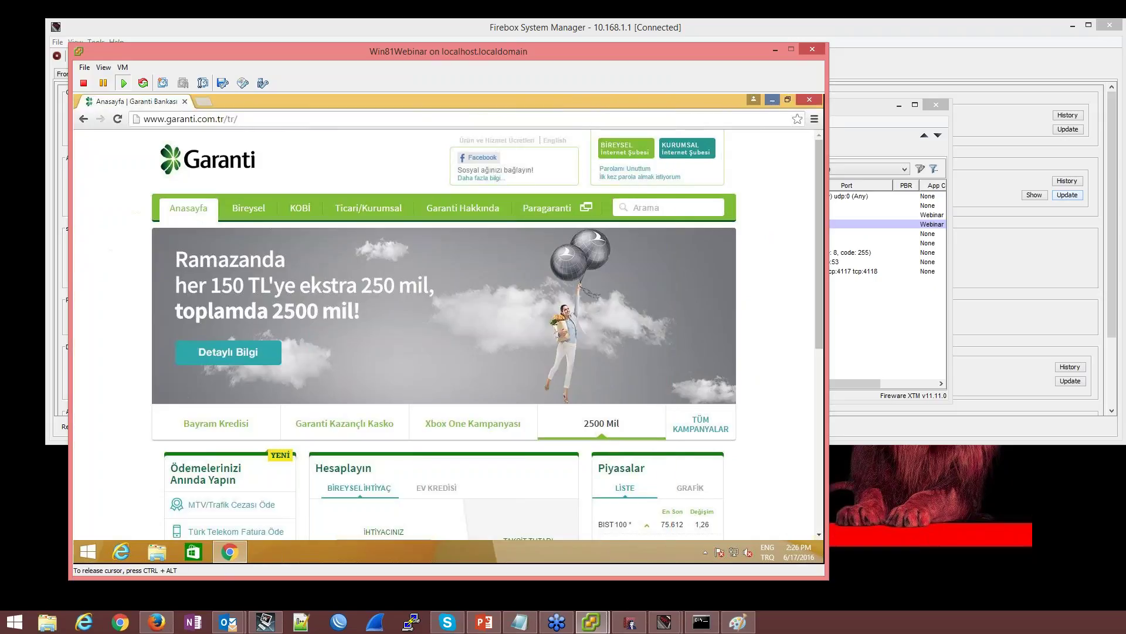
click(772, 100)
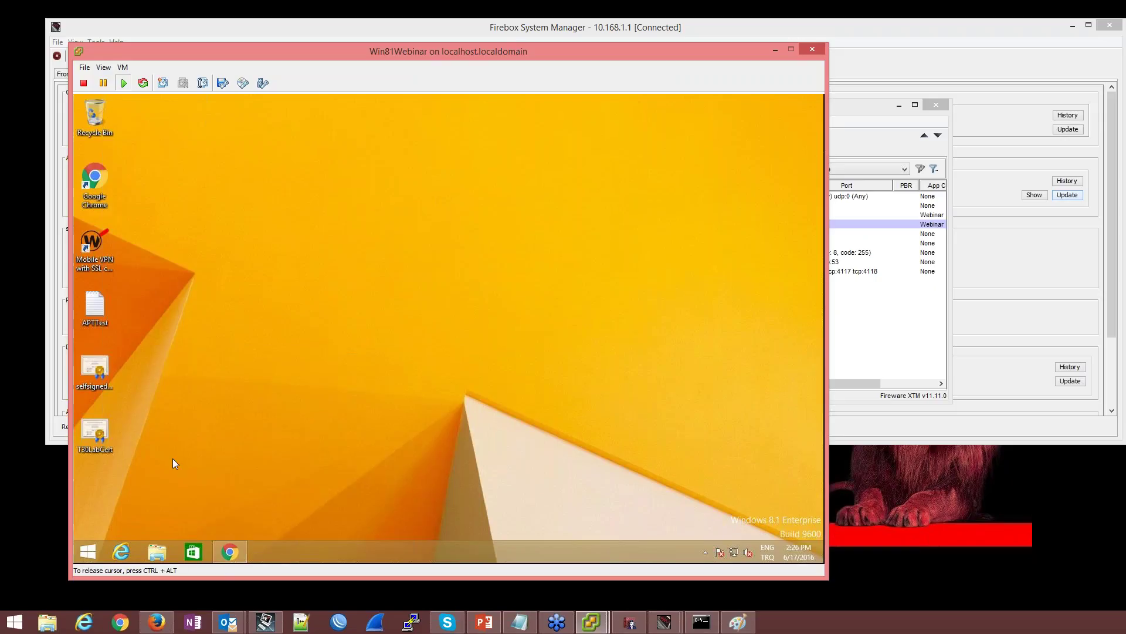
Start a console from the Windows Run box by entering cmd
key(super+r)
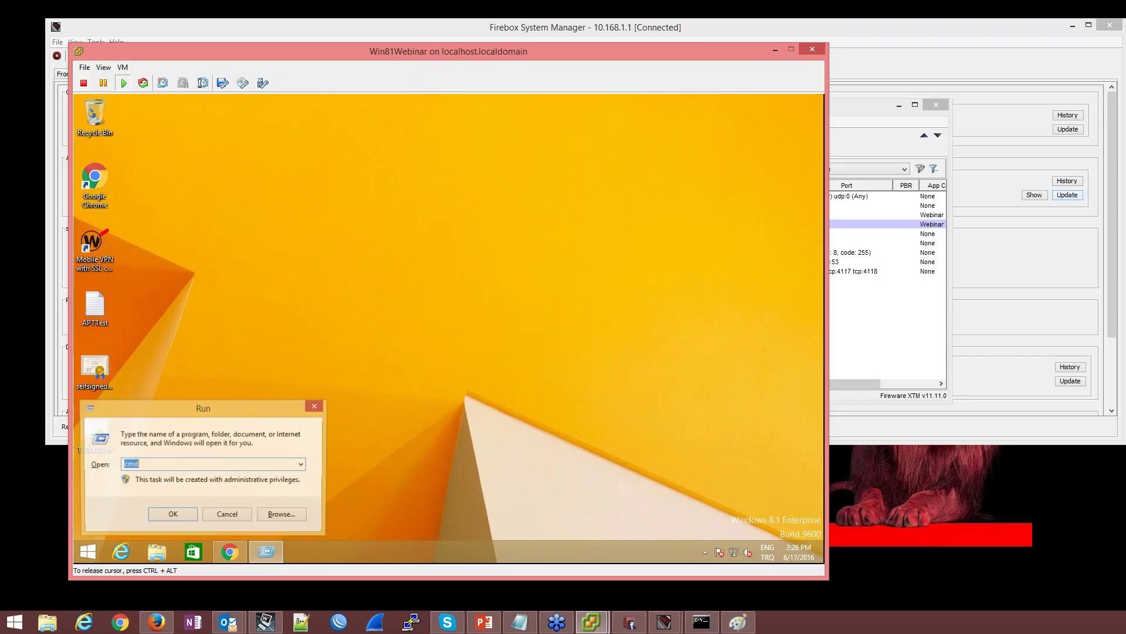
text(cmd)
key(Return)
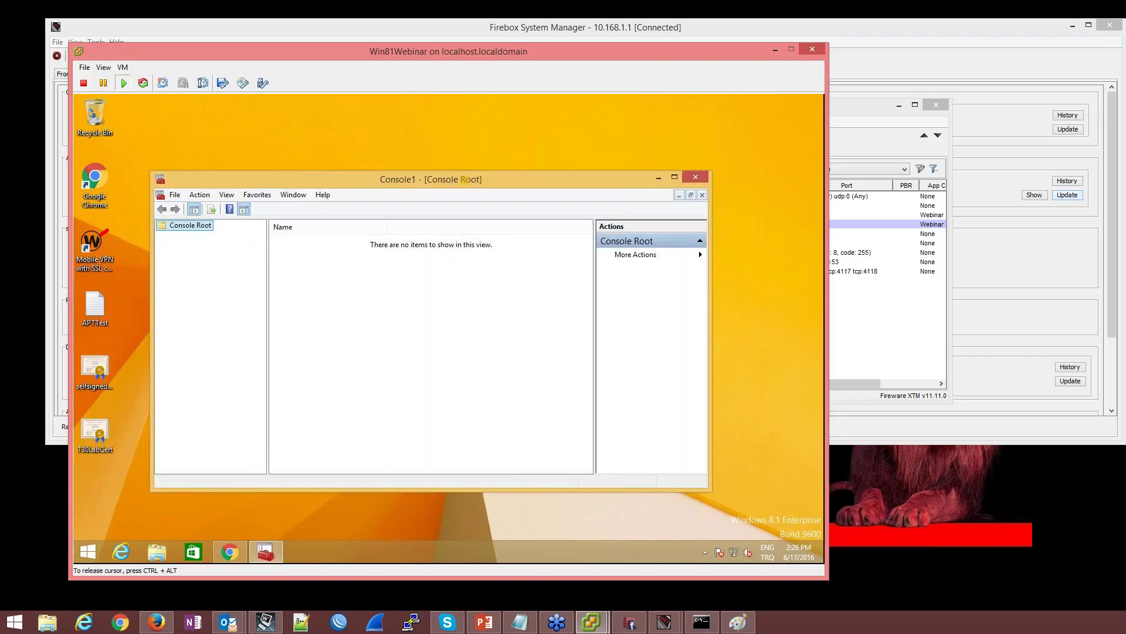
Add the Certificates snap-in for the Computer account on the Local computer
click(175, 194)
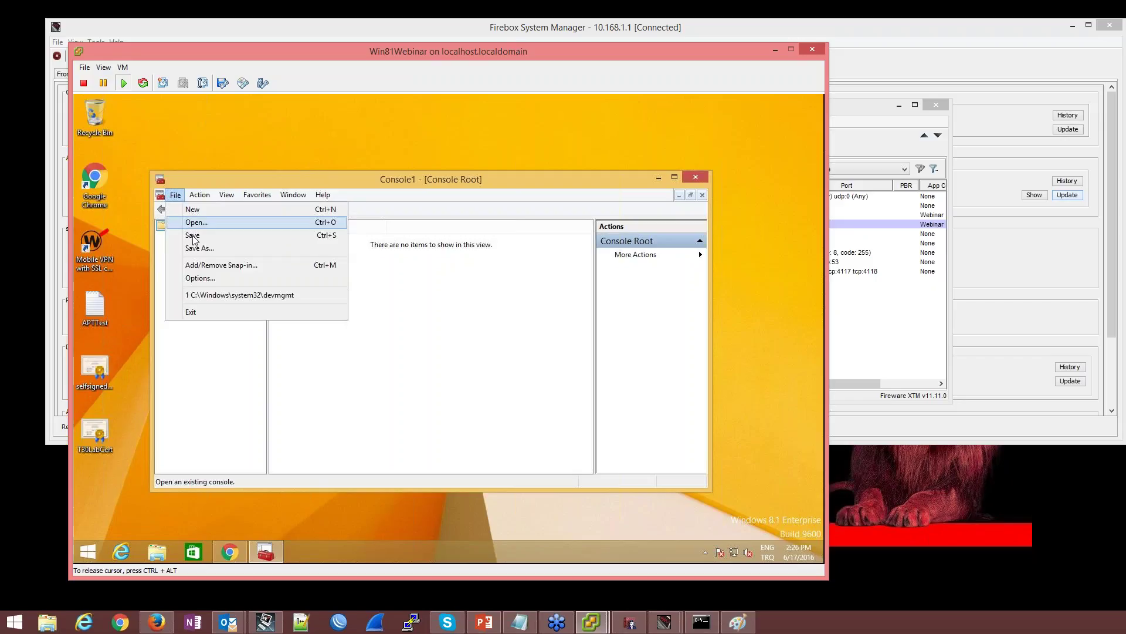
click(233, 267)
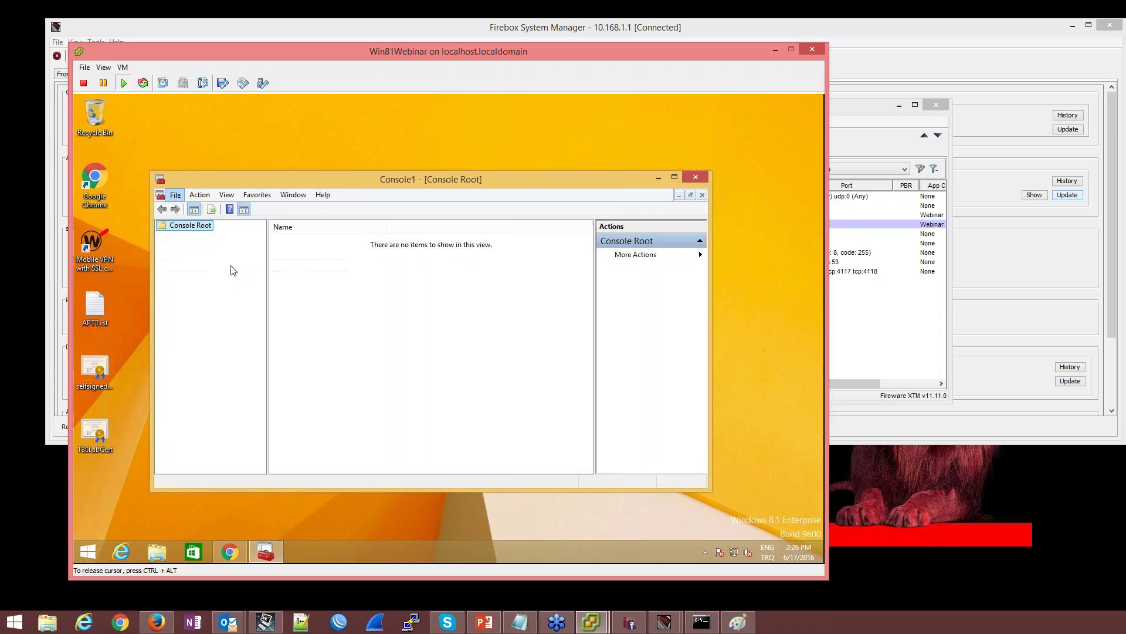
click(261, 283)
click(402, 319)
click(280, 273)
click(484, 413)
click(478, 413)
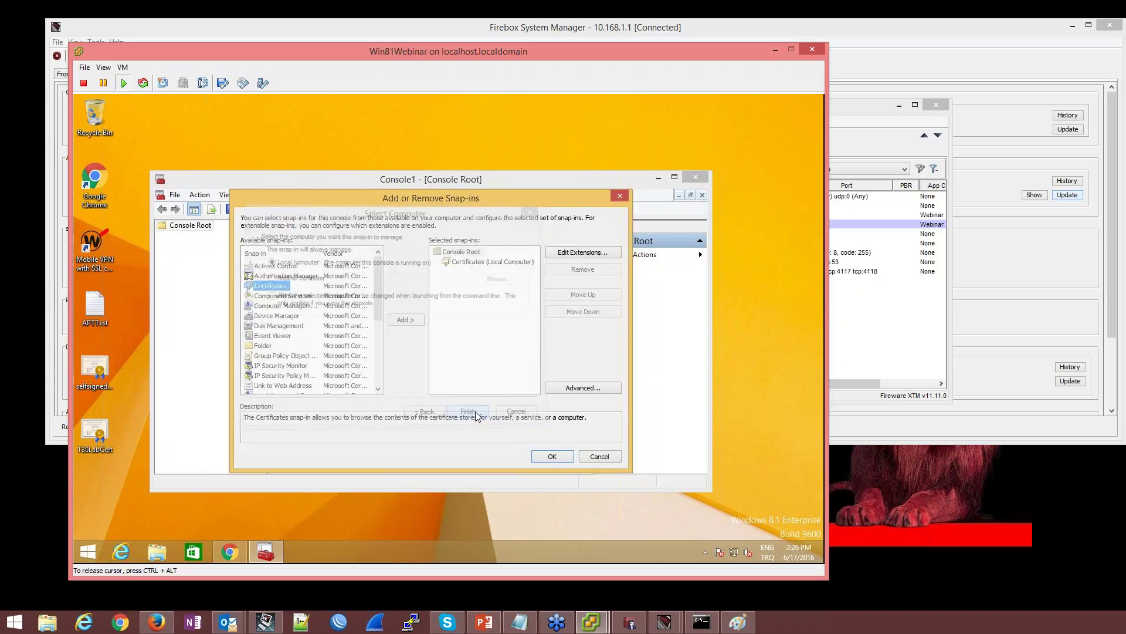
click(551, 457)
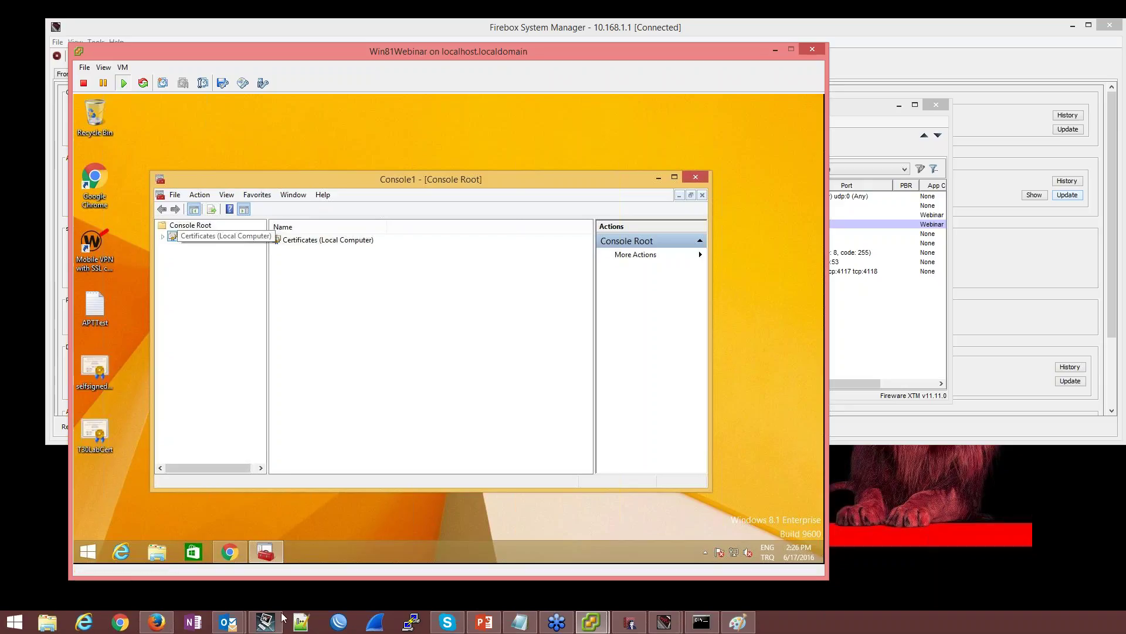
Delete the three Fireware HTTPS Proxy certificates from Trusted Root Certification Authorities
mouse_move(243, 626)
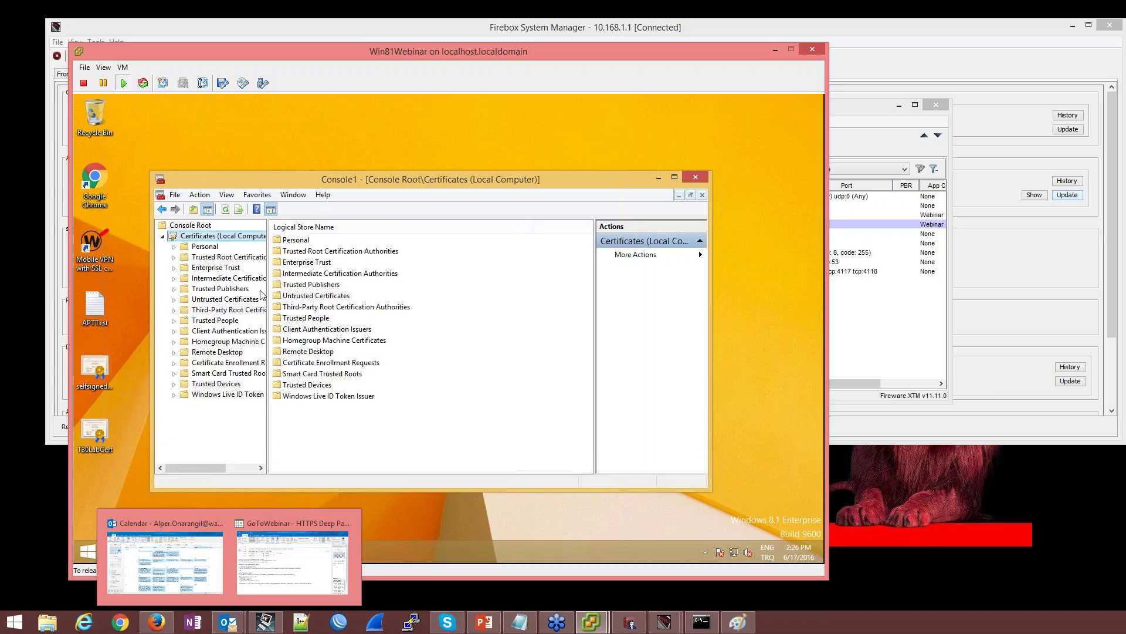
click(229, 258)
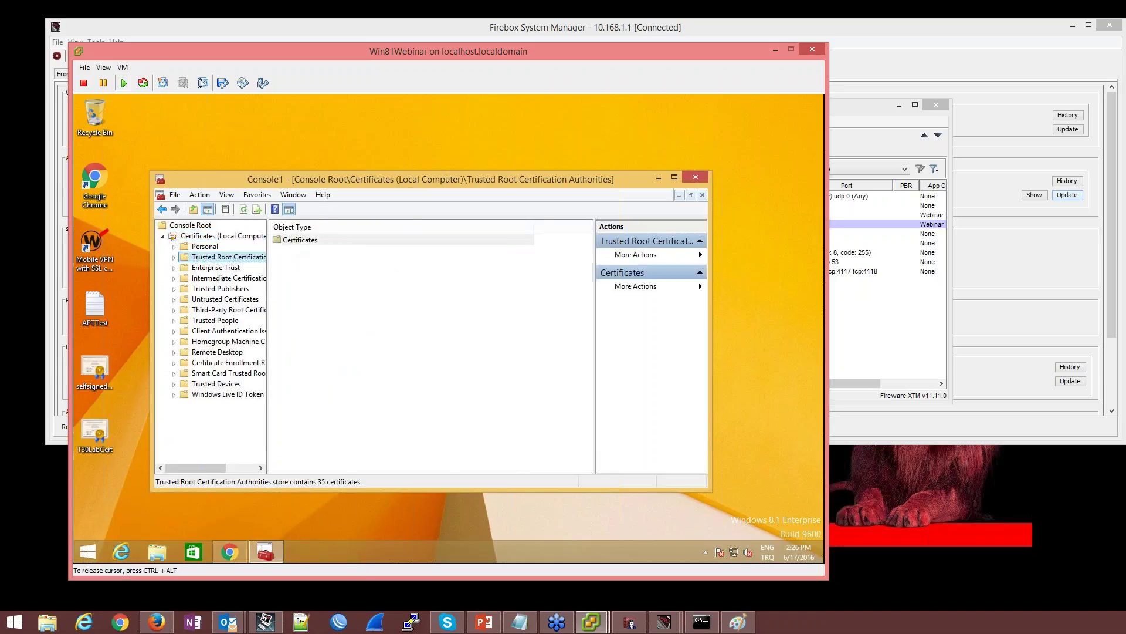
double_click(298, 244)
click(323, 364)
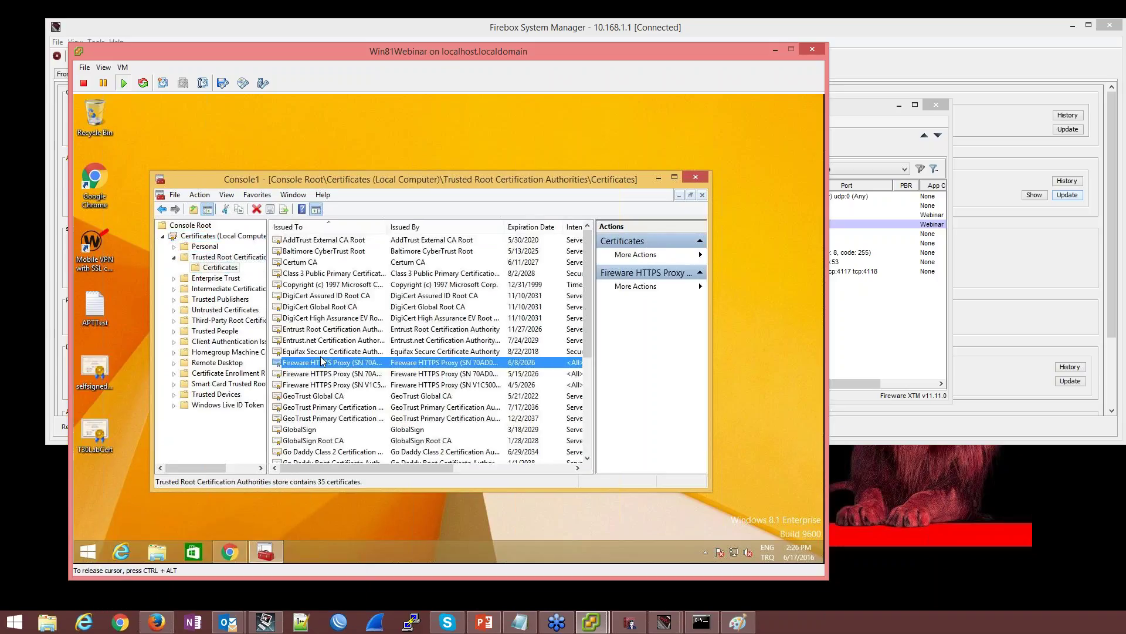
shift+click(324, 388)
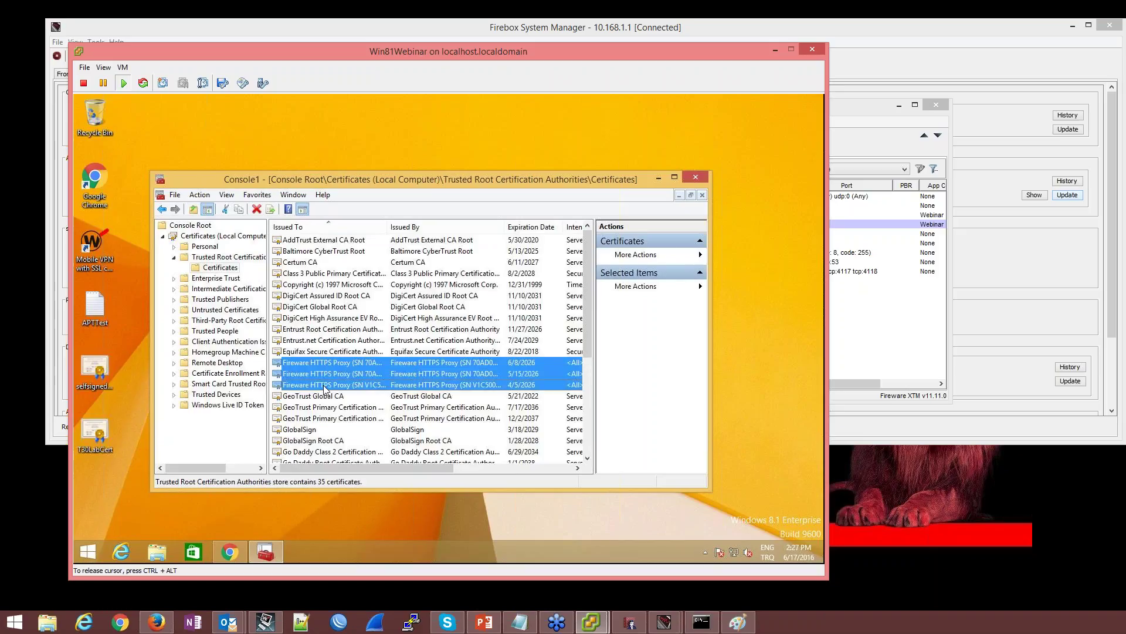
key(Delete)
click(507, 389)
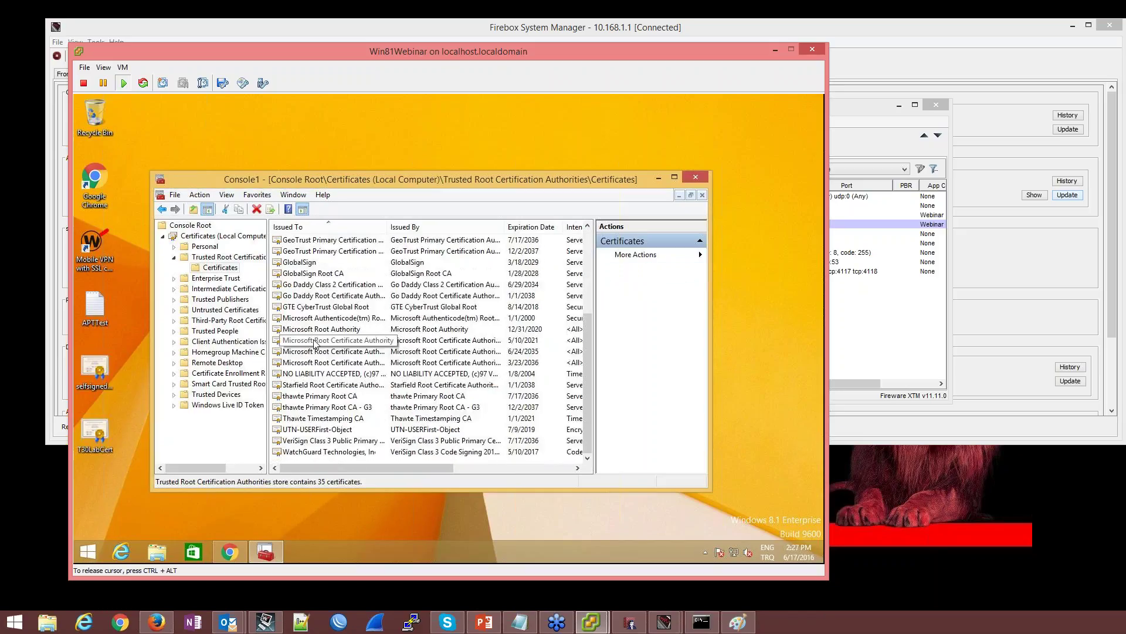
Close the console, saving its settings as 'Setrifika'
scroll(315, 344, up, 2)
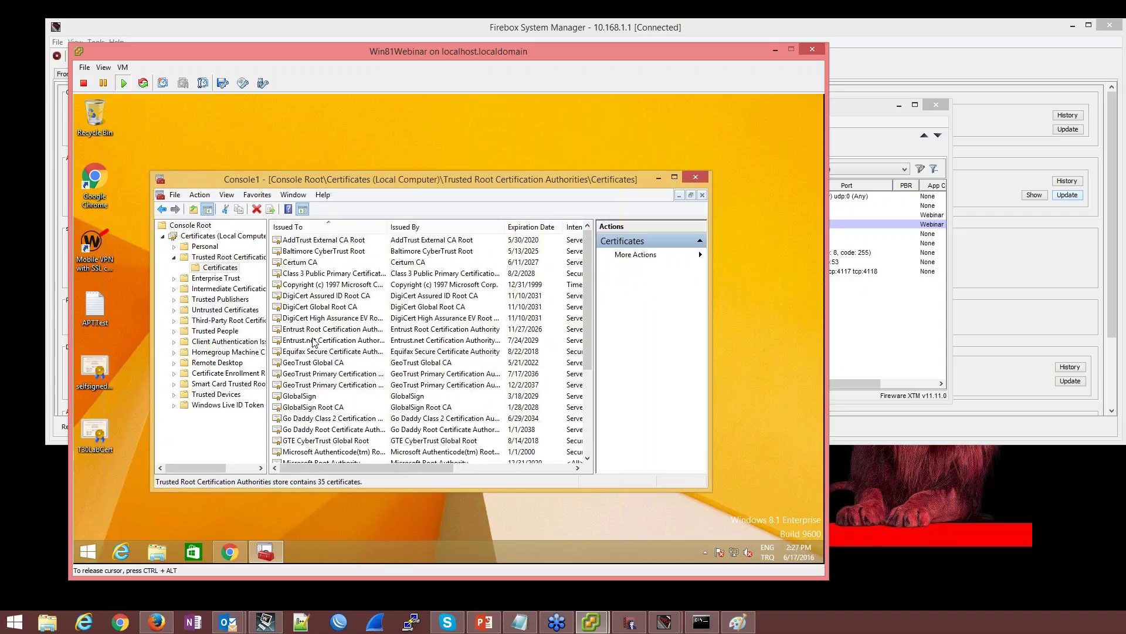
click(695, 177)
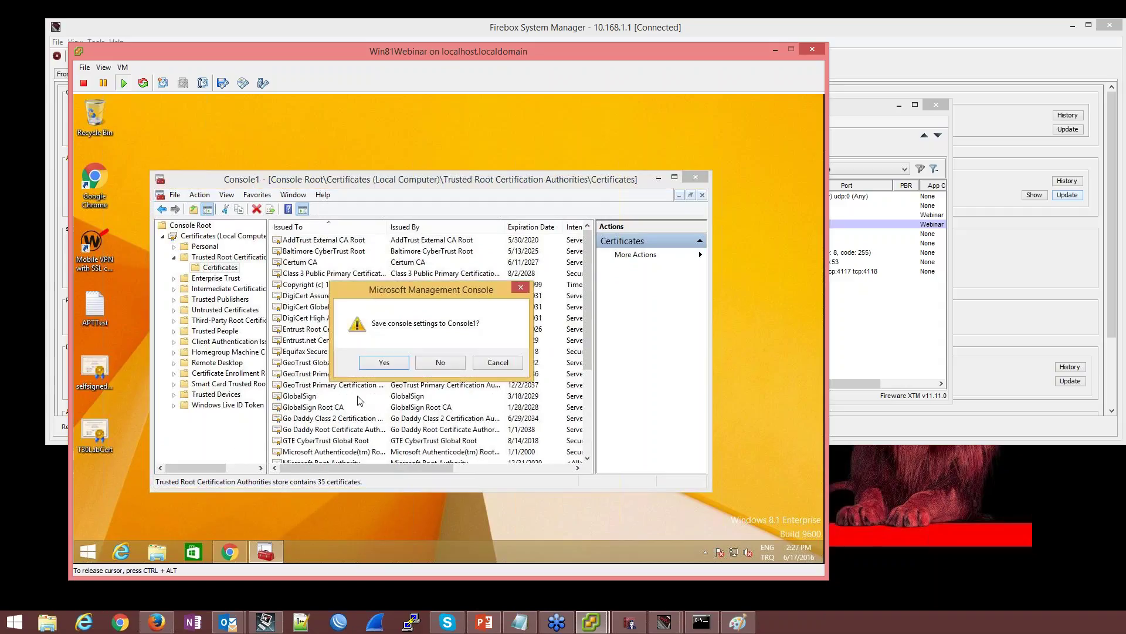
click(444, 362)
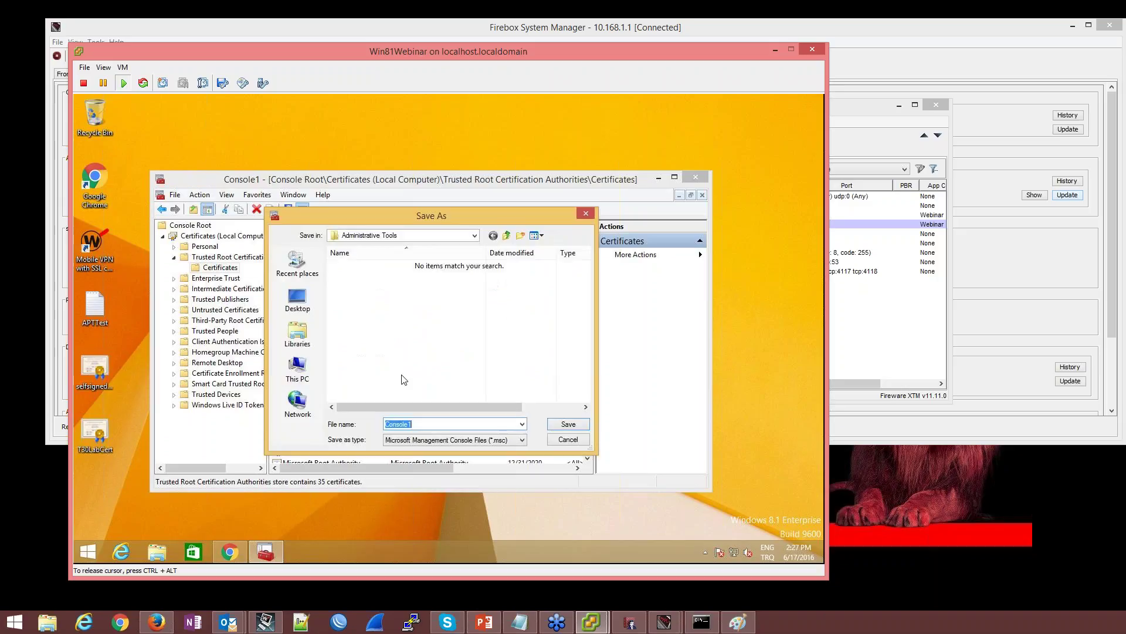
text(Setr)
text(ifi)
text(ka)
key(Return)
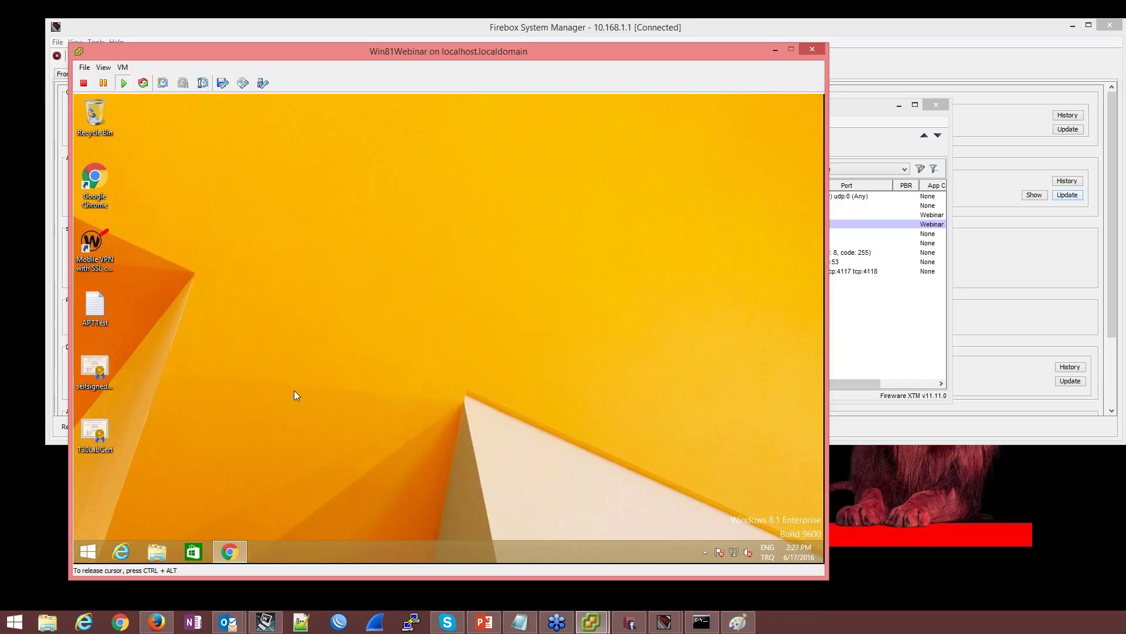
right_click(244, 557)
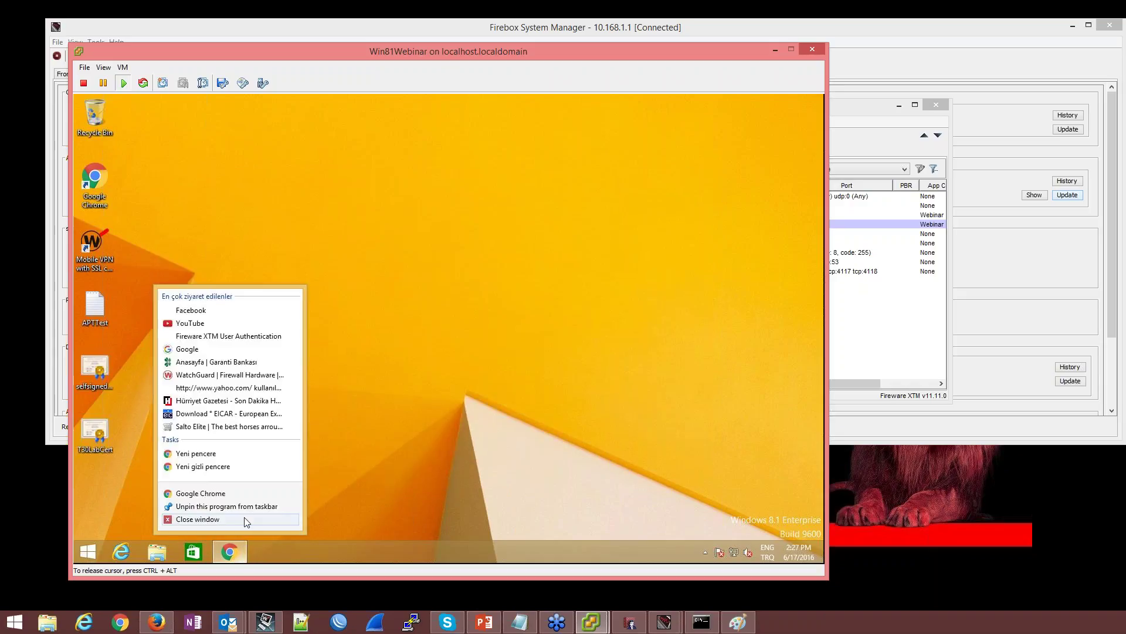
click(244, 516)
click(224, 546)
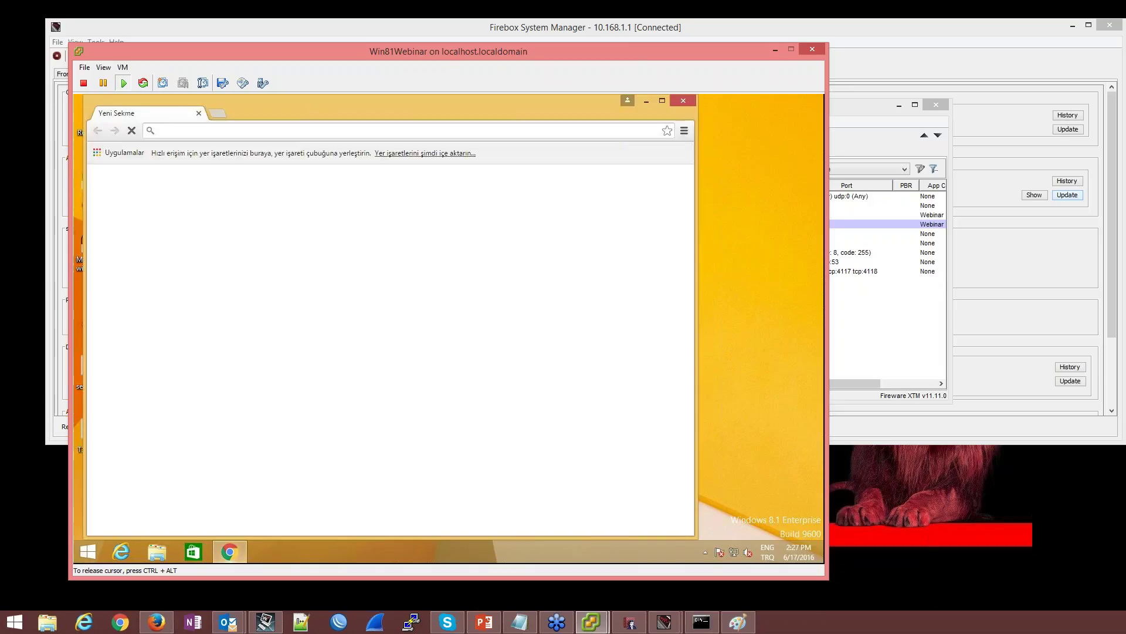
text(www.garanti.com.tr)
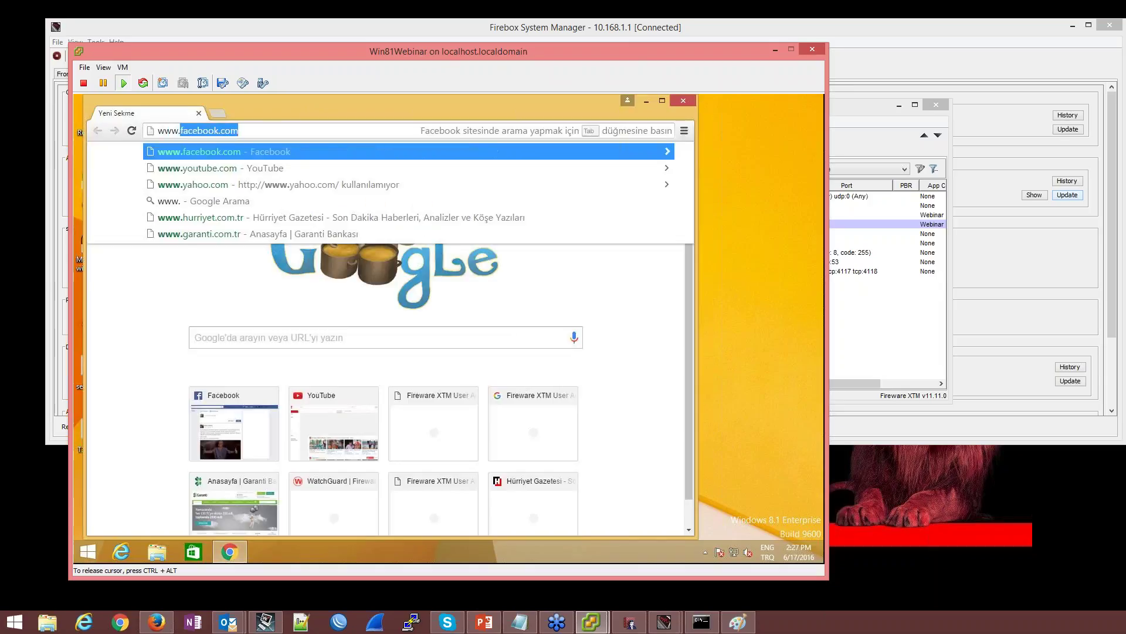
key(Return)
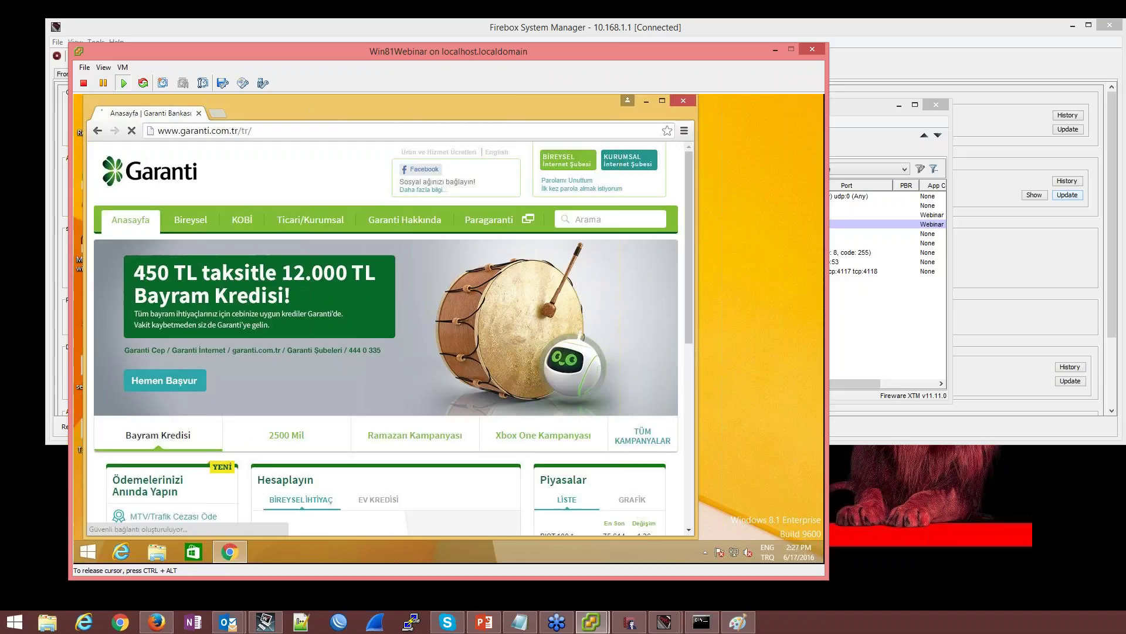
click(565, 162)
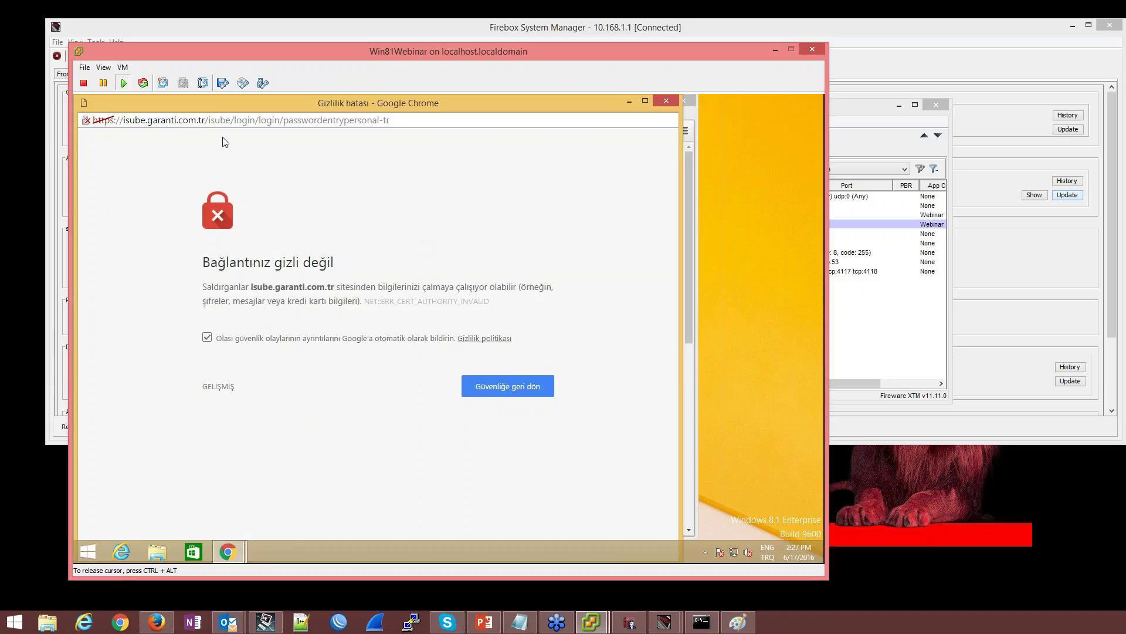
Verify in DevTools Security that the login certificate comes from Fireware HTTPS Proxy, then close the popup
click(87, 120)
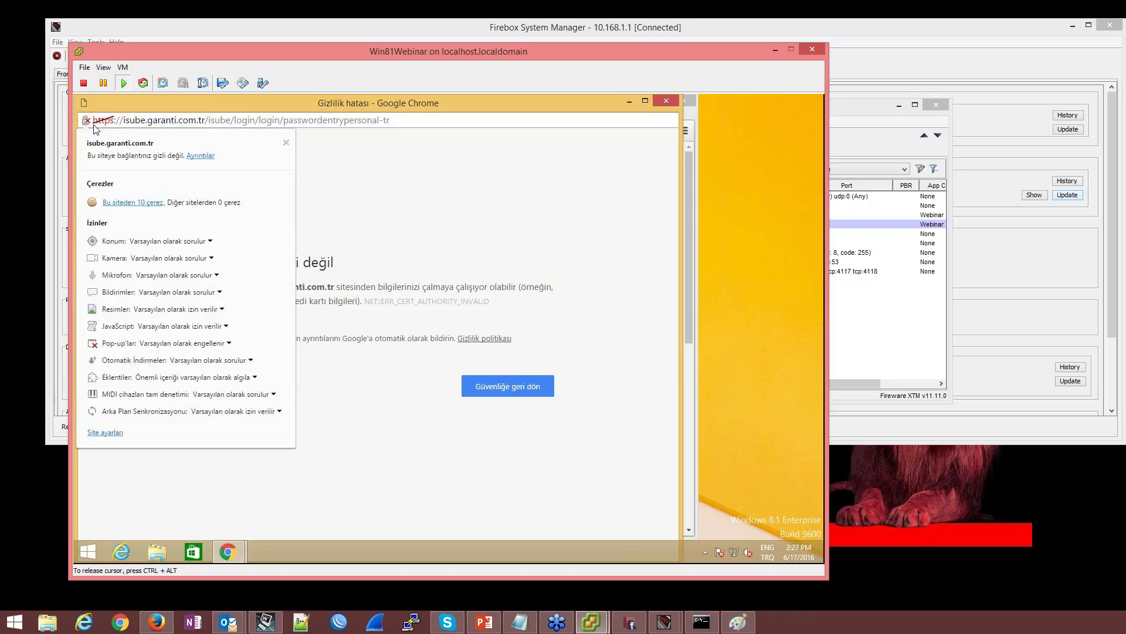
click(200, 156)
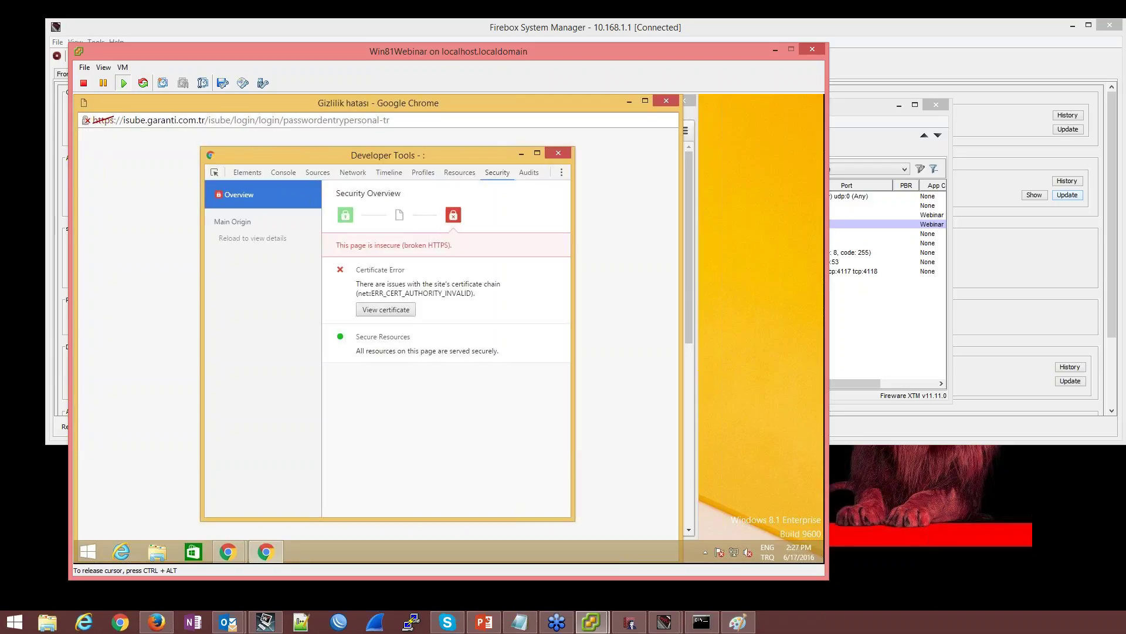
click(386, 309)
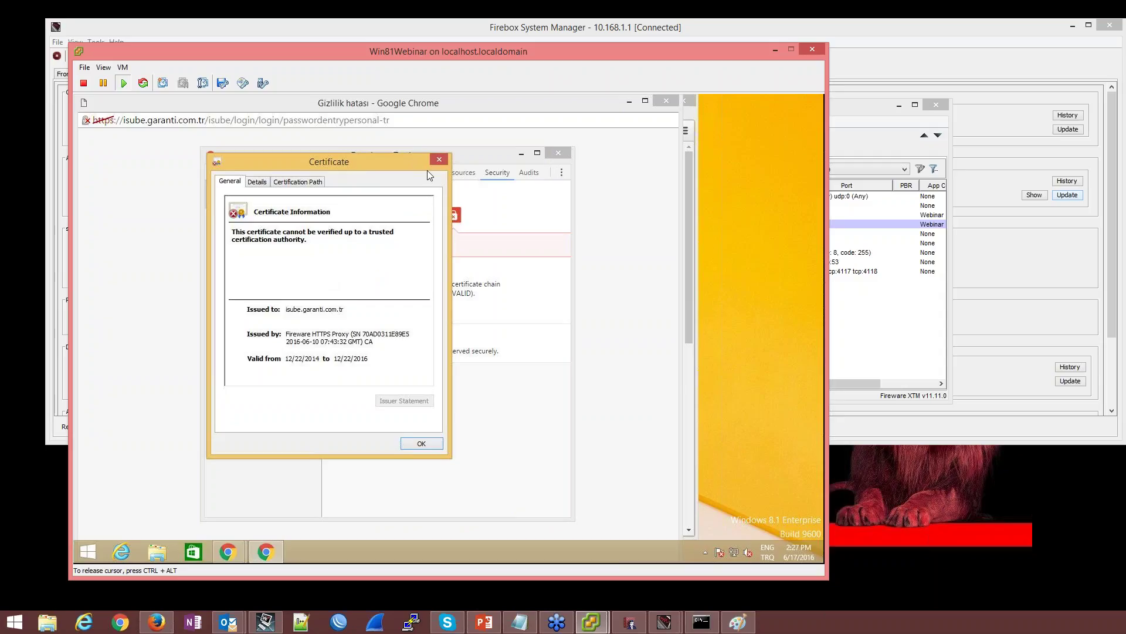
click(439, 159)
click(563, 153)
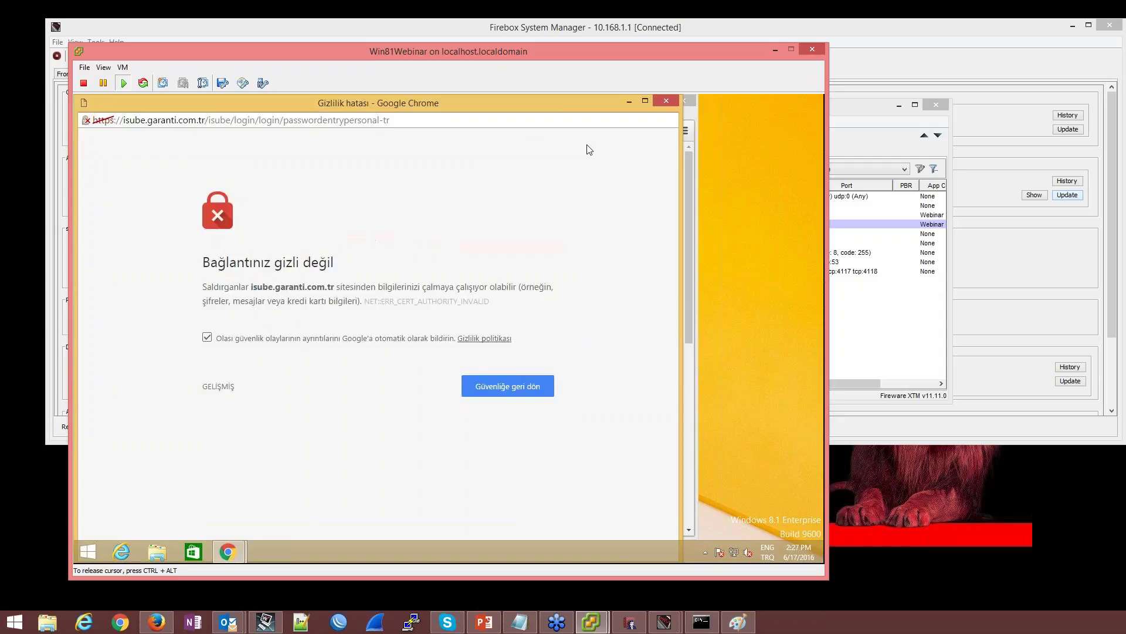
click(673, 103)
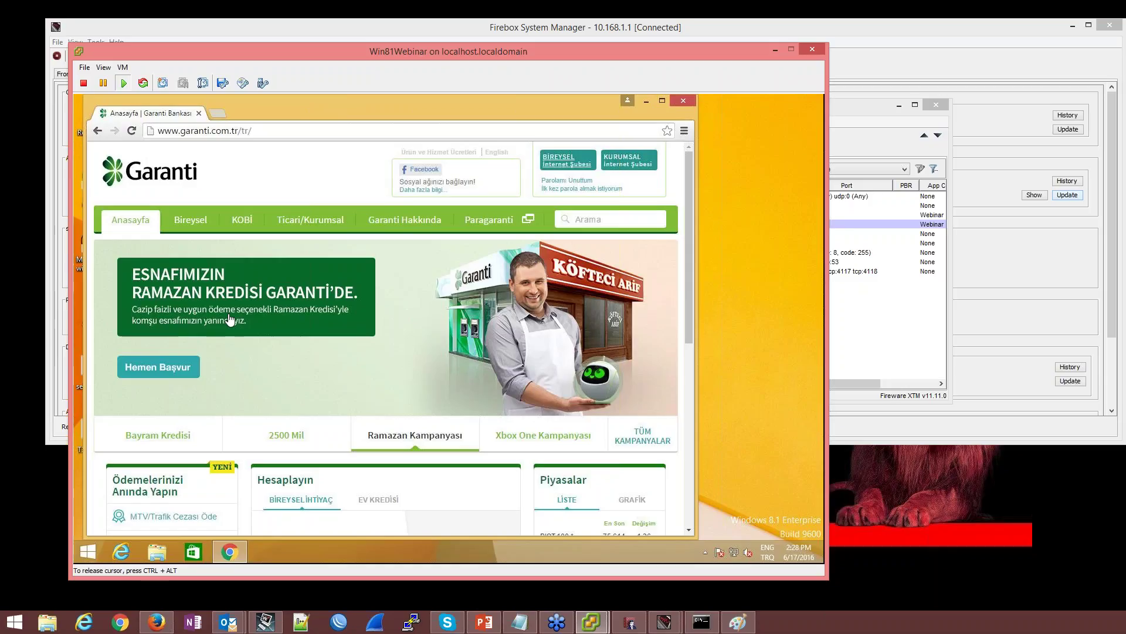
Dismiss the signature update Information dialog and show the WatchGuard T30-W Front Panel status
click(996, 260)
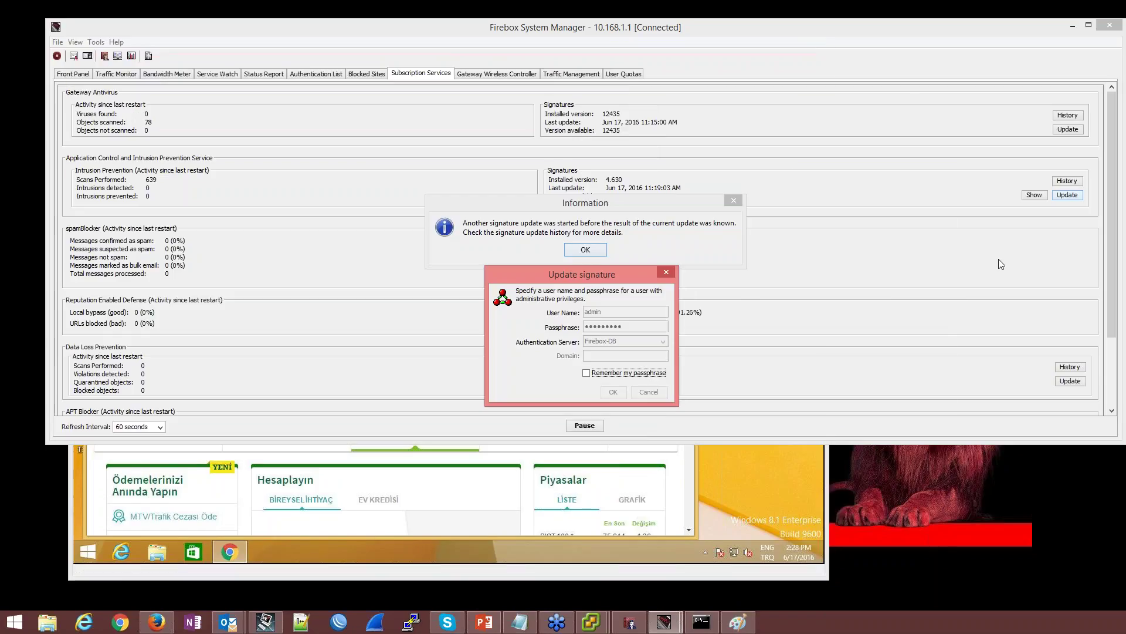
click(584, 250)
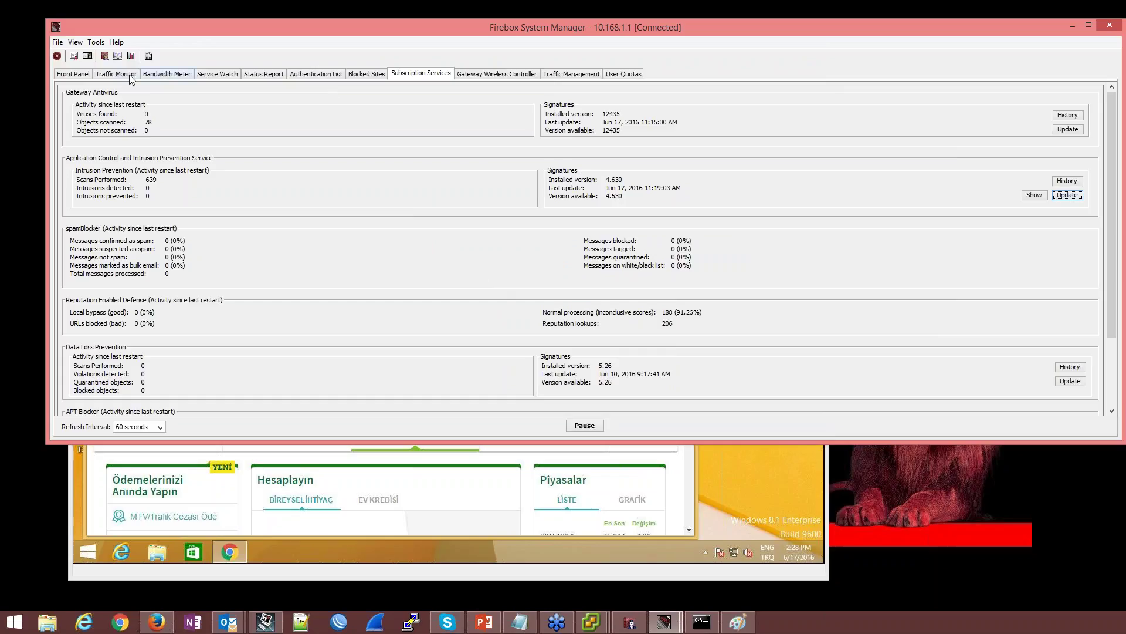
click(81, 75)
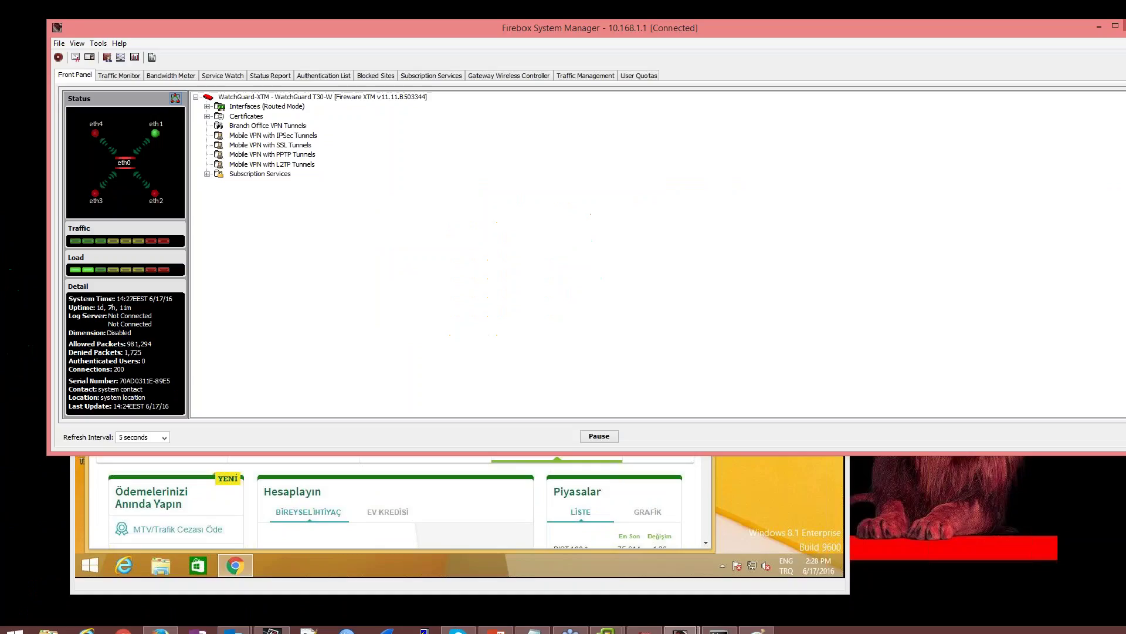
click(27, 27)
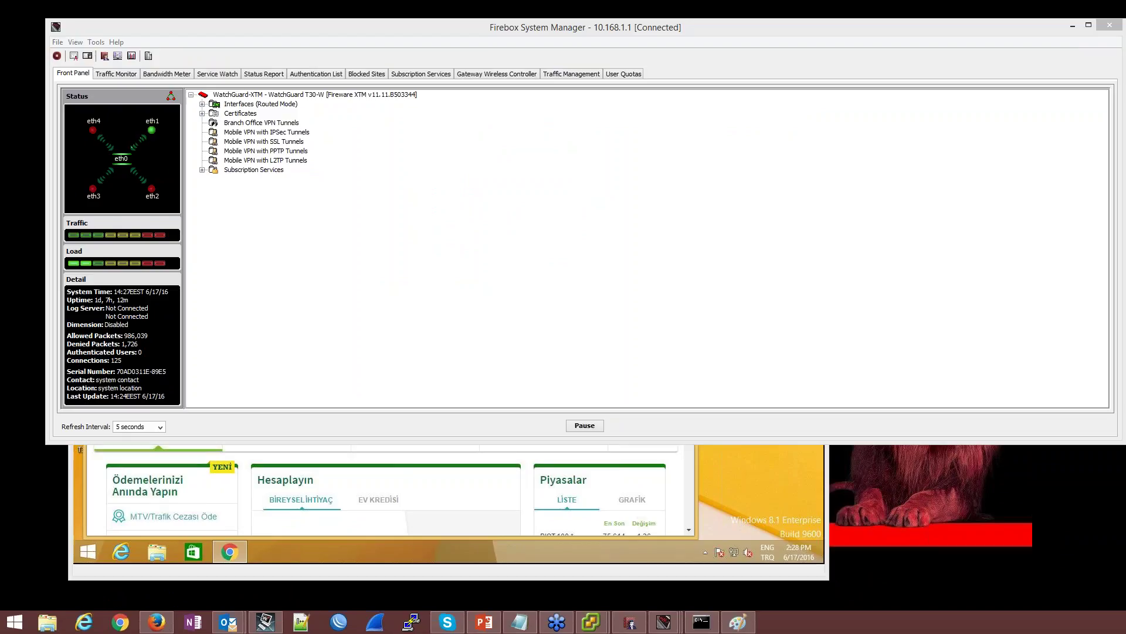
Enlarge the Certificates window and select the Fireware HTTPS Proxy authority certificate
drag(485, 204, 621, 170)
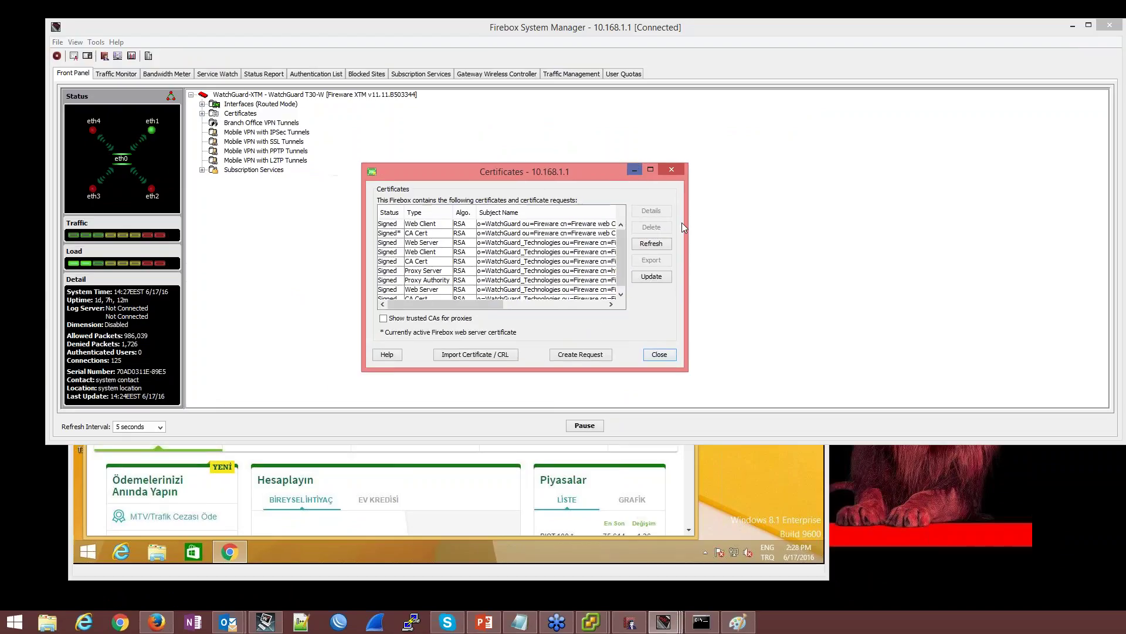
drag(688, 371, 982, 481)
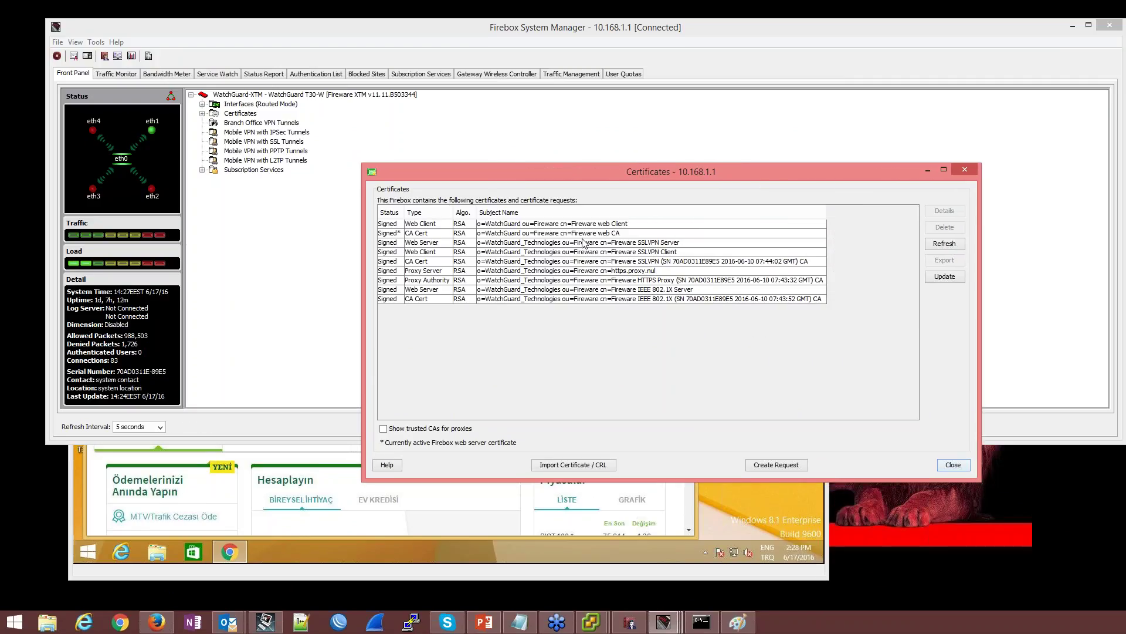
click(531, 282)
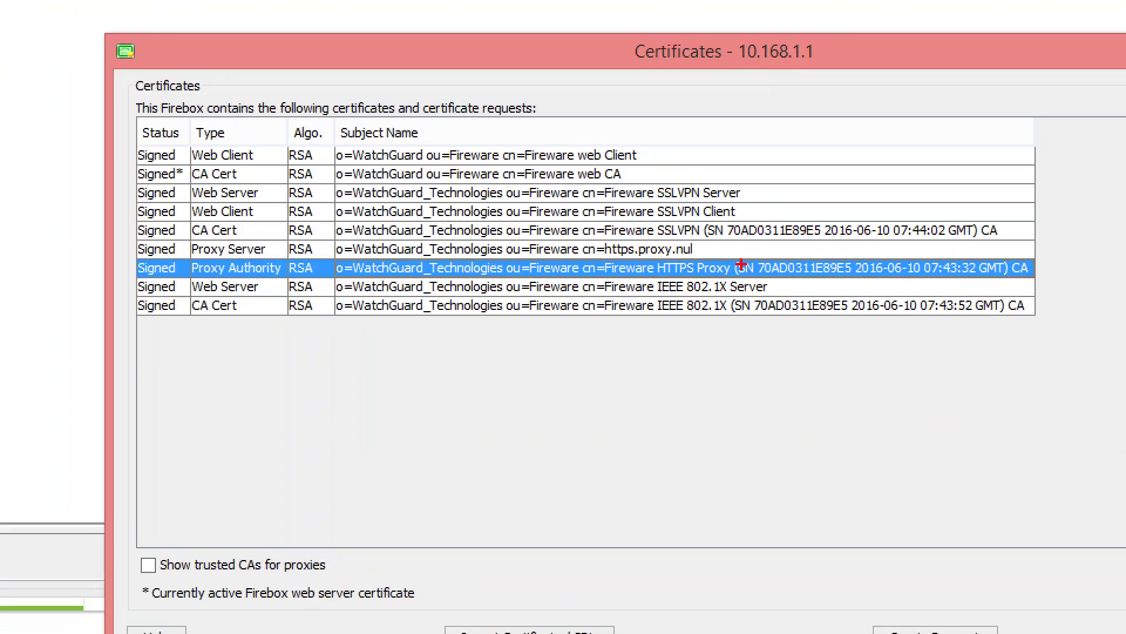
mouse_move(727, 251)
mouse_down()
mouse_move(729, 268)
mouse_move(639, 286)
mouse_move(729, 251)
mouse_up()
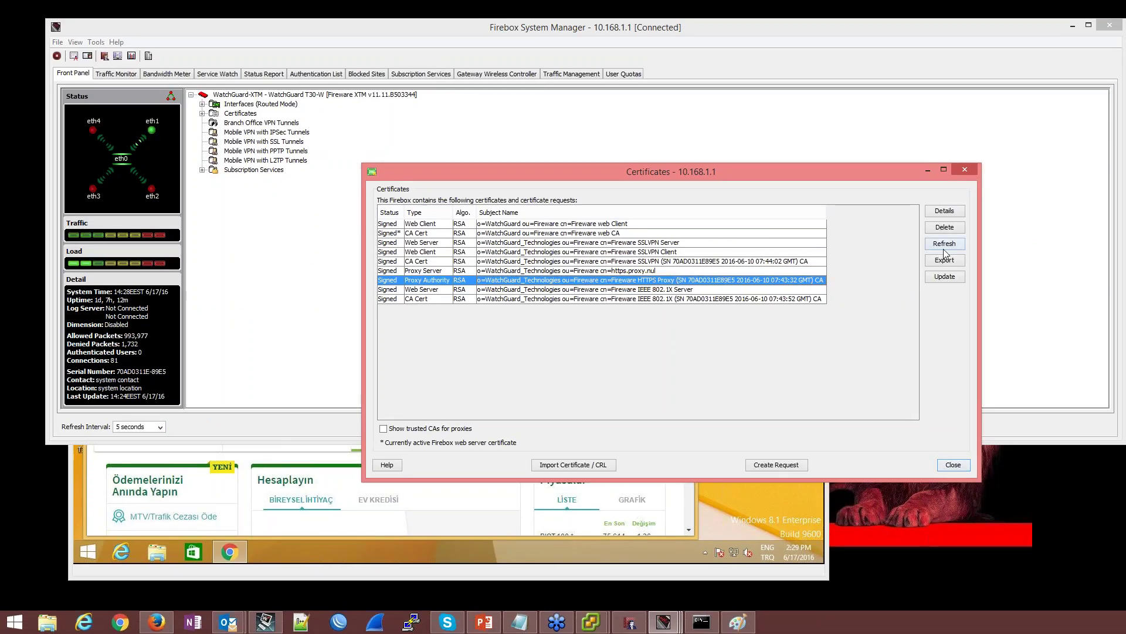
Export the certificate to the Desktop as a .pem file, appending '_proxy' to the suggested name
click(948, 261)
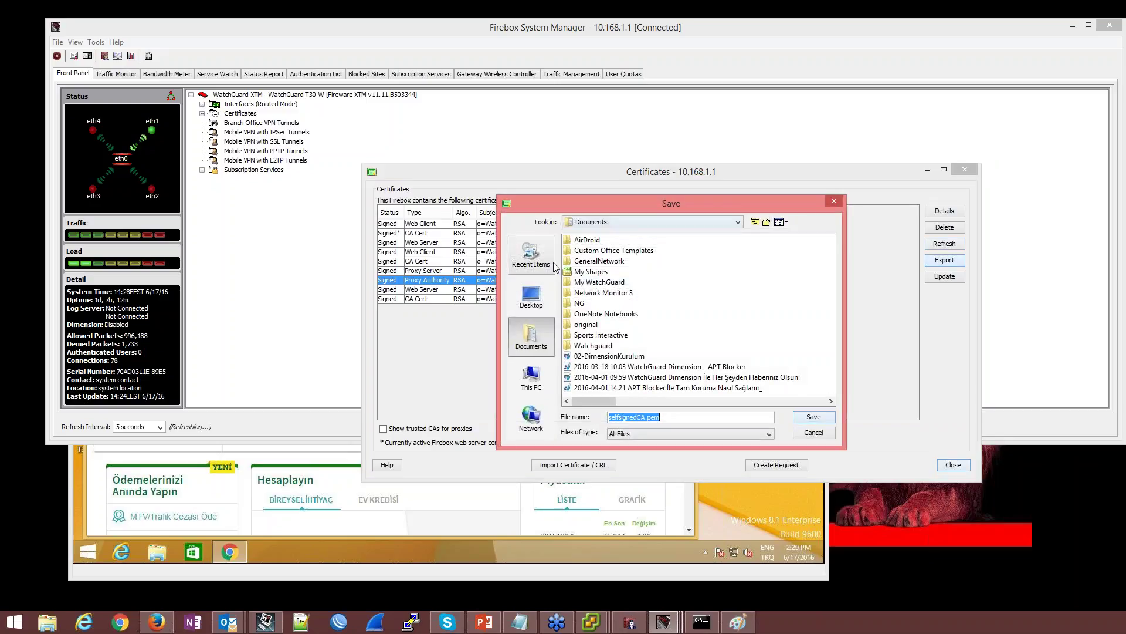
click(532, 296)
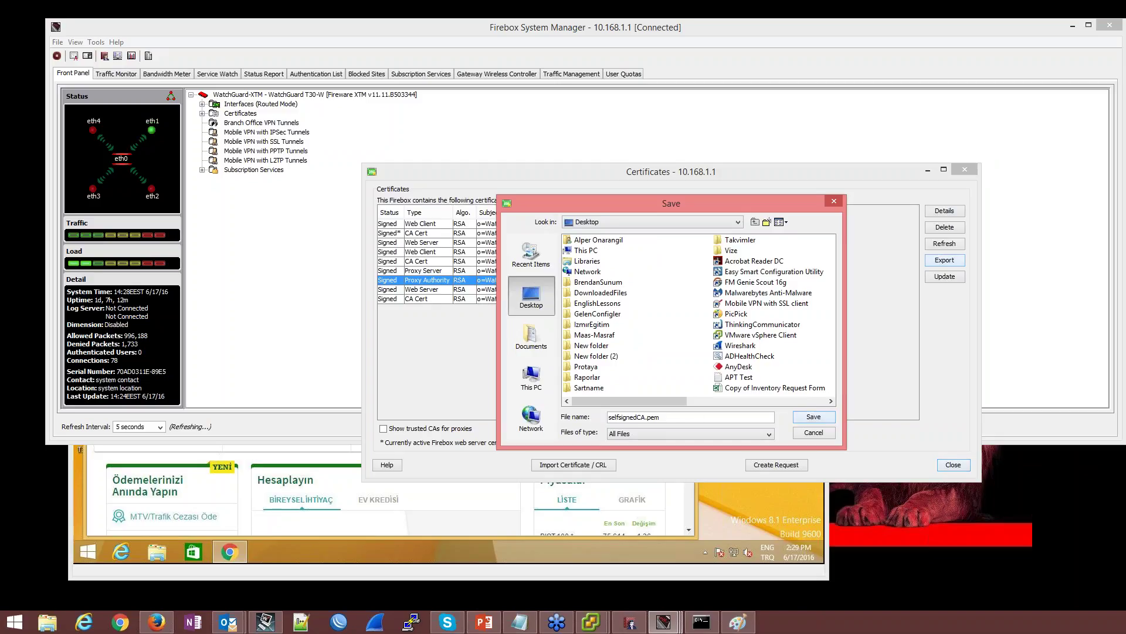
double_click(640, 417)
click(644, 417)
text(_proxy)
key(Return)
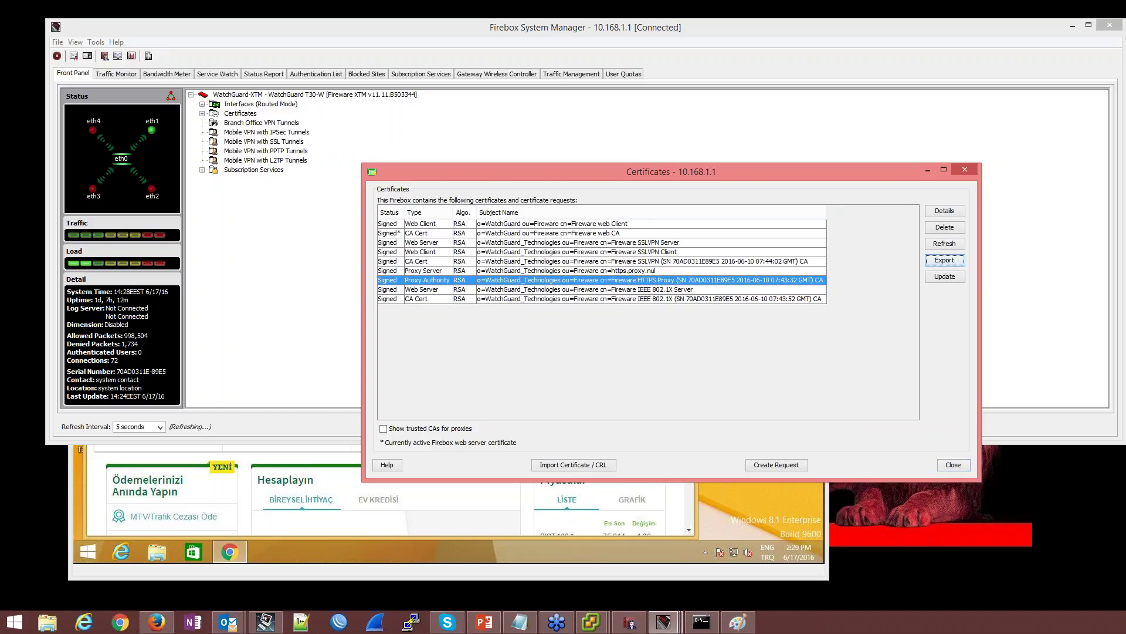
key(alt+Tab)
click(645, 100)
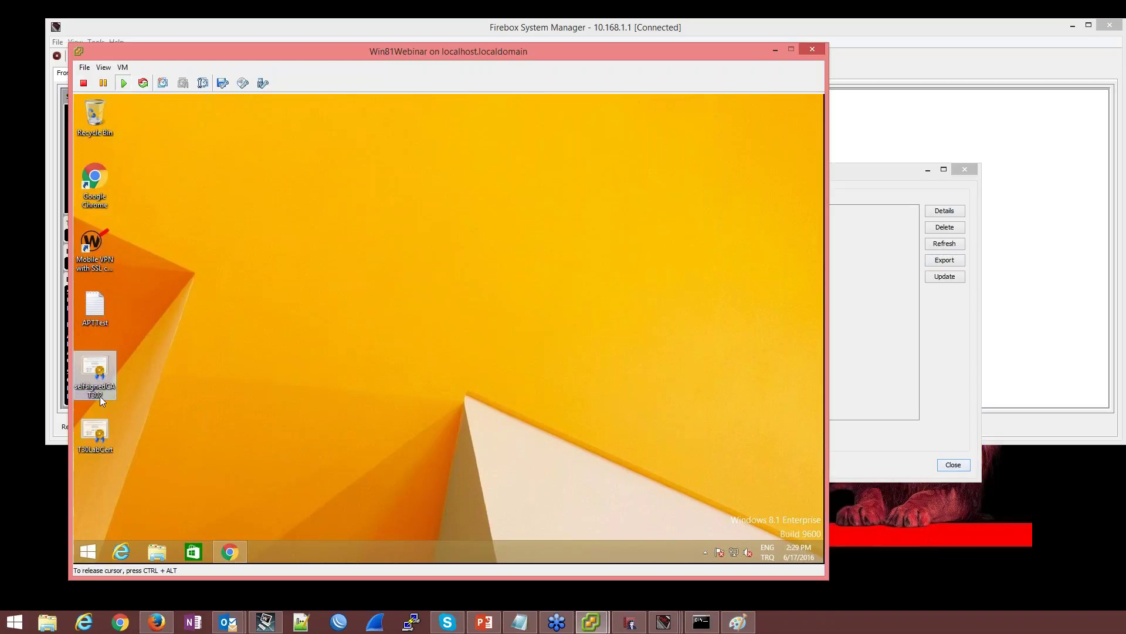
mouse_move(105, 434)
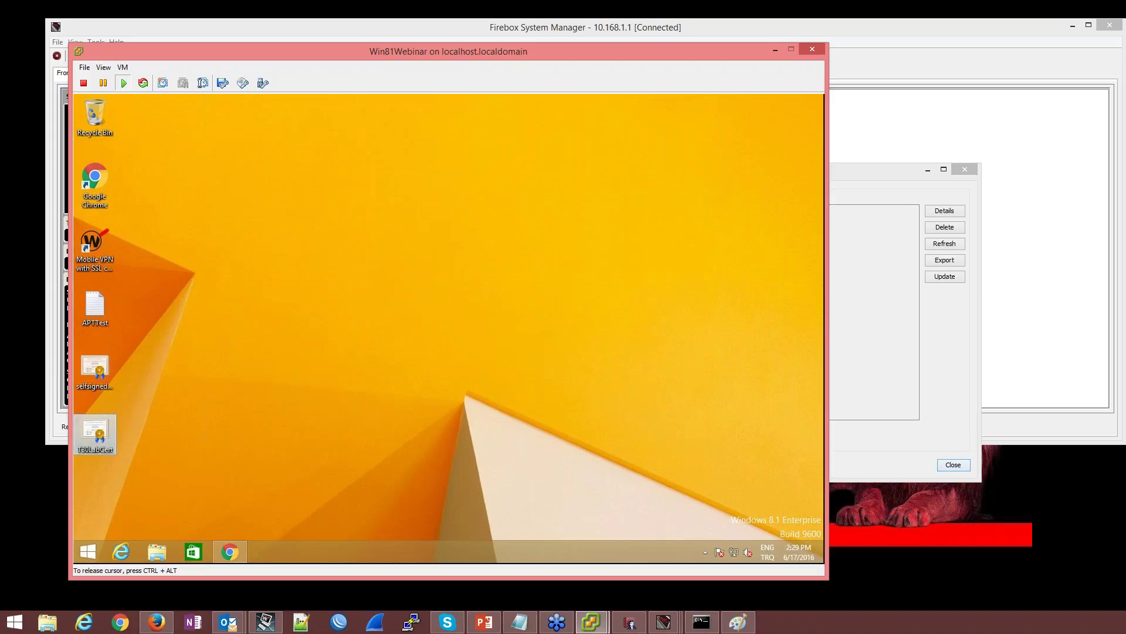
right_click(97, 427)
click(130, 271)
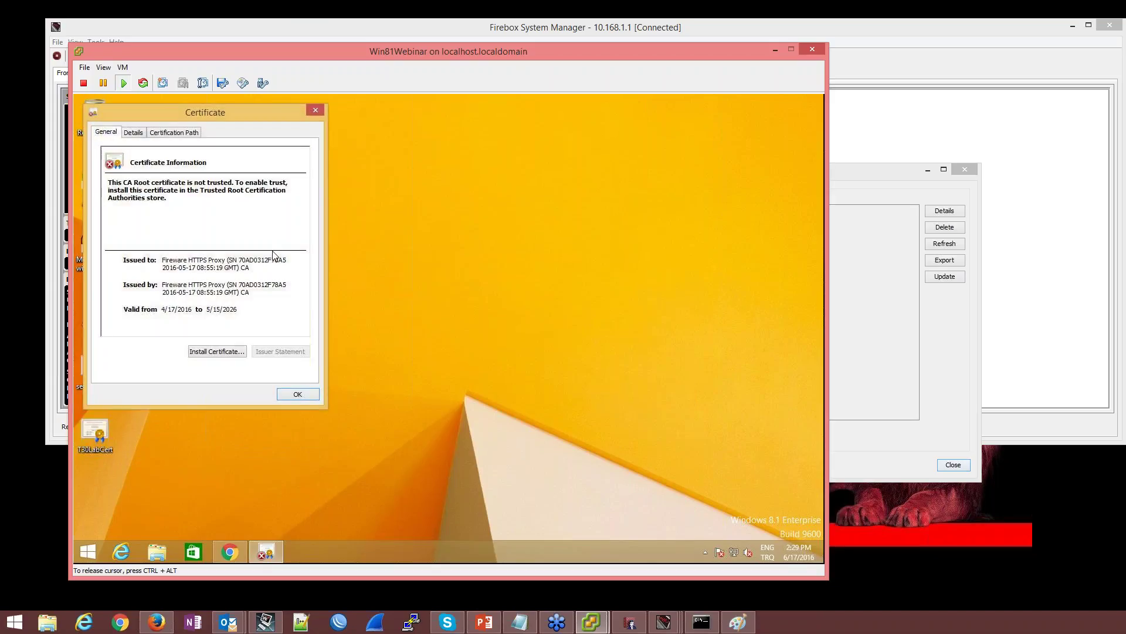
click(892, 327)
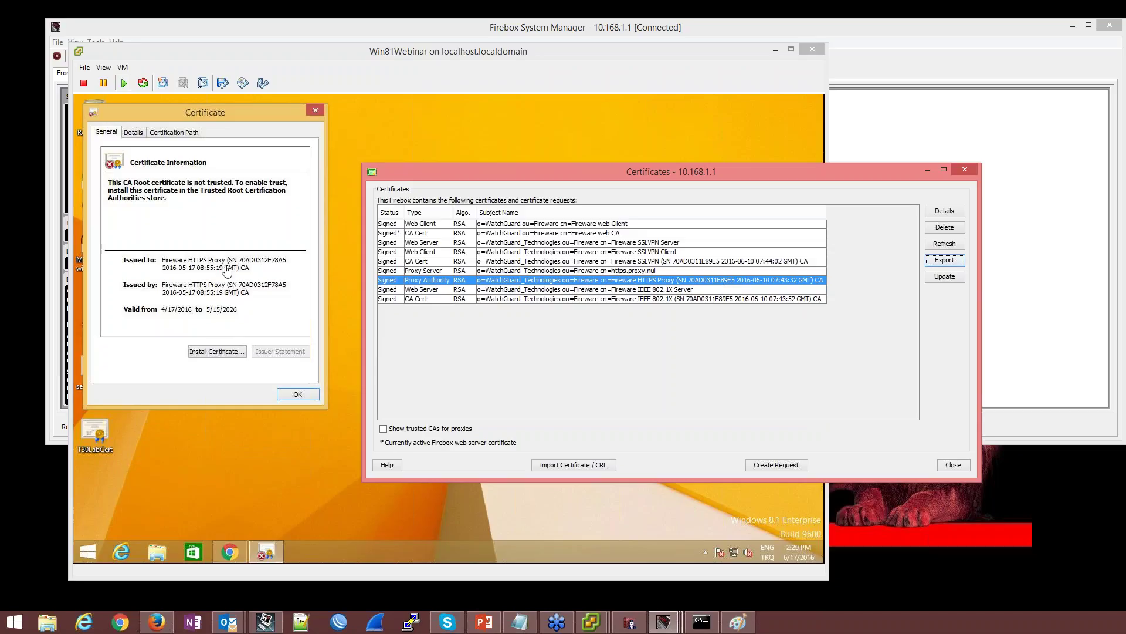
click(318, 111)
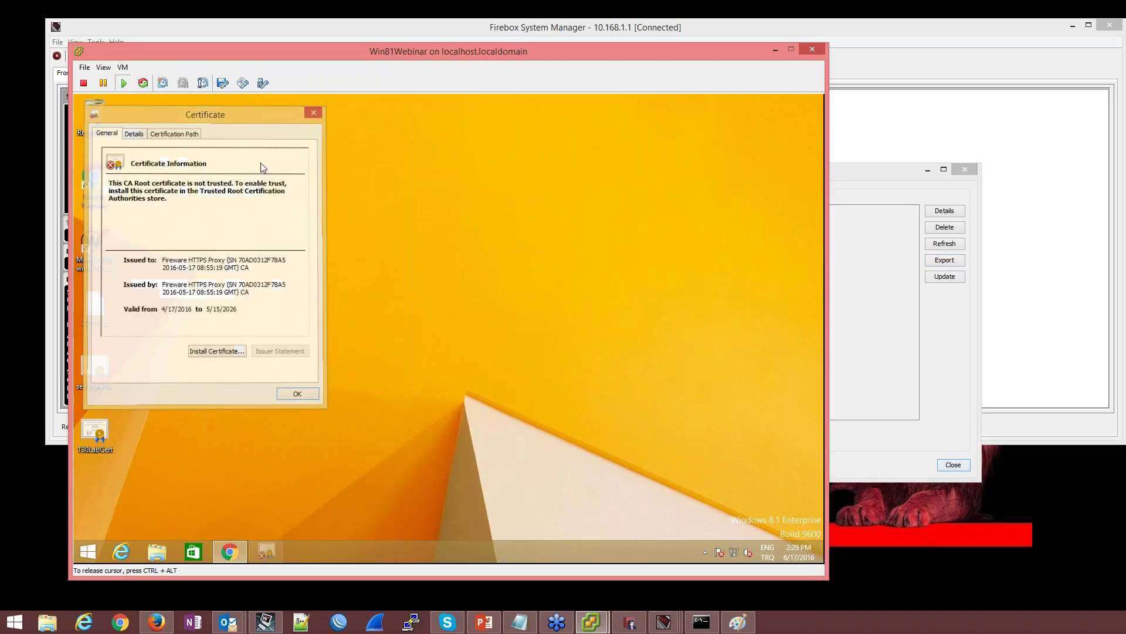
right_click(93, 374)
click(132, 217)
key(Tab)
click(903, 386)
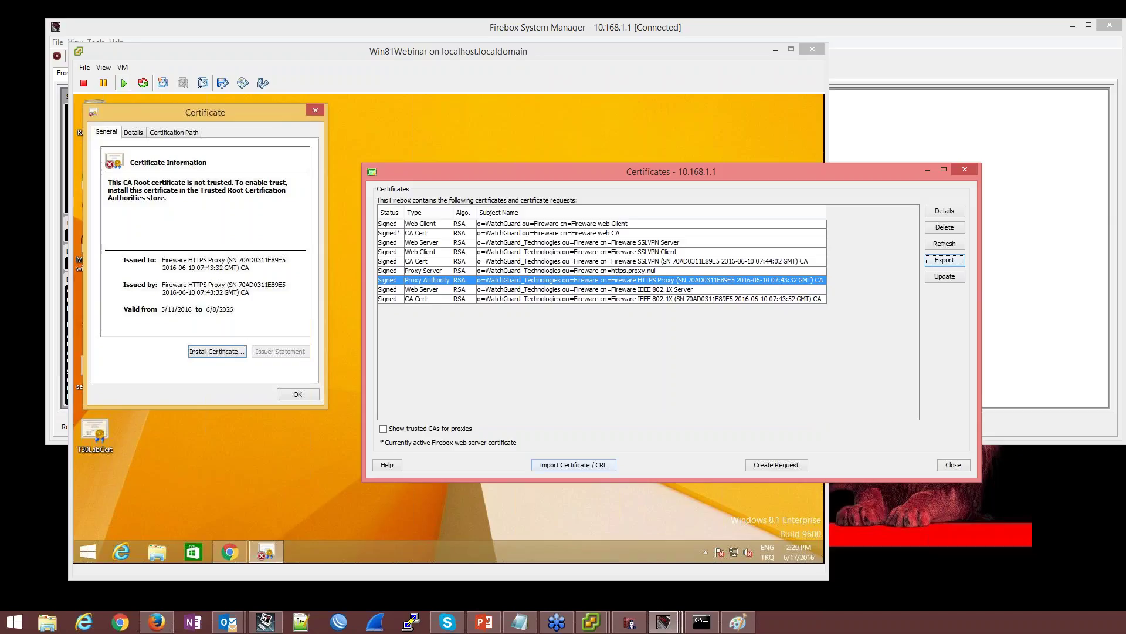
click(934, 575)
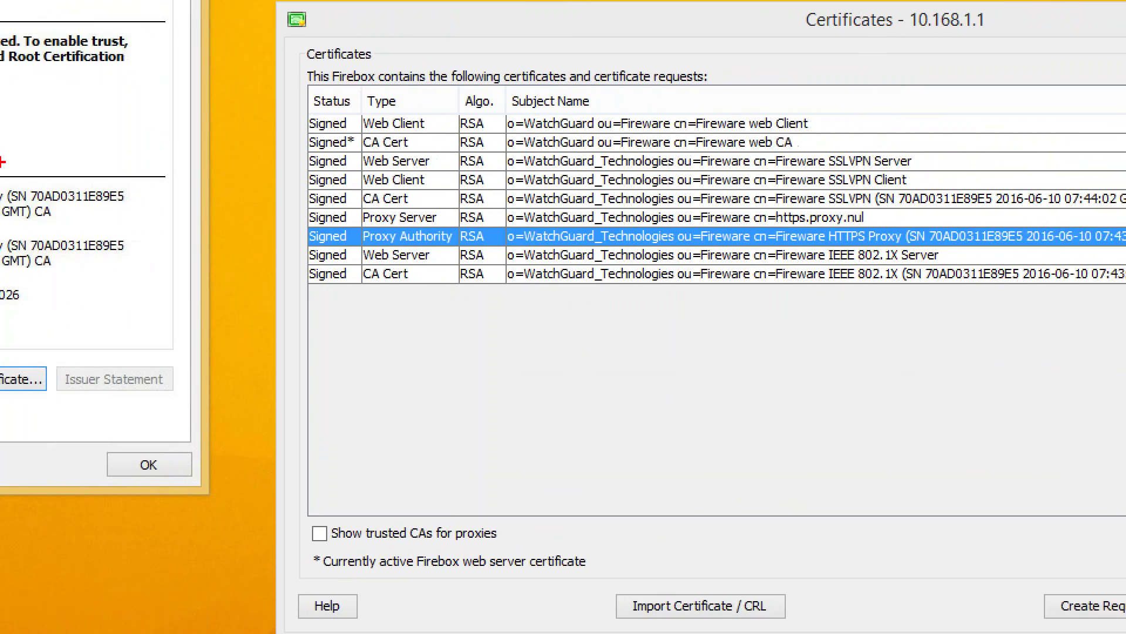
drag(3, 187, 113, 213)
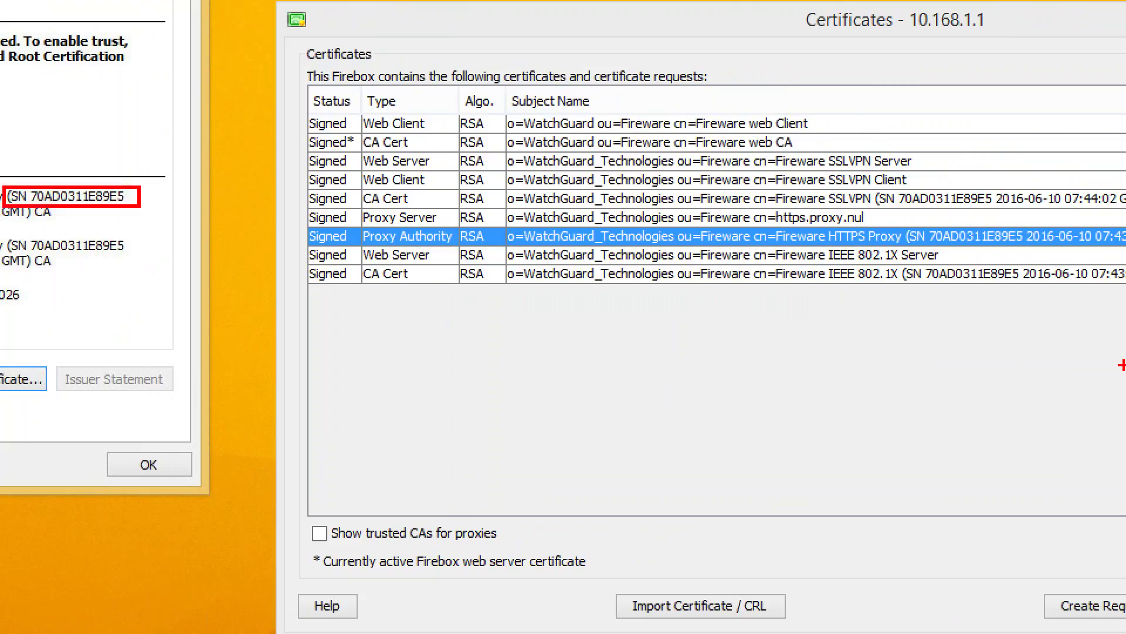
mouse_move(902, 221)
mouse_down()
mouse_move(942, 240)
mouse_move(1027, 249)
mouse_up()
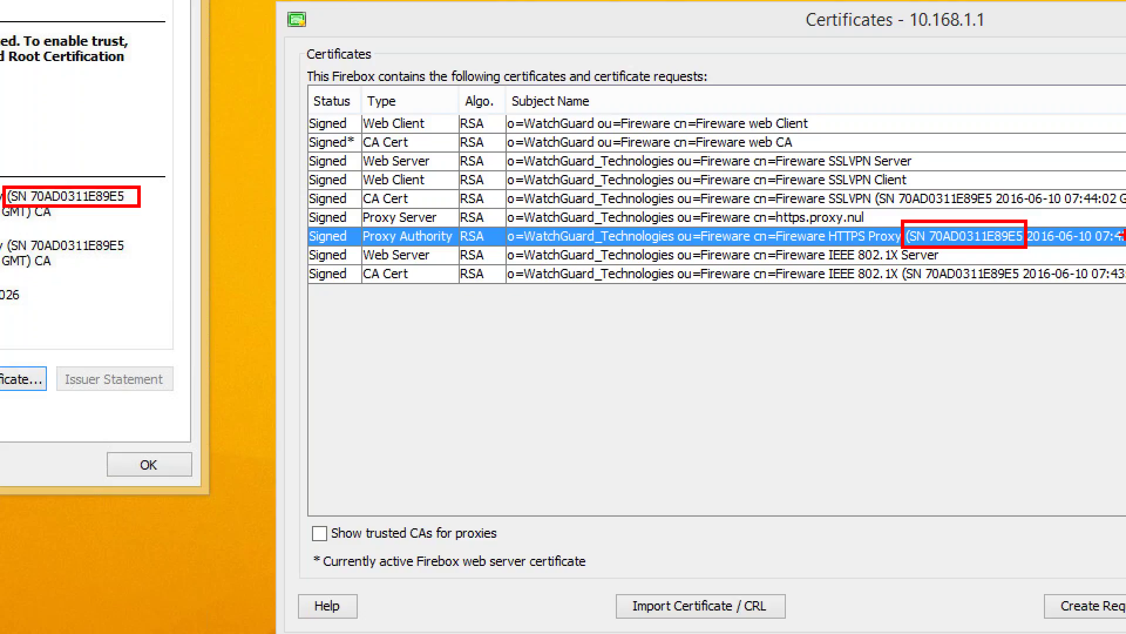
key(Escape)
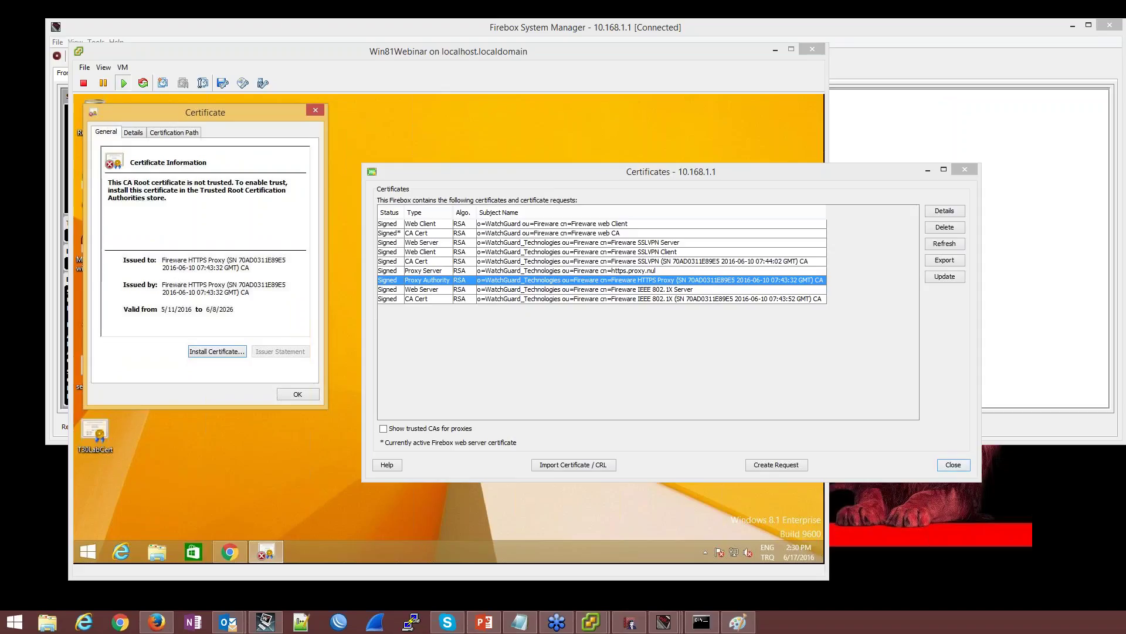
click(936, 421)
click(308, 112)
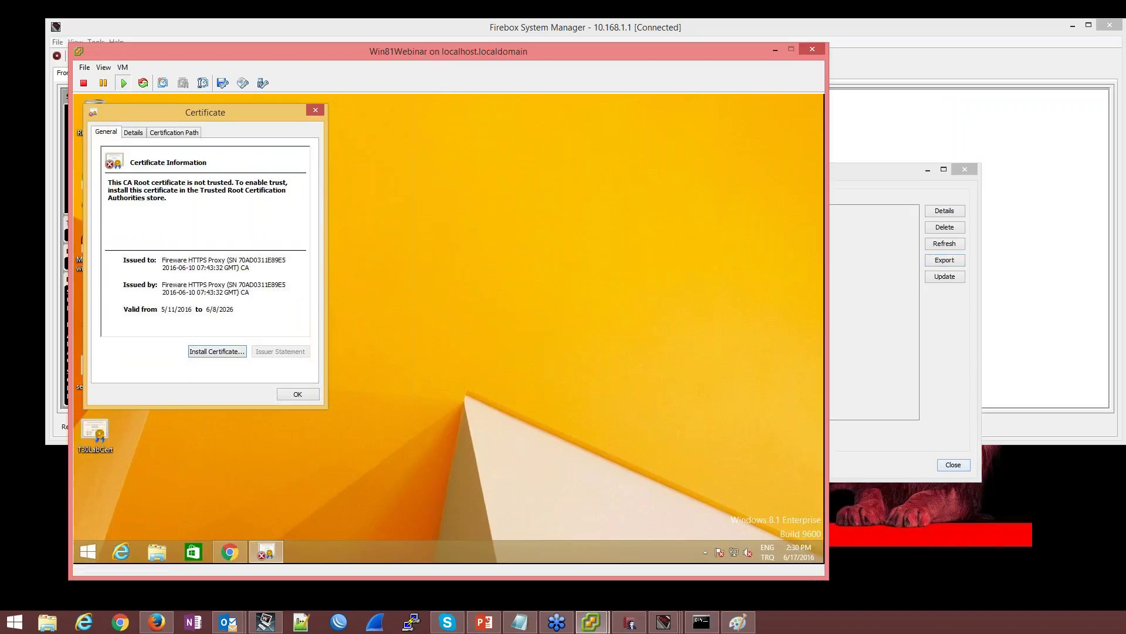
click(316, 110)
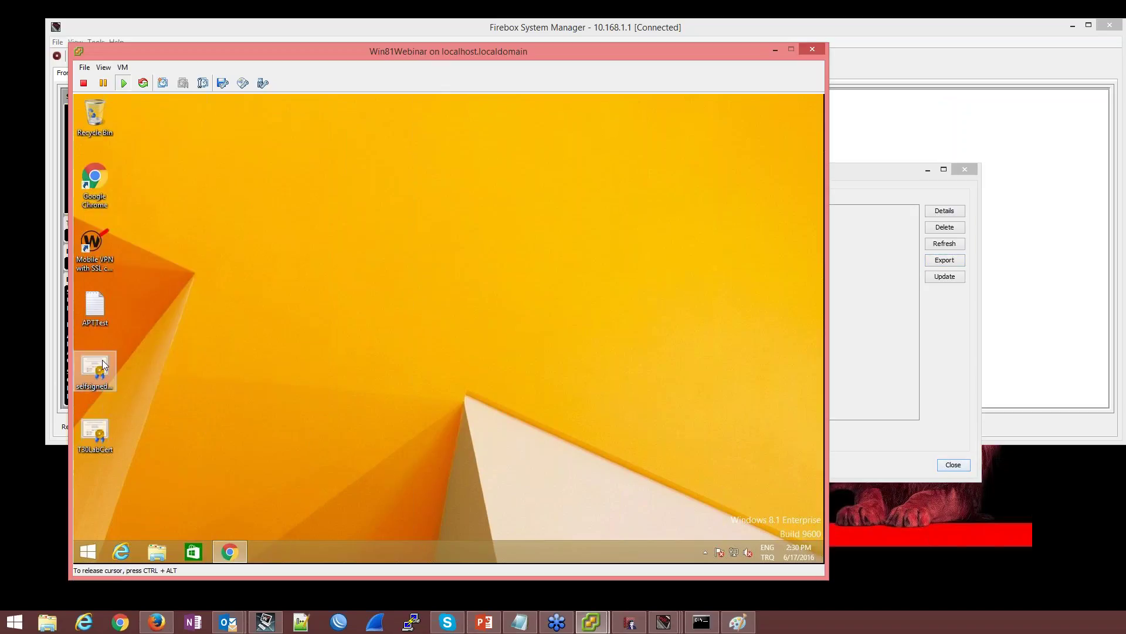
Start installing the selfsignedCA certificate for the Local Machine
right_click(104, 360)
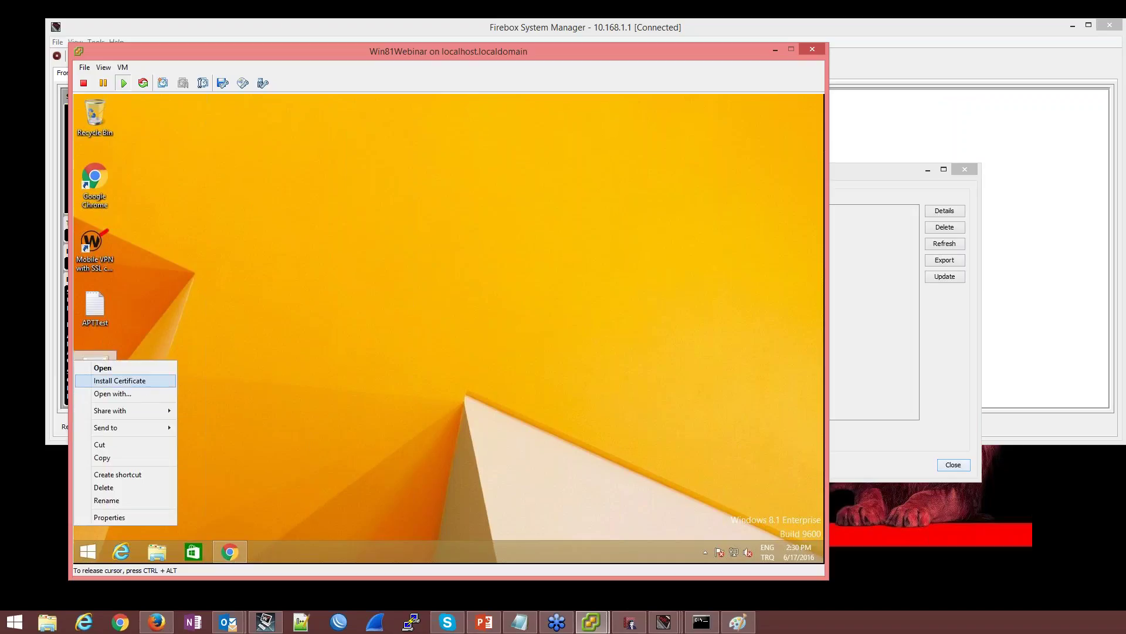
click(146, 381)
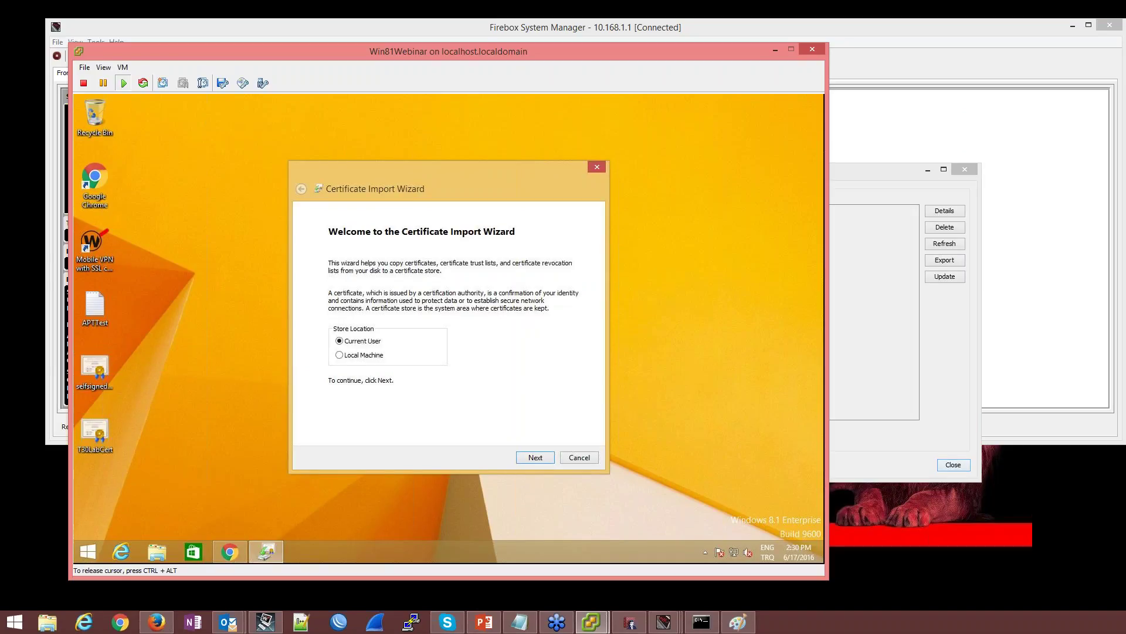
click(373, 355)
click(549, 457)
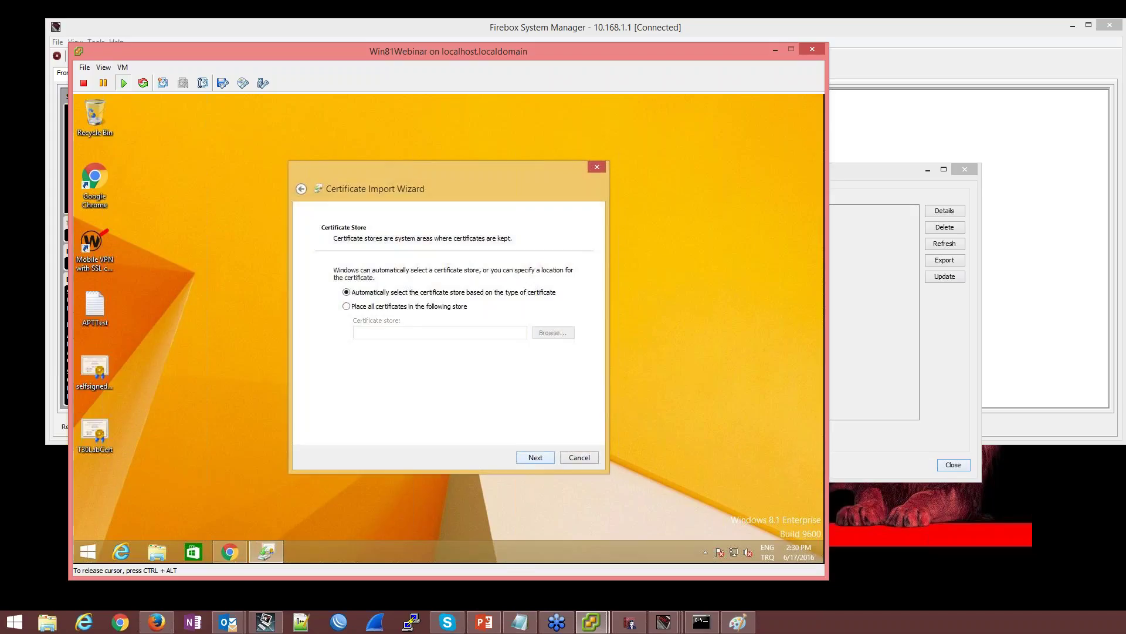
Place the certificate in the Trusted Root Certification Authorities store and complete the import
click(420, 308)
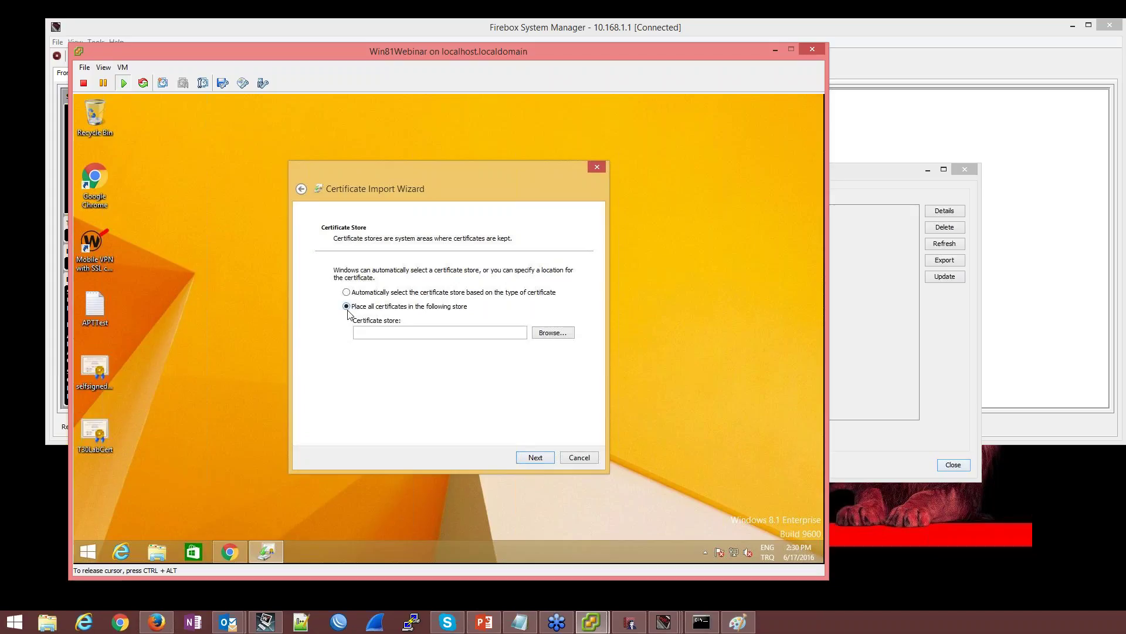
click(545, 337)
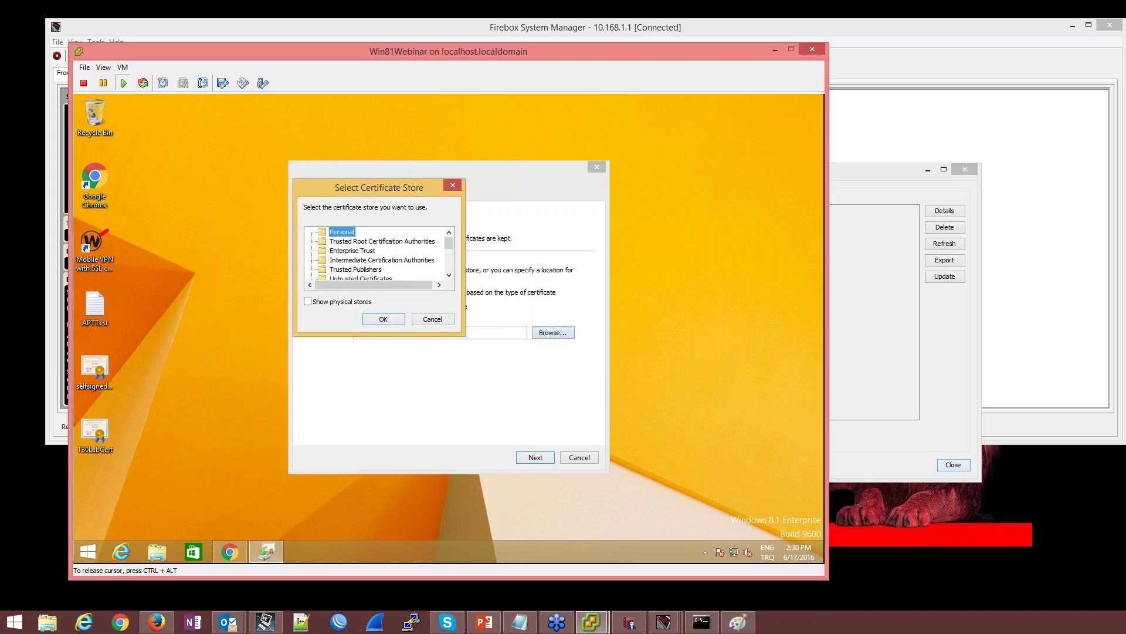
click(399, 242)
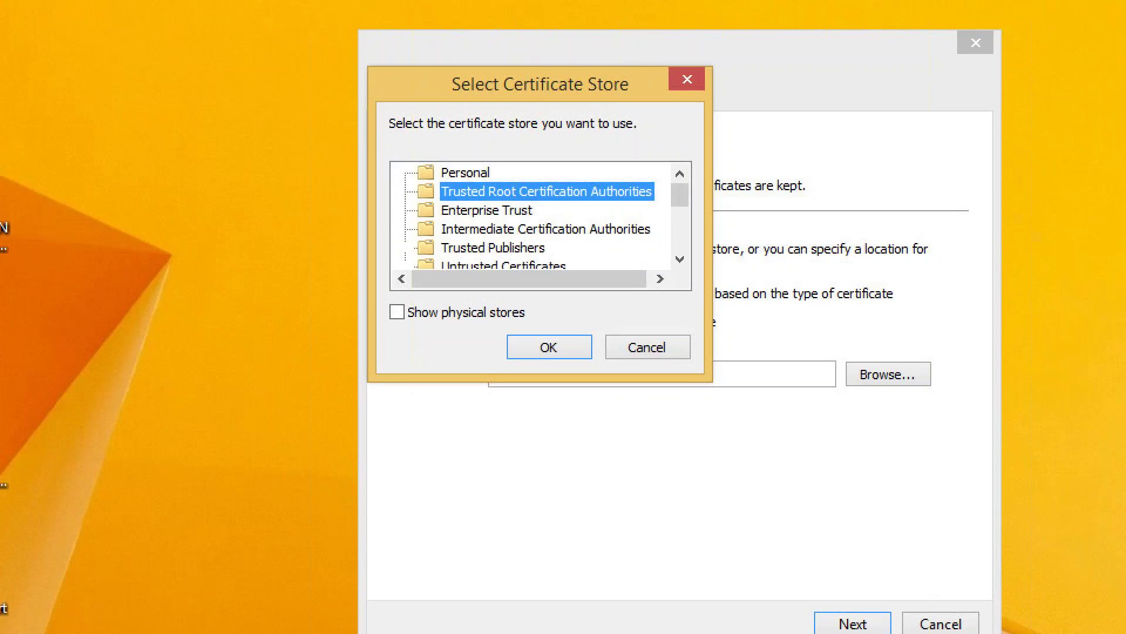
mouse_move(372, 188)
mouse_down()
mouse_move(475, 213)
mouse_move(634, 214)
mouse_up()
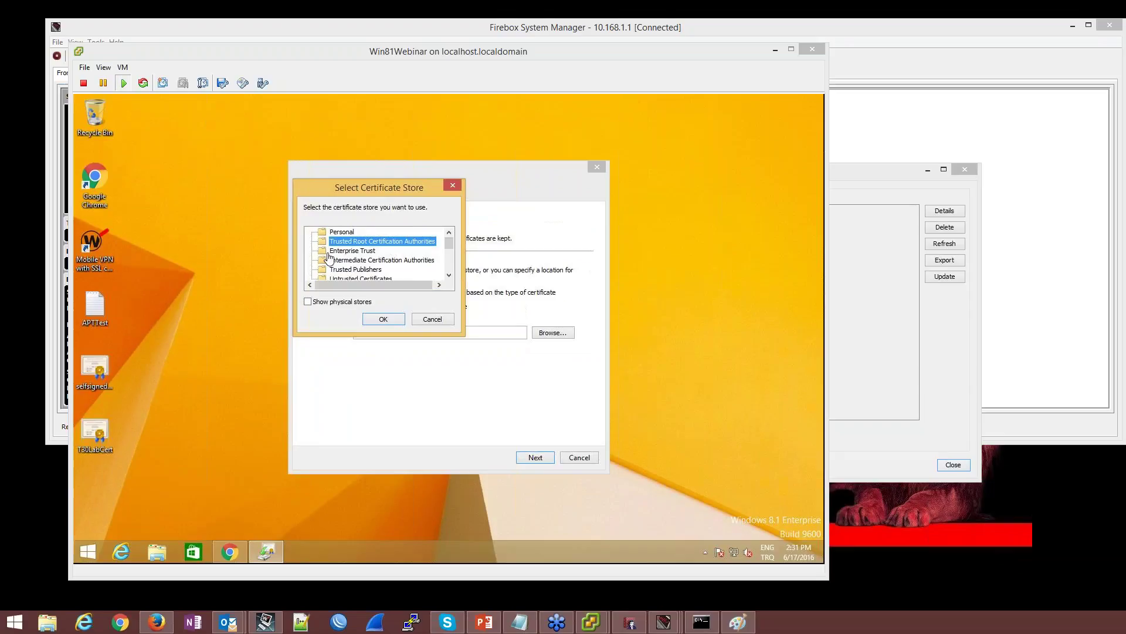
click(446, 206)
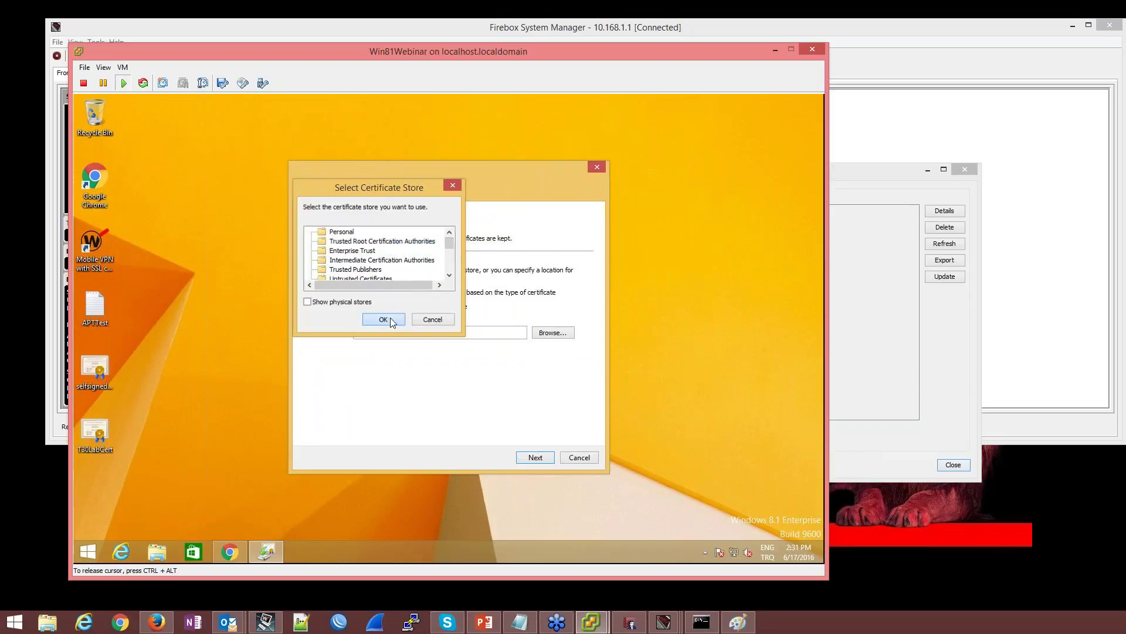
click(389, 318)
click(536, 457)
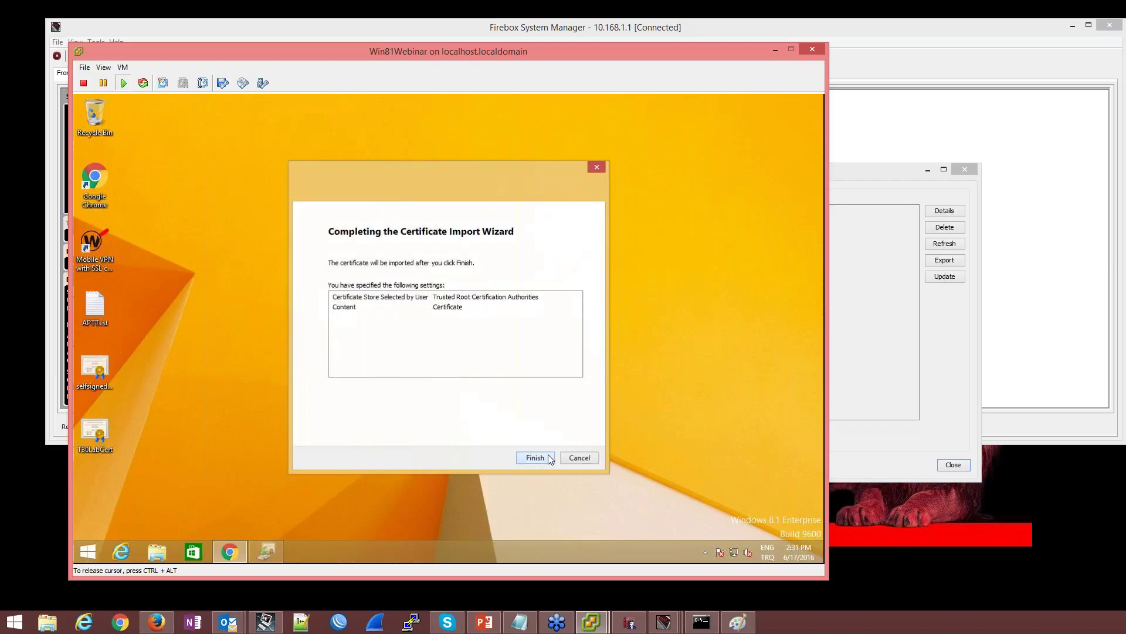
click(549, 458)
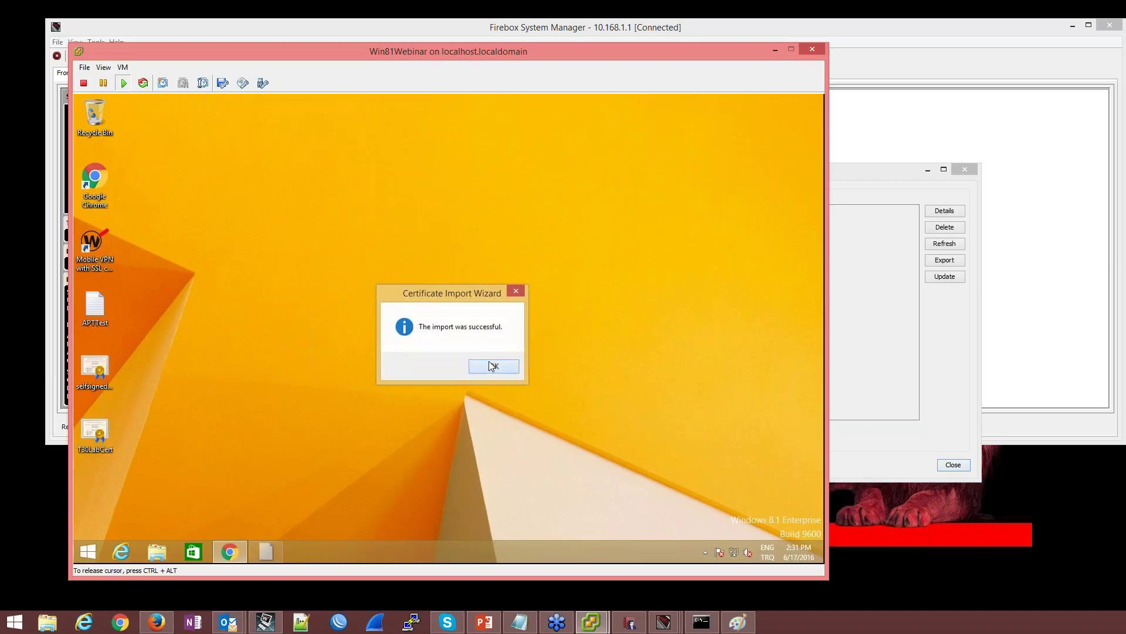
click(492, 366)
click(239, 551)
right_click(238, 551)
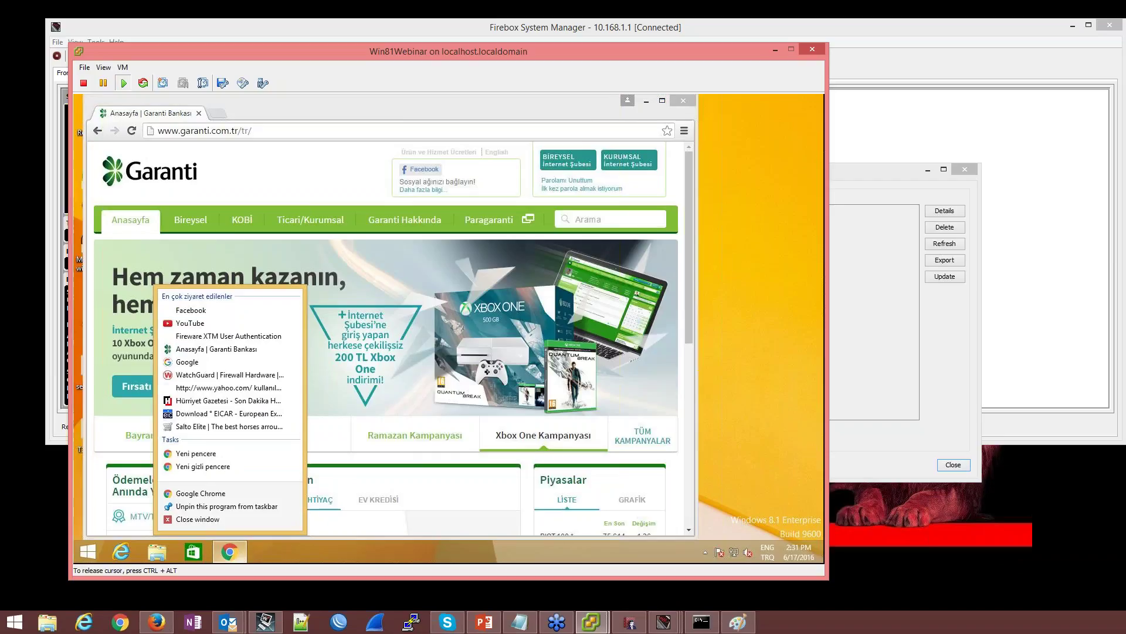
click(193, 521)
click(238, 554)
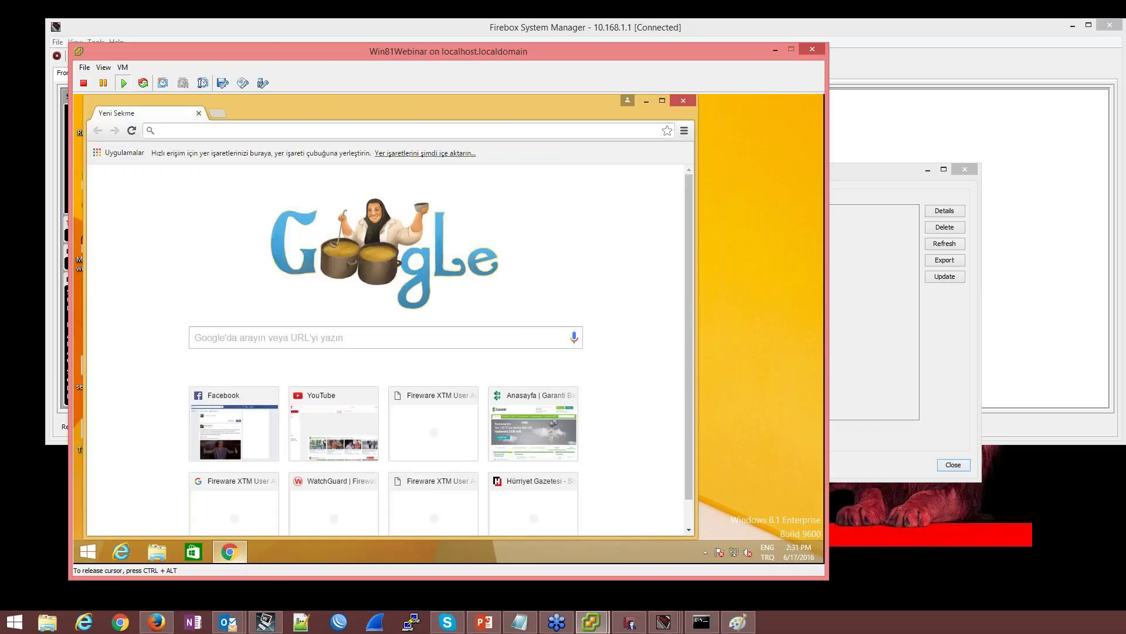
text(www.garan)
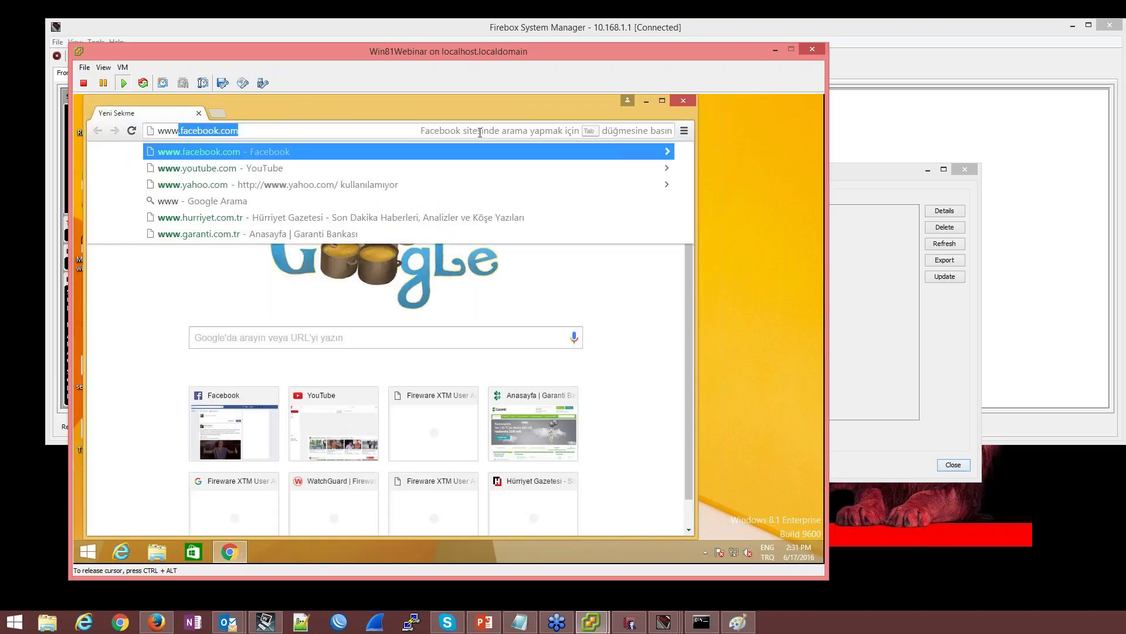
text(t)
key(Return)
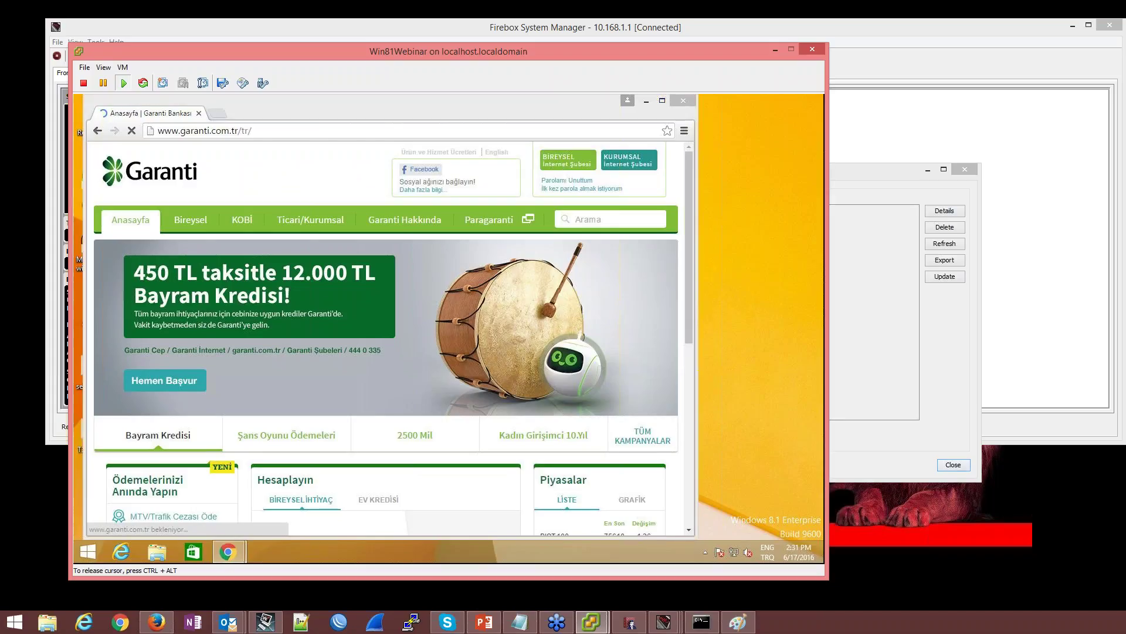
click(558, 164)
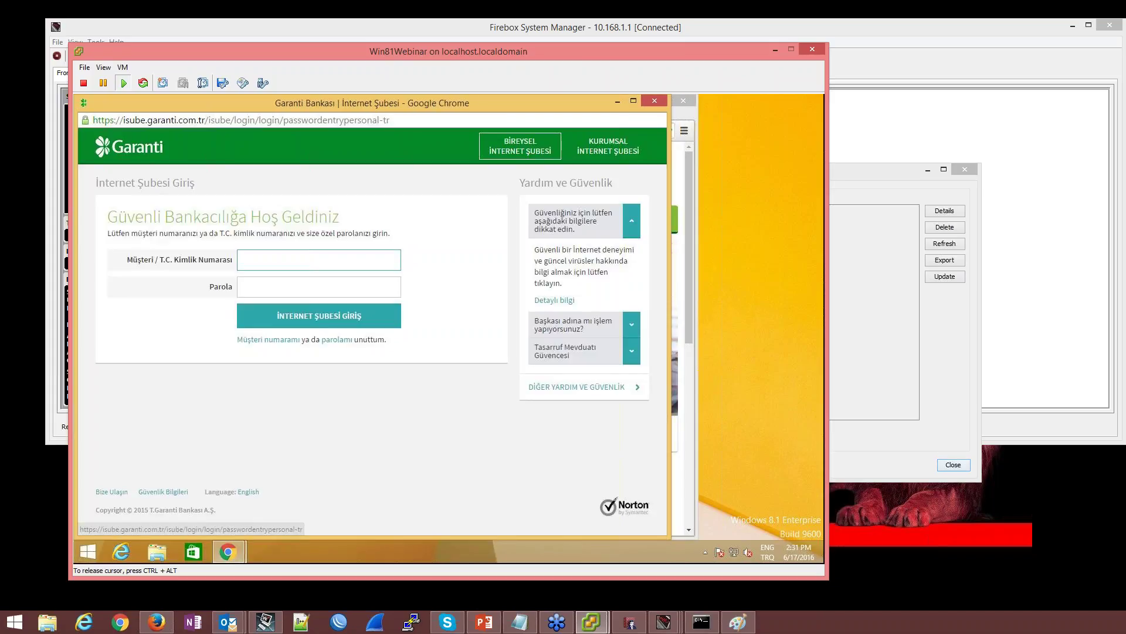
Confirm the login page's certificate for isube.garanti.com.tr is now trusted and issued by Fireware HTTPS Proxy
click(88, 120)
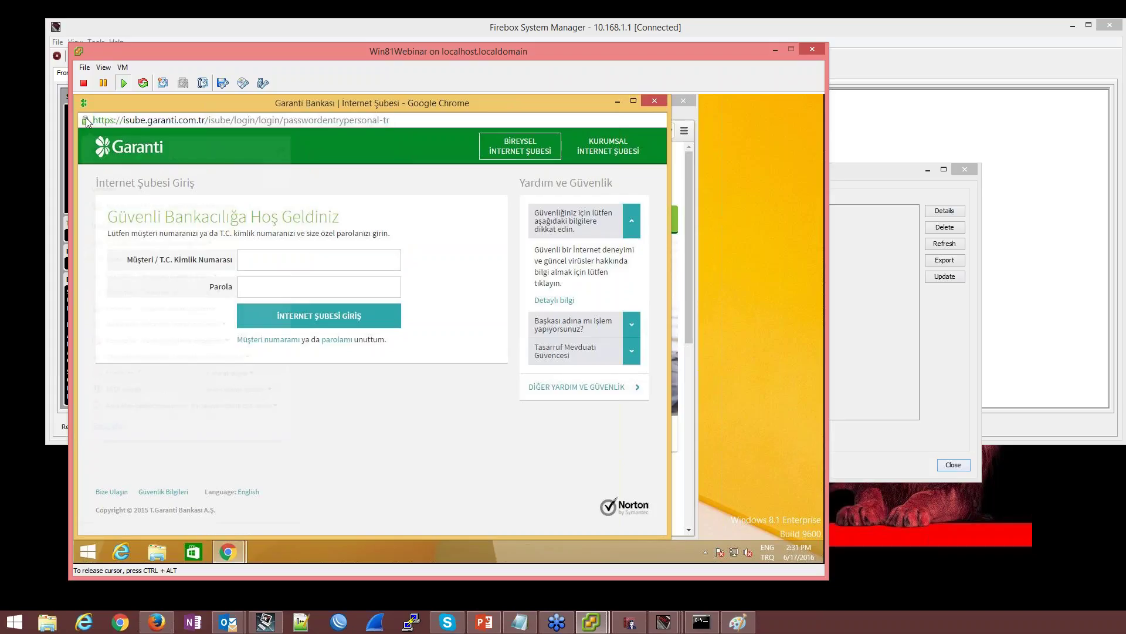
click(86, 120)
click(254, 159)
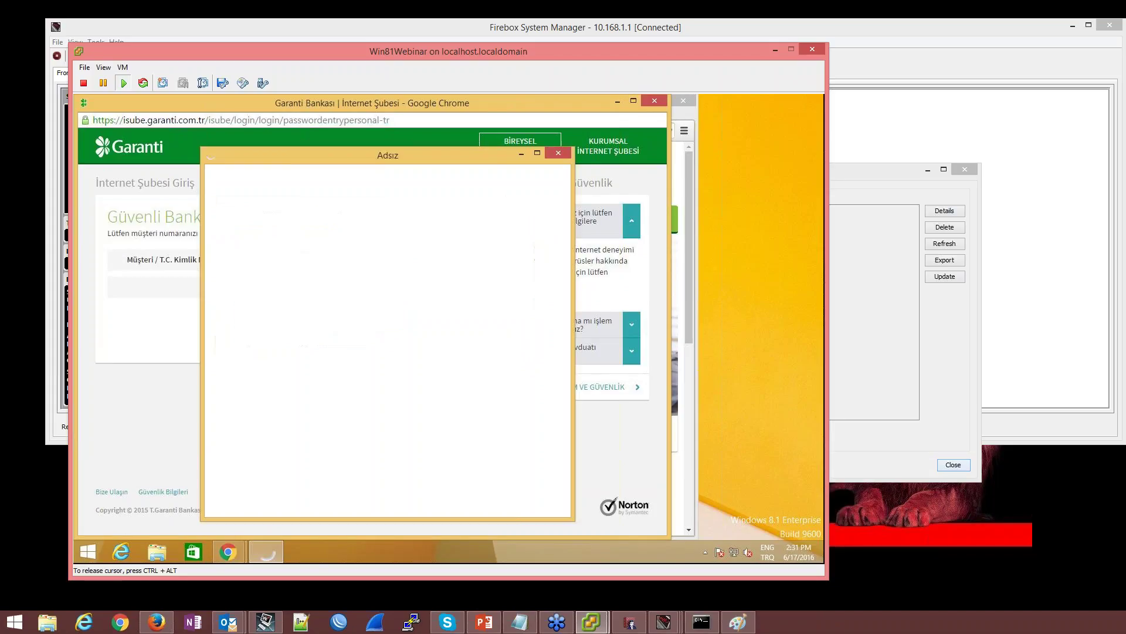
click(386, 309)
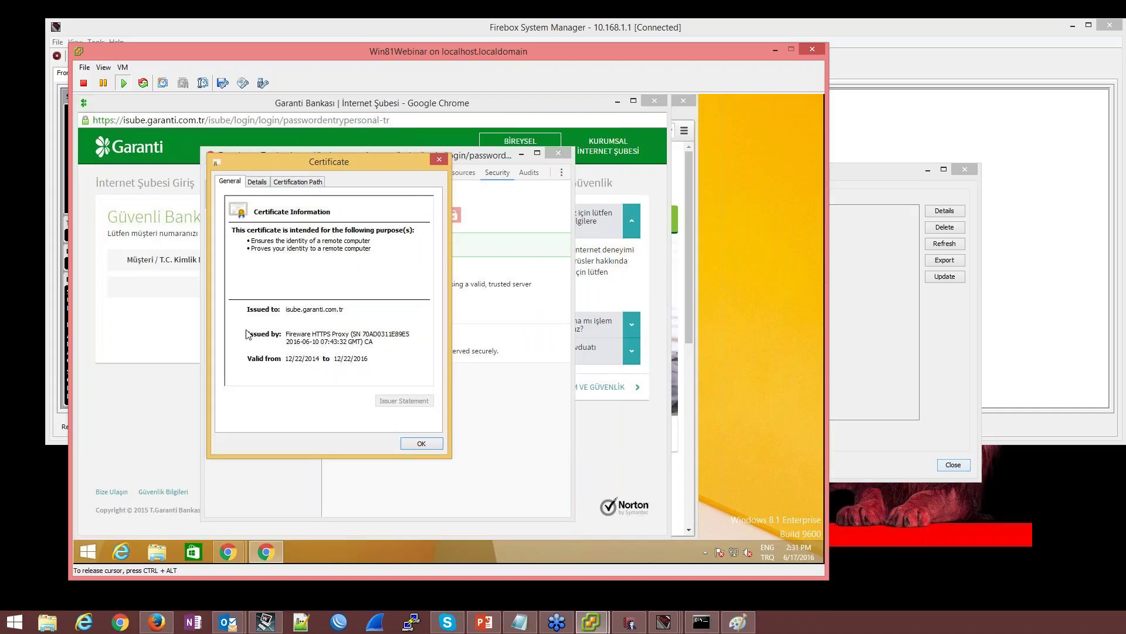
click(410, 444)
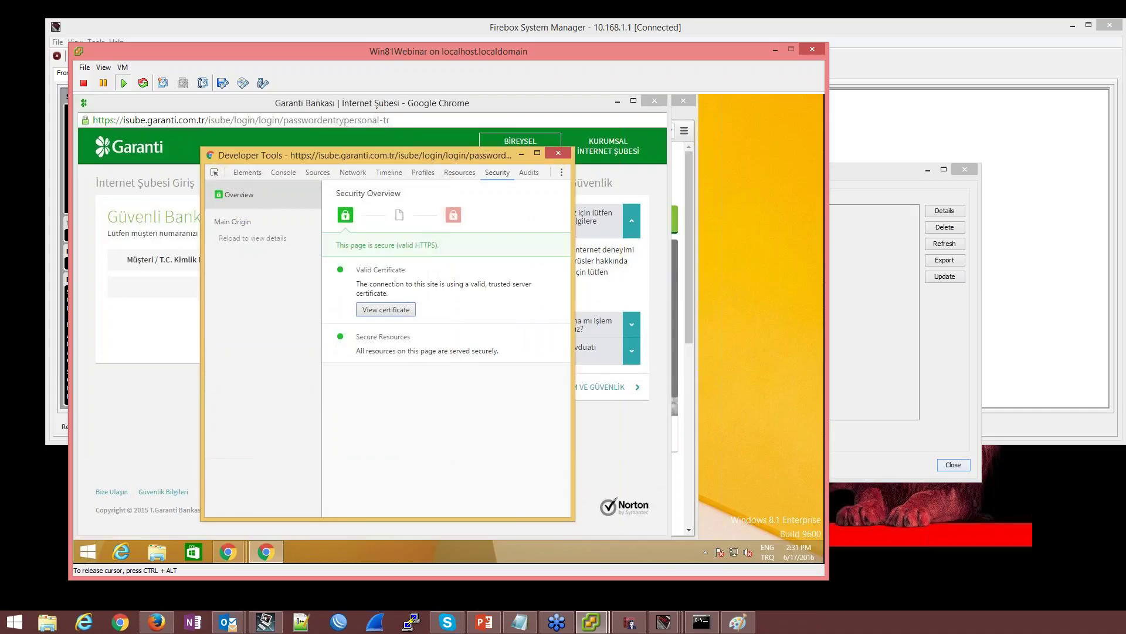
click(558, 154)
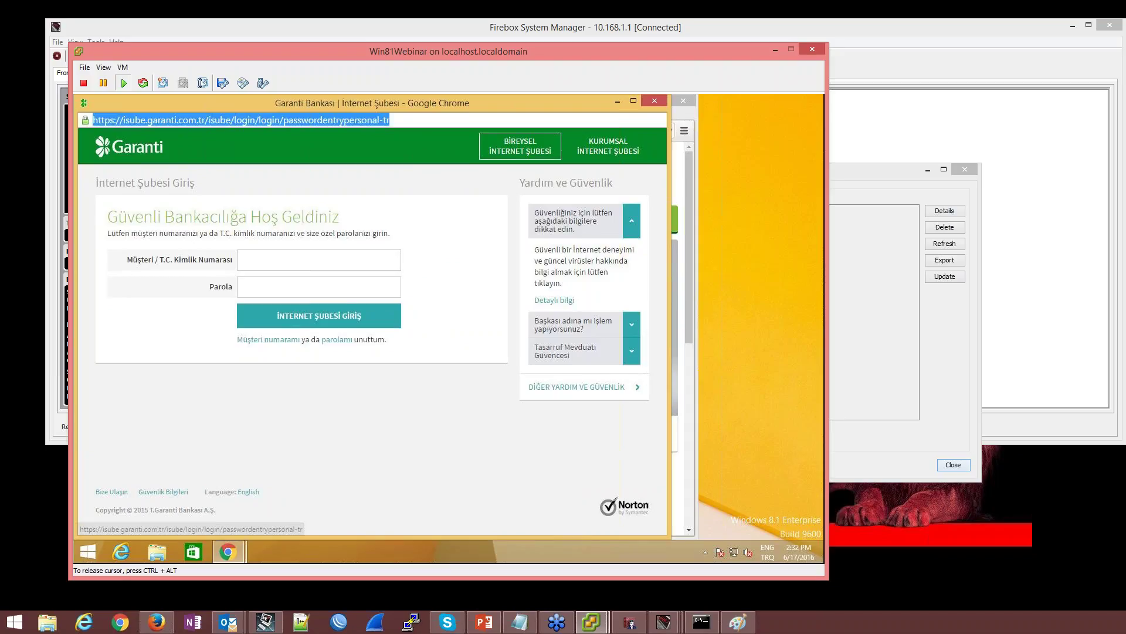
mouse_move(157, 622)
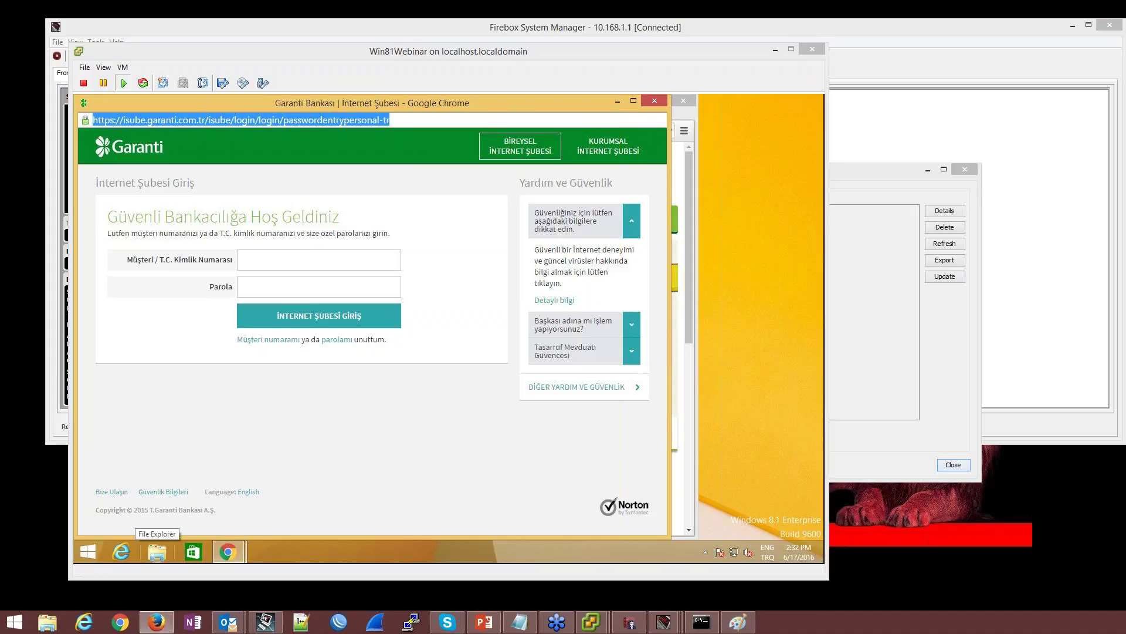
click(481, 52)
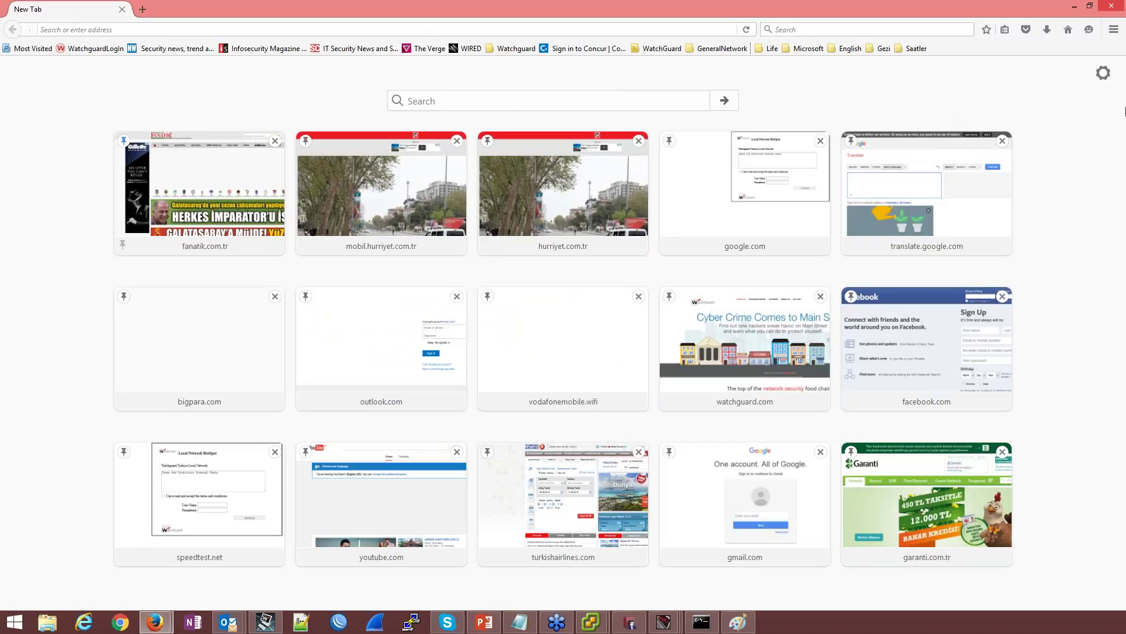
Open Firefox Options > Advanced > Certificates and view the stored certificates
click(1114, 29)
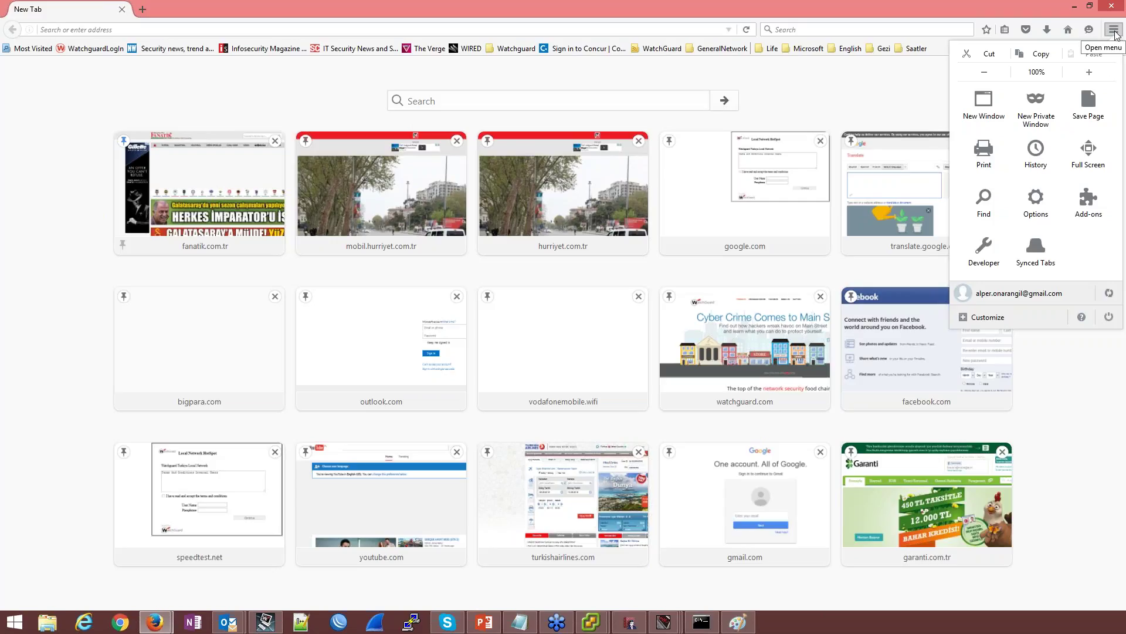
click(1031, 207)
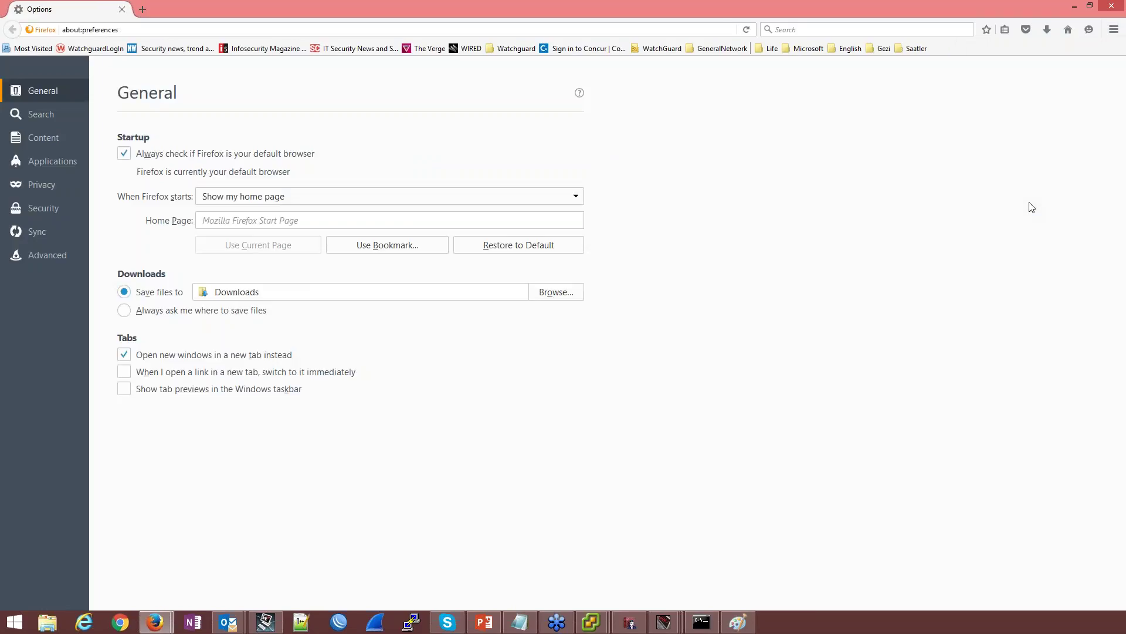
click(32, 256)
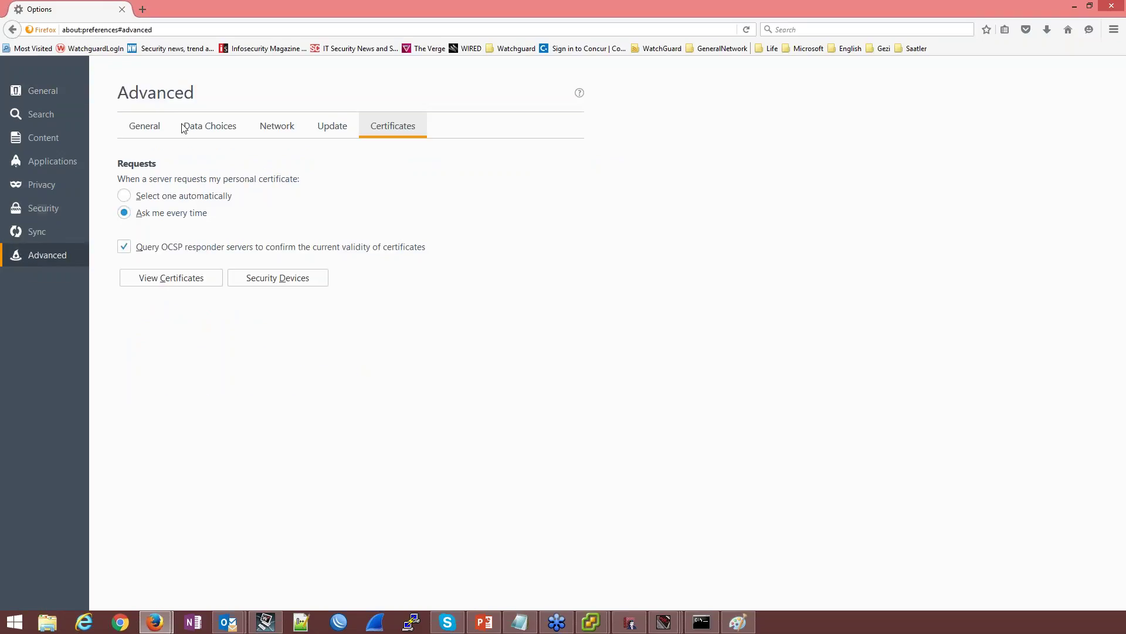
click(147, 126)
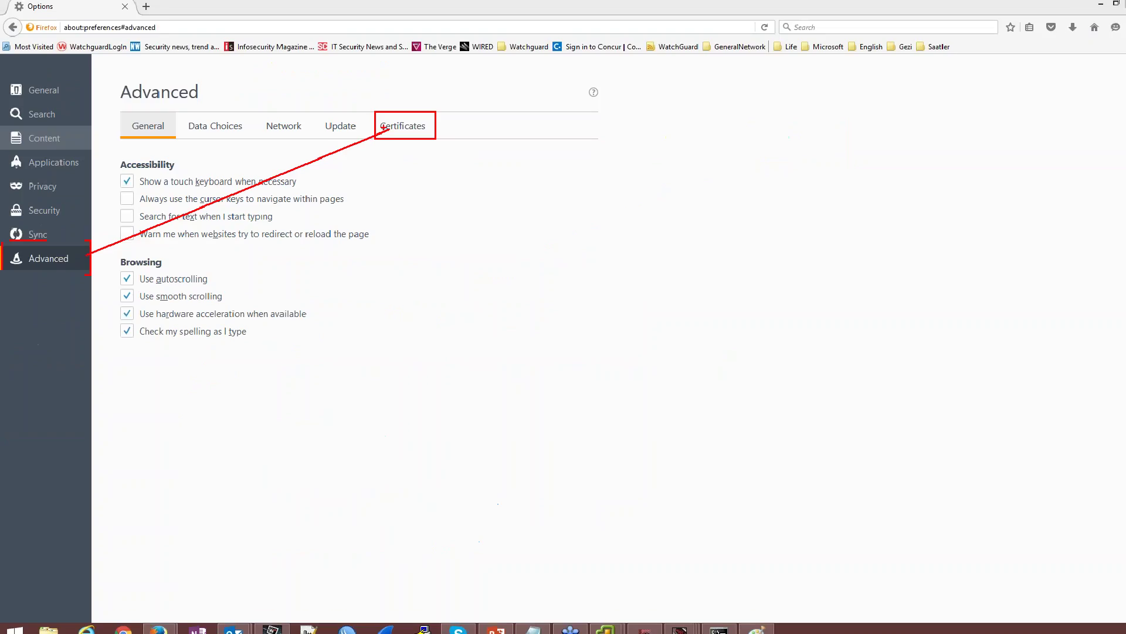
click(403, 125)
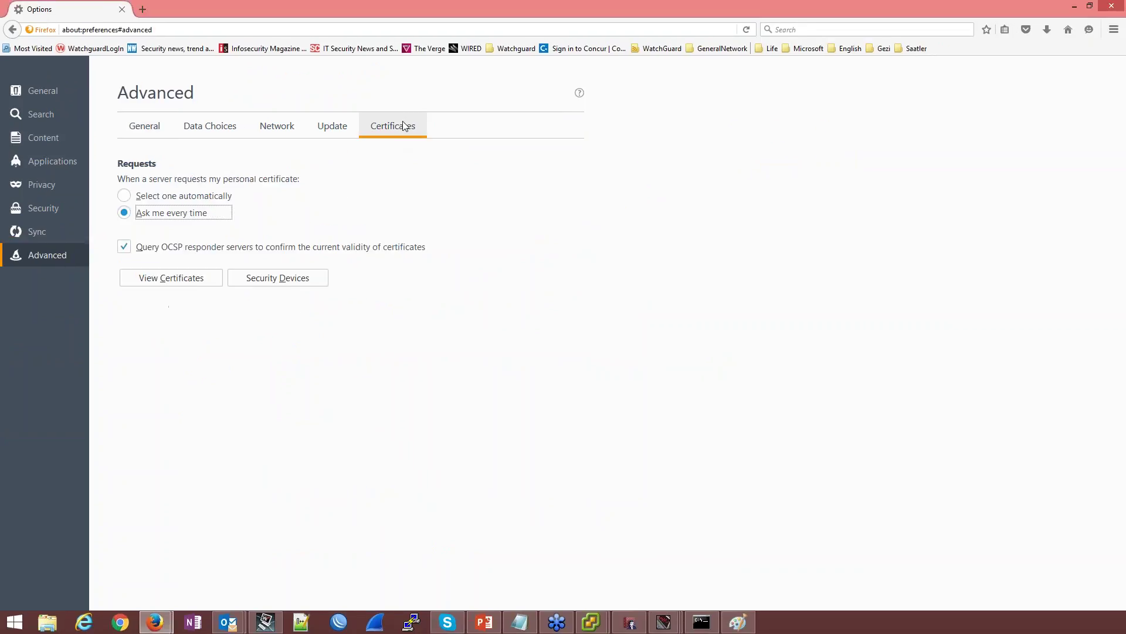
click(195, 280)
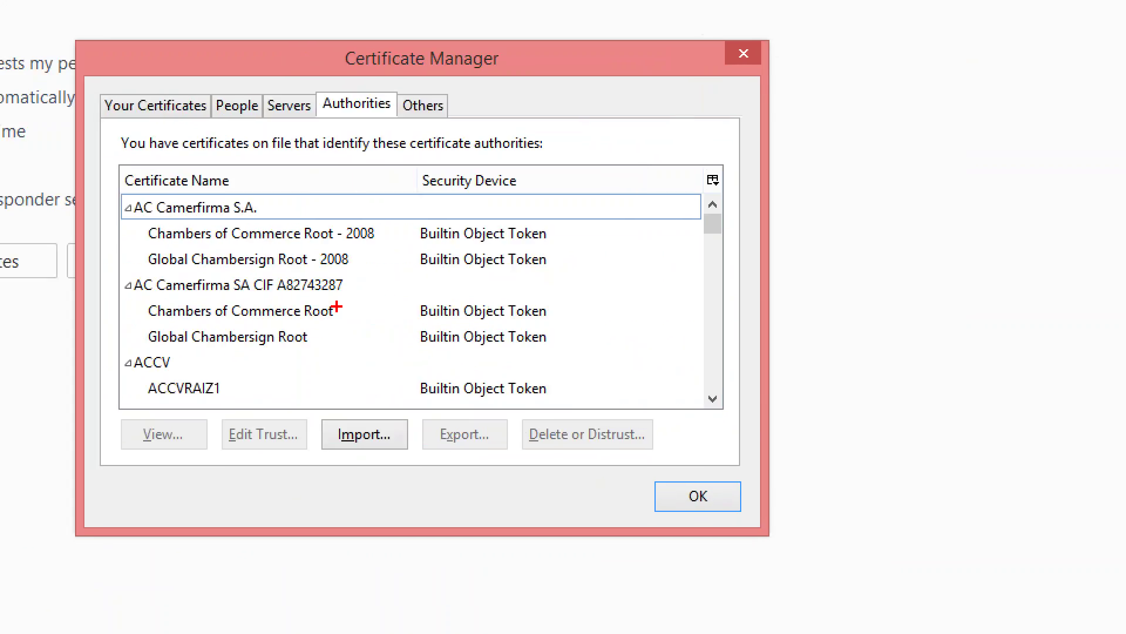
Import the Desktop's selfsignedCAWebinar certificate after renaming it from .pem to .crt
mouse_move(317, 418)
mouse_down()
mouse_move(347, 443)
mouse_move(419, 455)
mouse_up()
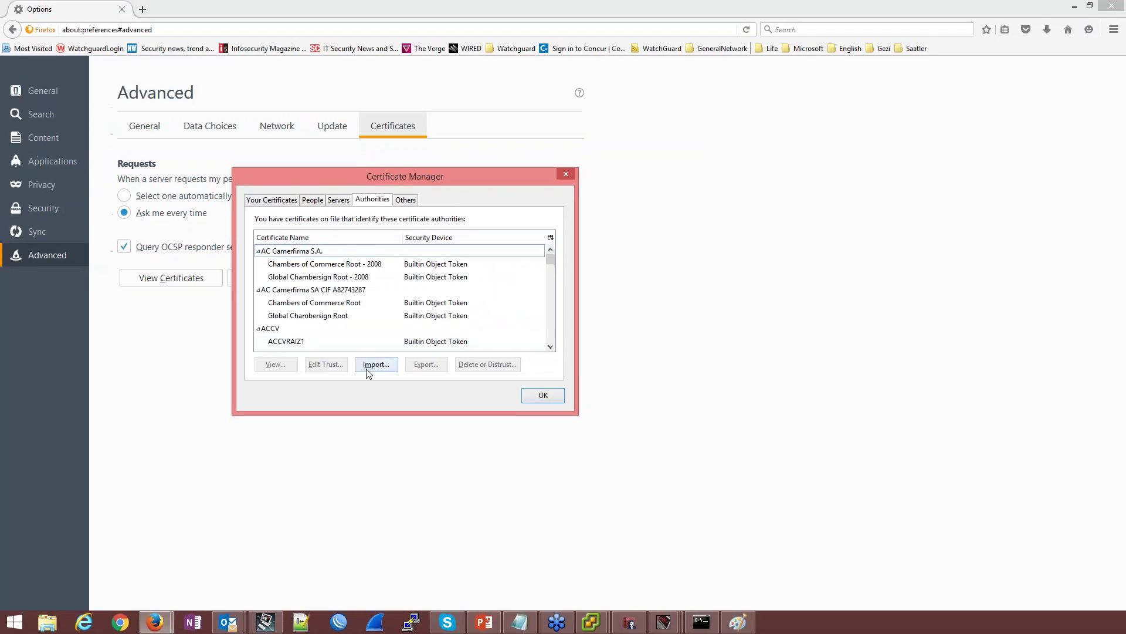
click(345, 445)
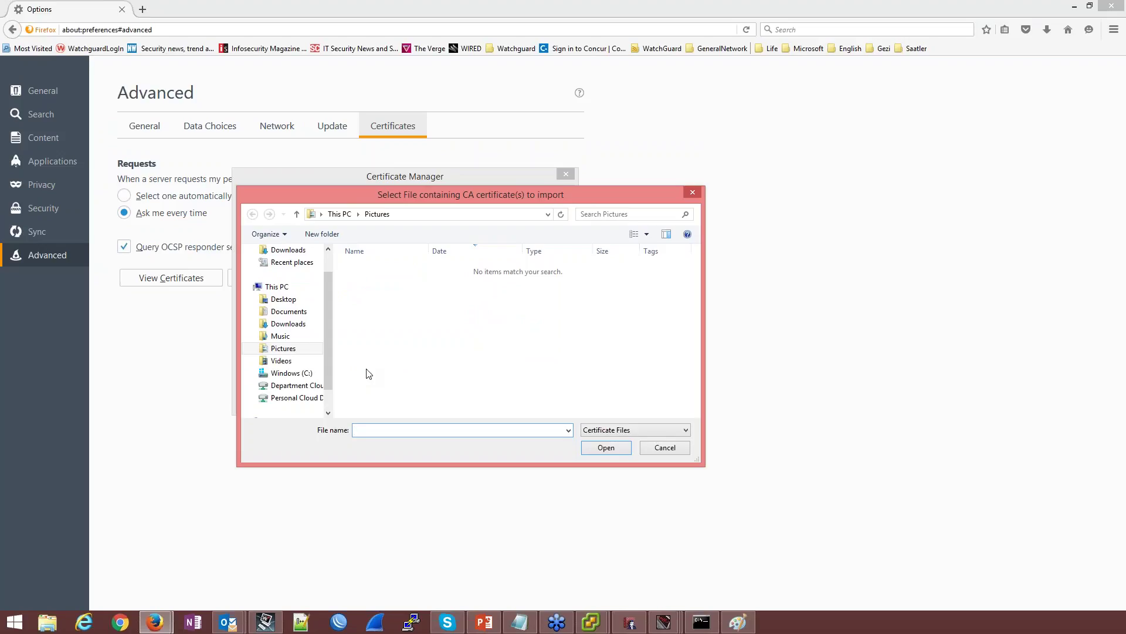
click(273, 300)
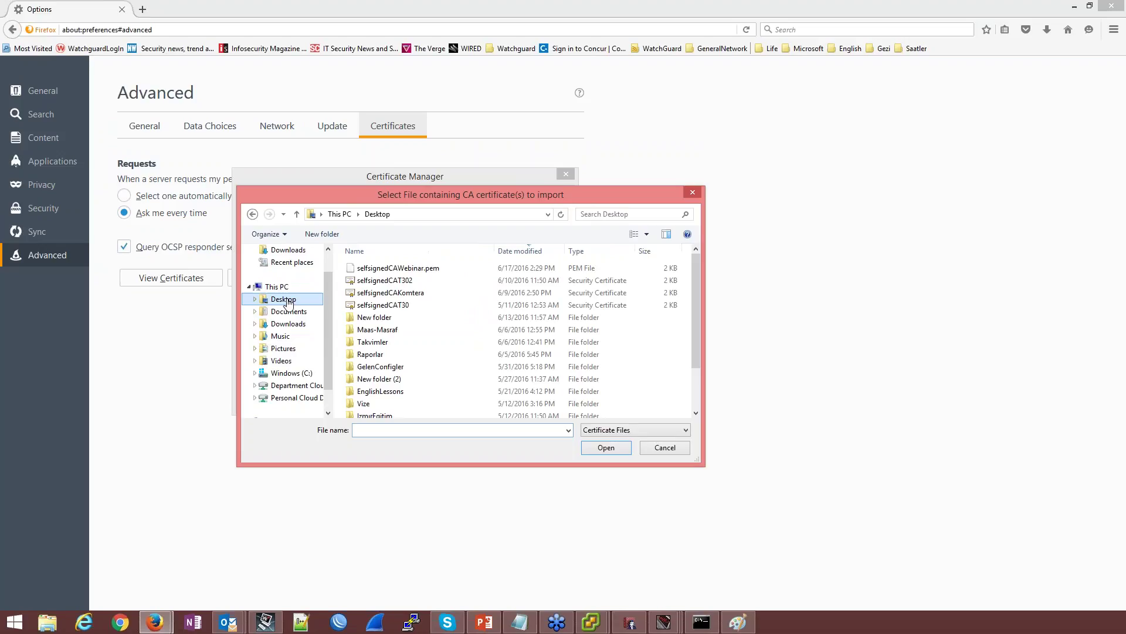
click(434, 272)
click(446, 268)
click(445, 268)
key(BackSpace)
key(BackSpace)
key(BackSpace)
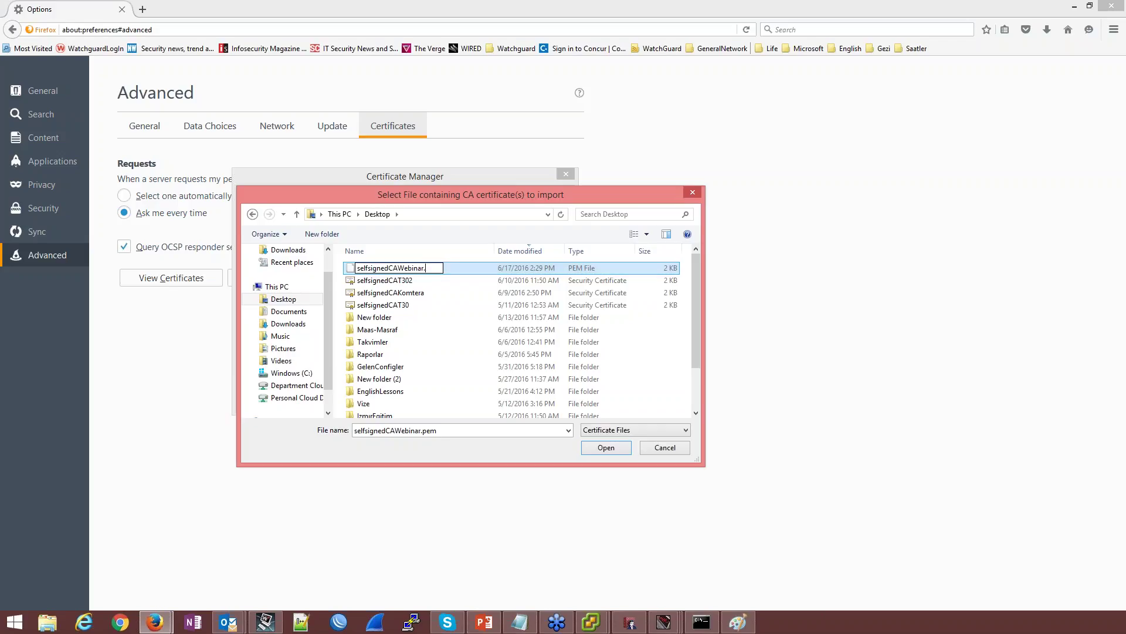
text(crt)
key(Return)
click(615, 319)
double_click(428, 269)
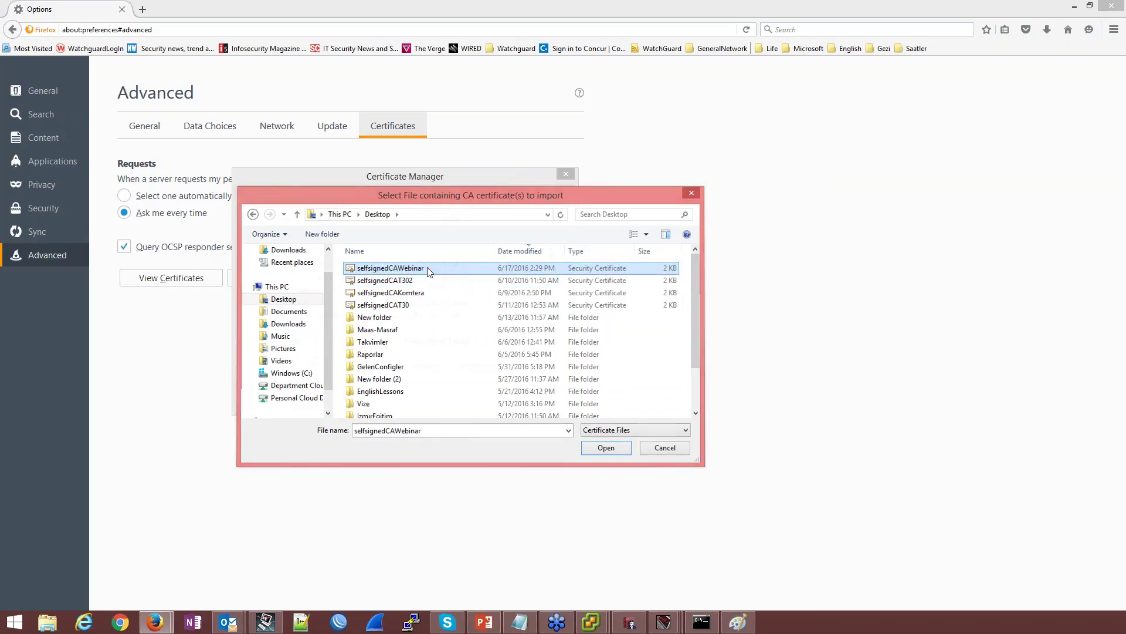
click(405, 310)
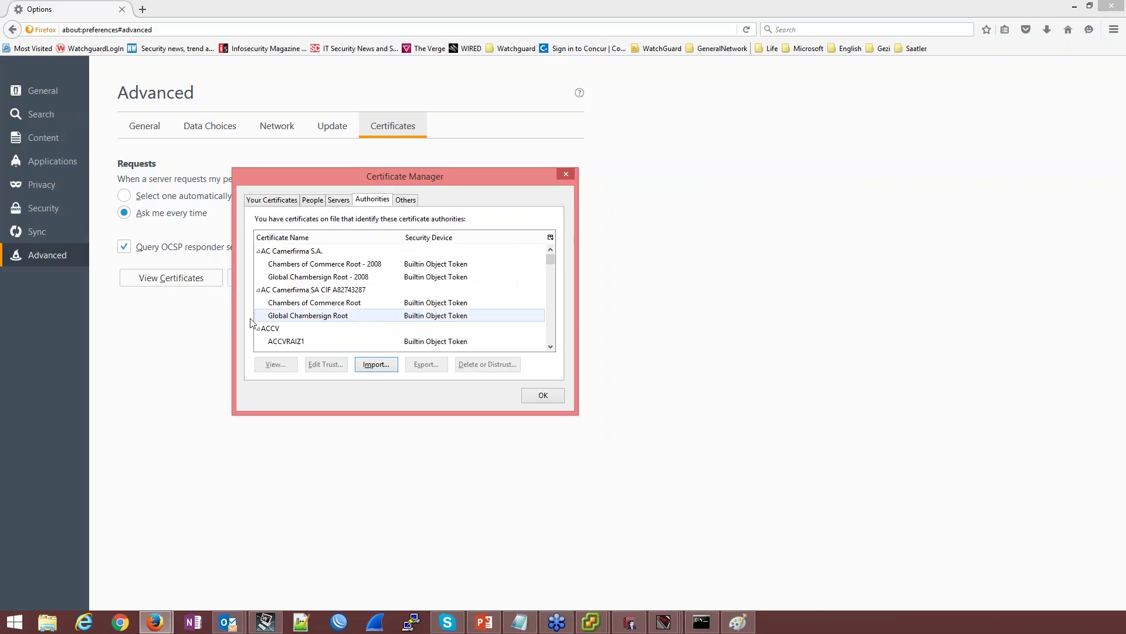
Browse the Authorities list and the Your Certificates and Servers tabs
scroll(311, 311, down, 3)
scroll(311, 311, down, 7)
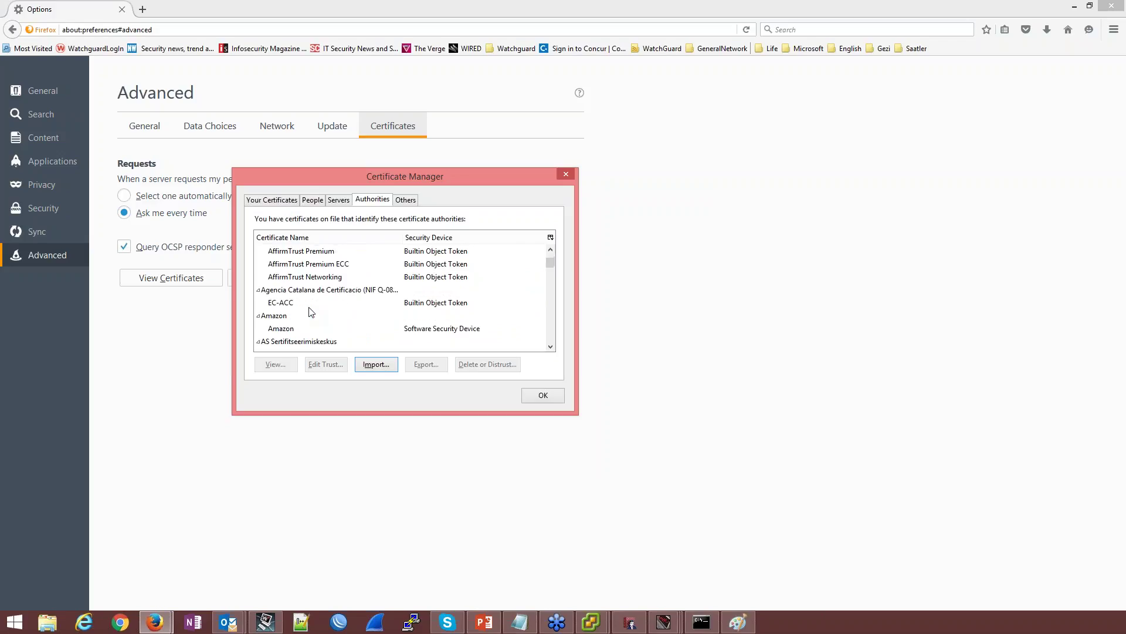
scroll(310, 311, down, 8)
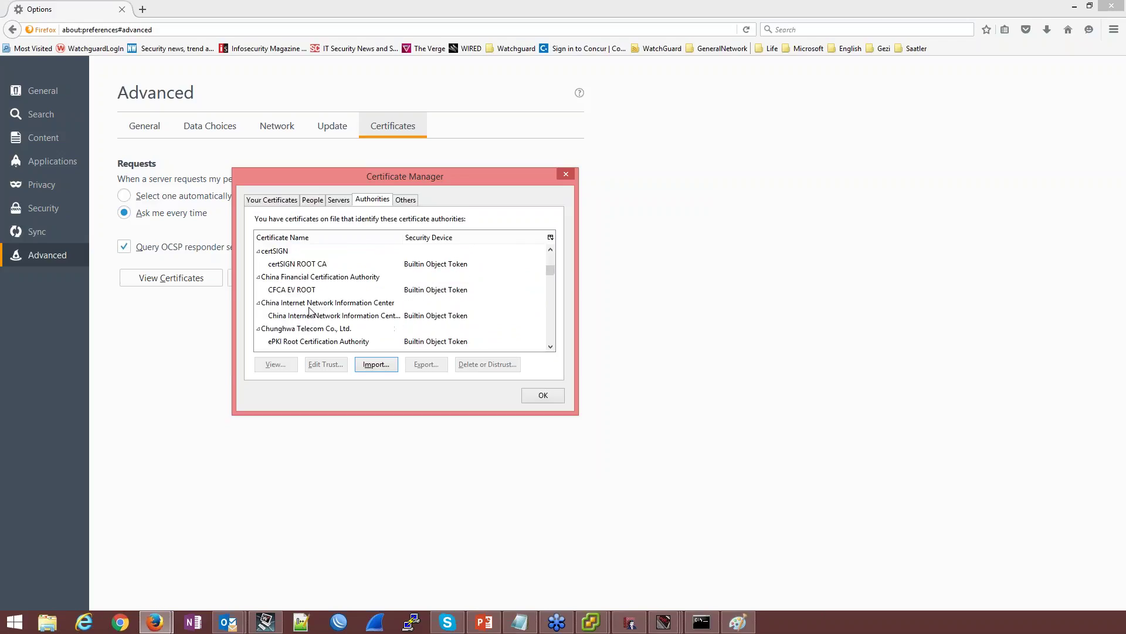
scroll(309, 311, down, 8)
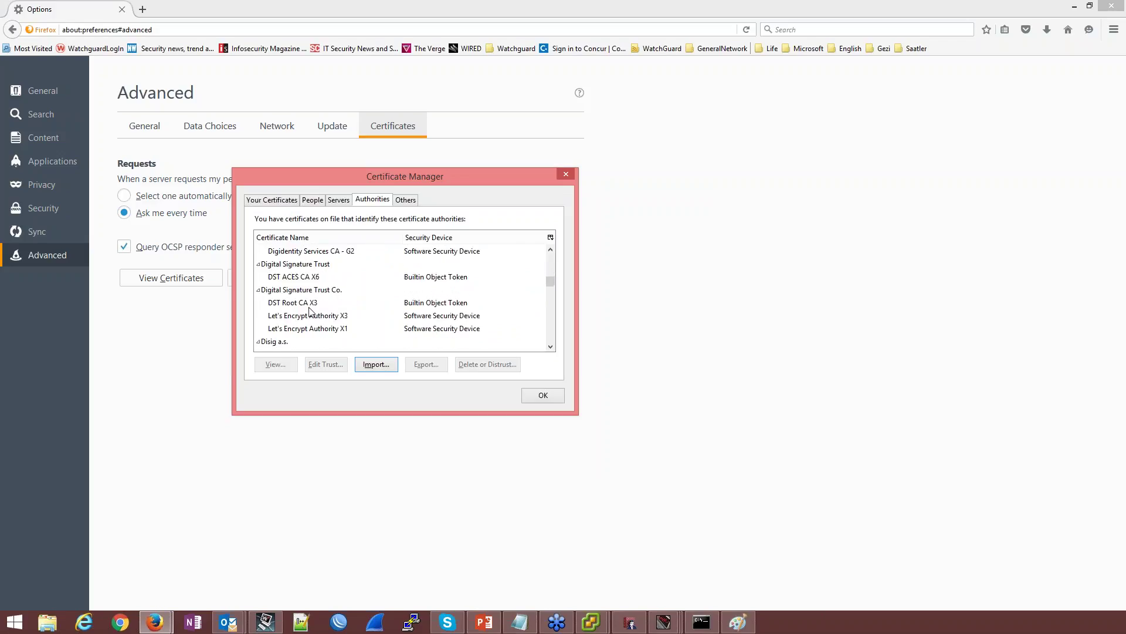
scroll(309, 310, up, 3)
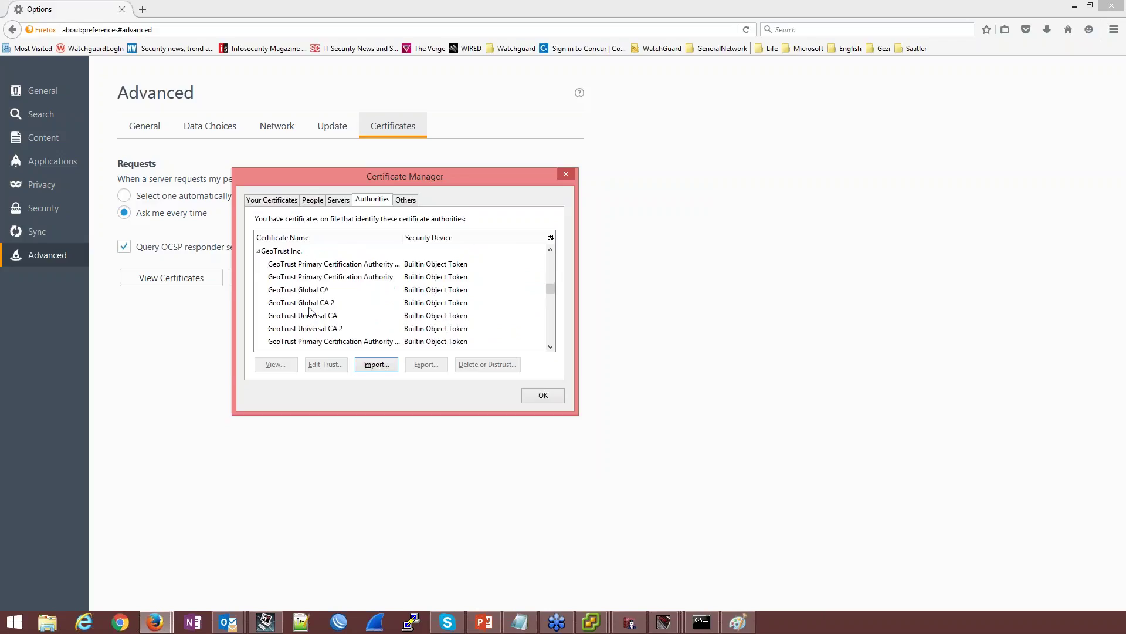
scroll(310, 311, up, 1)
scroll(311, 311, down, 2)
scroll(311, 311, down, 1)
scroll(310, 311, down, 10)
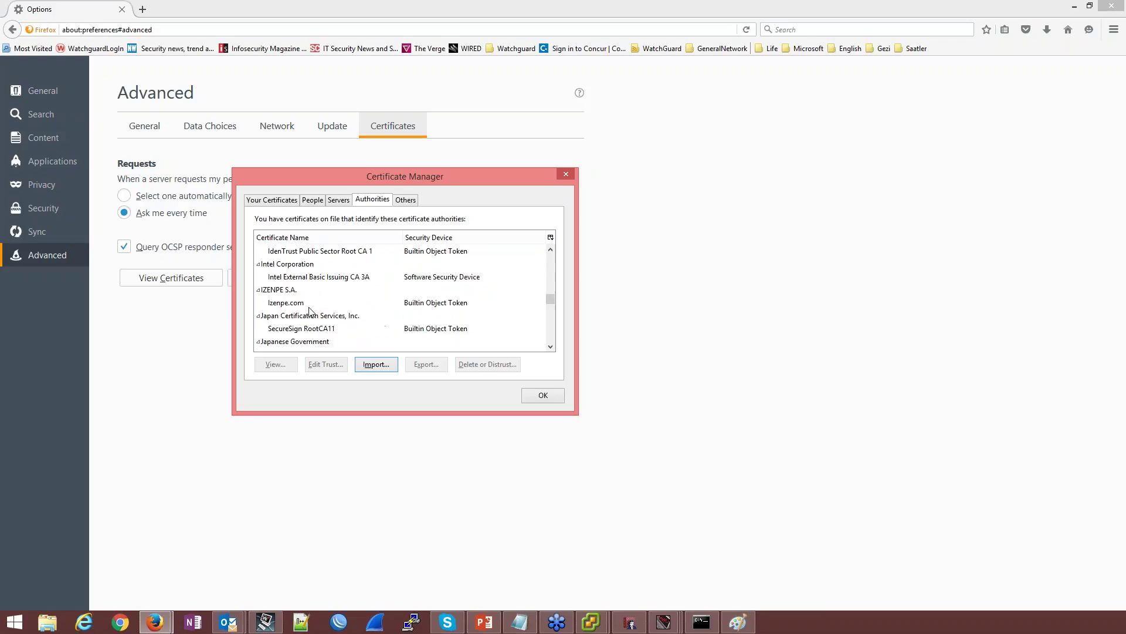
click(276, 201)
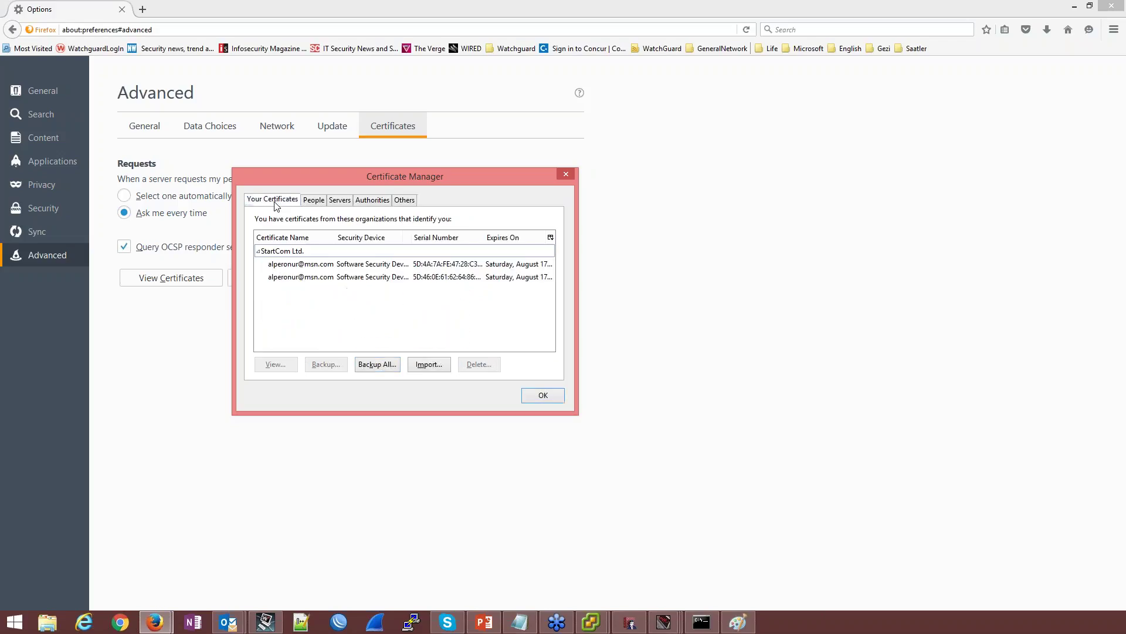
click(339, 200)
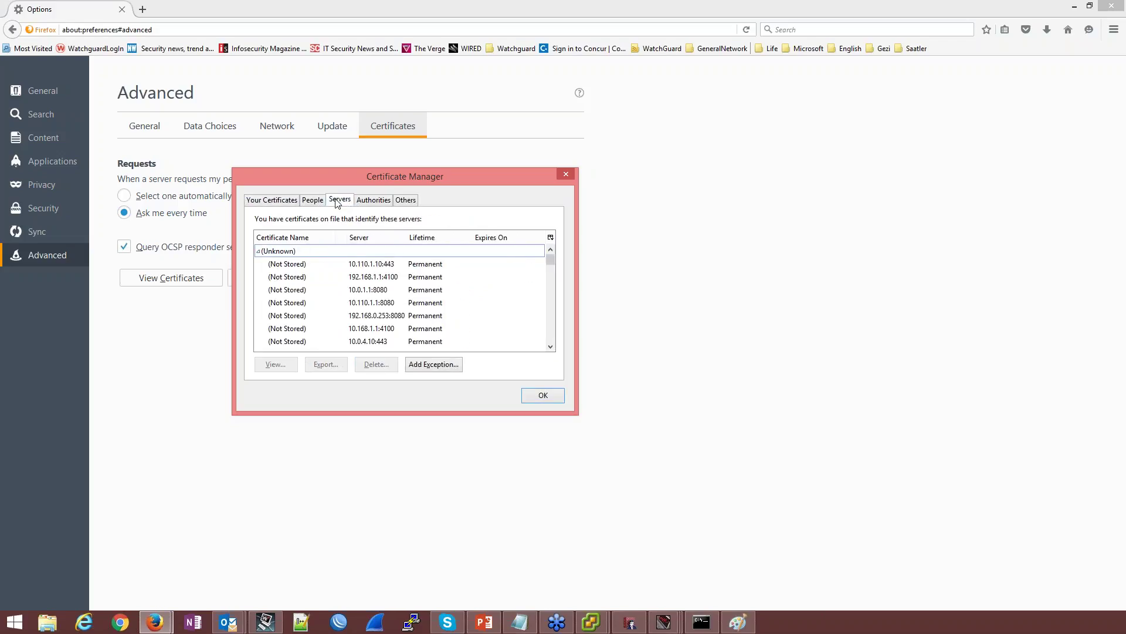
click(374, 202)
Locate the Fireware HTTPS Proxy authorities at the end of the Authorities list, then close Certificate Manager
scroll(328, 296, up, 15)
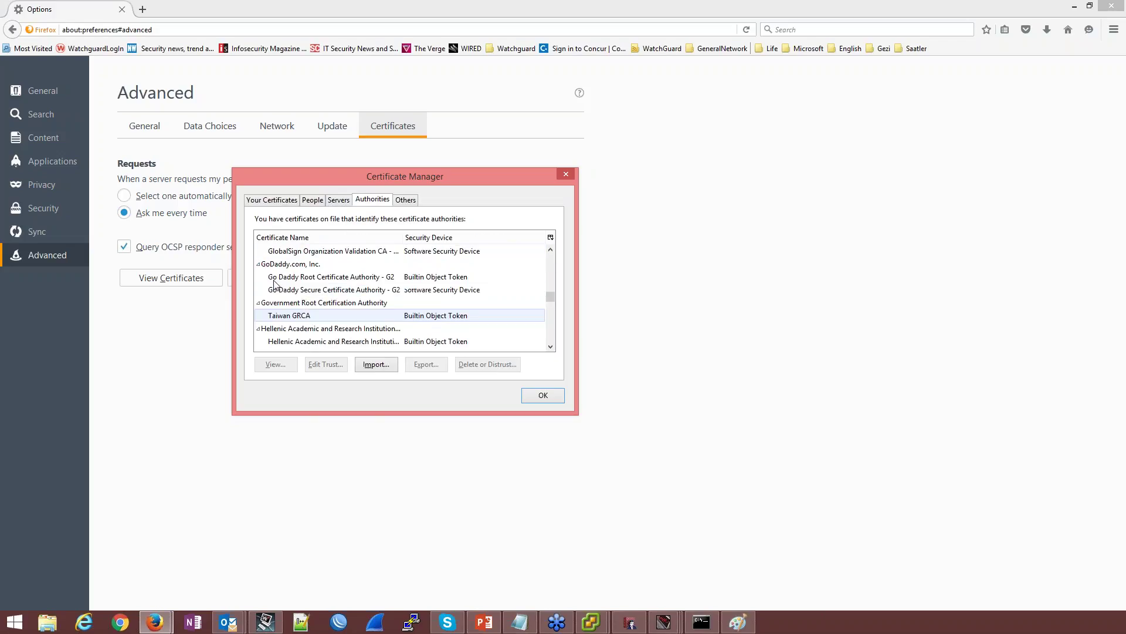
scroll(279, 284, up, 5)
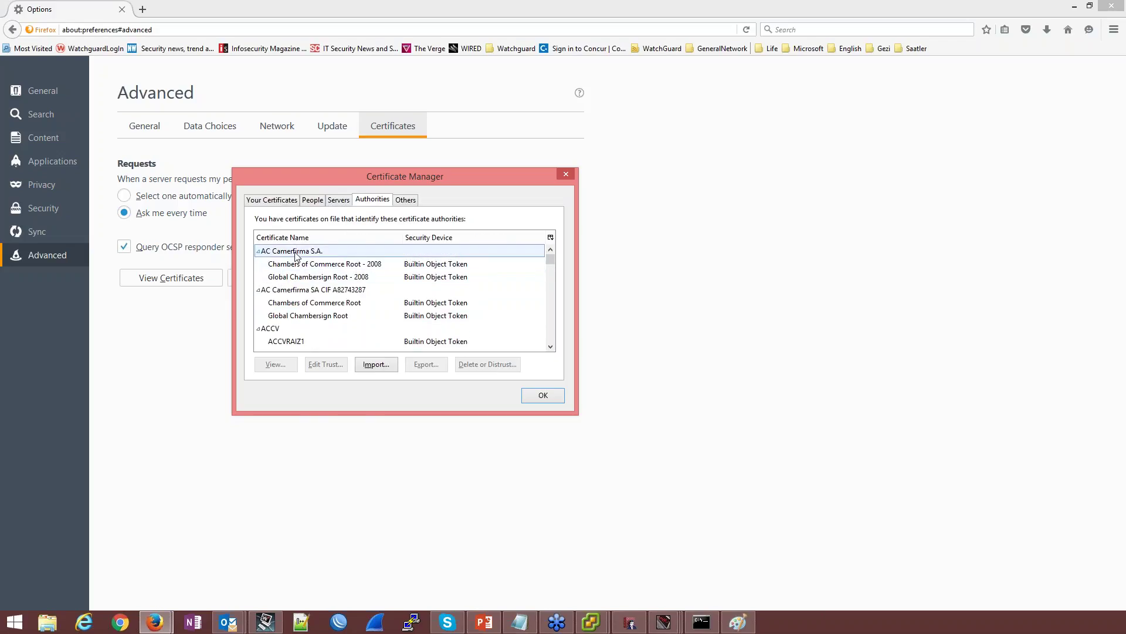
click(258, 251)
click(259, 264)
click(269, 278)
key(End)
click(289, 264)
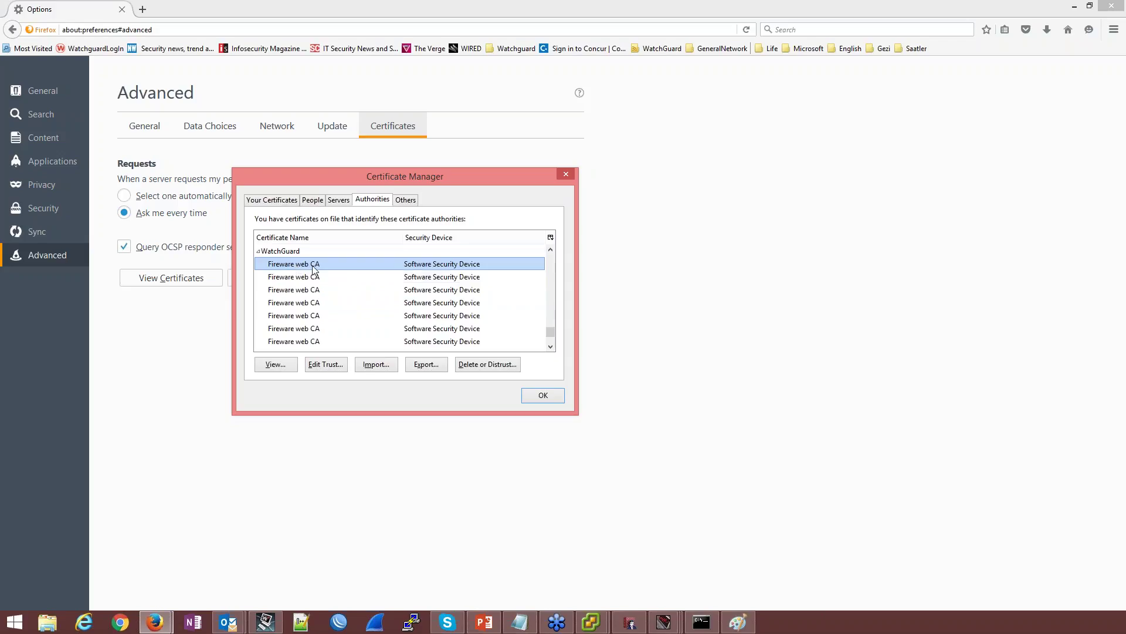
scroll(381, 284, down, 1)
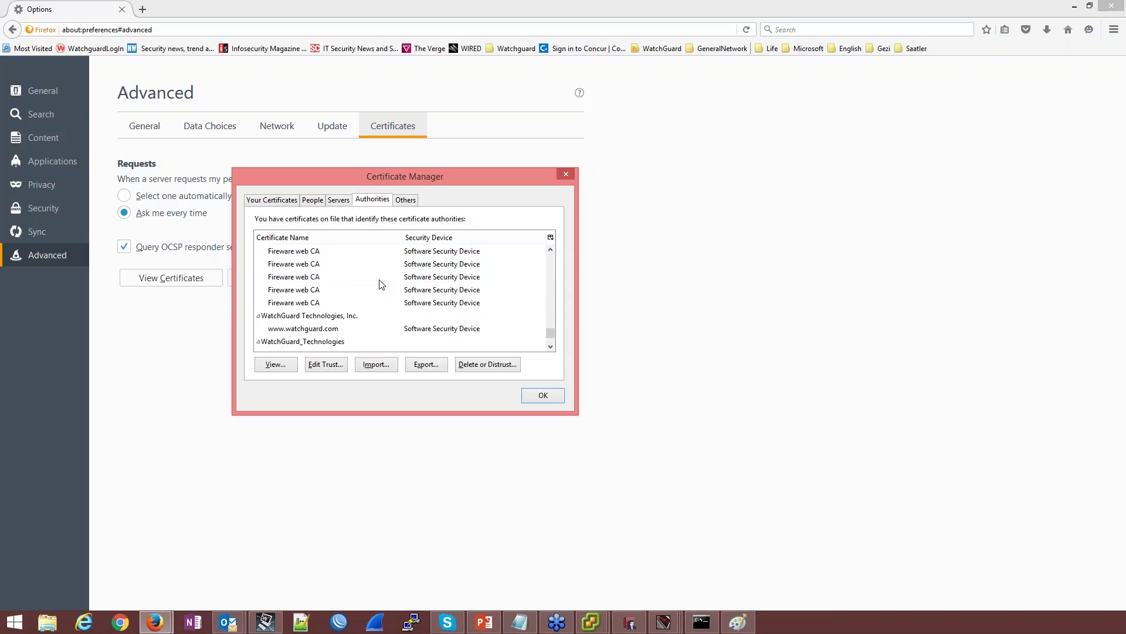
scroll(364, 282, down, 1)
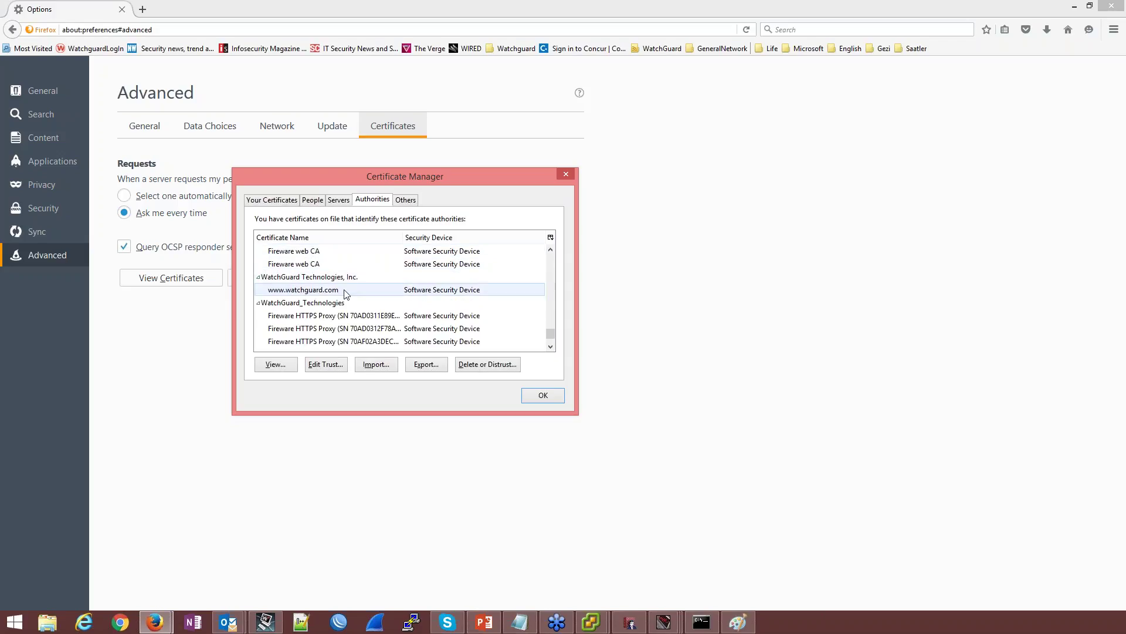
scroll(360, 320, down, 2)
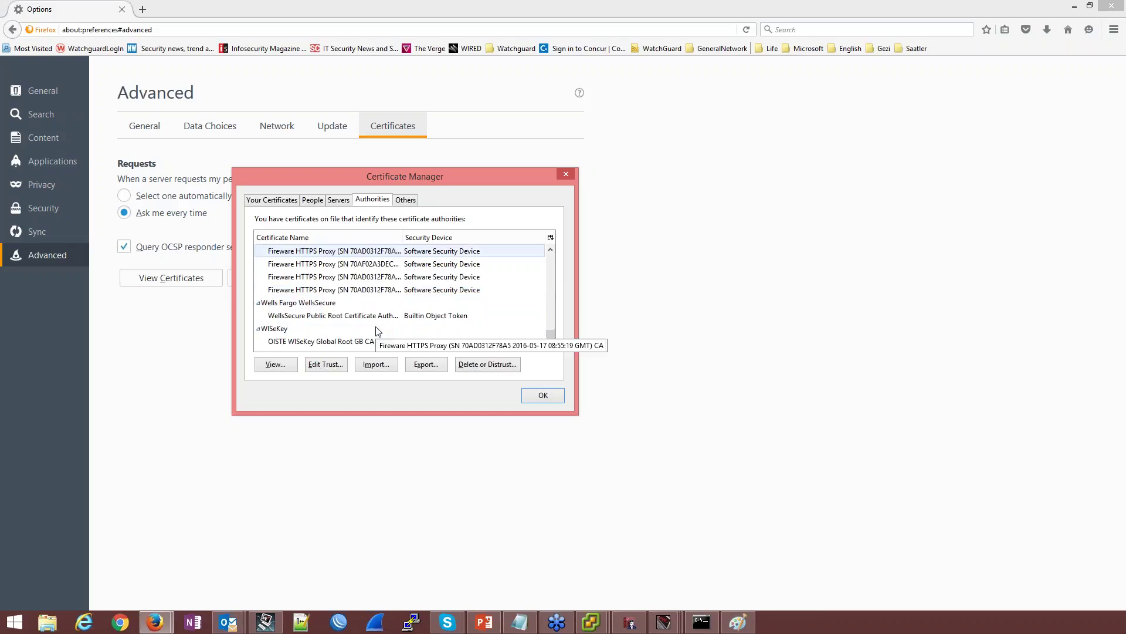
click(556, 397)
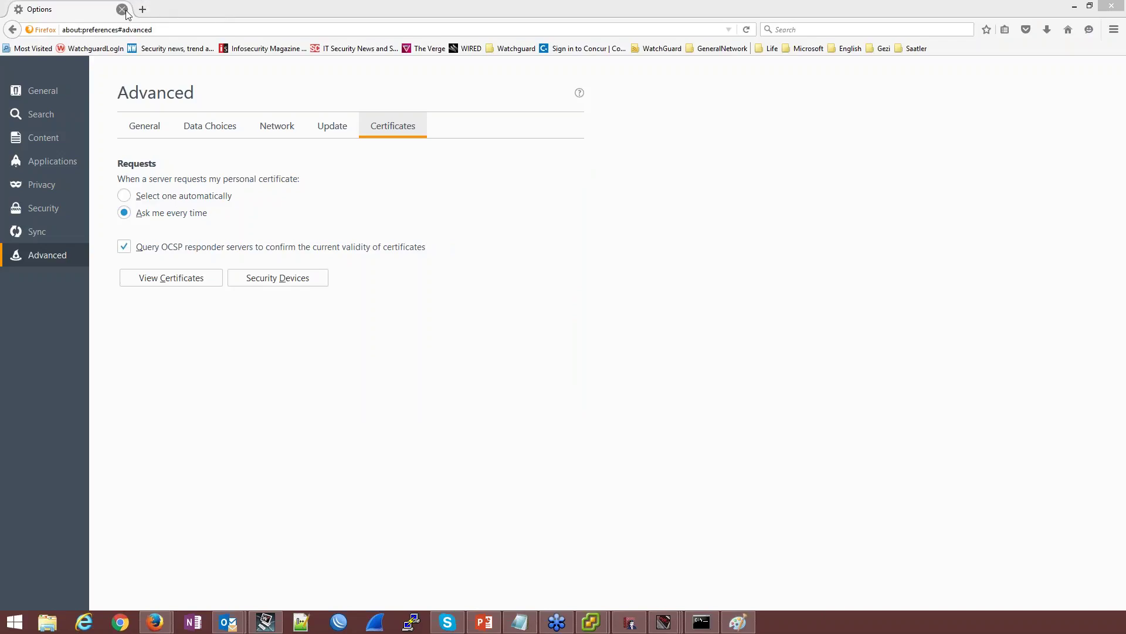
click(1111, 7)
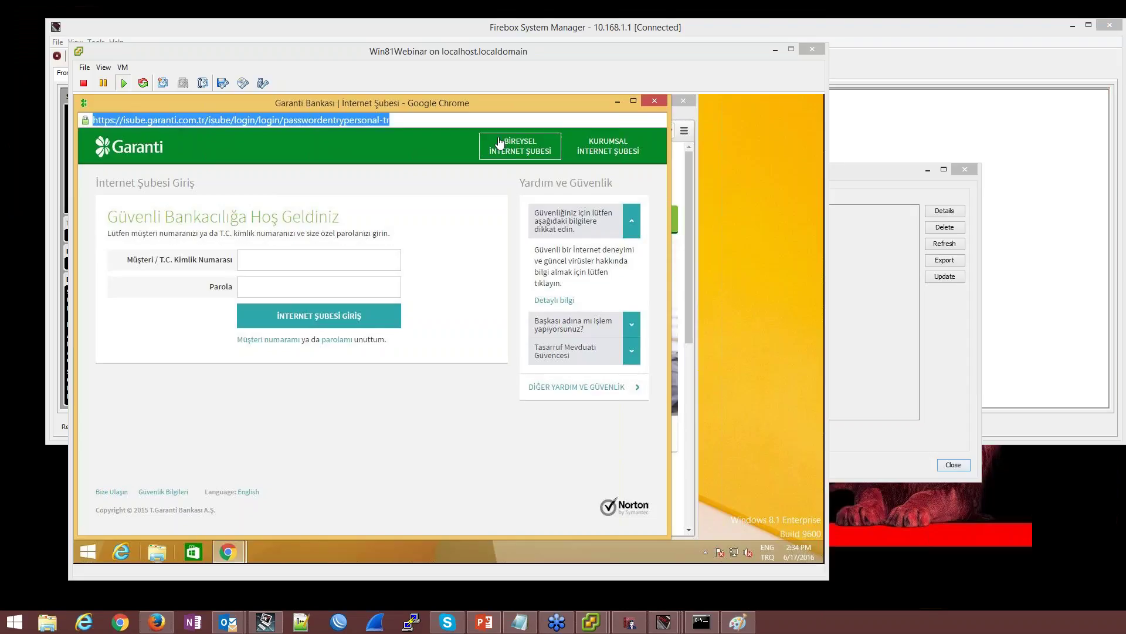
click(581, 115)
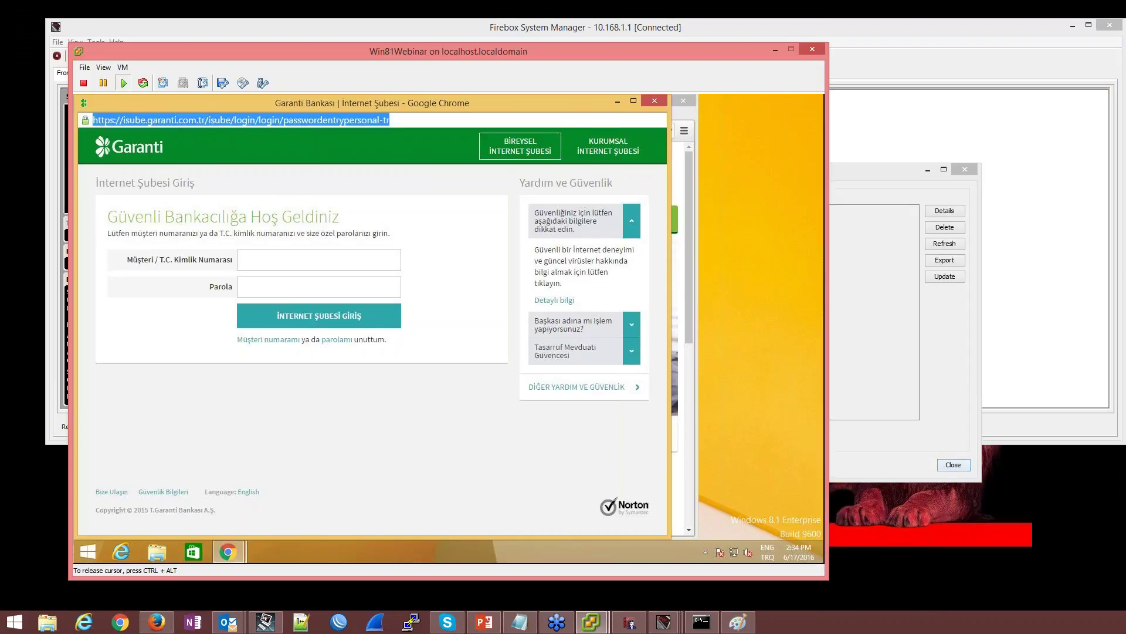
click(654, 101)
click(263, 131)
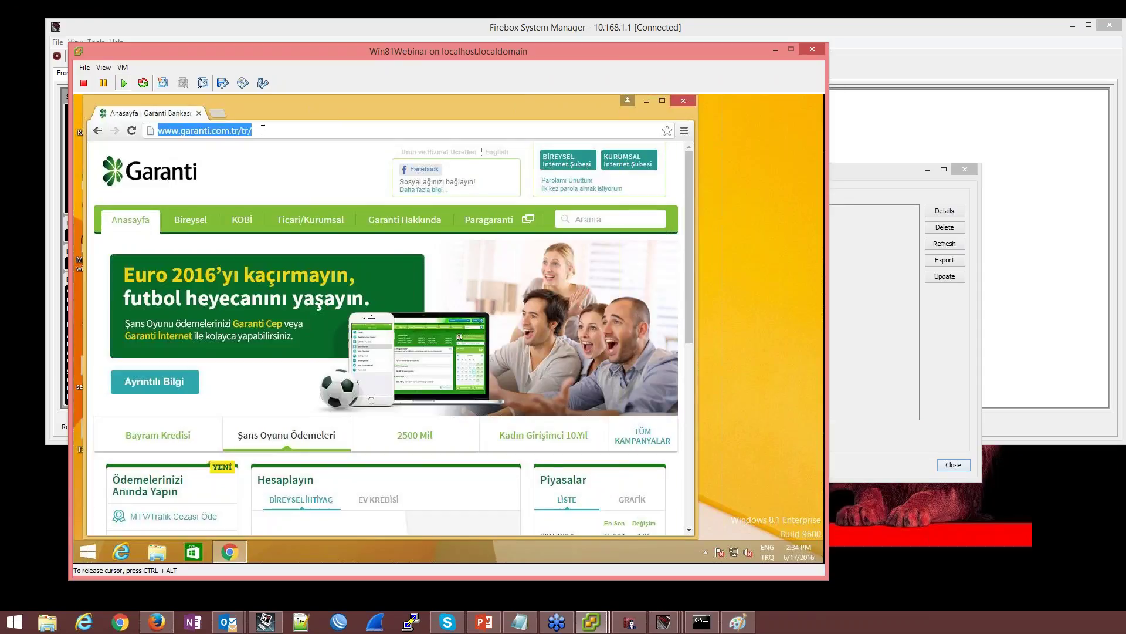
text(https)
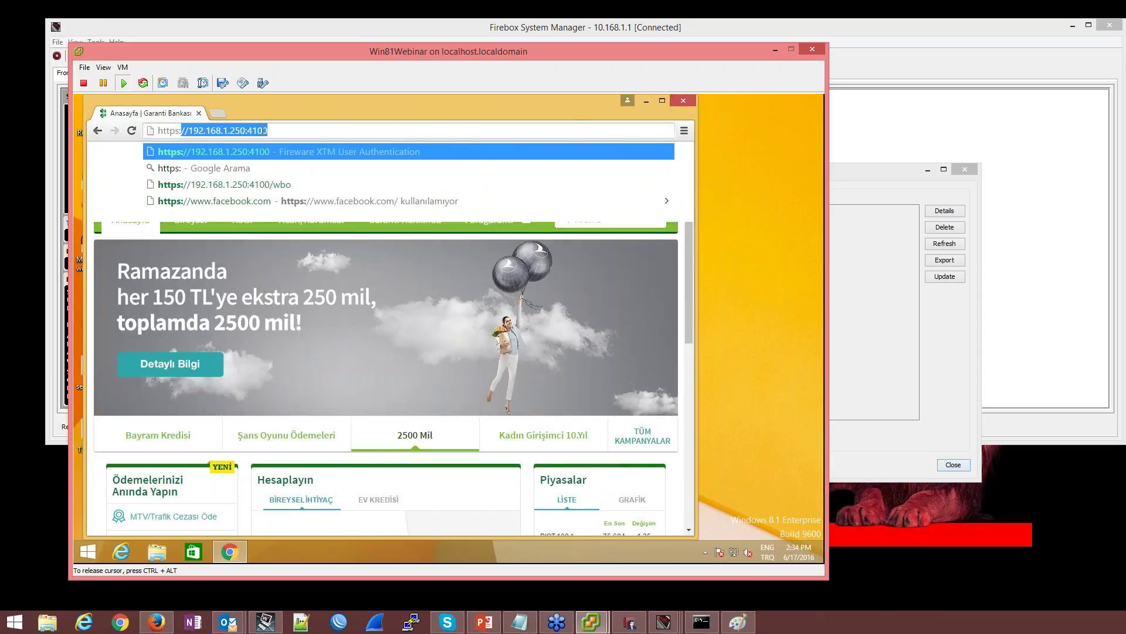
text(://)
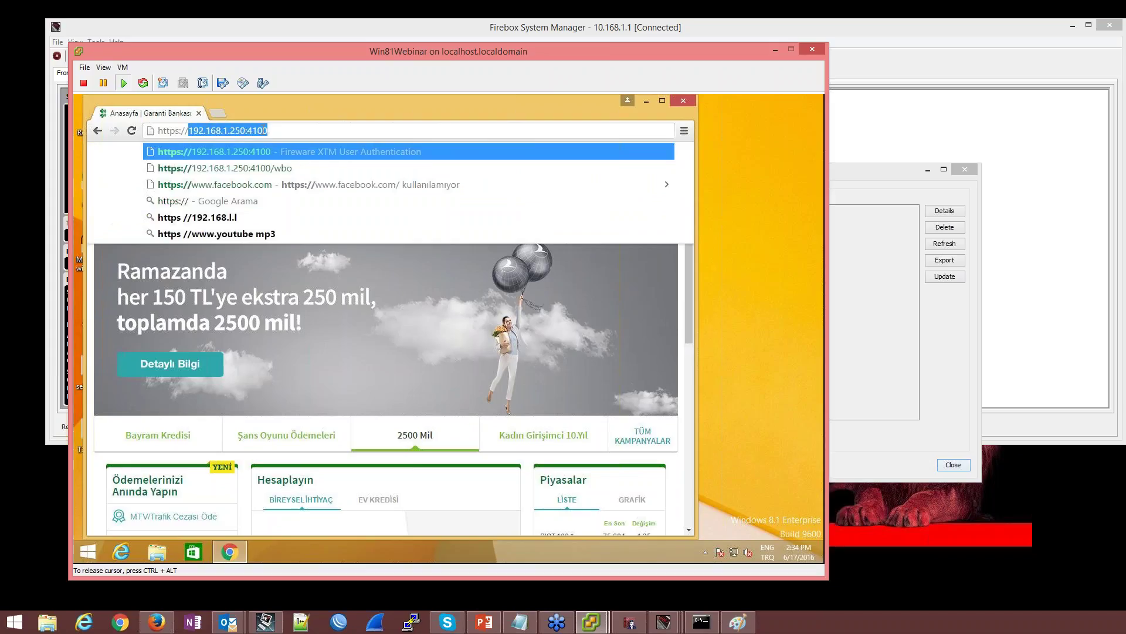
text(facebook.com)
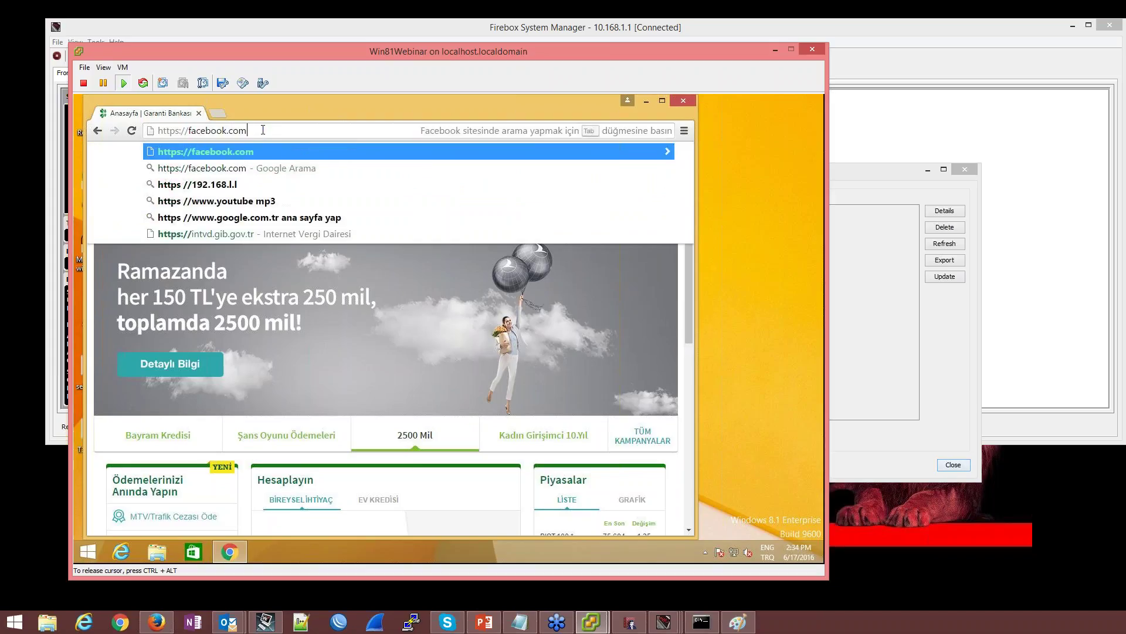
key(Return)
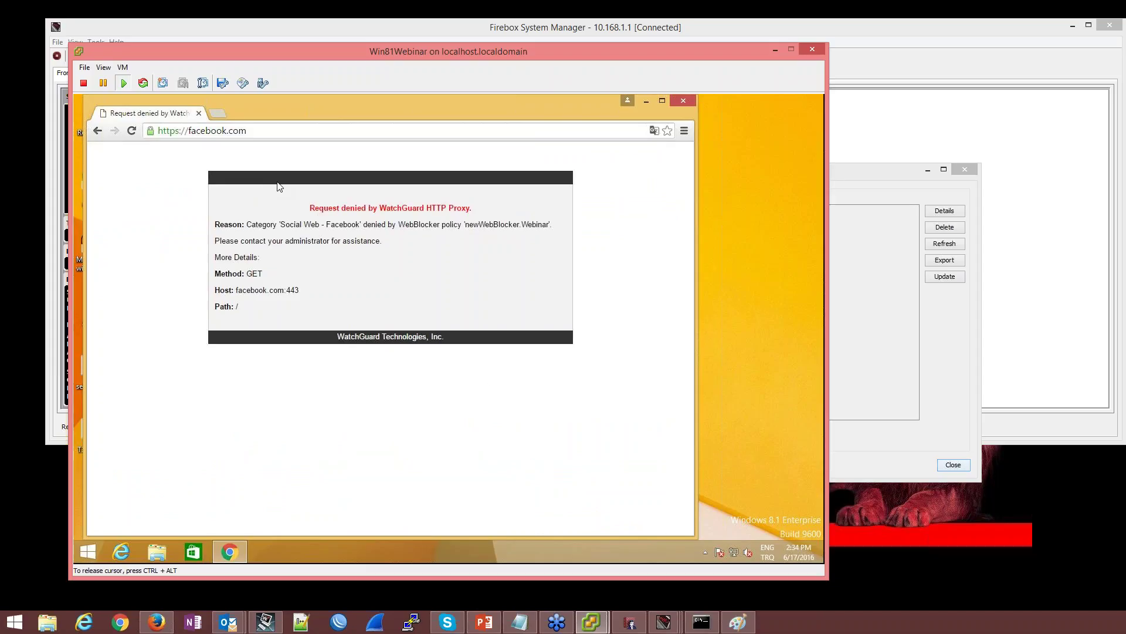
click(663, 622)
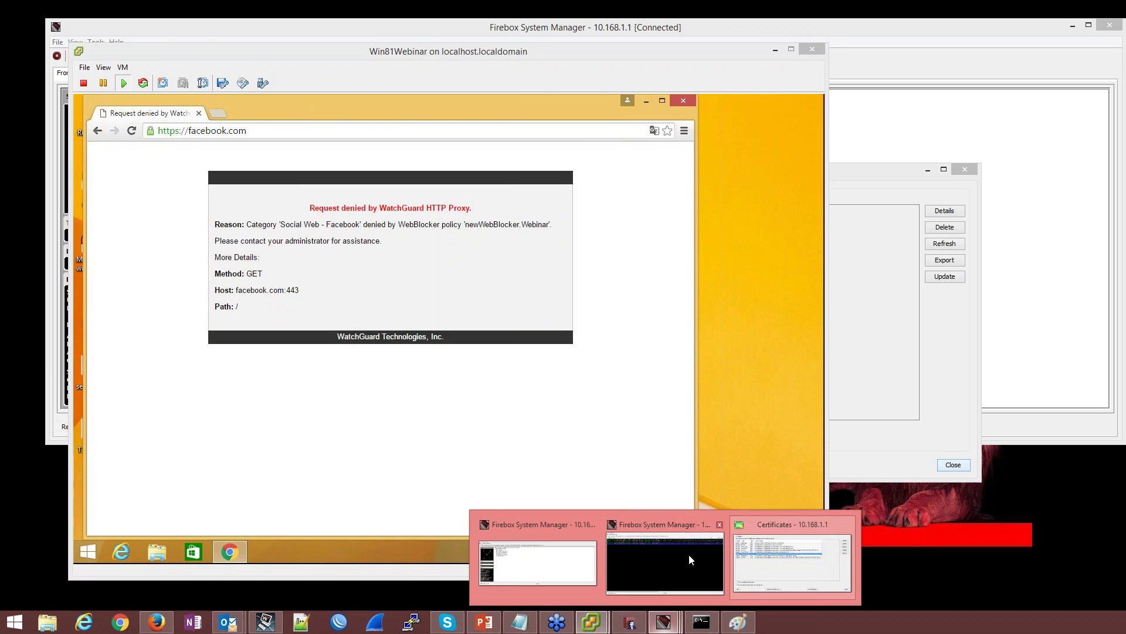
Filter the Traffic Monitor log to host 10.168.1.12 and then to facebook entries
click(682, 551)
click(1065, 65)
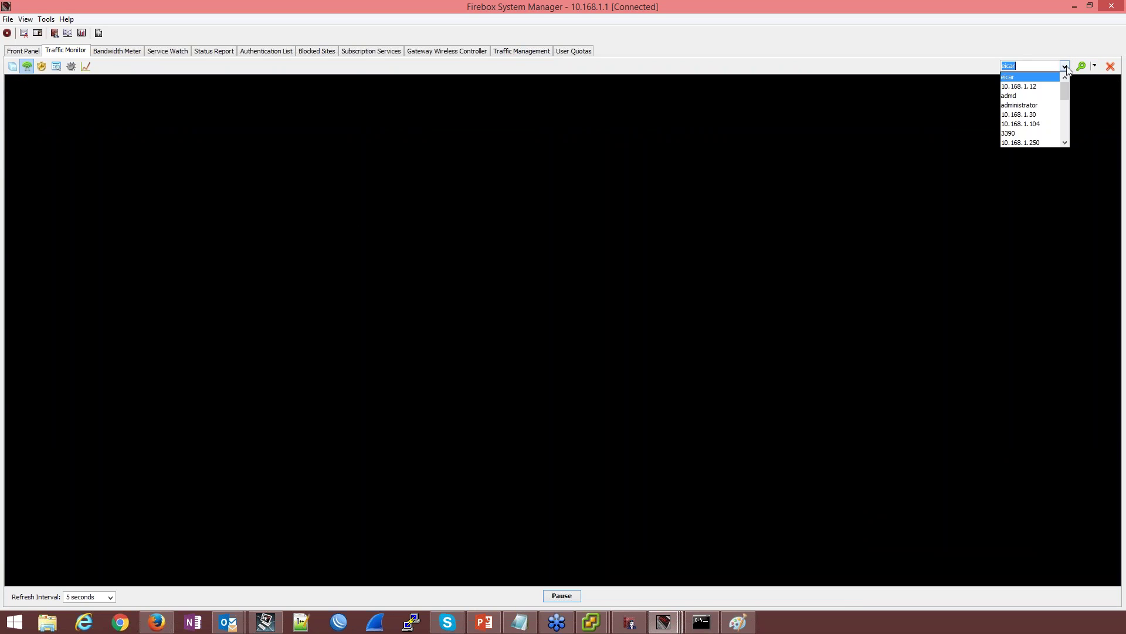
click(1042, 83)
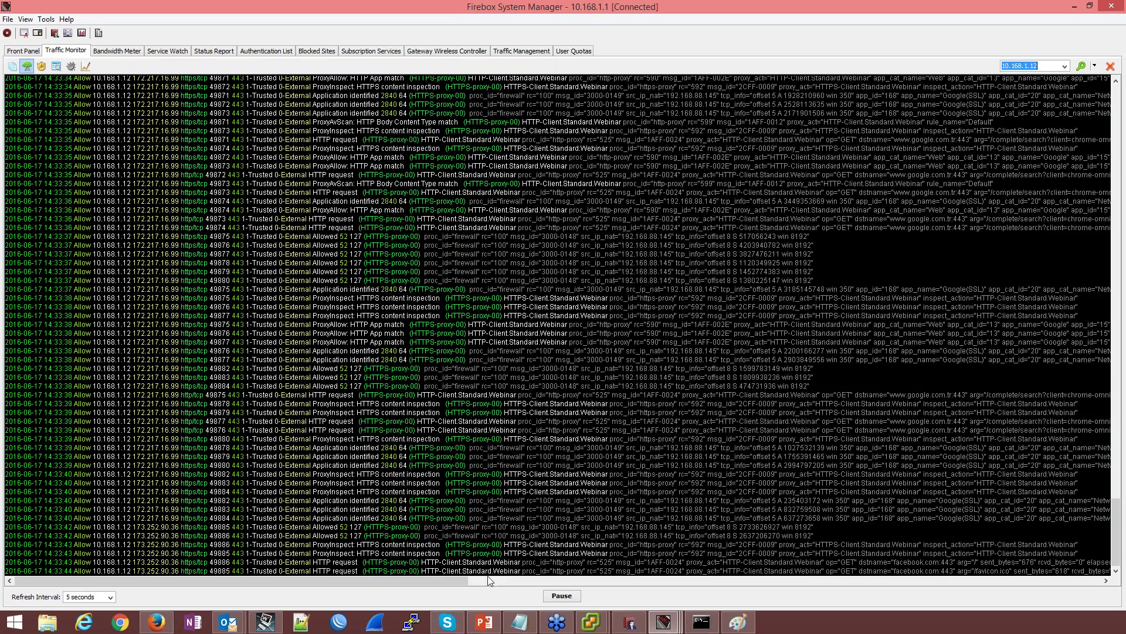
scroll(428, 364, up, 7)
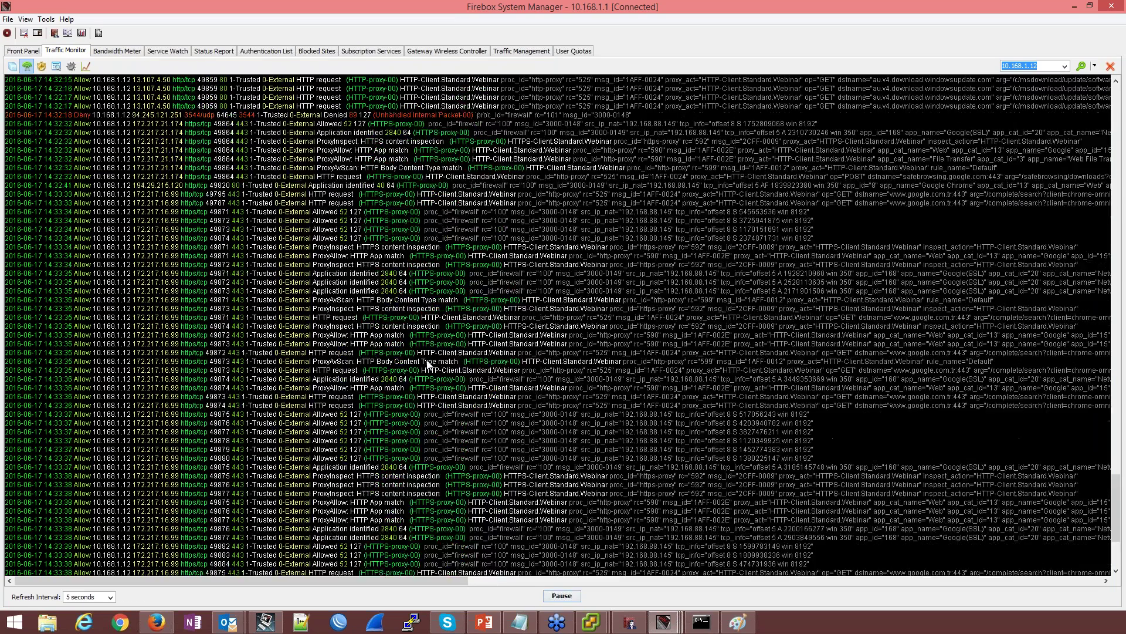
scroll(425, 282, up, 5)
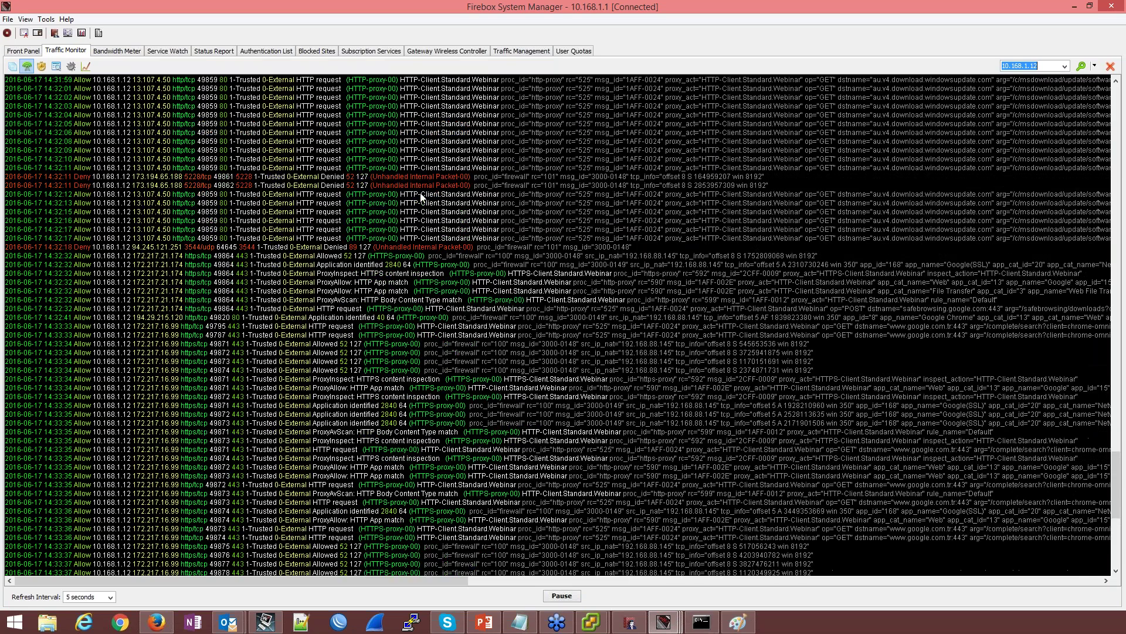
text(fa)
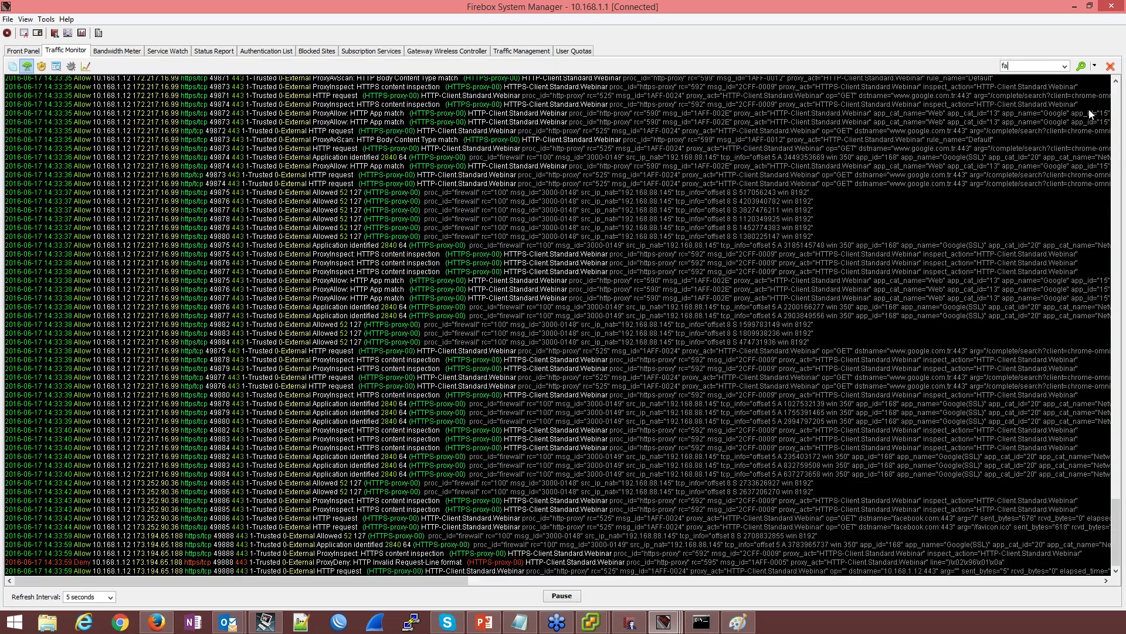
text(cebook)
key(Return)
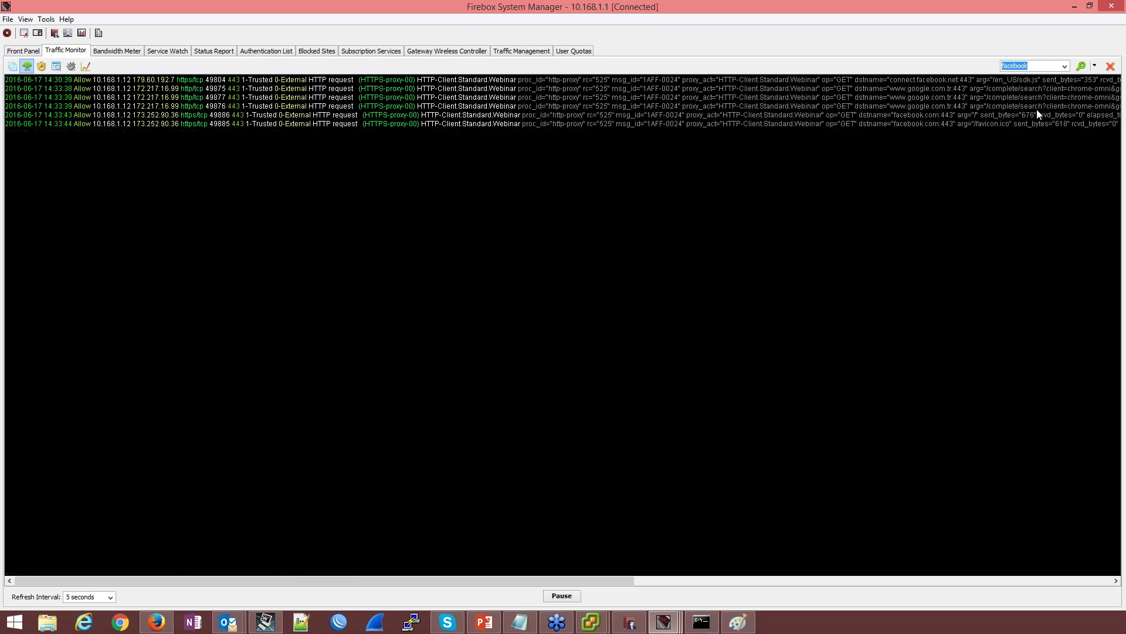
Pause the log and inspect the connect.facebook.net and other facebook entries
click(566, 597)
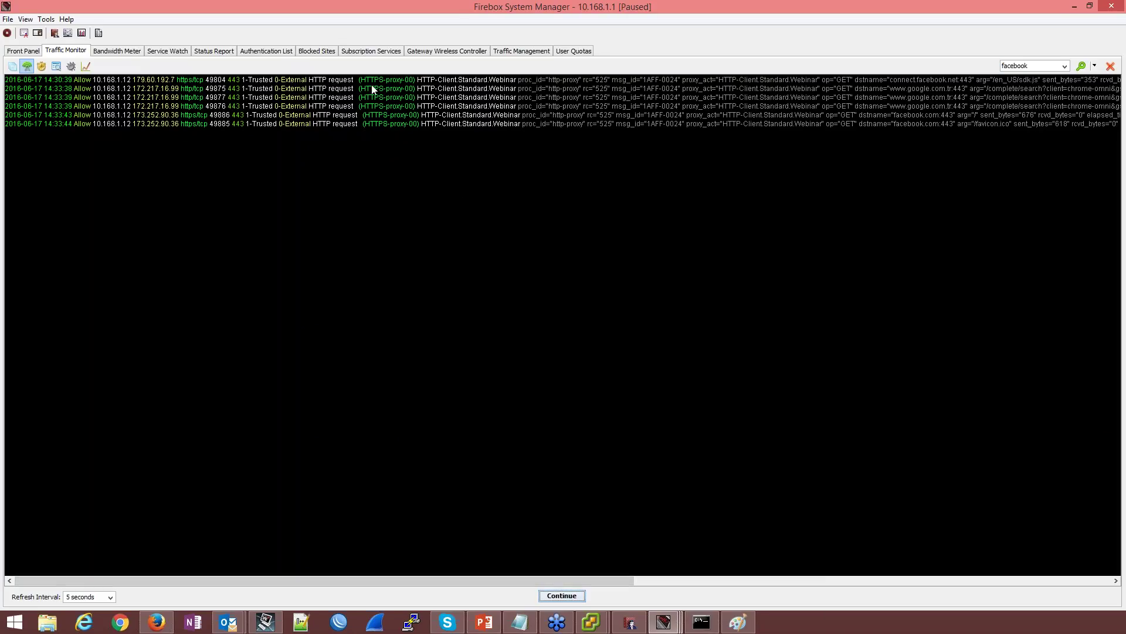
click(395, 83)
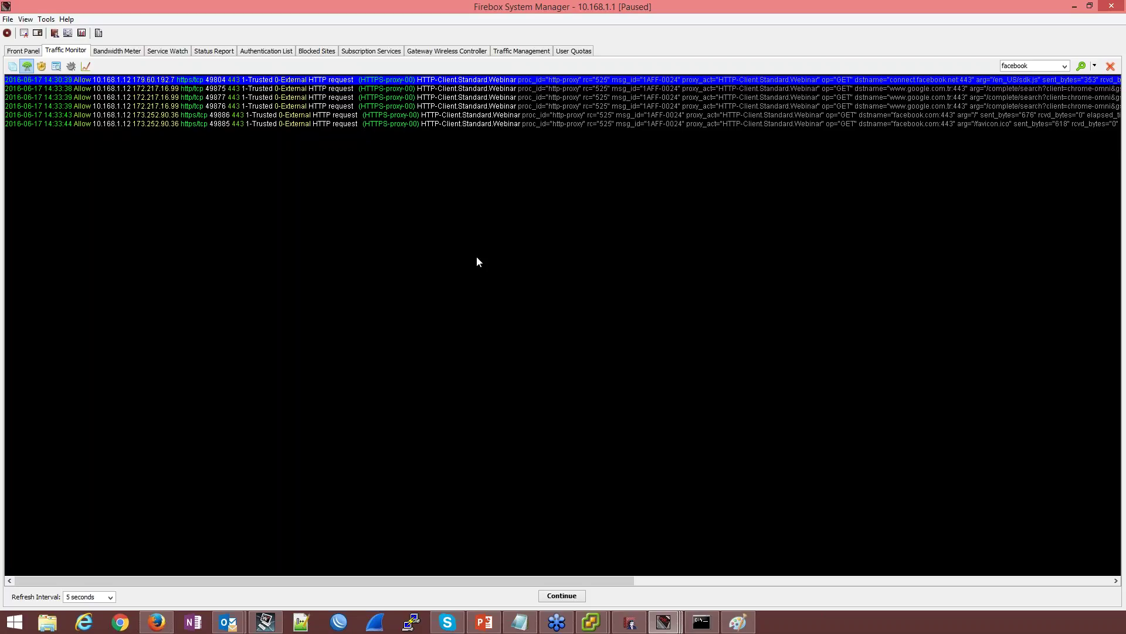
drag(358, 582, 656, 580)
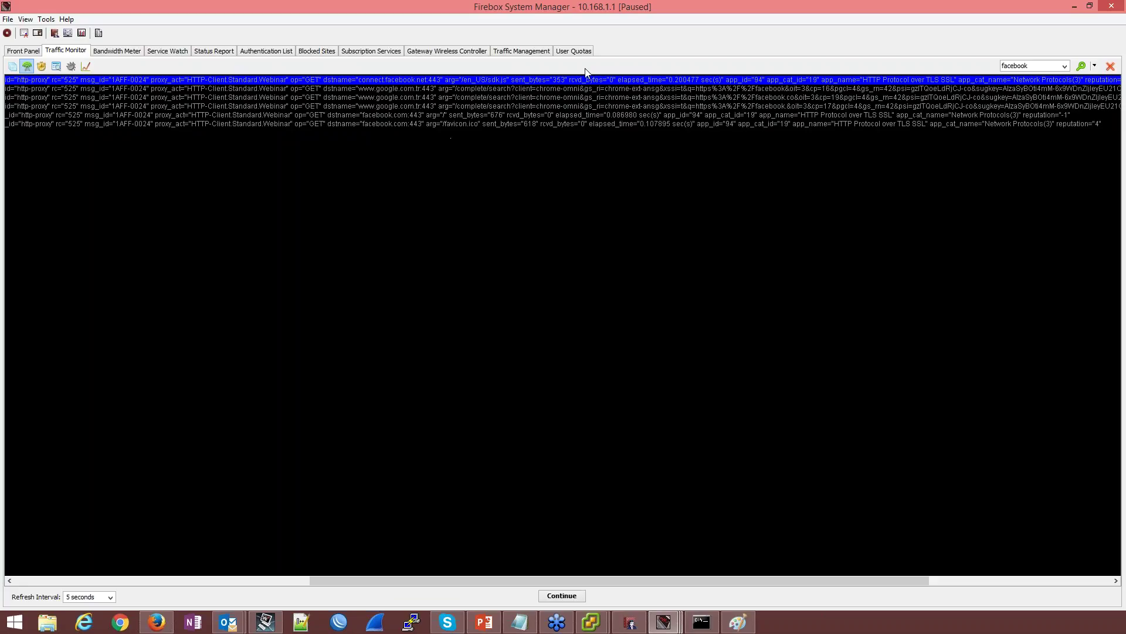
click(973, 90)
click(957, 97)
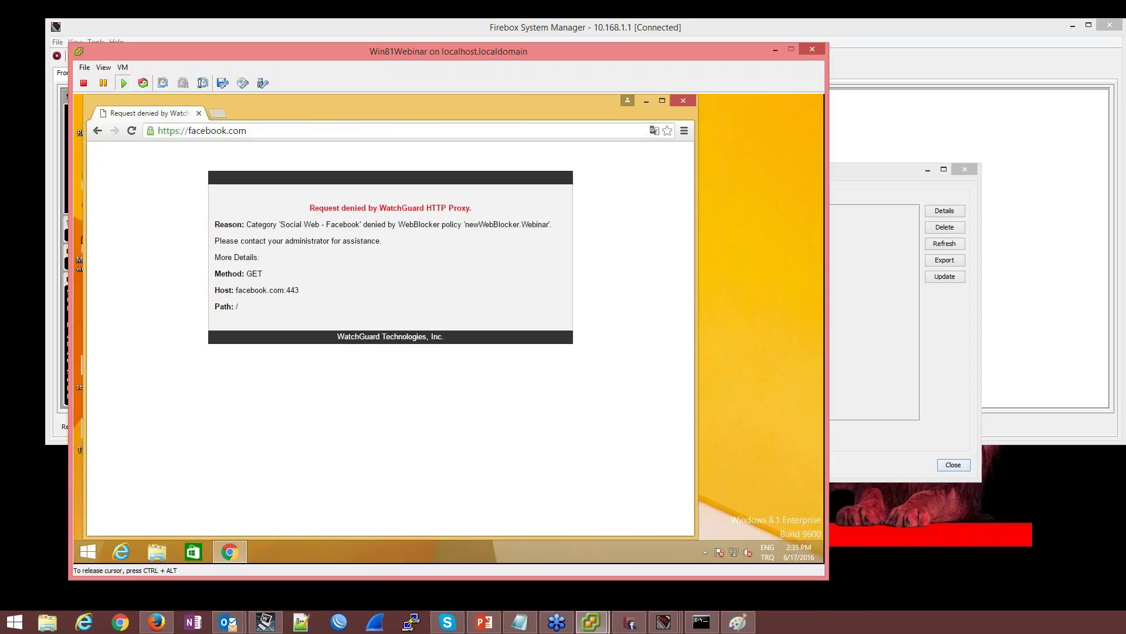
Search 'eicar' in Chrome's address bar and load the EICAR download page
click(372, 131)
text(eicar)
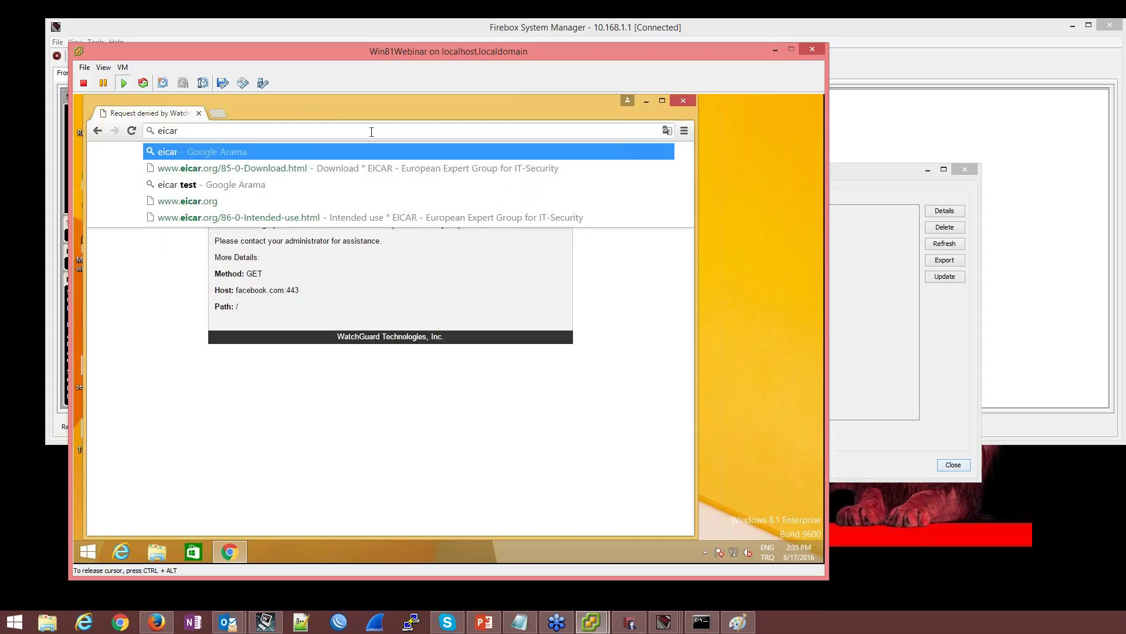
key(Down)
key(Return)
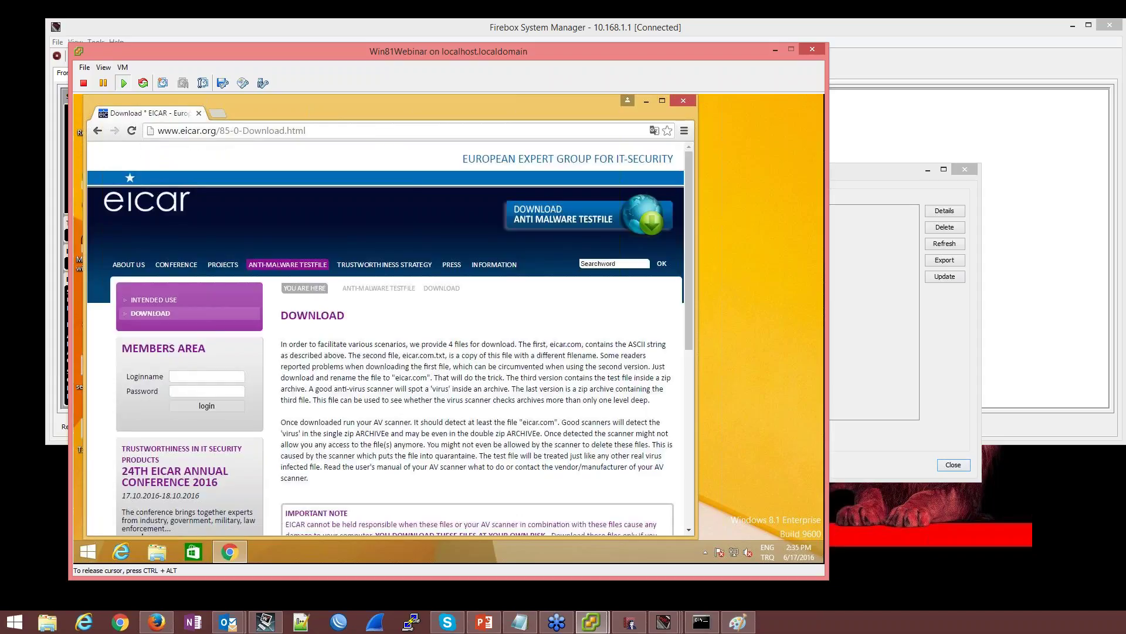
Download eicar_com.zip from the SSL download area, then return to Firebox System Manager
scroll(579, 224, down, 3)
scroll(579, 224, down, 2)
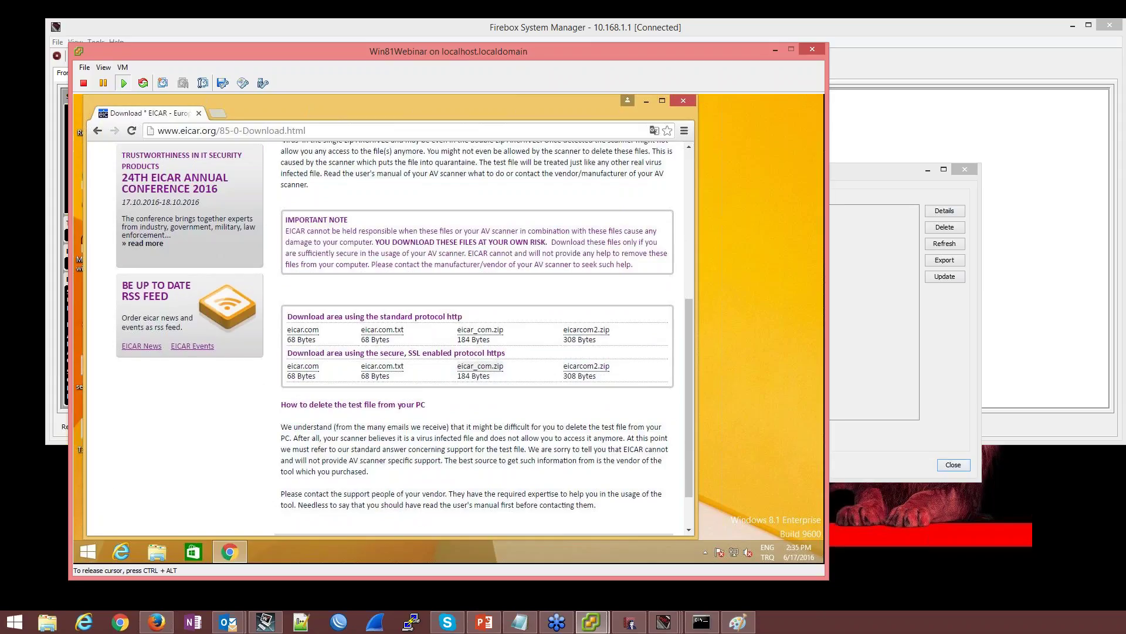
click(490, 370)
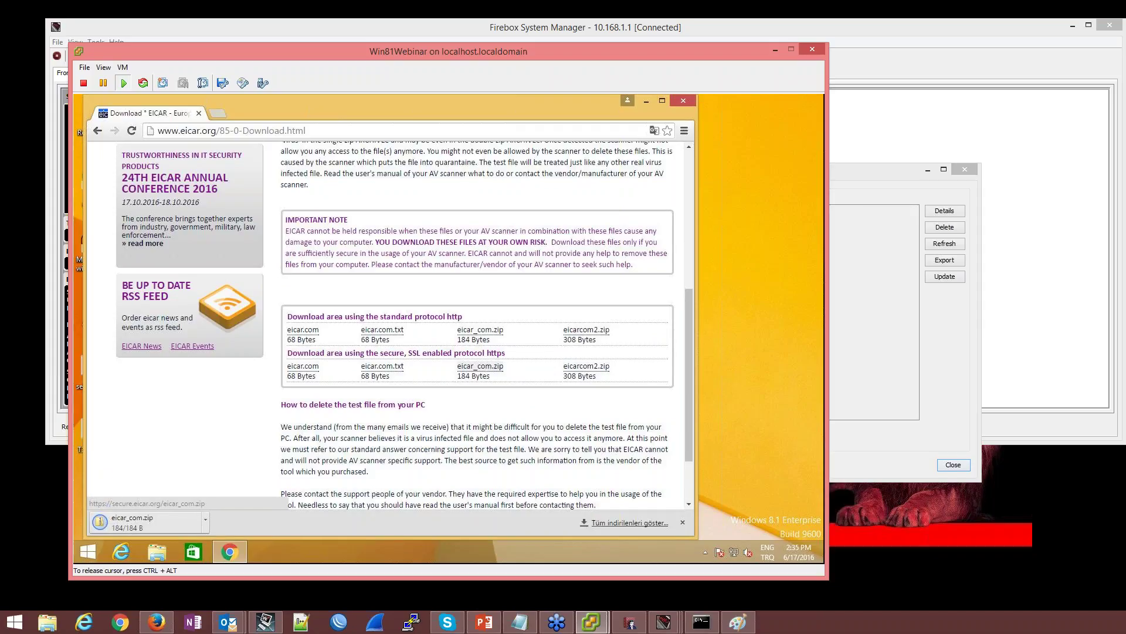
click(61, 74)
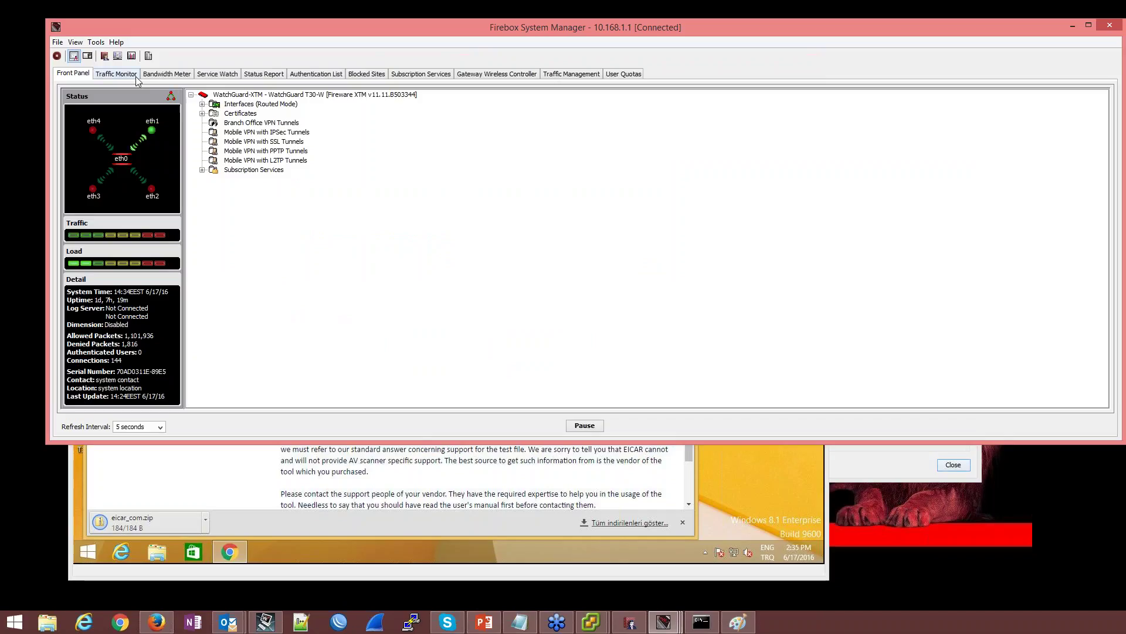
In Traffic Monitor, pause the live log briefly to inspect an entry, then resume it
click(116, 74)
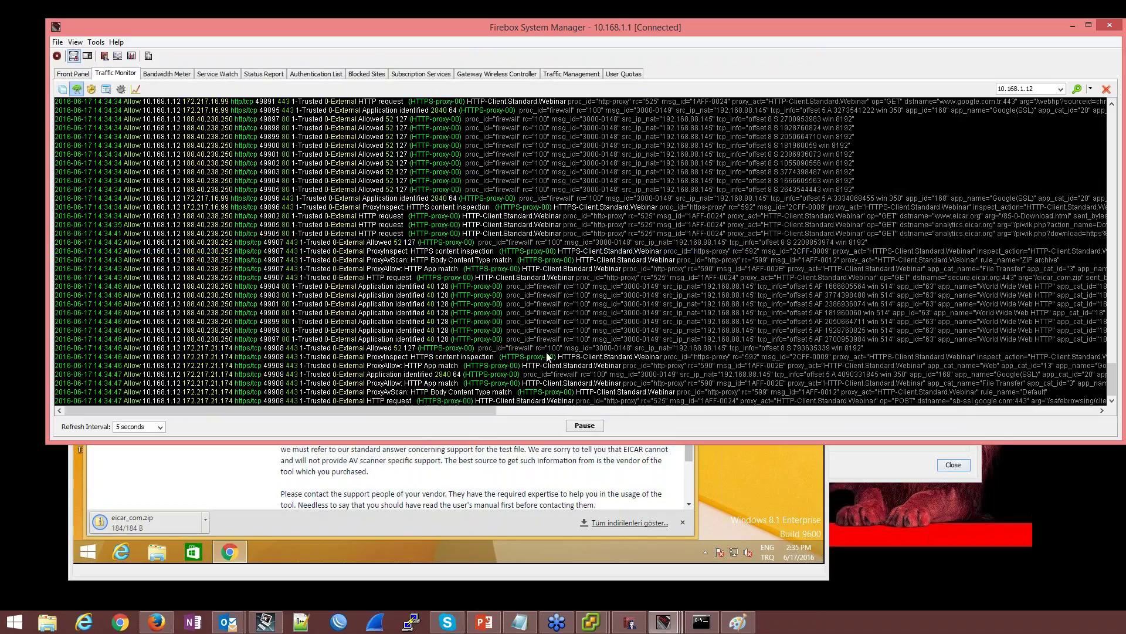
click(483, 392)
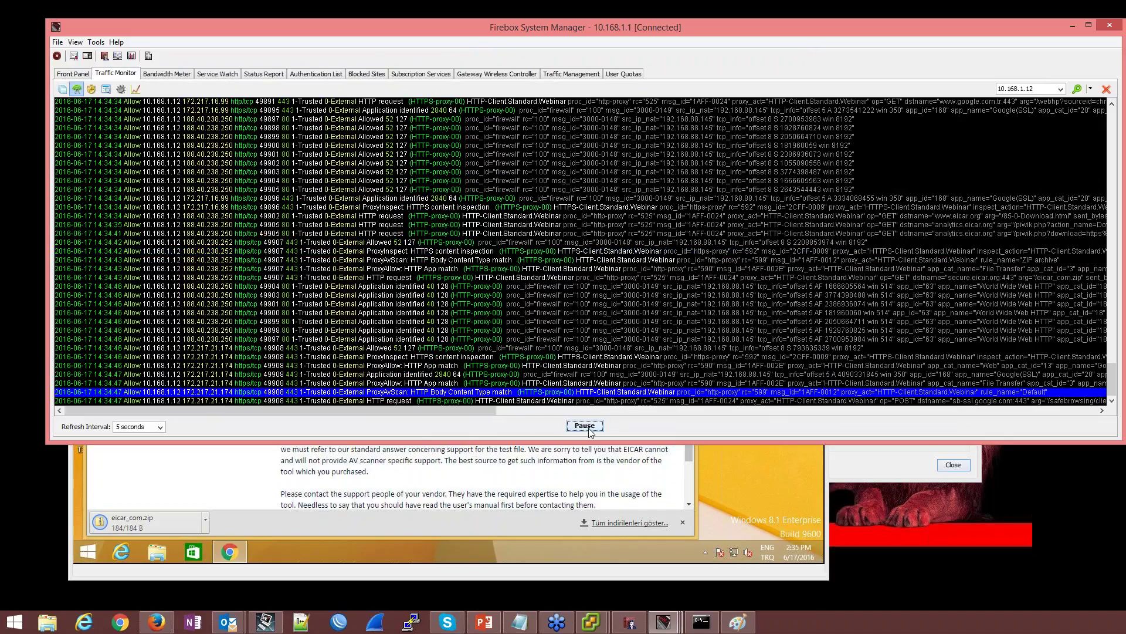
drag(471, 412, 605, 406)
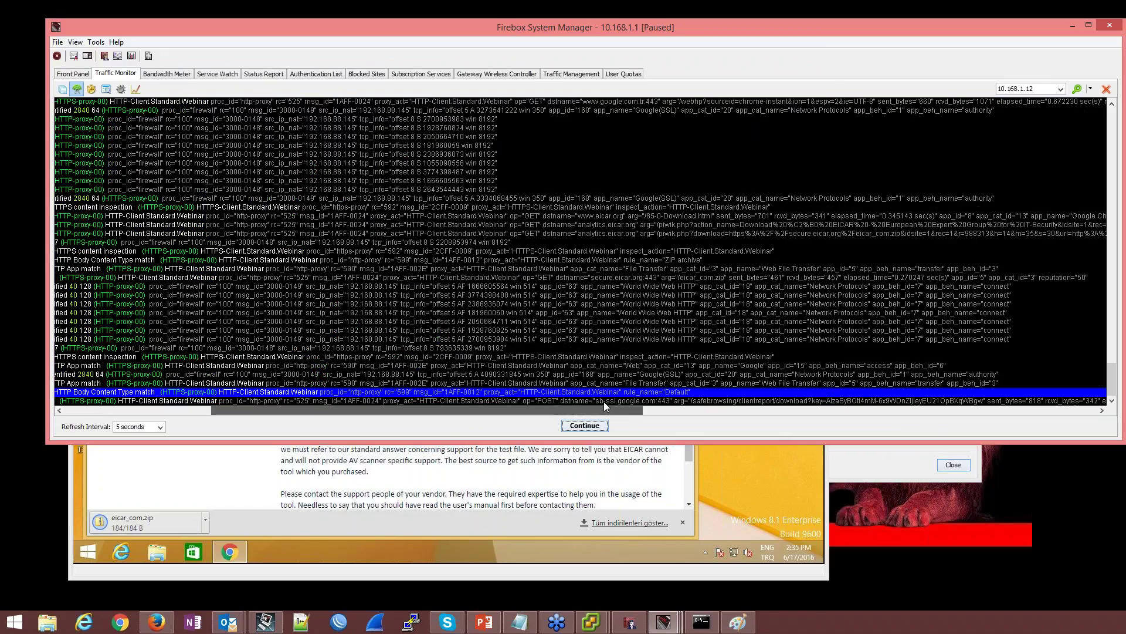
drag(603, 405, 432, 404)
key(Return)
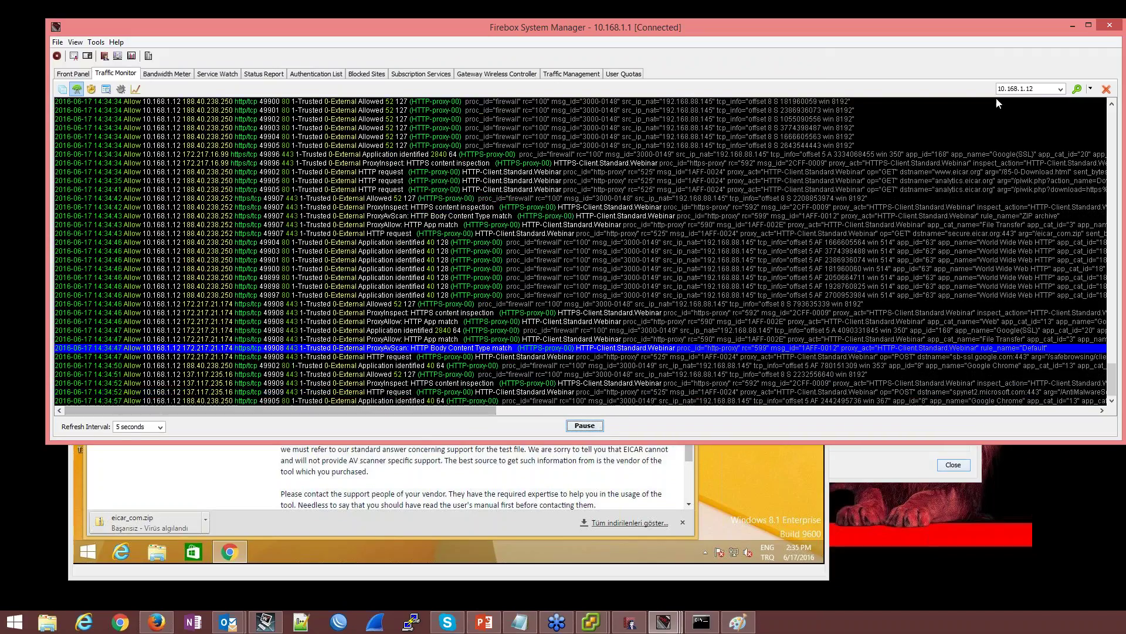
Filter the Traffic Monitor log to 'eicar' and pause it to inspect the entries
click(1024, 88)
text(eicar)
key(Return)
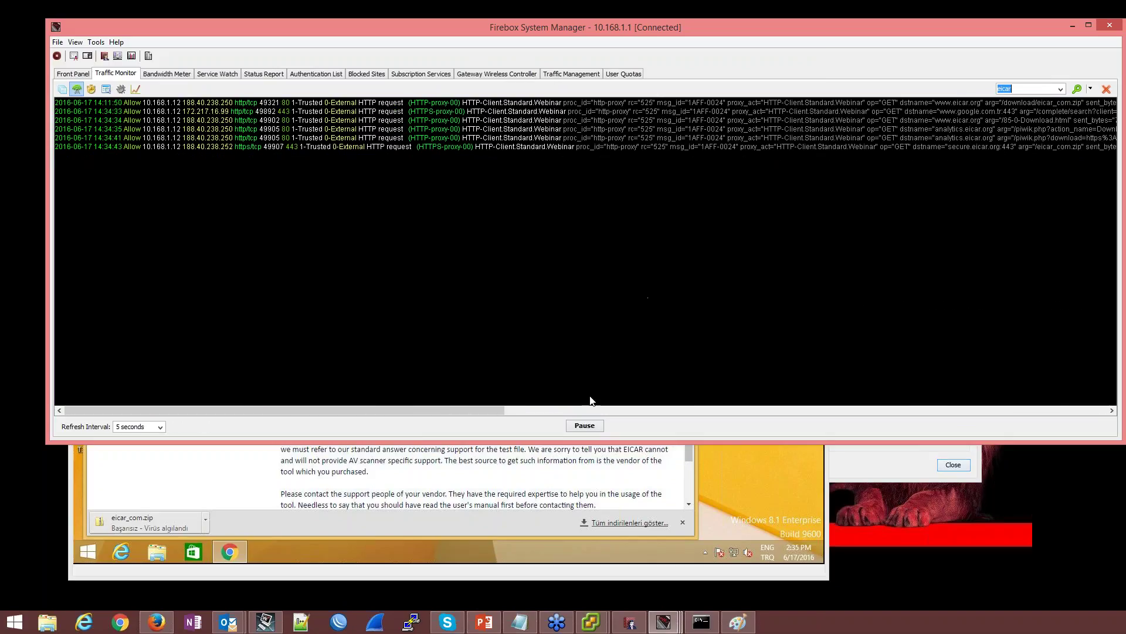
click(585, 426)
drag(468, 413, 883, 386)
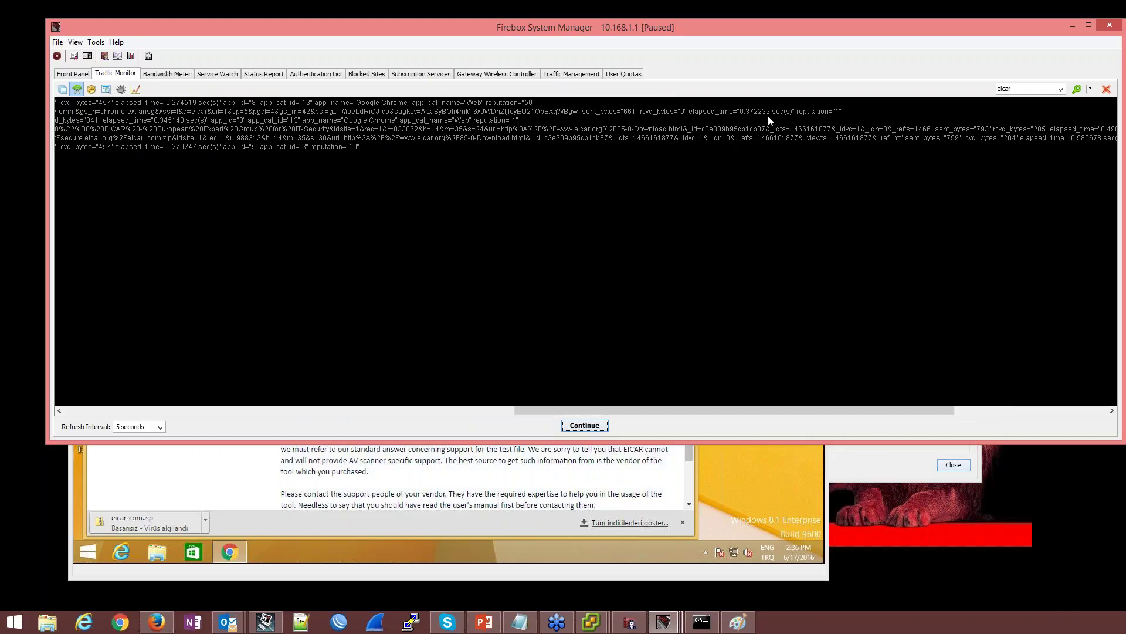
click(767, 112)
drag(592, 407, 416, 411)
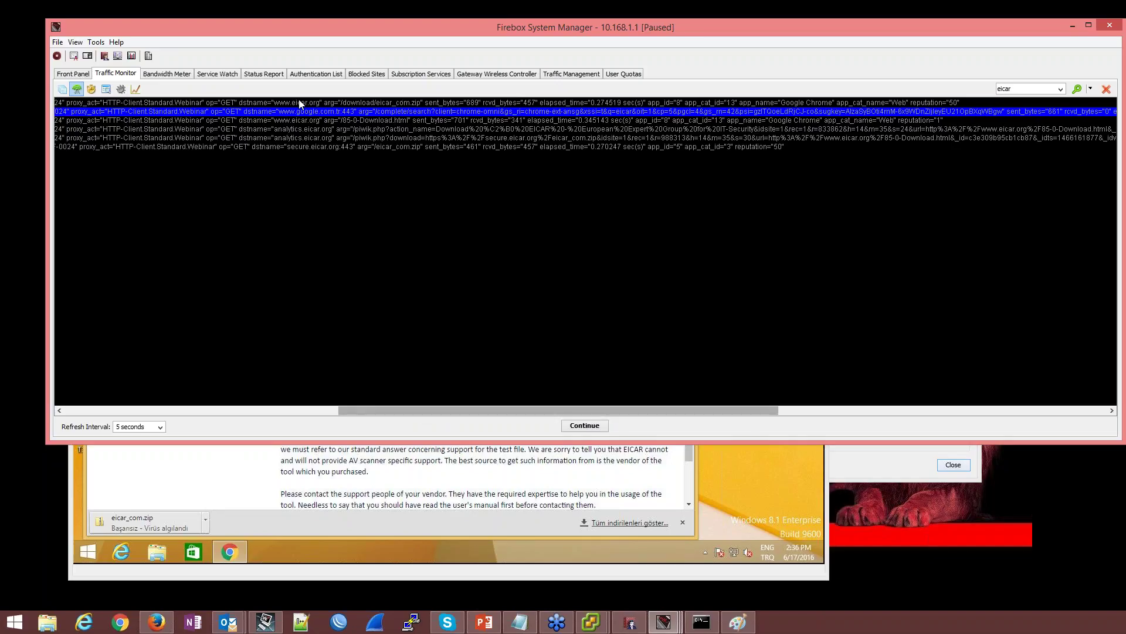
From the analytics.eicar.org entry, open Policy Manager, then view and close the HTTPS-proxy properties
click(456, 129)
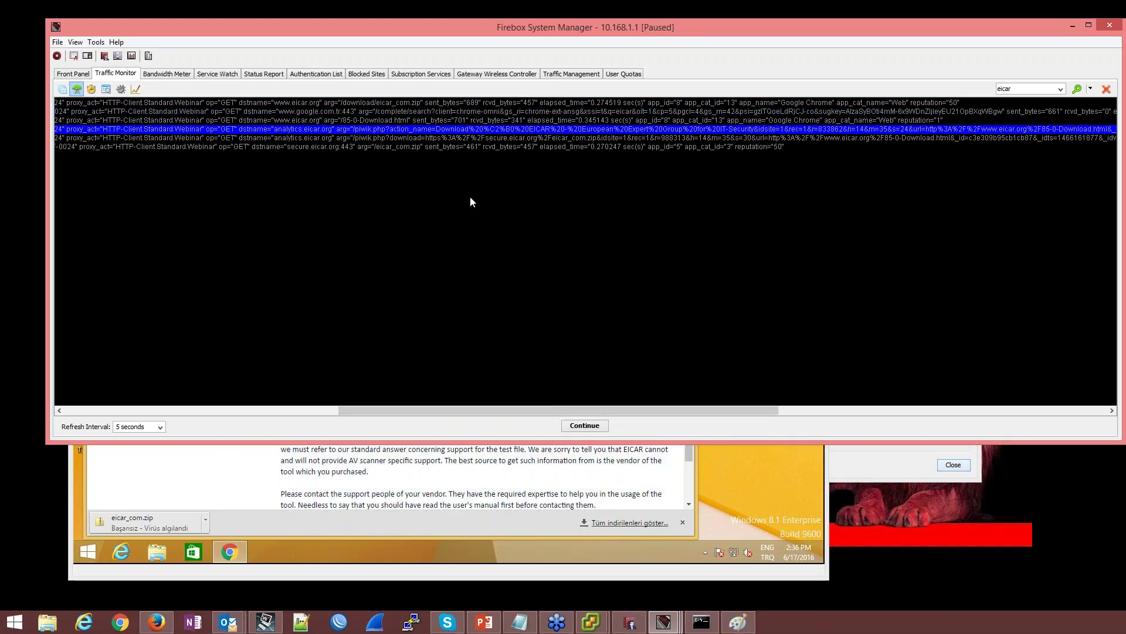
double_click(429, 111)
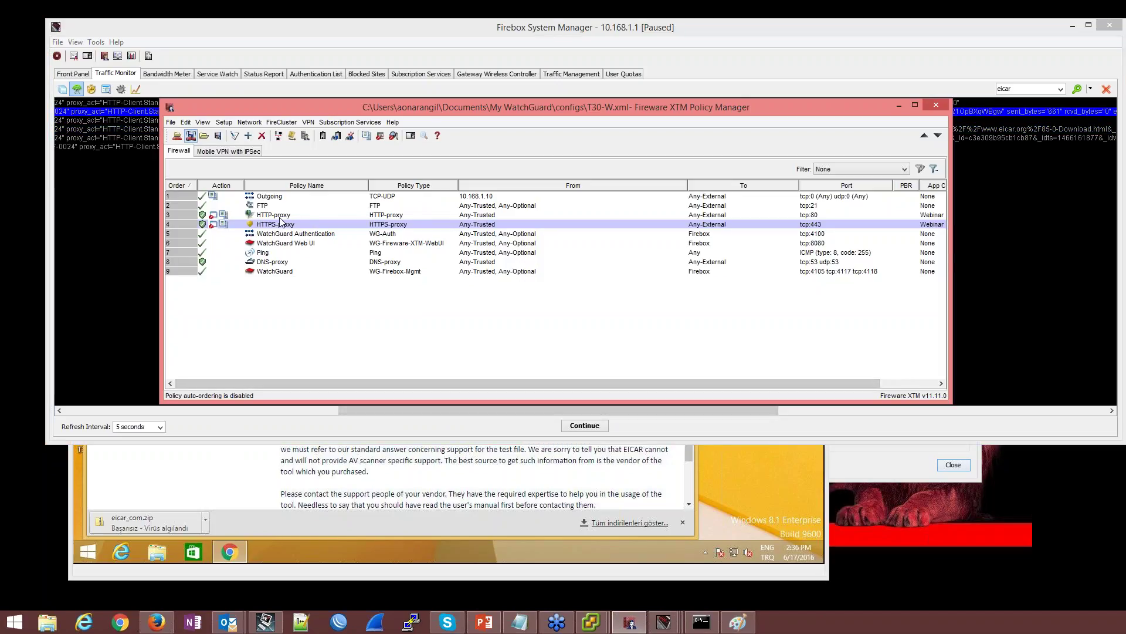
double_click(276, 225)
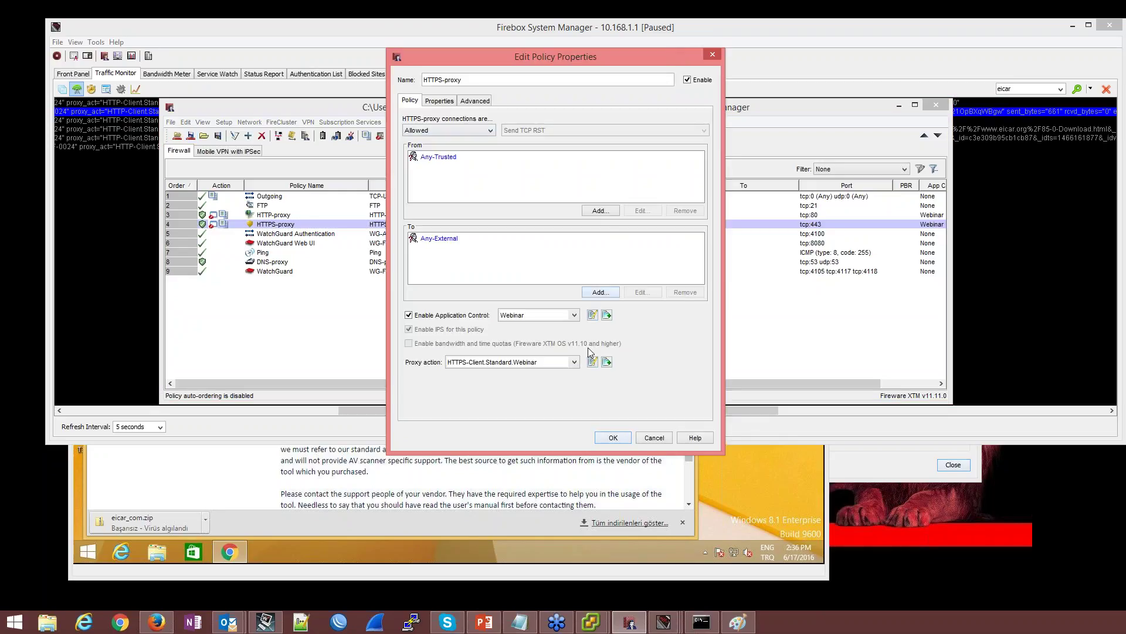
click(713, 54)
In HTTP-proxy's Reputation Enabled Defense settings, leave the good-reputation virus-scan bypass unchecked
click(267, 216)
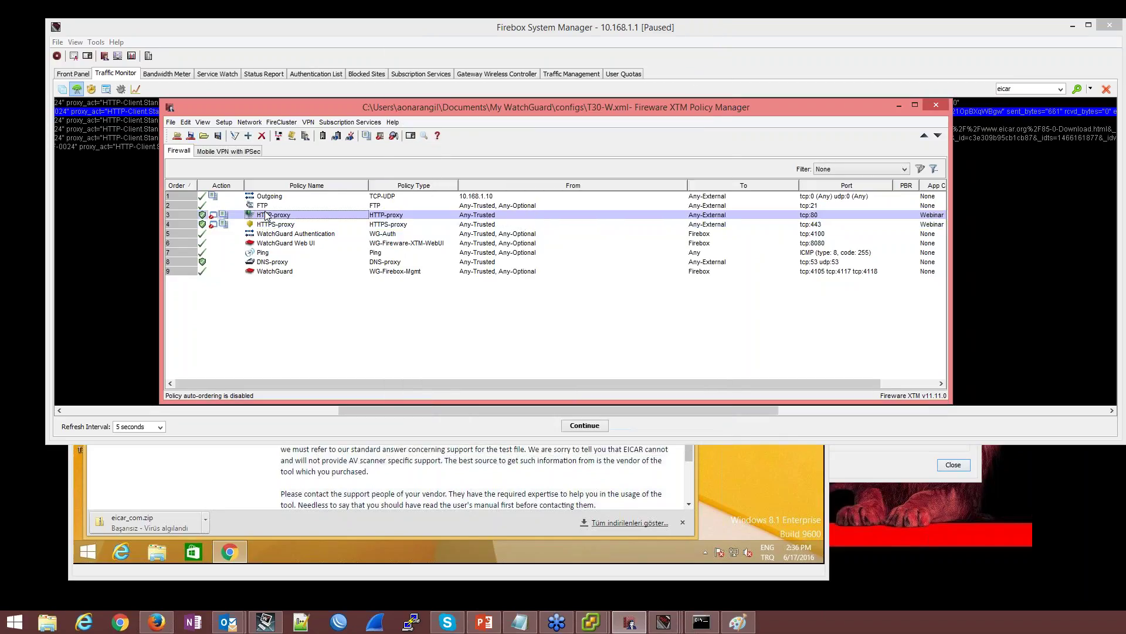
click(592, 363)
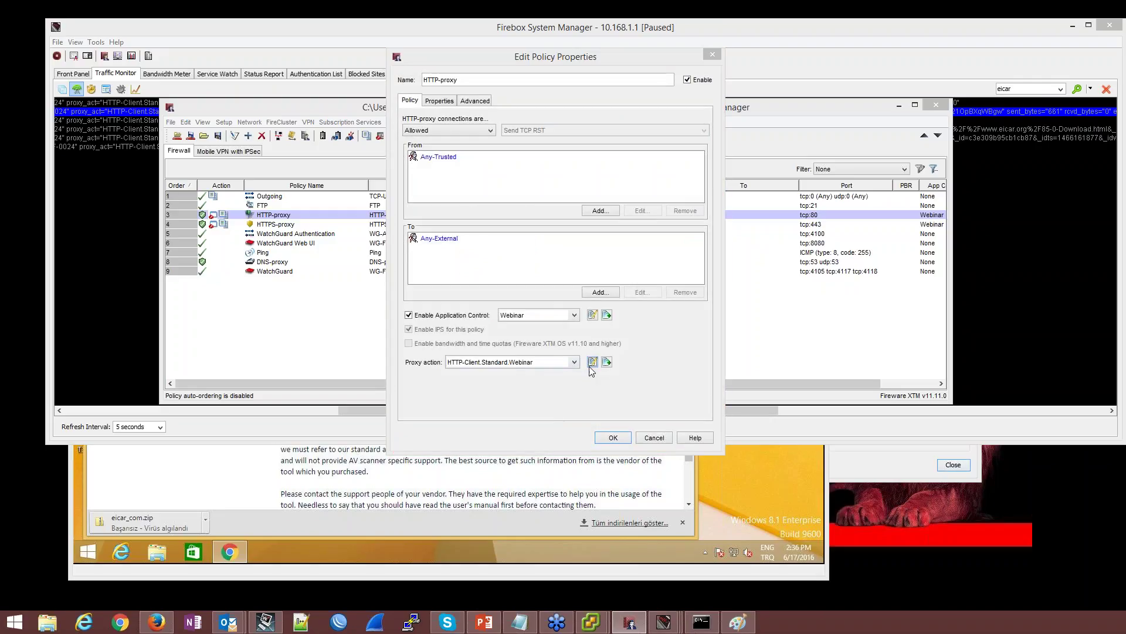
click(412, 270)
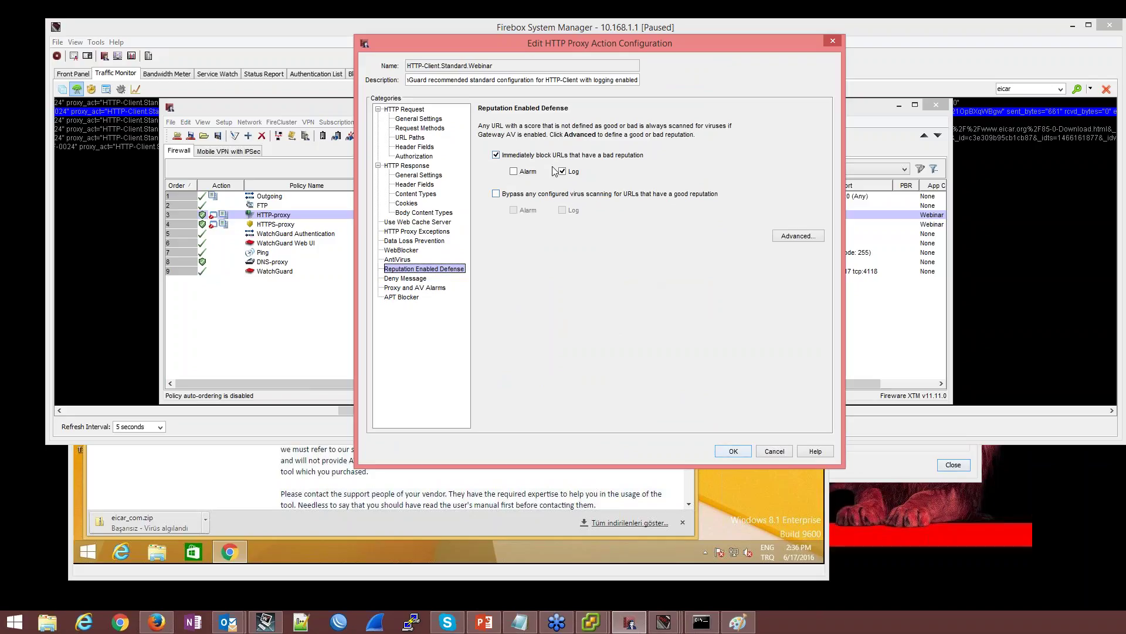
click(496, 195)
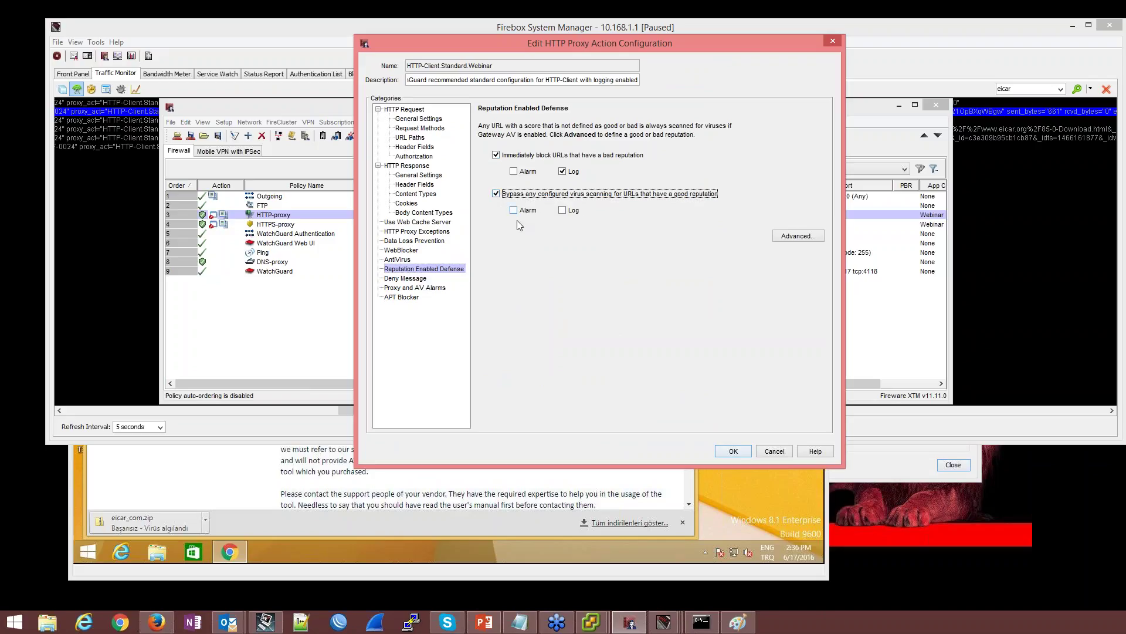
click(562, 210)
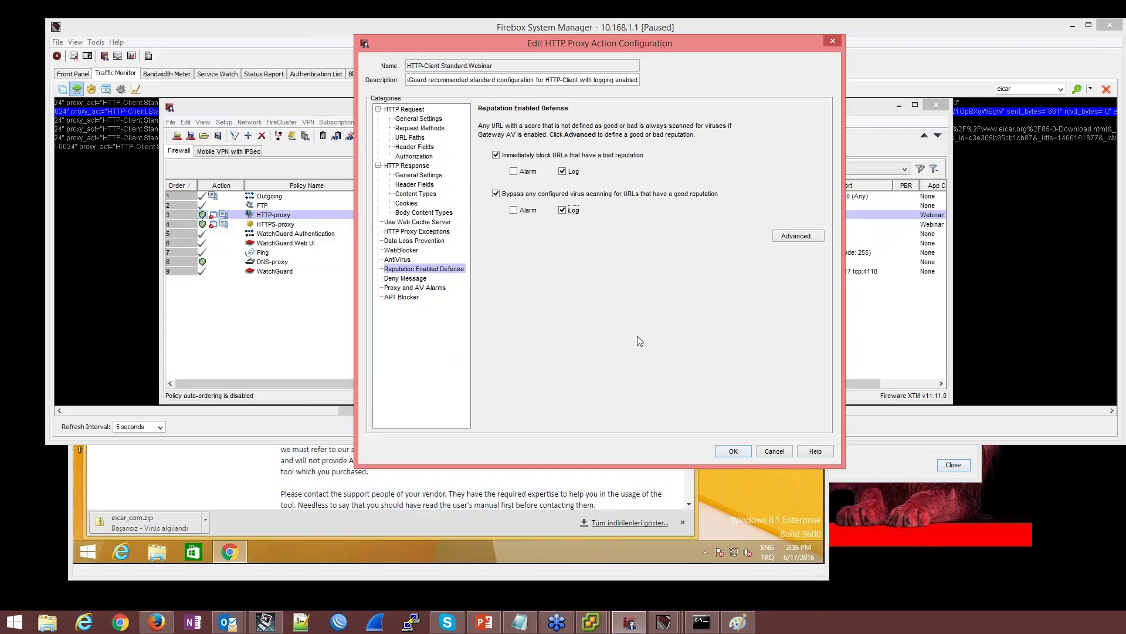
click(496, 194)
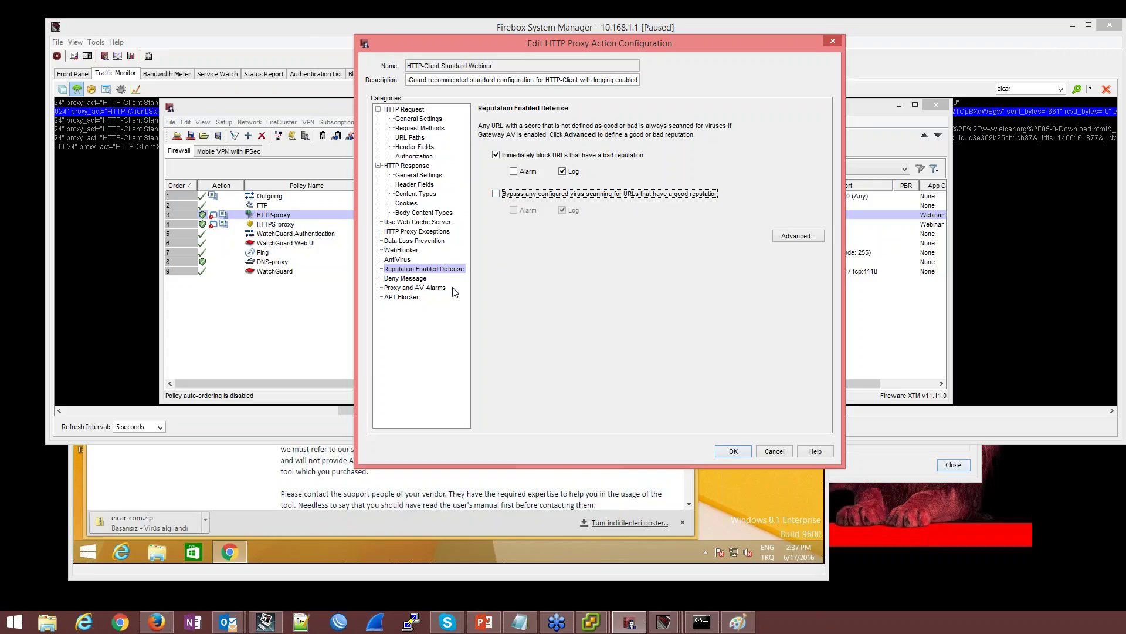
Review the proxy action's AntiVirus, Alarm, APT Blocker and Exceptions settings
click(398, 260)
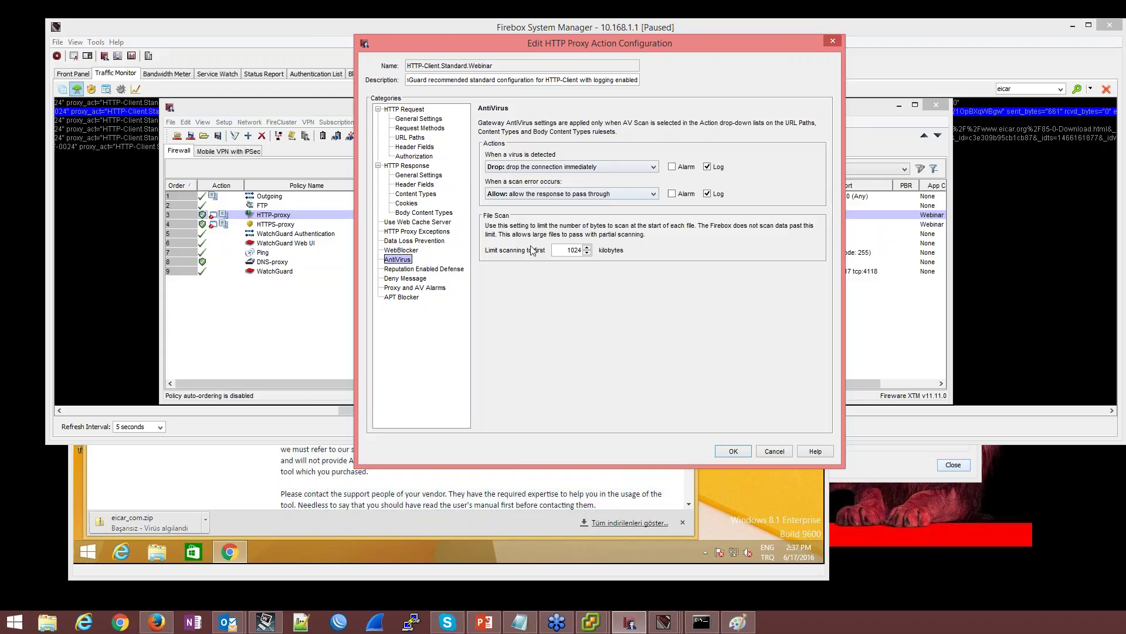
click(410, 288)
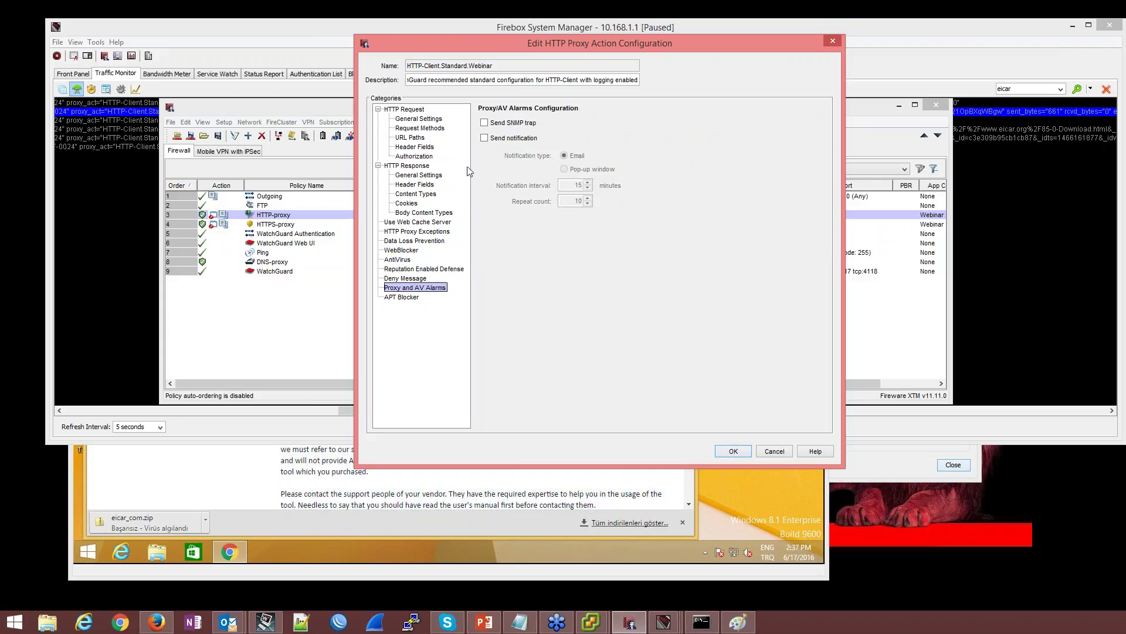
click(411, 297)
click(416, 232)
click(422, 213)
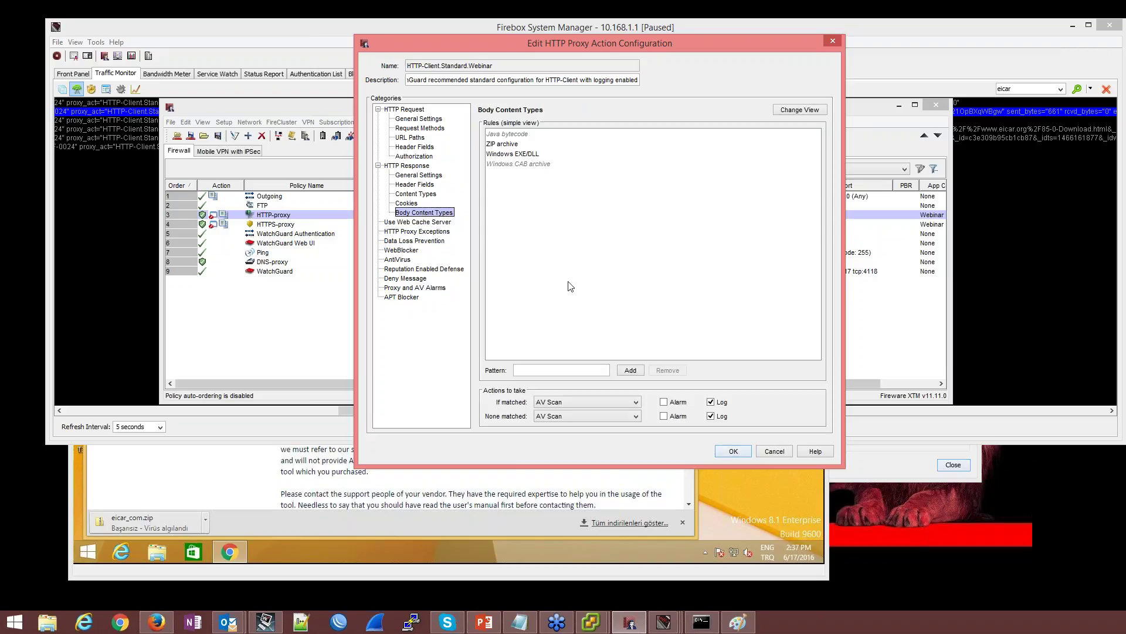
Check that the ZIP archive and Windows EXE/DLL body content rules use AV Scan, then click OK
click(795, 110)
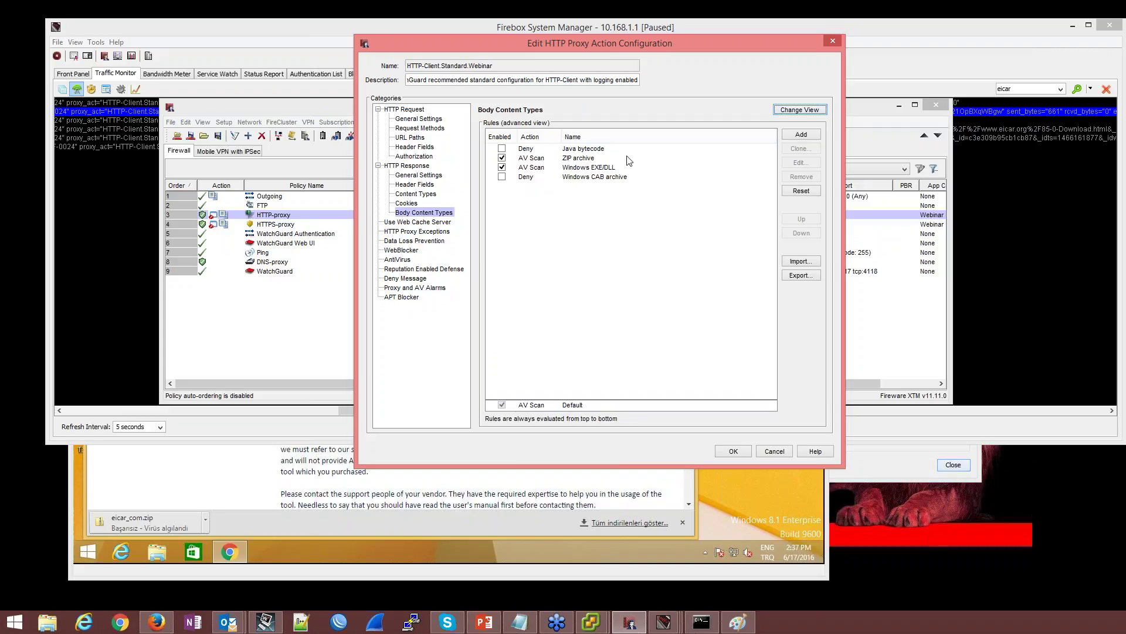
double_click(582, 158)
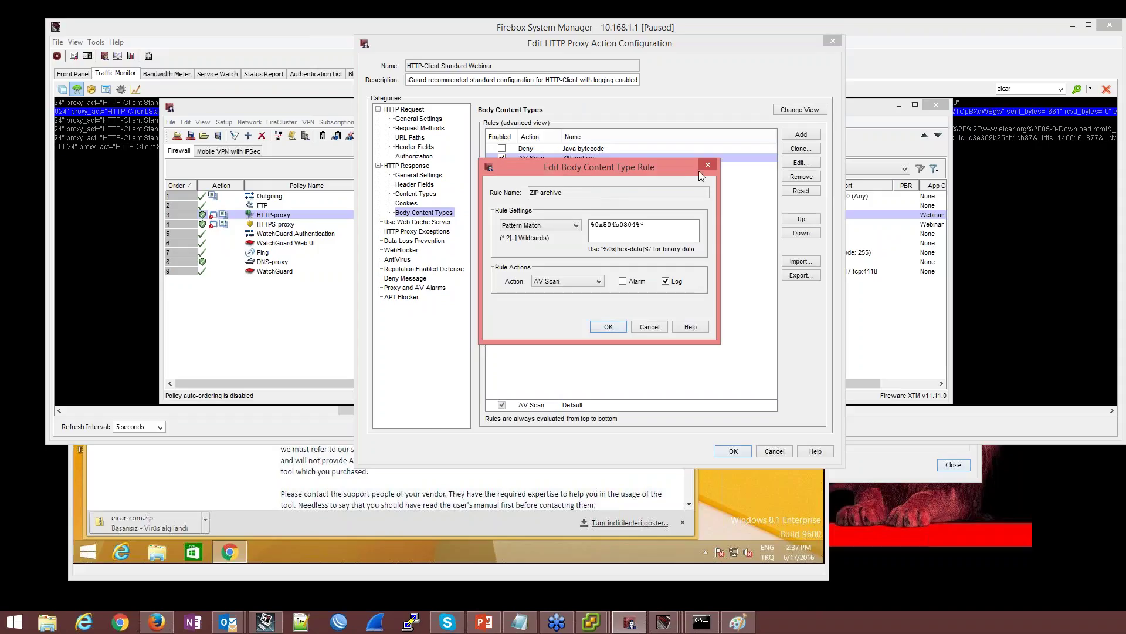
click(707, 165)
double_click(563, 168)
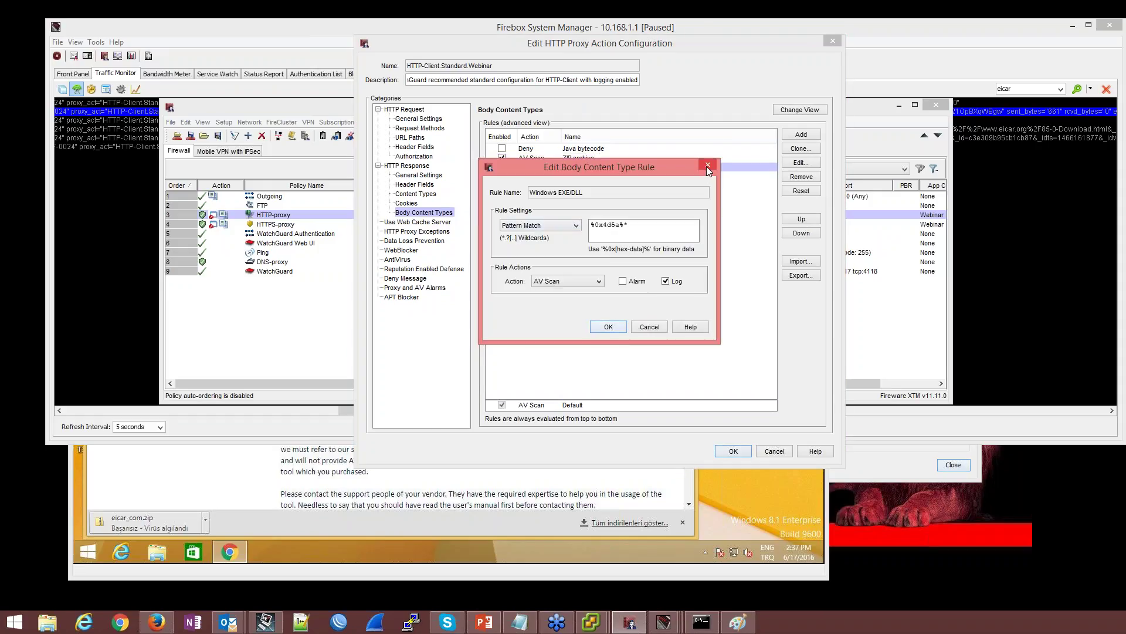
click(707, 166)
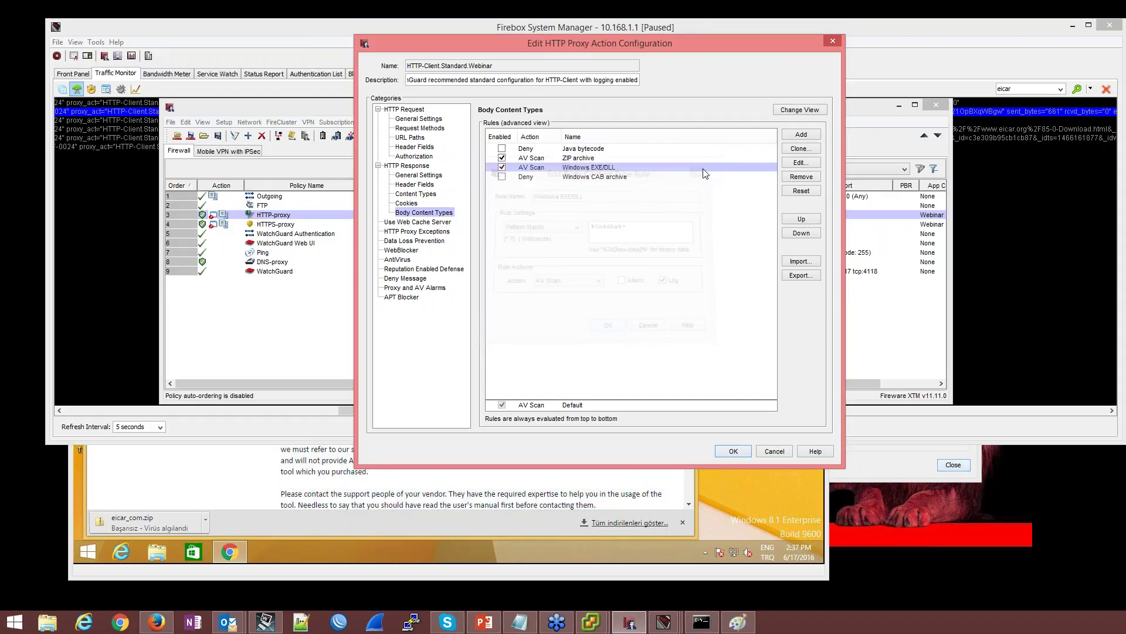
click(733, 451)
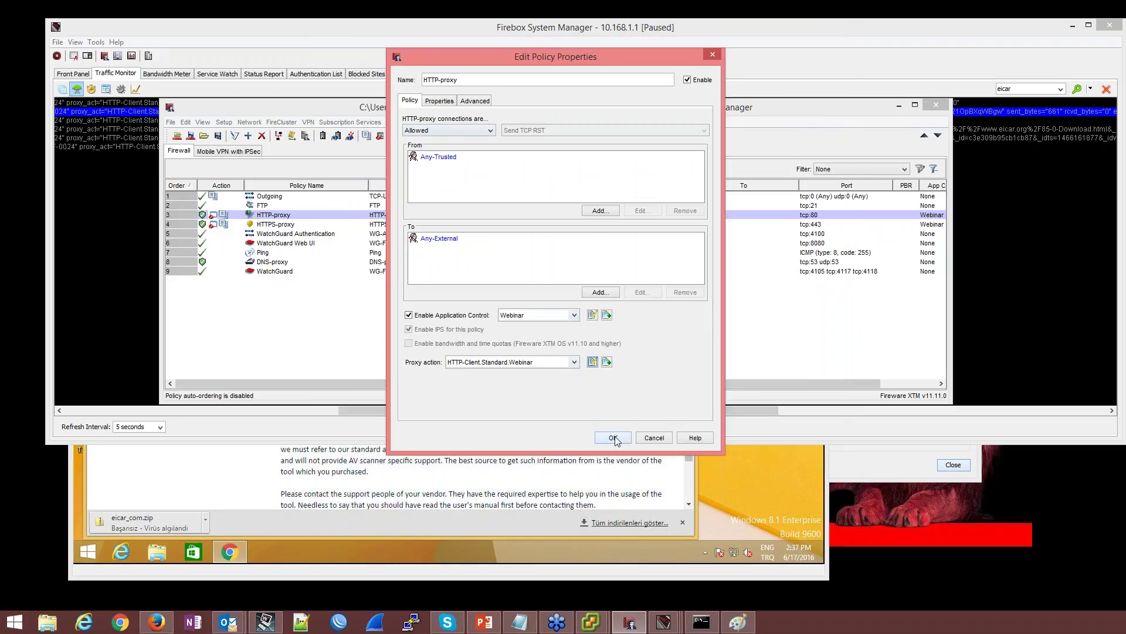
Open the Gateway AntiVirus configuration for the HTTP-proxy policy from Subscription Services
click(613, 439)
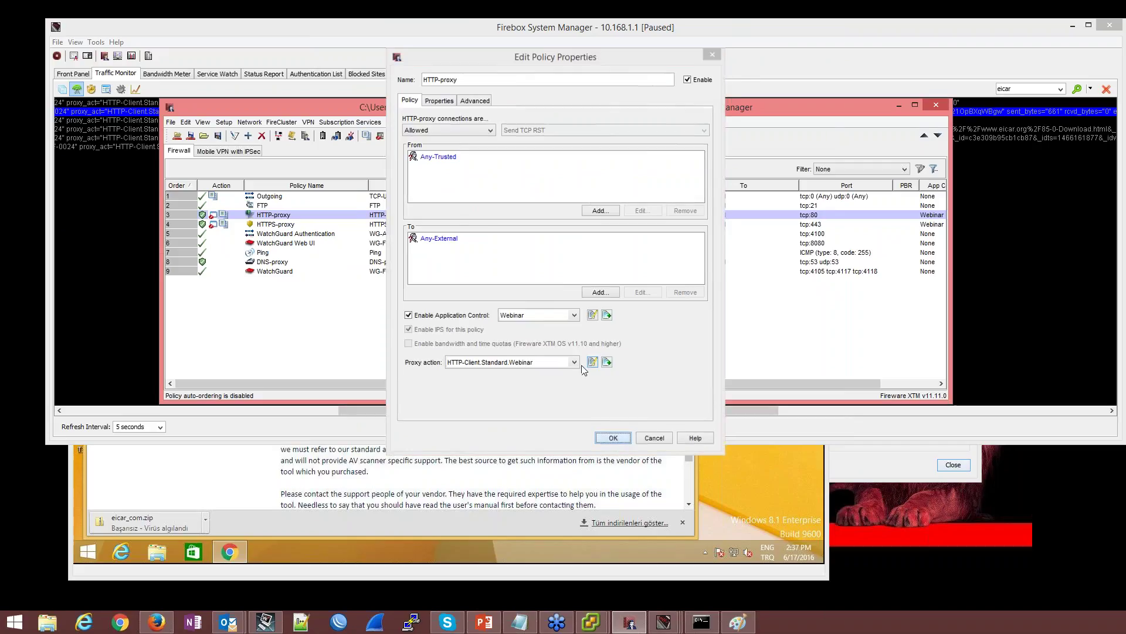
click(350, 122)
mouse_move(381, 149)
click(461, 163)
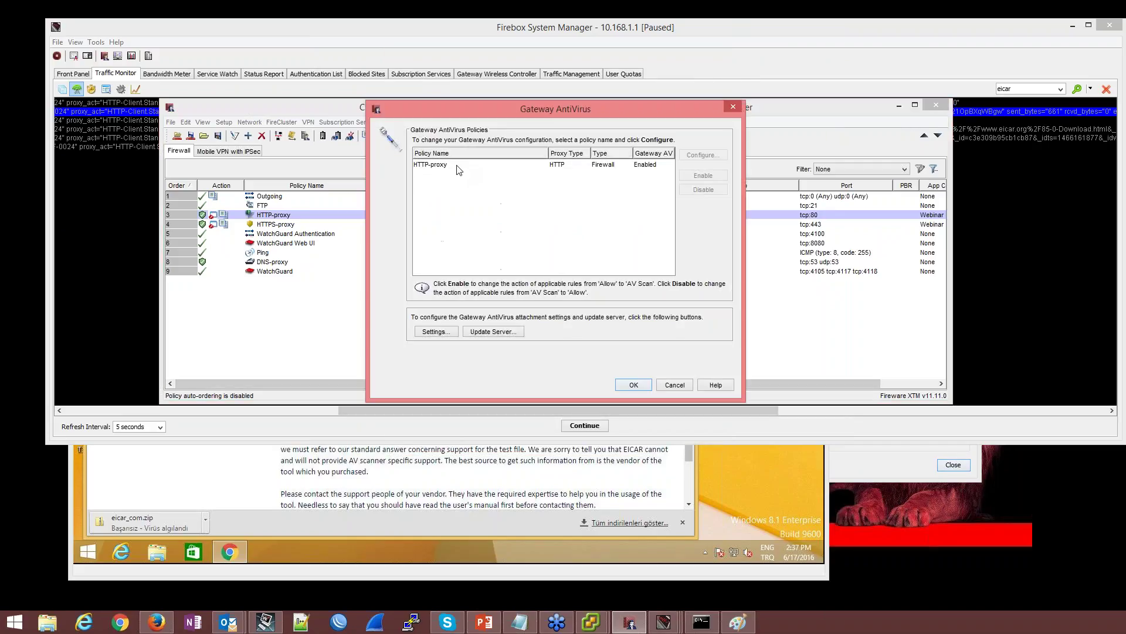
click(443, 168)
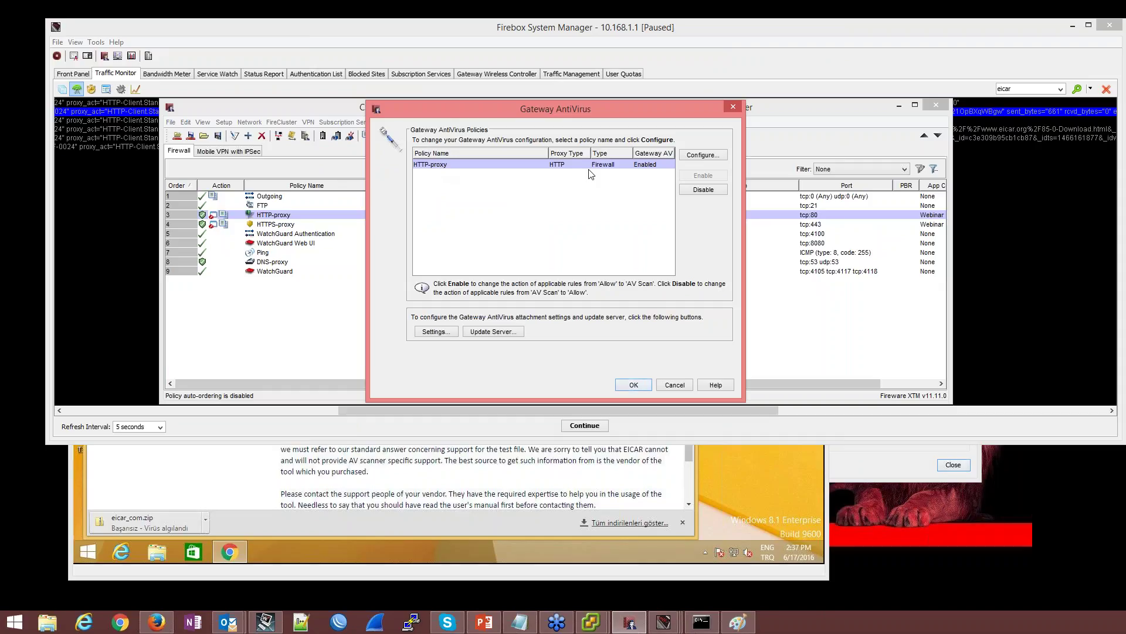
click(700, 156)
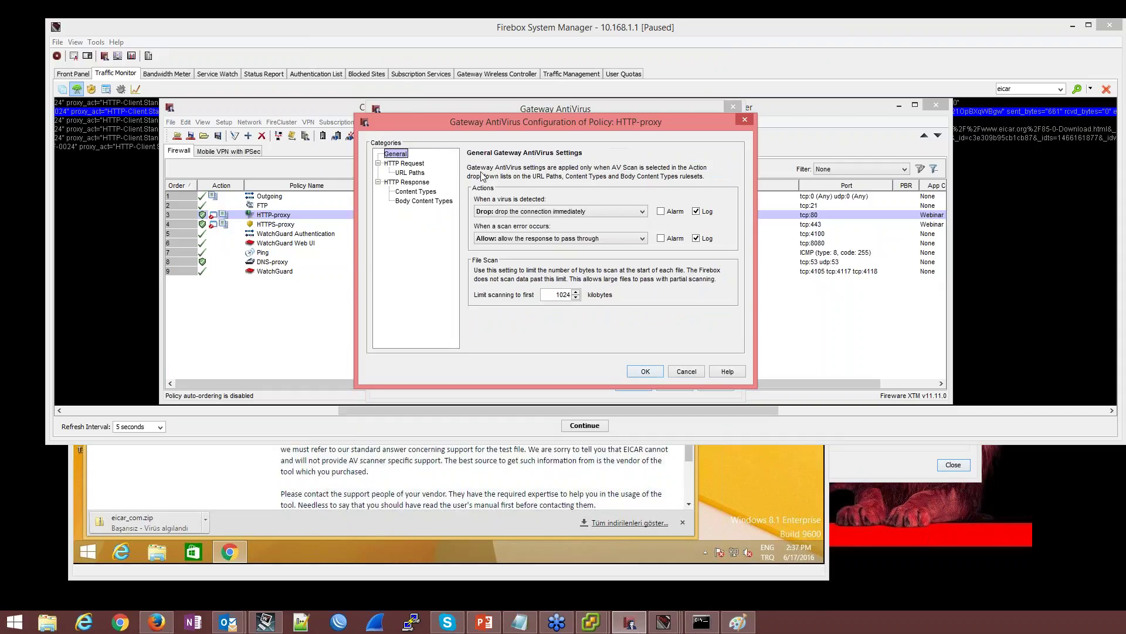
Set the Gateway AntiVirus scan-error action to Drop and accept both dialogs
click(415, 201)
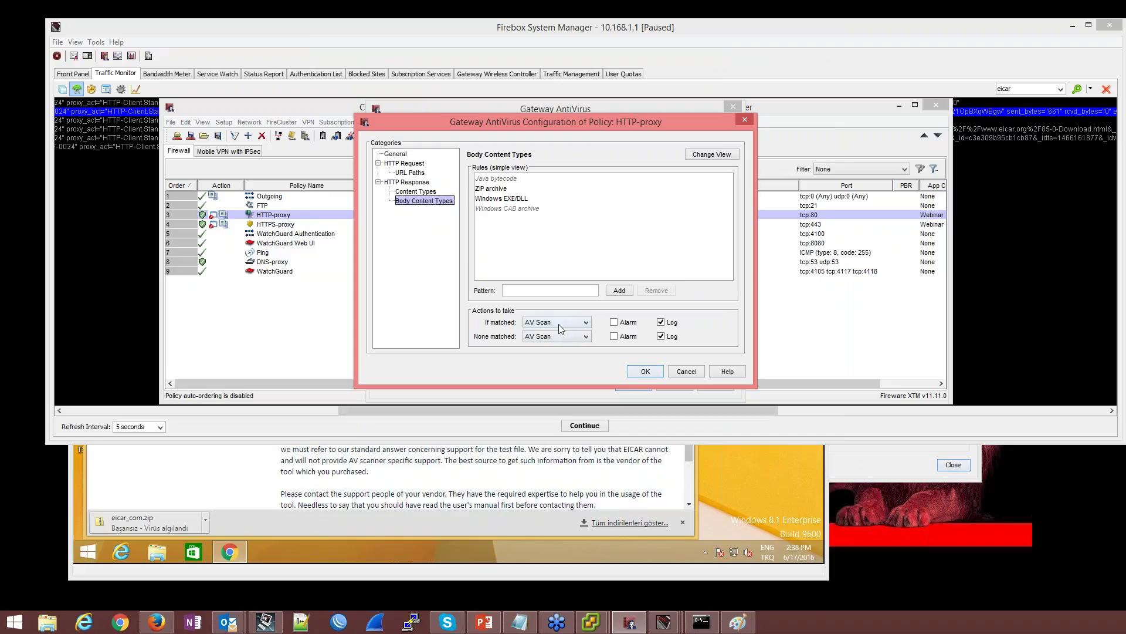
click(430, 192)
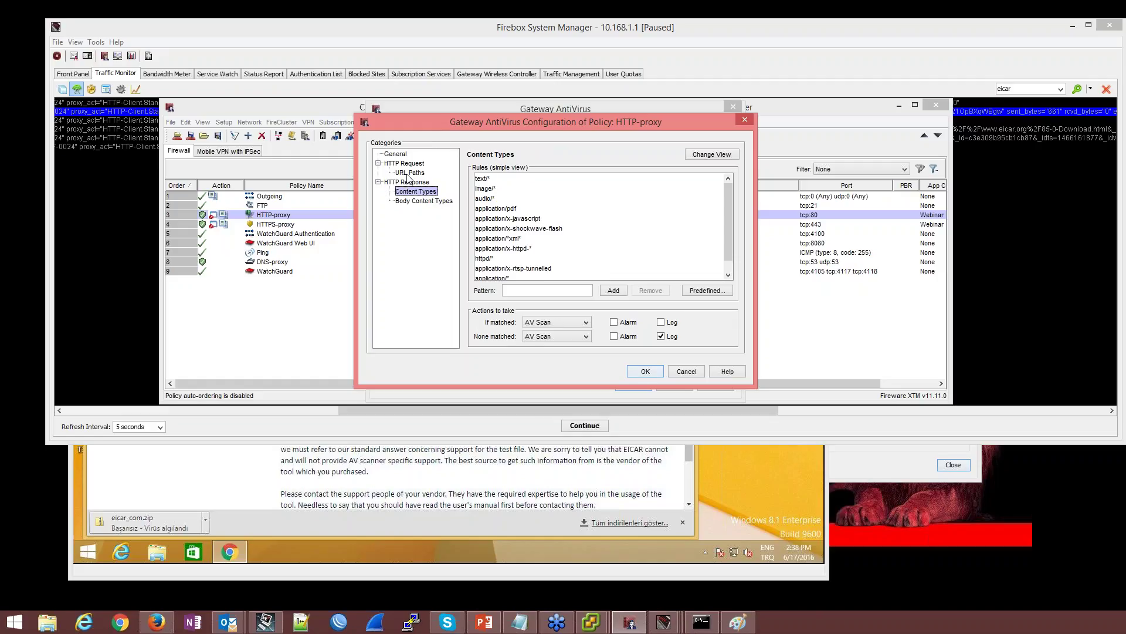
click(396, 154)
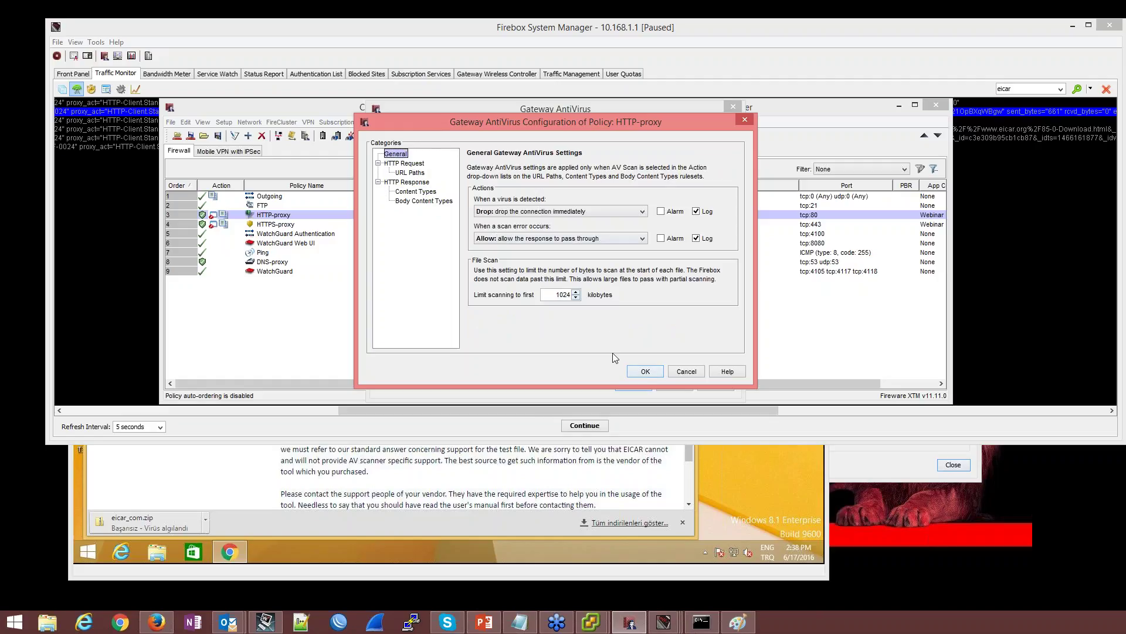
click(510, 238)
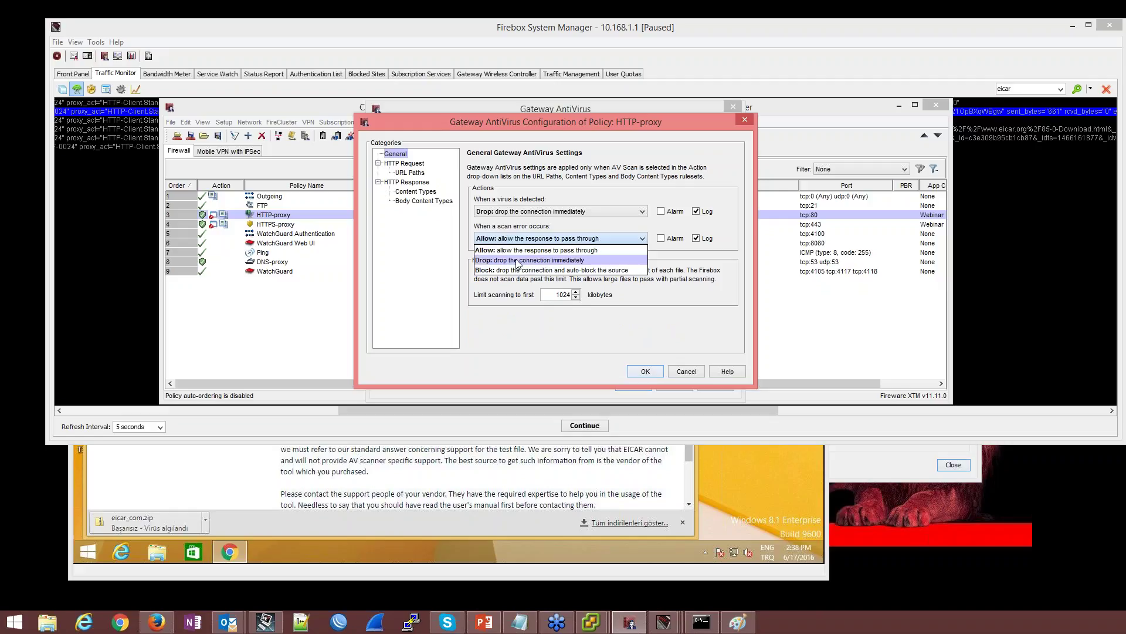
click(517, 263)
click(530, 239)
click(530, 240)
click(645, 371)
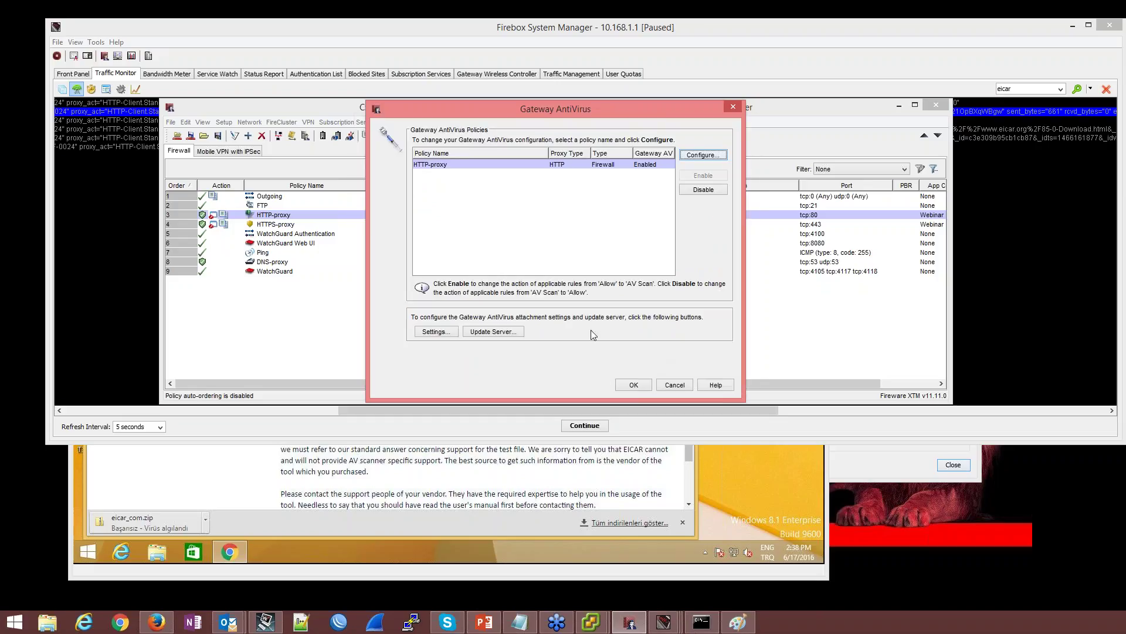
click(633, 386)
Save the configuration to the Firebox with the admin passphrase and replace T30-W.xml
click(190, 137)
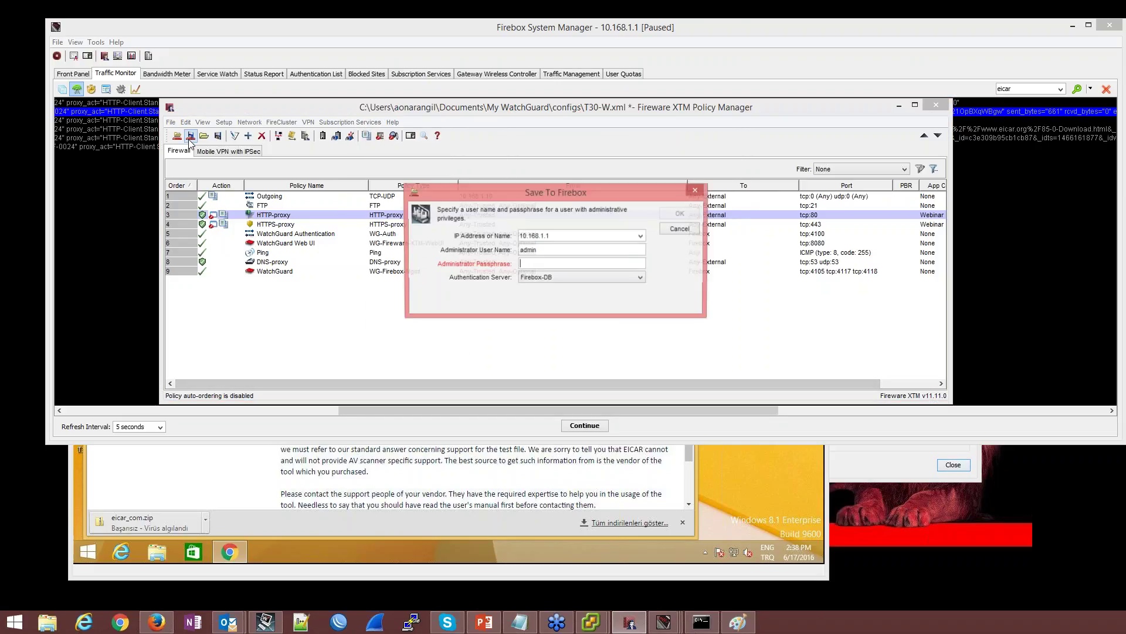
text(readwrite)
key(Return)
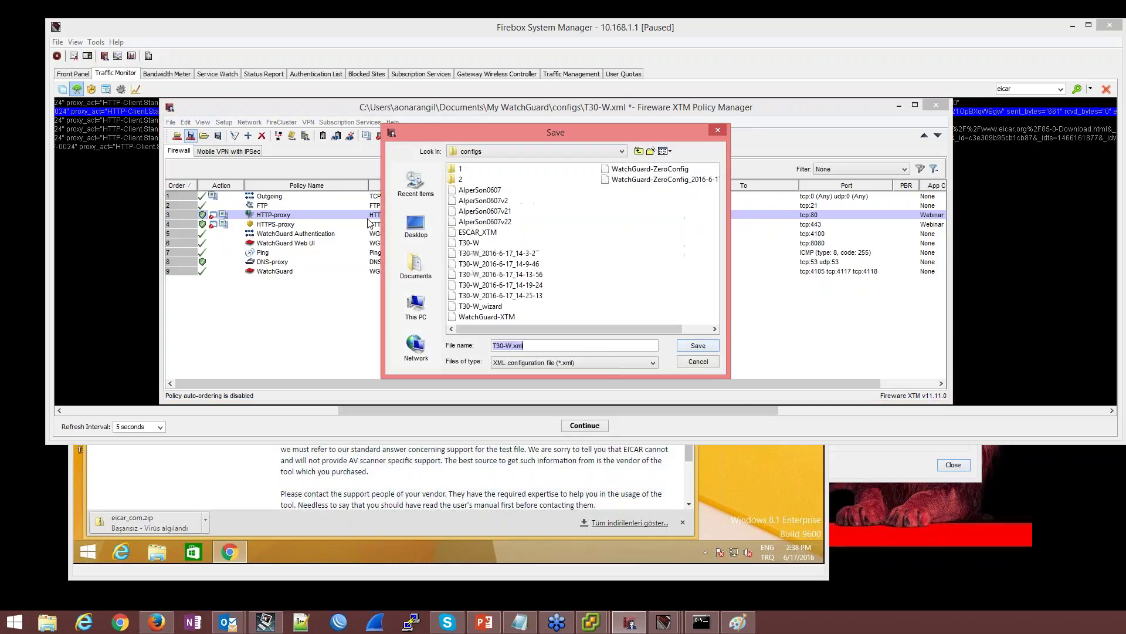
click(698, 346)
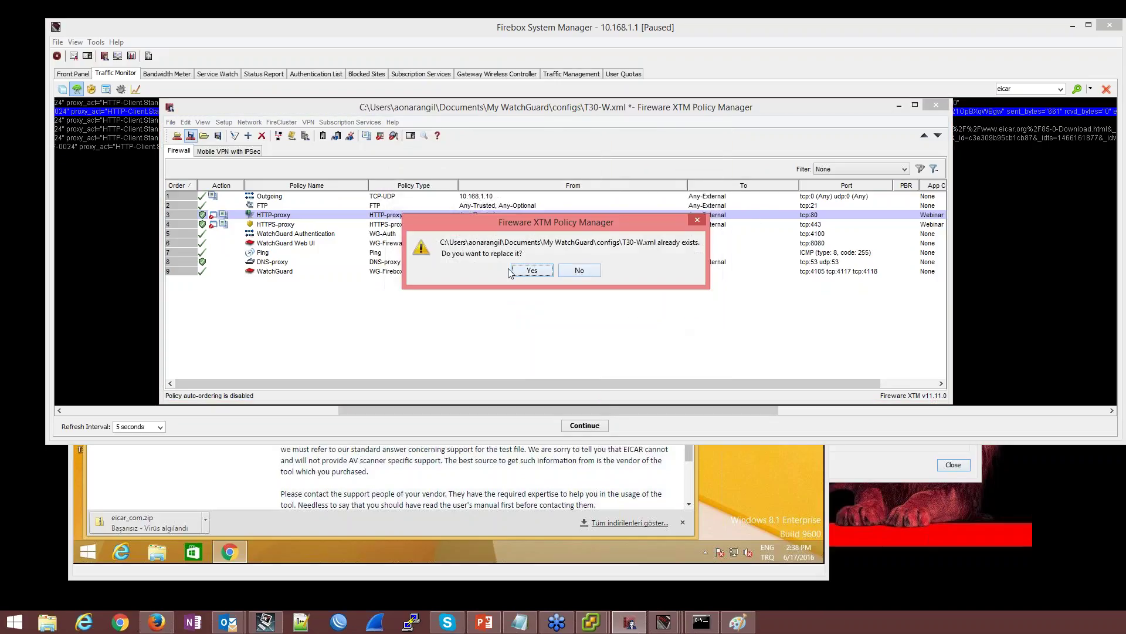
click(521, 272)
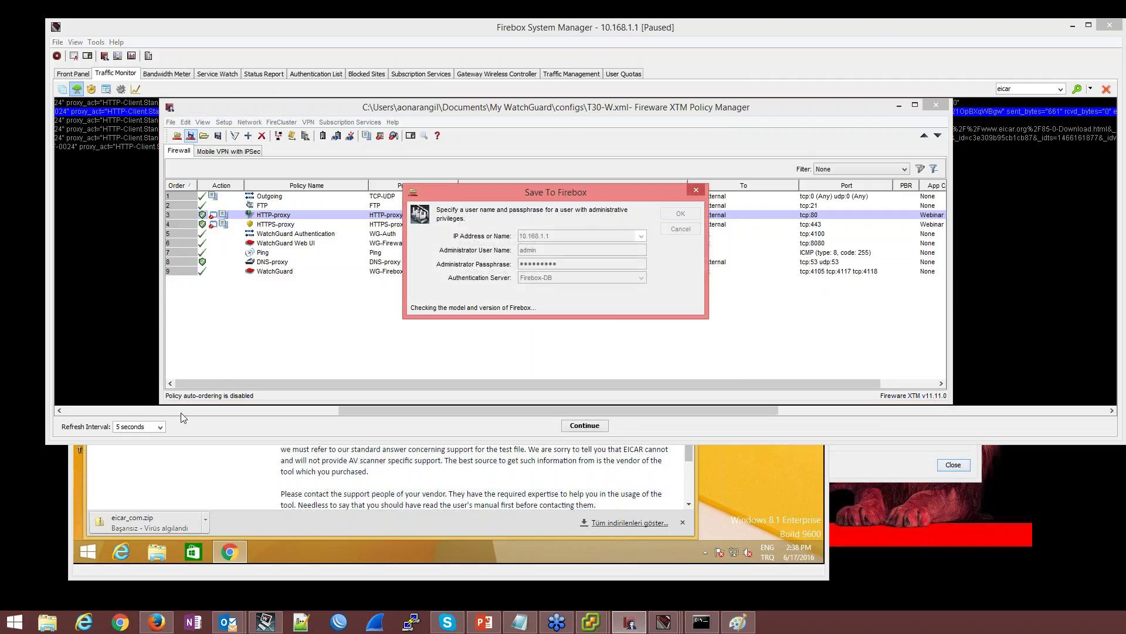
Resume live traffic monitoring in Firebox System Manager and switch to the Windows 8.1 VM
click(182, 411)
click(436, 139)
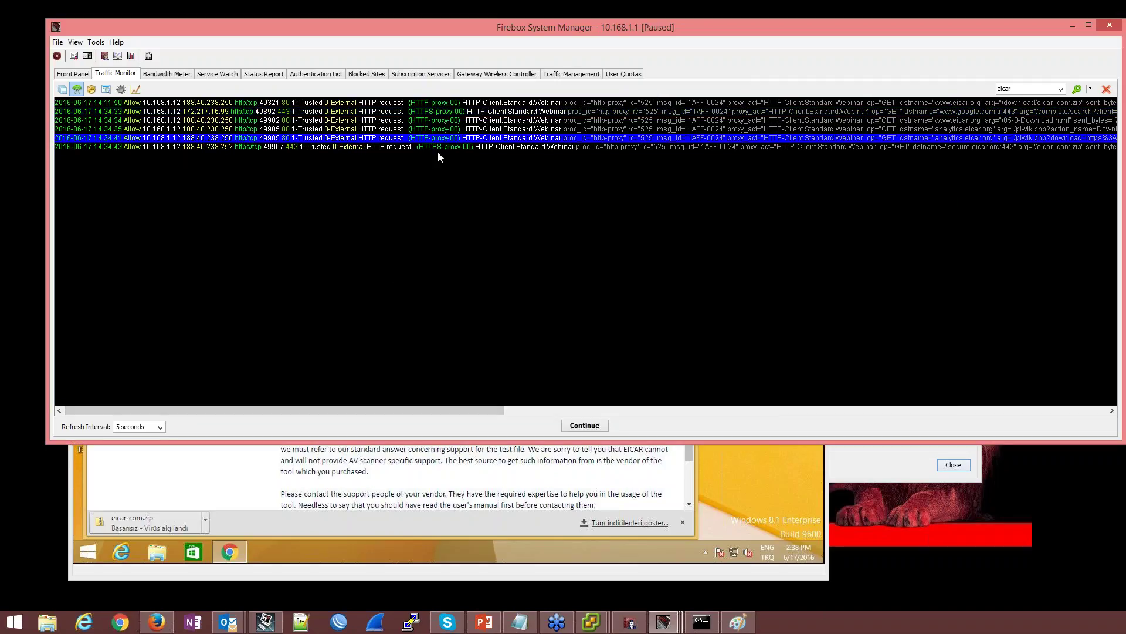
click(585, 425)
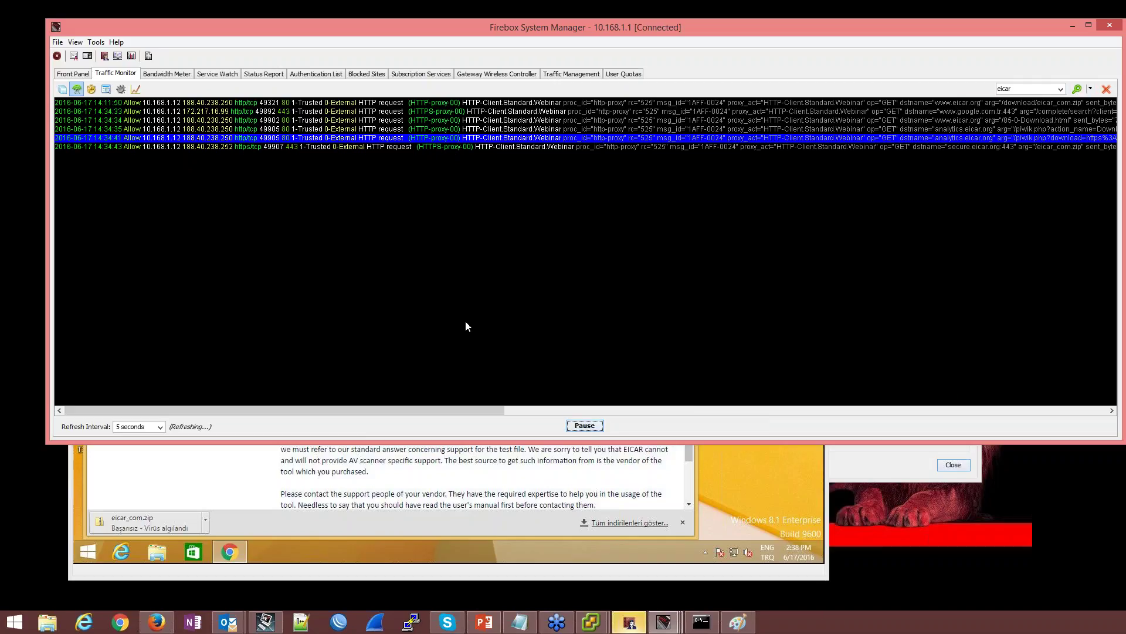
click(457, 495)
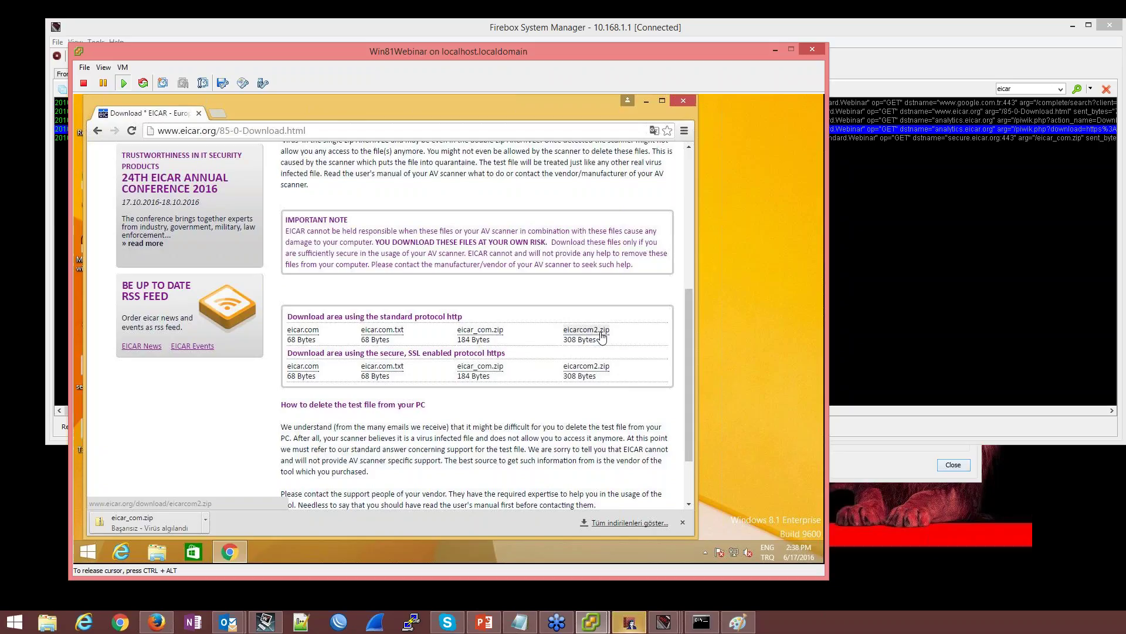
Try downloading eicarcom2.zip over http and https, highlighting the reputation denial reason
click(603, 332)
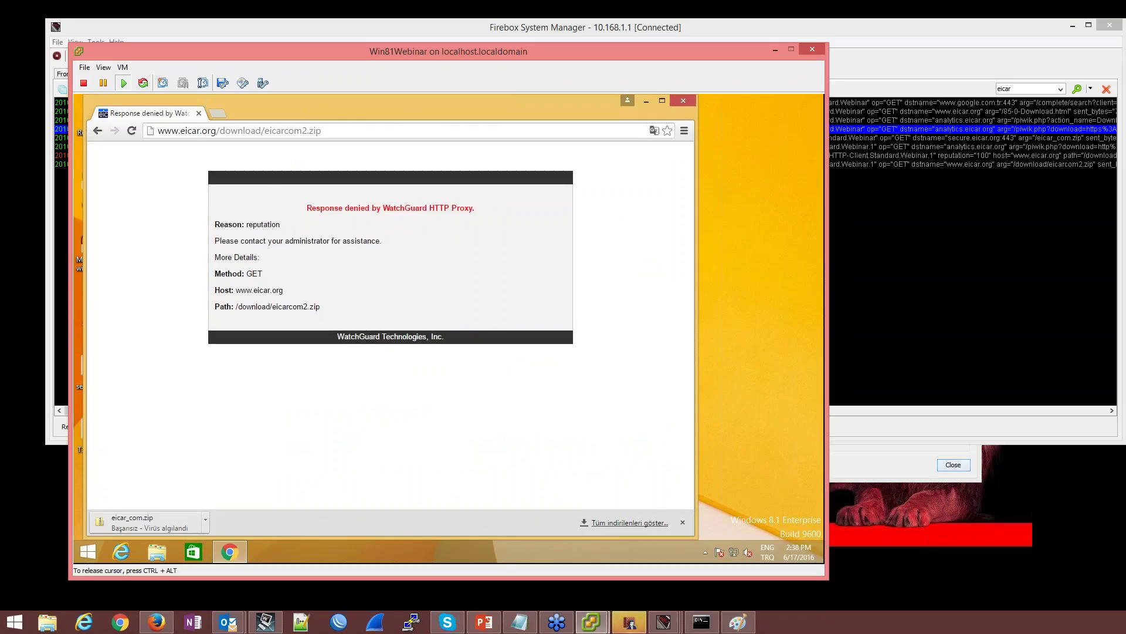
click(98, 131)
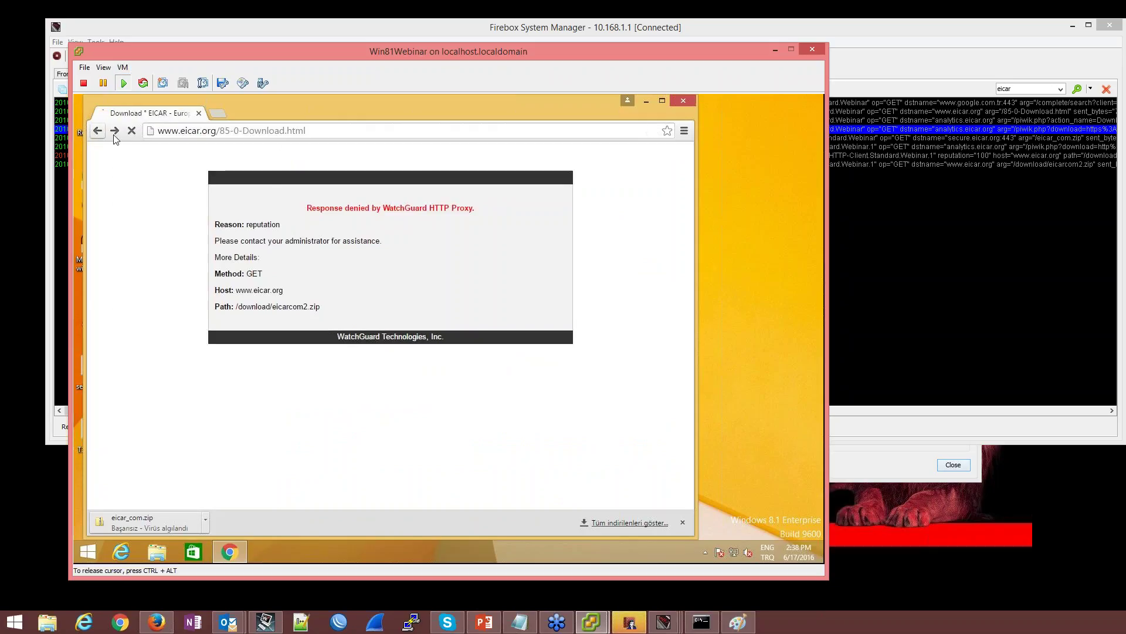
click(586, 366)
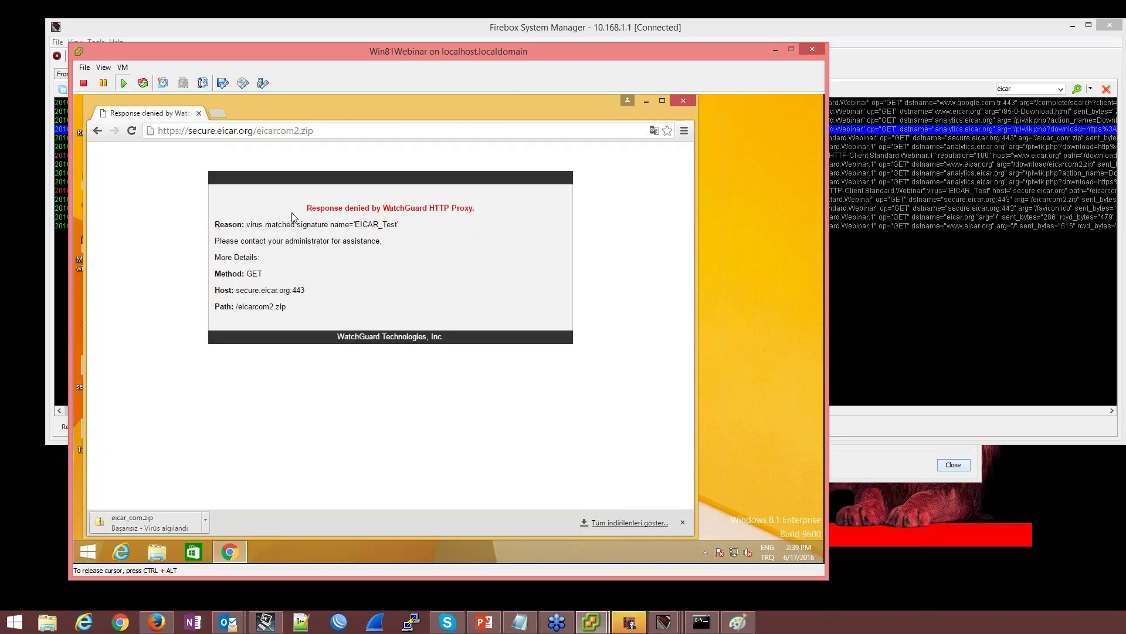
mouse_move(295, 224)
mouse_down()
mouse_move(460, 208)
mouse_move(483, 209)
mouse_move(483, 223)
mouse_up()
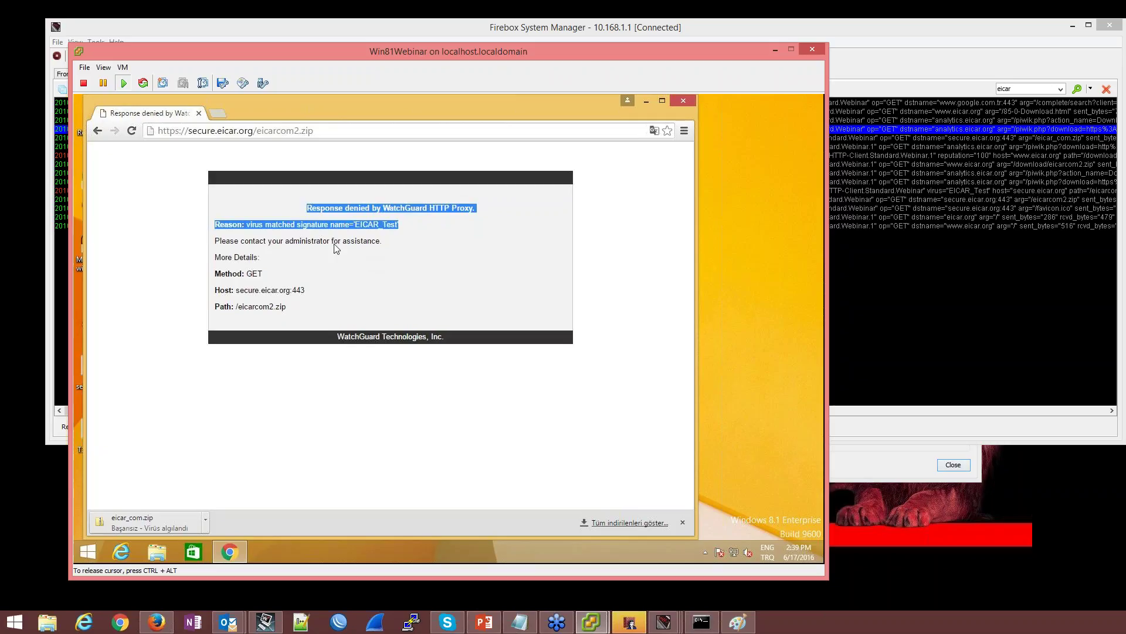
Retry the http eicarcom2.zip download, then return to the host desktop
click(98, 131)
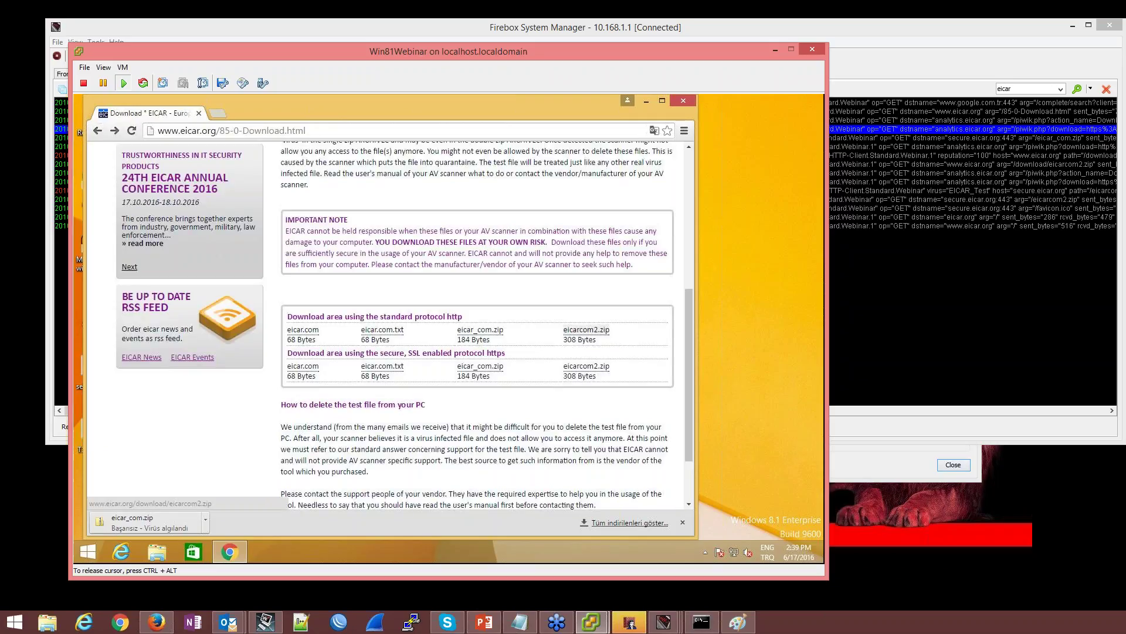
click(586, 330)
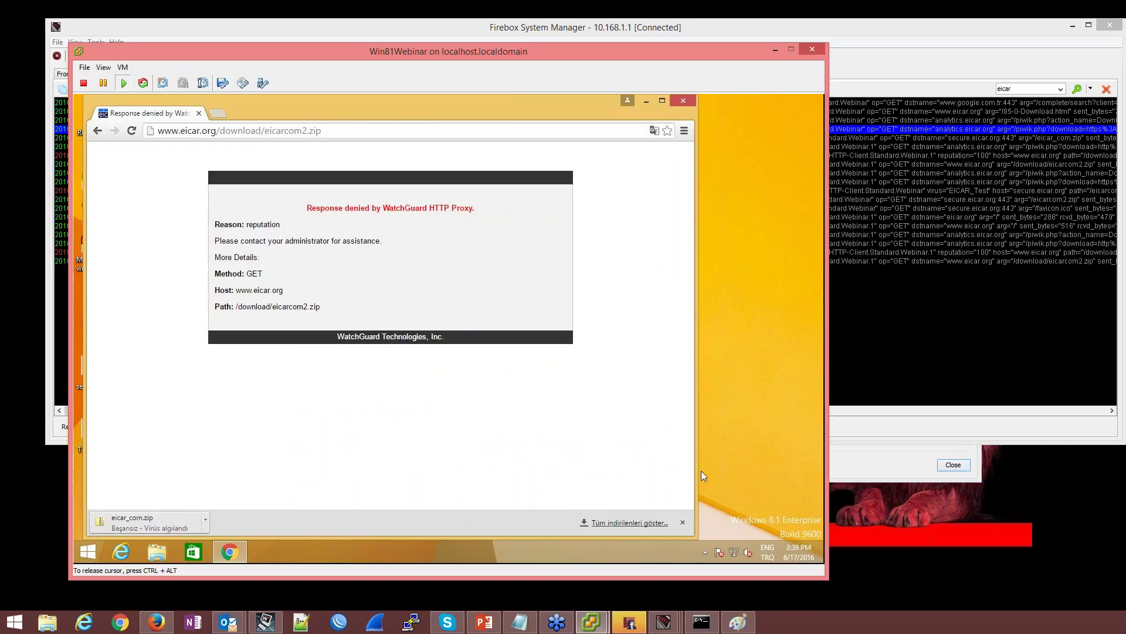
click(911, 514)
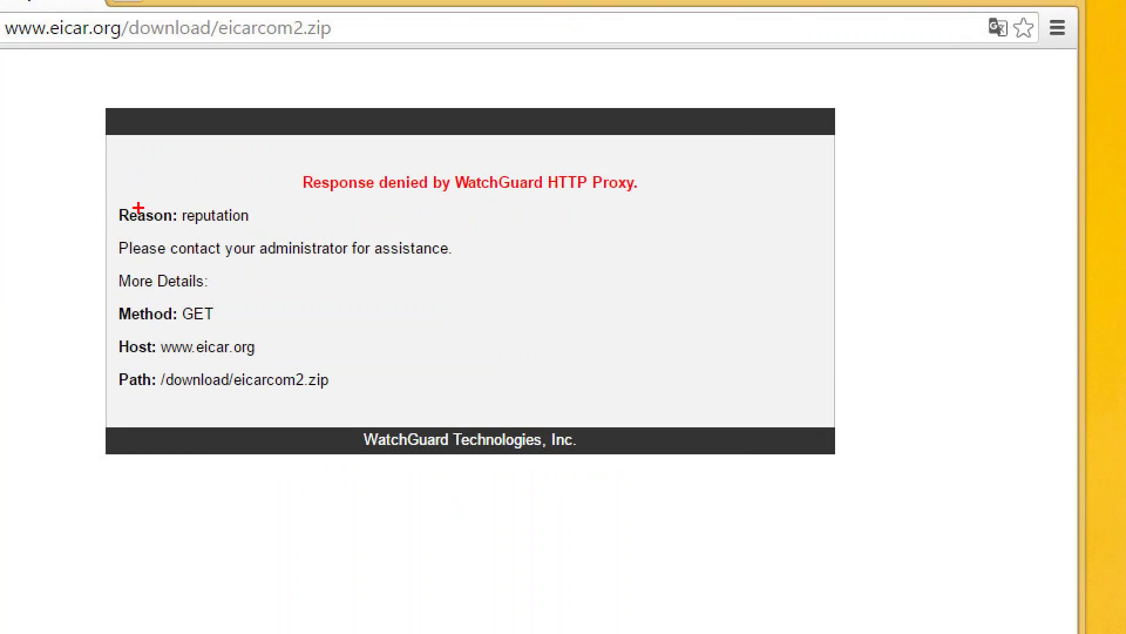
drag(110, 195, 267, 234)
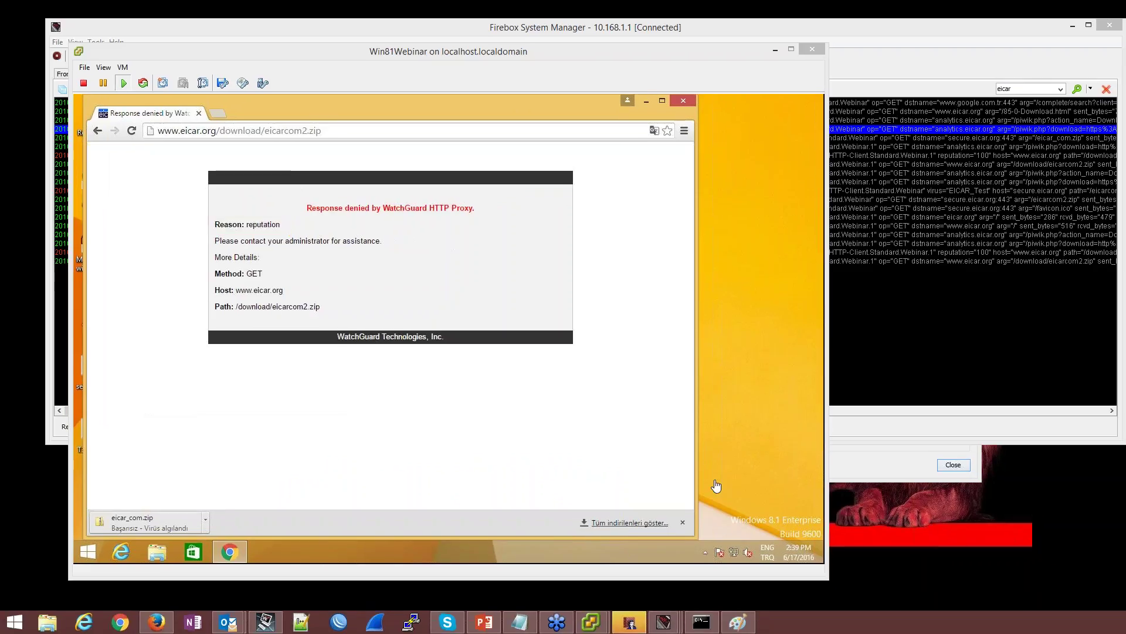
Uncheck 'Immediately block URLs that have a bad reputation' in HTTP-proxy's proxy action
click(629, 623)
key(Return)
double_click(284, 216)
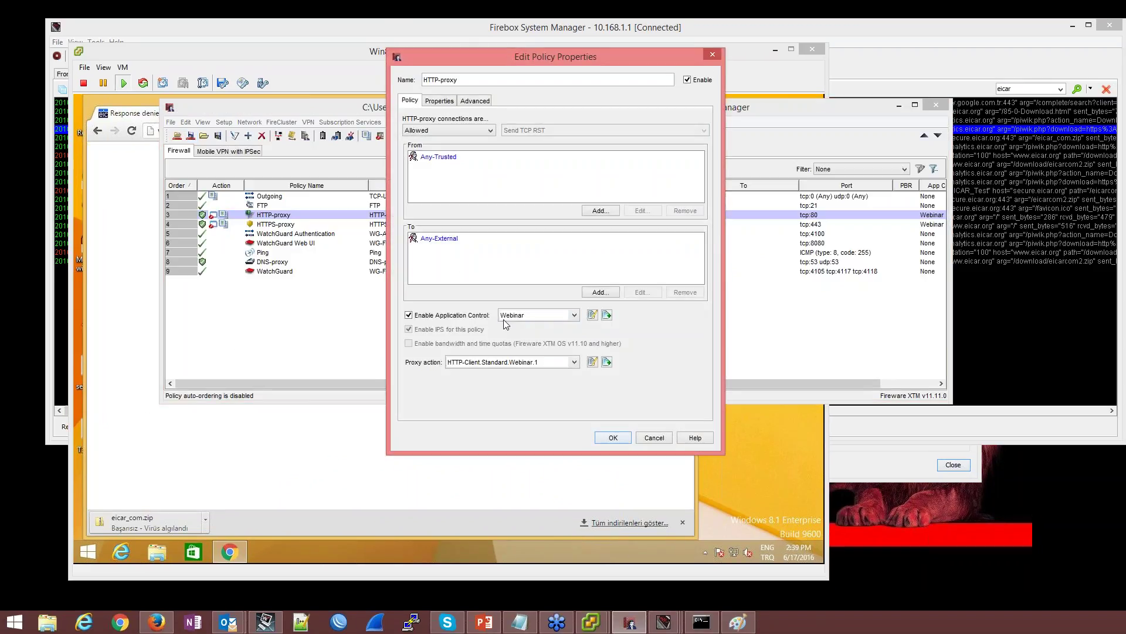
click(592, 362)
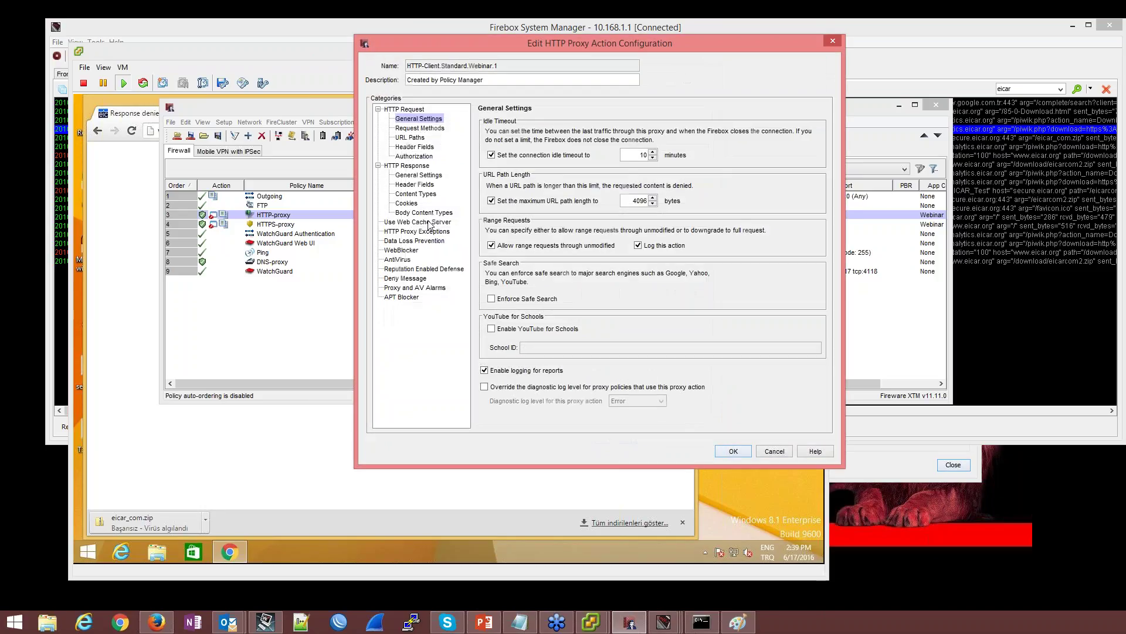
click(414, 269)
click(505, 157)
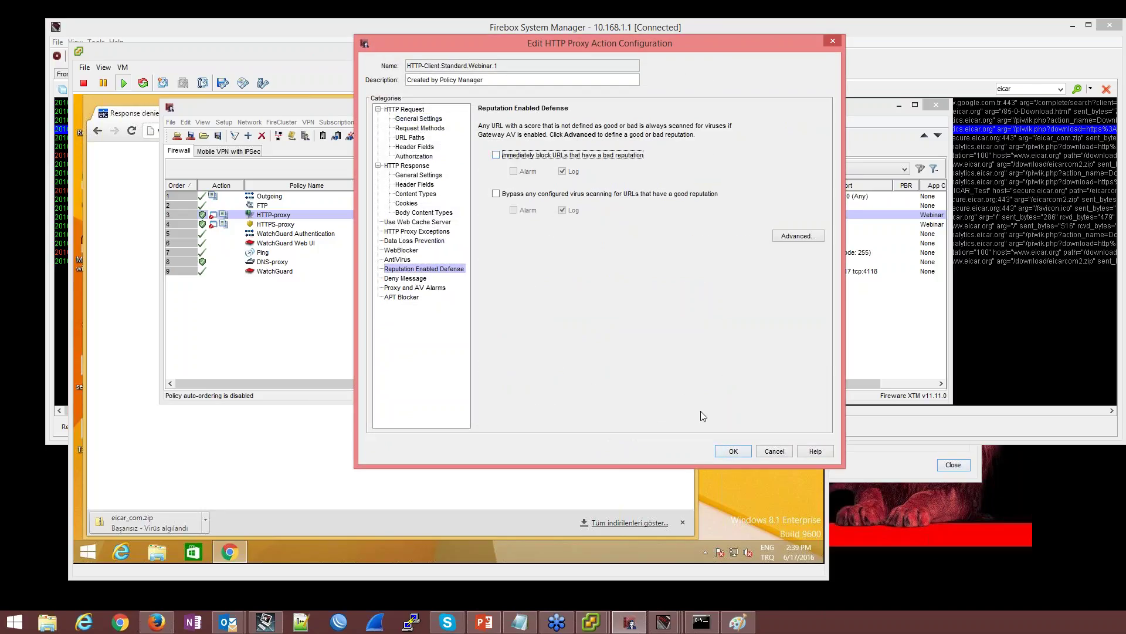
click(734, 451)
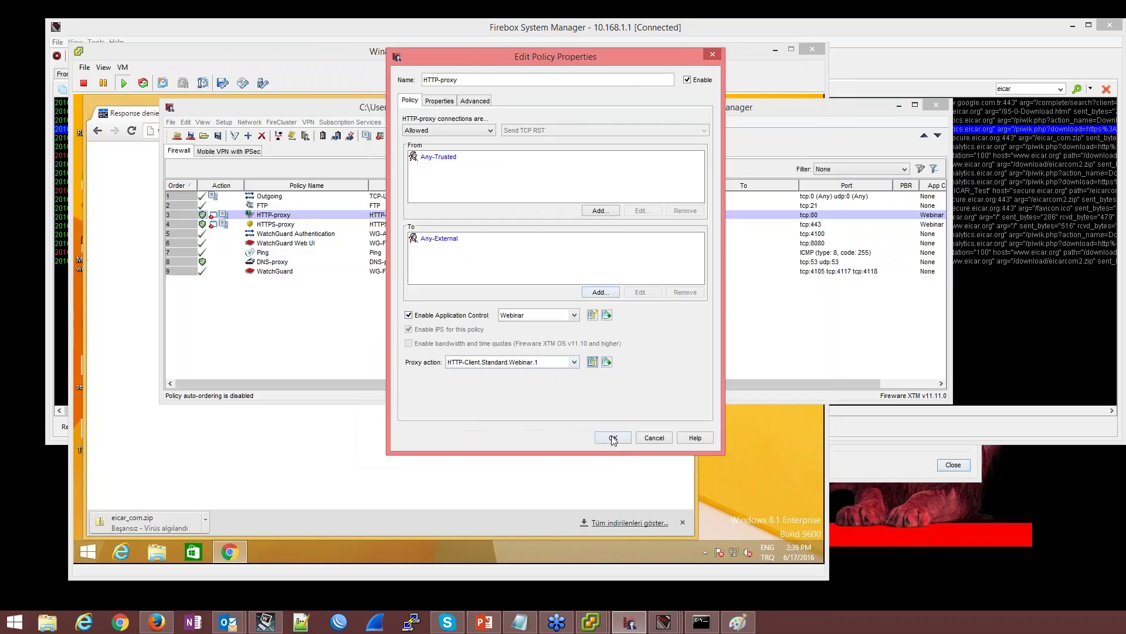
click(611, 439)
Save to the Firebox with the admin passphrase, replace T30-W.xml, and open HTTPS-proxy properties
click(191, 135)
text(•••••••••)
key(Return)
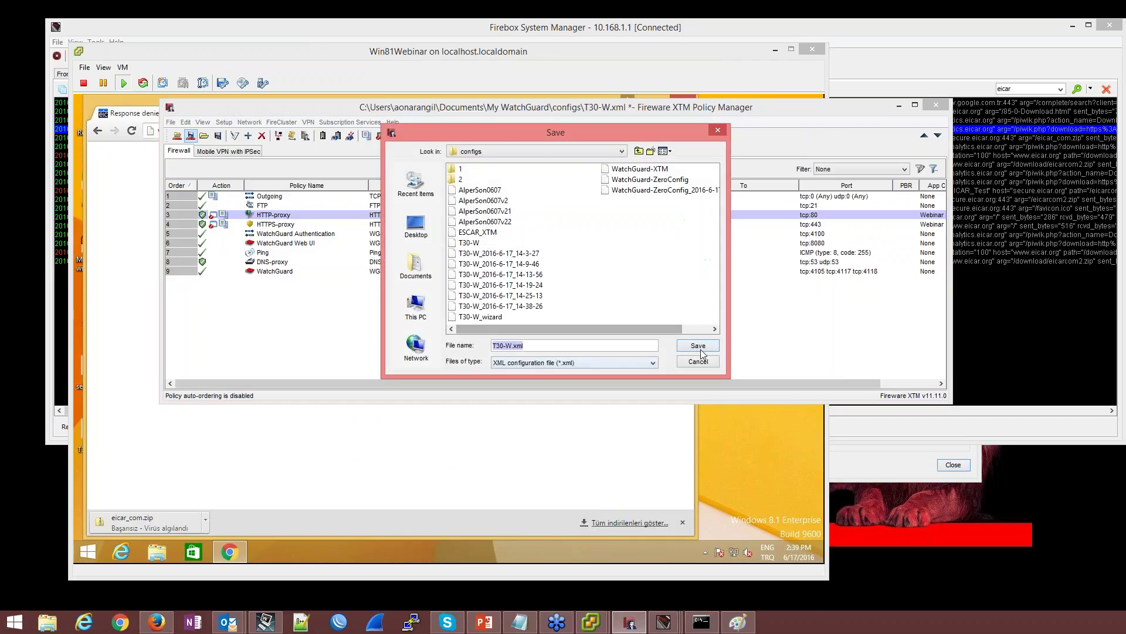
click(692, 347)
click(534, 268)
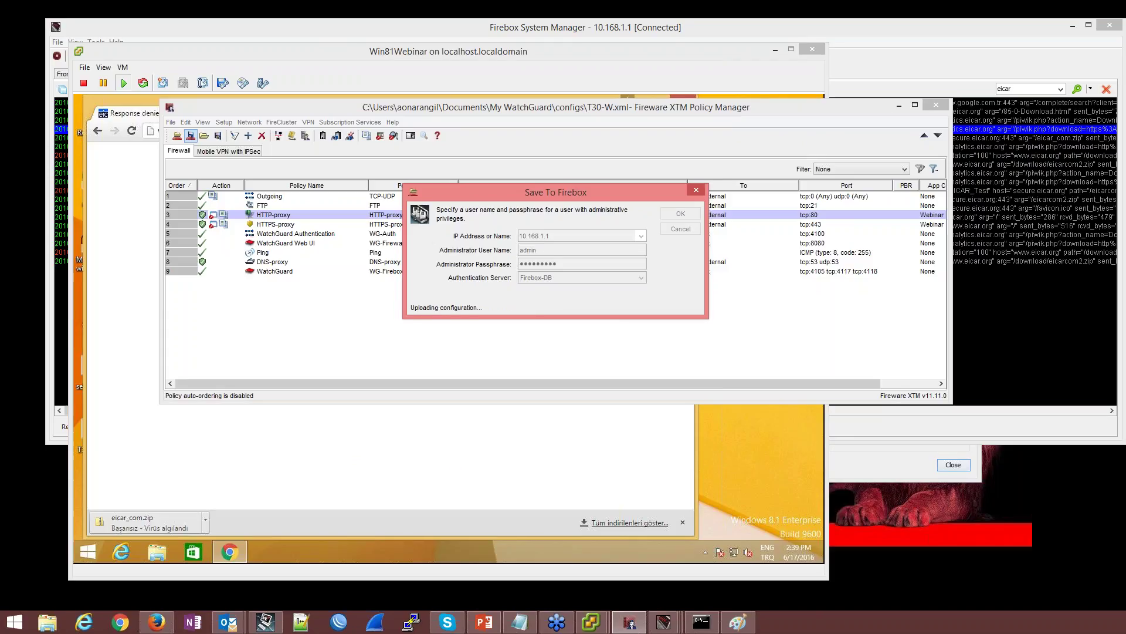
click(553, 269)
double_click(296, 225)
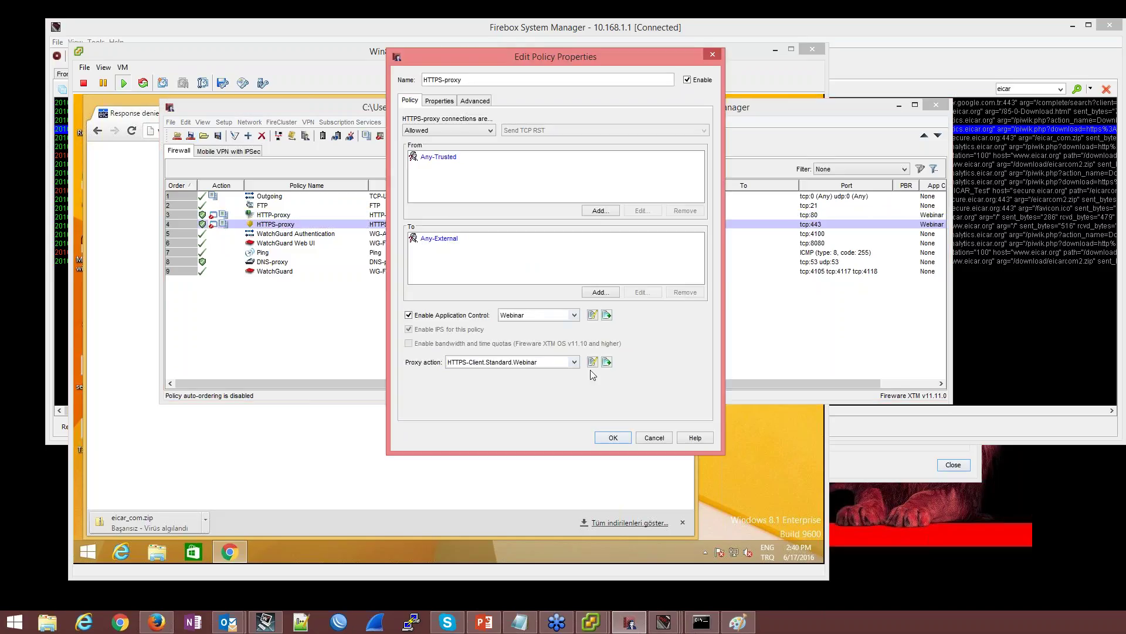
Set unmatched domains to Allow in the HTTPS proxy action, close both dialogs, and return to the VM
click(593, 362)
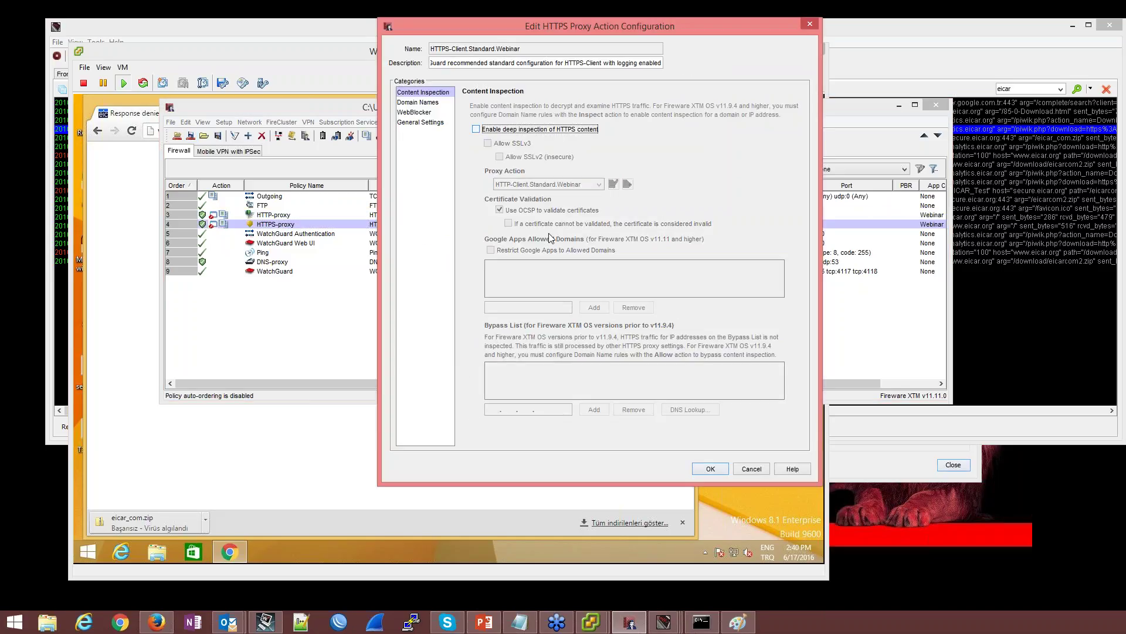
click(703, 470)
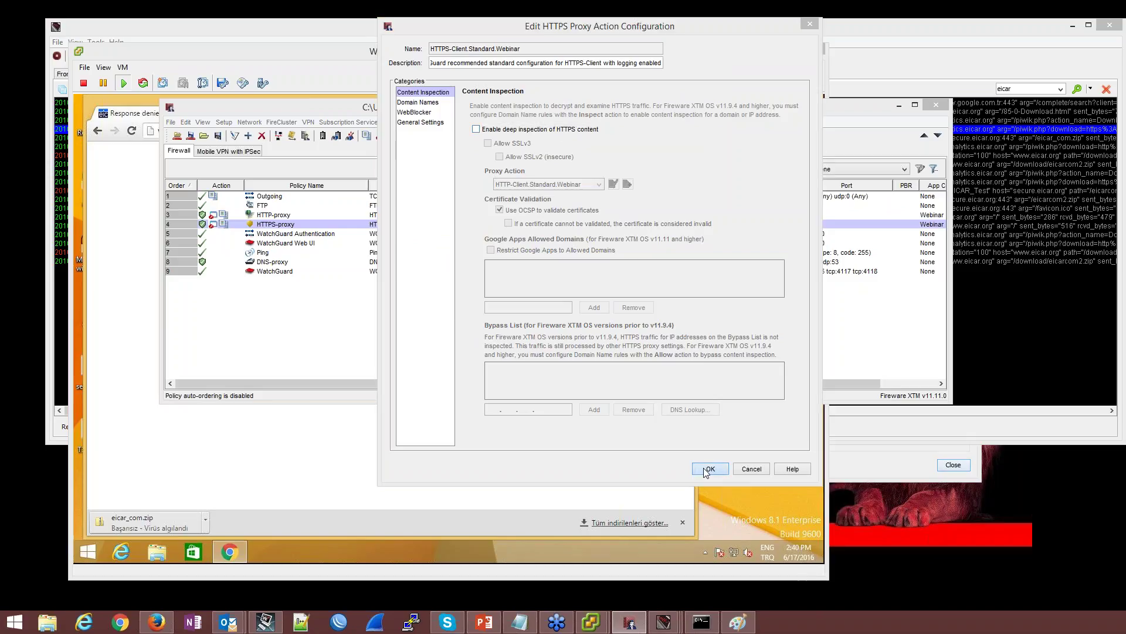
click(599, 269)
click(586, 434)
click(585, 452)
click(711, 469)
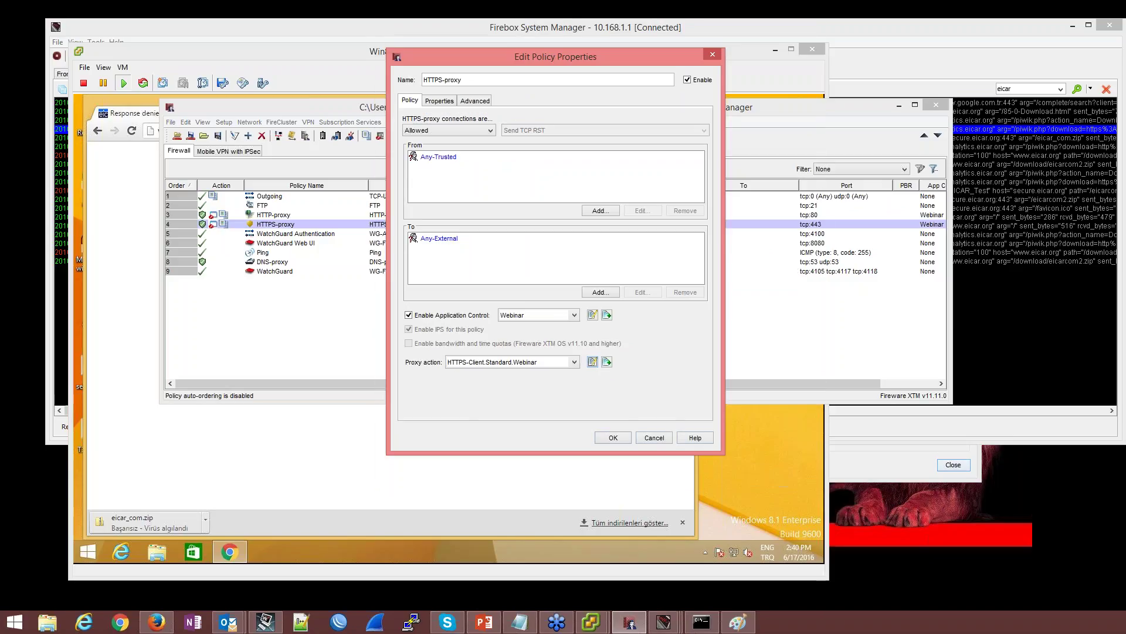
click(592, 362)
click(613, 437)
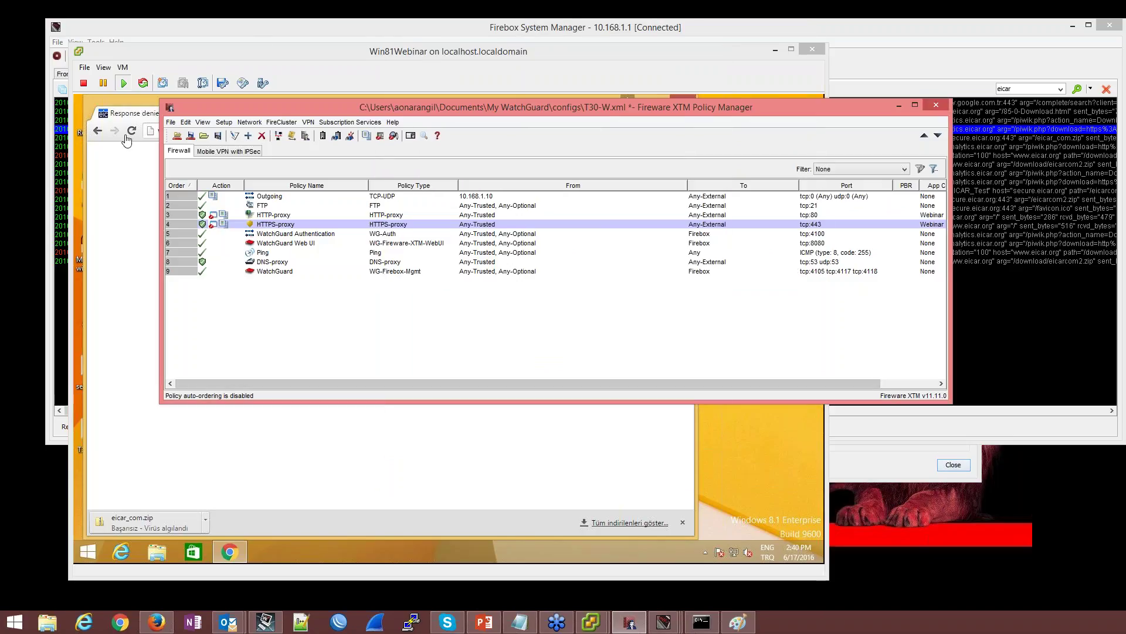
click(196, 203)
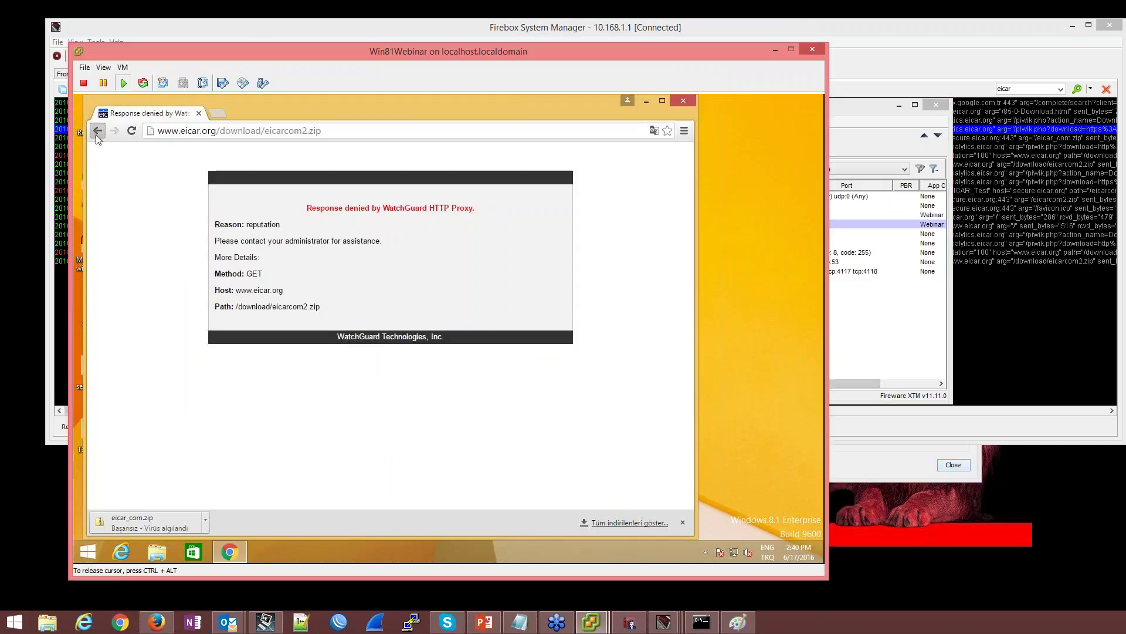
Go back to the EICAR page and download eicarcom2.zip from the https download area
click(96, 133)
drag(286, 352, 588, 366)
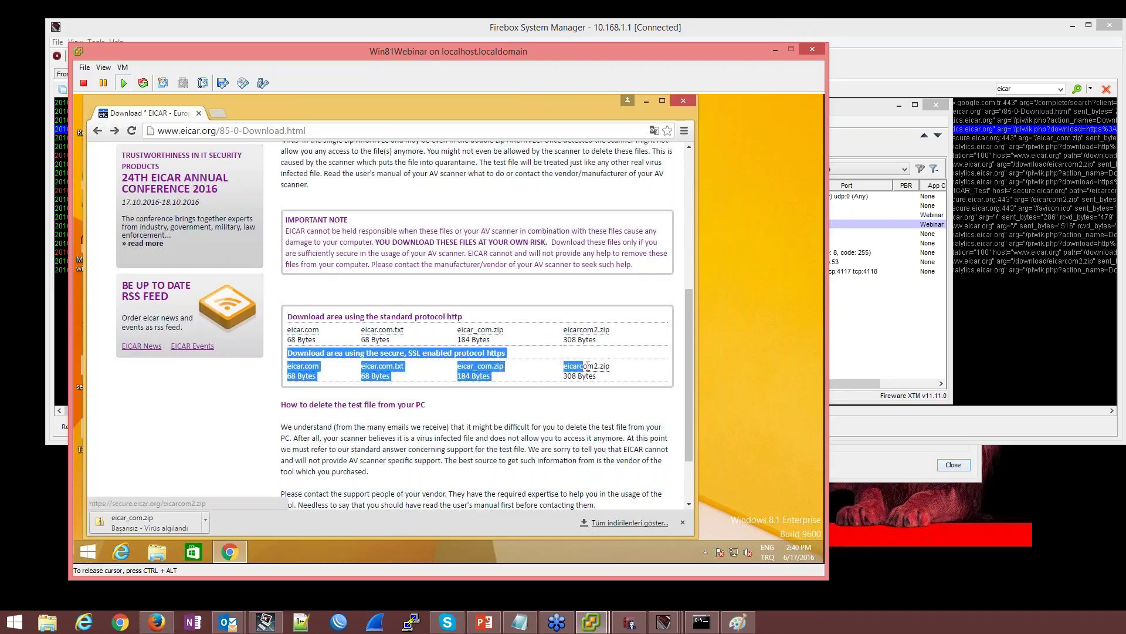
click(629, 359)
click(597, 368)
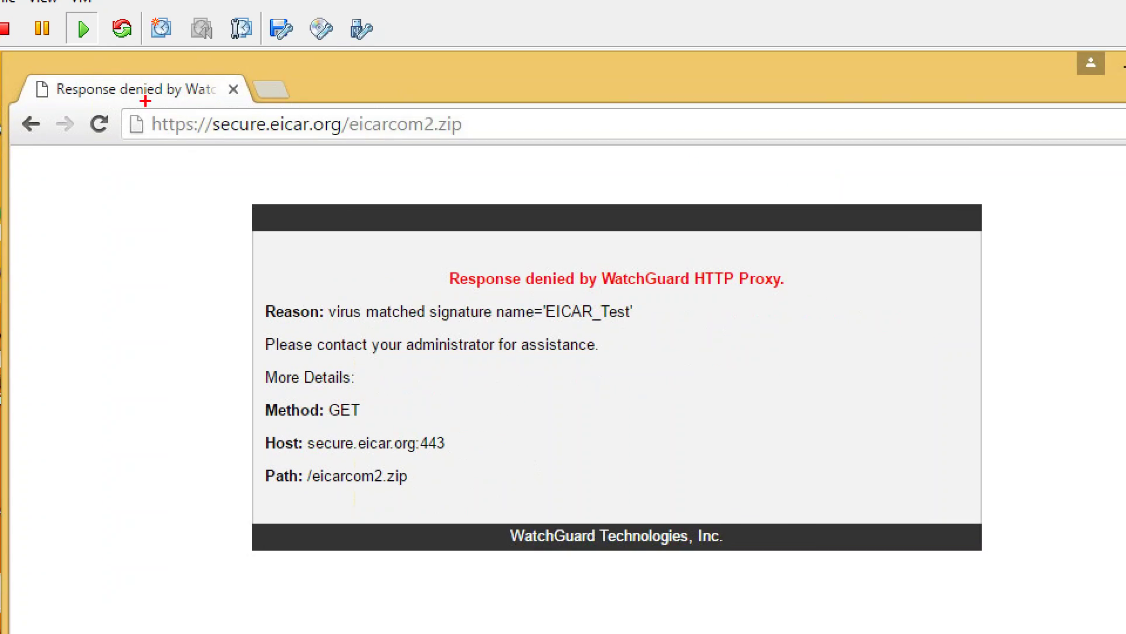
Highlight the WatchGuard denial page details citing virus signature EICAR_Test
mouse_move(119, 106)
mouse_down()
mouse_move(240, 137)
mouse_move(492, 143)
mouse_up()
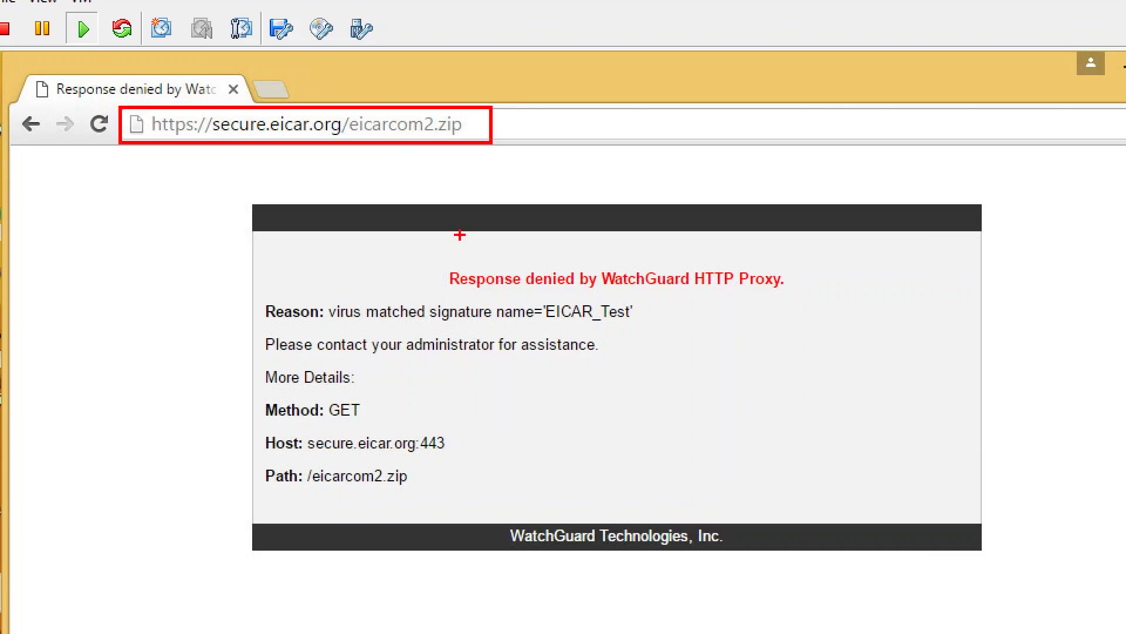
mouse_move(261, 289)
mouse_down()
mouse_move(318, 327)
mouse_move(654, 334)
mouse_up()
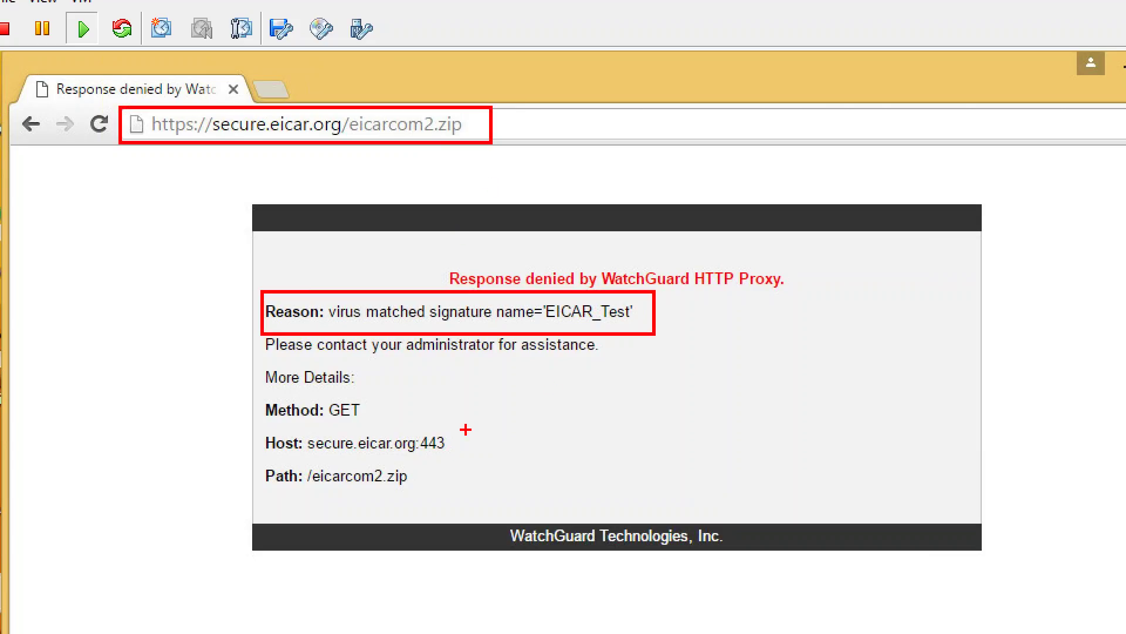
drag(414, 464, 253, 491)
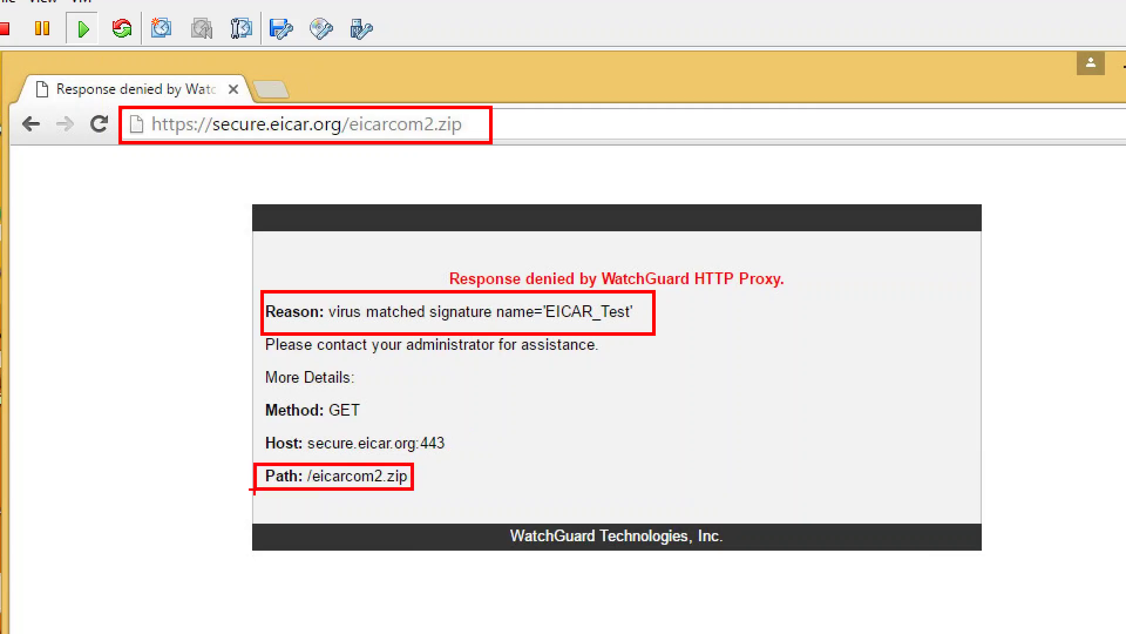
key(Escape)
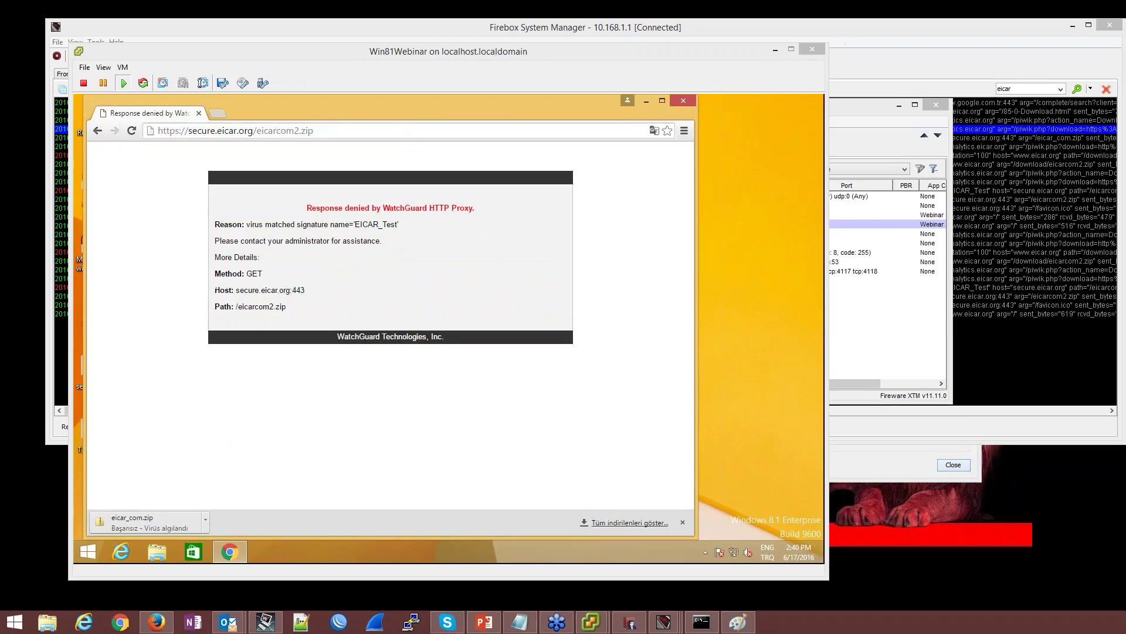
Upload the configuration to the Firebox with the admin passphrase, overwrite T30-W.xml, and return to the VM browser
click(190, 135)
text(re)
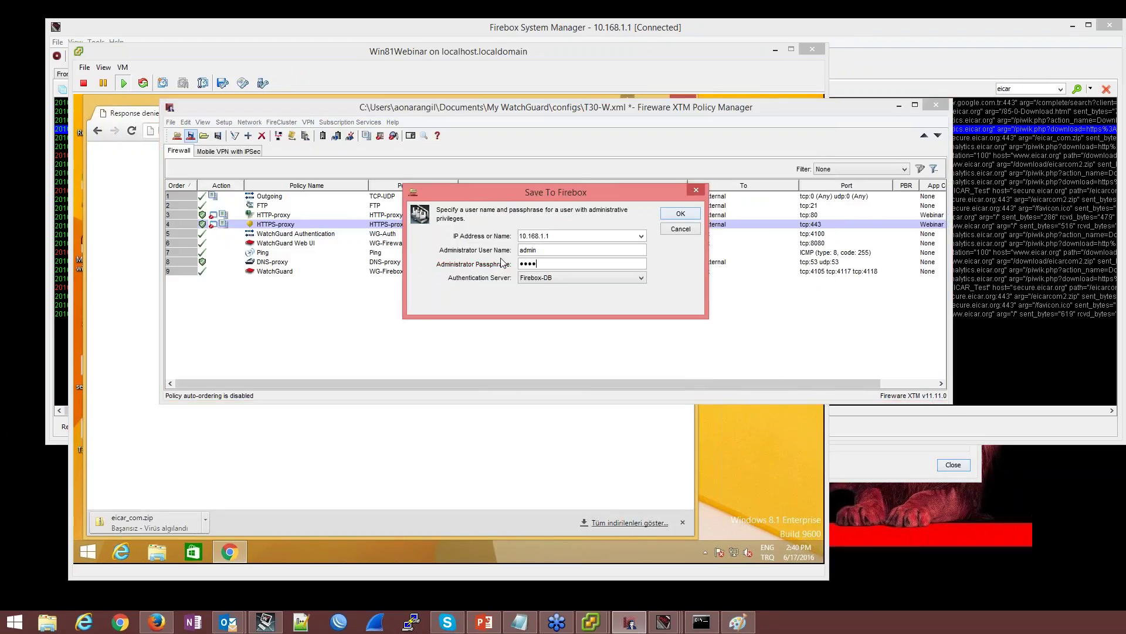
key(Return)
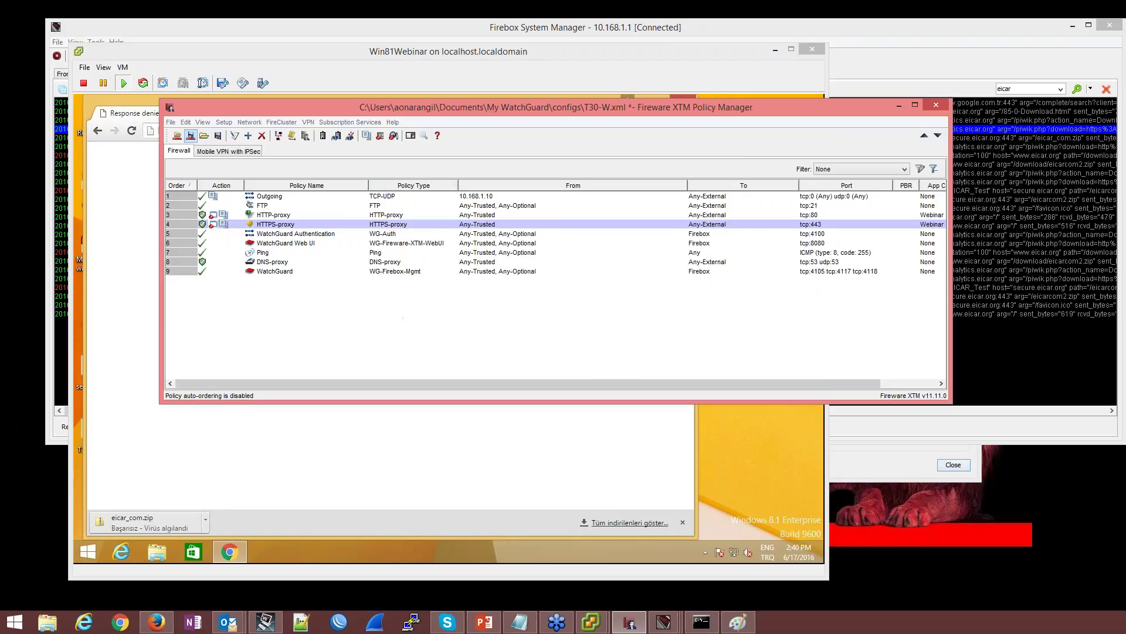
key(Return)
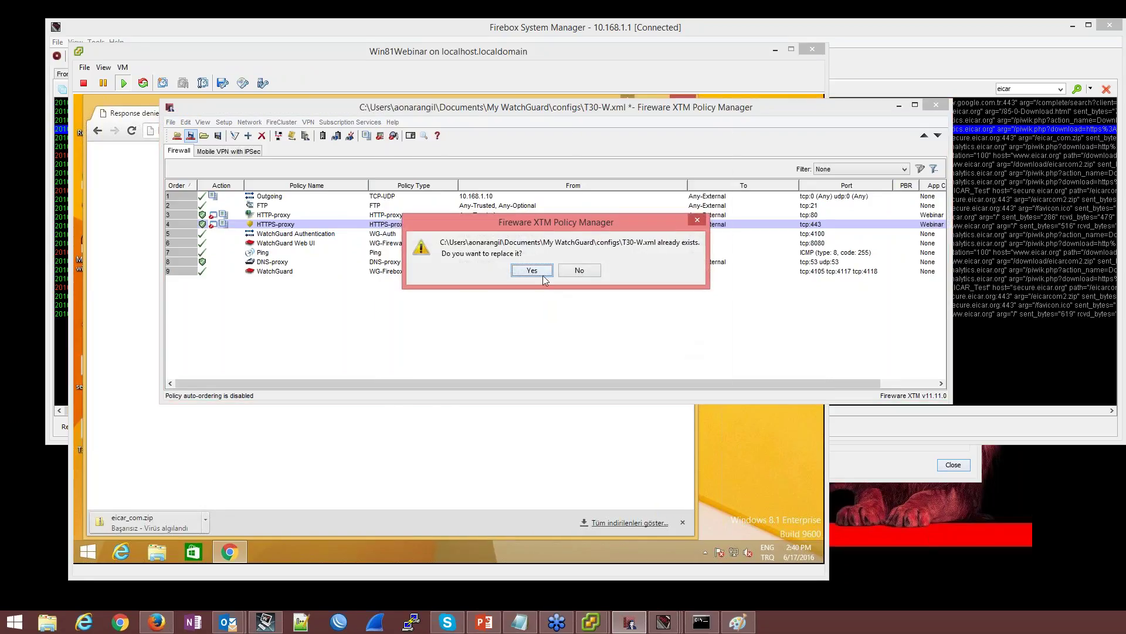
click(531, 270)
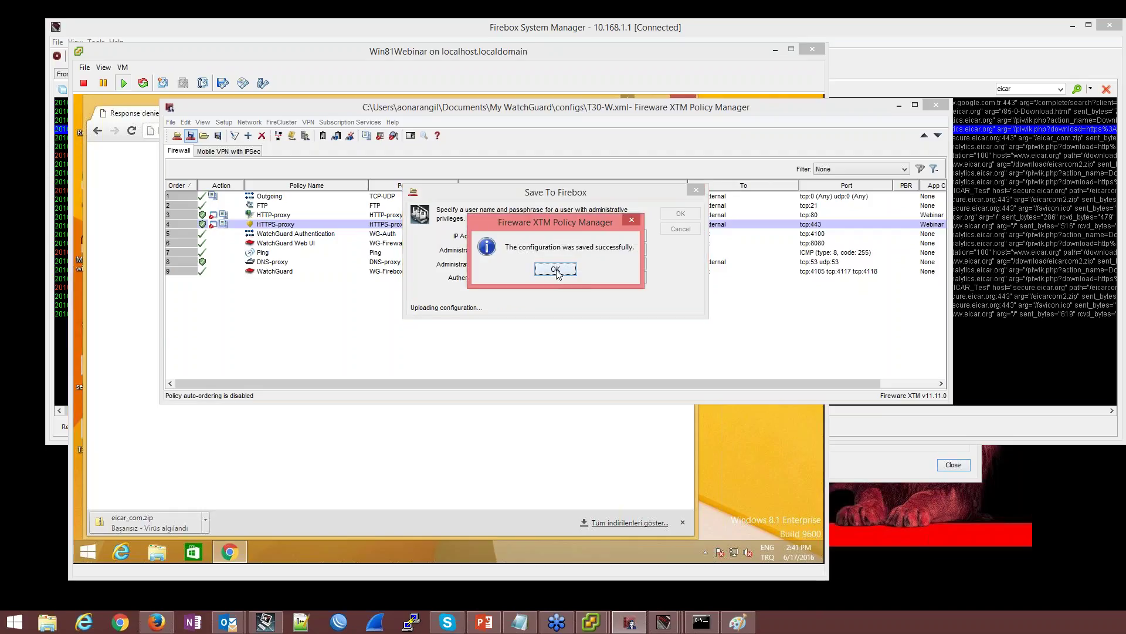
click(555, 269)
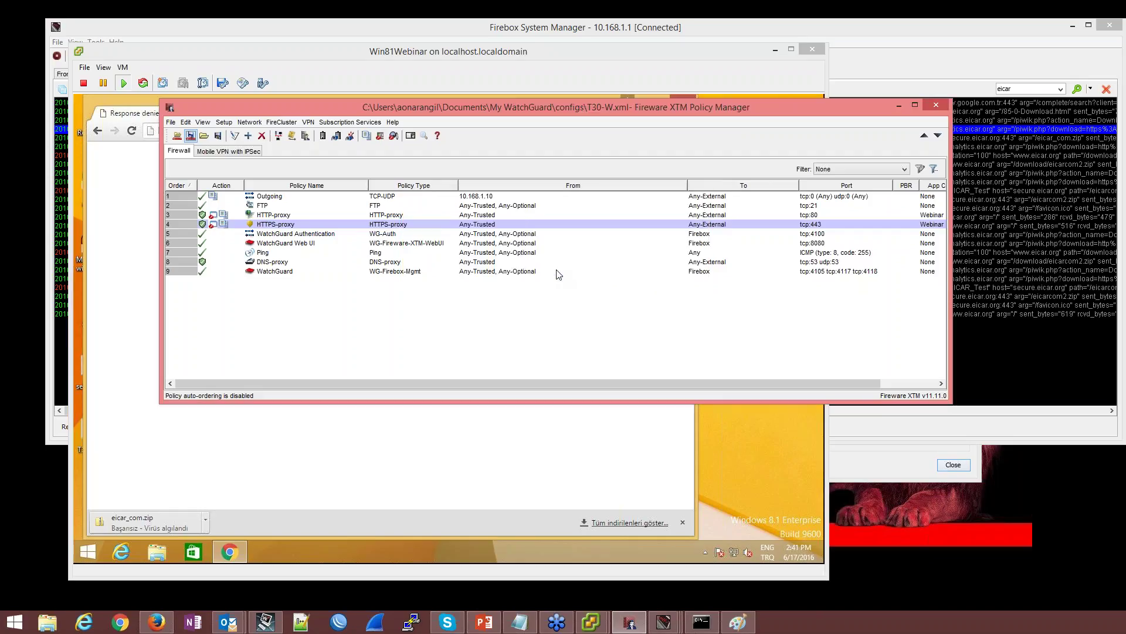
click(339, 520)
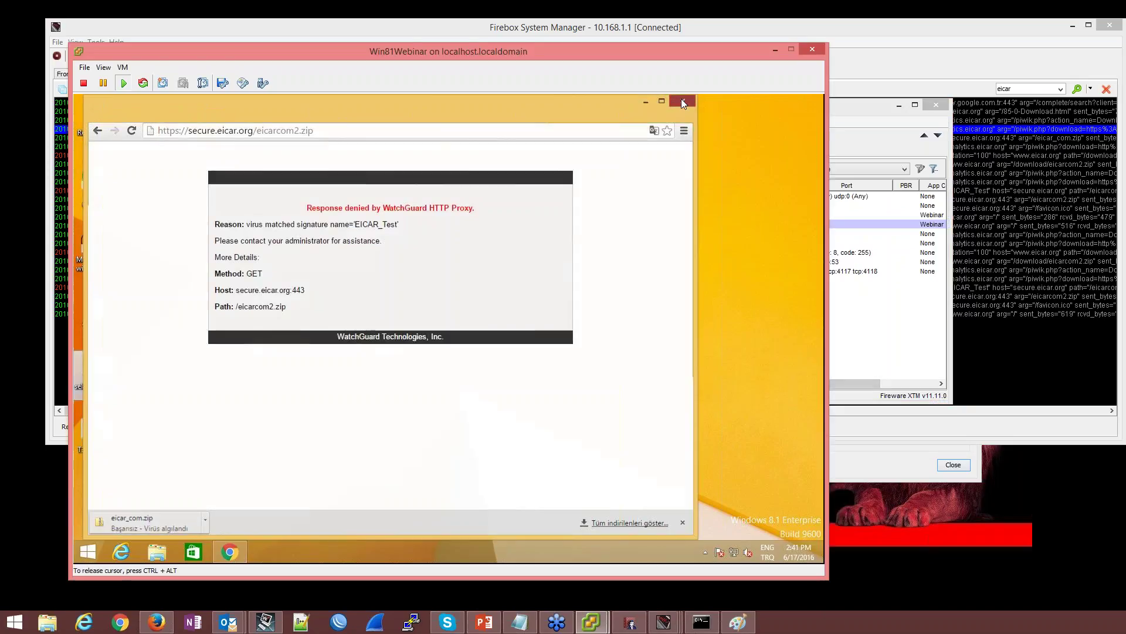
Restart Chrome in the VM, check the traffic log, and load the EICAR download page
click(683, 101)
click(230, 554)
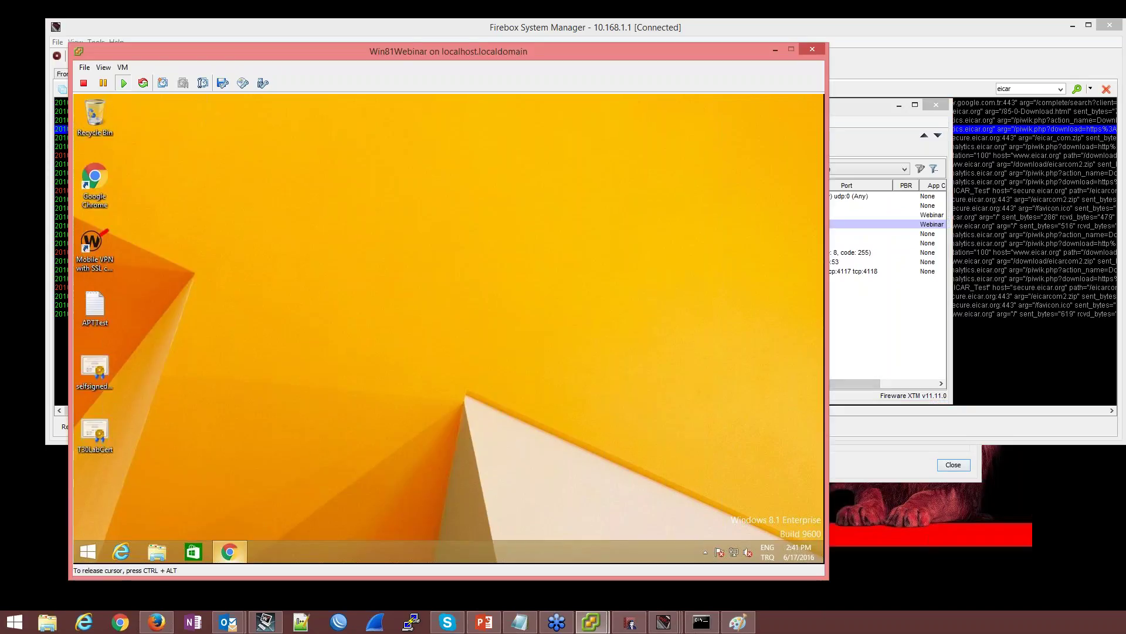
click(1006, 328)
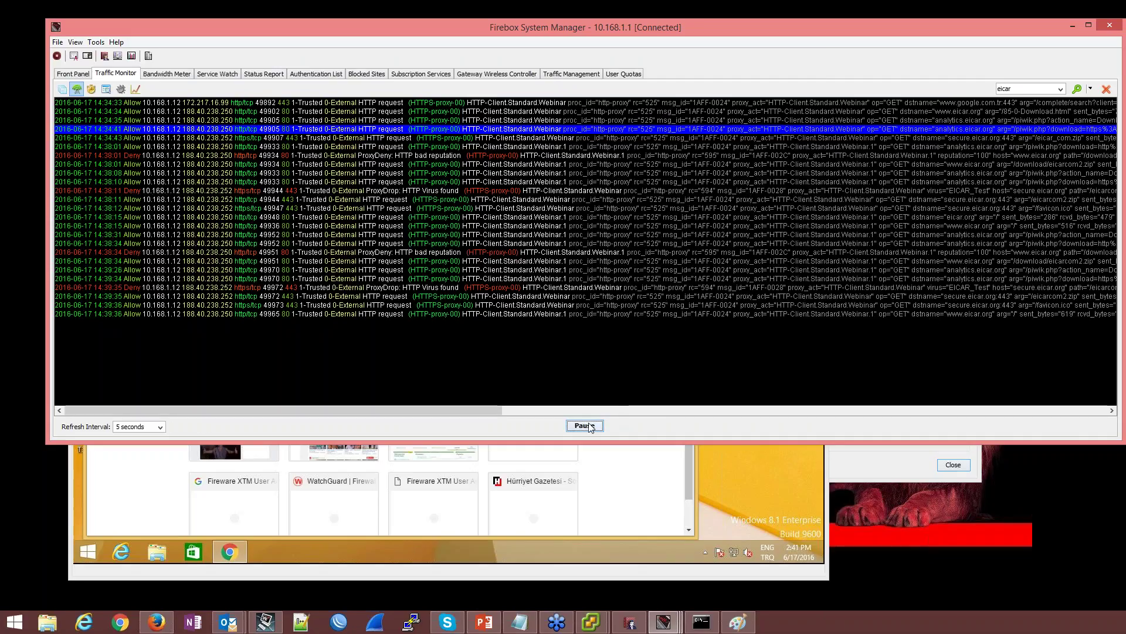
click(690, 492)
text(eicar.org/85-0-Download.html)
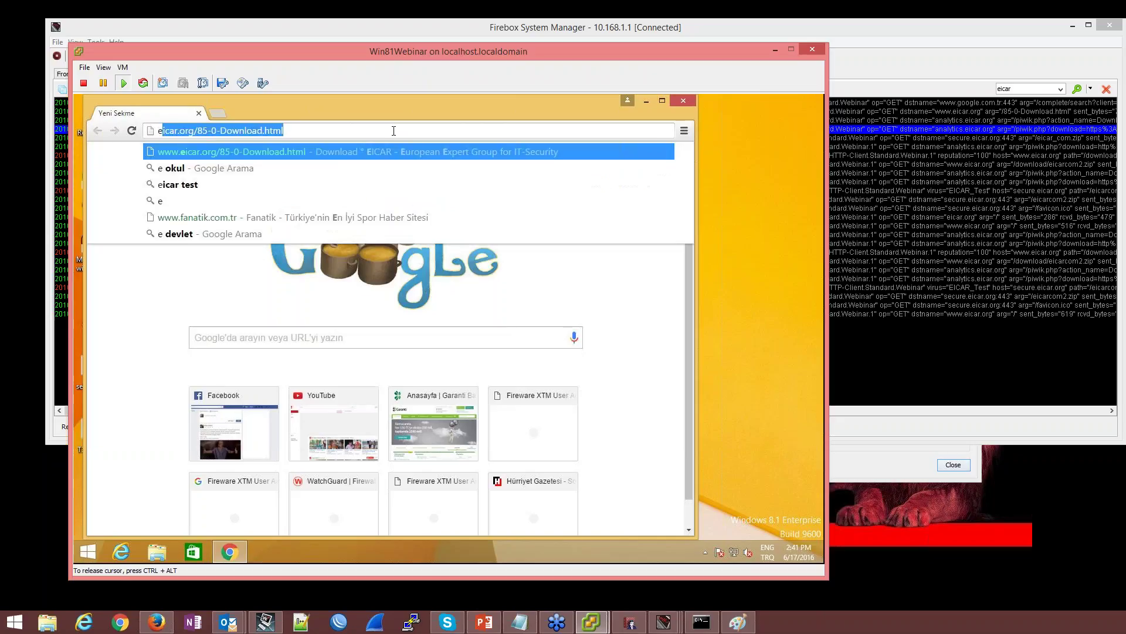
key(Return)
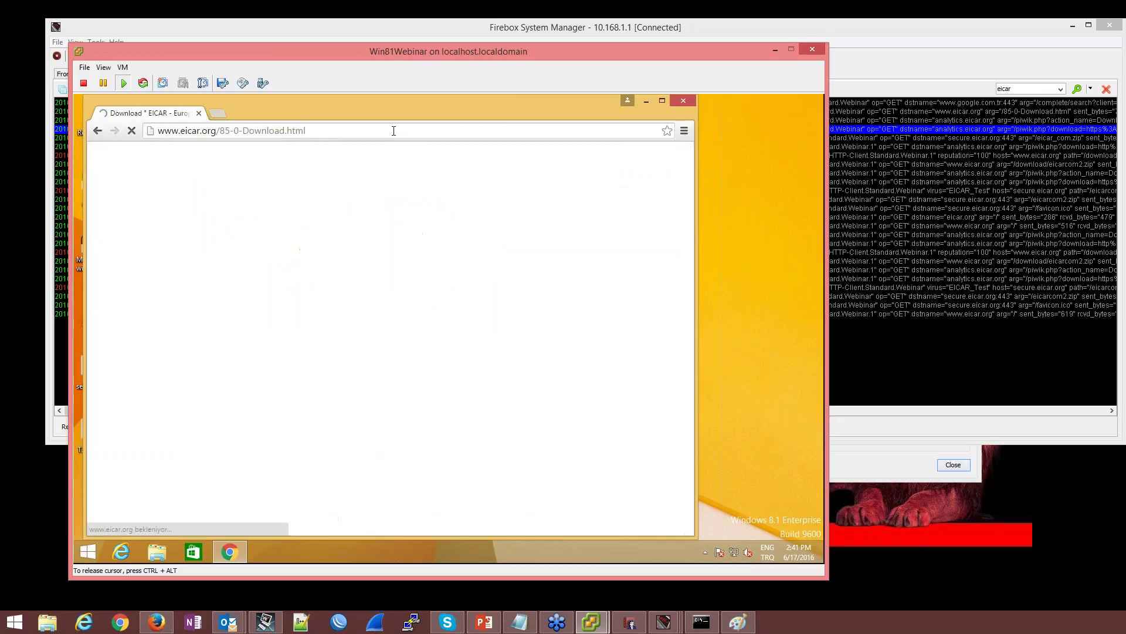
Try downloading eicarcom2.zip over https and review the firewall traffic log
scroll(389, 338, down, 2)
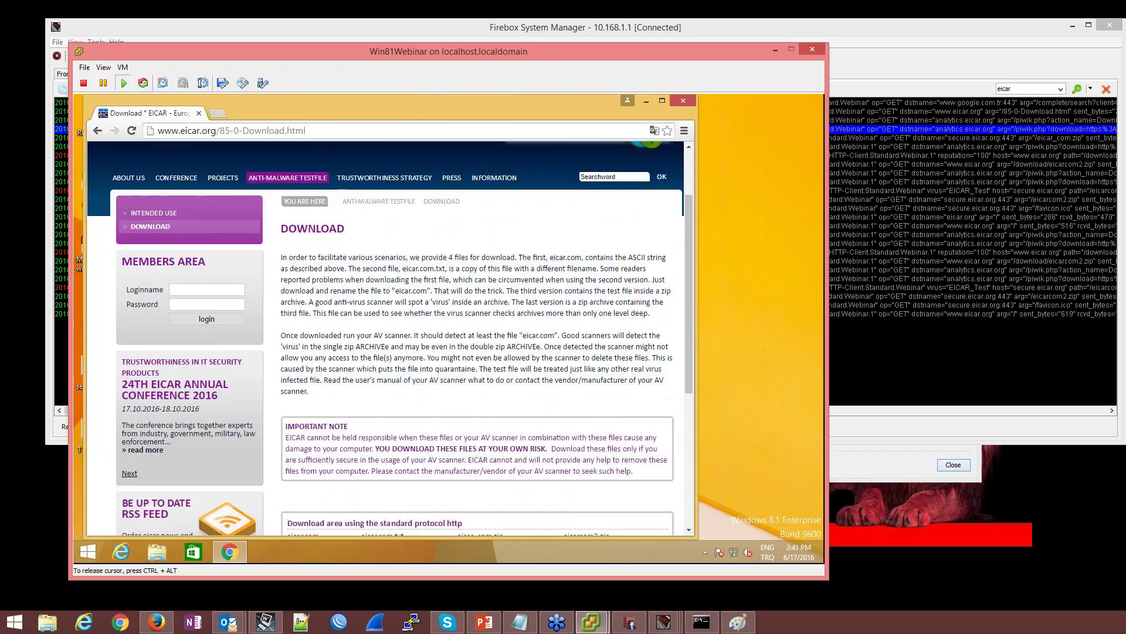
scroll(389, 338, down, 3)
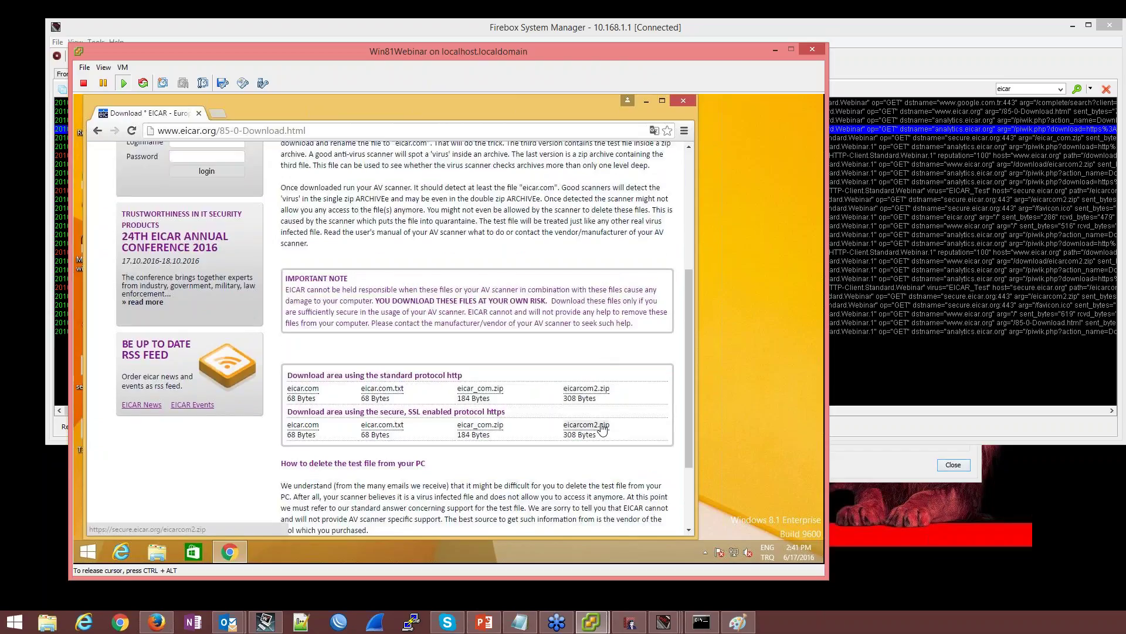
click(586, 424)
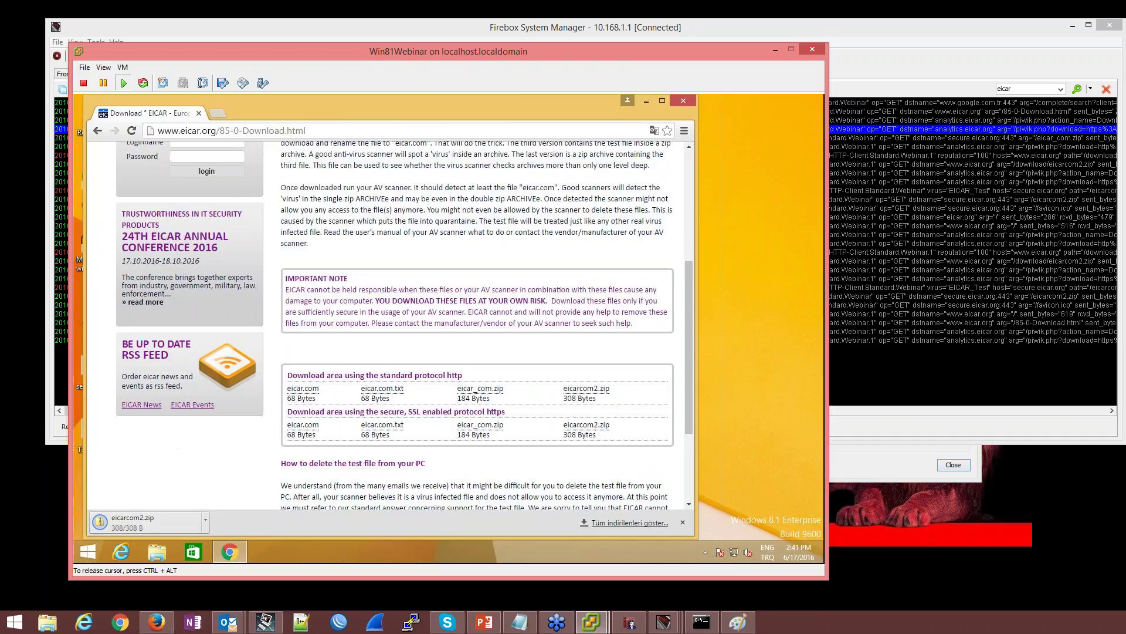
click(970, 420)
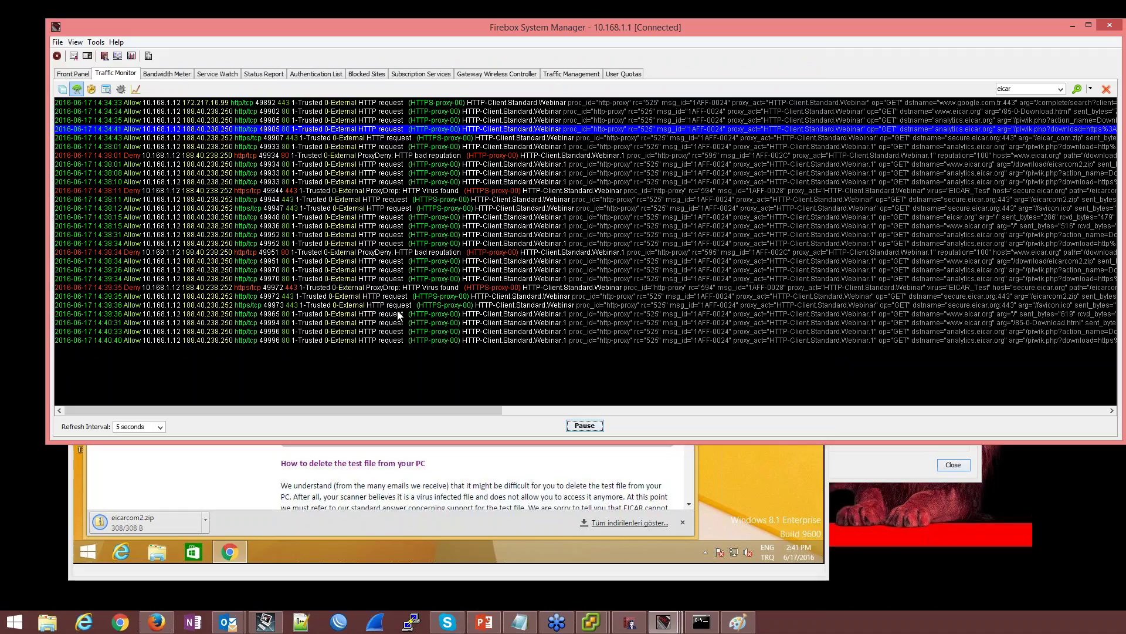
click(188, 463)
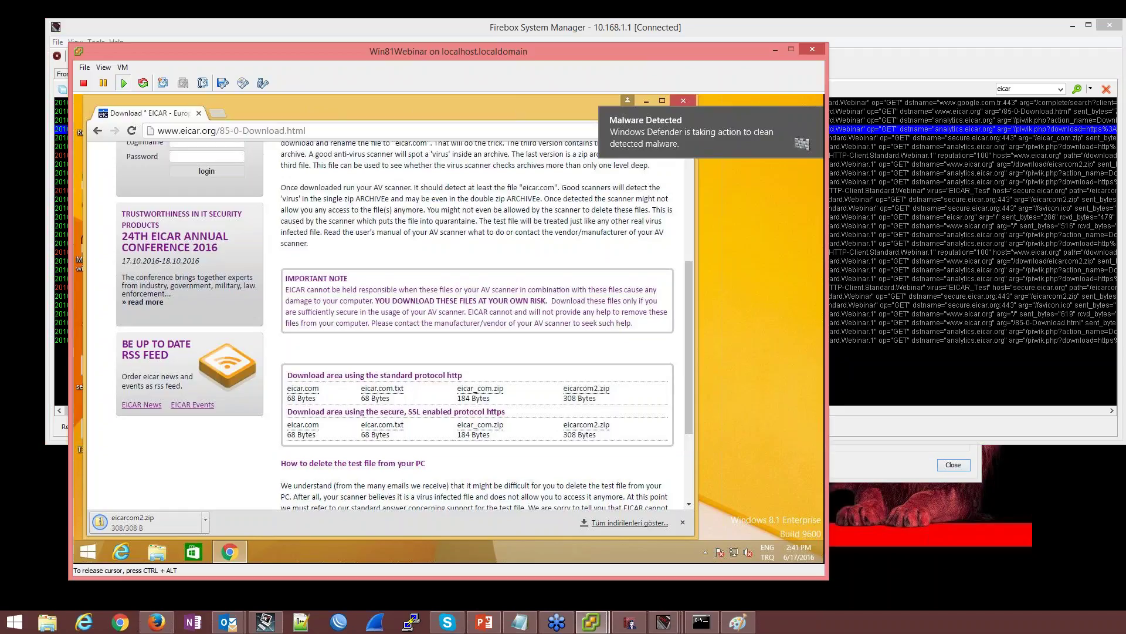
Download eicarcom2.zip over http, highlight the EICAR_Test virus block reason, then retry over https
click(586, 389)
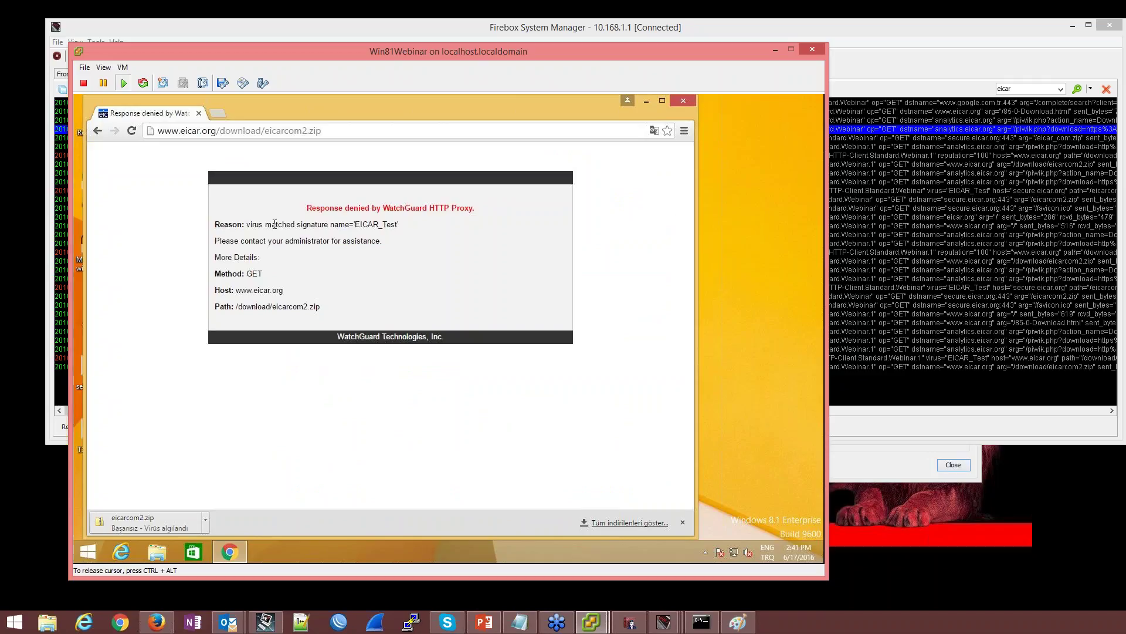
drag(283, 225, 214, 221)
click(426, 231)
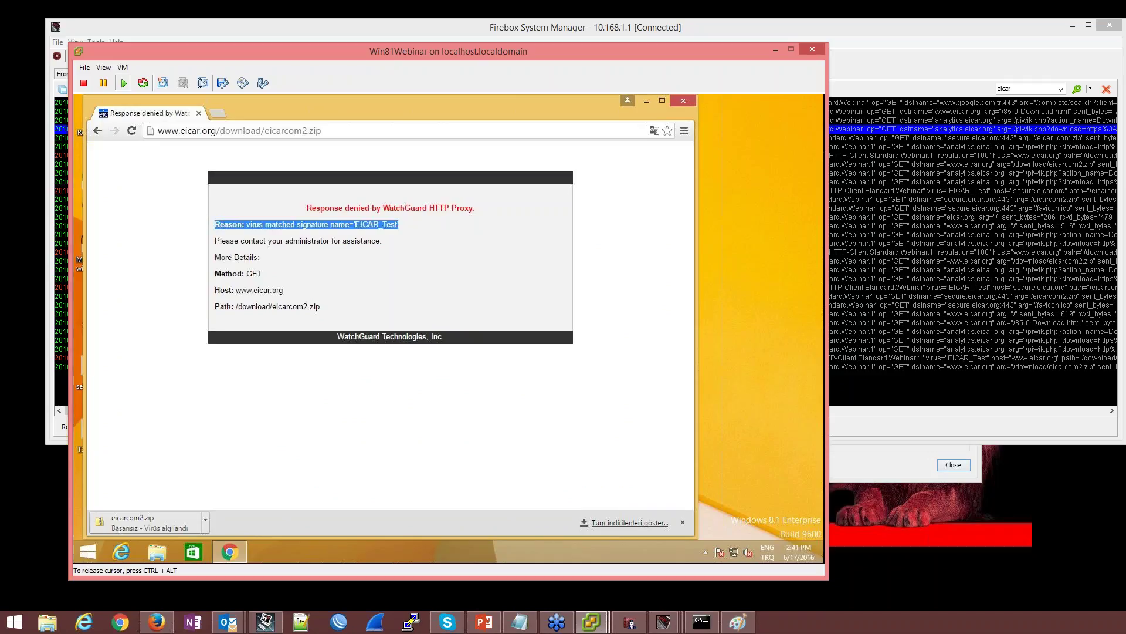
click(97, 130)
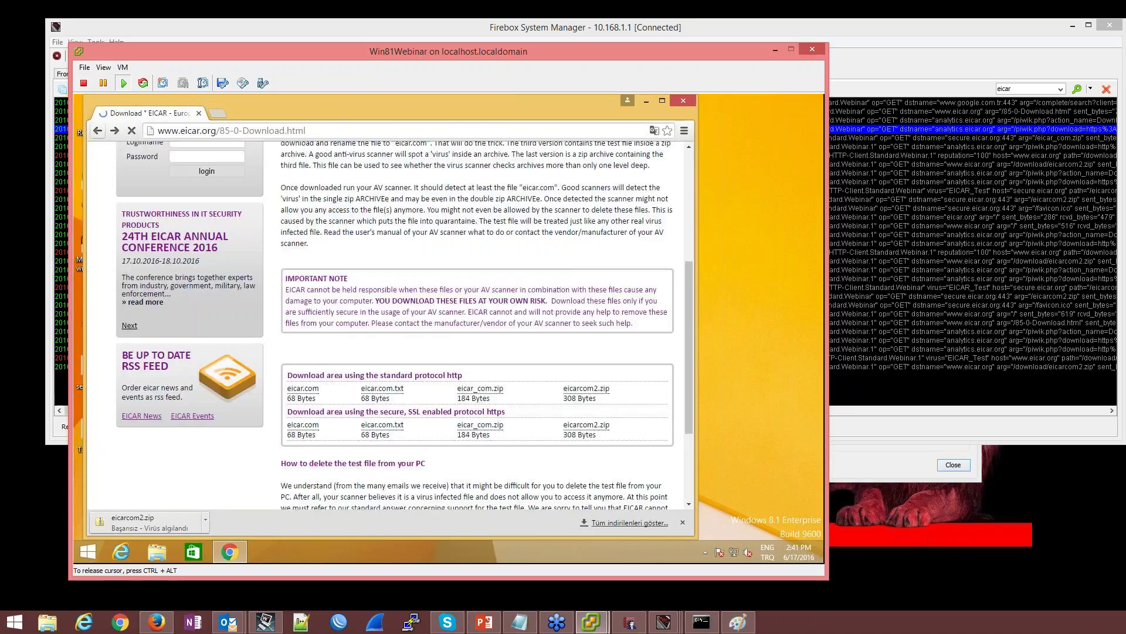
click(560, 425)
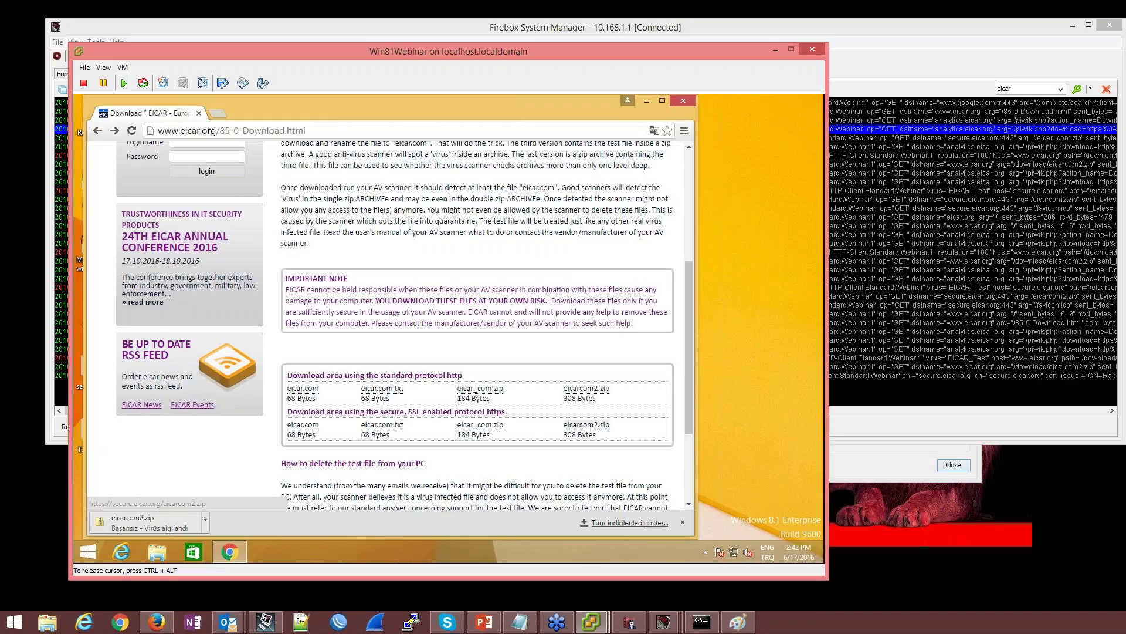
click(586, 425)
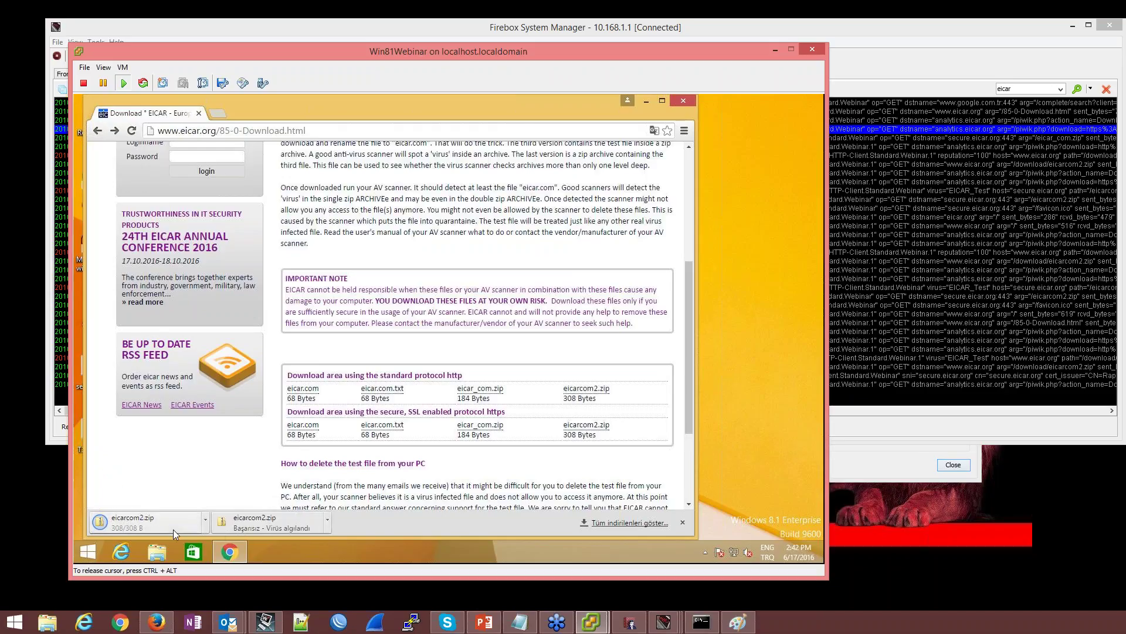
Load facebook.com in a new tab, which ends in a connection-reset error
click(217, 115)
text(http://www.facebook.com)
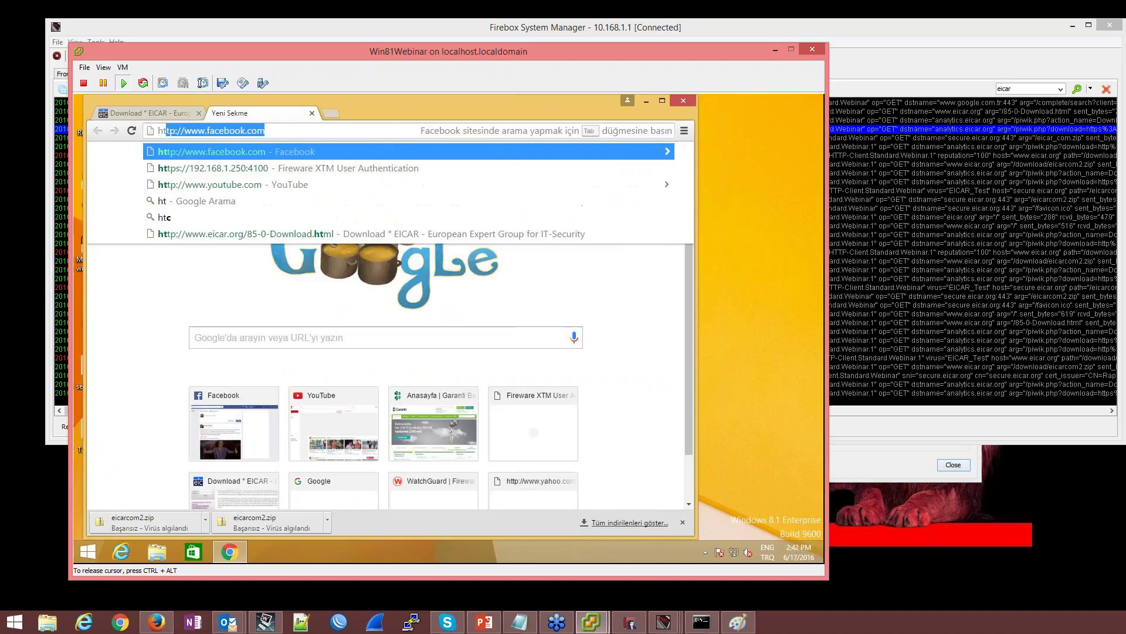
key(Return)
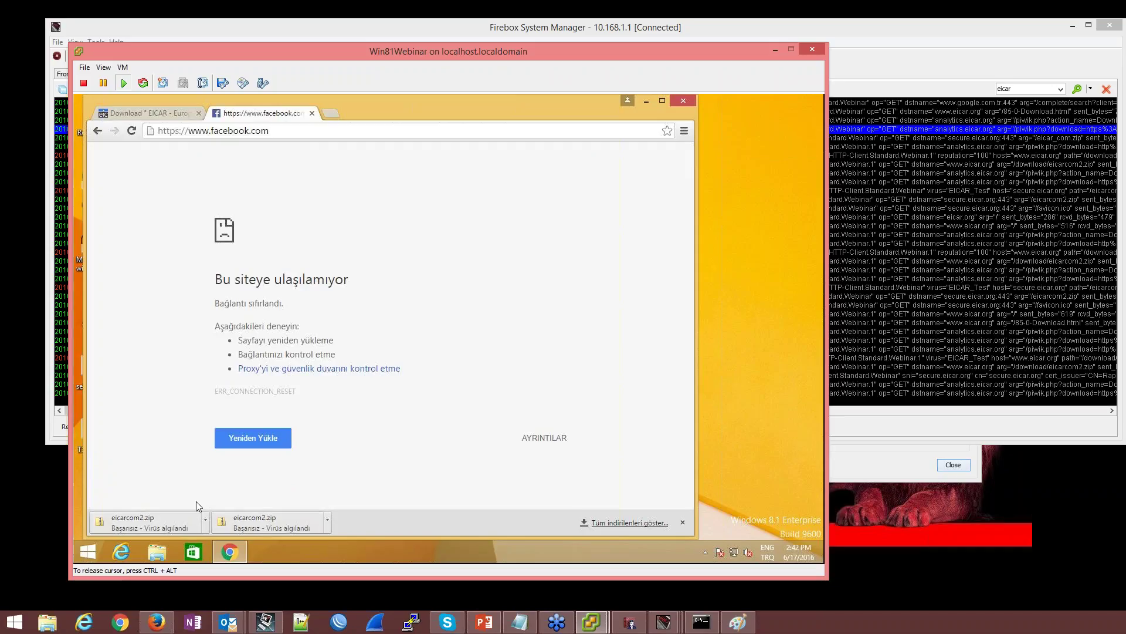
click(629, 621)
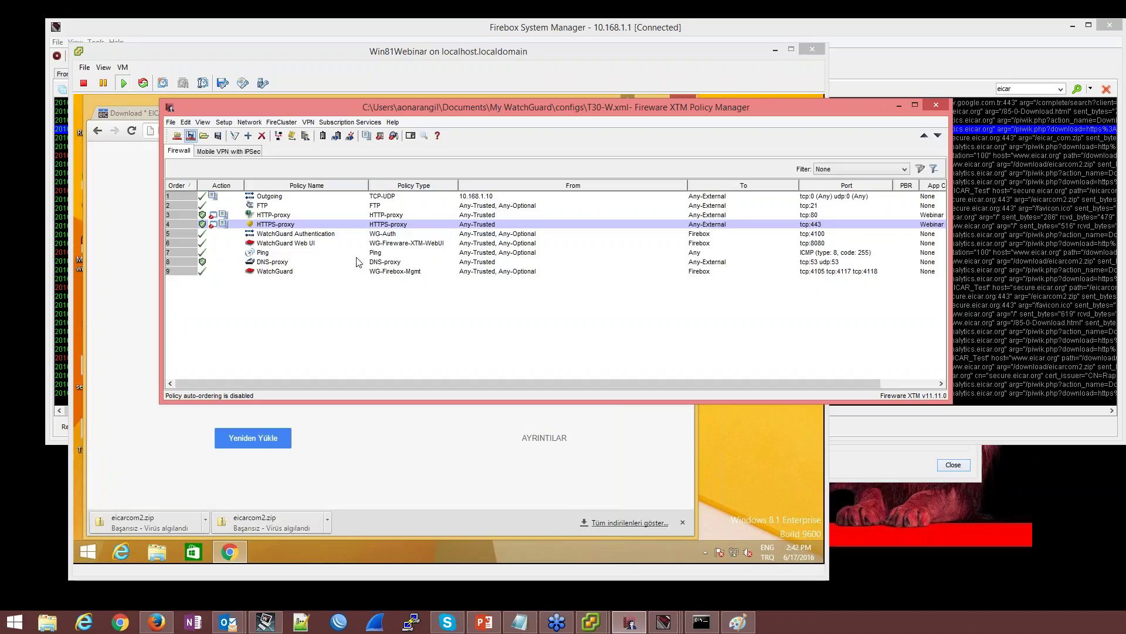
In HTTPS-Client.Standard.Webinar, set the Domain Names 'None matched' action to Inspect
double_click(340, 225)
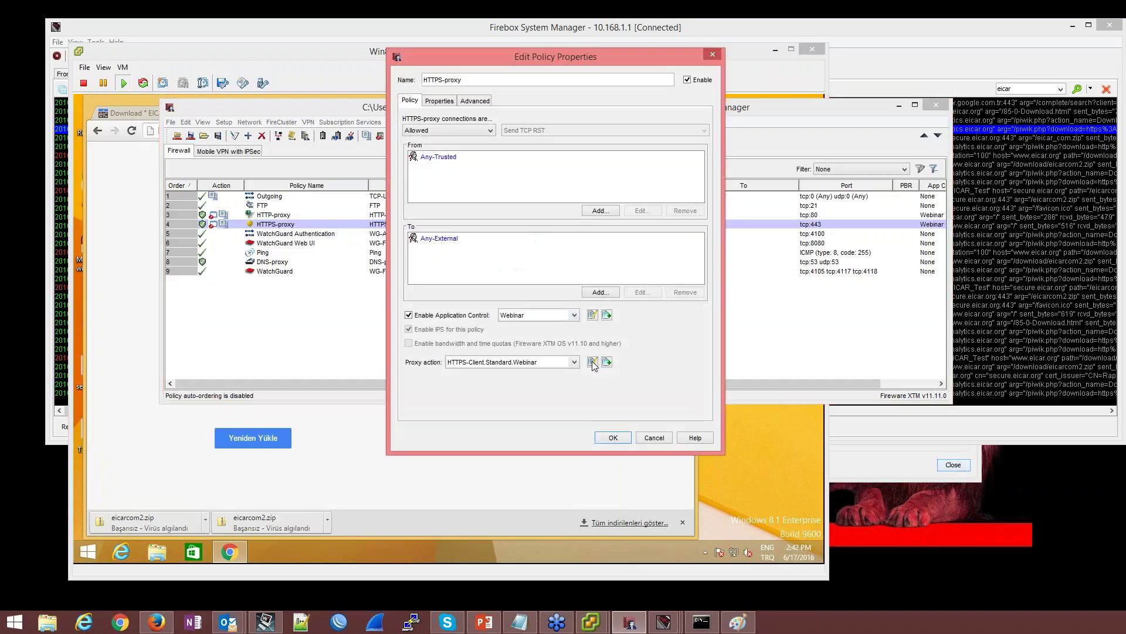
click(592, 362)
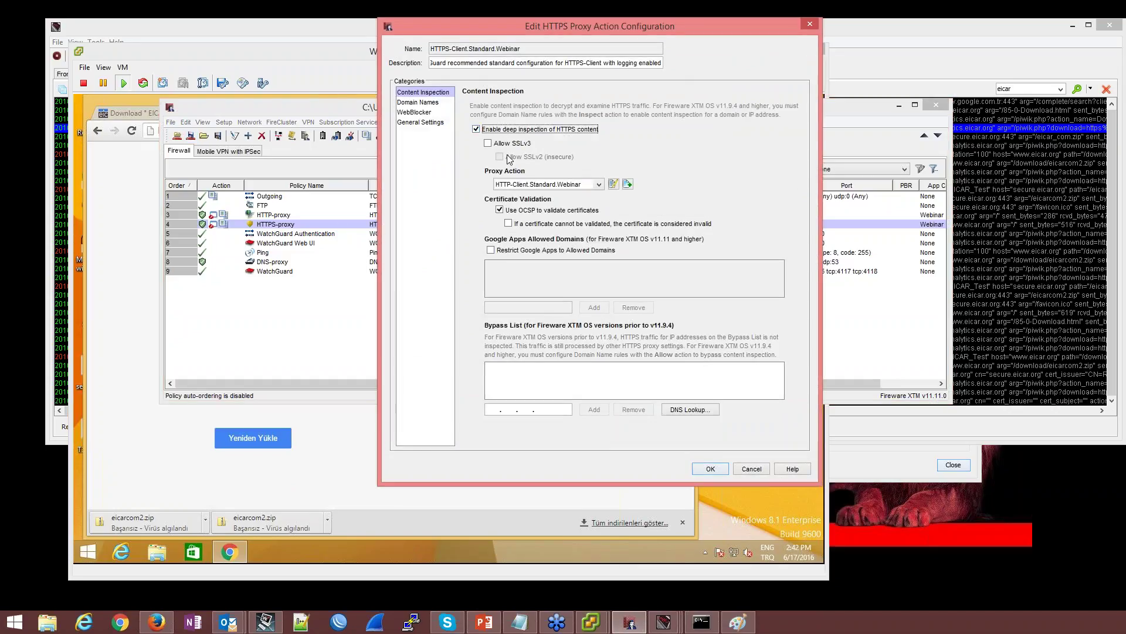
click(417, 103)
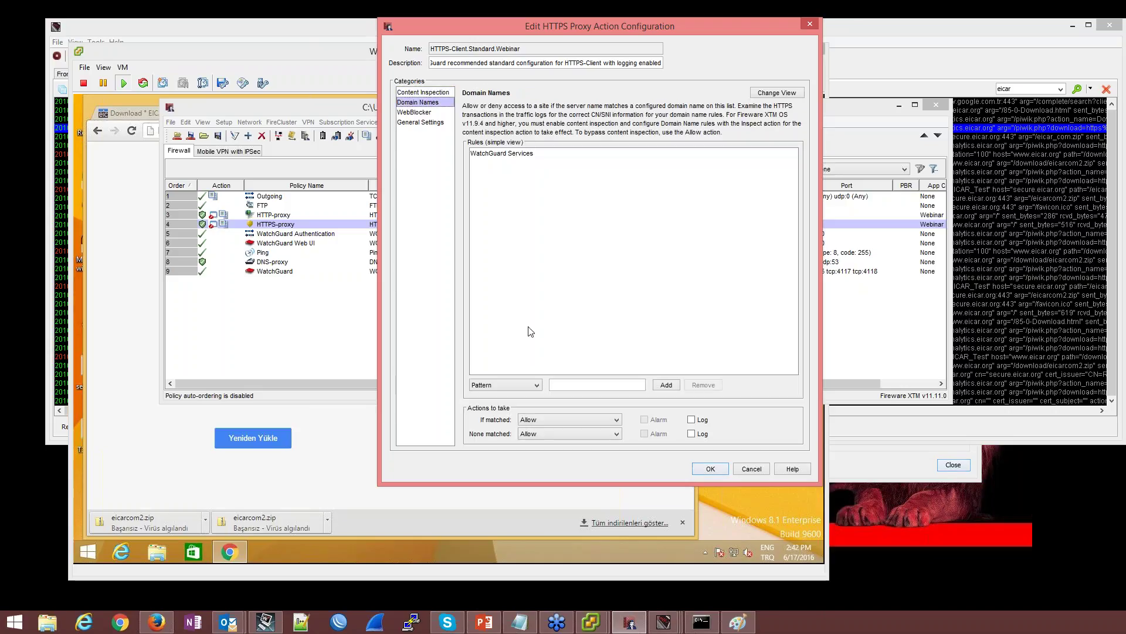
click(560, 434)
click(598, 450)
click(709, 468)
click(614, 437)
Save the configuration to the Firebox with the admin passphrase, overwriting T30-W.xml
click(191, 136)
text(re)
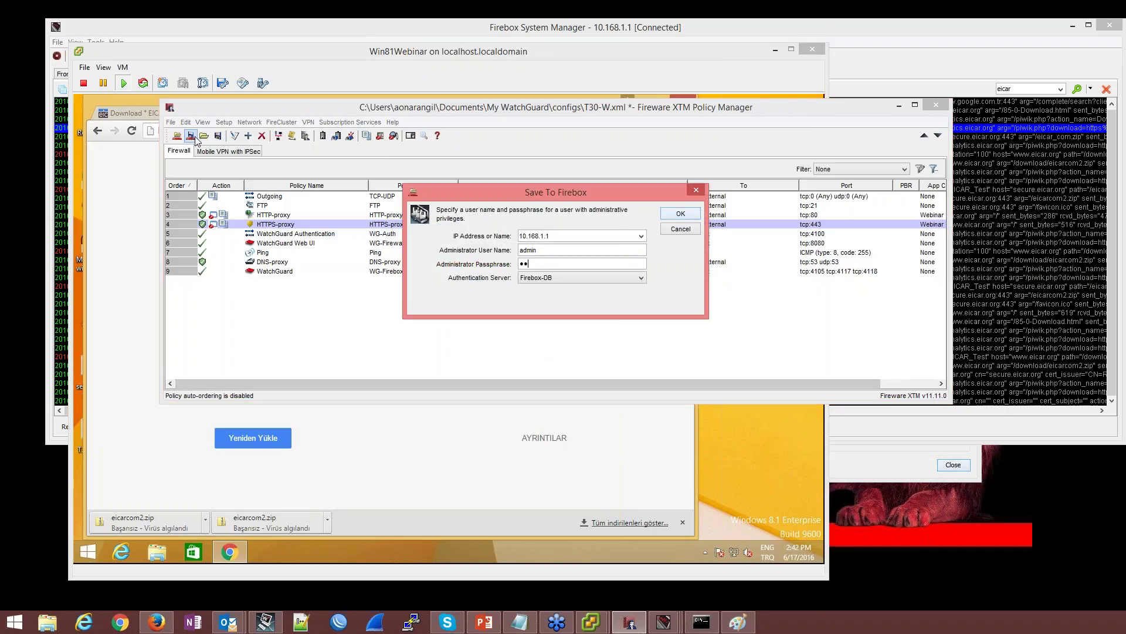
text(adwrite)
key(Return)
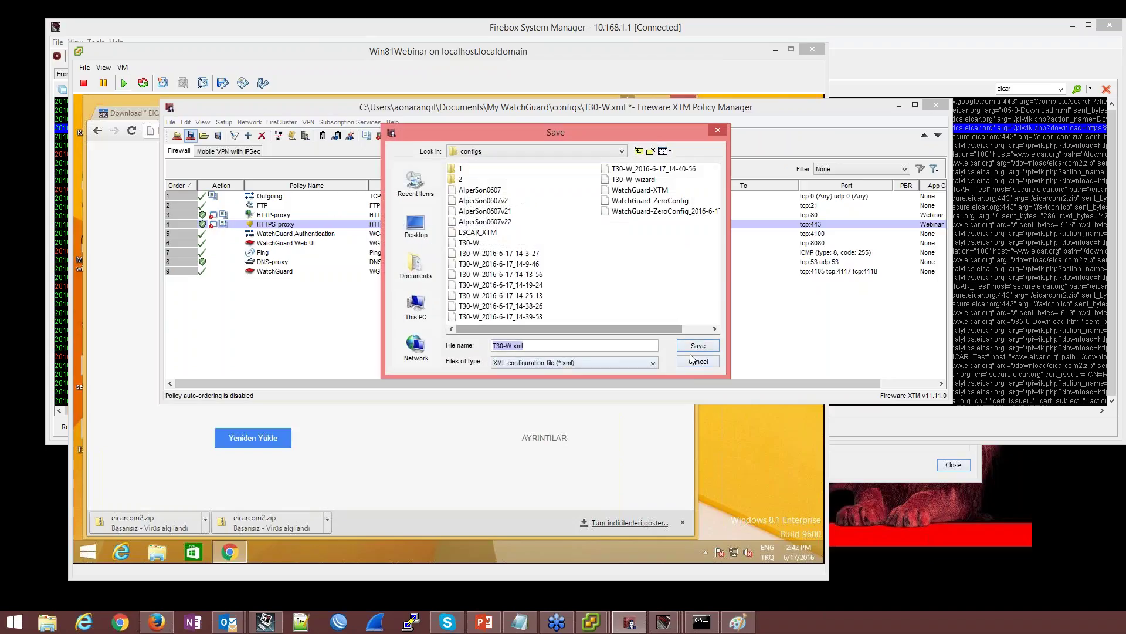
click(697, 347)
click(524, 276)
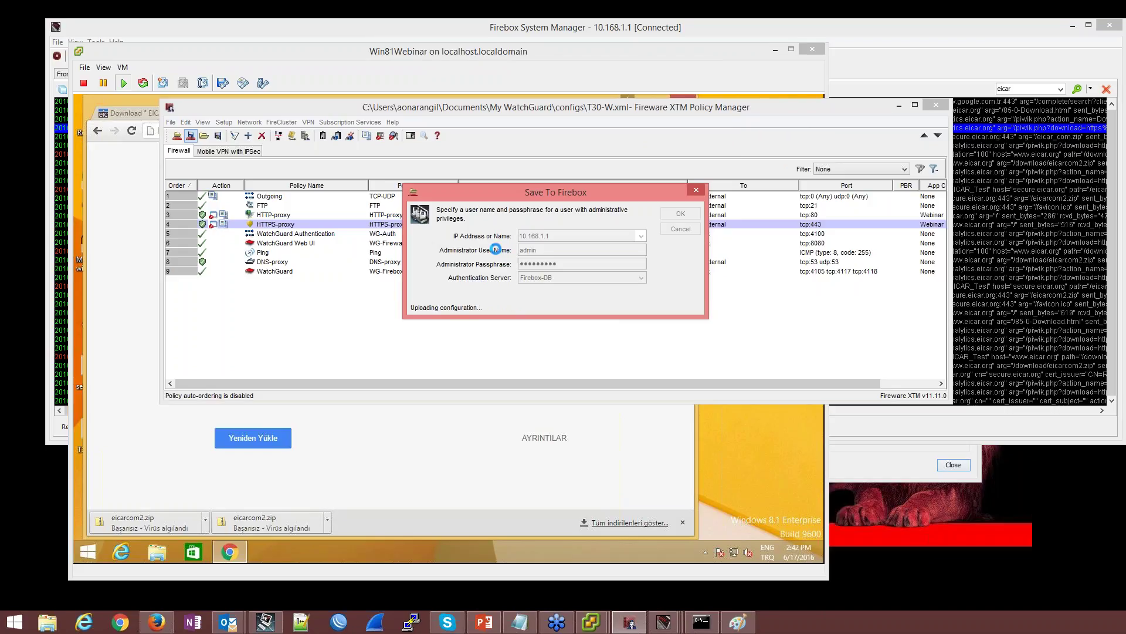
click(565, 271)
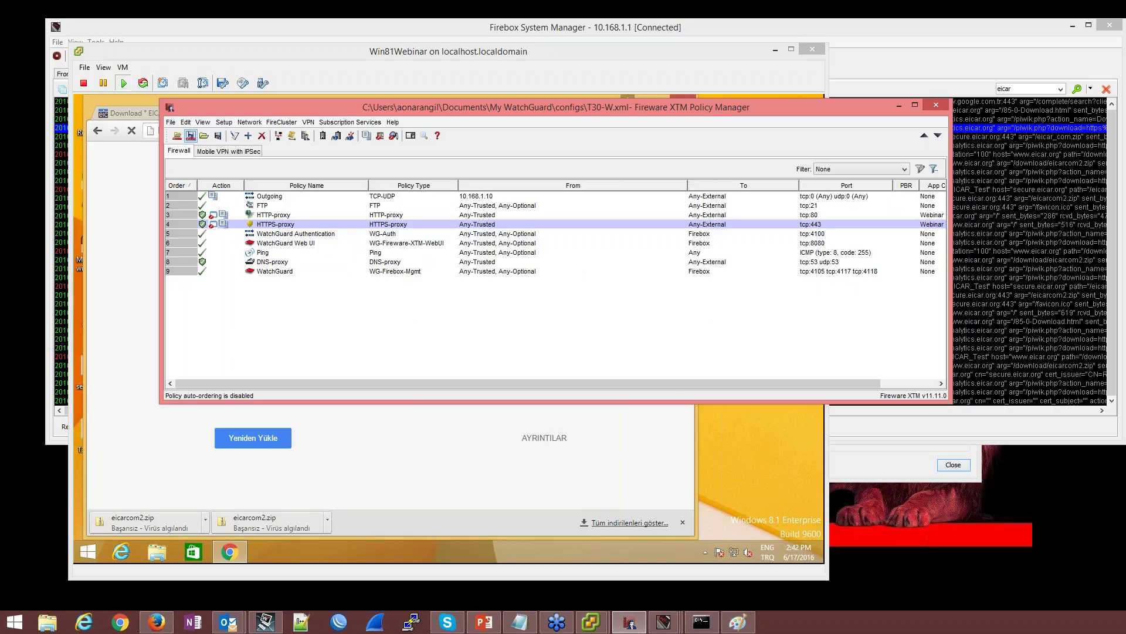
Reopen Chrome and load the EICAR download page and facebook.com, now denied by WebBlocker
click(108, 156)
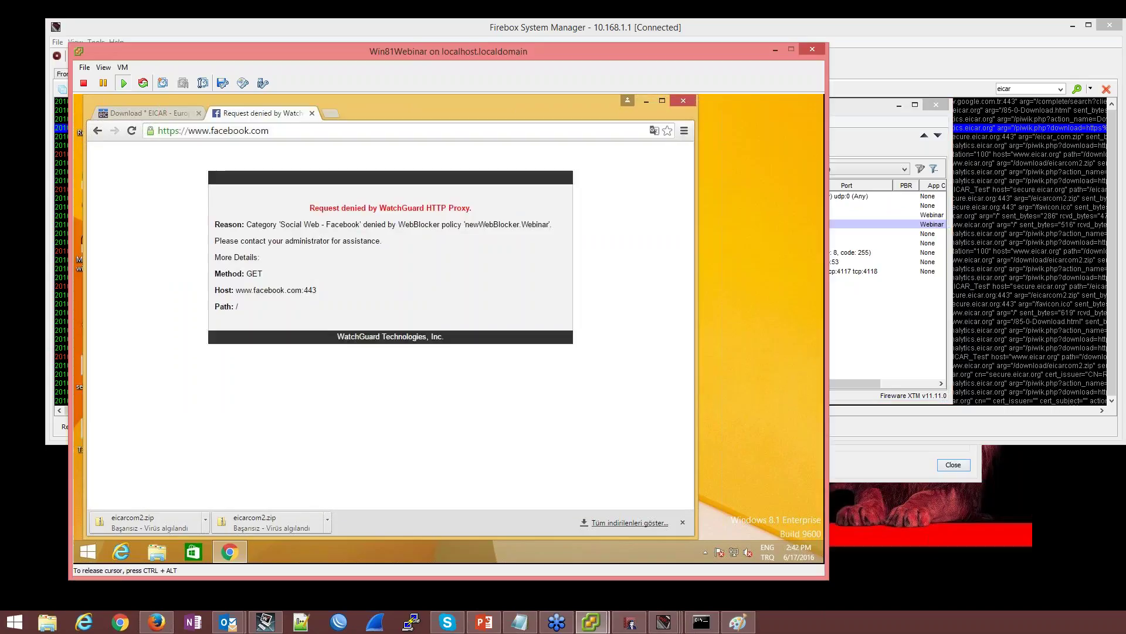
click(683, 100)
click(229, 551)
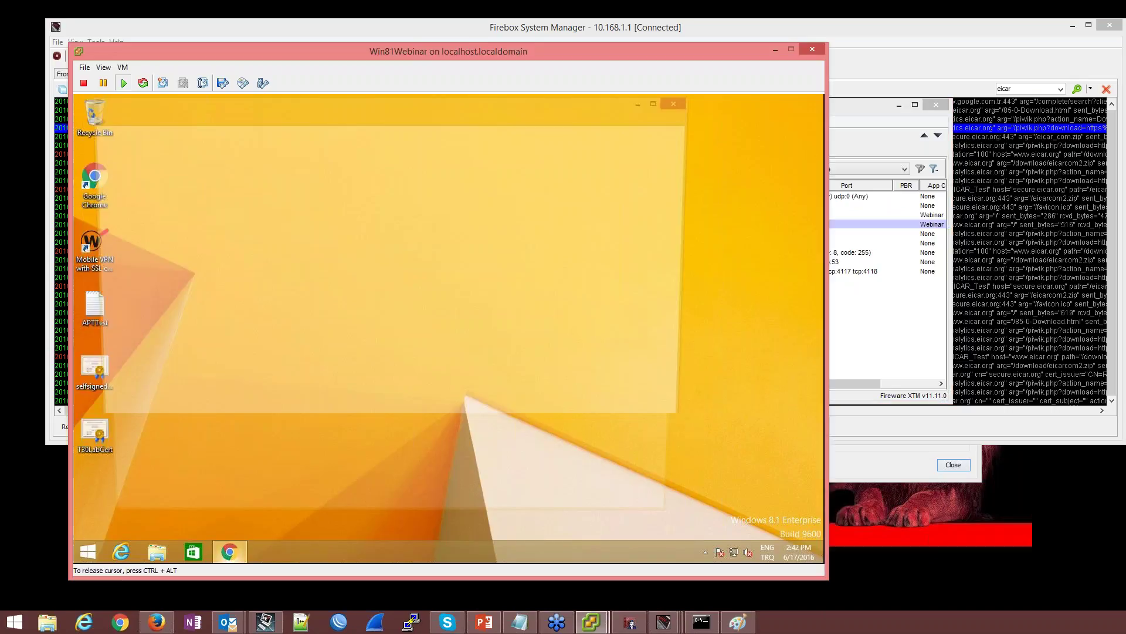
text(eicar.org/85-0-Download.html)
key(Return)
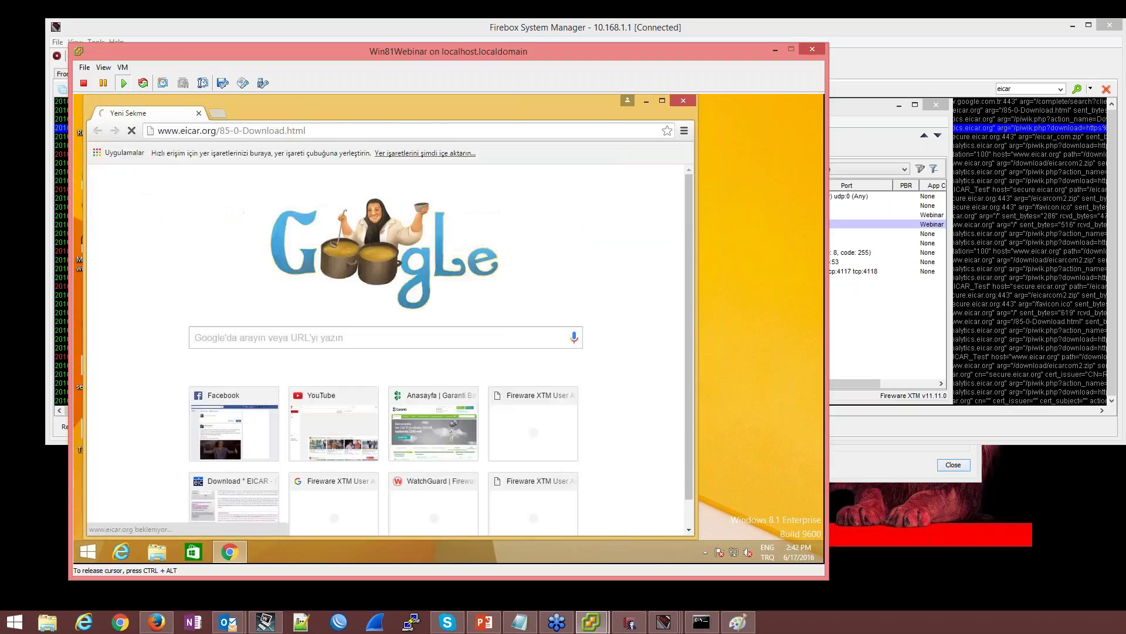
key(ctrl+t)
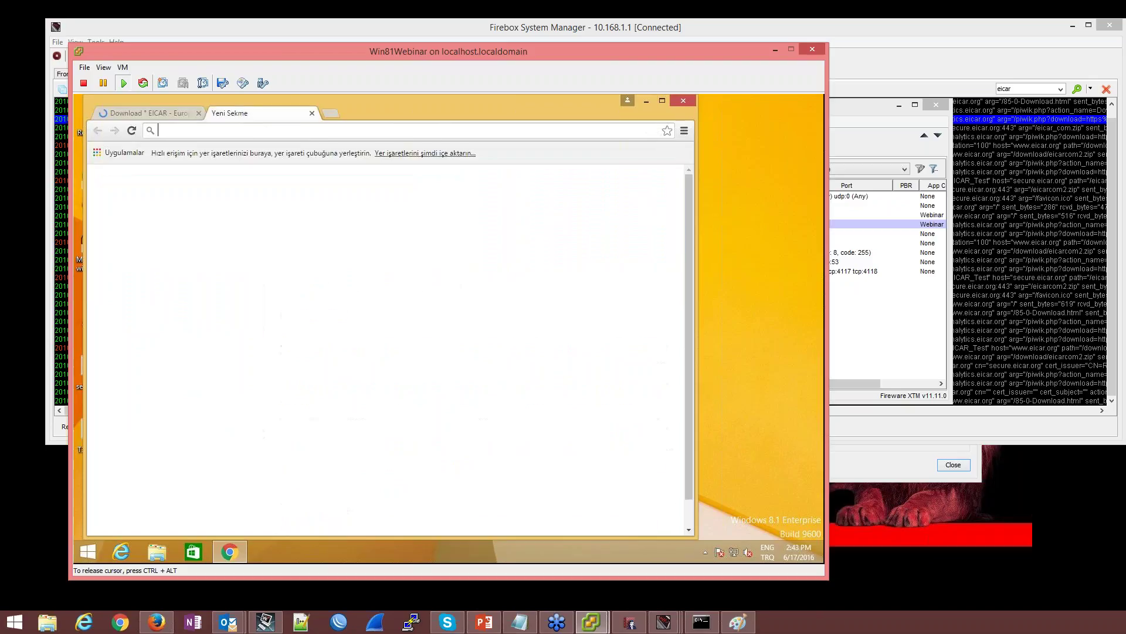
text(face)
key(Return)
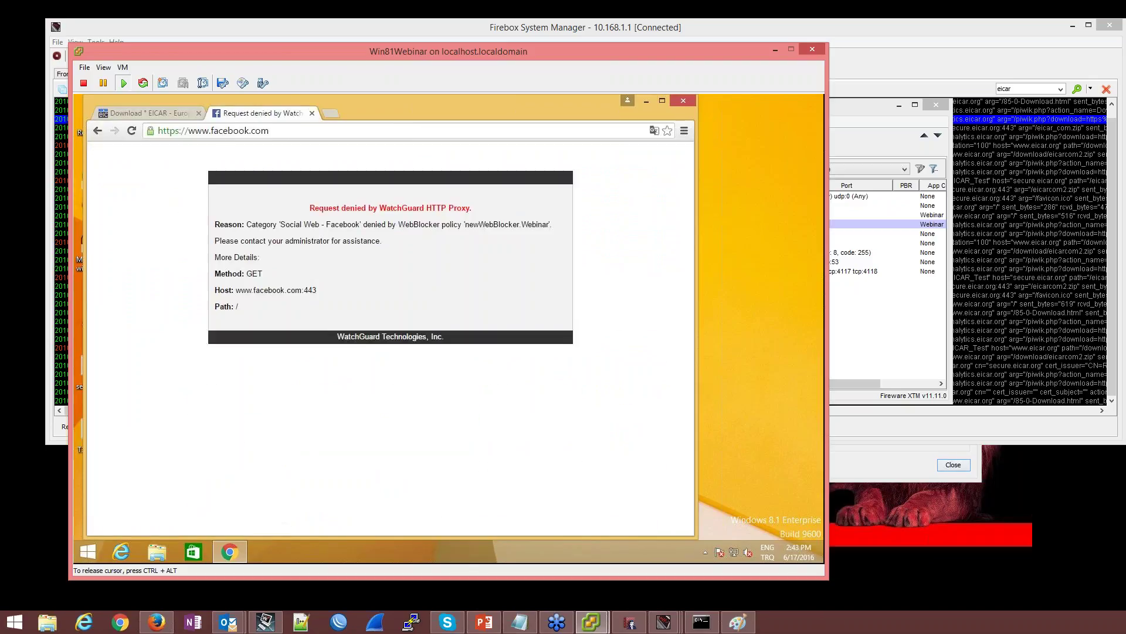
Download eicarcom2.zip over https from the EICAR page
click(157, 110)
scroll(558, 234, down, 6)
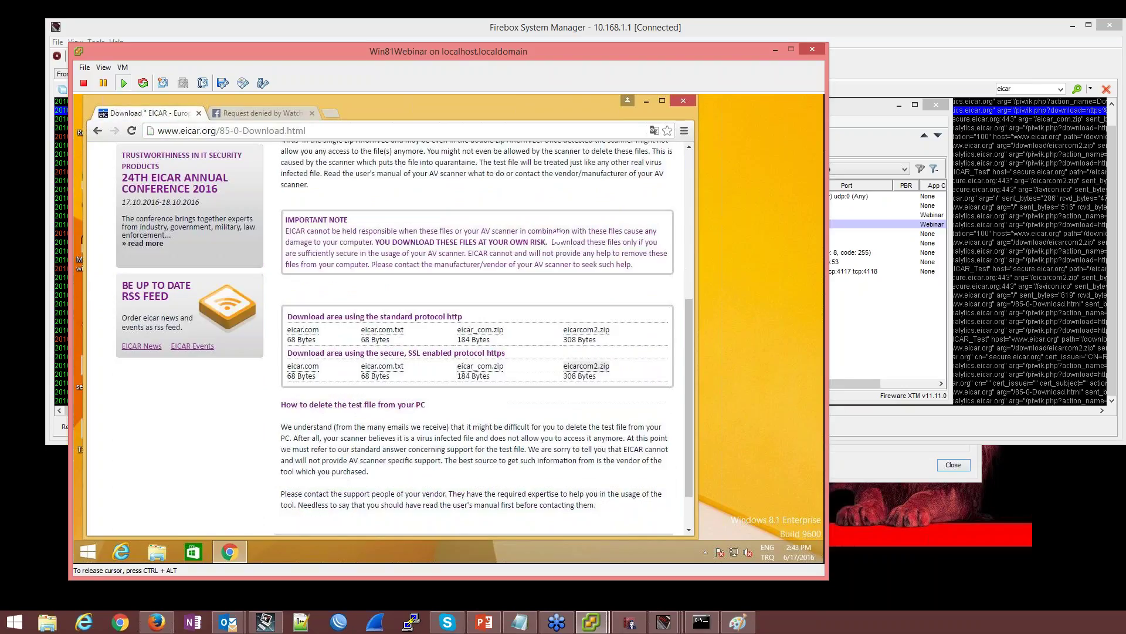
click(586, 365)
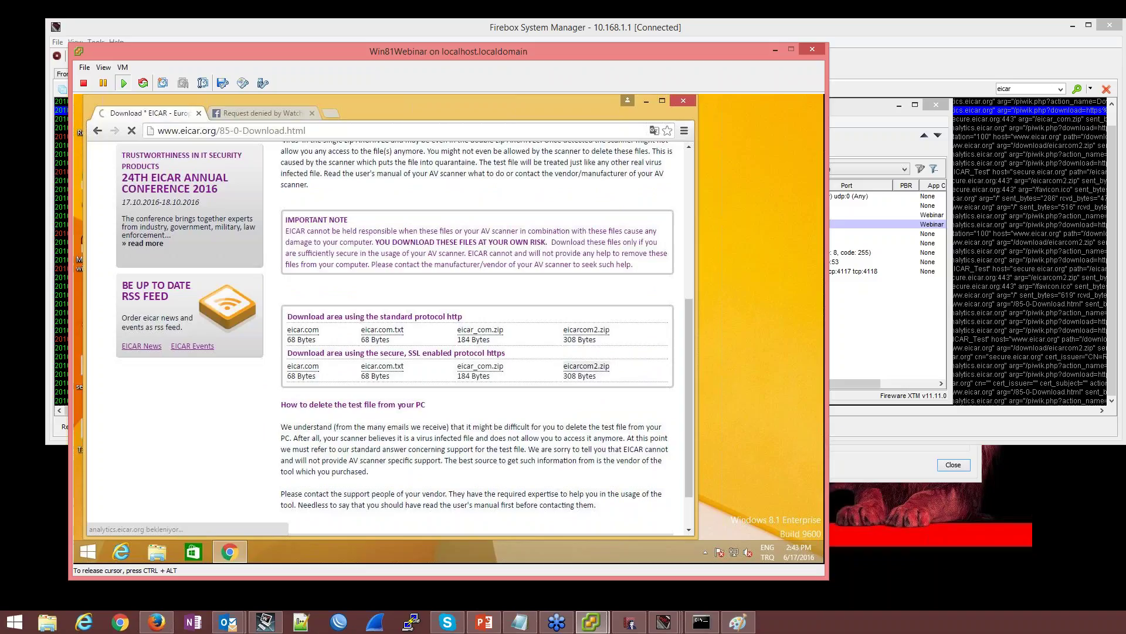
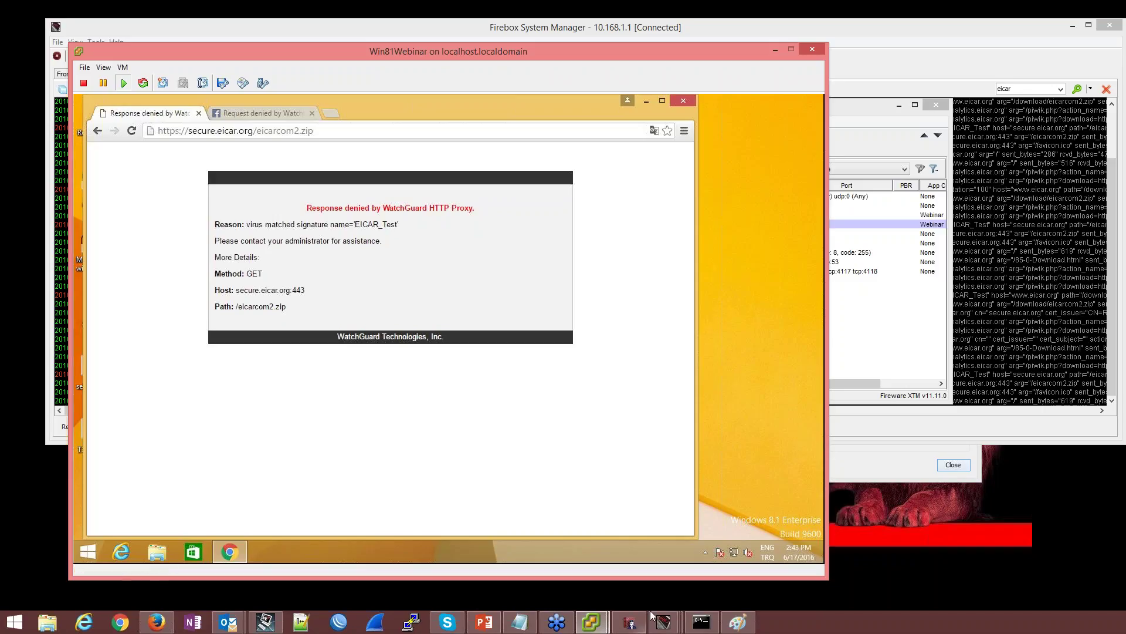
Confirm the APT Blocker subscription service settings unchanged
click(629, 622)
click(357, 123)
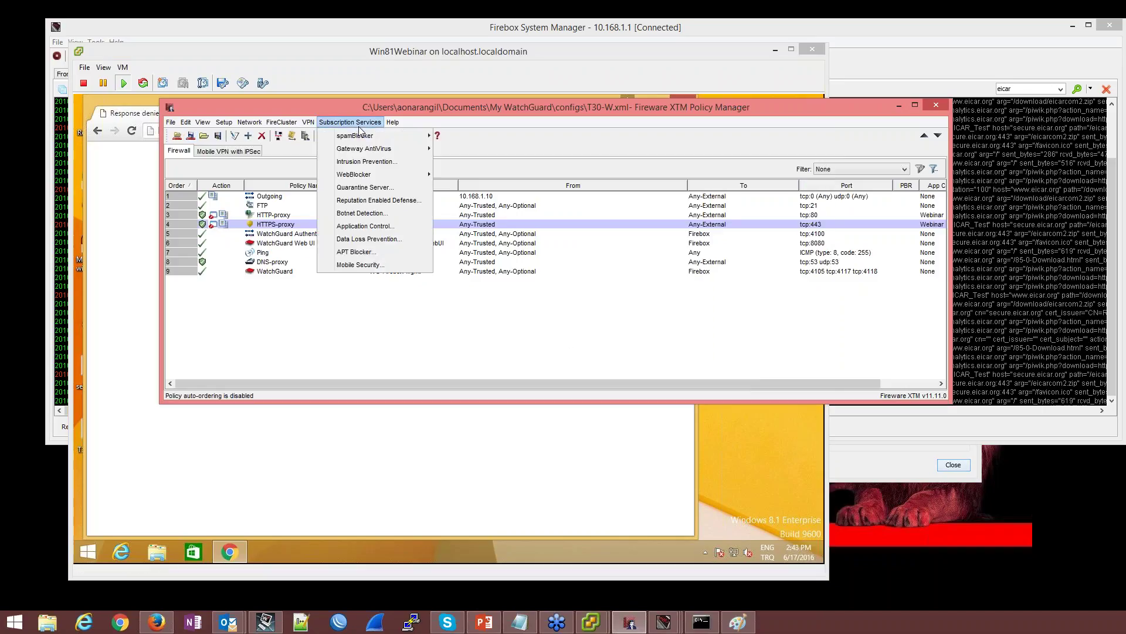
click(353, 252)
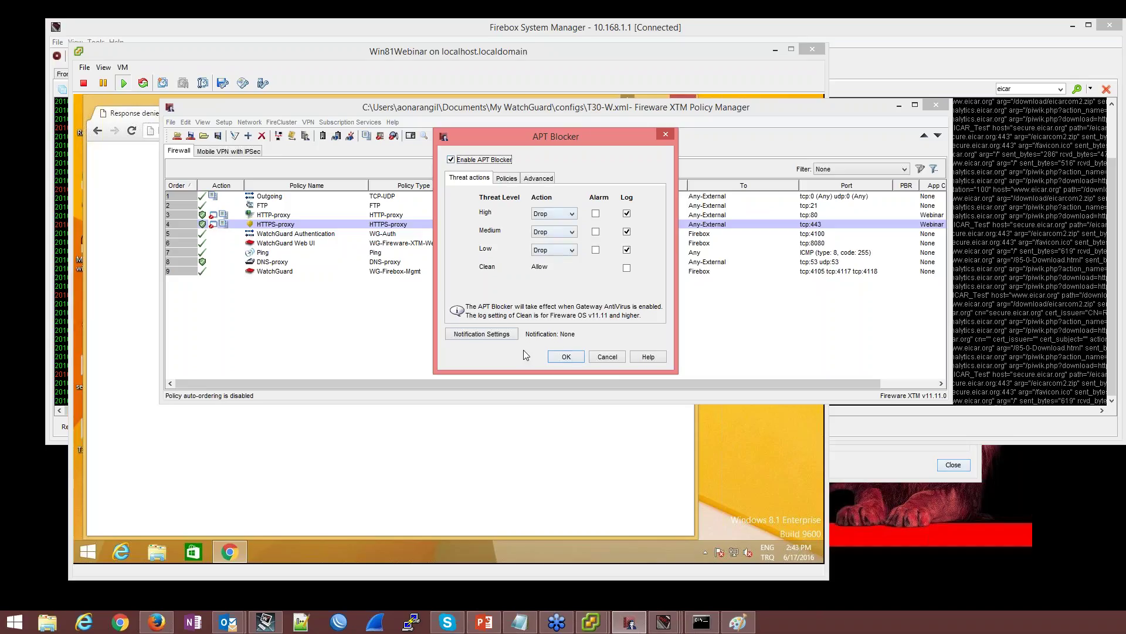
click(564, 357)
Confirm the Gateway AntiVirus decompression settings and accept its configuration
click(349, 122)
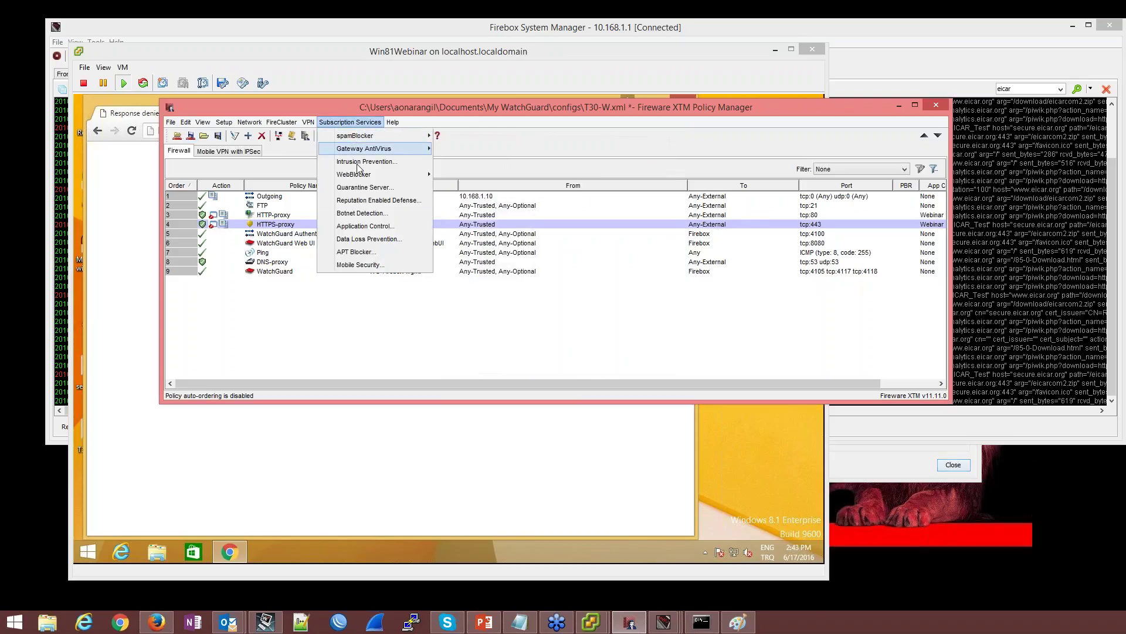
mouse_move(387, 148)
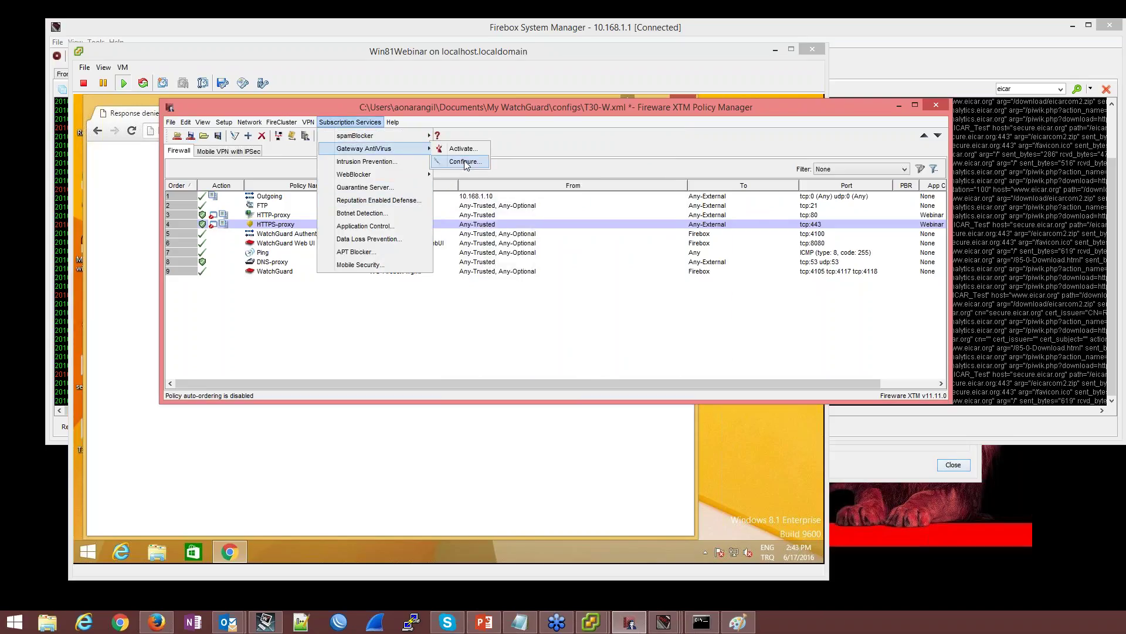
click(461, 160)
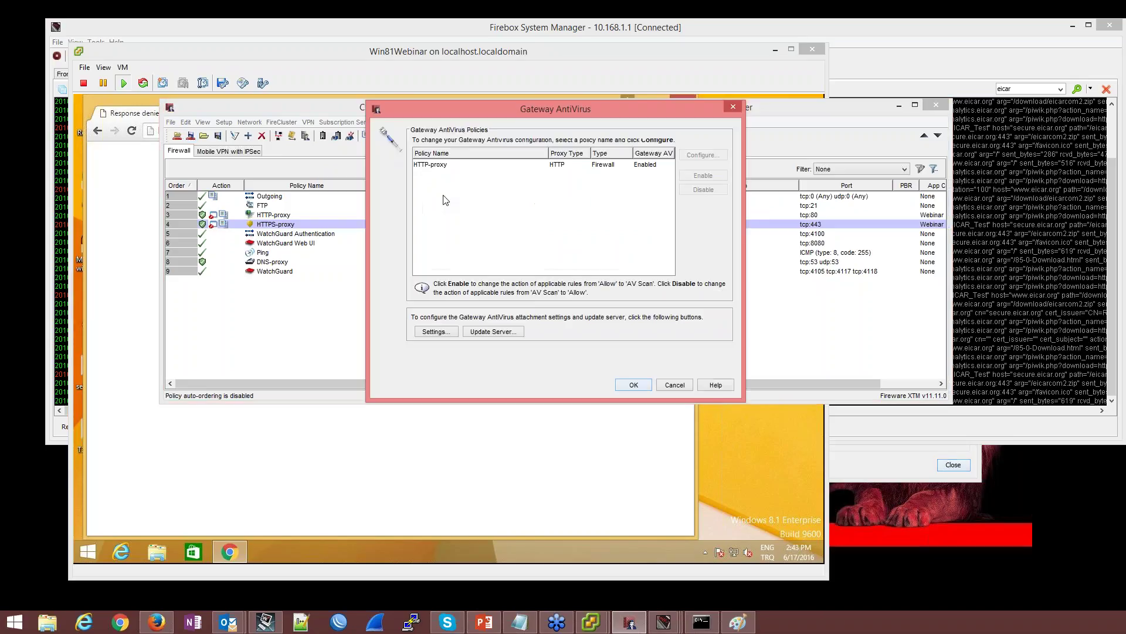
click(452, 332)
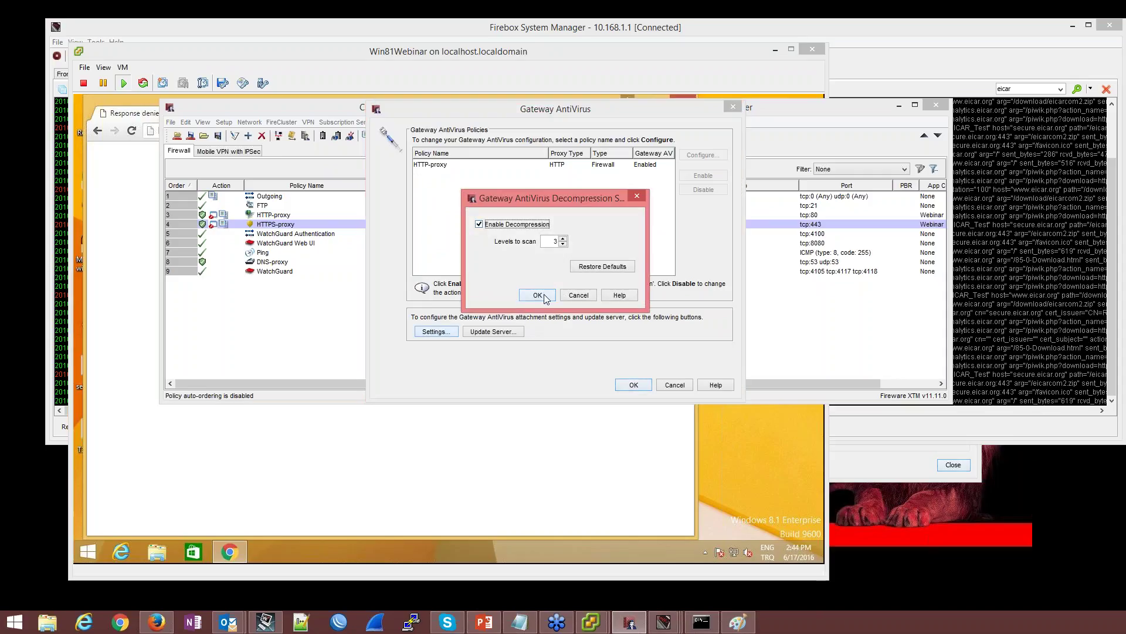
click(538, 294)
click(633, 384)
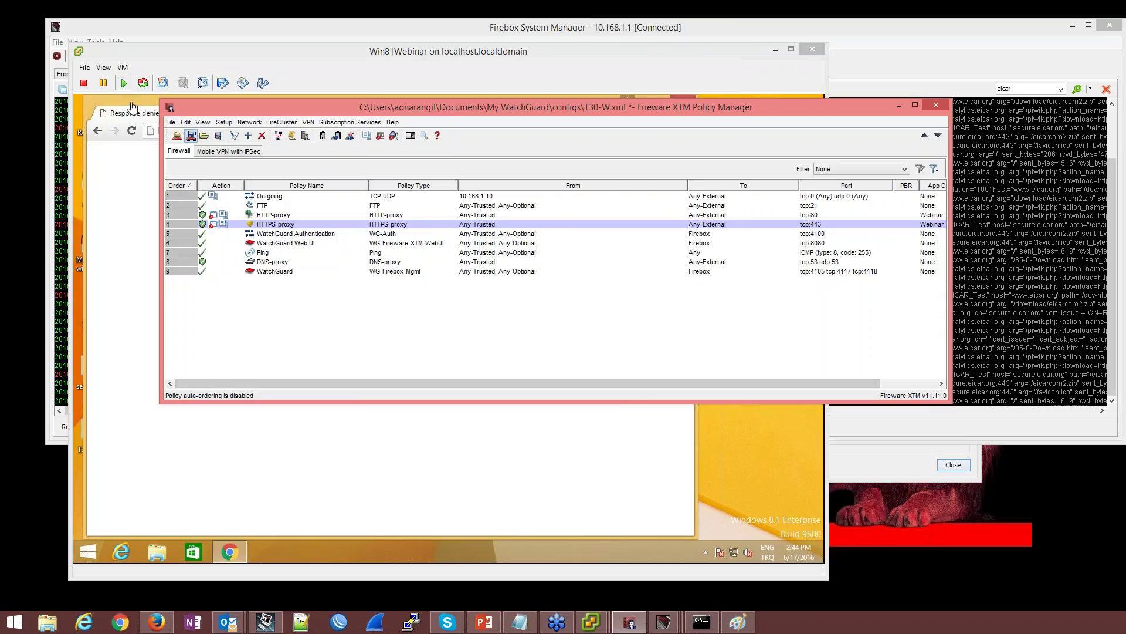
From the HTTPS-proxy policy, go to the WebBlocker settings of its linked HTTP proxy action
click(293, 225)
double_click(293, 225)
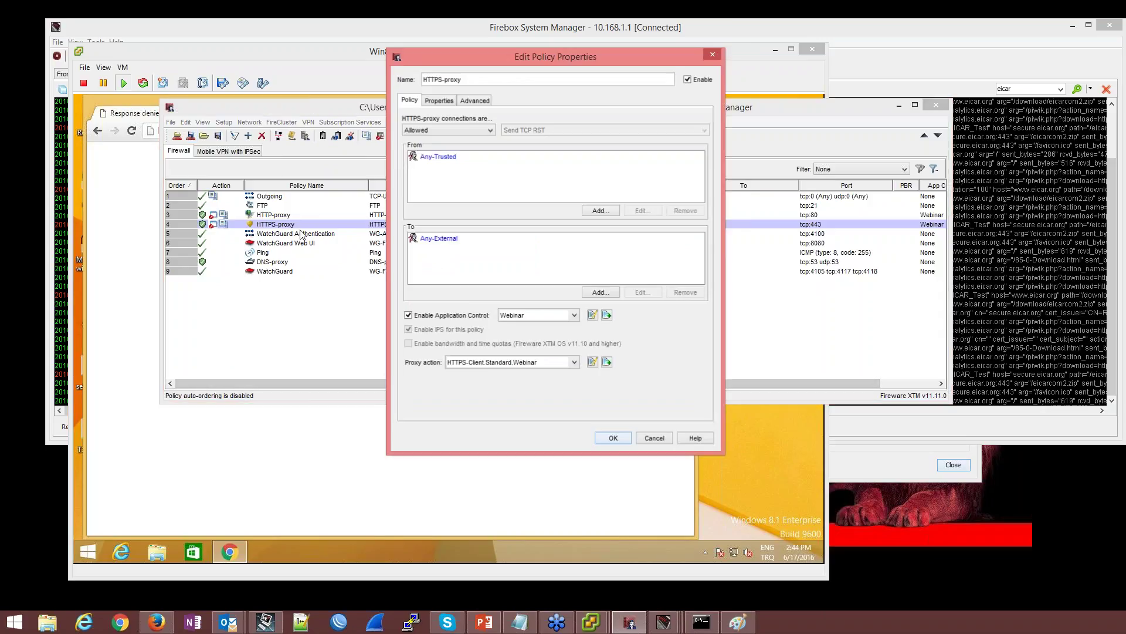
click(594, 362)
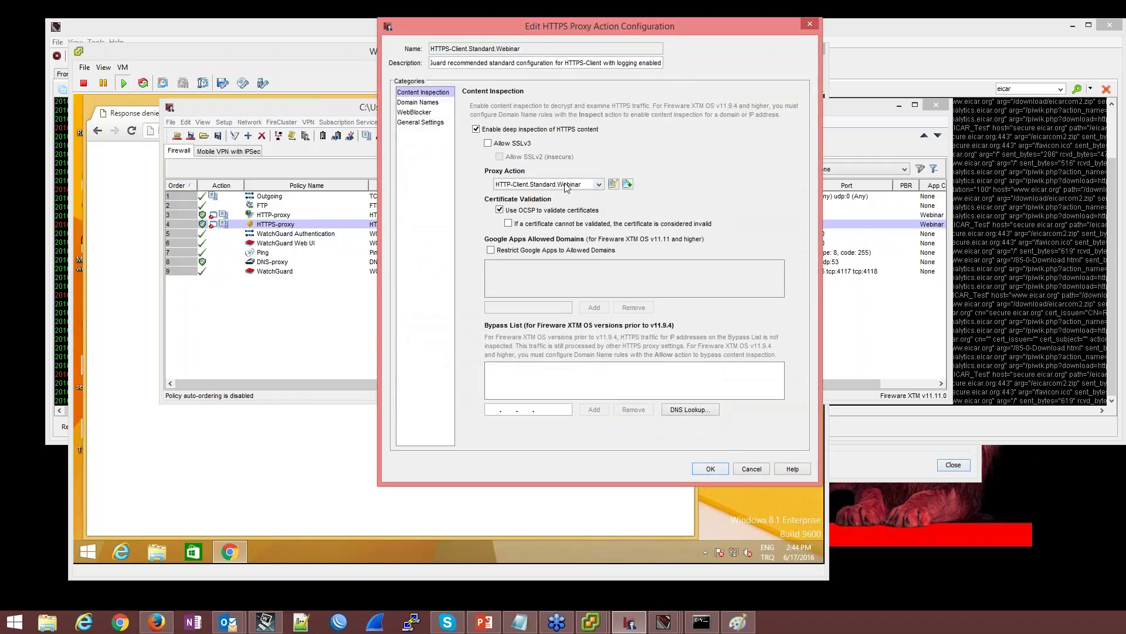
click(613, 184)
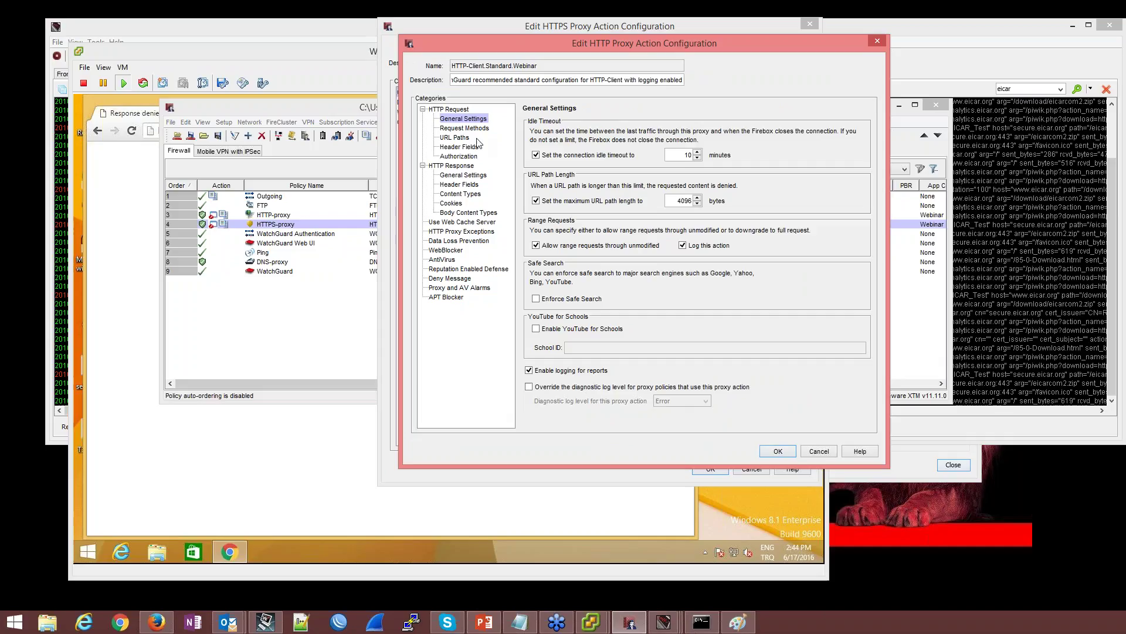
click(456, 251)
In newWebBlocker.Webinar, block the Proxy Avoidance and Pay-to-Surf categories
click(716, 124)
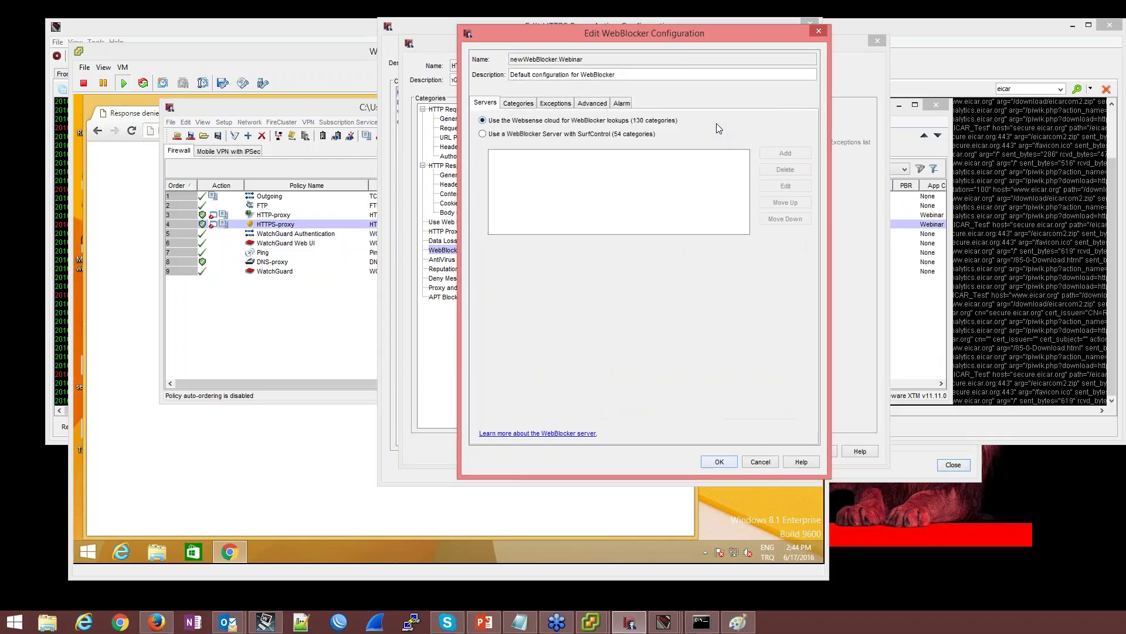
click(519, 103)
scroll(582, 230, down, 1)
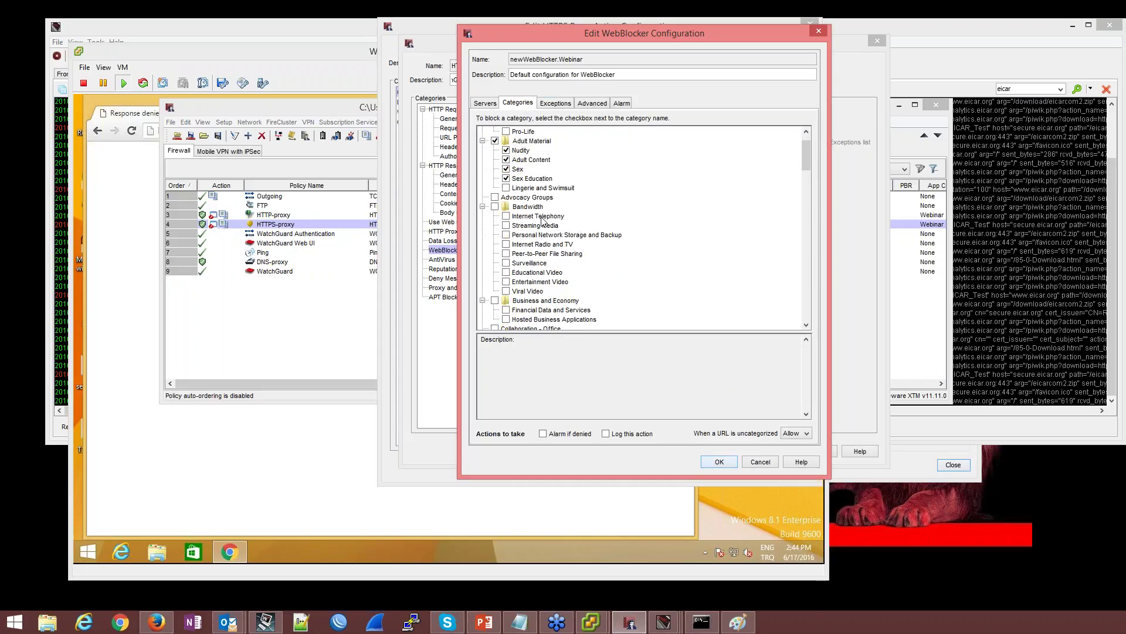
scroll(543, 220, down, 3)
scroll(542, 220, down, 5)
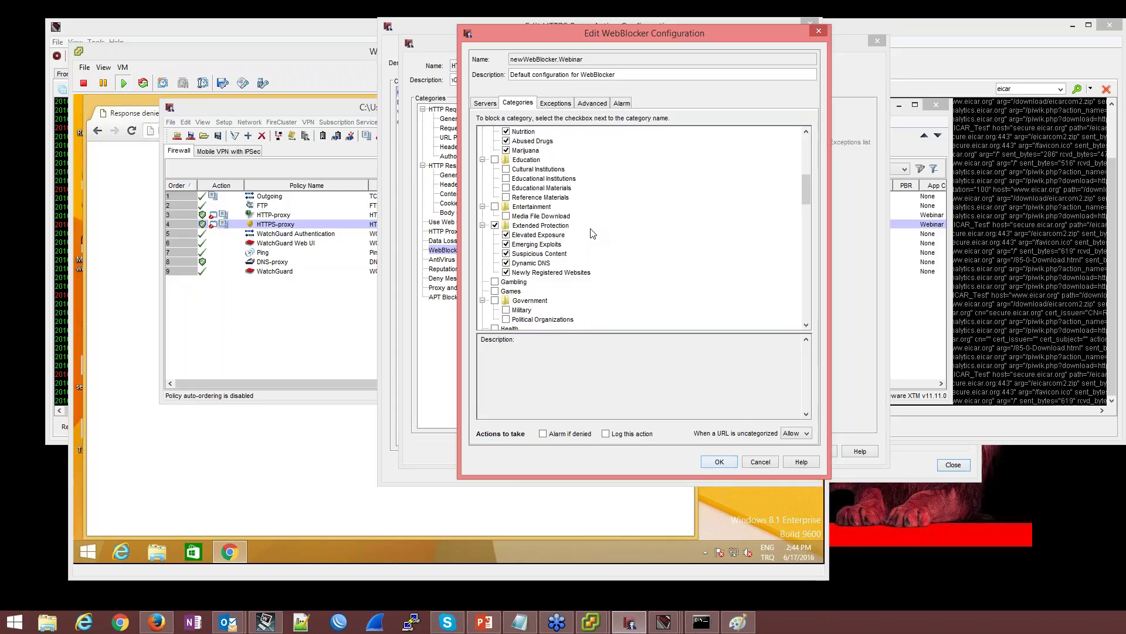
scroll(582, 206, down, 3)
scroll(582, 206, down, 2)
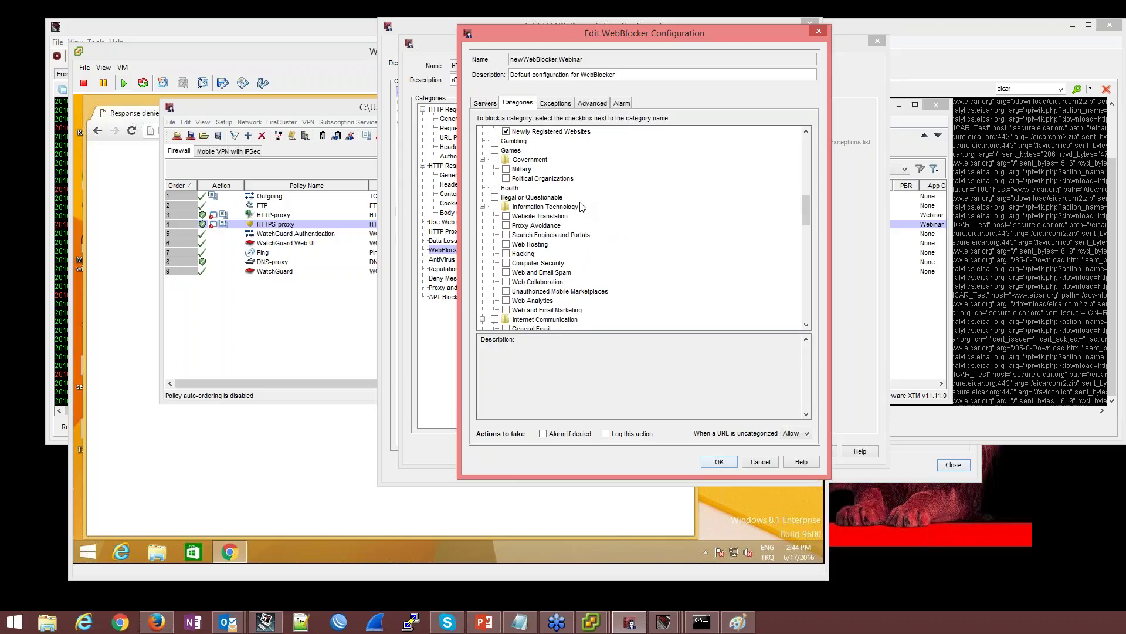
click(506, 225)
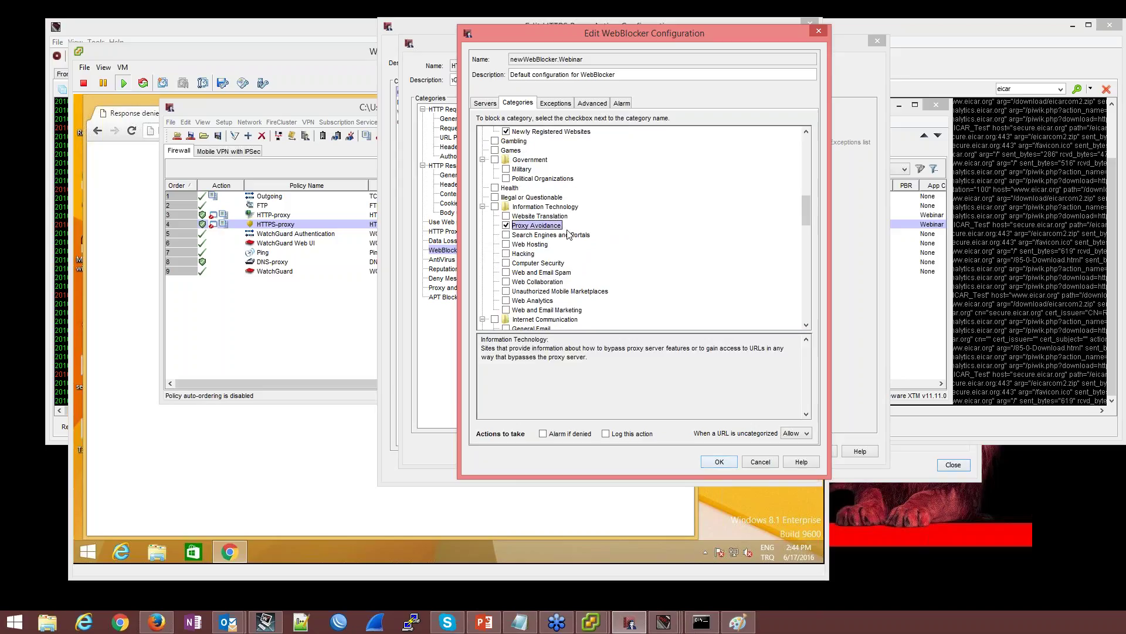
scroll(580, 228, down, 1)
scroll(581, 227, down, 1)
scroll(579, 227, down, 3)
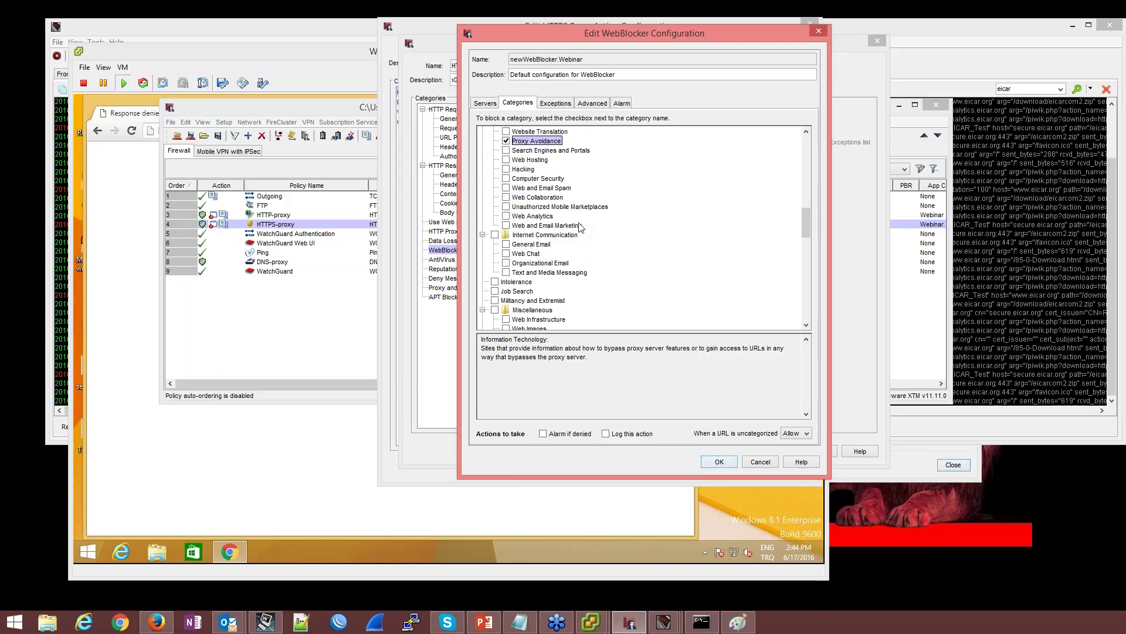
scroll(580, 227, down, 1)
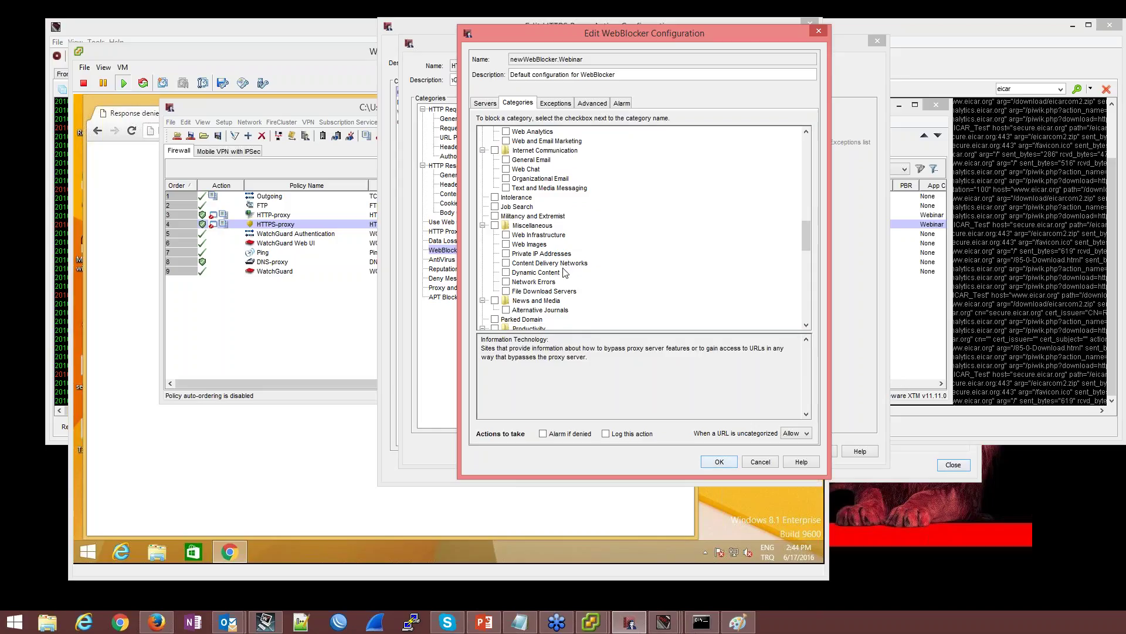
scroll(545, 242, down, 3)
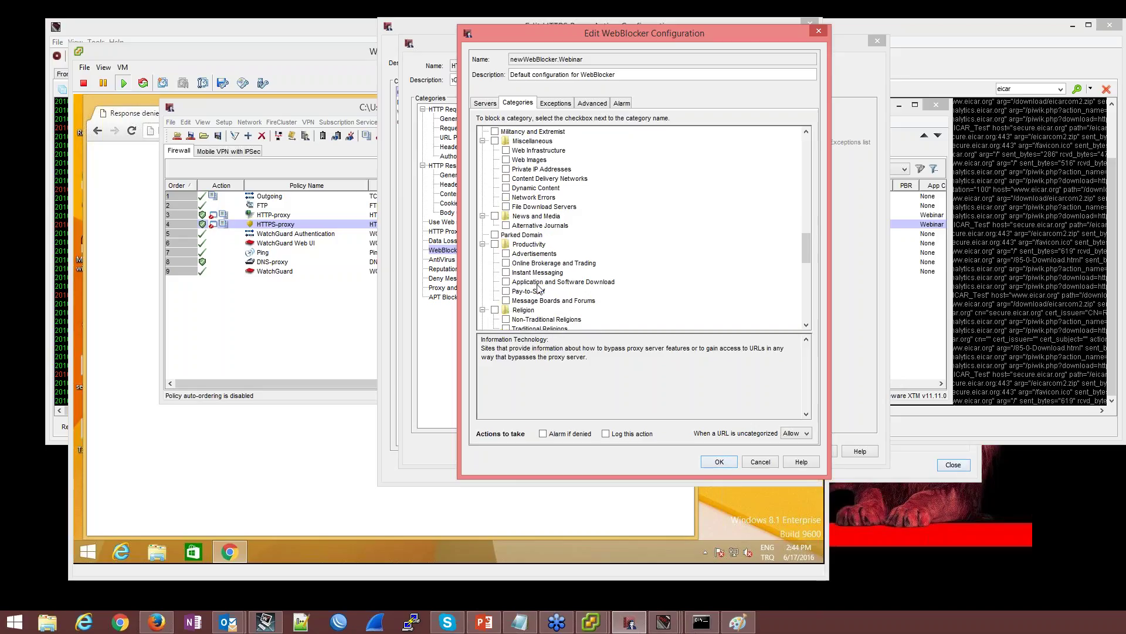
click(506, 291)
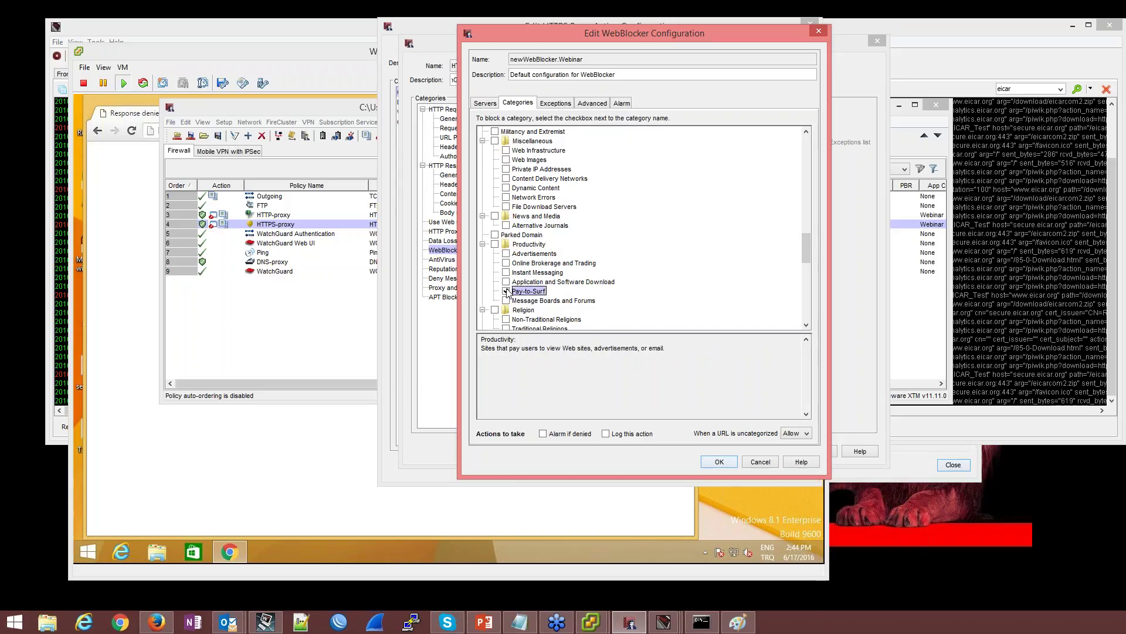
Review the category list, then accept the WebBlocker, HTTP/HTTPS proxy action and HTTPS-proxy policy settings
scroll(545, 257, down, 2)
scroll(545, 256, down, 5)
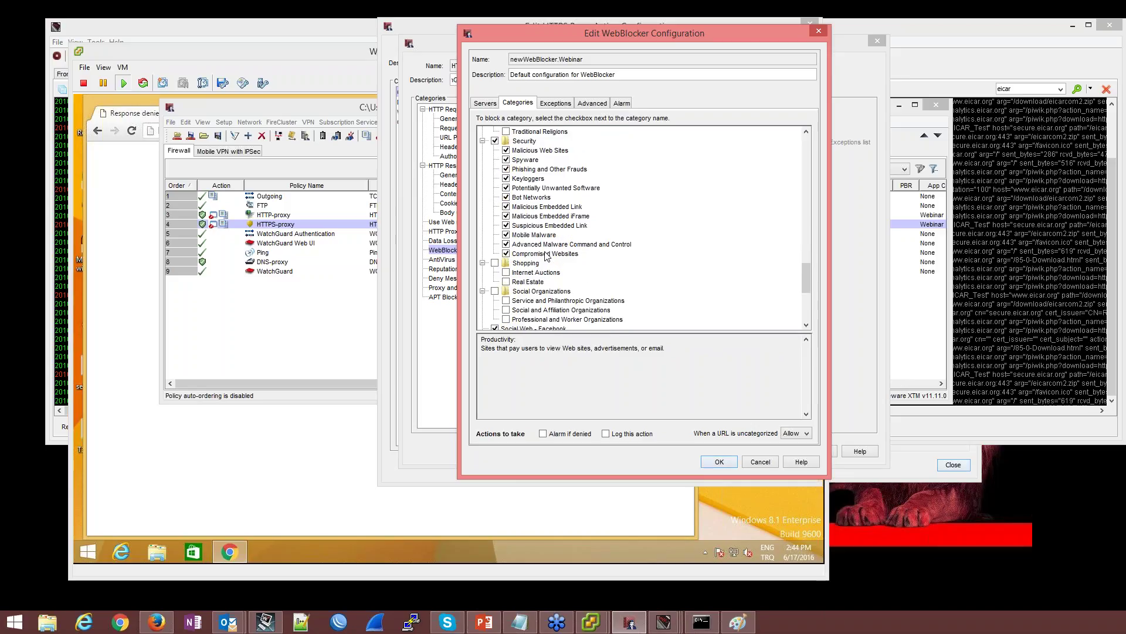
scroll(546, 257, down, 4)
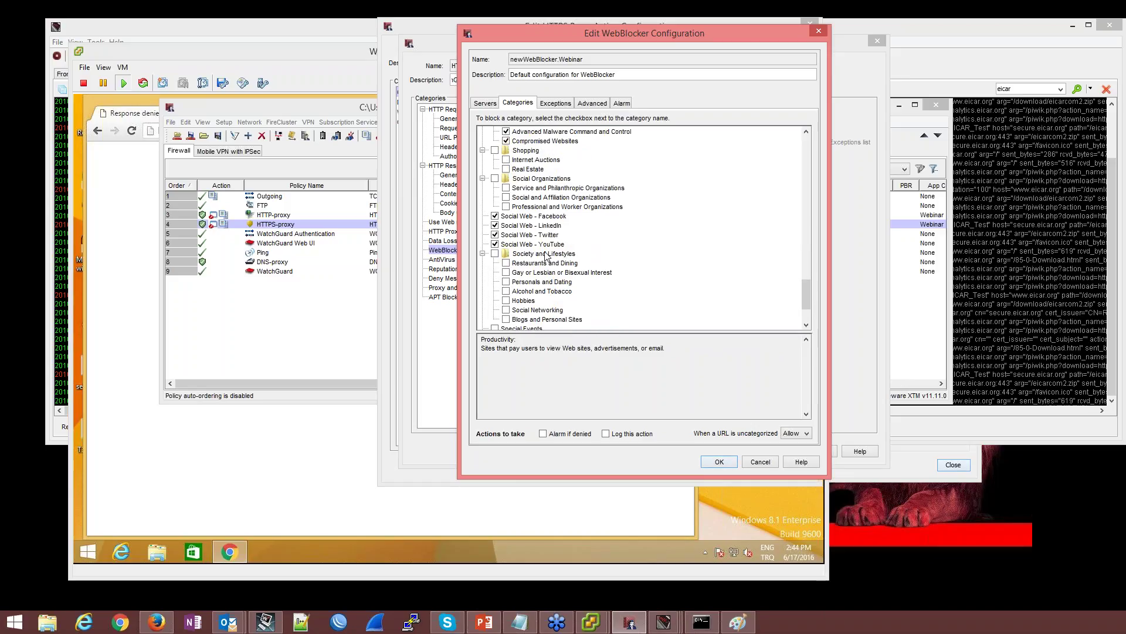
scroll(549, 259, down, 2)
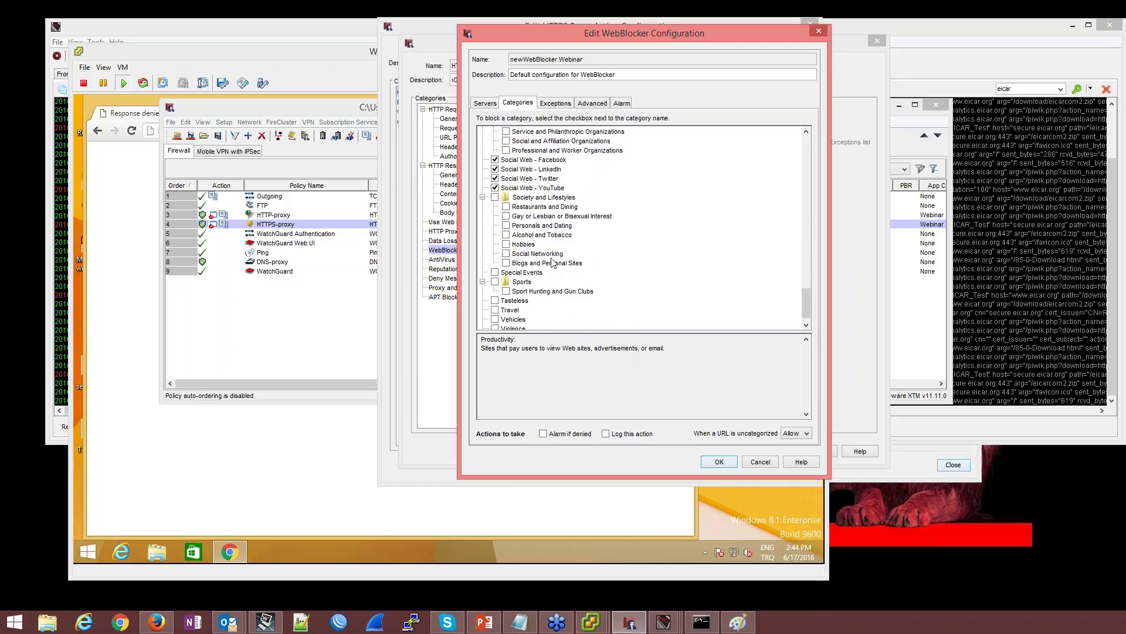
scroll(552, 262, down, 1)
scroll(560, 311, up, 2)
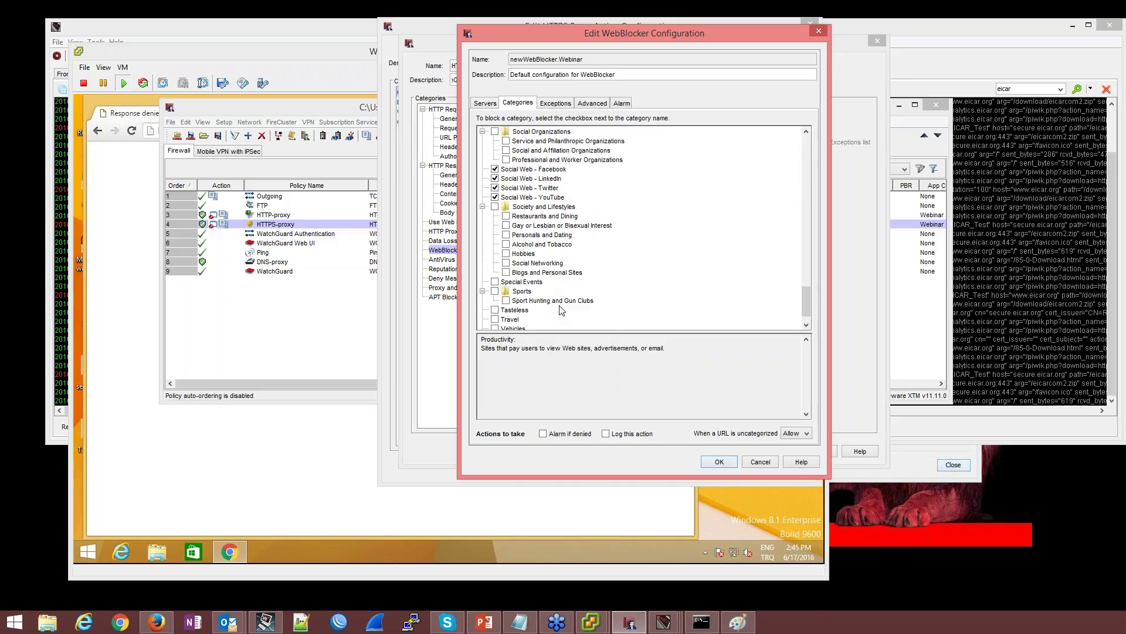
scroll(560, 261, up, 5)
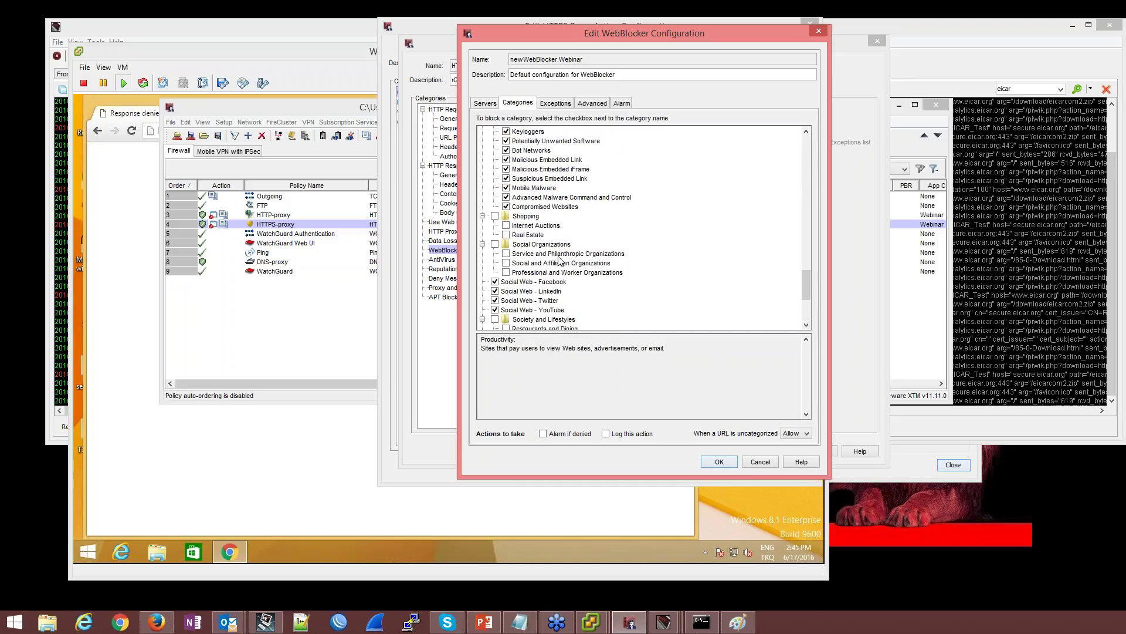
scroll(560, 261, up, 5)
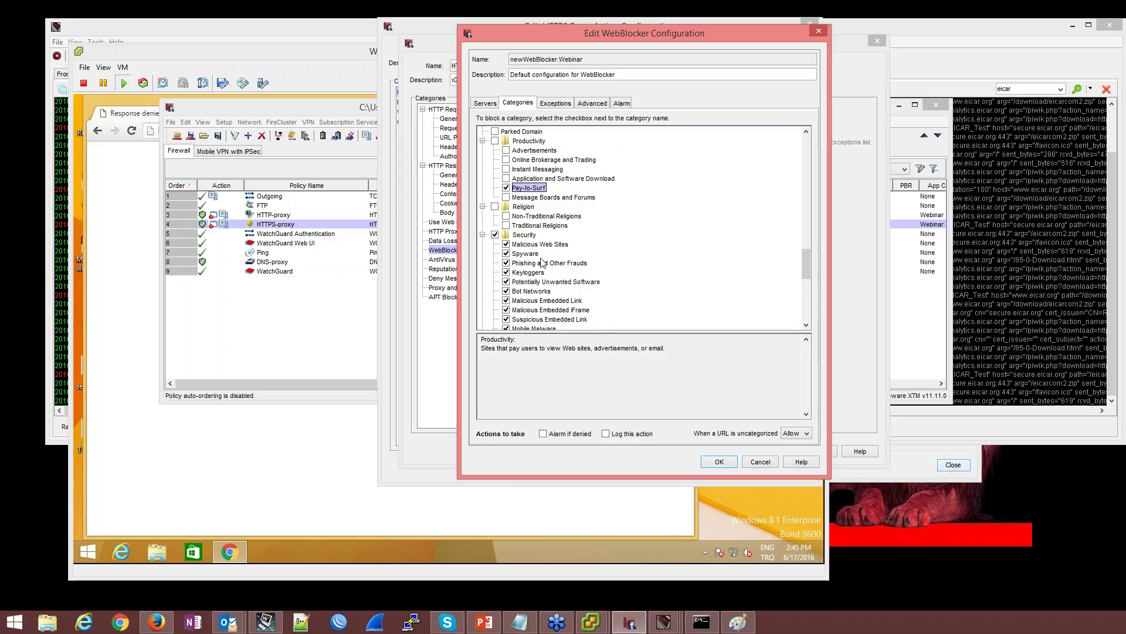
scroll(543, 262, up, 5)
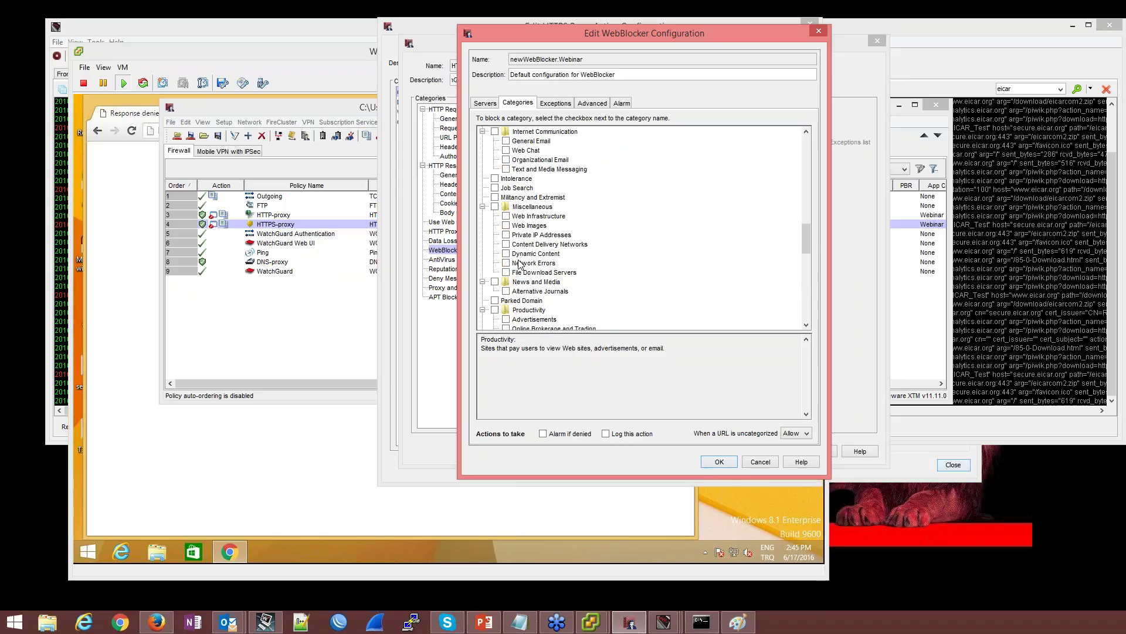
scroll(594, 203, up, 2)
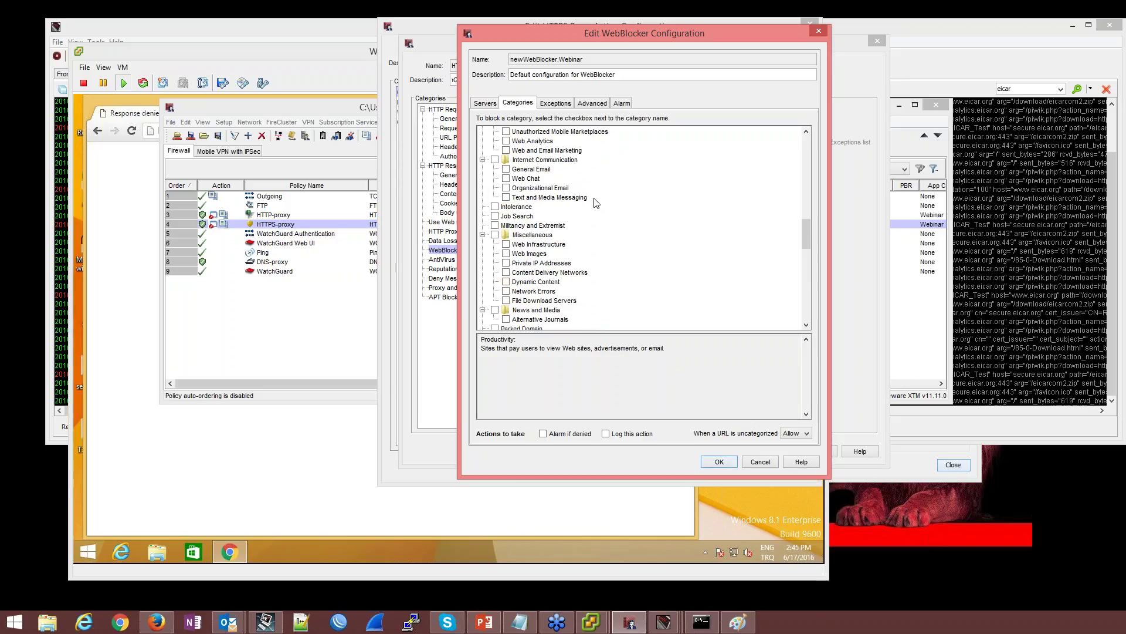
scroll(581, 223, up, 3)
scroll(578, 229, up, 7)
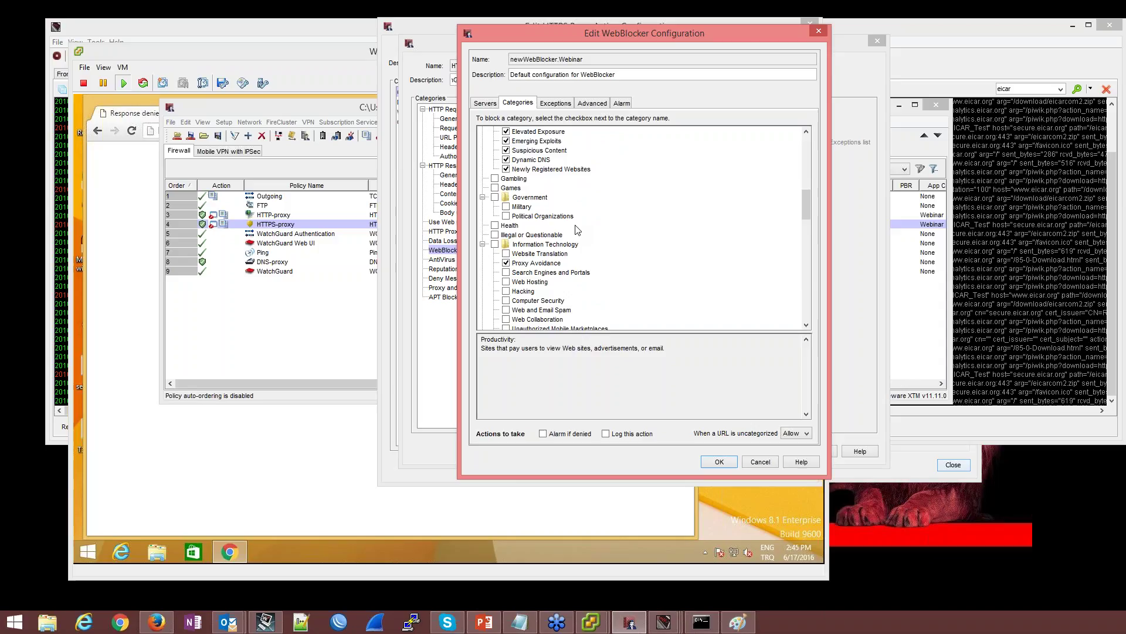
scroll(578, 229, up, 5)
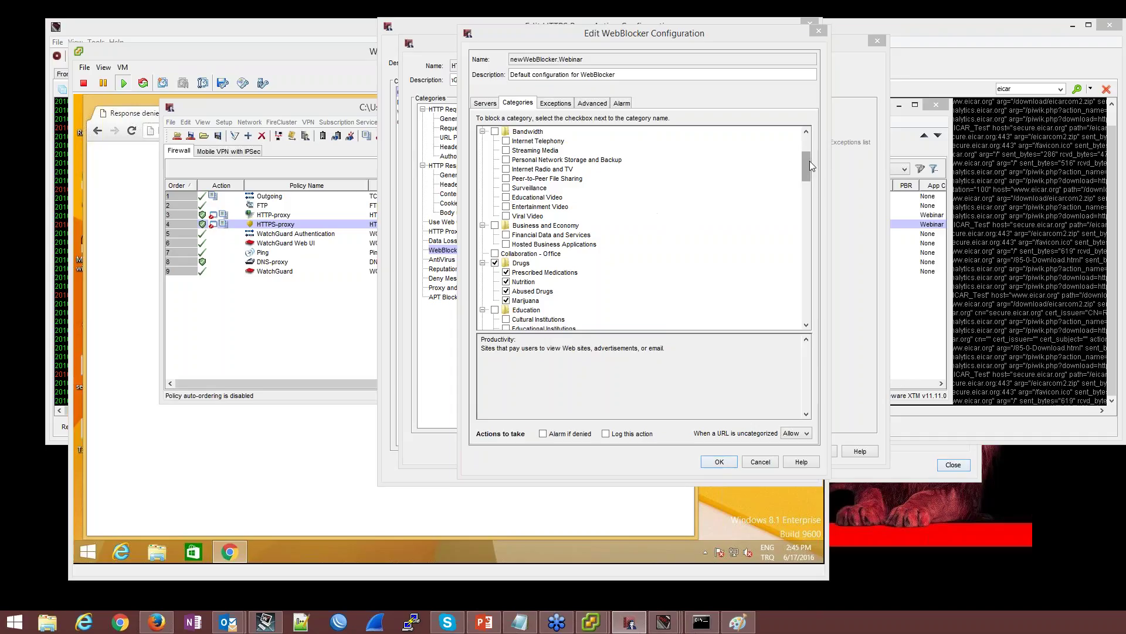
scroll(807, 159, up, 2)
scroll(572, 191, up, 3)
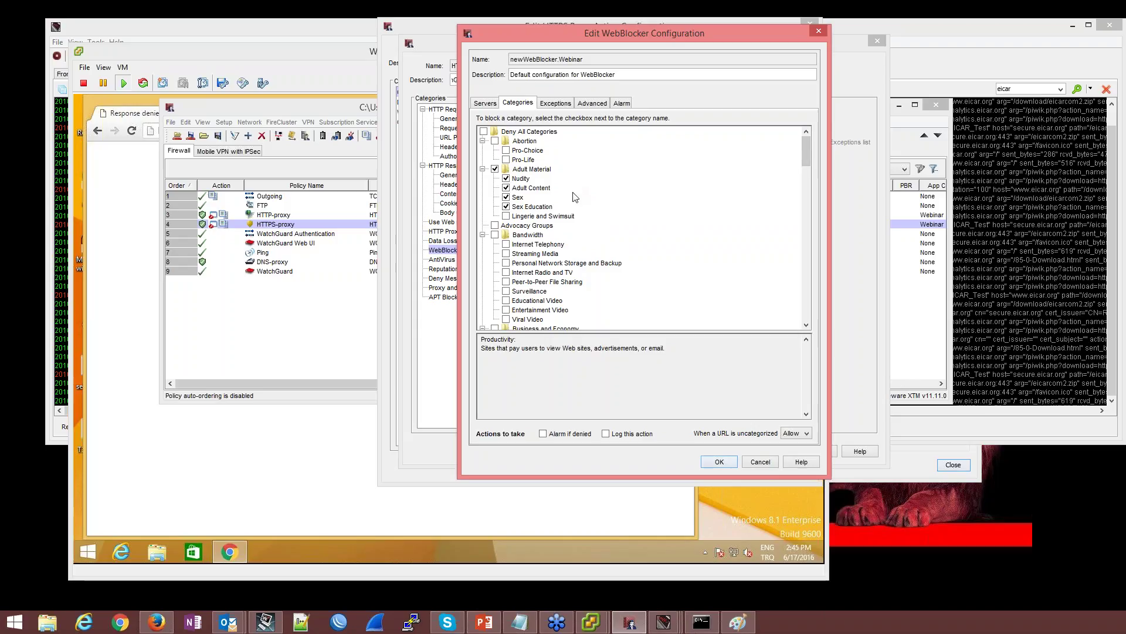
click(719, 462)
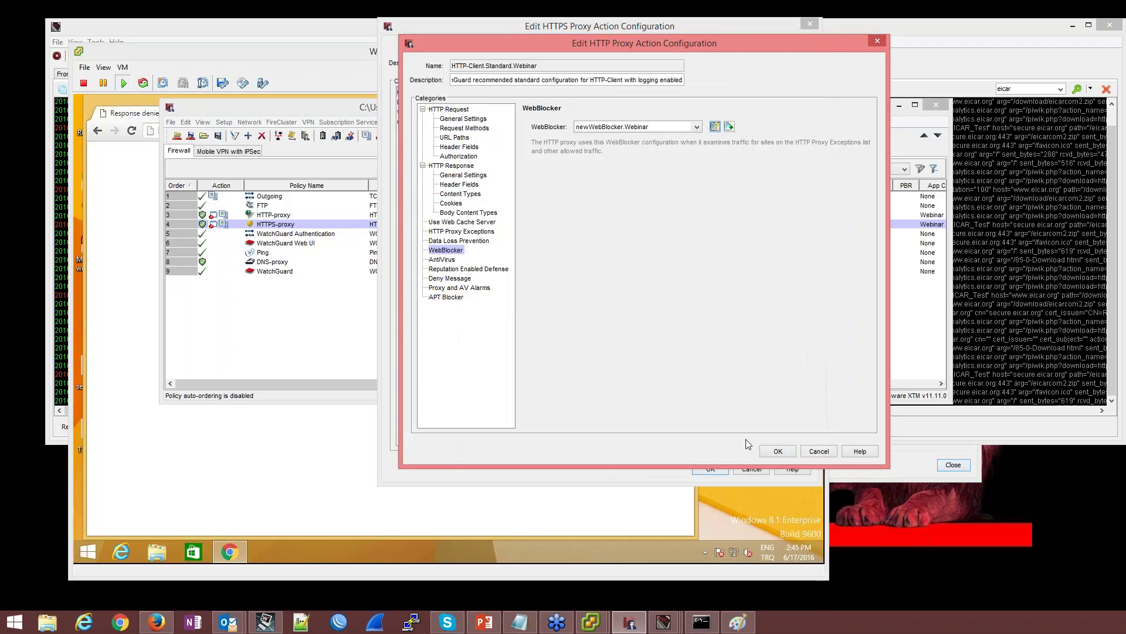
click(771, 450)
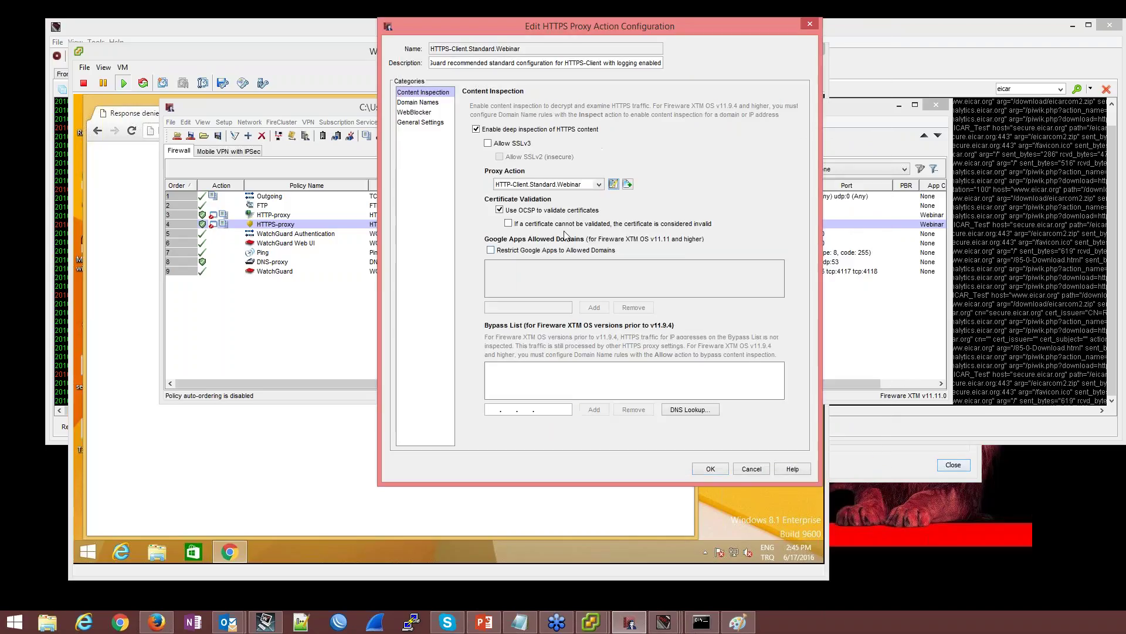
click(710, 469)
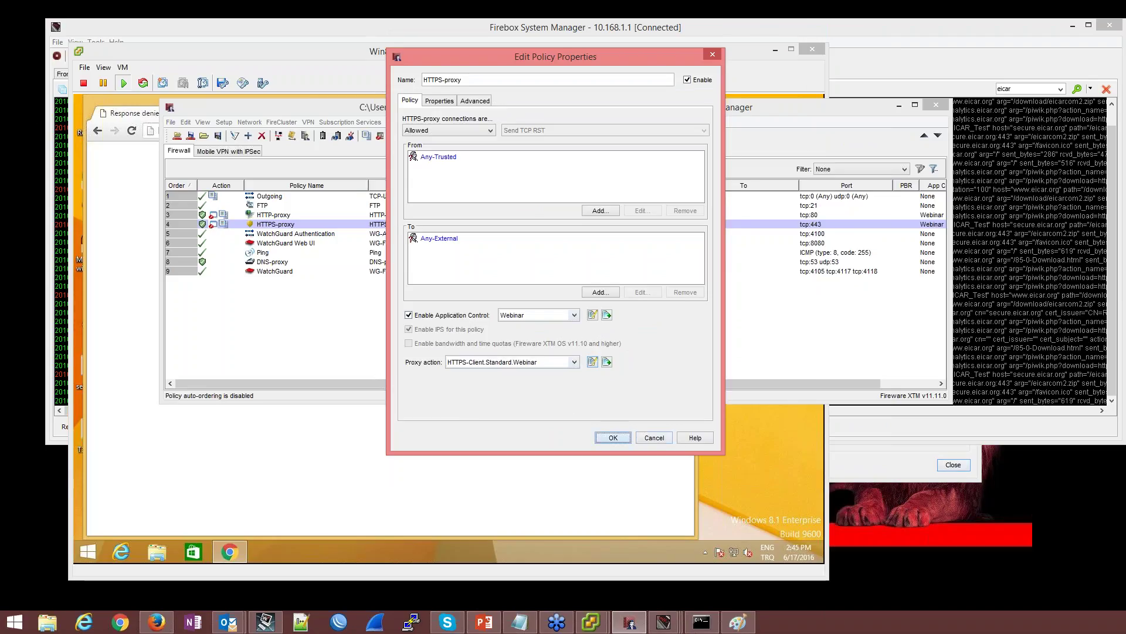
click(613, 437)
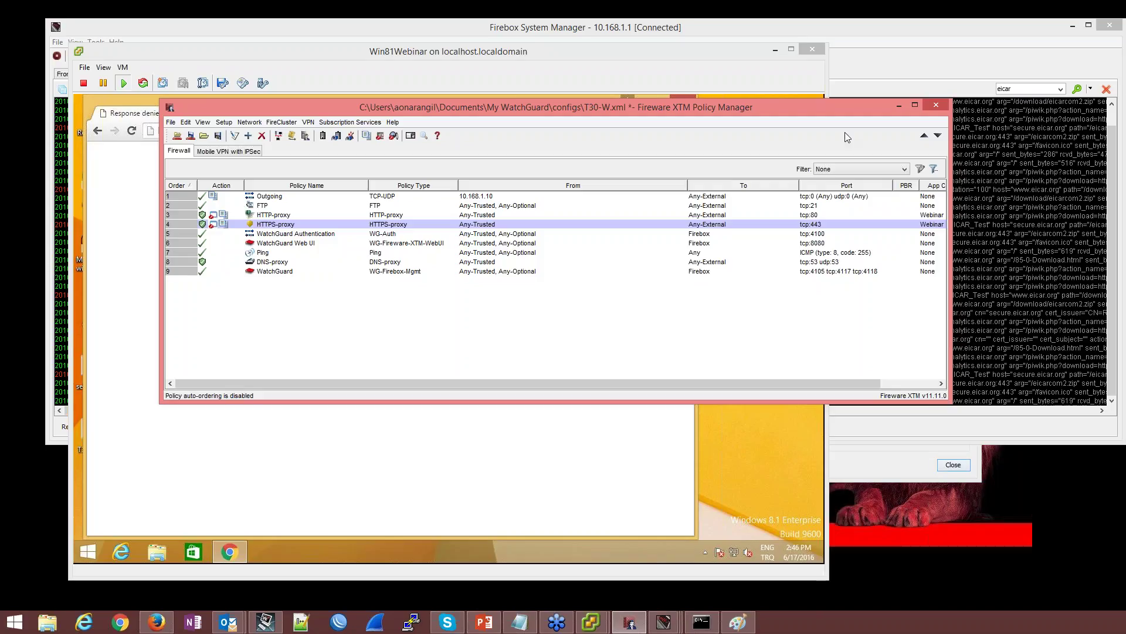
click(1060, 88)
click(1050, 110)
click(405, 485)
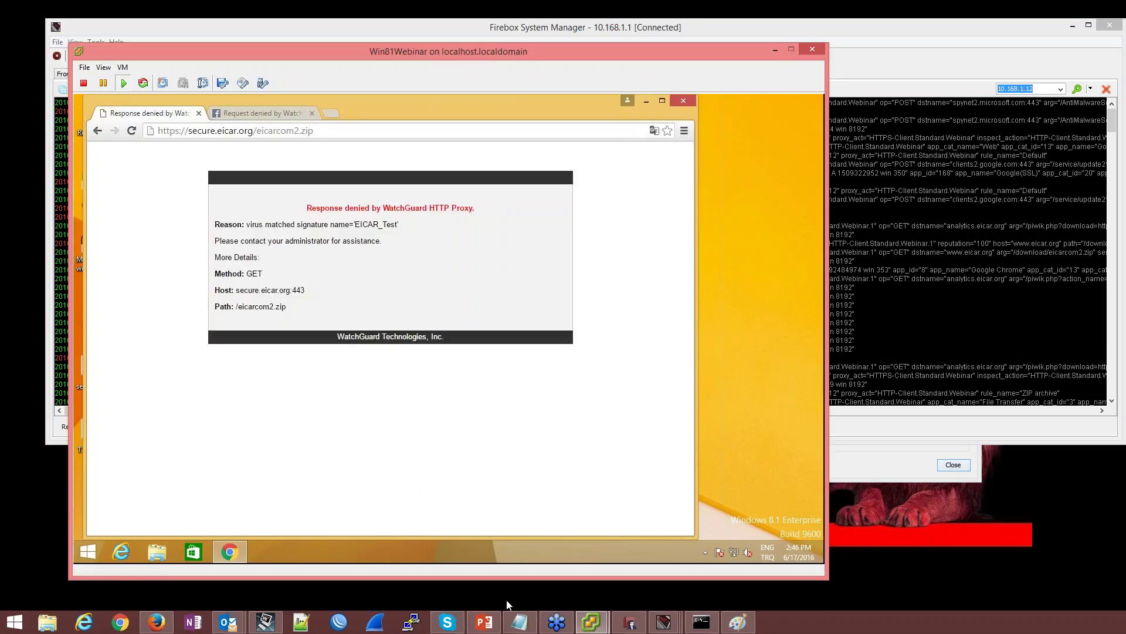
click(621, 626)
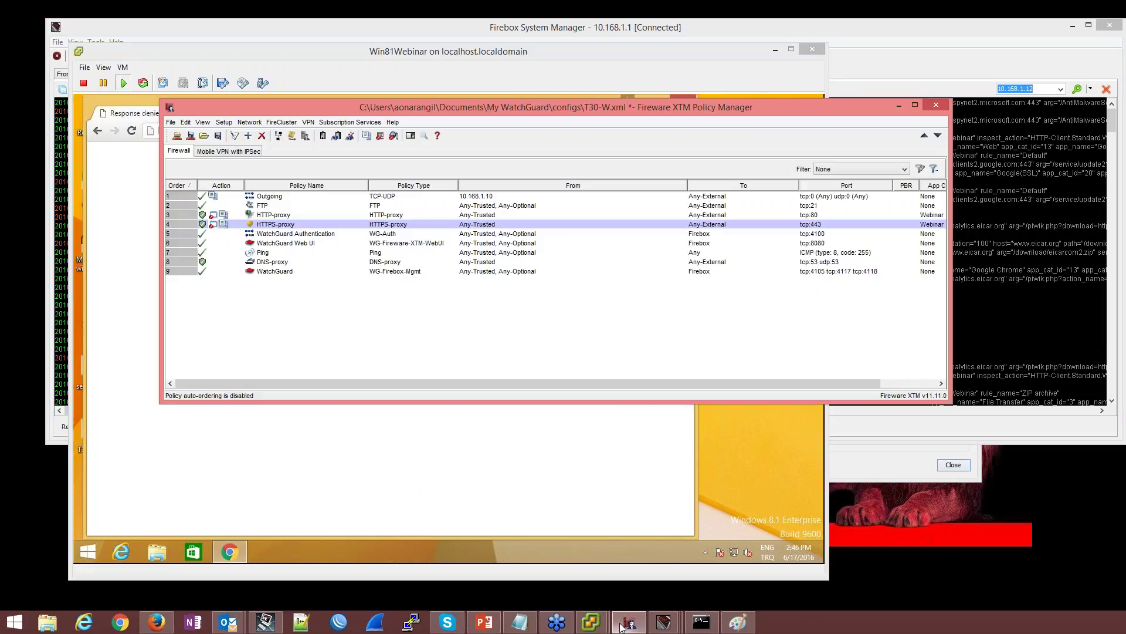
Enable Webinar Application Control on DNS-proxy and set Psiphon 3 to Drop
double_click(274, 262)
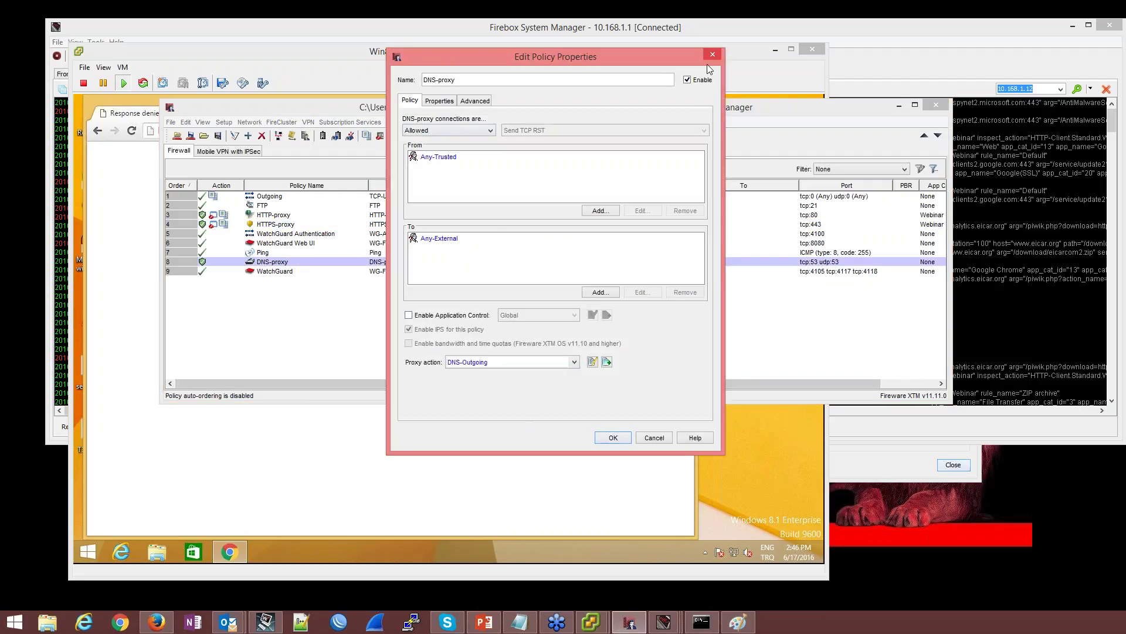
click(409, 315)
click(574, 315)
click(545, 333)
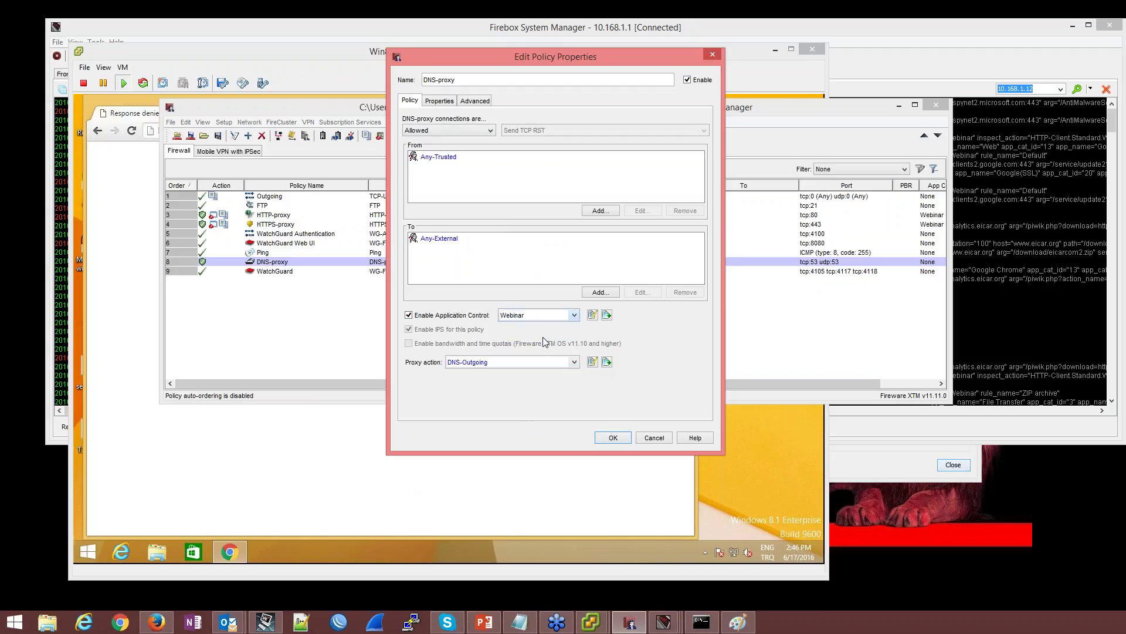
click(592, 315)
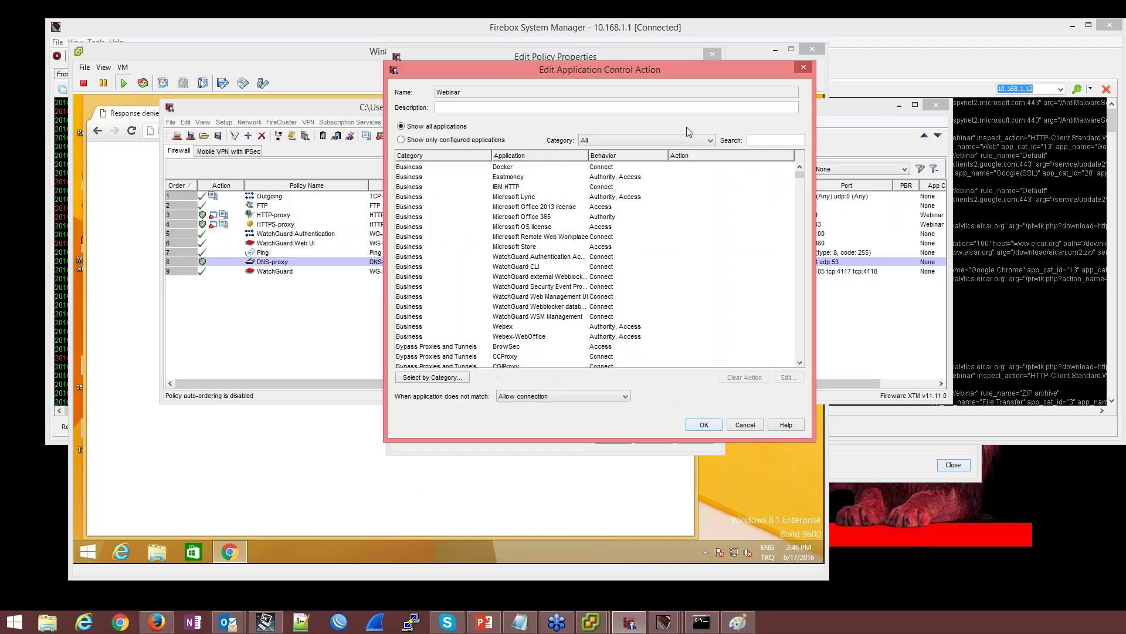
click(767, 140)
text(psh)
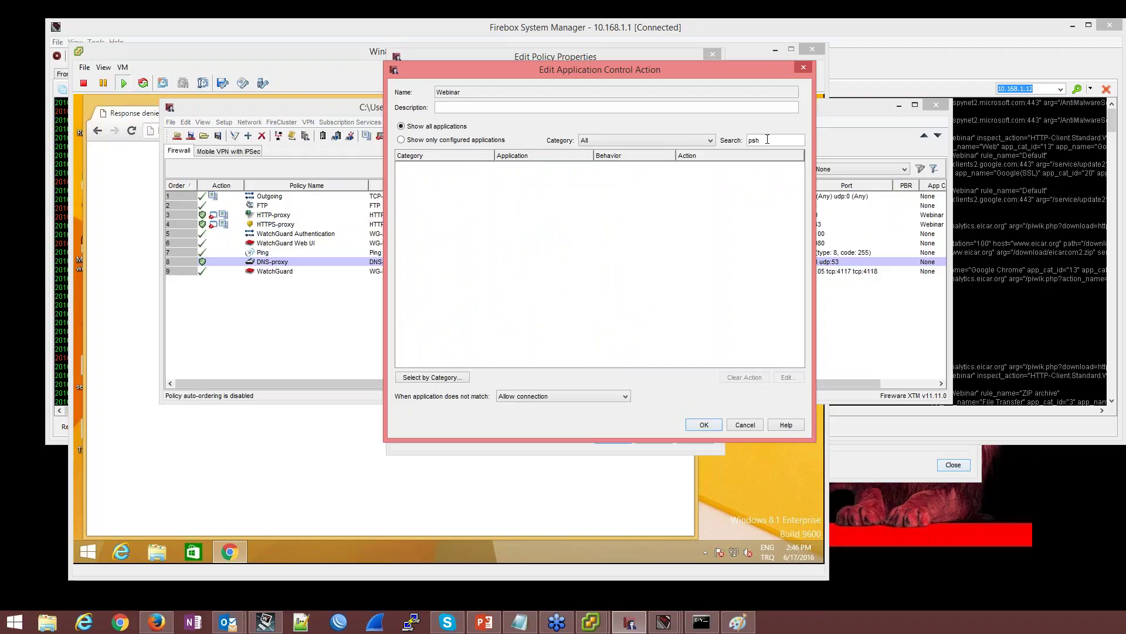
double_click(551, 167)
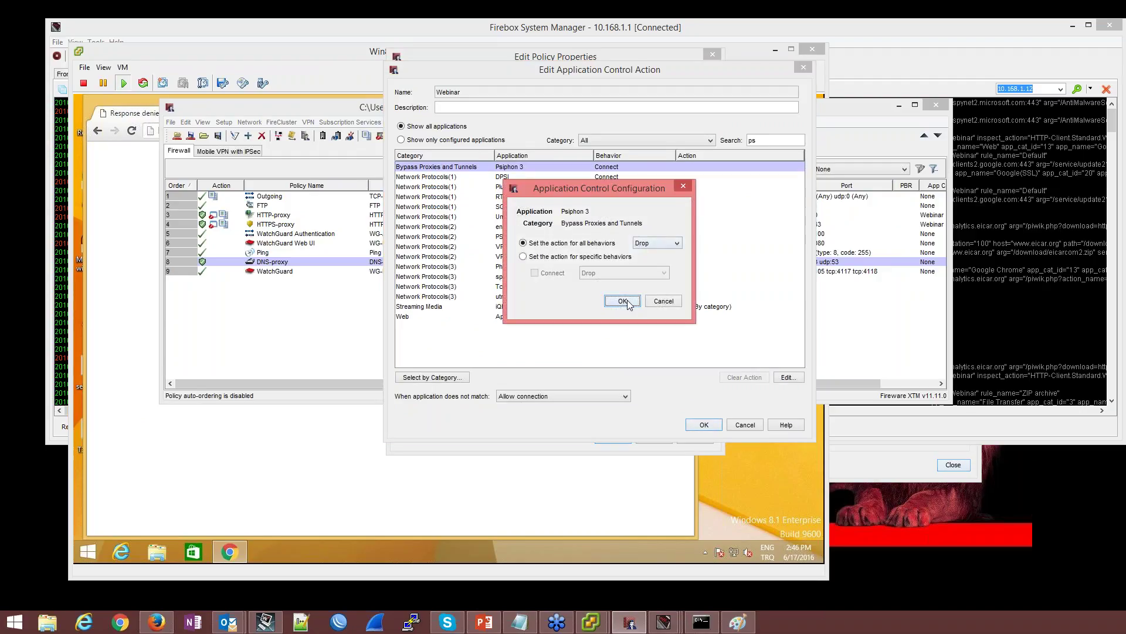
click(622, 301)
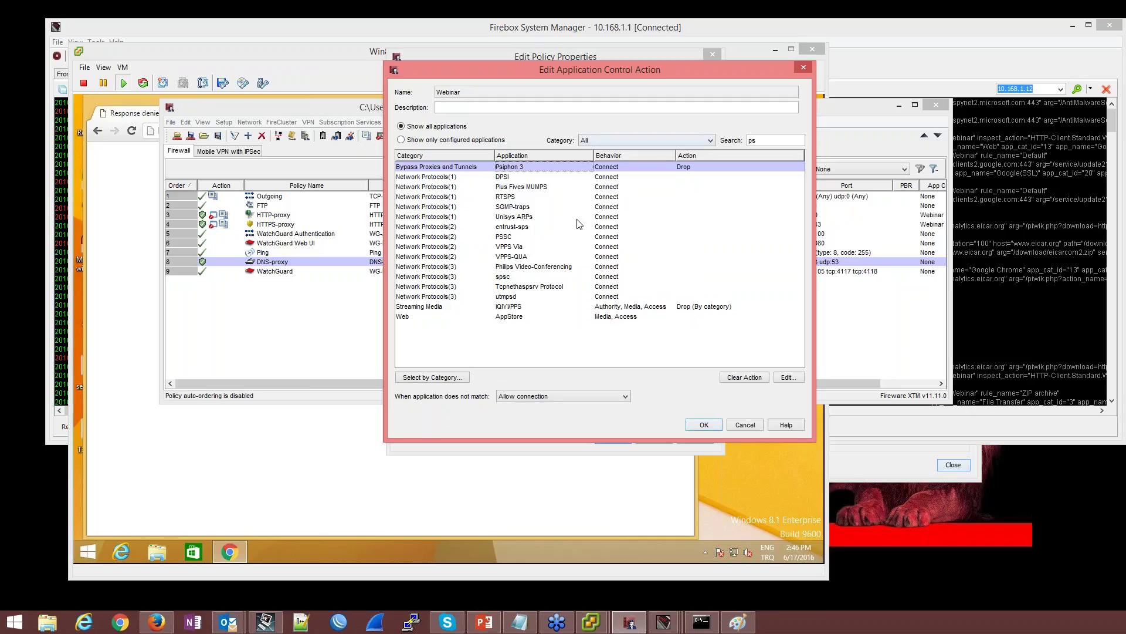
click(706, 427)
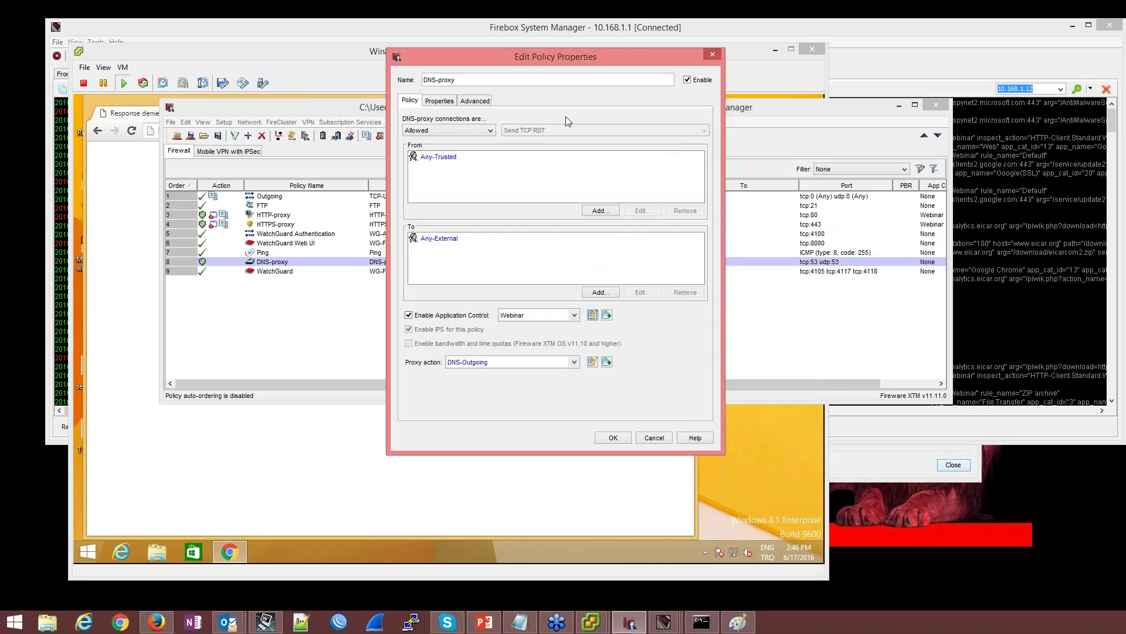
click(613, 437)
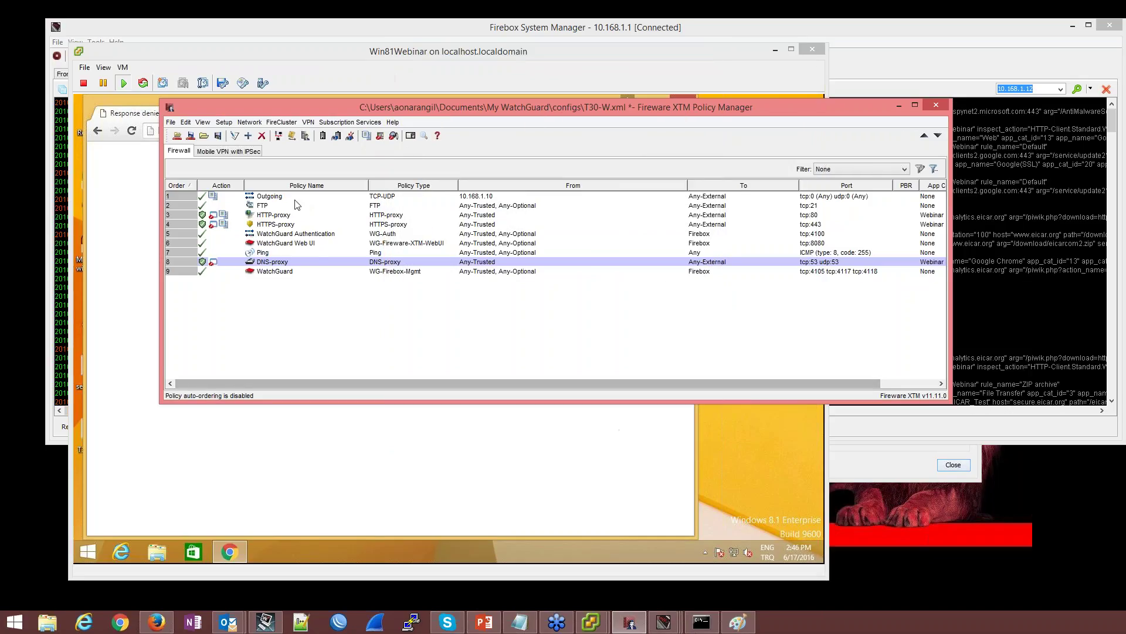
Save the configuration to the Firebox as T30-W.xml, entering the admin passphrase
text(rea)
key(Return)
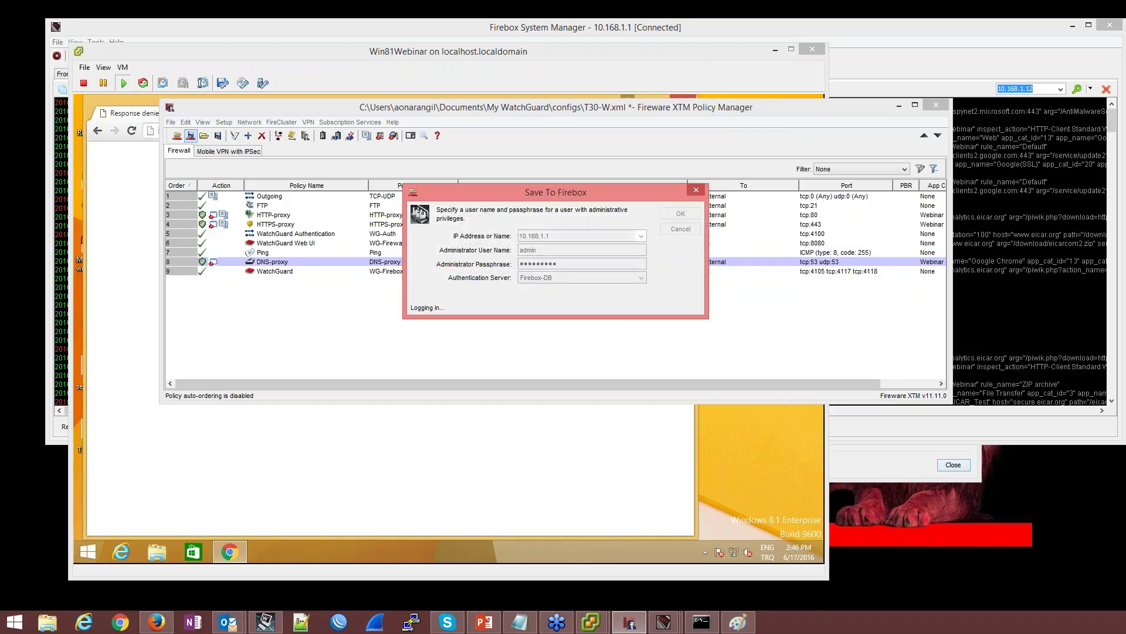
key(Return)
click(148, 170)
Search Google for 'psiphon' and open the 'Psiphon - Psiphon 3 indir' download result
click(251, 130)
text(p)
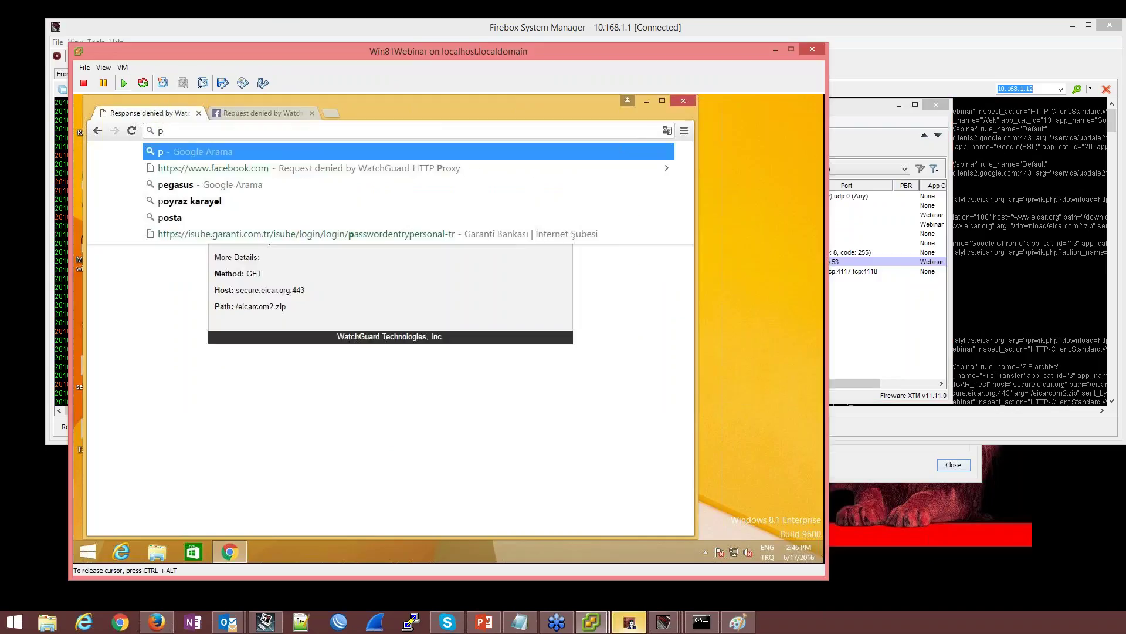
text(siphon)
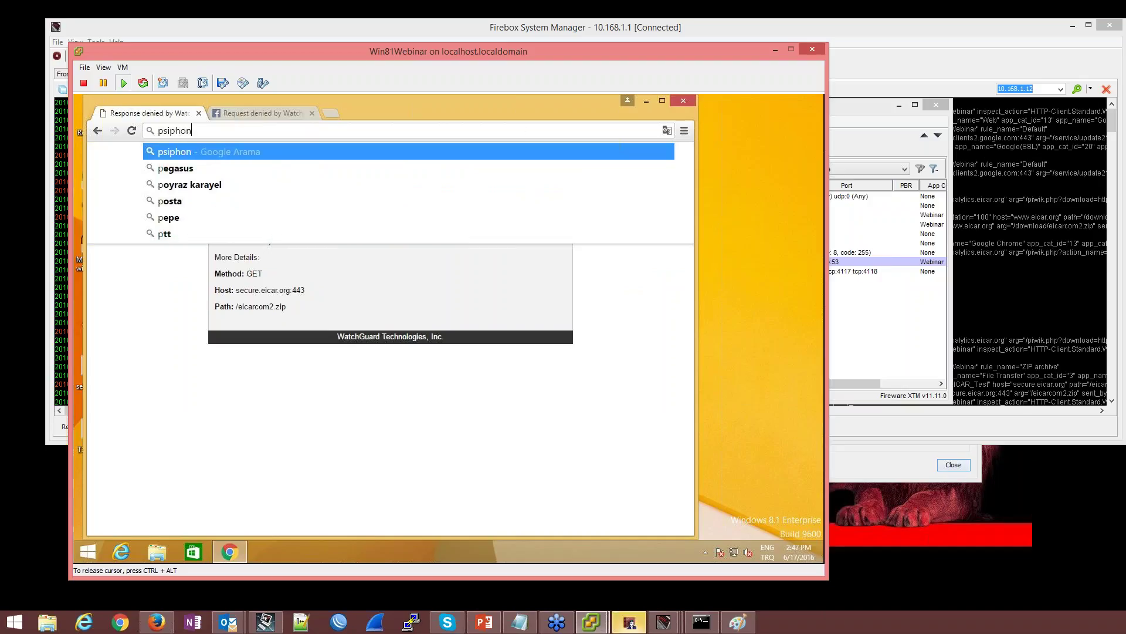
key(Return)
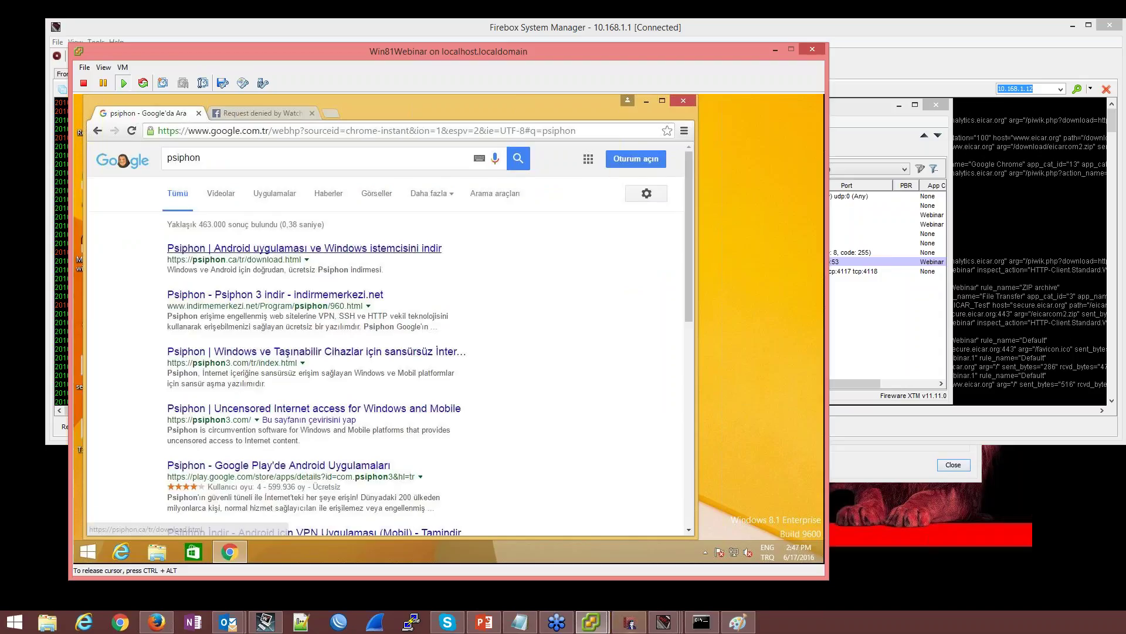
click(275, 296)
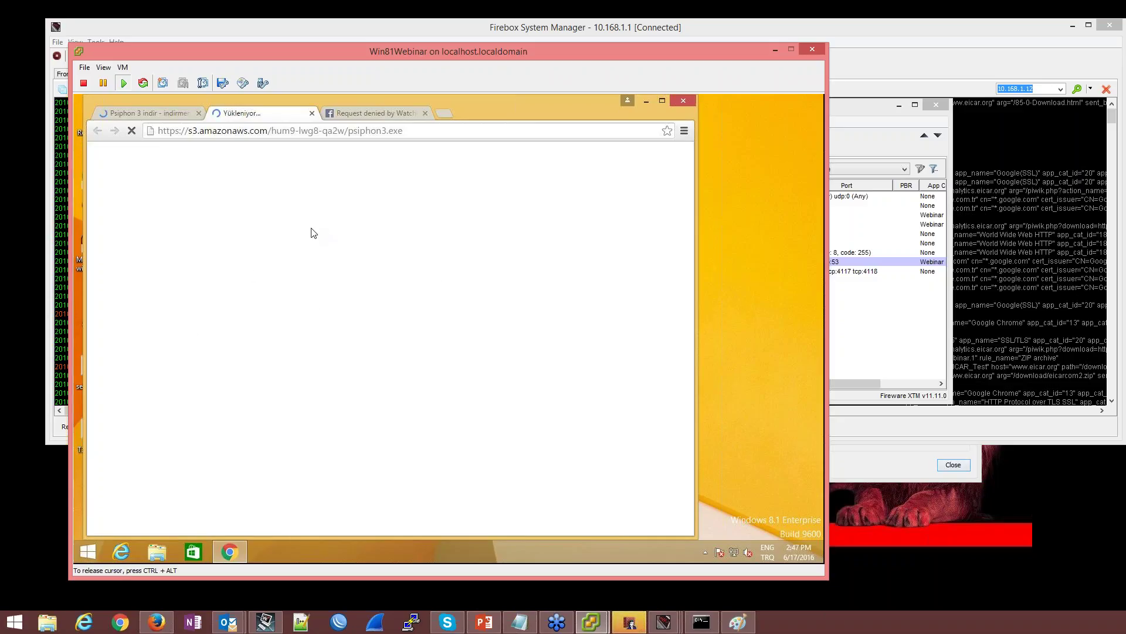
Inspect the Traffic Monitor log in Firebox System Manager, then return to Chrome's psiphon3.exe download
click(970, 414)
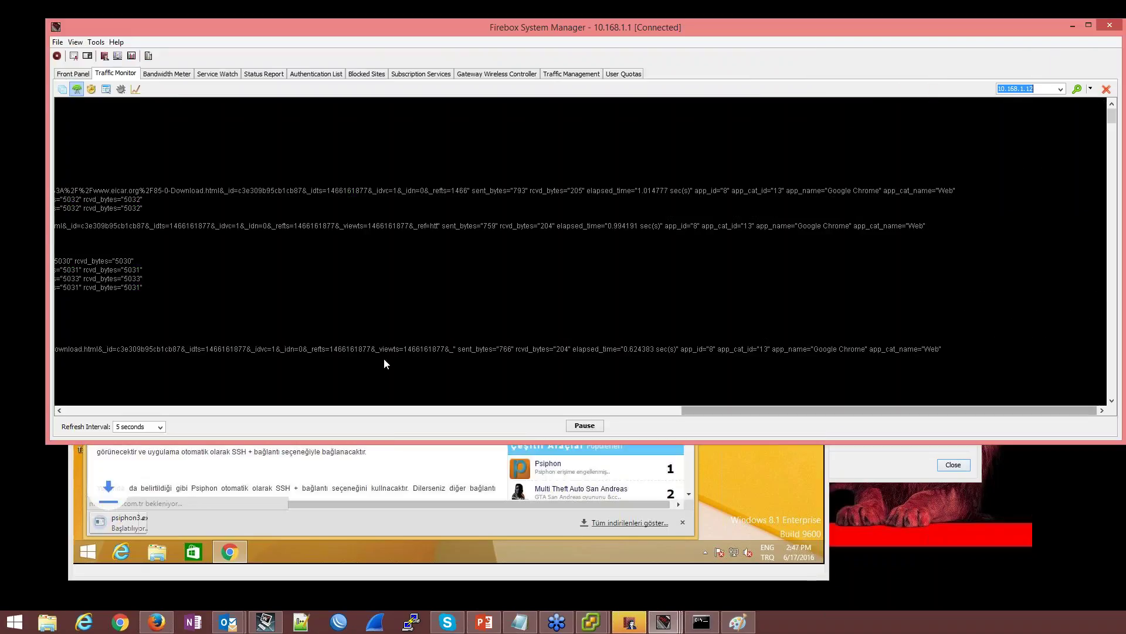
click(395, 408)
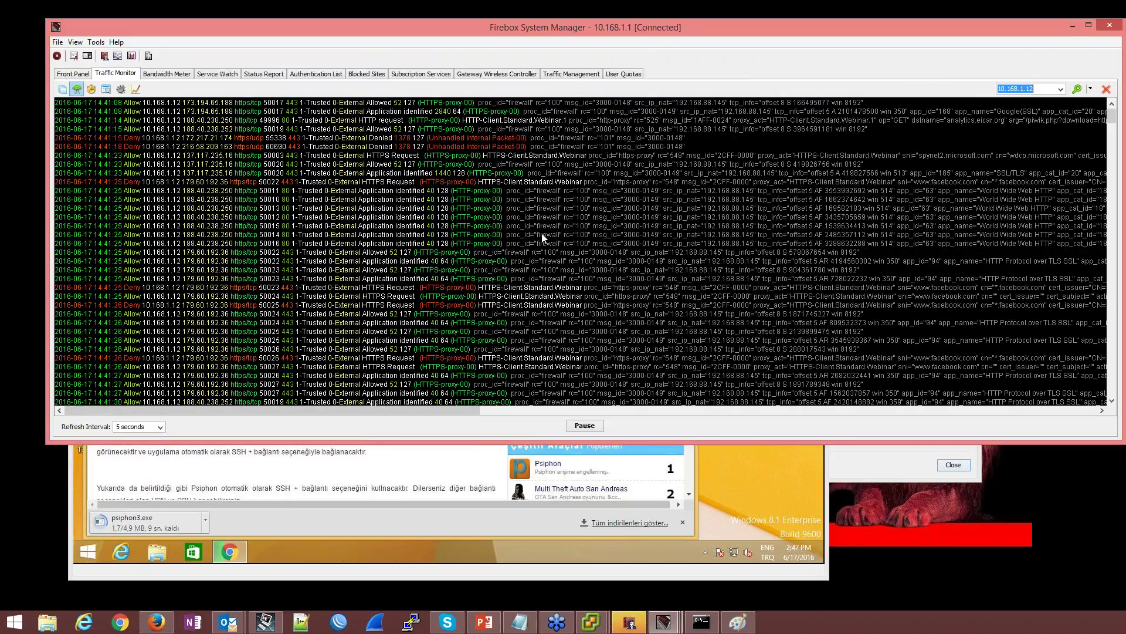
click(281, 525)
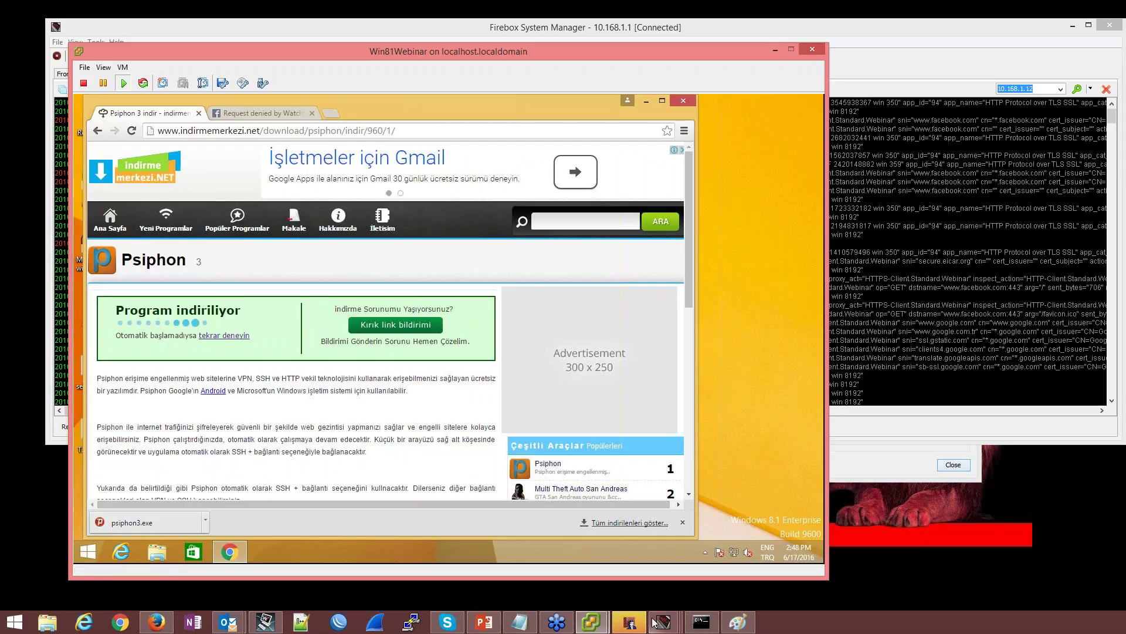
Dismiss the save message and open ZenMate's settings, found via 'zenma', in HTTP-proxy's Webinar action
click(630, 621)
click(555, 269)
double_click(275, 216)
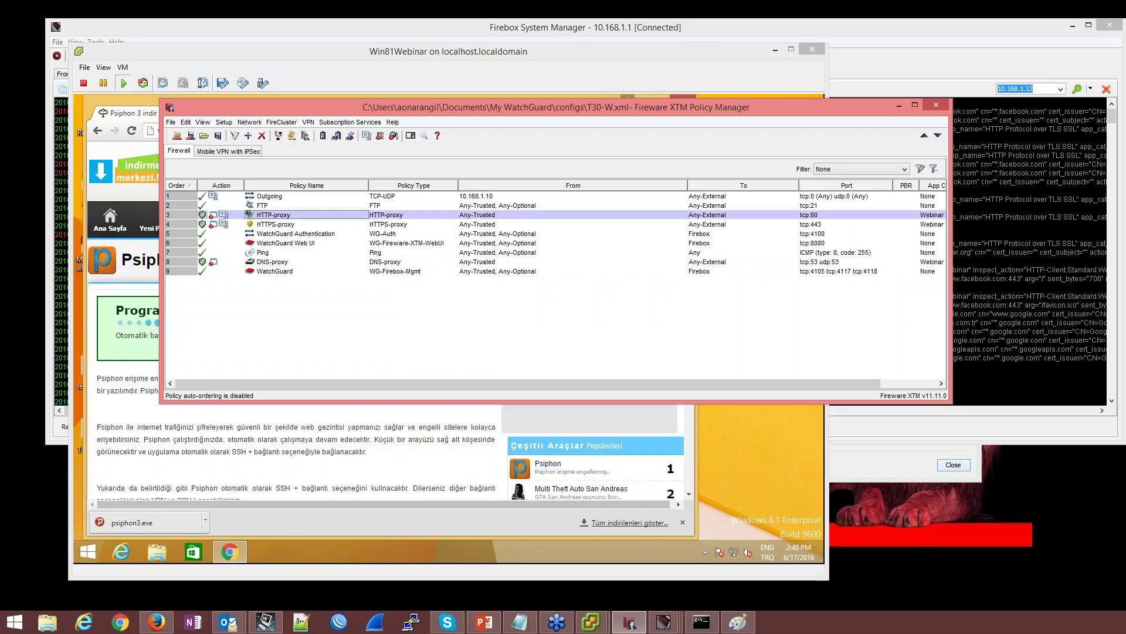
click(593, 315)
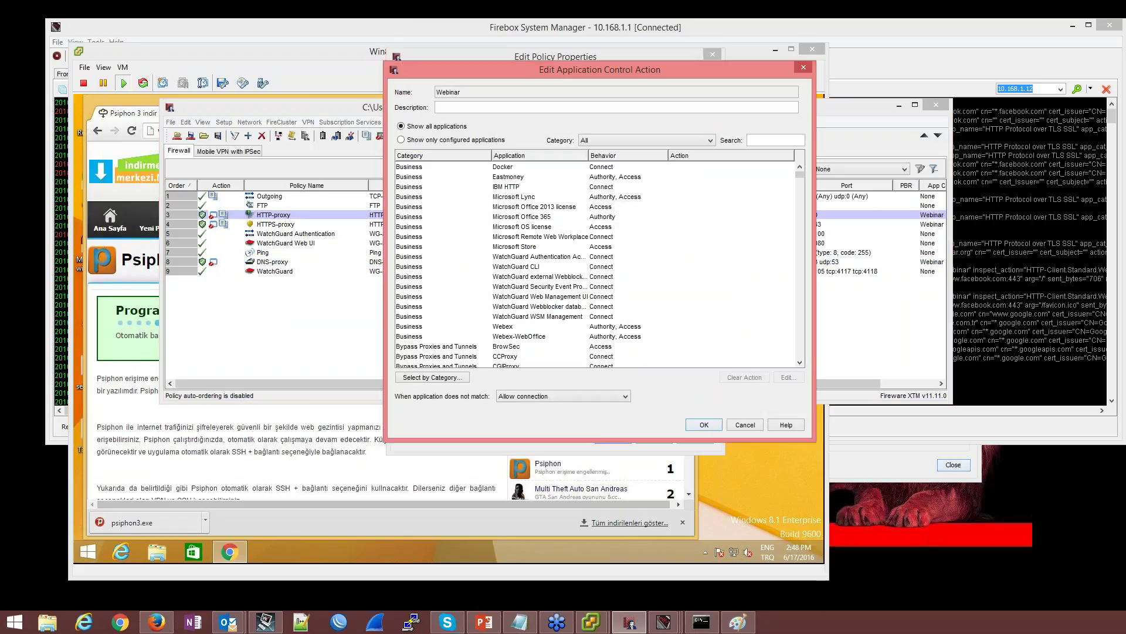
text(zenma)
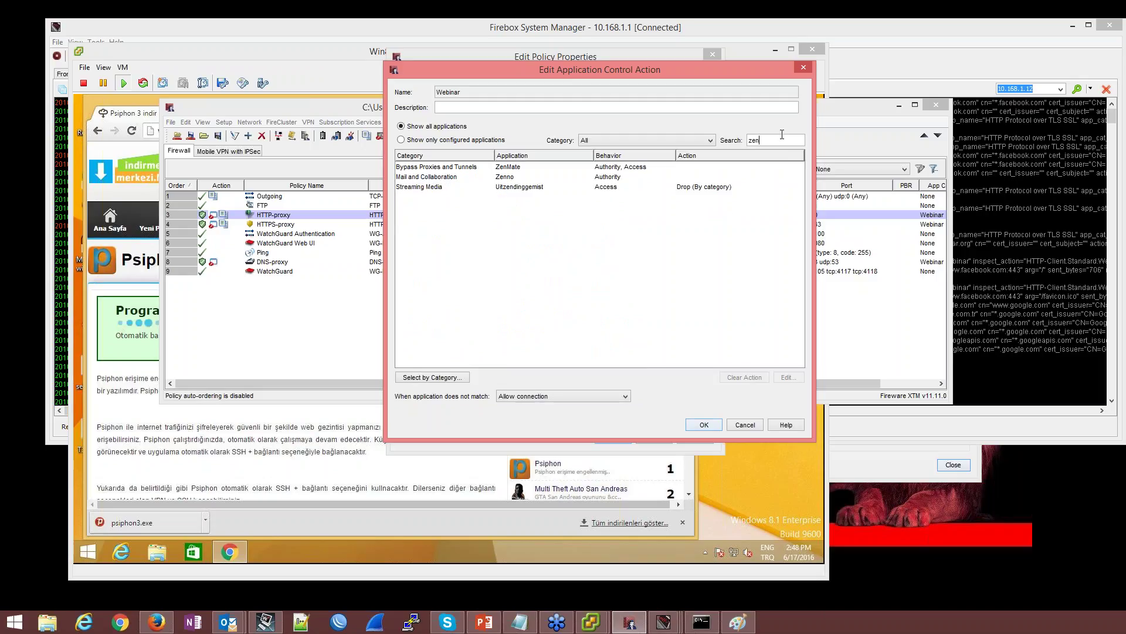
double_click(620, 168)
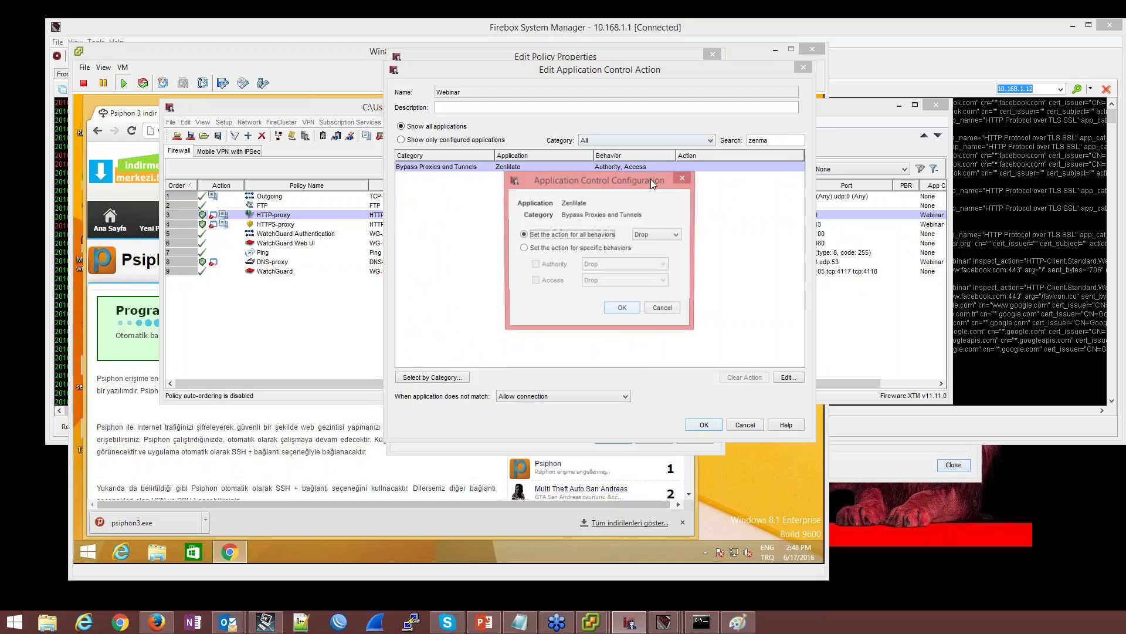